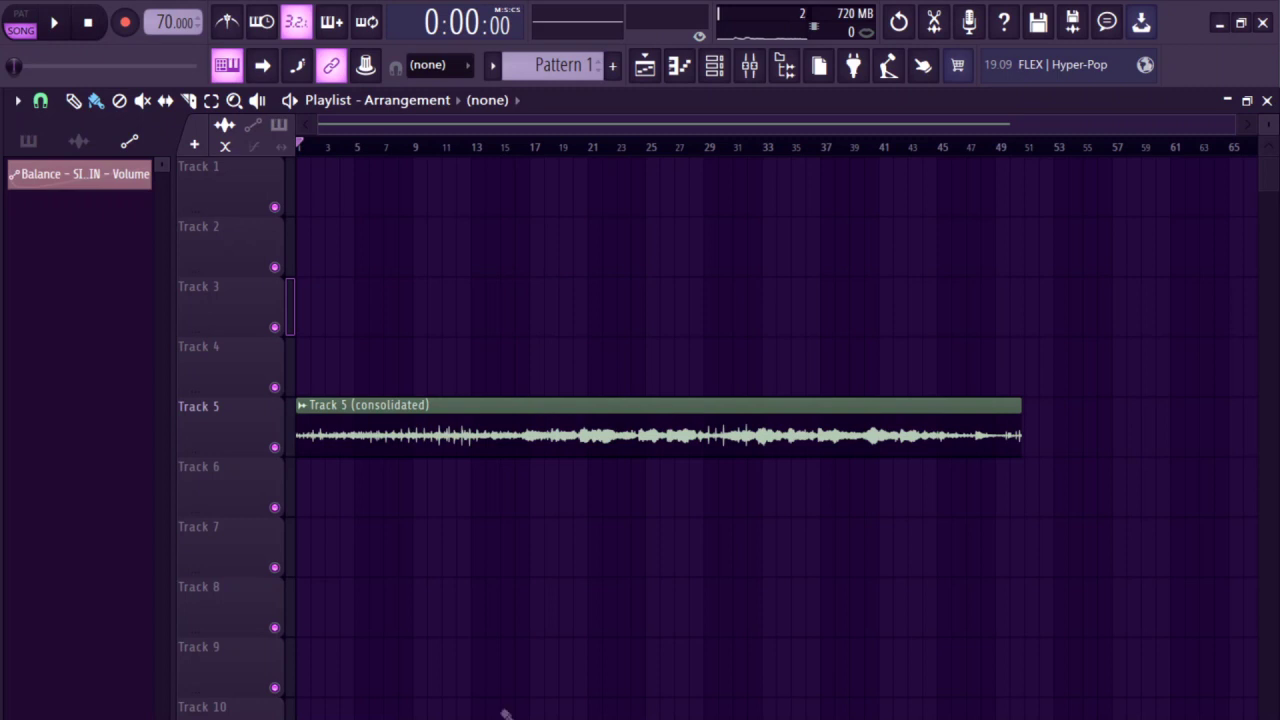
- Show the audio clips and listen to the Track 5 (consolidated) sample from its start and from around bar 17
left_click(84, 145)
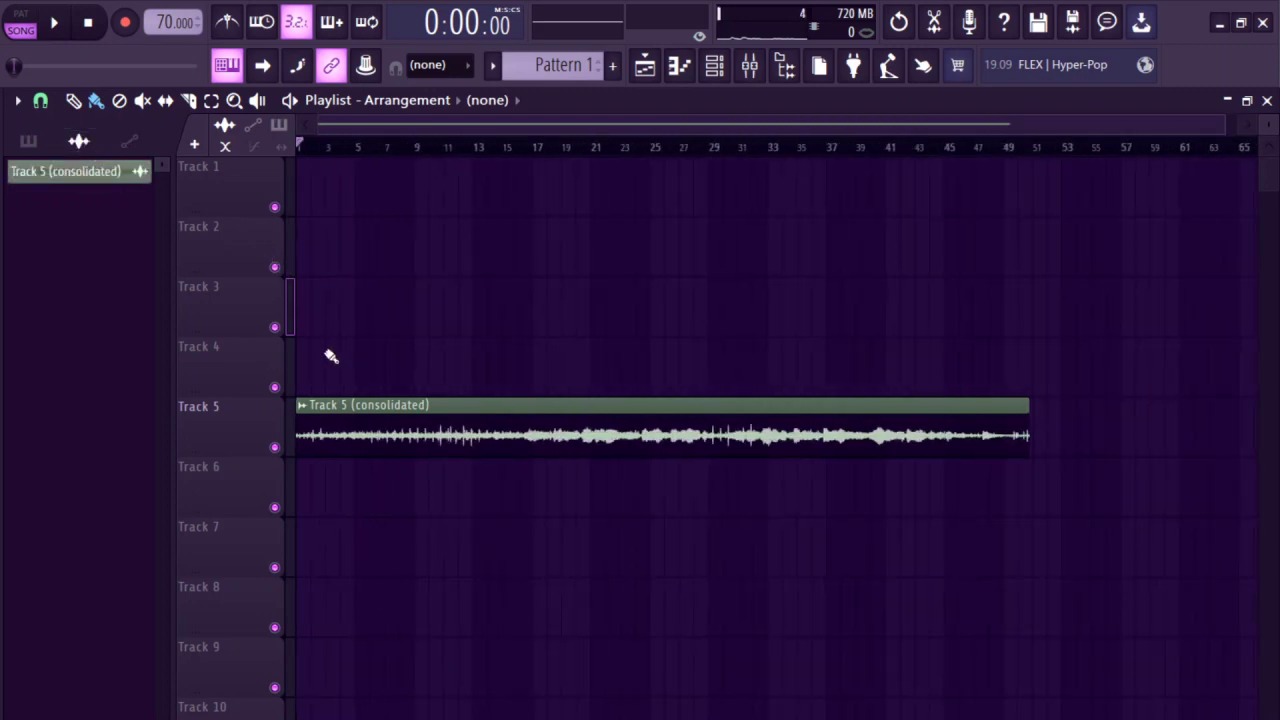
scroll(252, 368, "up", 2)
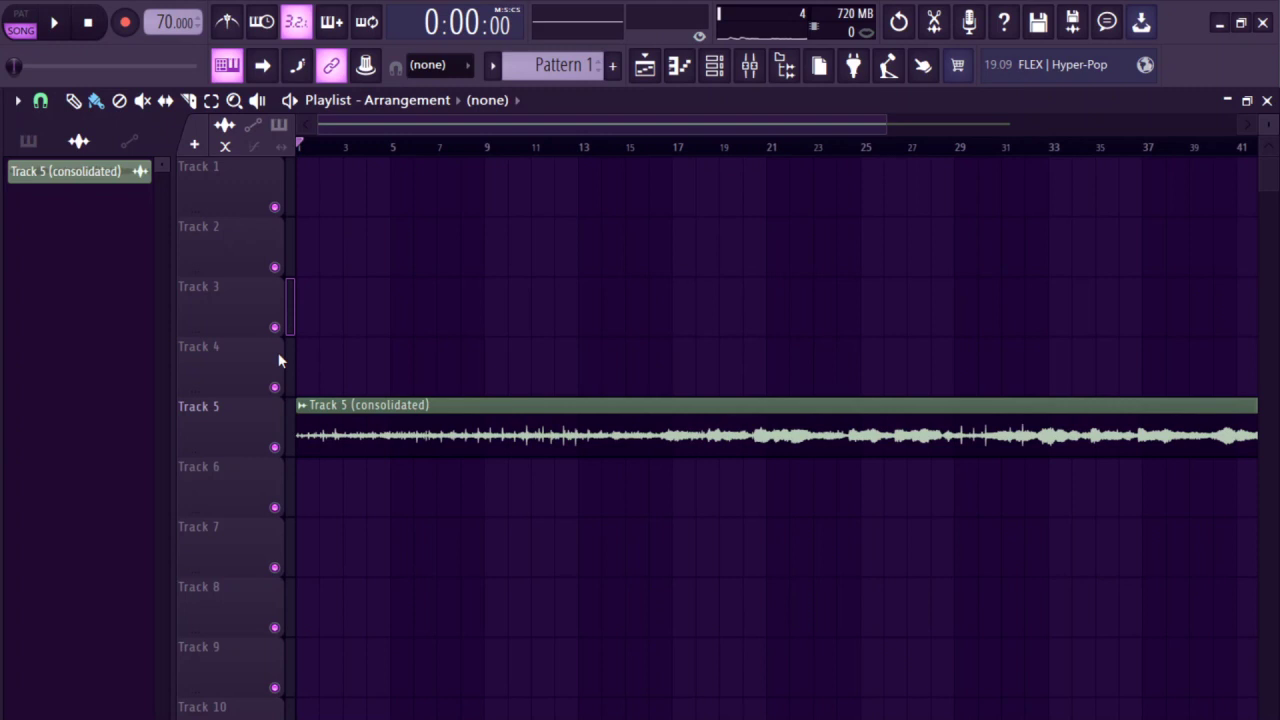
key("space")
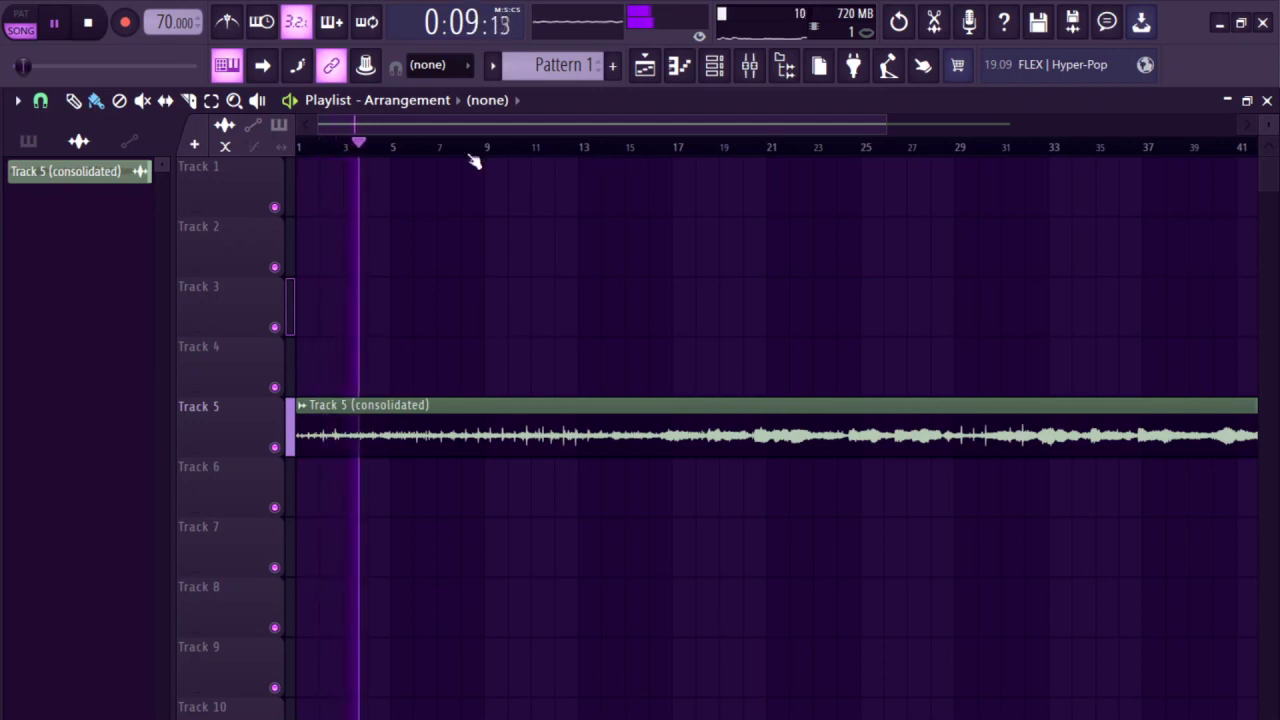
left_click(673, 150)
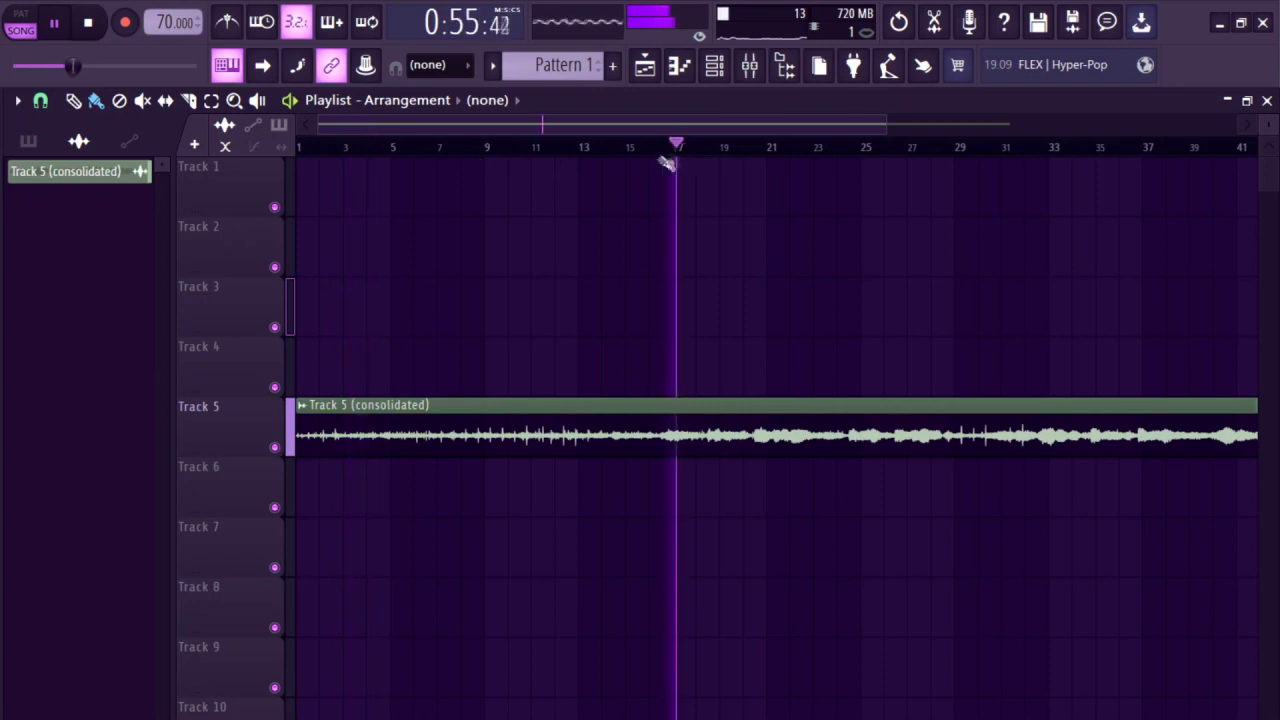
scroll(560, 205, "down", 1)
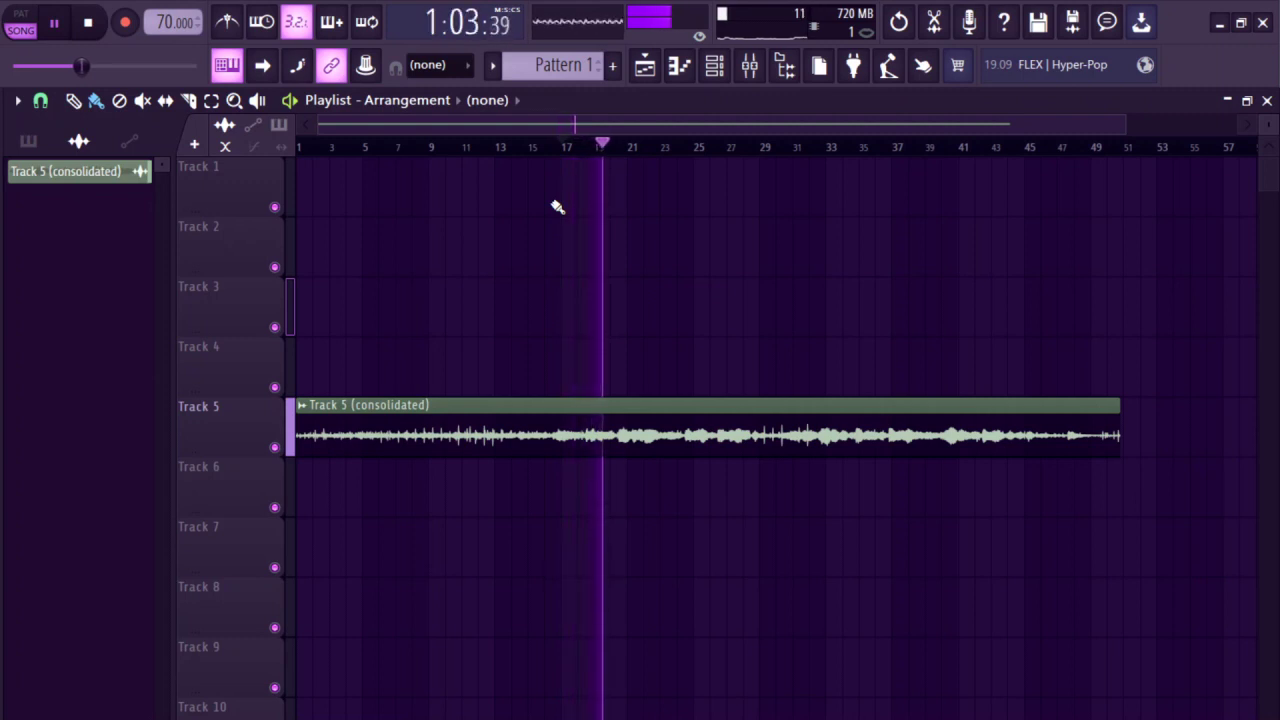
key("space")
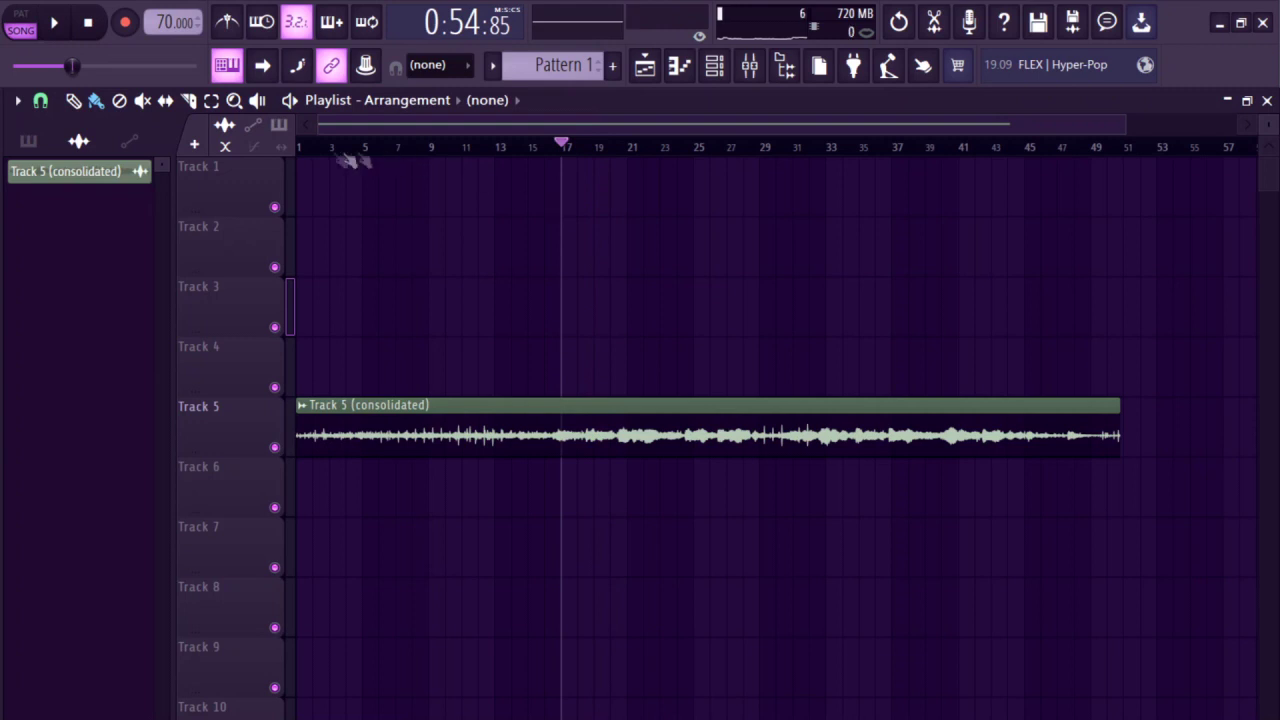
scroll(514, 360, "up", 3)
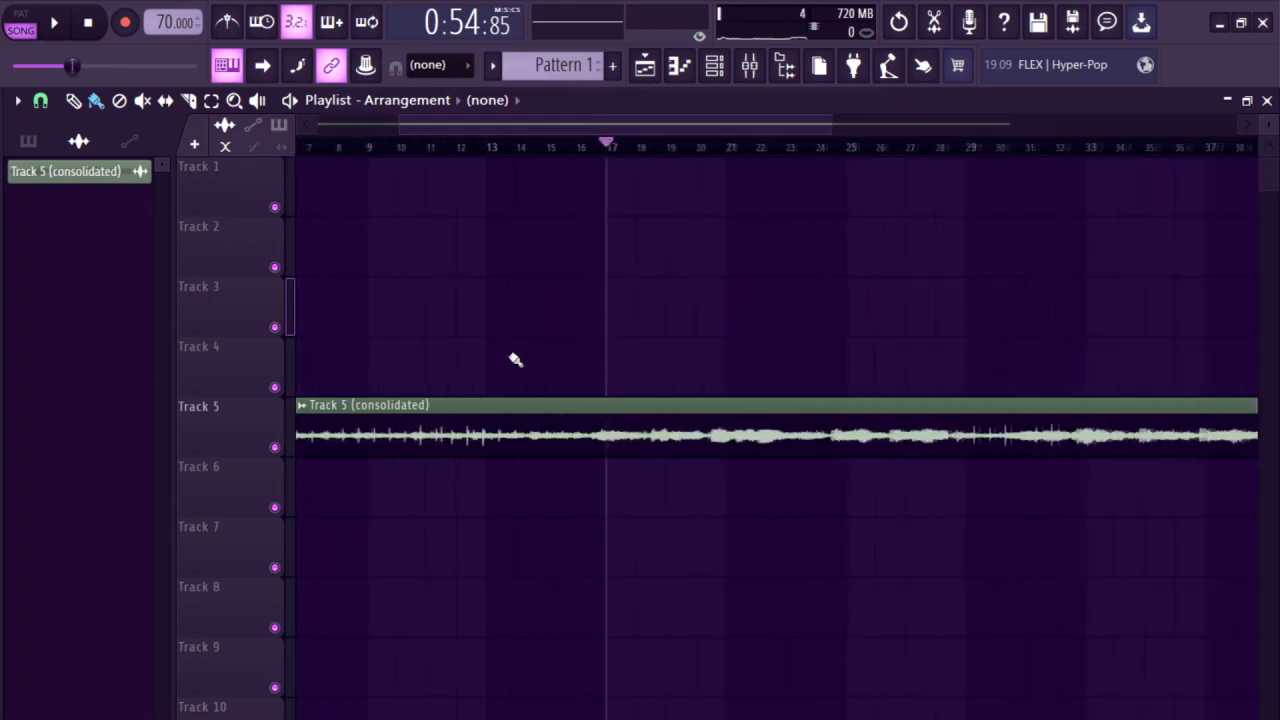
scroll(522, 354, "down", 3)
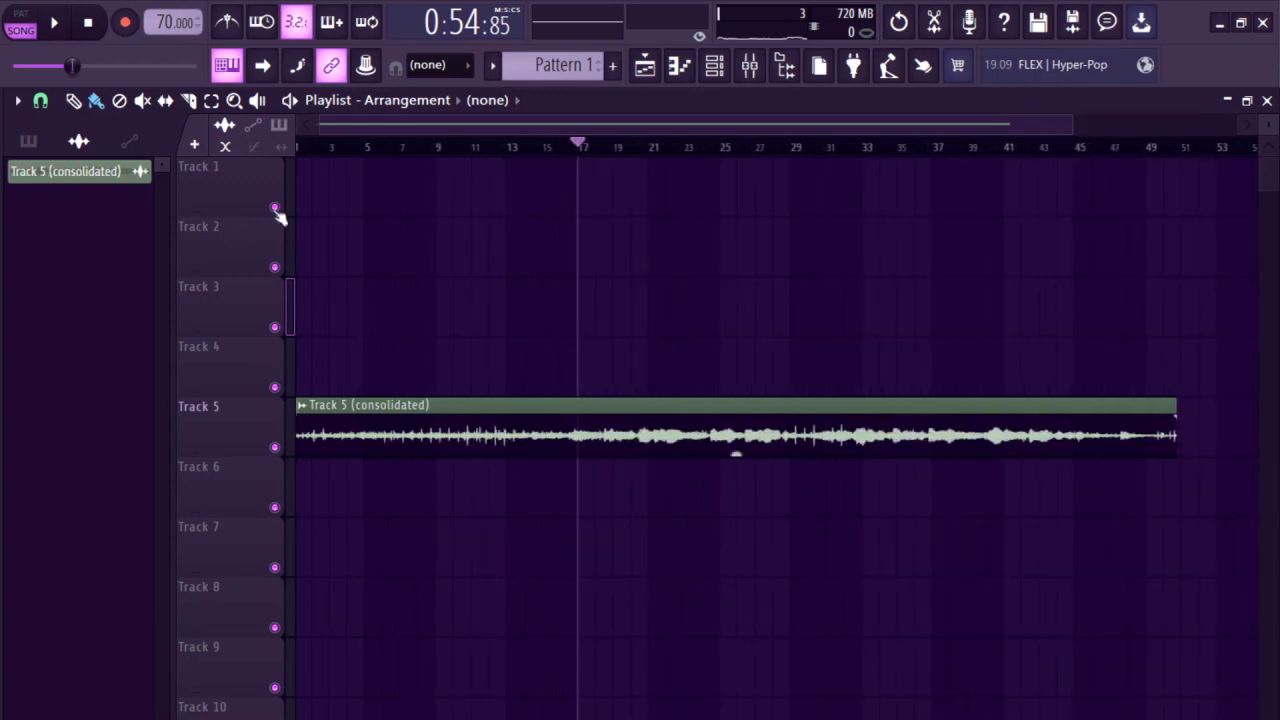
- Activate the Slice tool and return the playback position to the start of the song
left_click(189, 100)
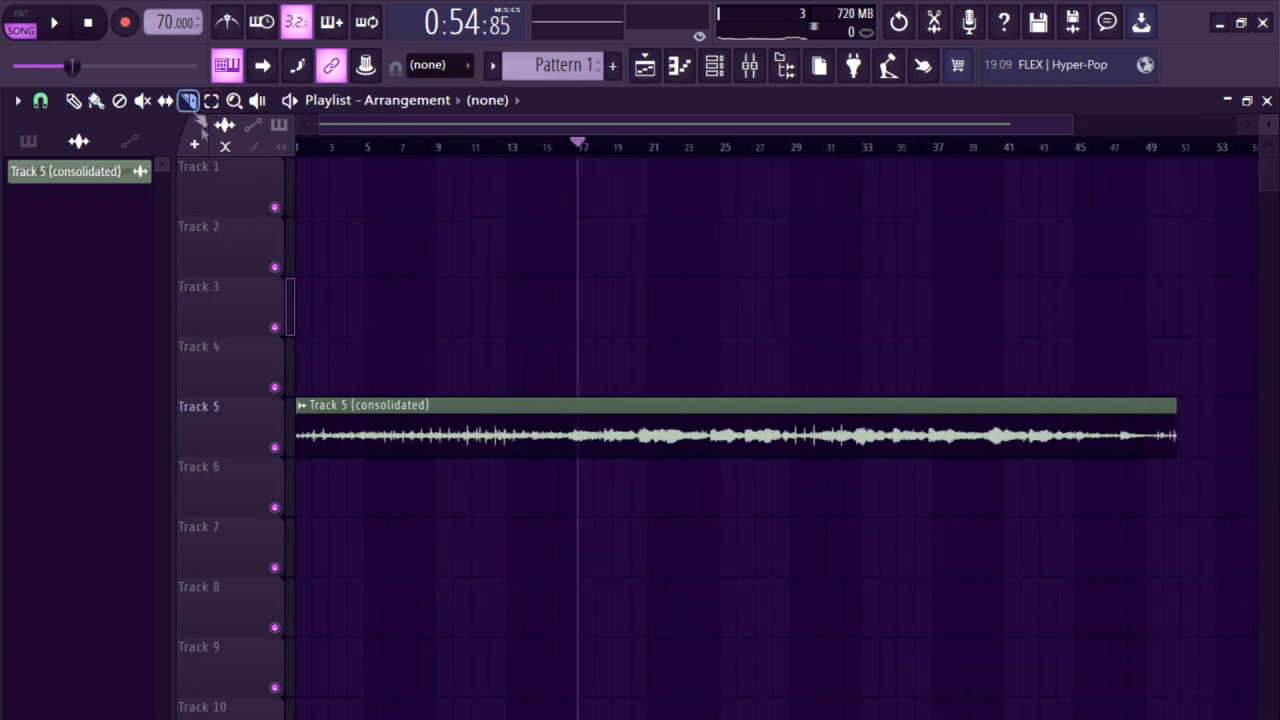
scroll(580, 395, "down", 1)
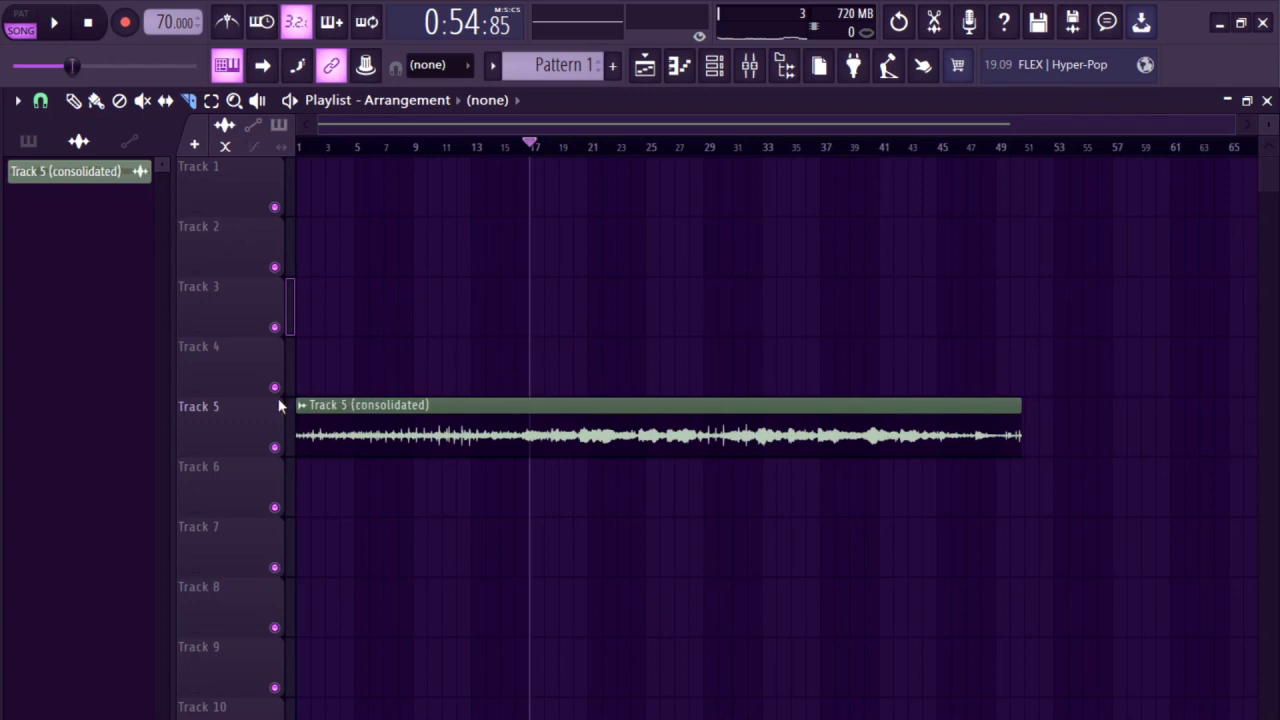
scroll(268, 403, "up", 2)
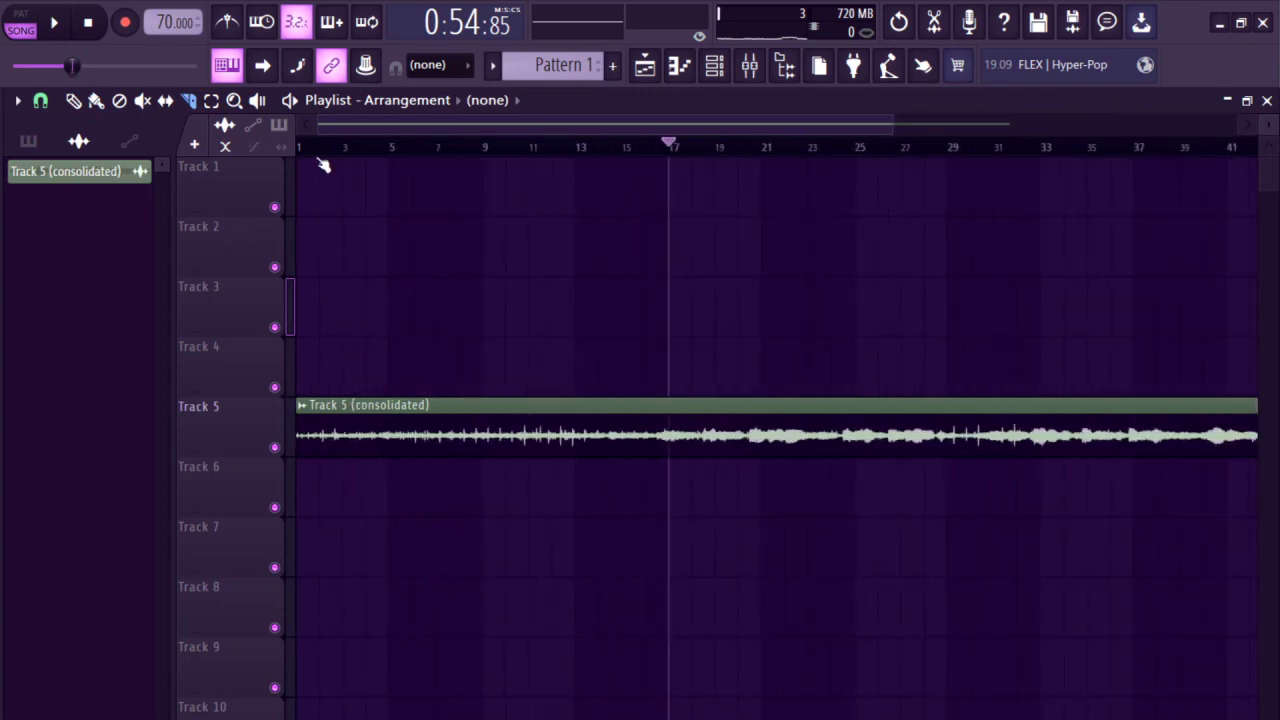
left_click_drag(321, 158, 264, 162)
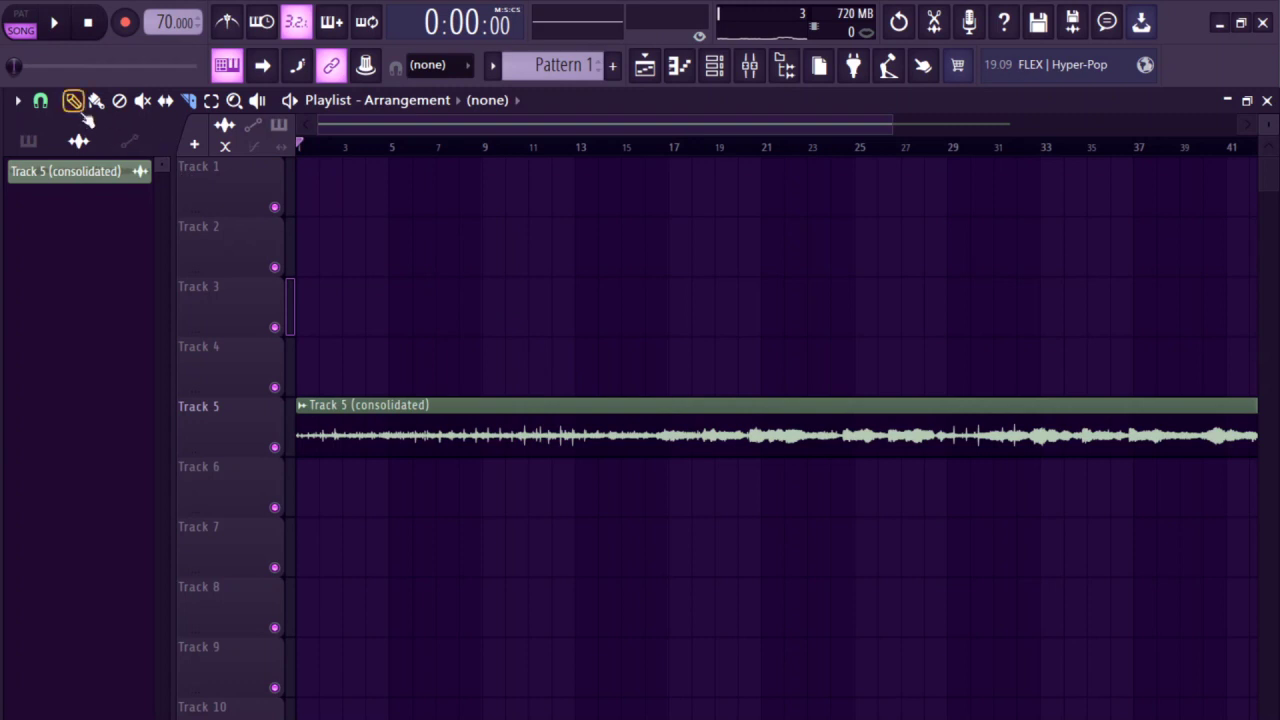
scroll(423, 403, "down", 2, "ctrl")
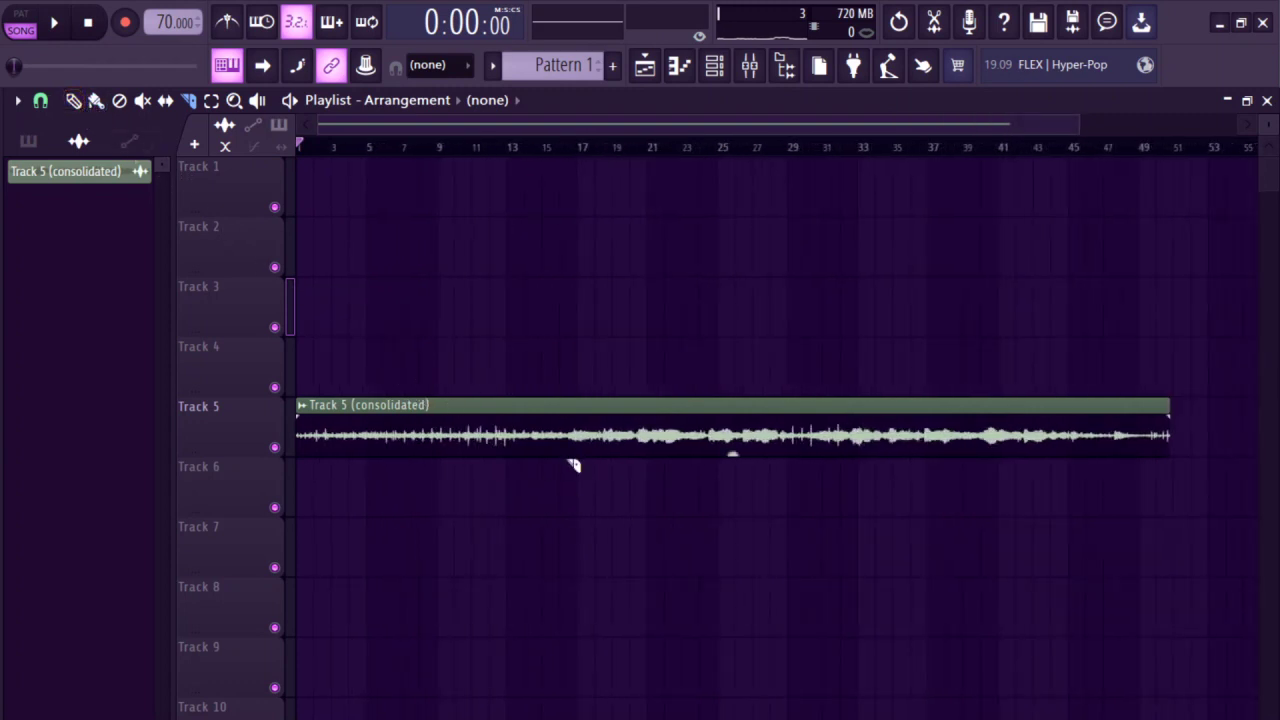
- Load the Track 5 (consolidated) sample into a new Fruity Slicer channel and slice it by beat
double_click(480, 451)
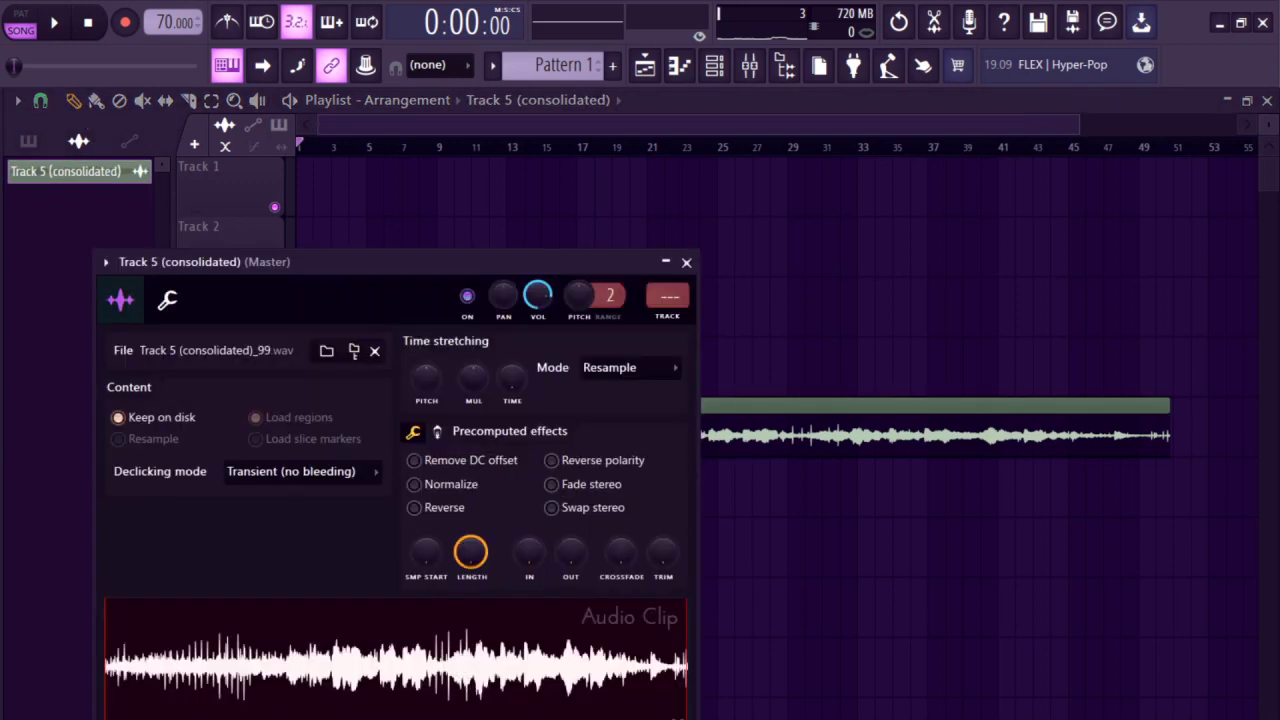
left_click(475, 524)
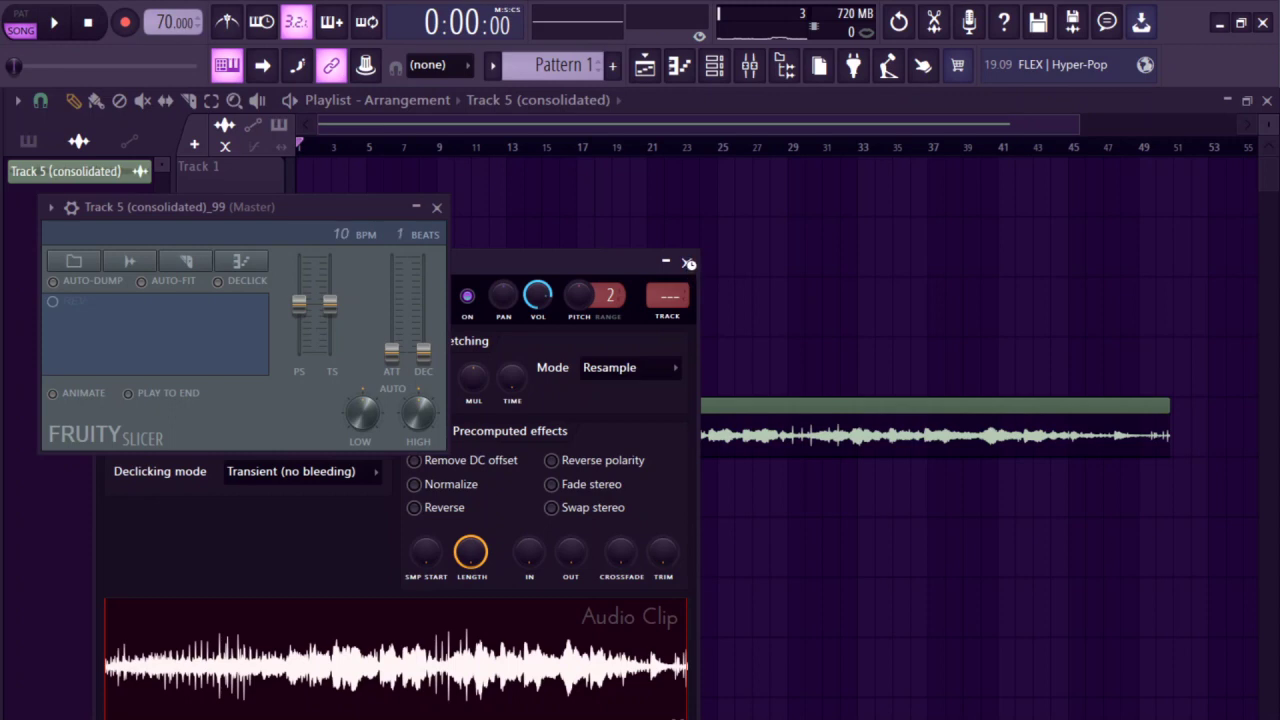
left_click(688, 264)
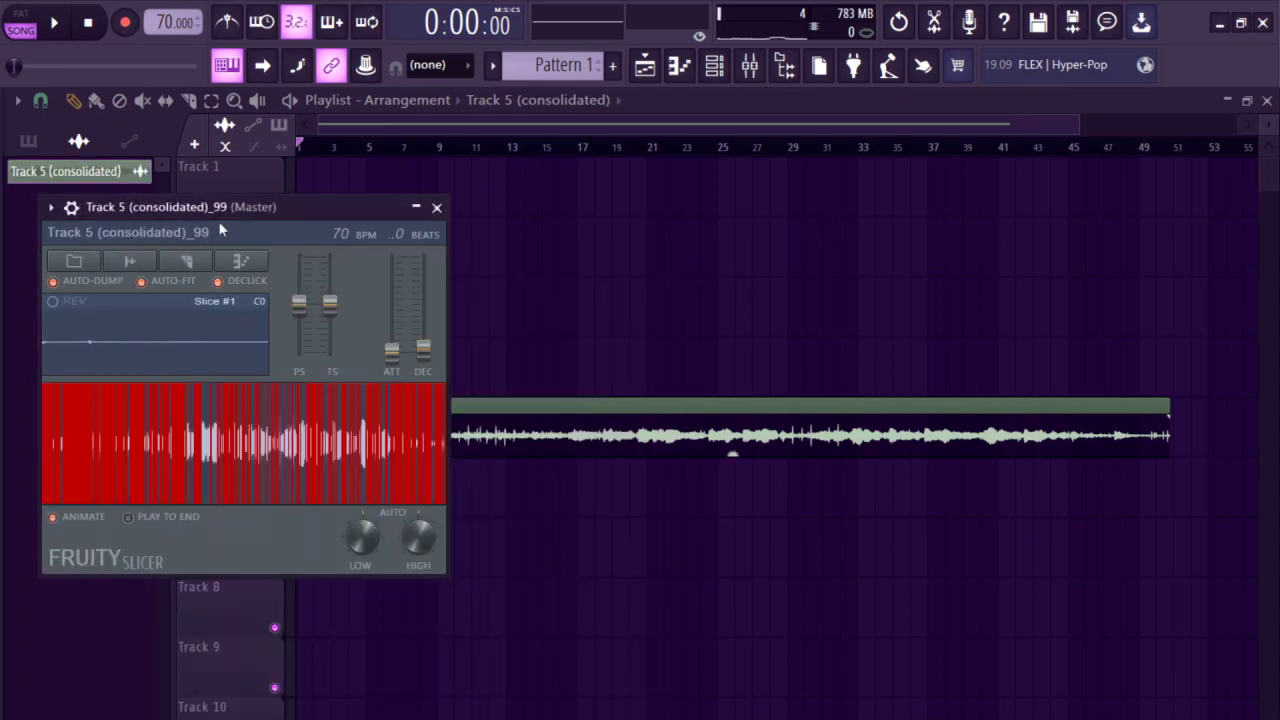
left_click_drag(220, 231, 445, 206)
left_click(428, 242)
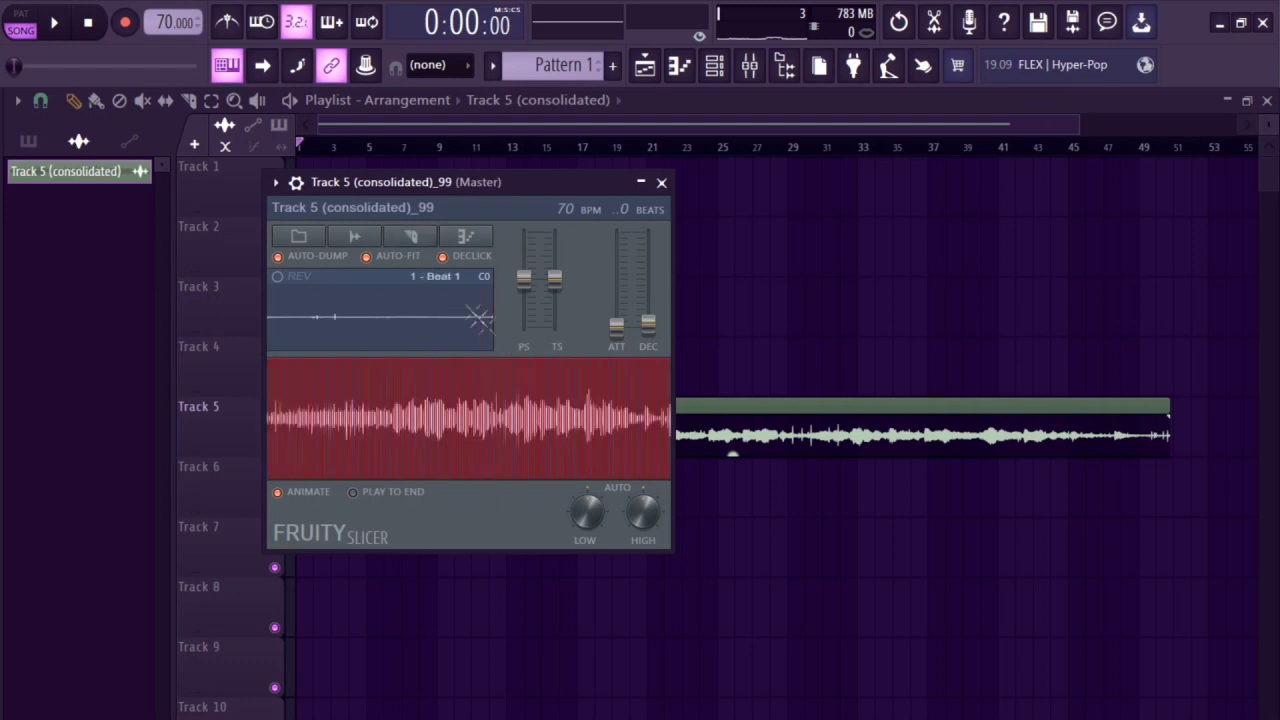
- Lower the slicer's pitch shift slightly and raise its attack and decay a little
left_click_drag(524, 290, 524, 299)
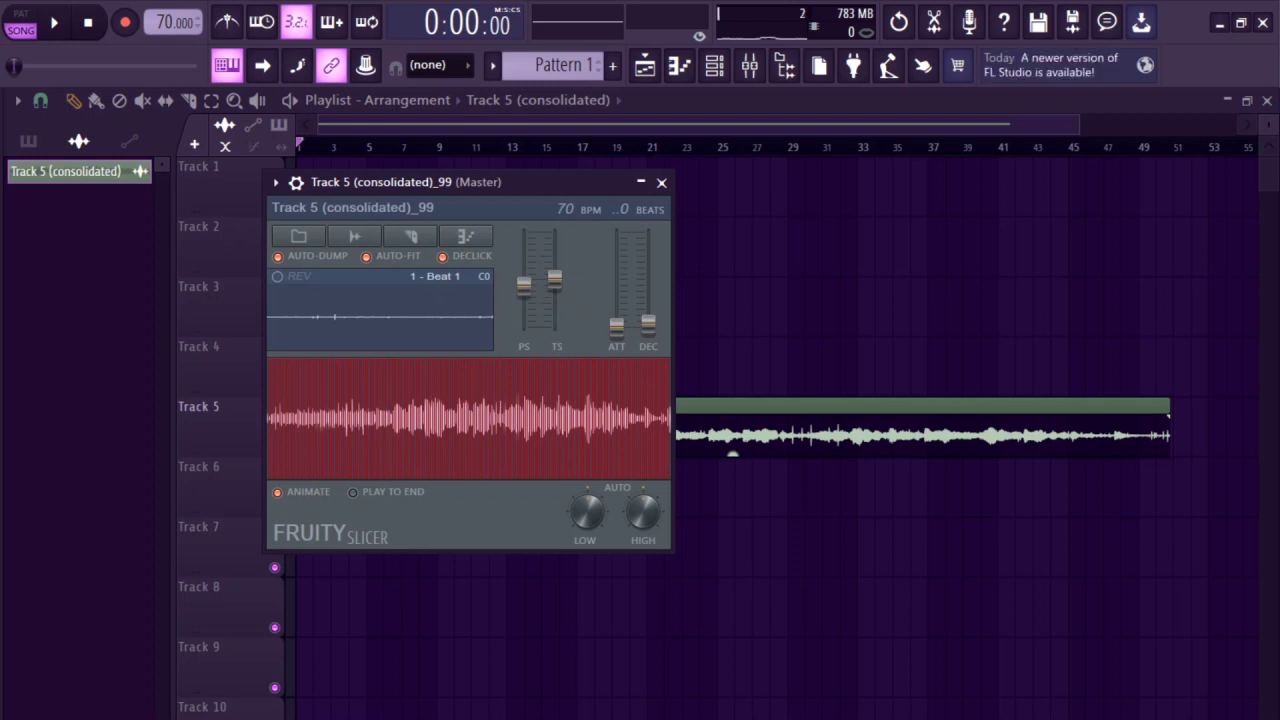
left_click_drag(618, 331, 618, 327)
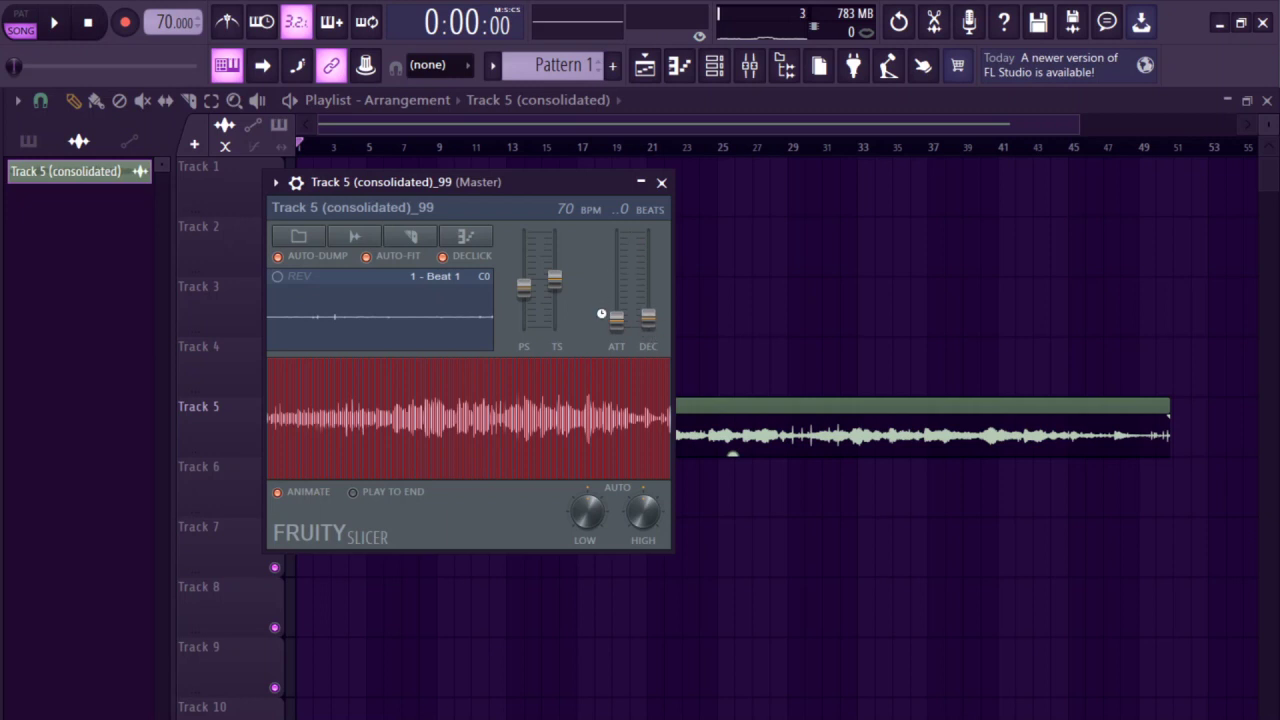
left_click(715, 66)
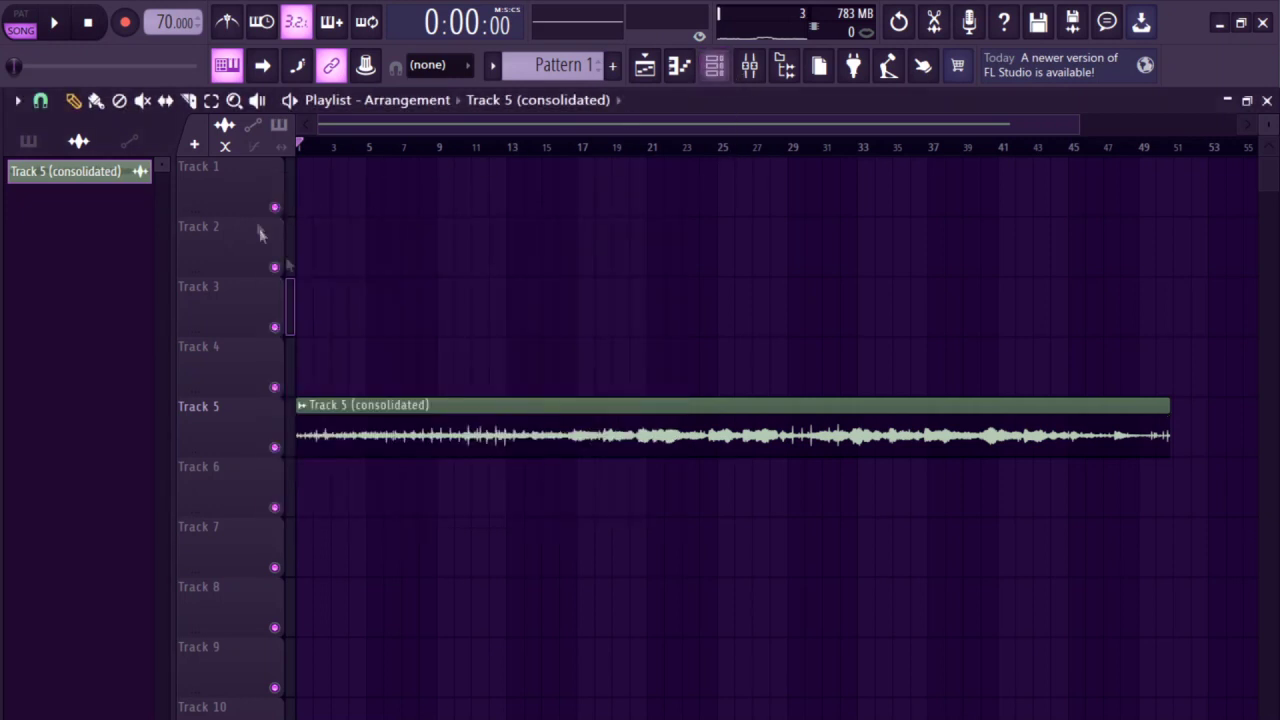
- Delete the audio clip from Track 5 of the playlist and open the sliced channel's piano roll in Pattern 1
right_click(440, 426)
left_click(28, 142)
left_click(48, 182)
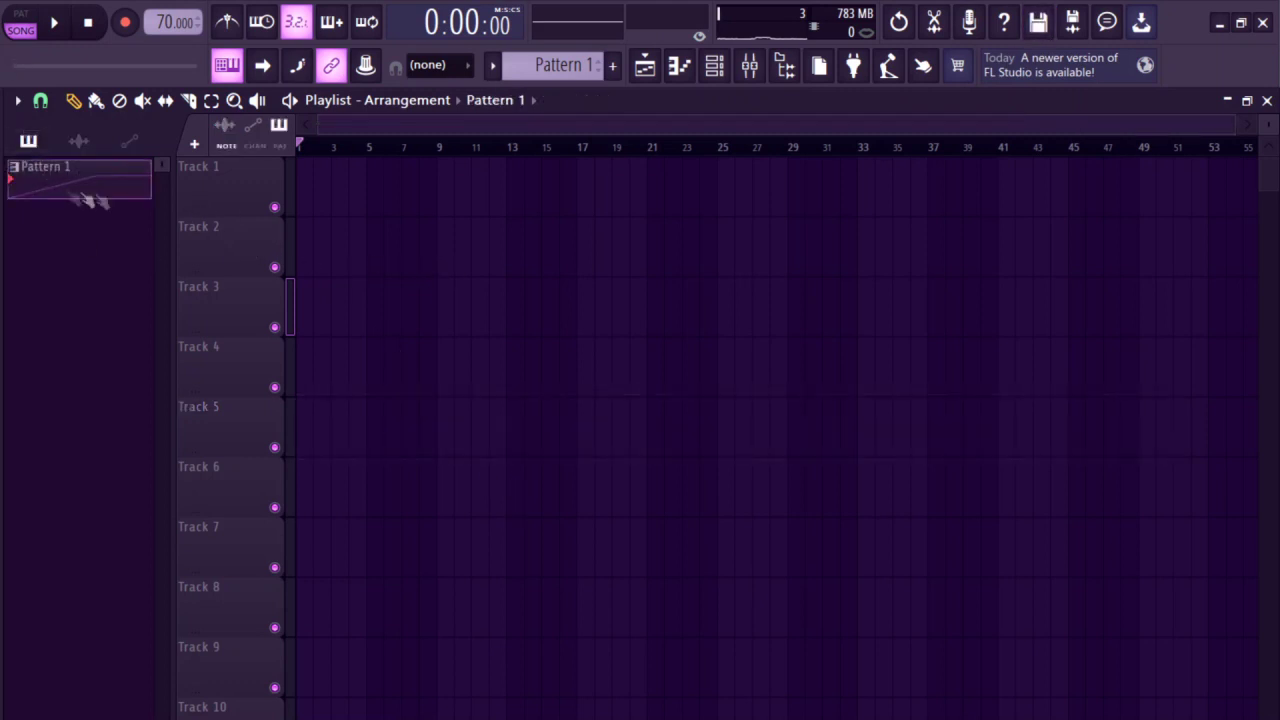
left_click(714, 66)
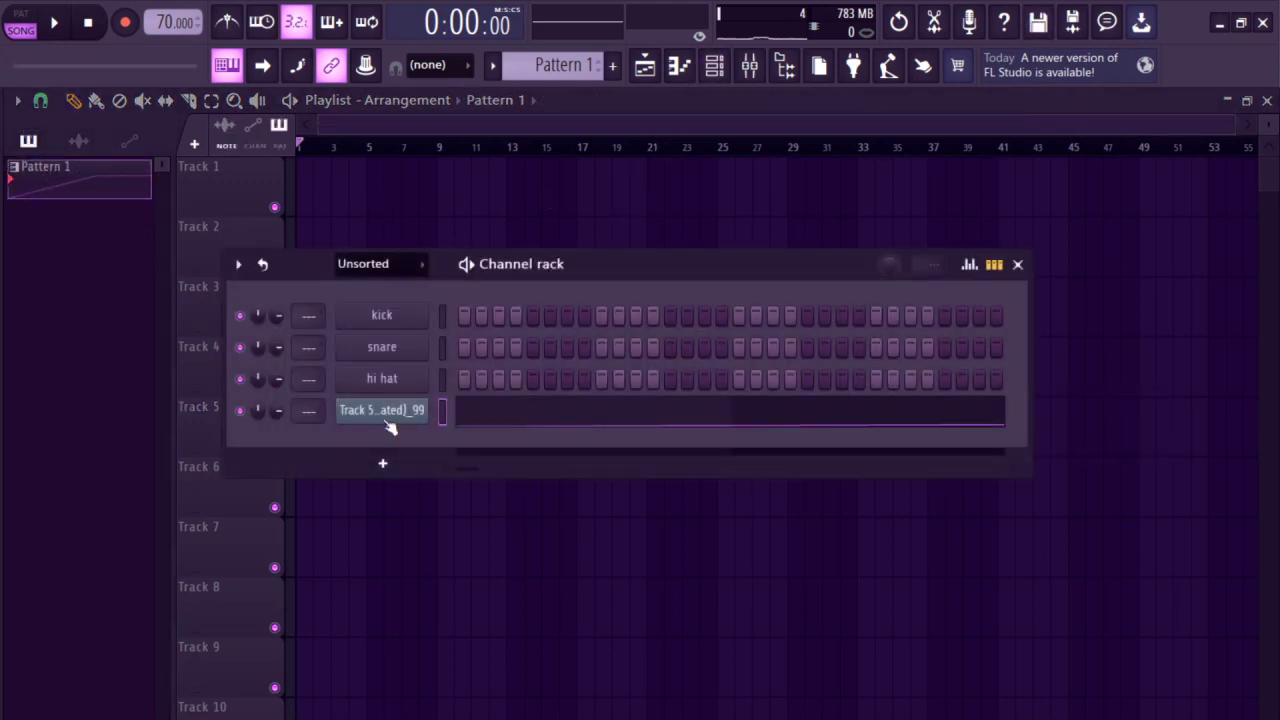
left_click(452, 416)
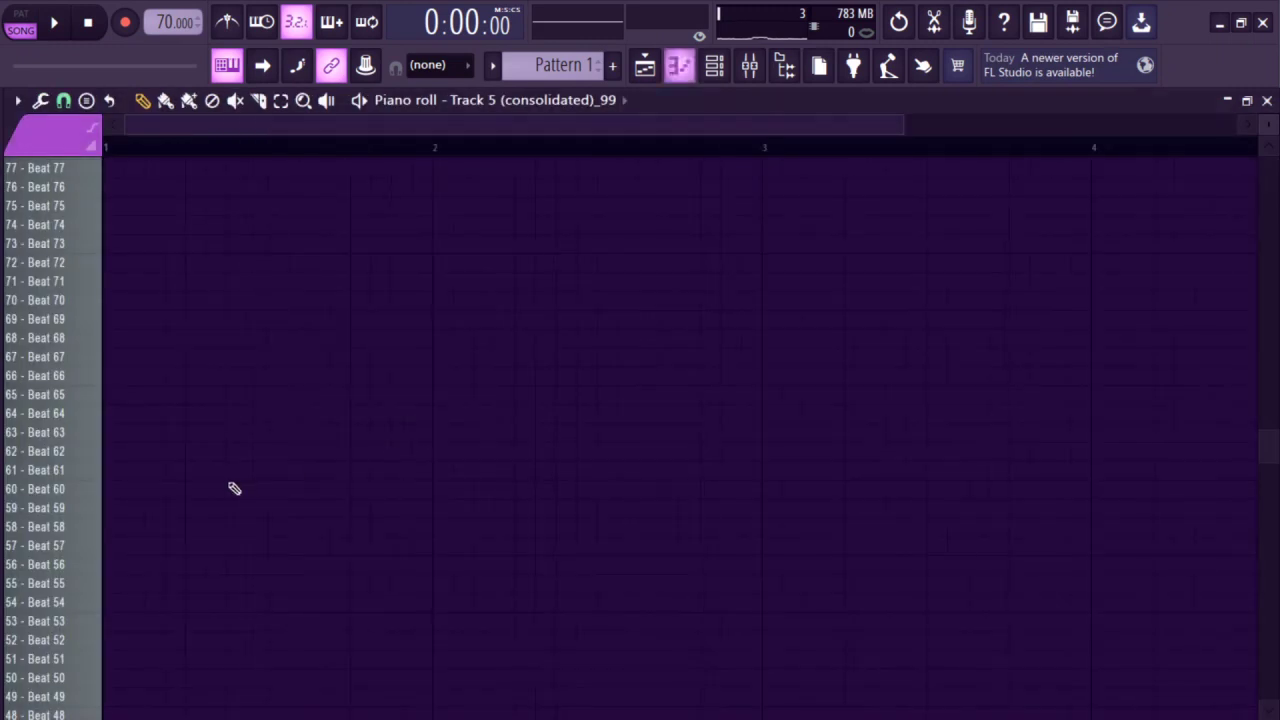
left_click(170, 507)
left_click_drag(143, 507, 182, 508)
scroll(266, 571, "down", 3)
right_click(163, 336)
- Place a one-beat note on slice Beat 44 at the start of bar 1 and play the pattern
scroll(238, 425, "down", 4)
scroll(222, 446, "down", 3)
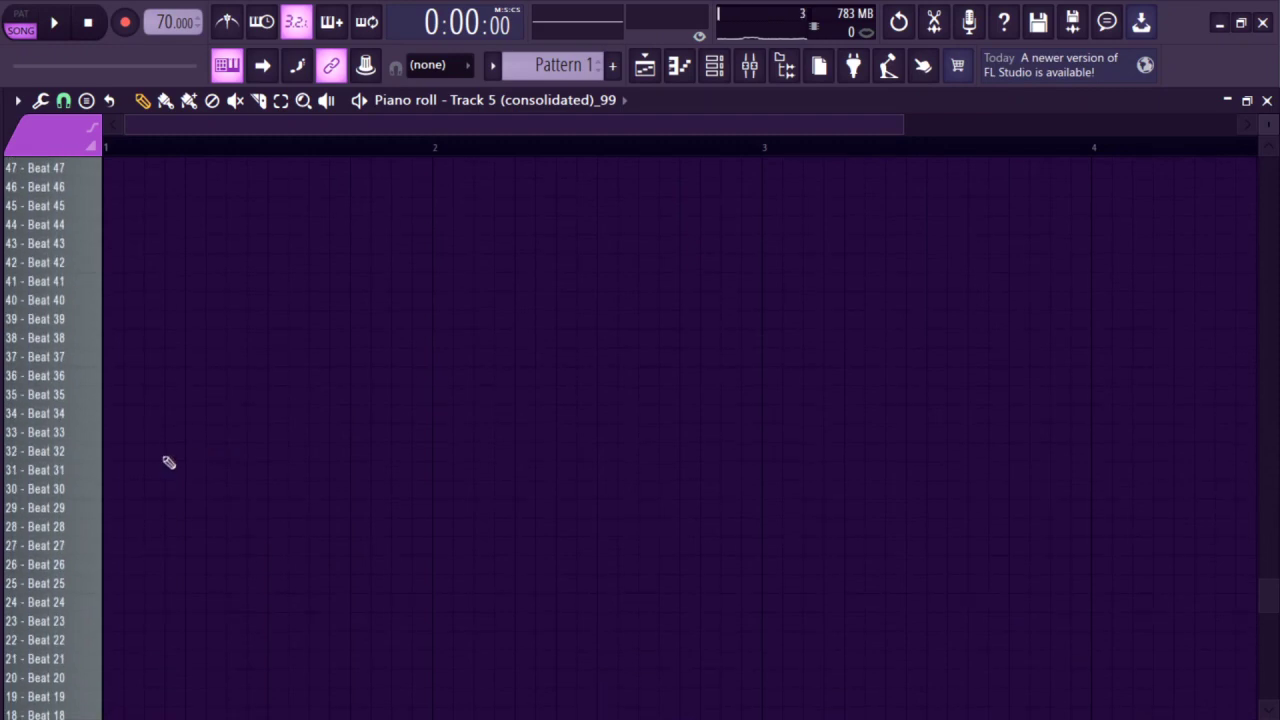
scroll(131, 515, "down", 5)
scroll(131, 515, "up", 6)
scroll(135, 480, "up", 2)
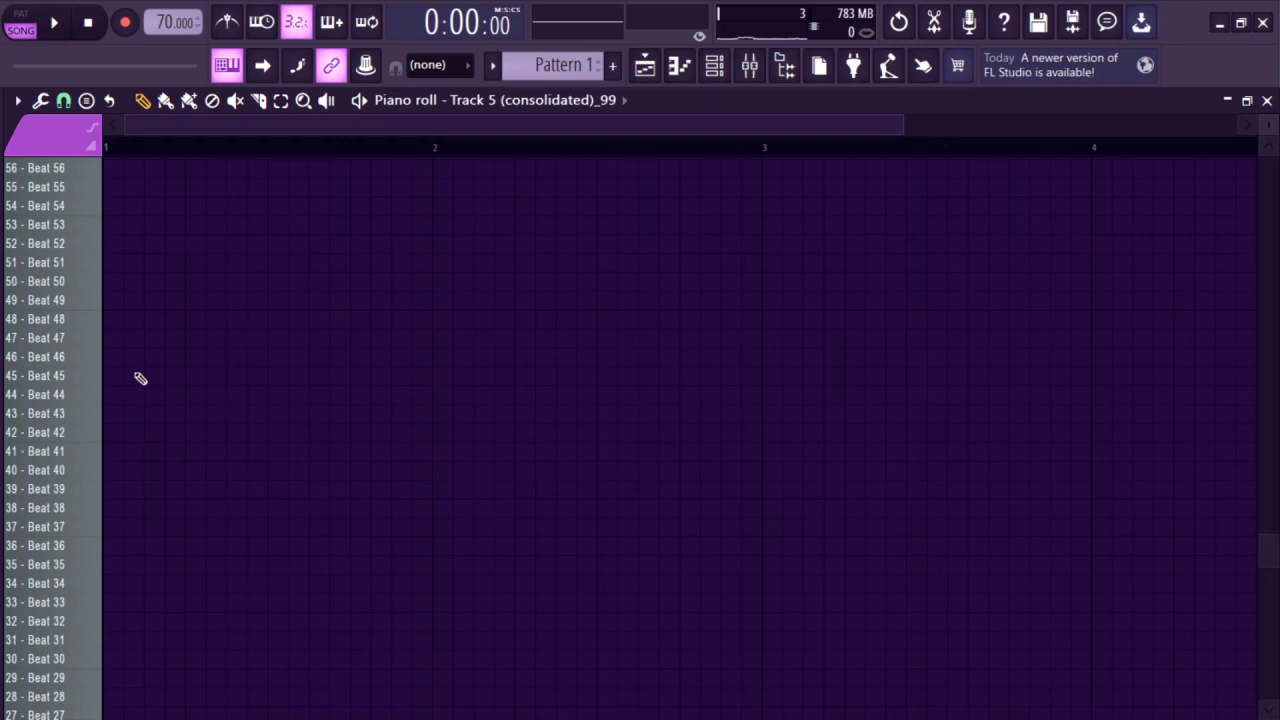
mouse_move(128, 368)
left_mouse_down()
mouse_move(109, 366)
mouse_move(112, 396)
left_mouse_up()
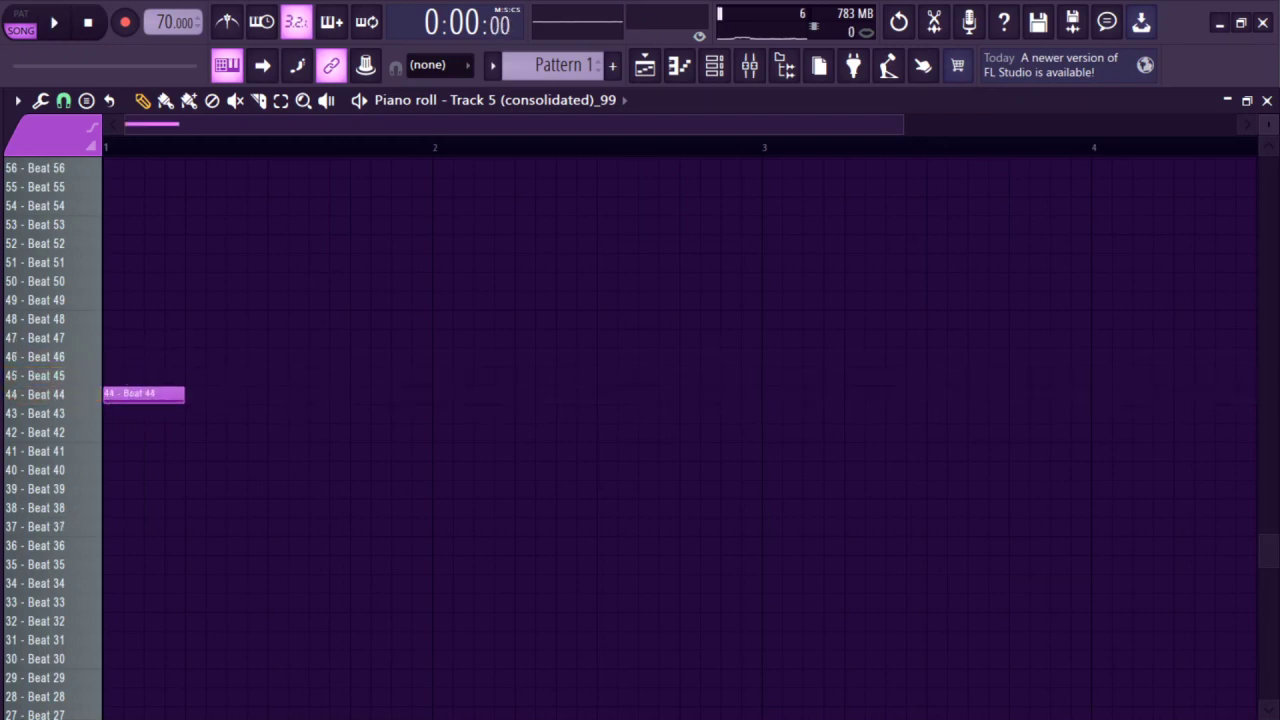
key("space")
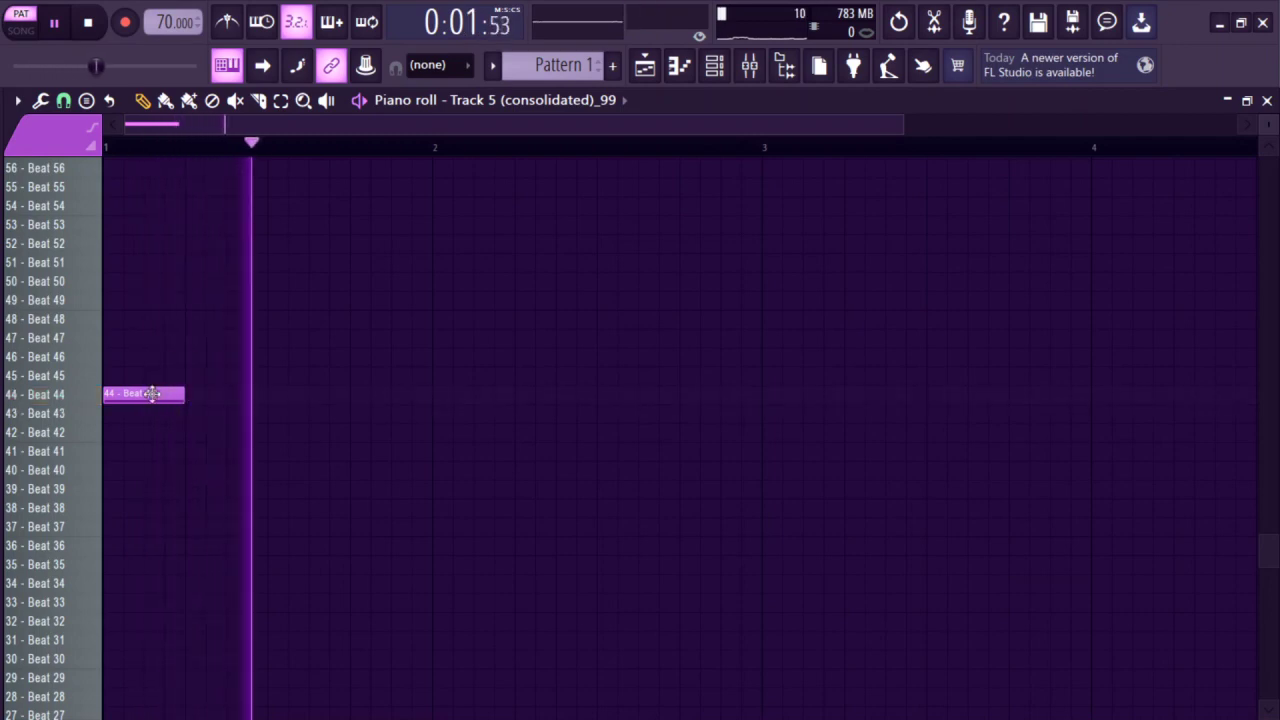
- Try the opening note on slices Beat 34 and Beat 23, auditioning how each sounds
left_click_drag(150, 394, 123, 589)
key("space")
key("space")
scroll(155, 540, "down", 2)
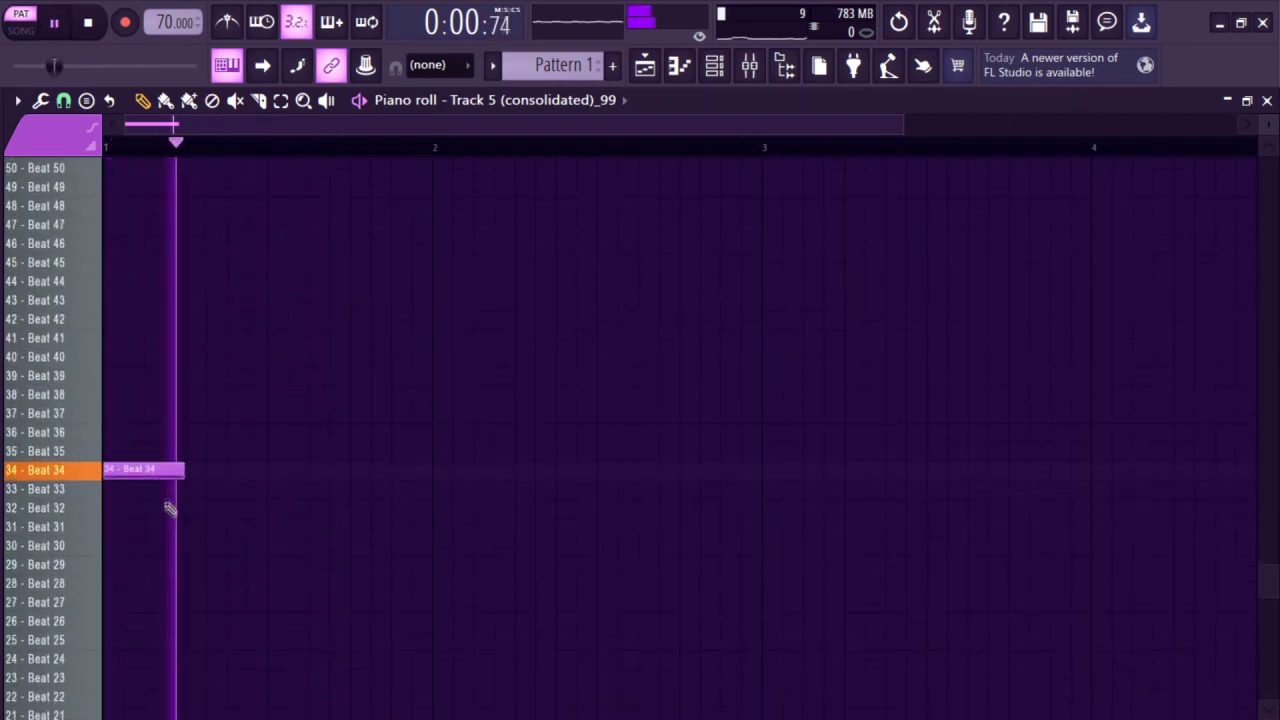
key("space")
scroll(160, 472, "down", 2)
scroll(145, 390, "down", 5)
scroll(150, 385, "up", 2)
left_click(140, 407)
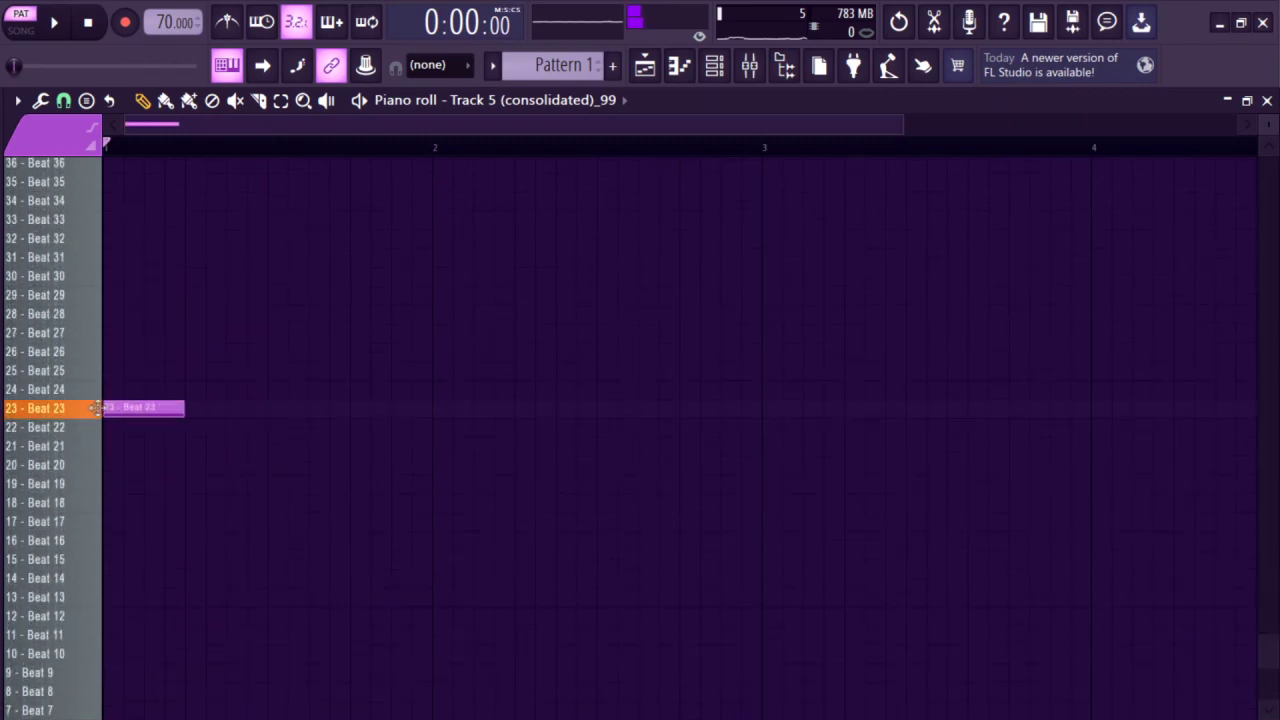
- Move the opening note to slice Beat 41 and play the pattern to hear it
left_click_drag(91, 407, 93, 199)
scroll(177, 322, "up", 3)
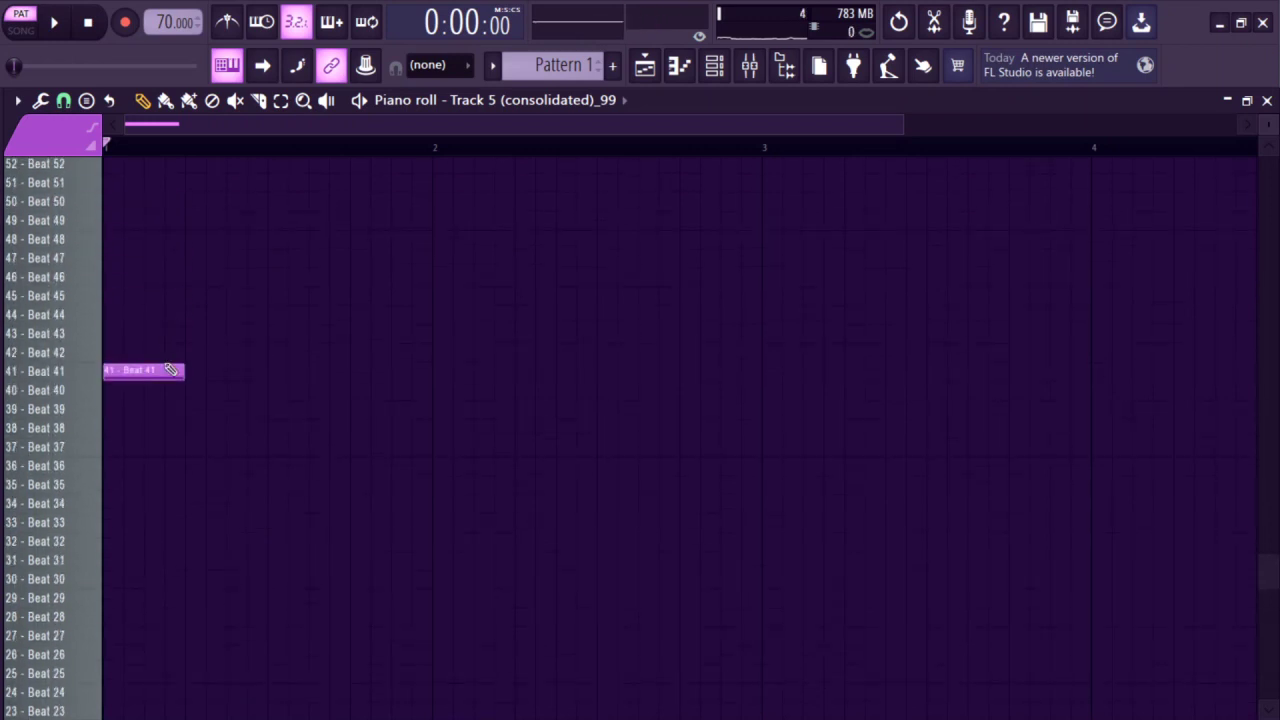
scroll(172, 370, "up", 1)
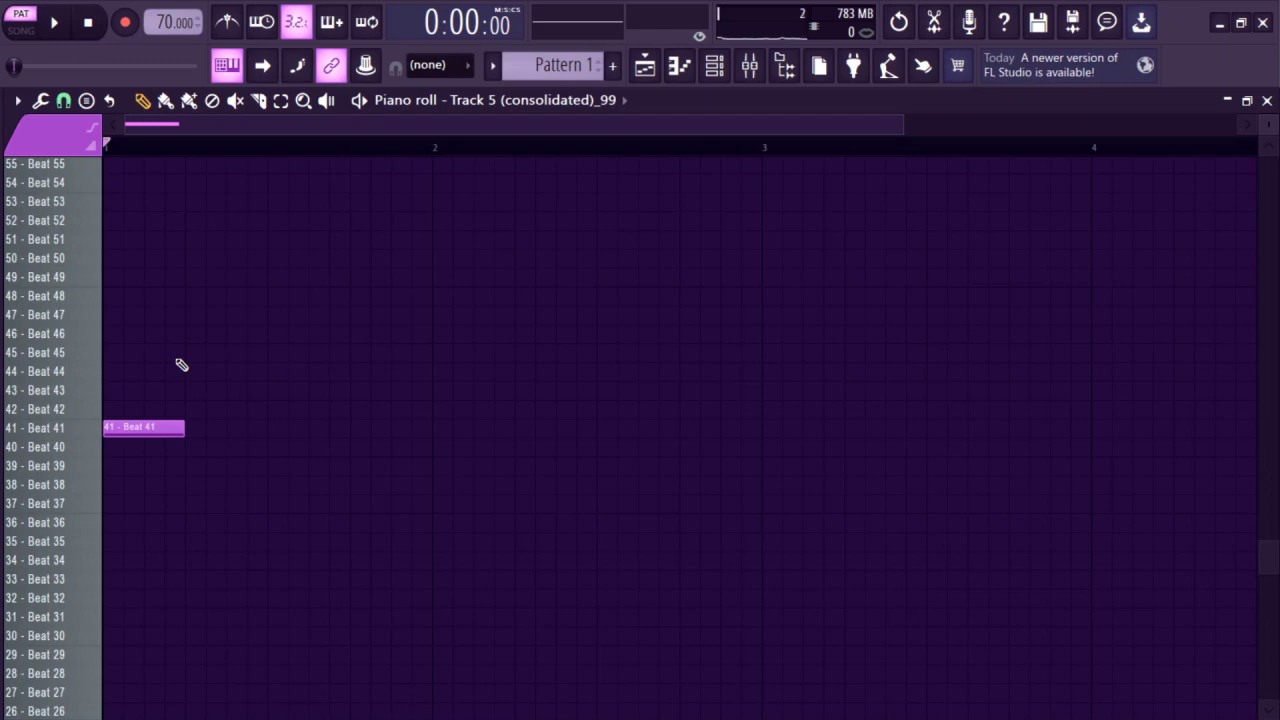
key("space")
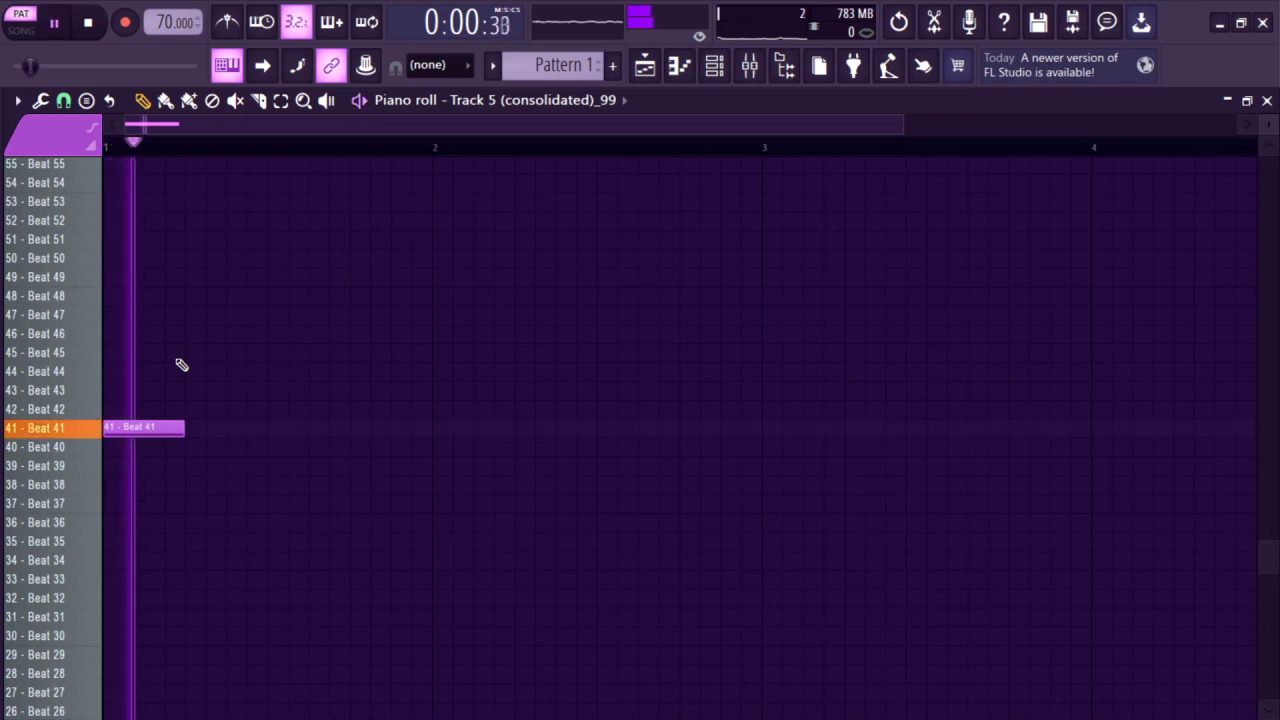
key("space")
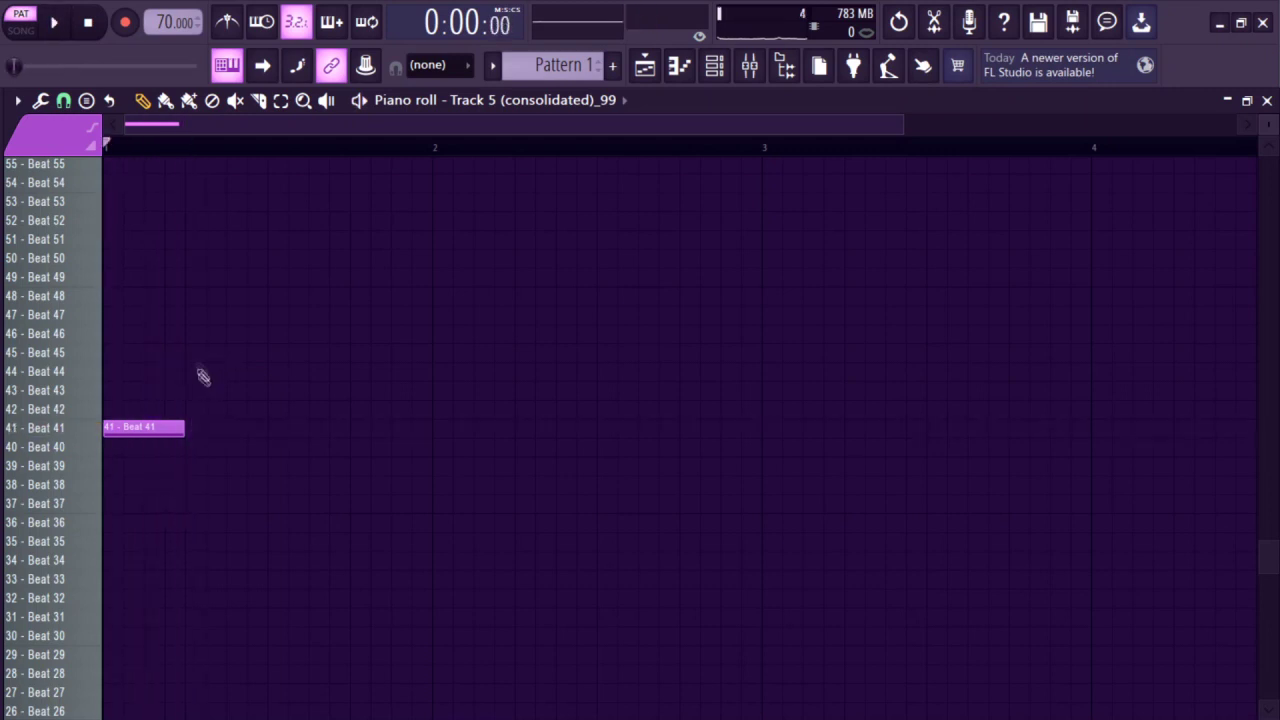
- Add one-beat notes on slice Beat 55 at the third beat and slice Beat 56 at the fourth beat of bar 1
left_click(283, 257)
mouse_move(276, 257)
left_mouse_down()
mouse_move(260, 226)
mouse_move(263, 288)
mouse_move(280, 252)
left_mouse_up()
scroll(303, 355, "up", 3)
left_click_drag(286, 380, 295, 282)
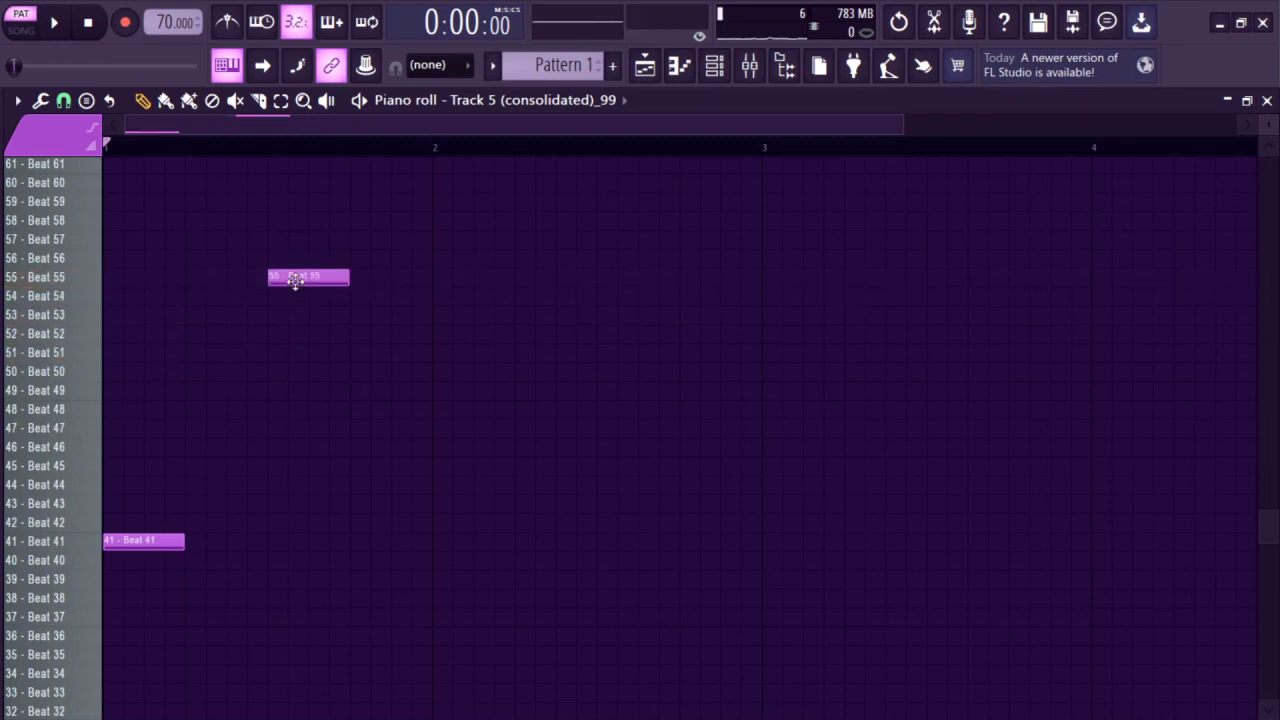
left_click(295, 282)
left_click(345, 261)
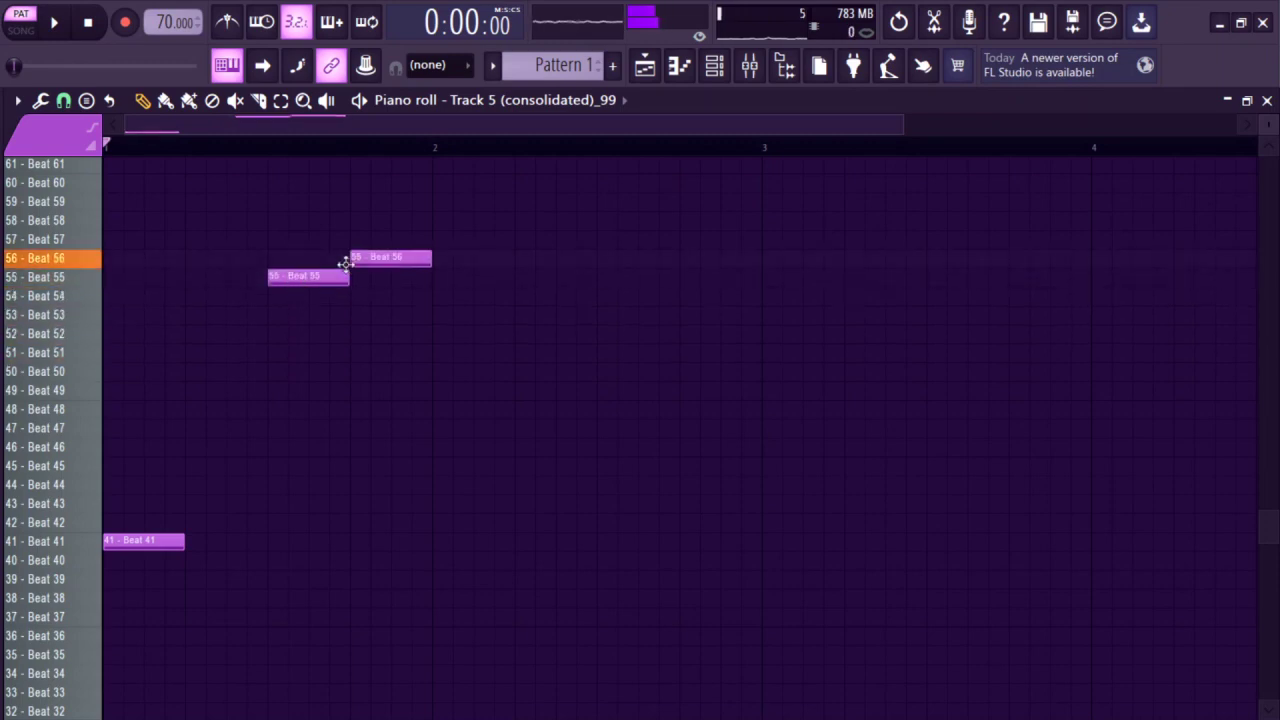
- Move bar 1's fourth-beat note to slice Beat 57 and play the pattern from the third beat, returning the playhead to the start
left_click_drag(345, 263, 356, 316)
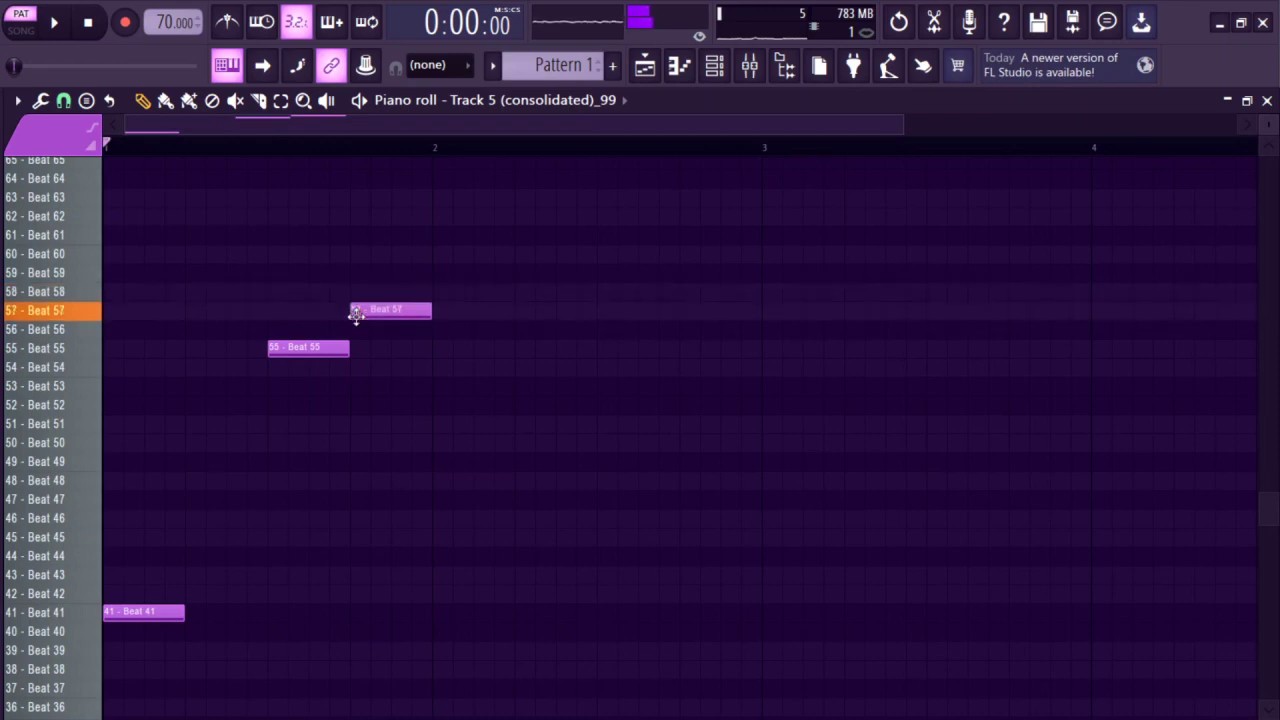
left_click(269, 146)
key("space")
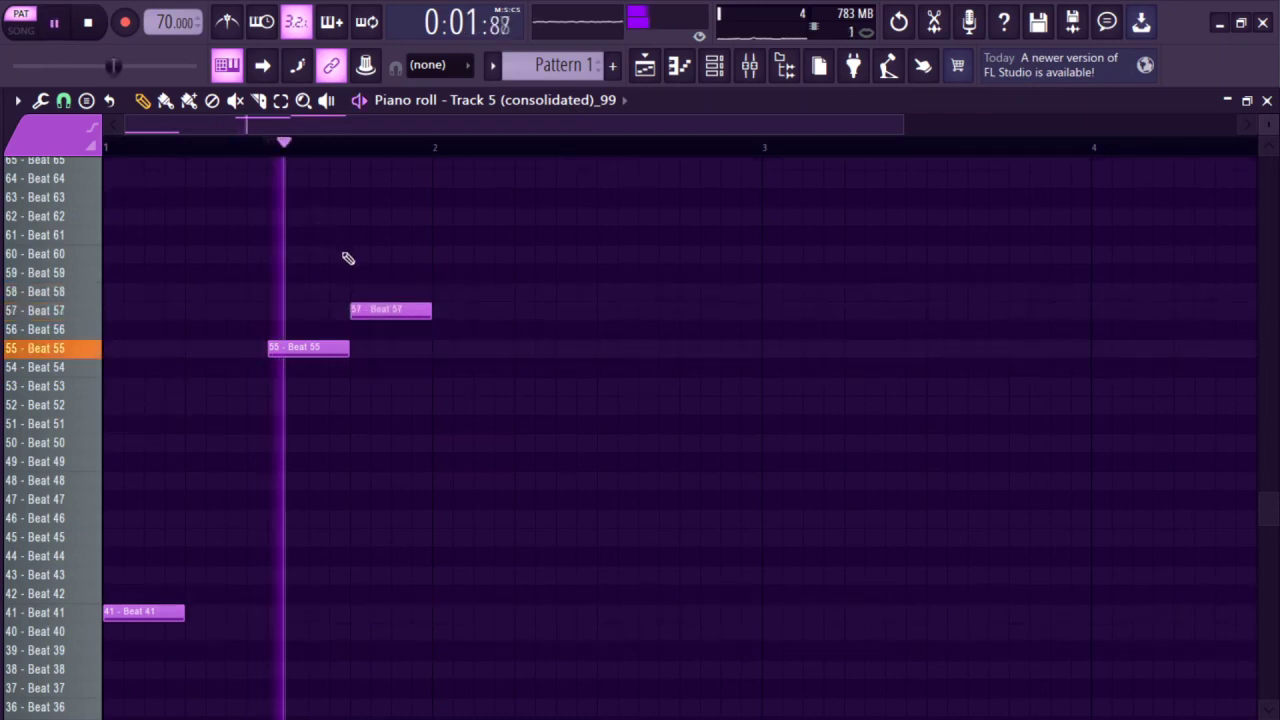
key("space")
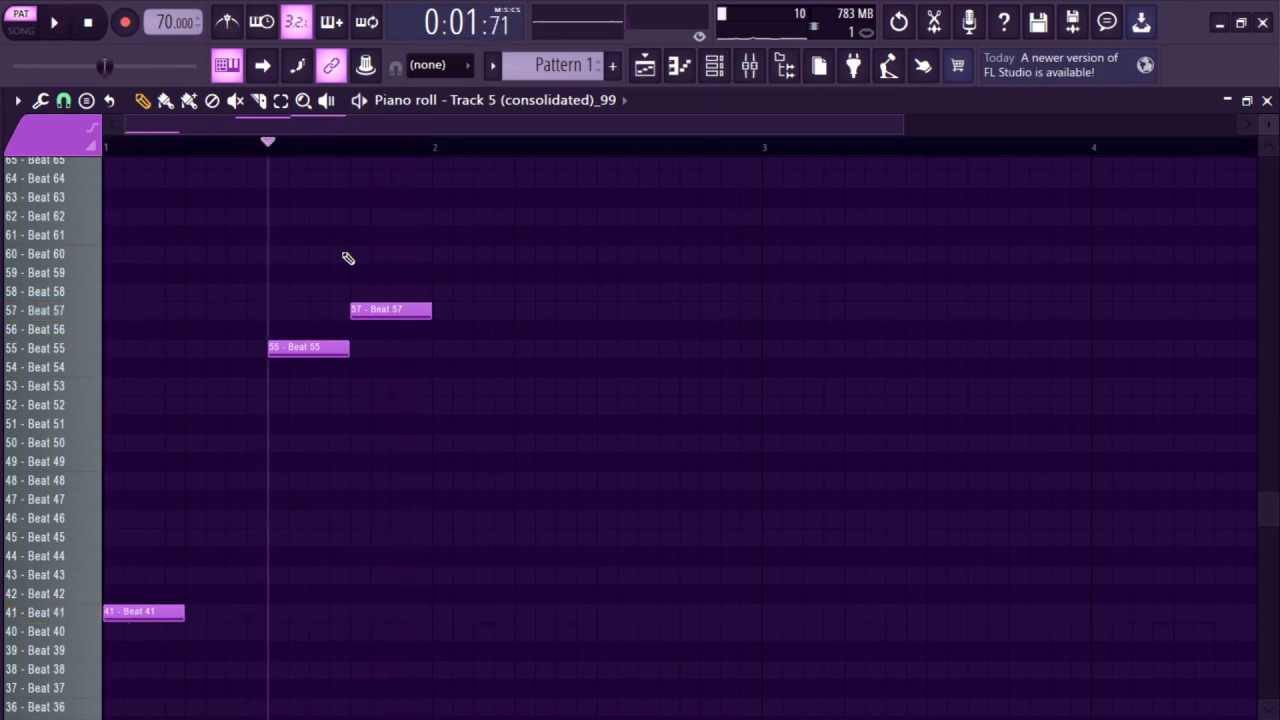
left_click(145, 145)
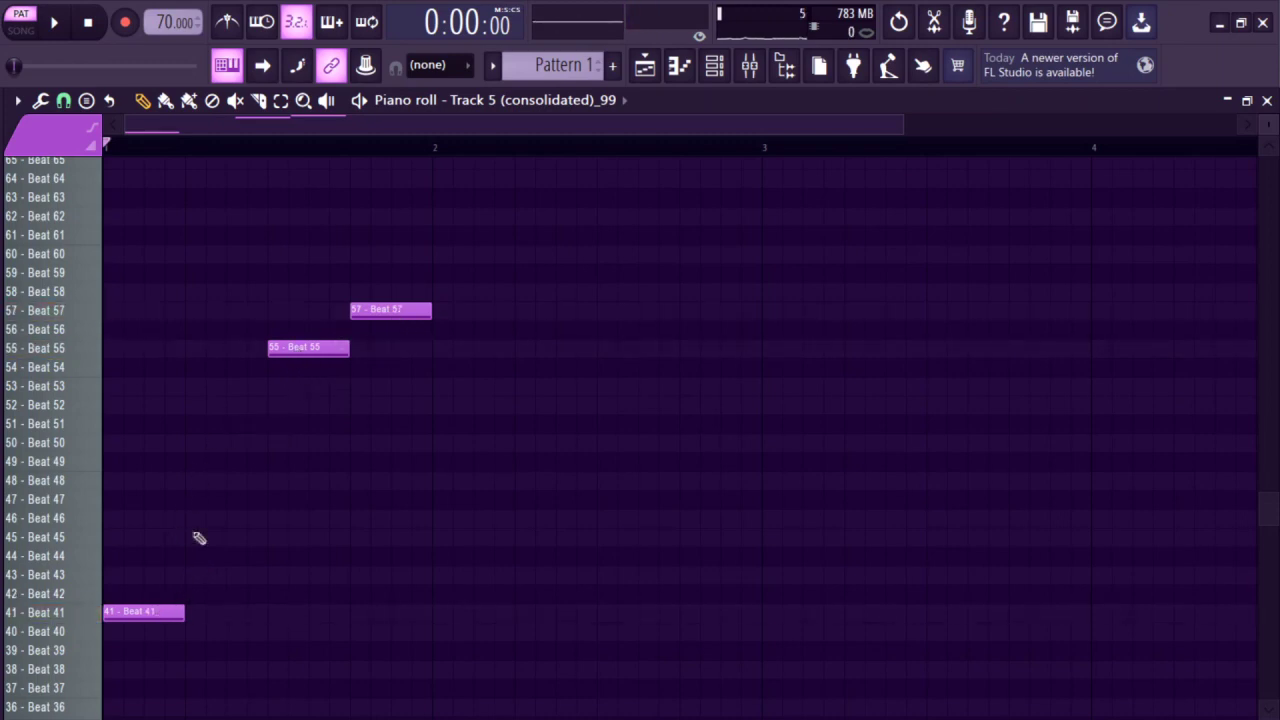
- Add a one-beat note on slice Beat 52 at the second beat of bar 1 and play the pattern
left_click_drag(184, 459, 191, 403)
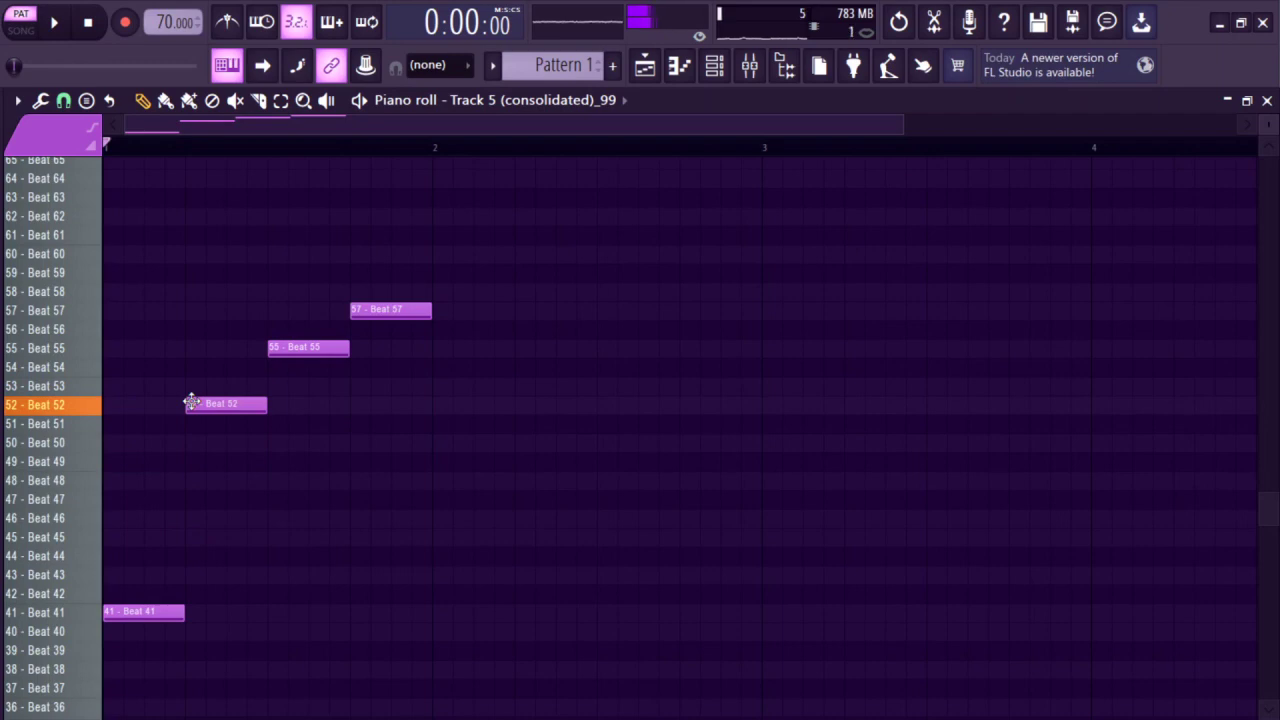
key("space")
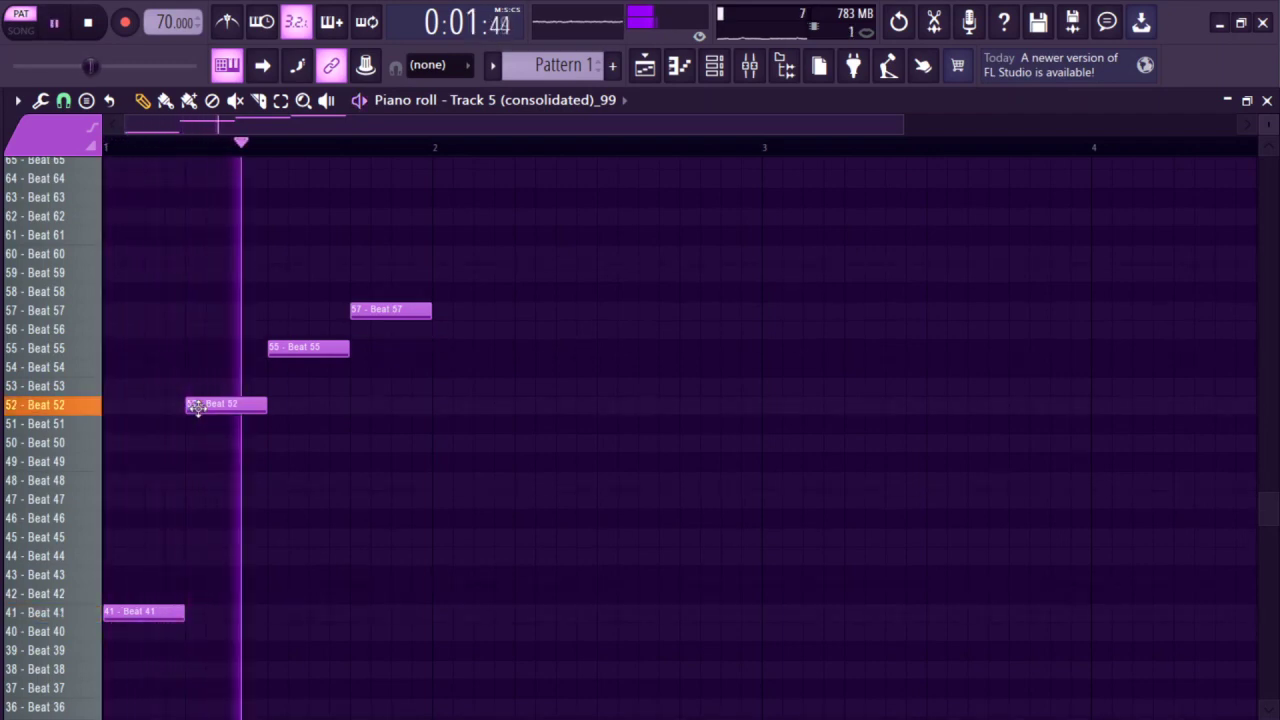
key("space")
- Duplicate the four notes of bar 1 into bar 2
left_click_drag(503, 680, 151, 286)
scroll(175, 312, "down", 2)
key("ctrl+b")
key("ctrl+d")
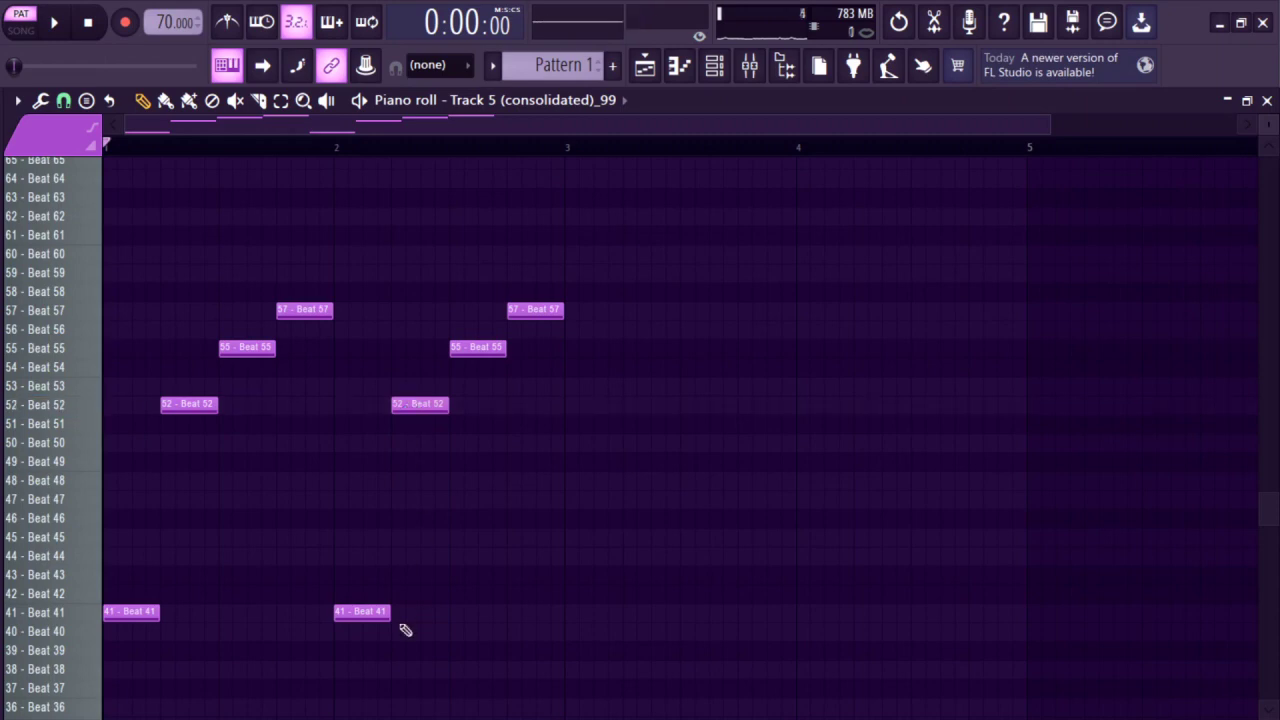
left_click_drag(700, 662, 114, 277)
key("ctrl+b")
key("ctrl+d")
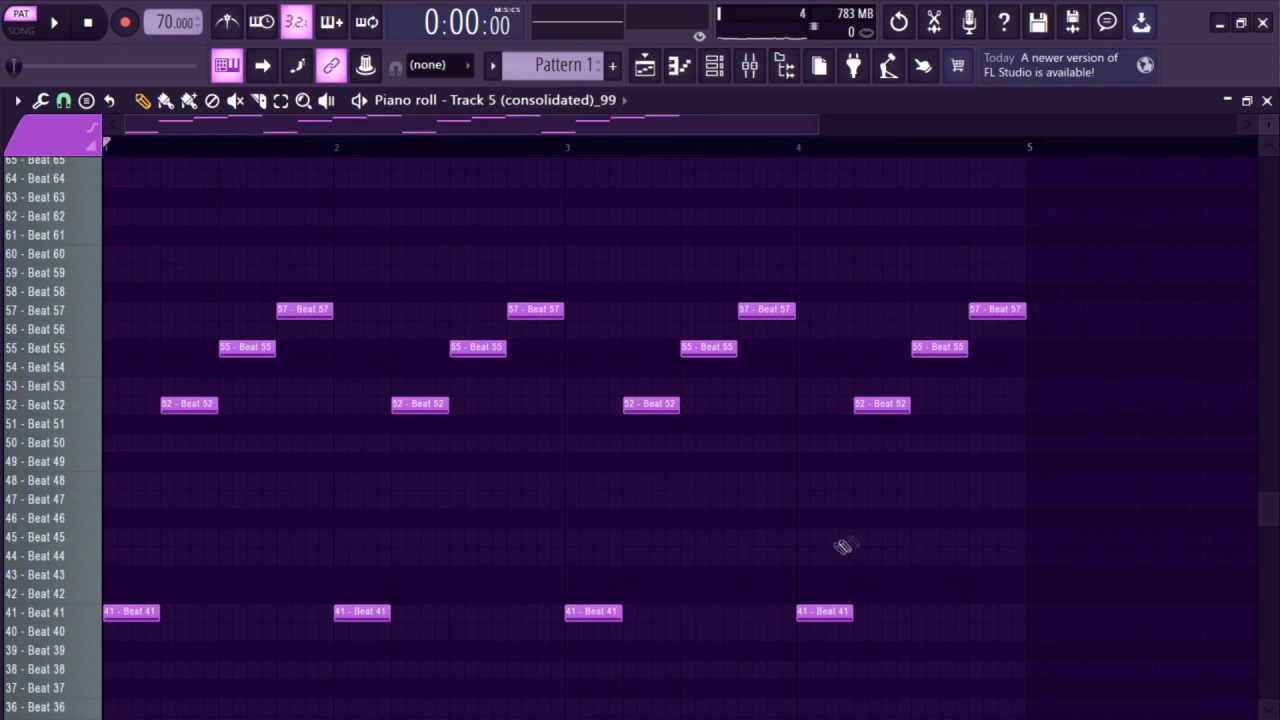
scroll(834, 552, "up", 3)
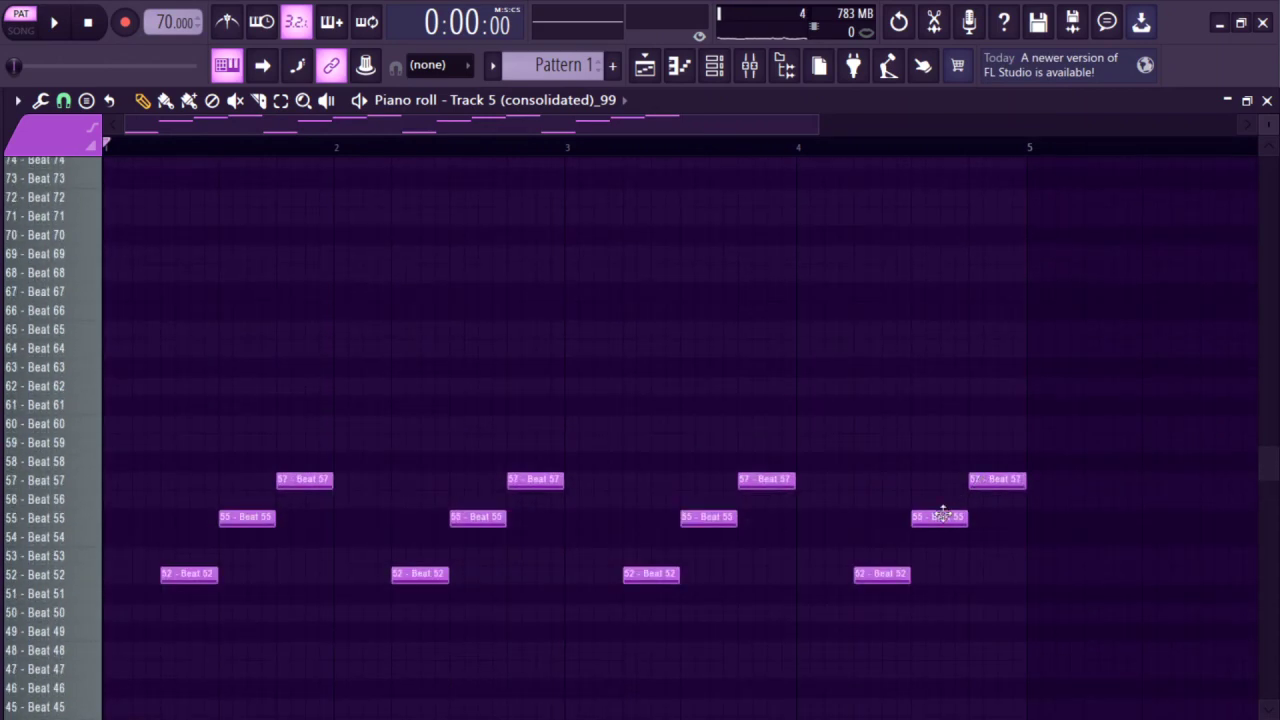
scroll(968, 486, "down", 4)
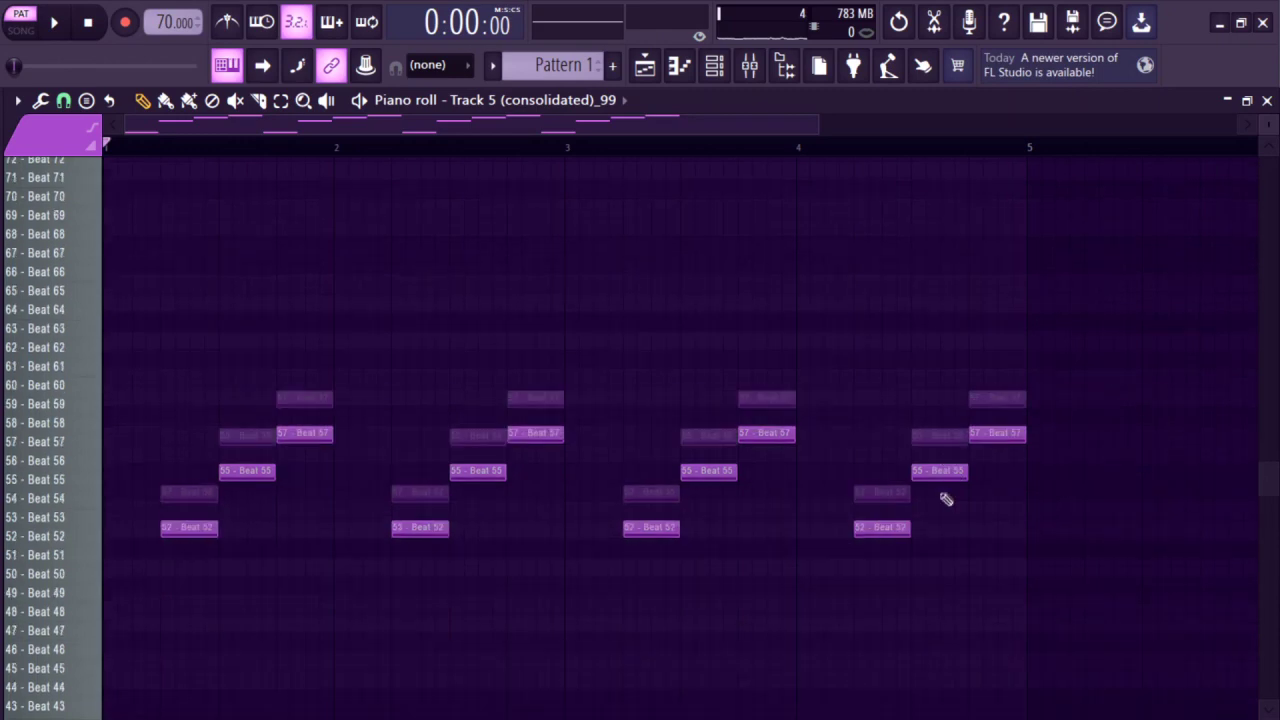
right_click(882, 347)
right_click(824, 555)
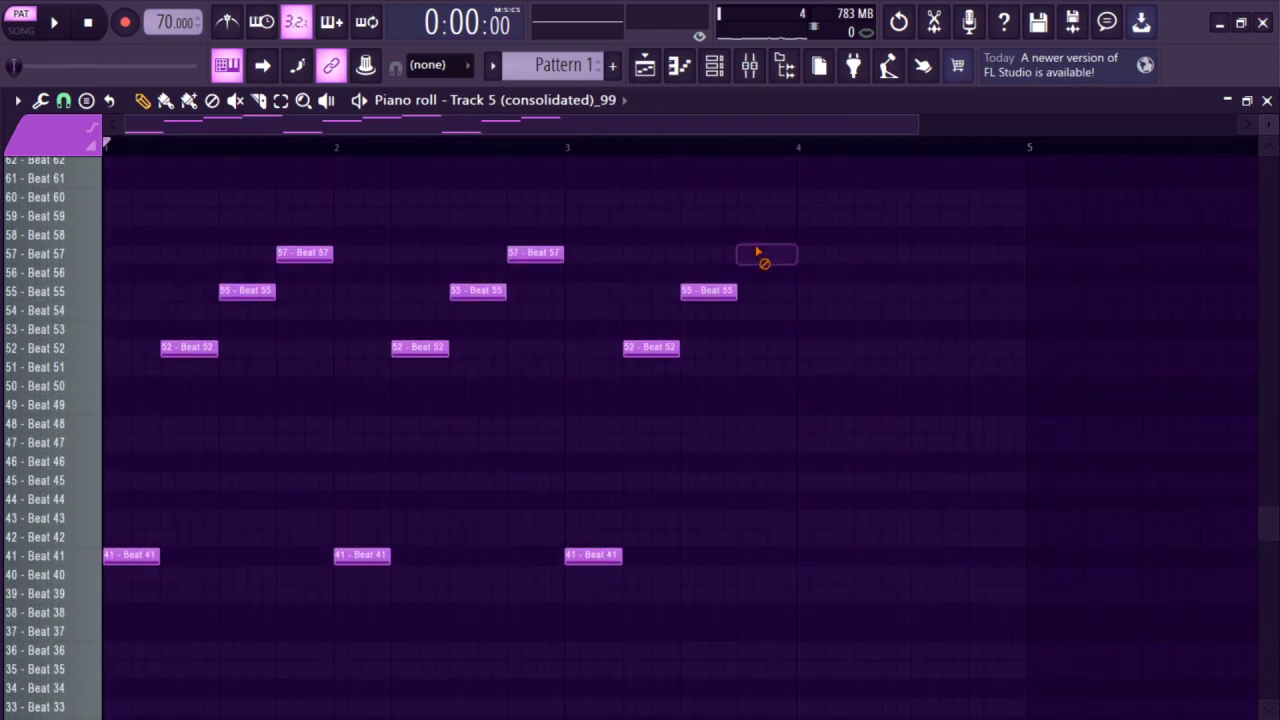
right_click(670, 346)
right_click(595, 556)
scroll(563, 443, "up", 2)
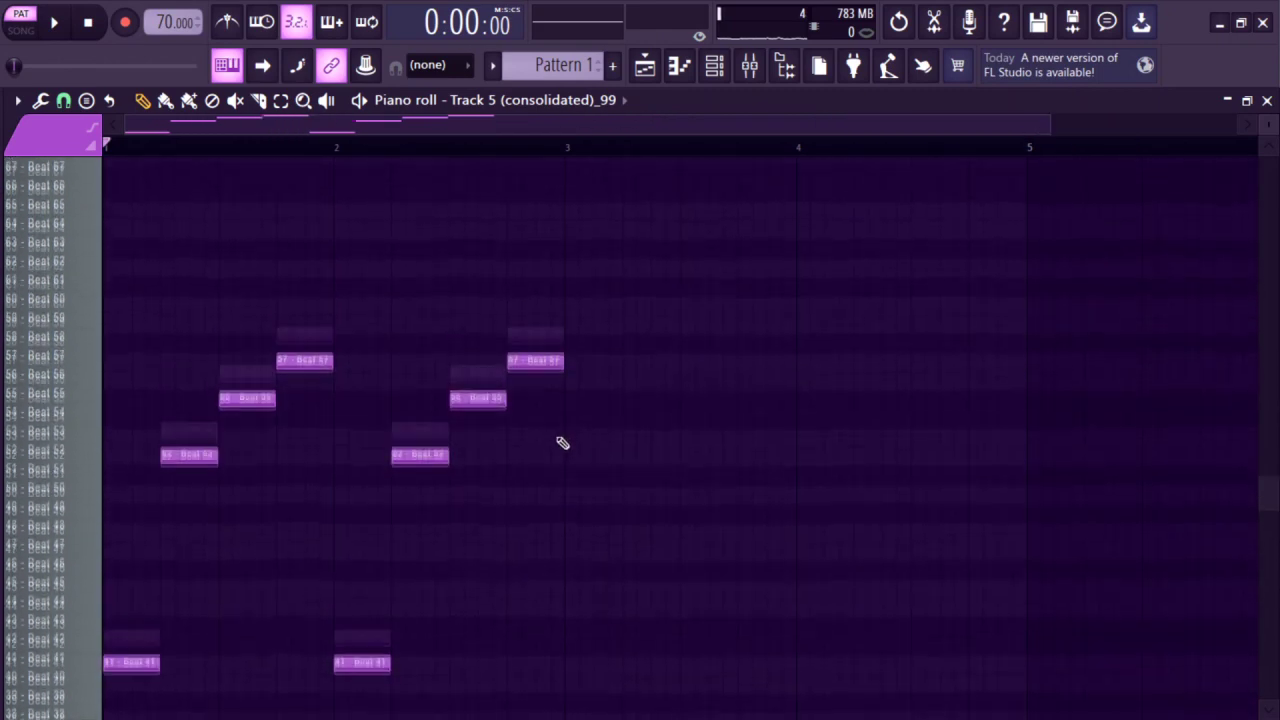
- Try bar 2's second-beat note on slices Beat 49 and Beat 47, playing the pattern to hear each
key("space")
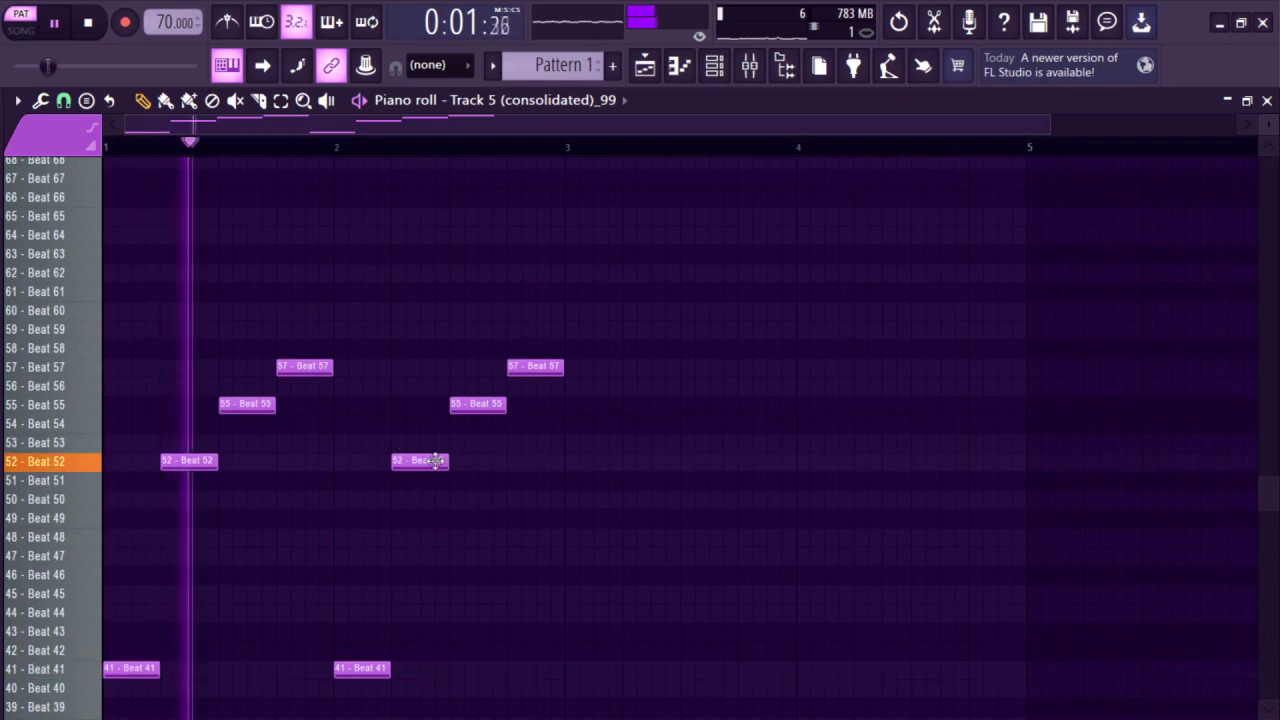
left_click_drag(436, 460, 437, 517)
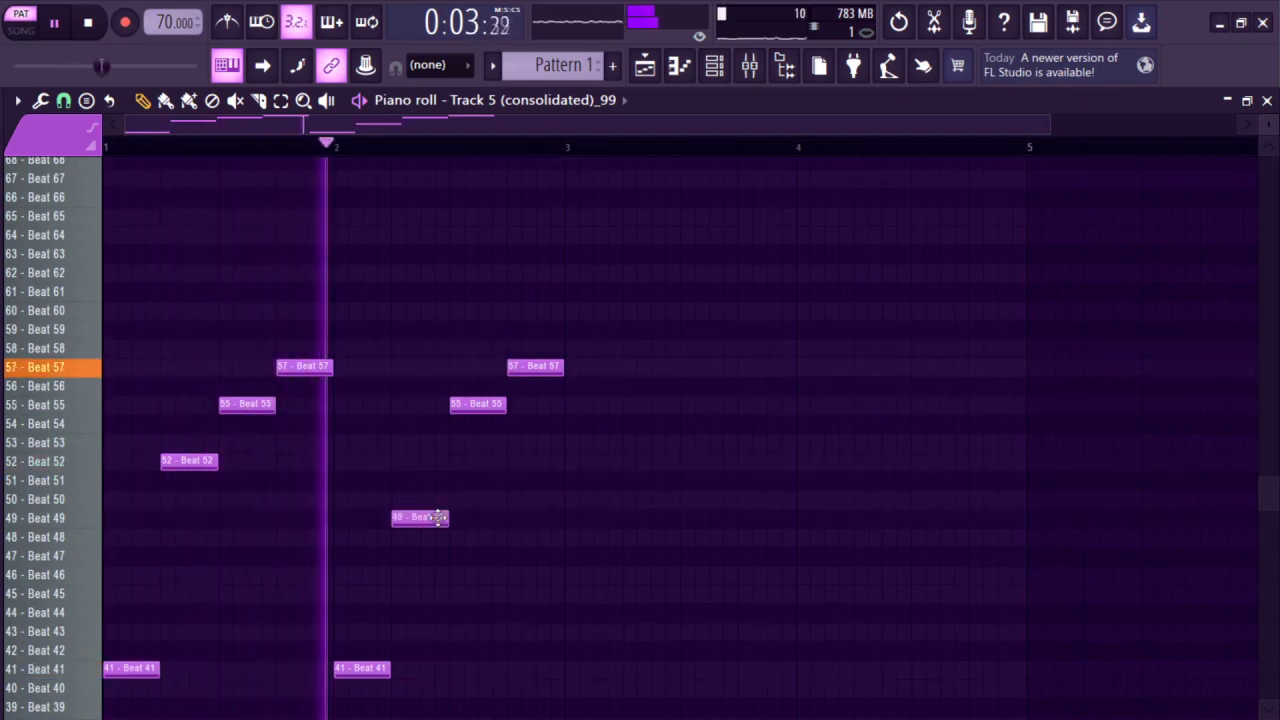
key("space")
left_click_drag(420, 520, 432, 555)
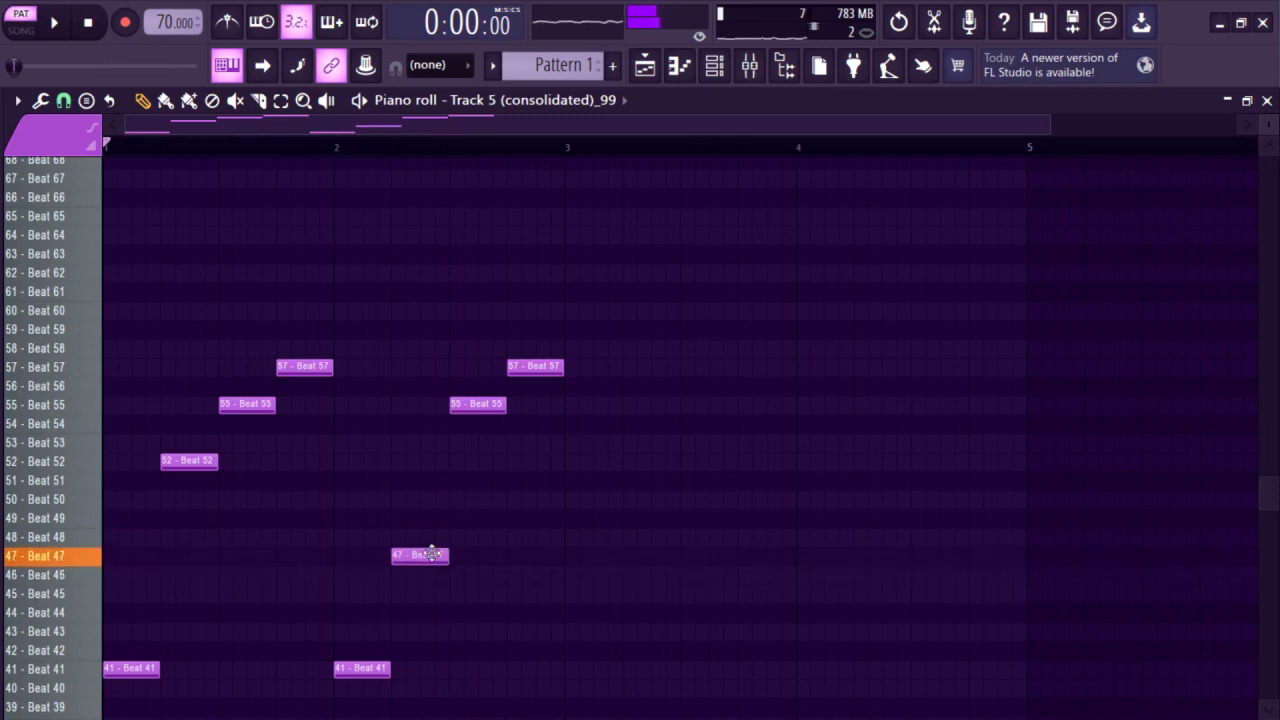
key("space")
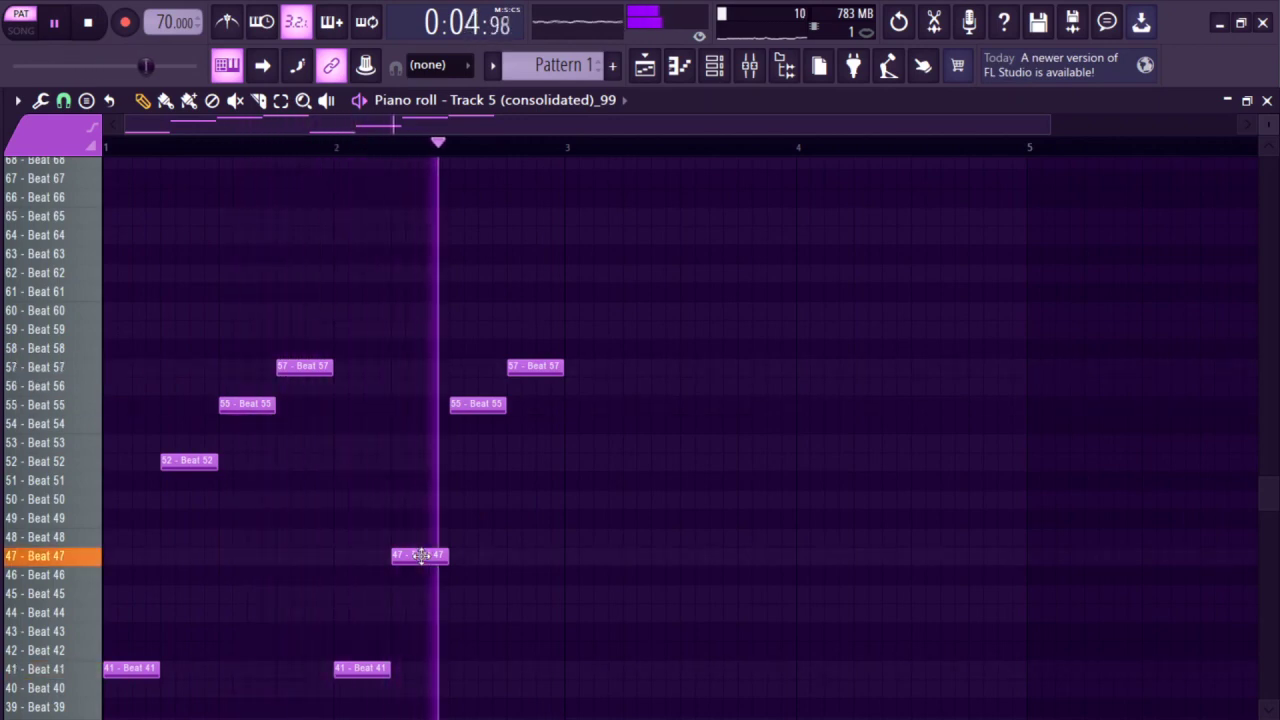
key("space")
- Set bar 2's second-beat note to slice Beat 49, play the pattern, and place the playhead at bar 2's third beat
left_click_drag(420, 555, 418, 638)
key("space")
scroll(428, 600, "down", 4)
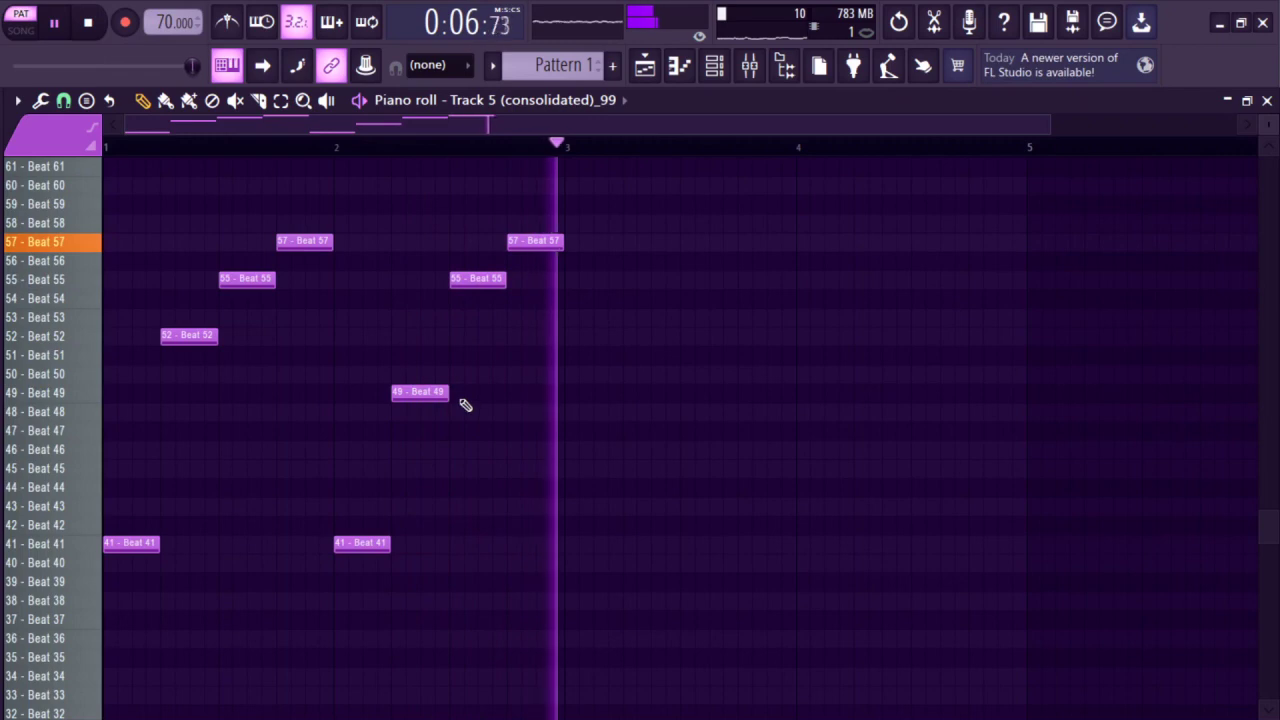
key("space")
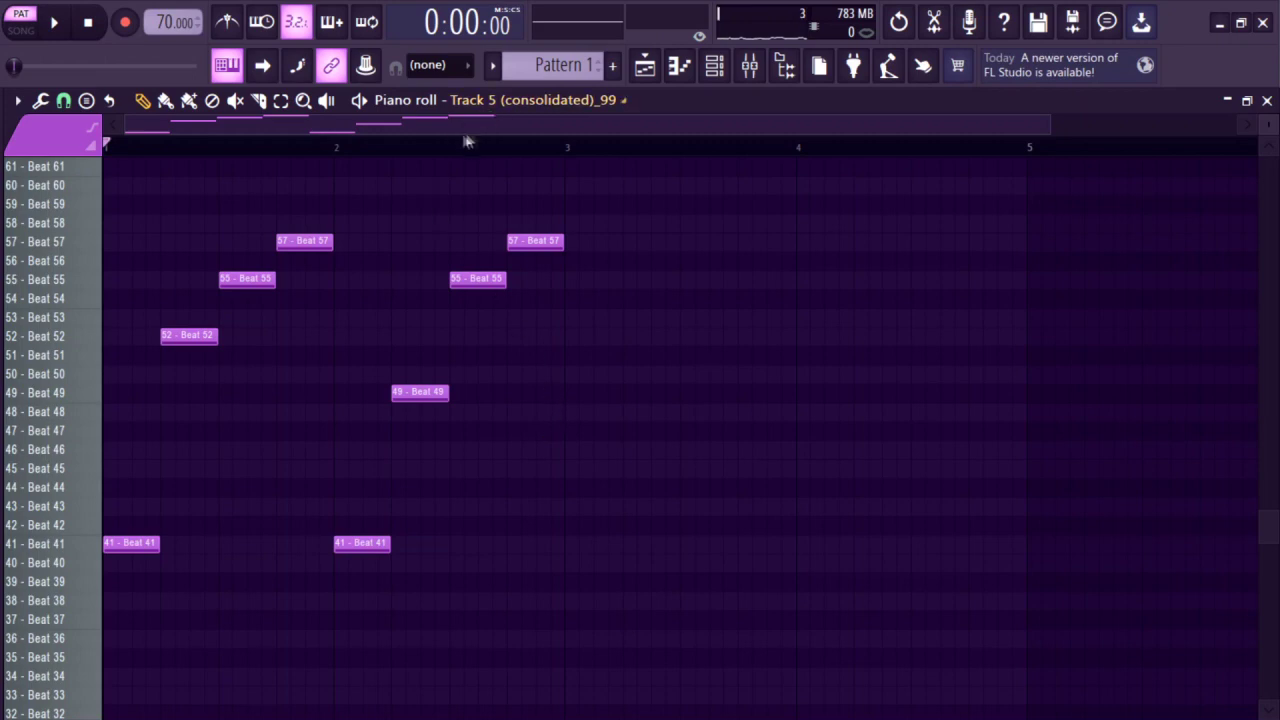
left_click_drag(397, 148, 450, 163)
scroll(603, 314, "up", 3)
scroll(610, 350, "down", 3)
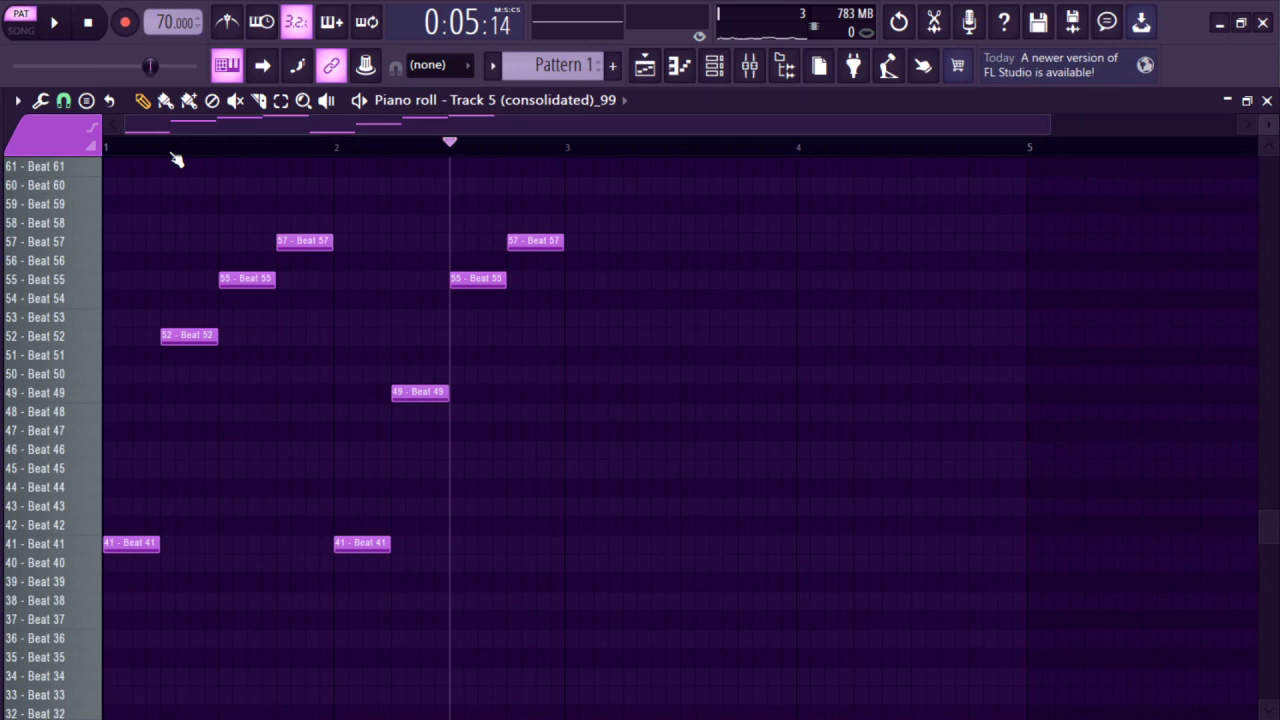
- Duplicate the notes of bars 1 and 2 into bars 3 and 4
scroll(680, 600, "up", 1)
left_click_drag(684, 660, 130, 220)
key("ctrl+b")
left_click(657, 308)
scroll(677, 329, "up", 6)
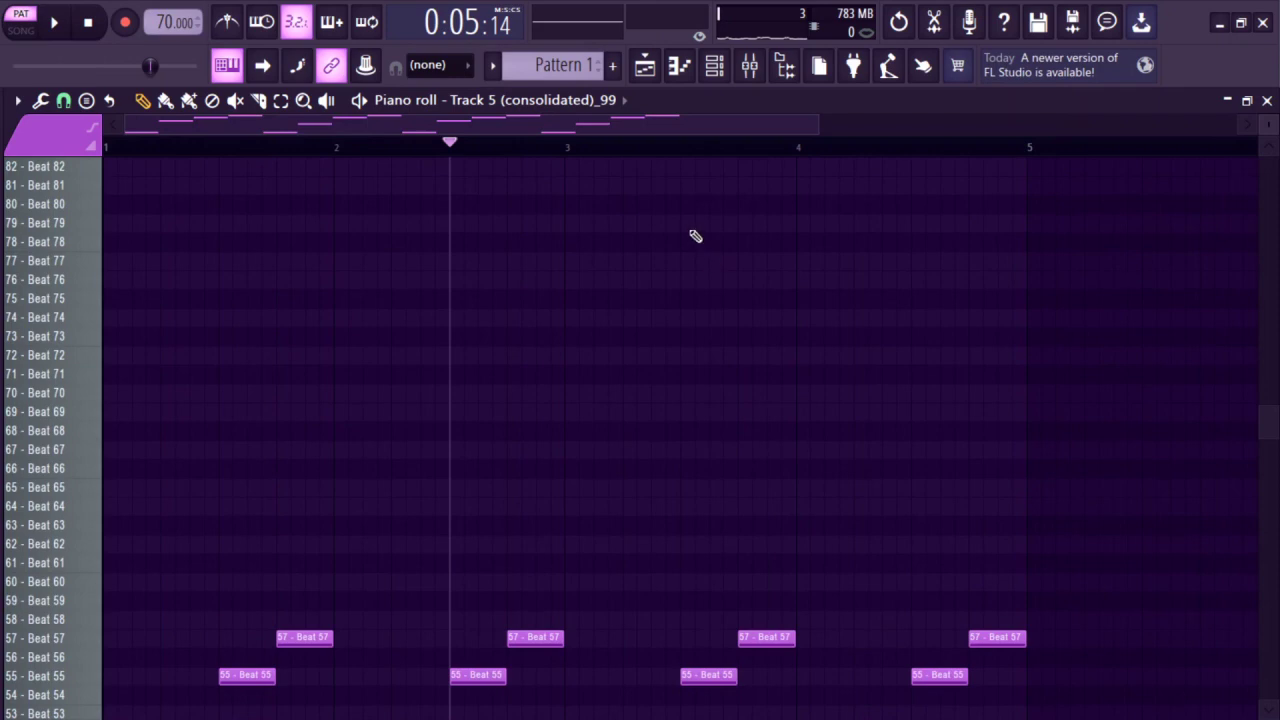
scroll(695, 240, "up", 1)
left_click(695, 242)
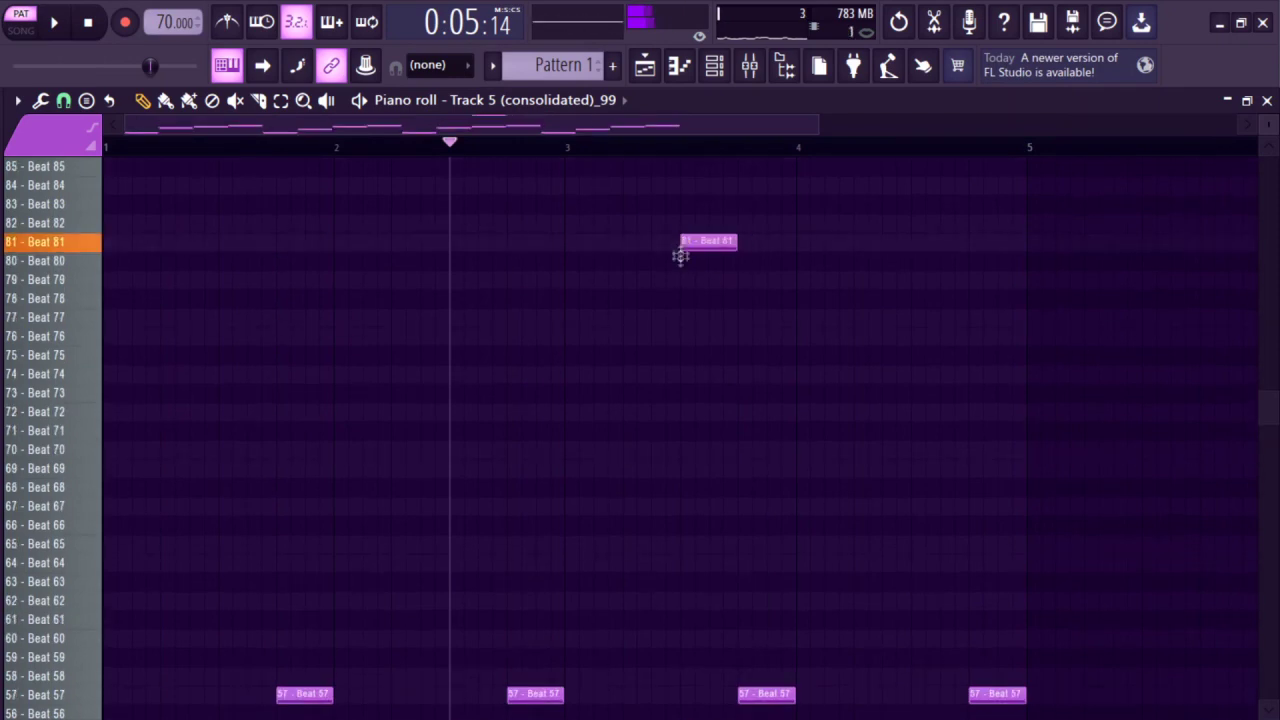
left_click_drag(678, 248, 680, 277)
right_click(688, 262)
scroll(711, 283, "down", 3)
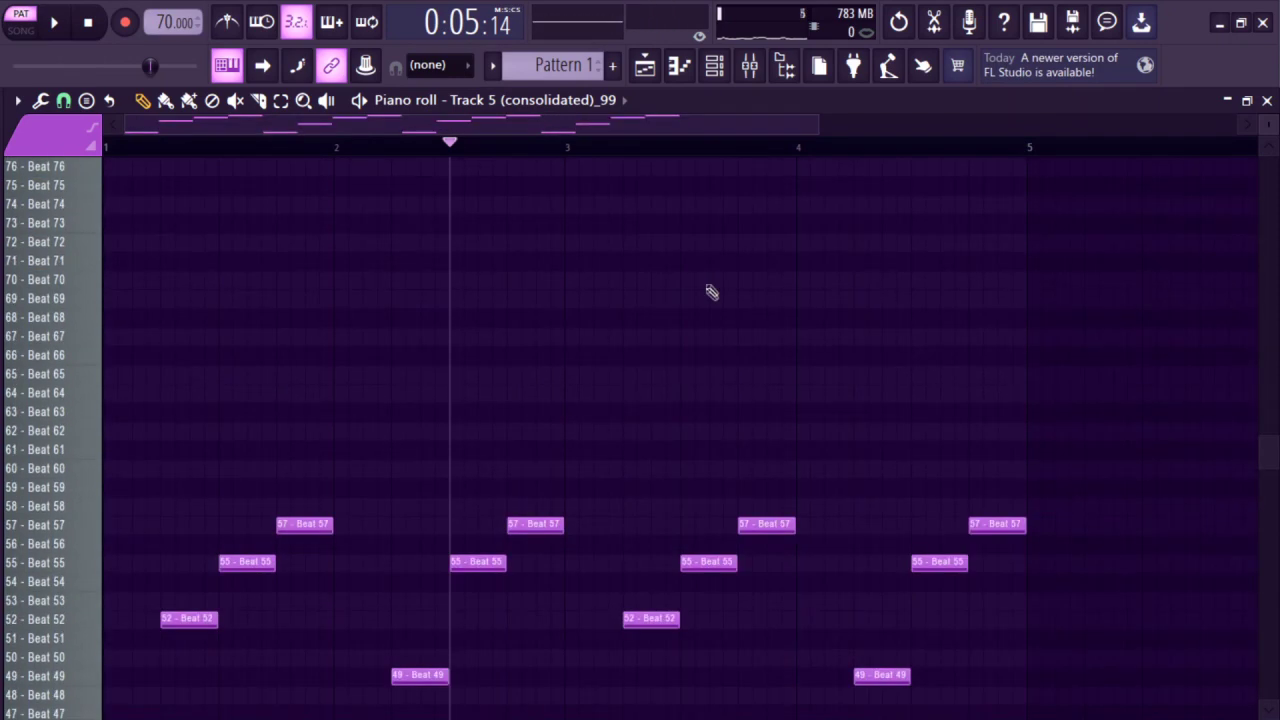
scroll(760, 392, "up", 1)
scroll(780, 400, "down", 6)
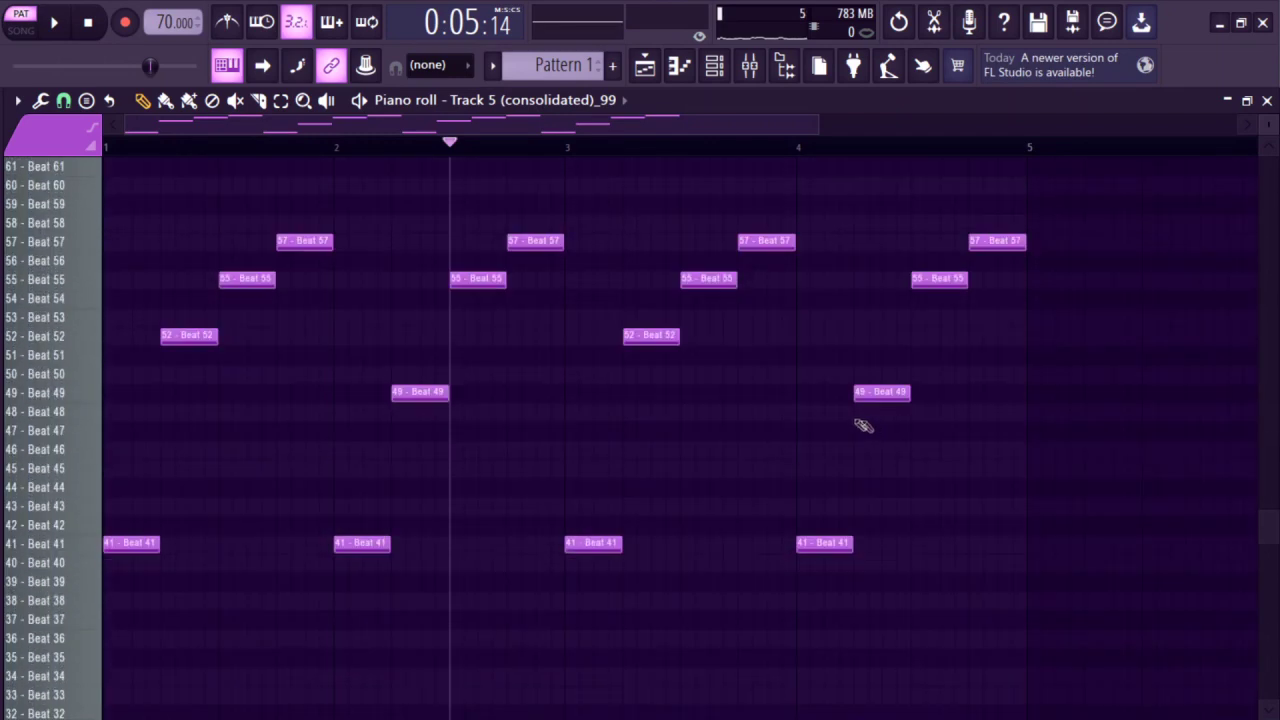
- Replace bar 4's last two notes with a one-beat note on slice Beat 75 at the third beat and play from bar 4
scroll(930, 430, "up", 5)
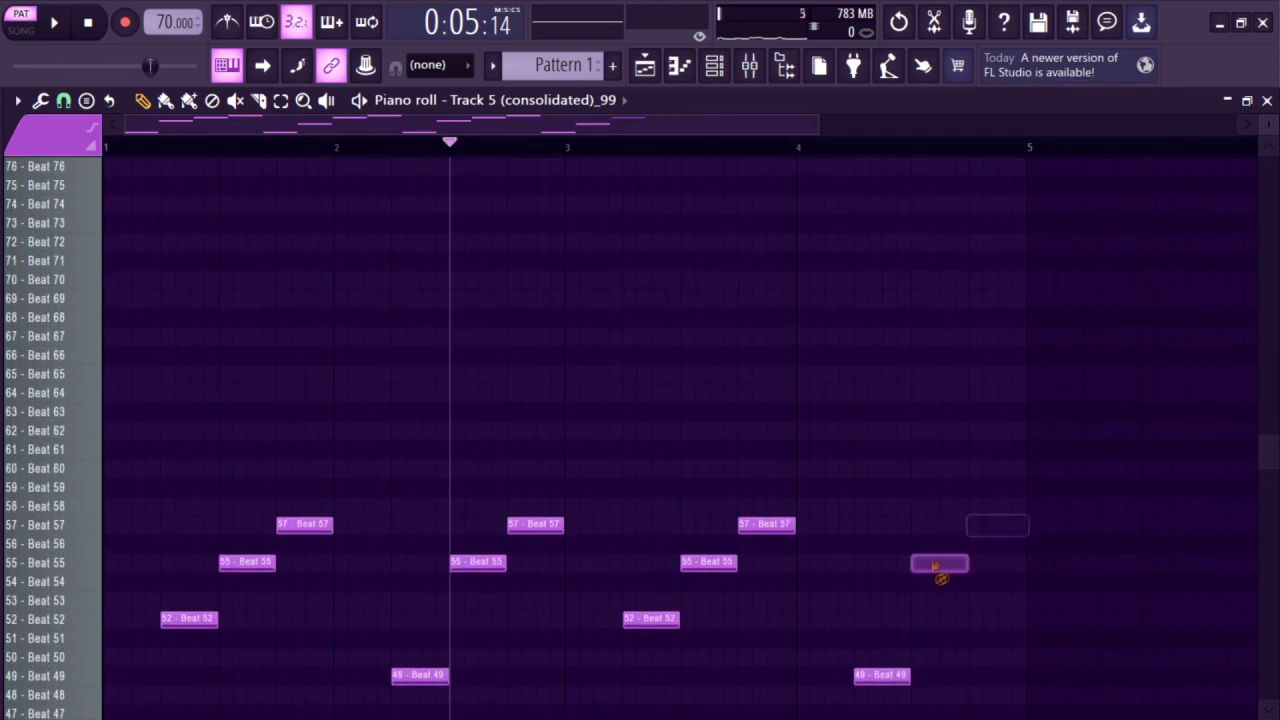
right_click(937, 565)
scroll(973, 454, "up", 1)
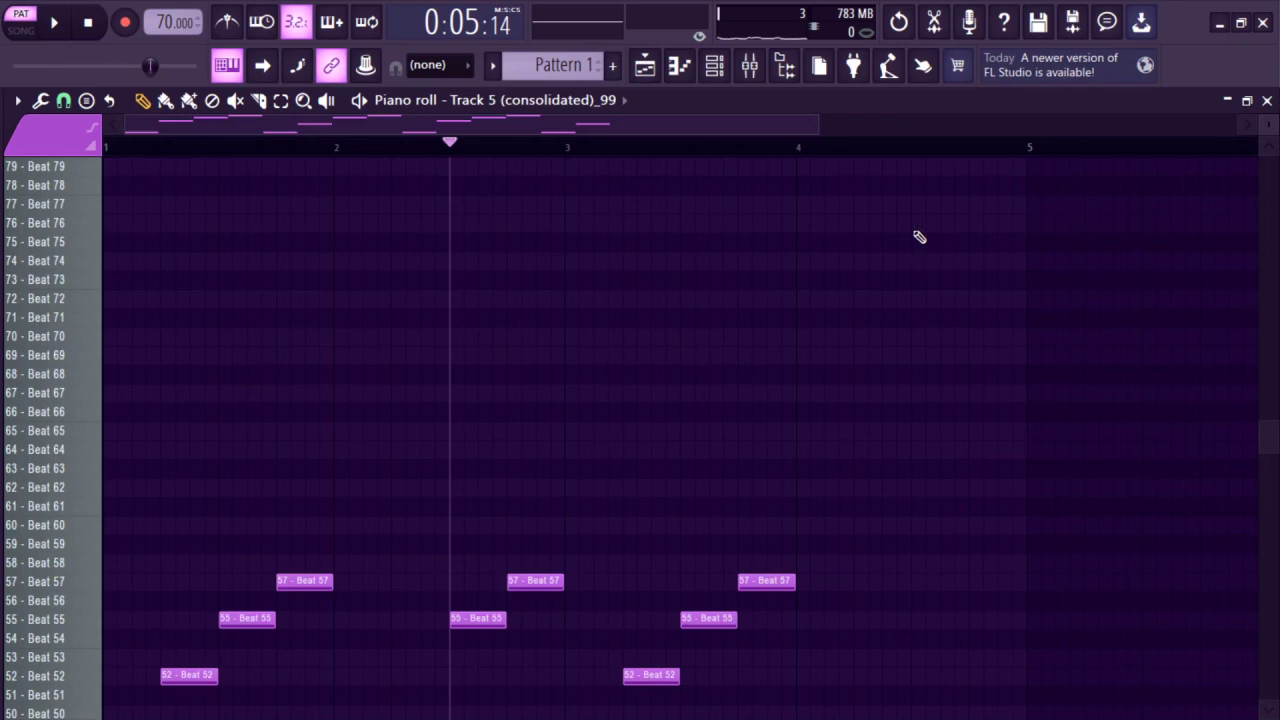
left_click(914, 226)
left_click_drag(912, 237, 912, 255)
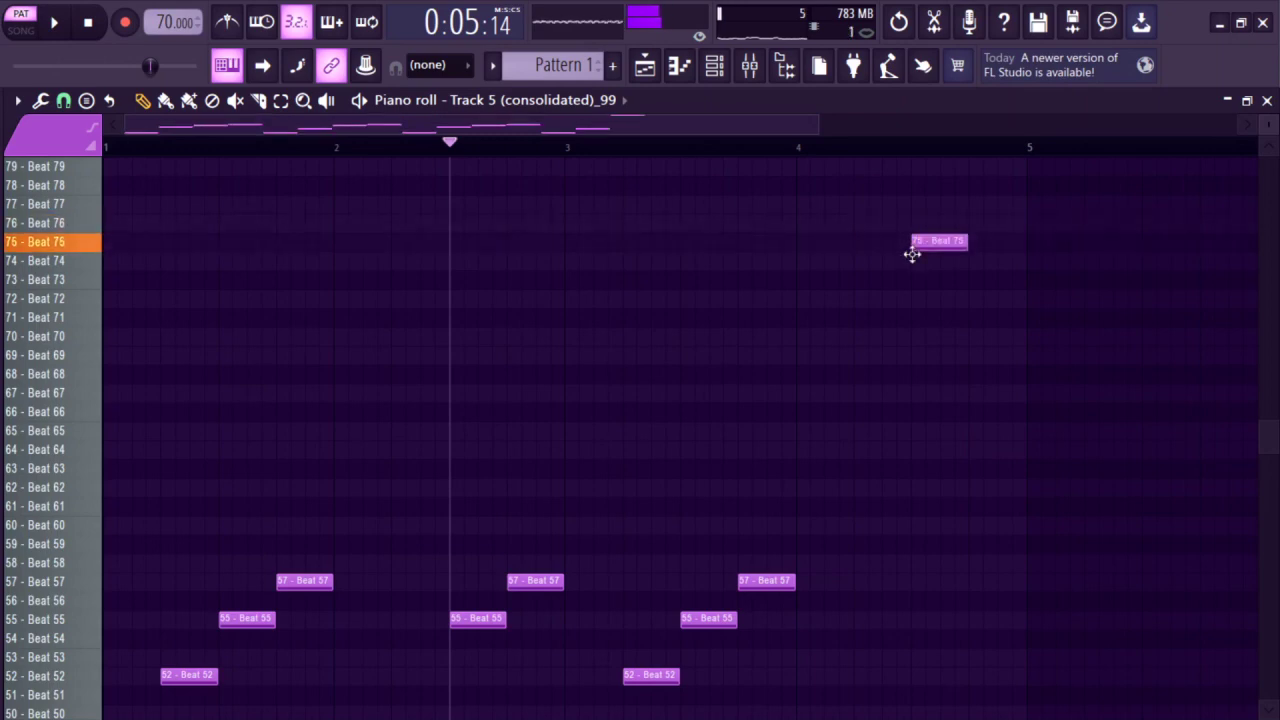
left_click(798, 150)
key("space")
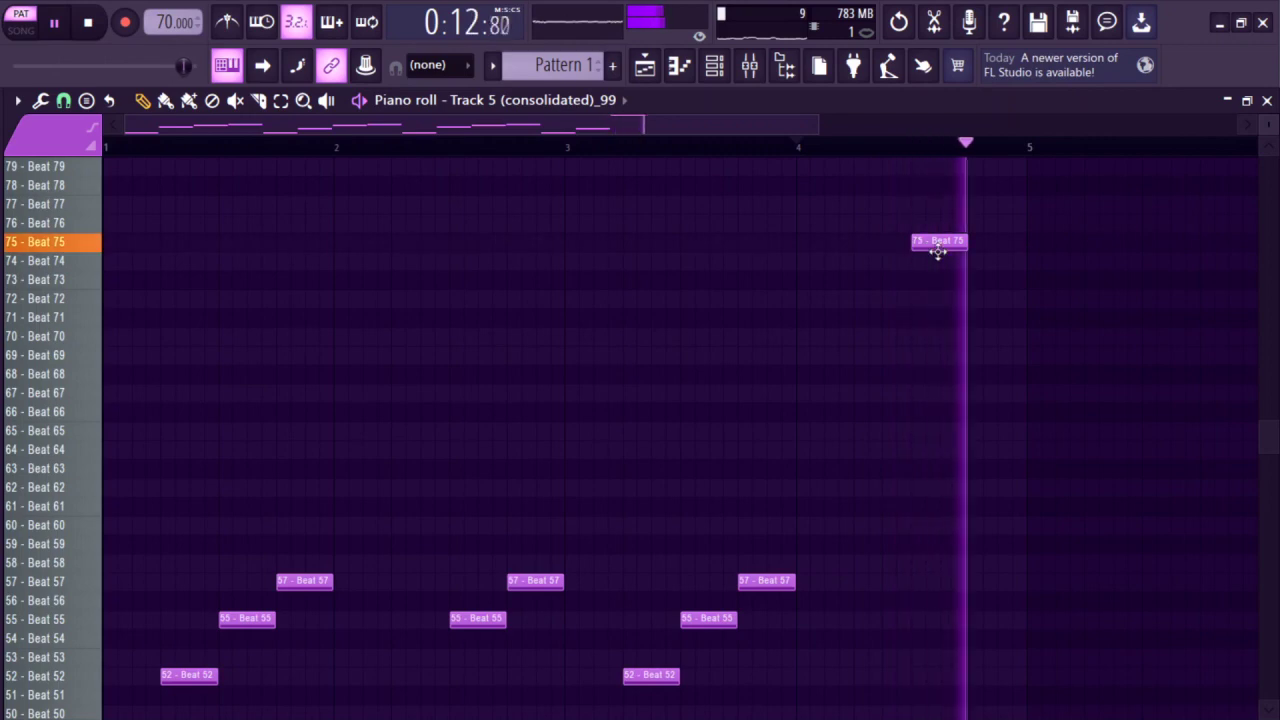
key("space")
- Move bar 4's third-beat note to slice Beat 72, add a one-beat Beat 73 note on the fourth beat, and play from bar 4
left_click_drag(937, 251, 939, 313)
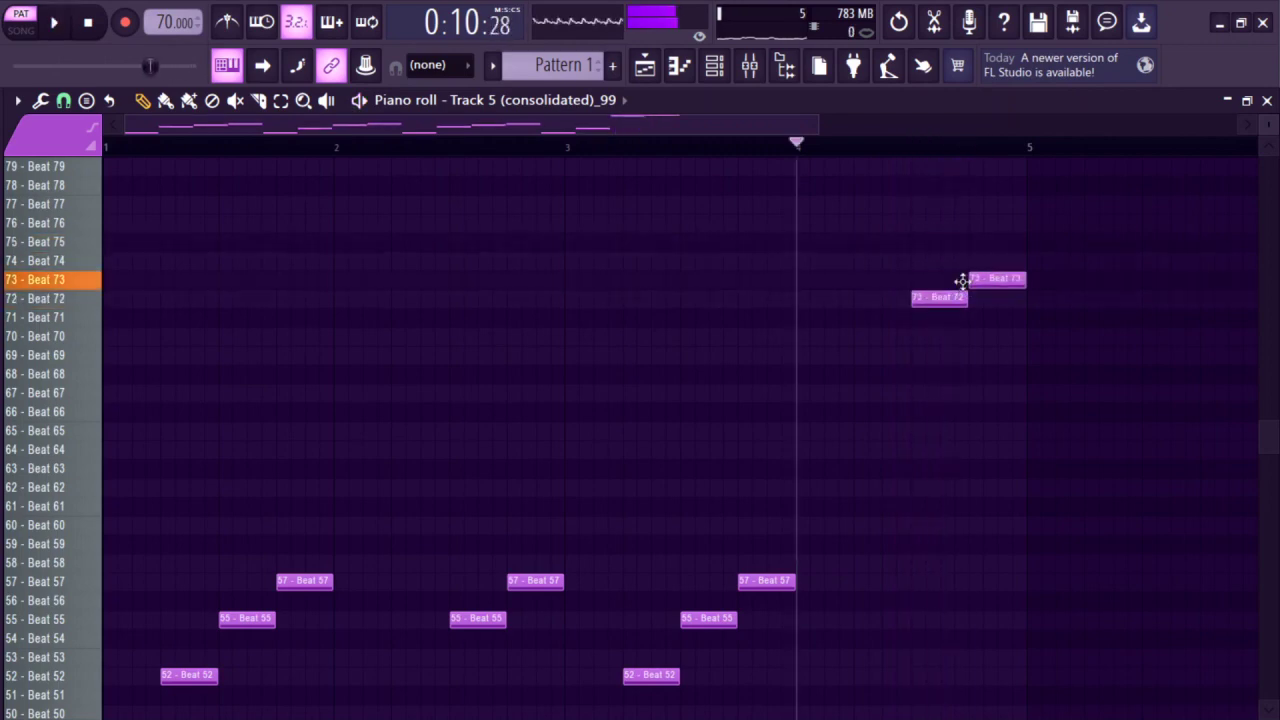
key("space")
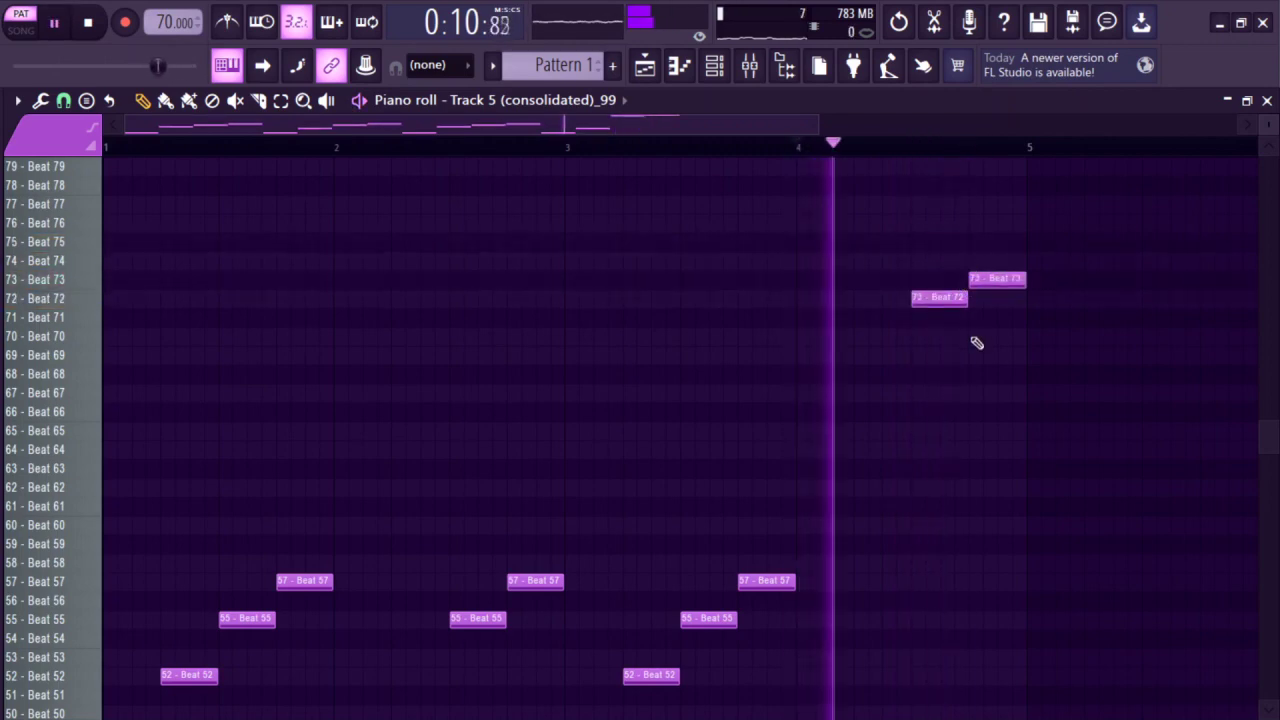
scroll(974, 343, "down", 2)
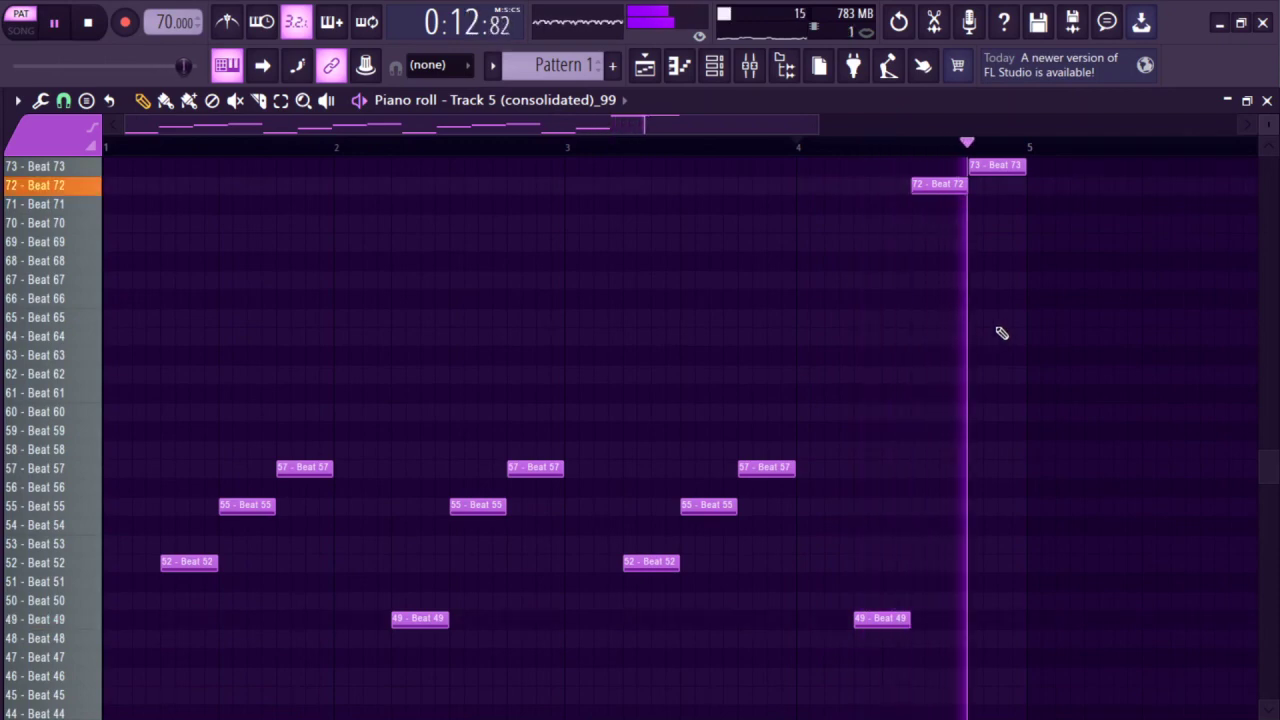
scroll(1000, 330, "up", 2)
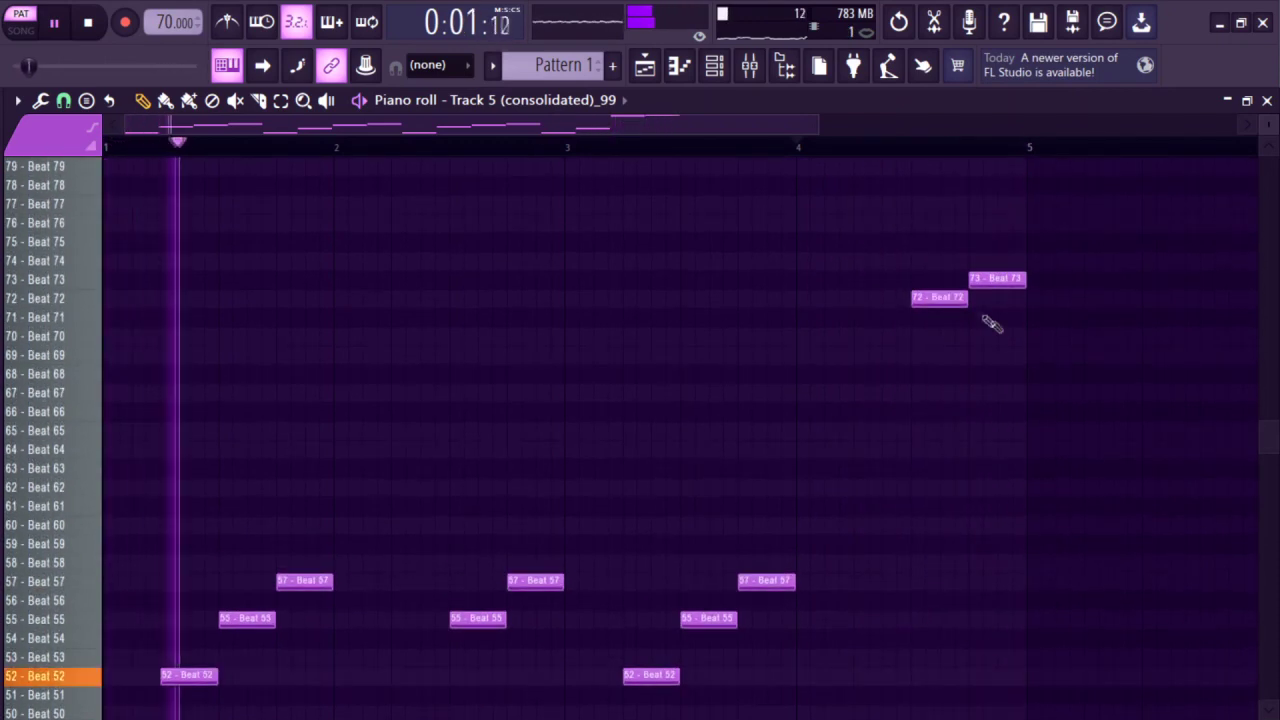
key("space")
- Move bar 4's third-beat note to slice Beat 71 and play from bar 4
mouse_move(946, 303)
left_mouse_down()
mouse_move(942, 365)
mouse_move(945, 319)
left_mouse_up()
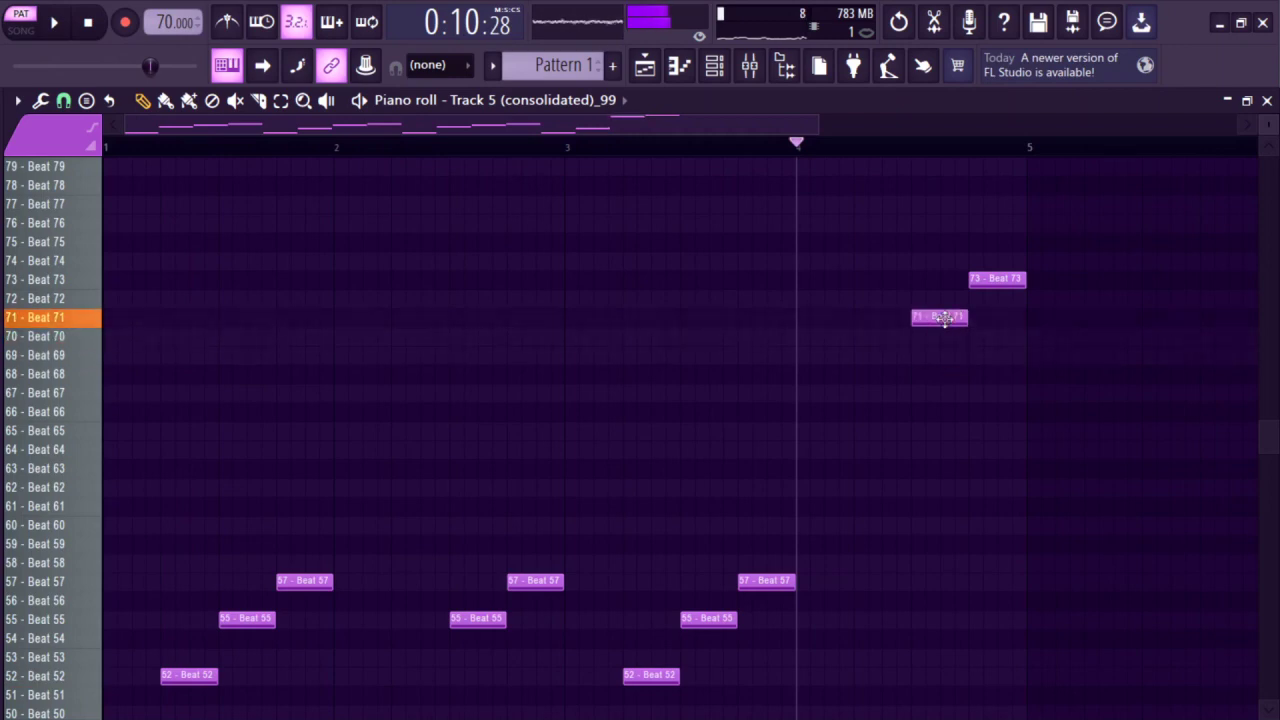
key("space")
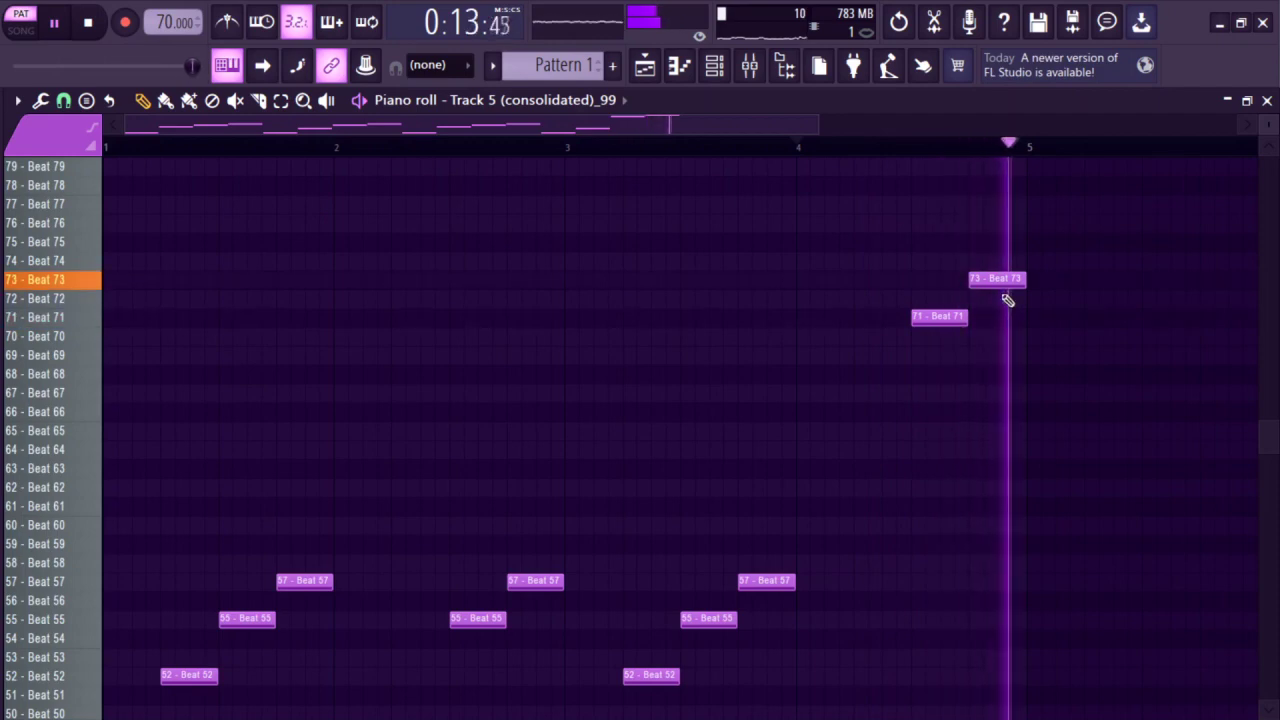
scroll(1004, 380, "up", 3)
key("space")
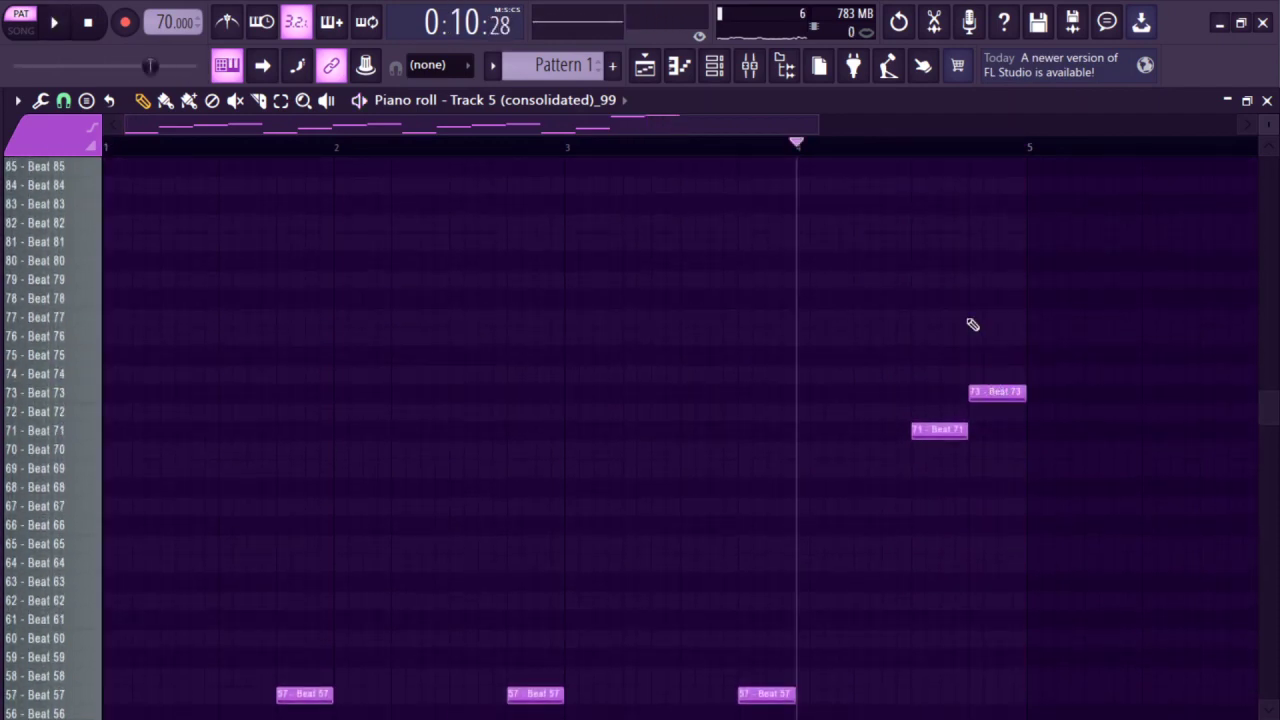
scroll(970, 330, "down", 7)
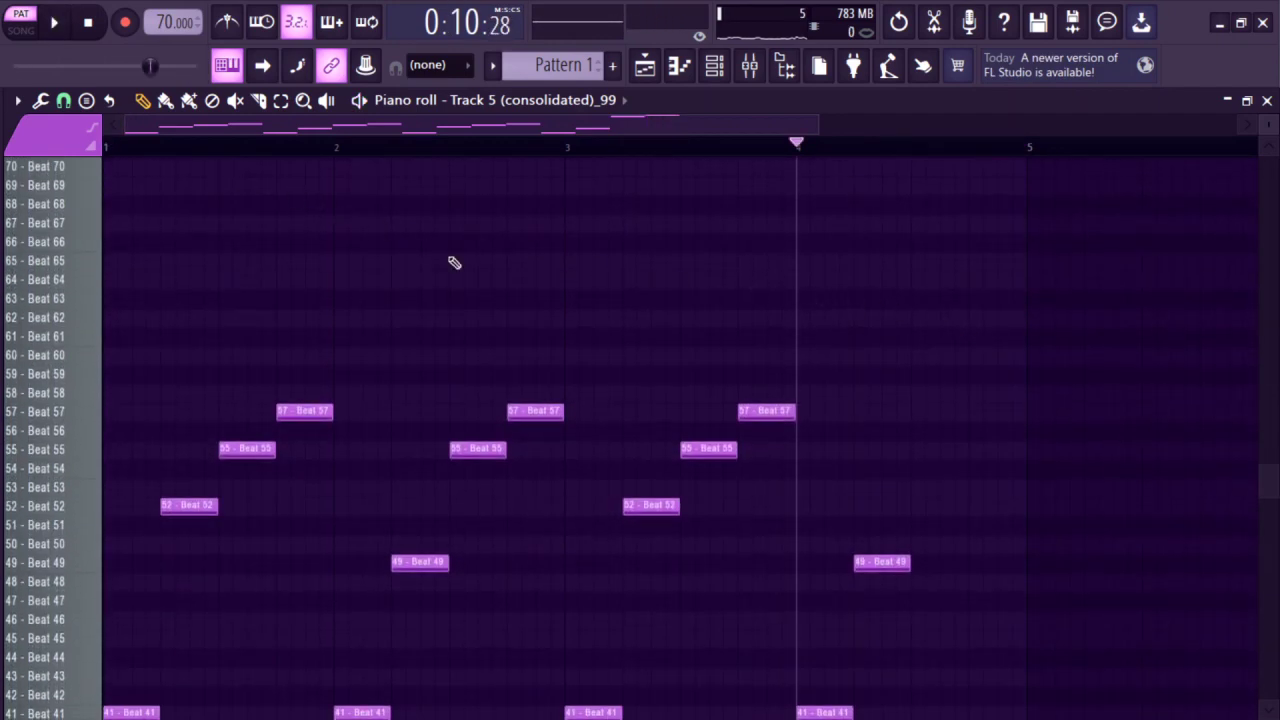
- Play the whole four-bar slice melody from the start of the pattern
scroll(453, 262, "down", 2)
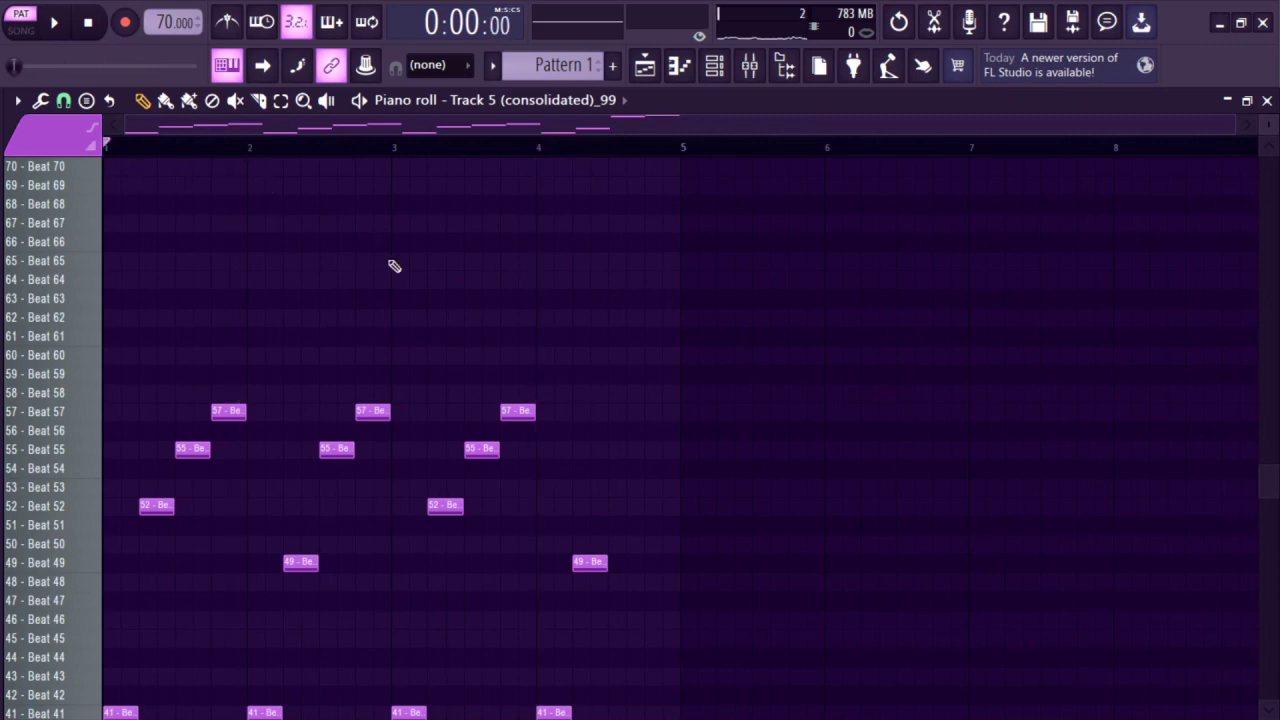
key("space")
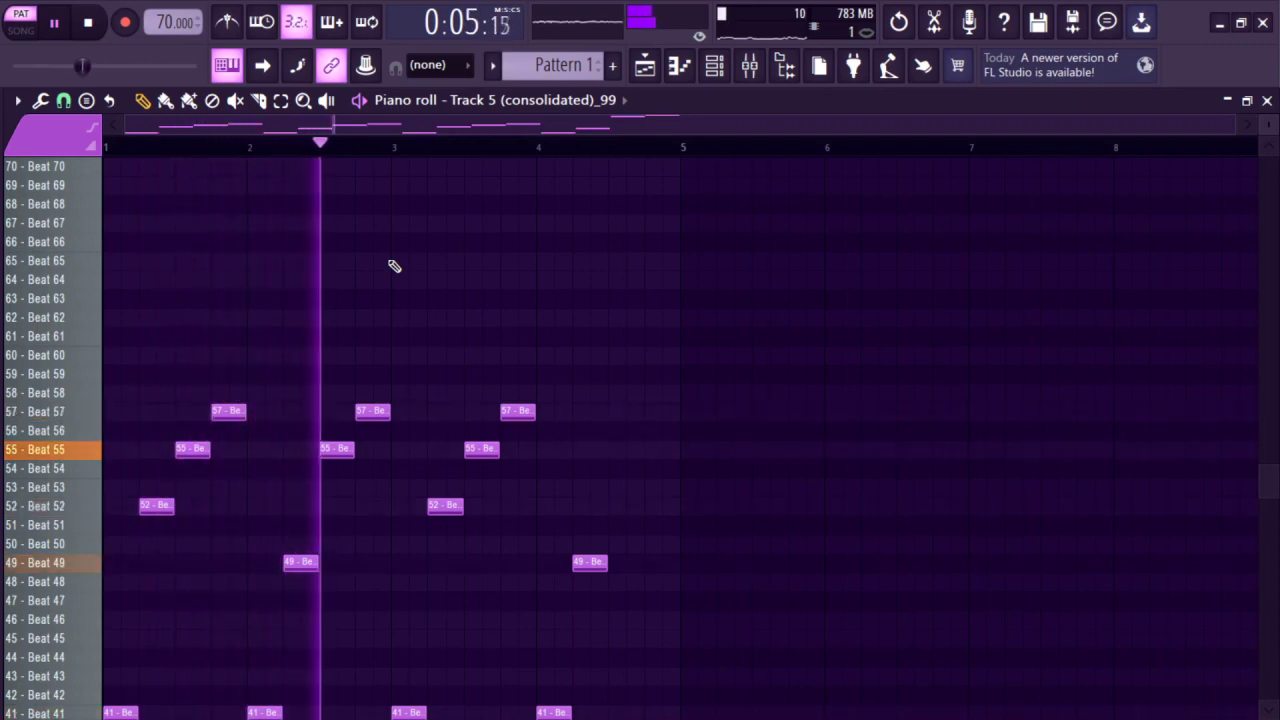
scroll(391, 264, "down", 1)
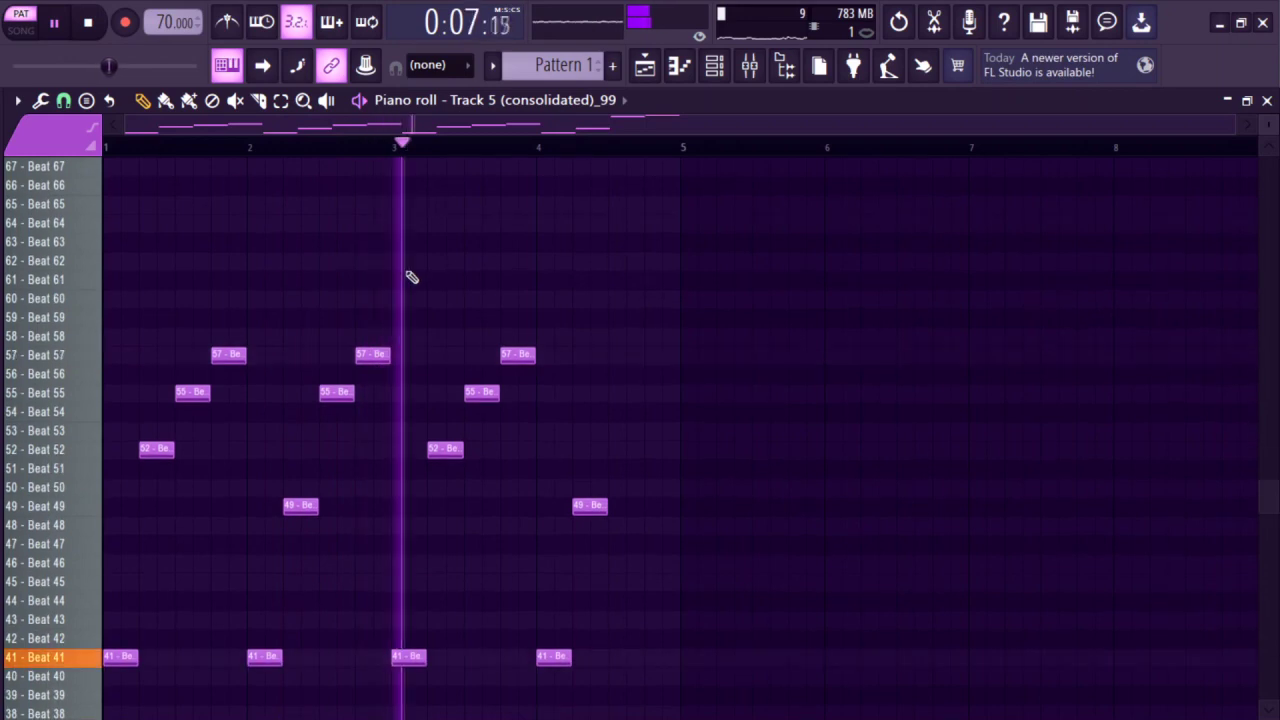
scroll(454, 297, "up", 3)
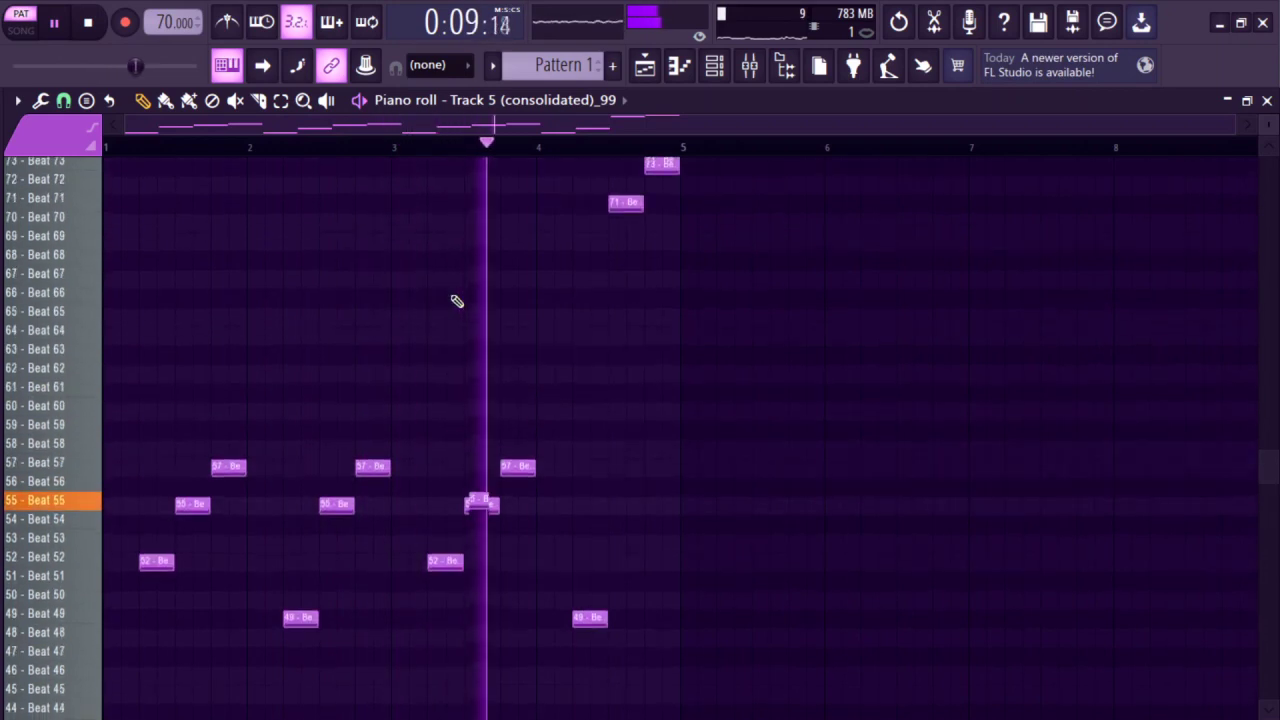
scroll(455, 298, "up", 3)
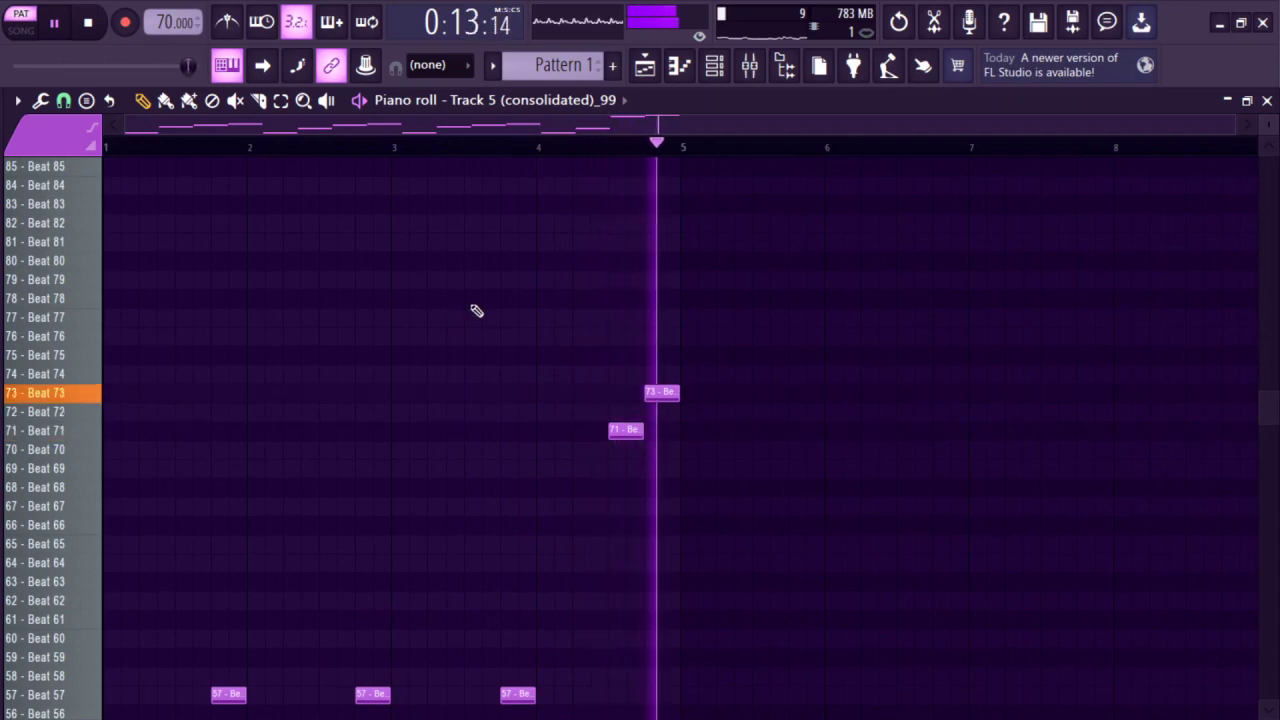
scroll(530, 337, "down", 2)
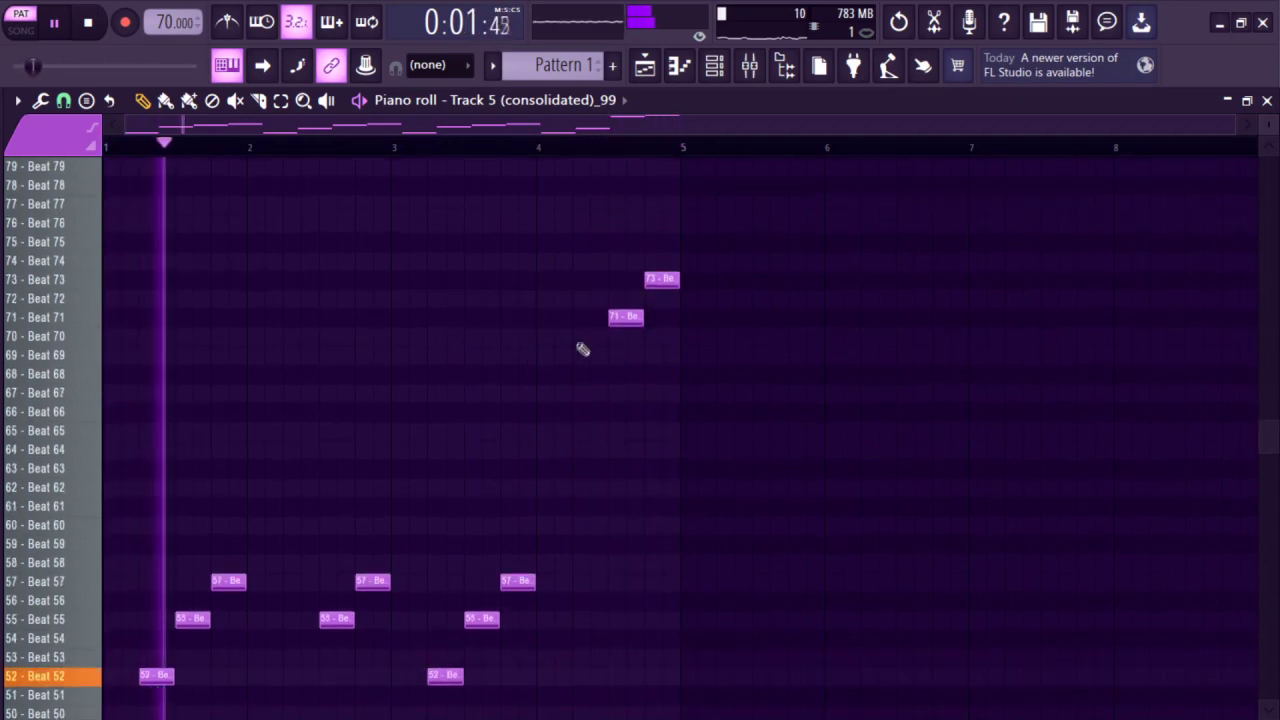
key("space")
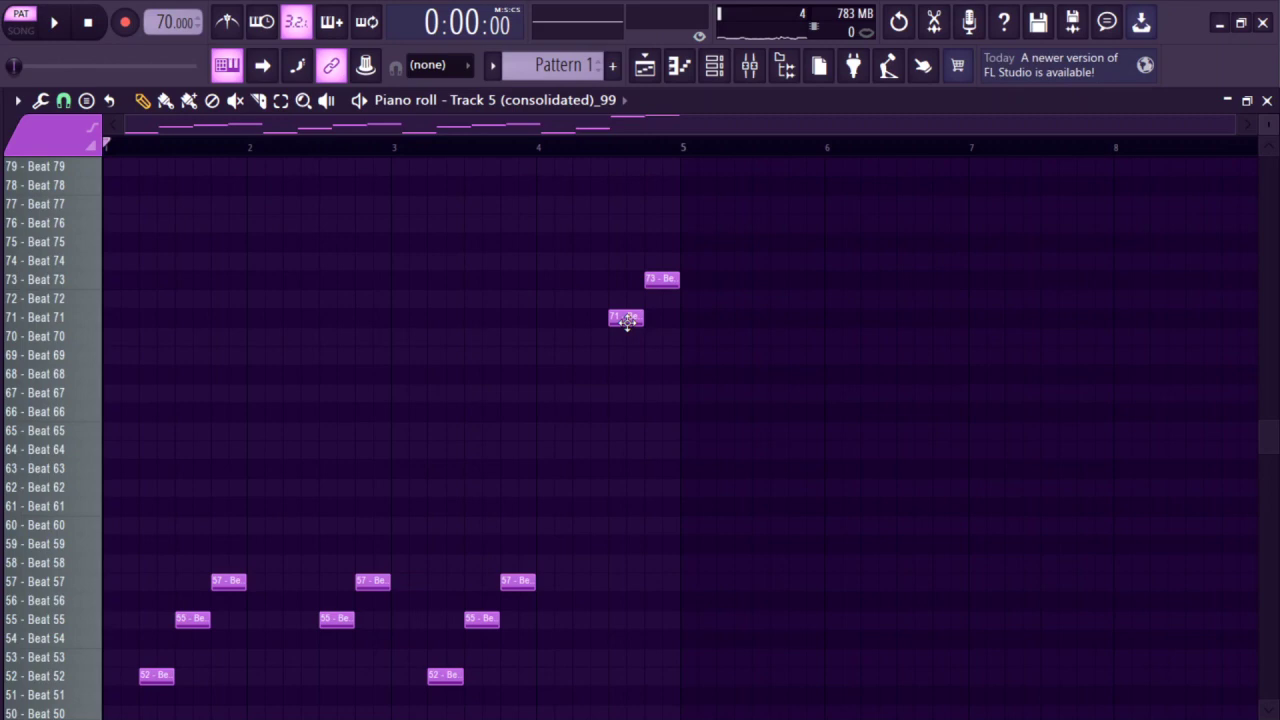
- Move bar 3's fourth-beat note to slice Beat 60 and play from bar 3
scroll(627, 320, "down", 2)
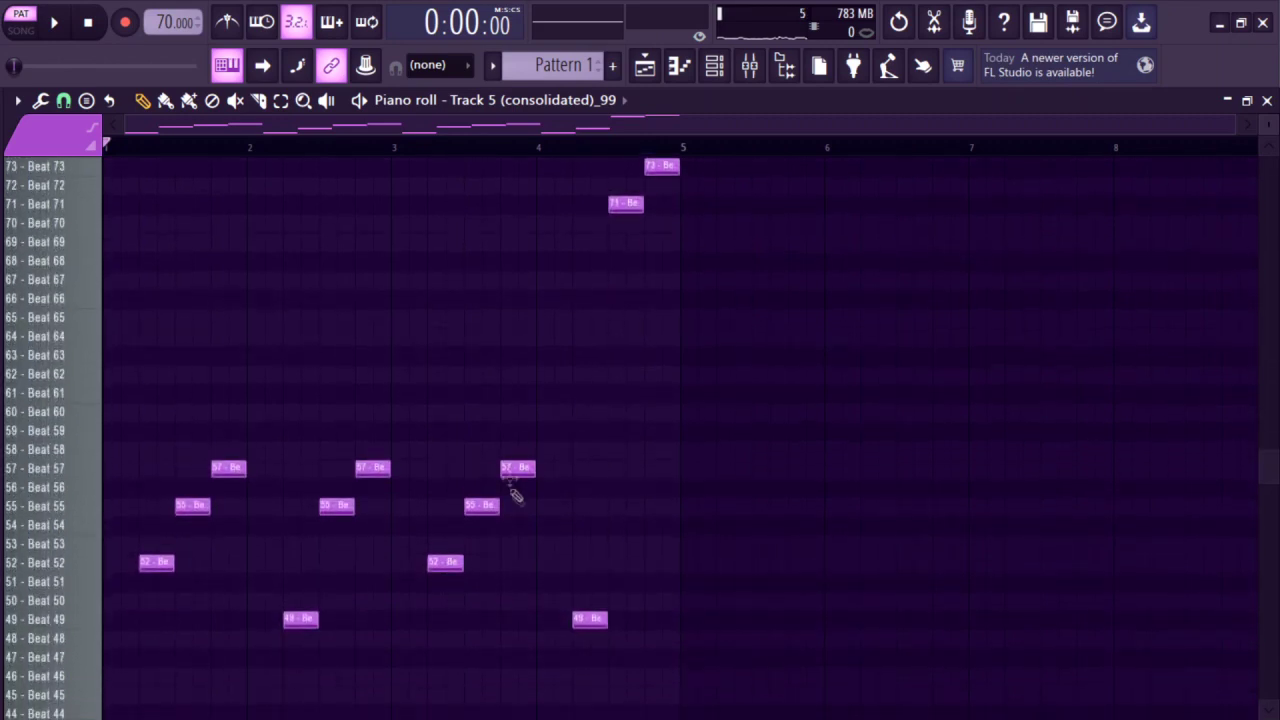
left_click_drag(513, 465, 514, 403)
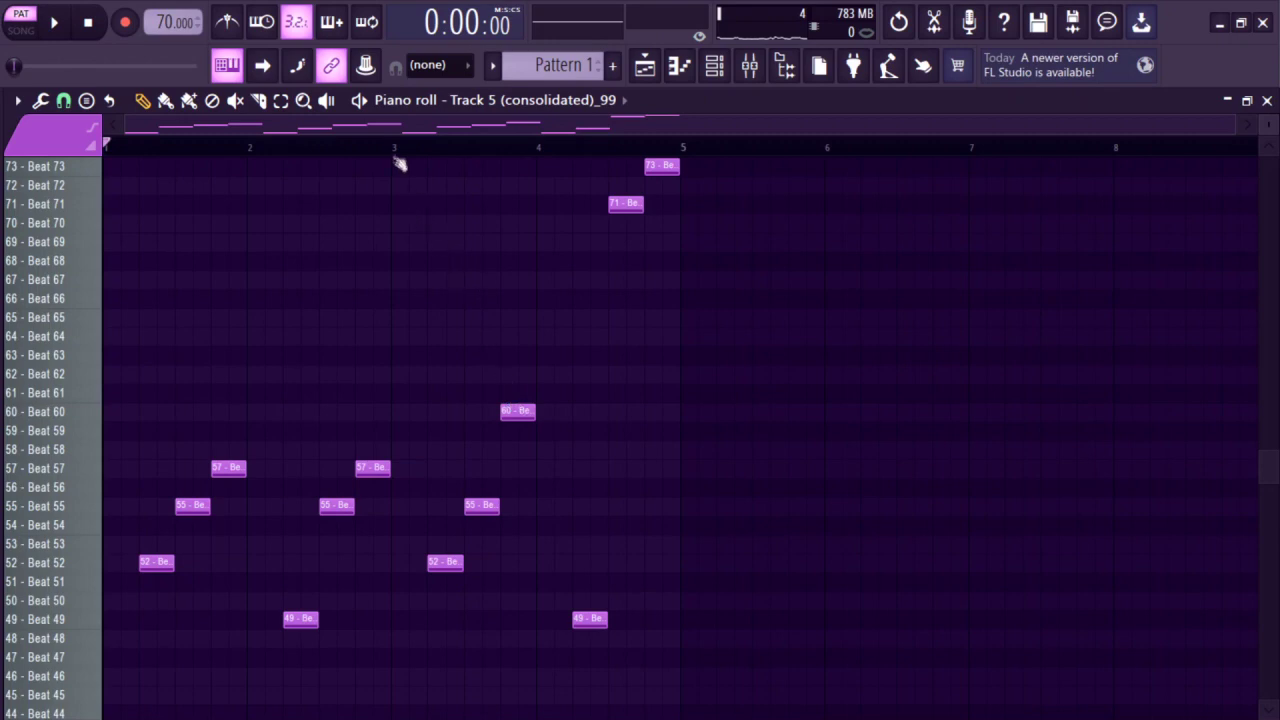
key("space")
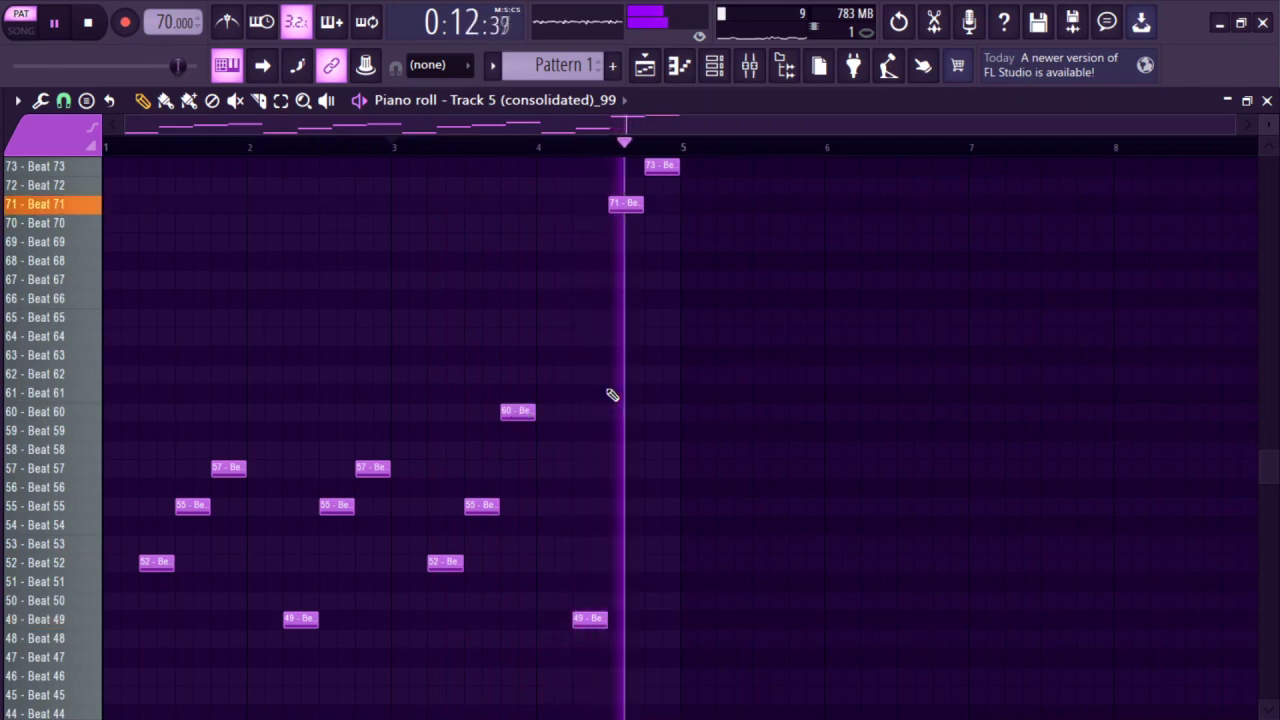
scroll(610, 392, "up", 3)
key("space")
- Move bar 4's third-beat note to slice Beat 76 and play from bar 4
left_click_drag(618, 374, 612, 270)
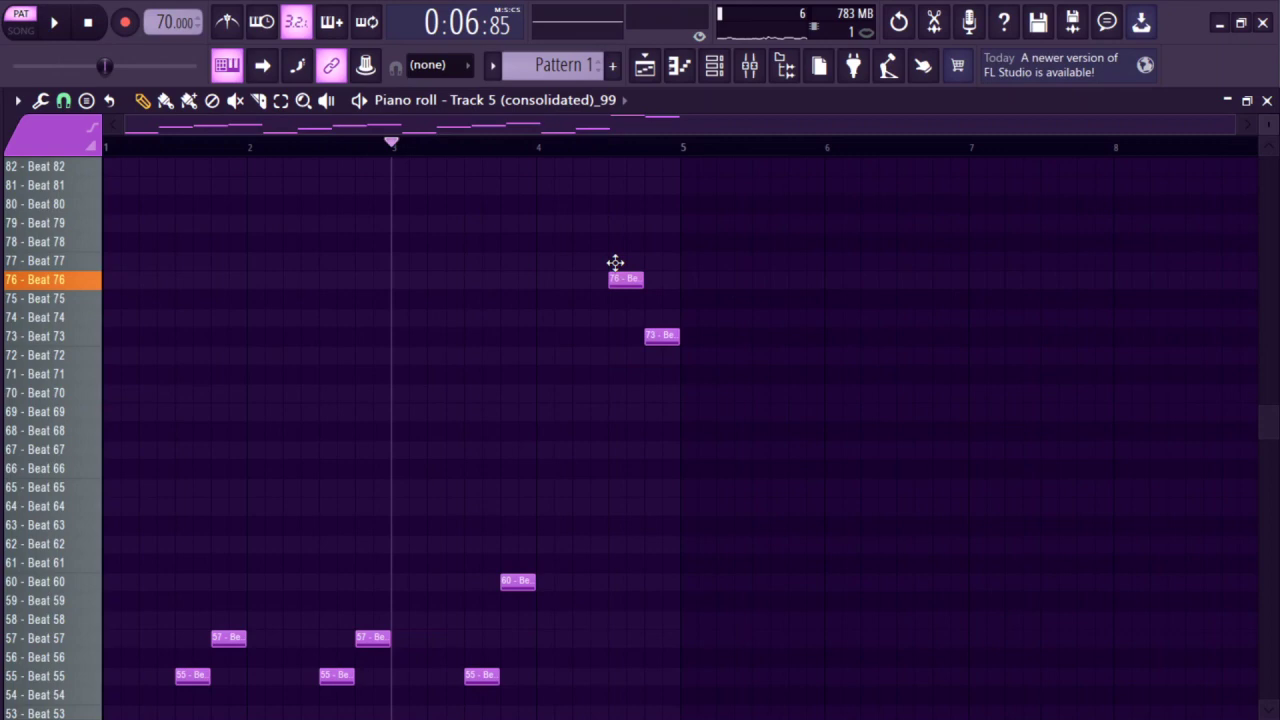
key("space")
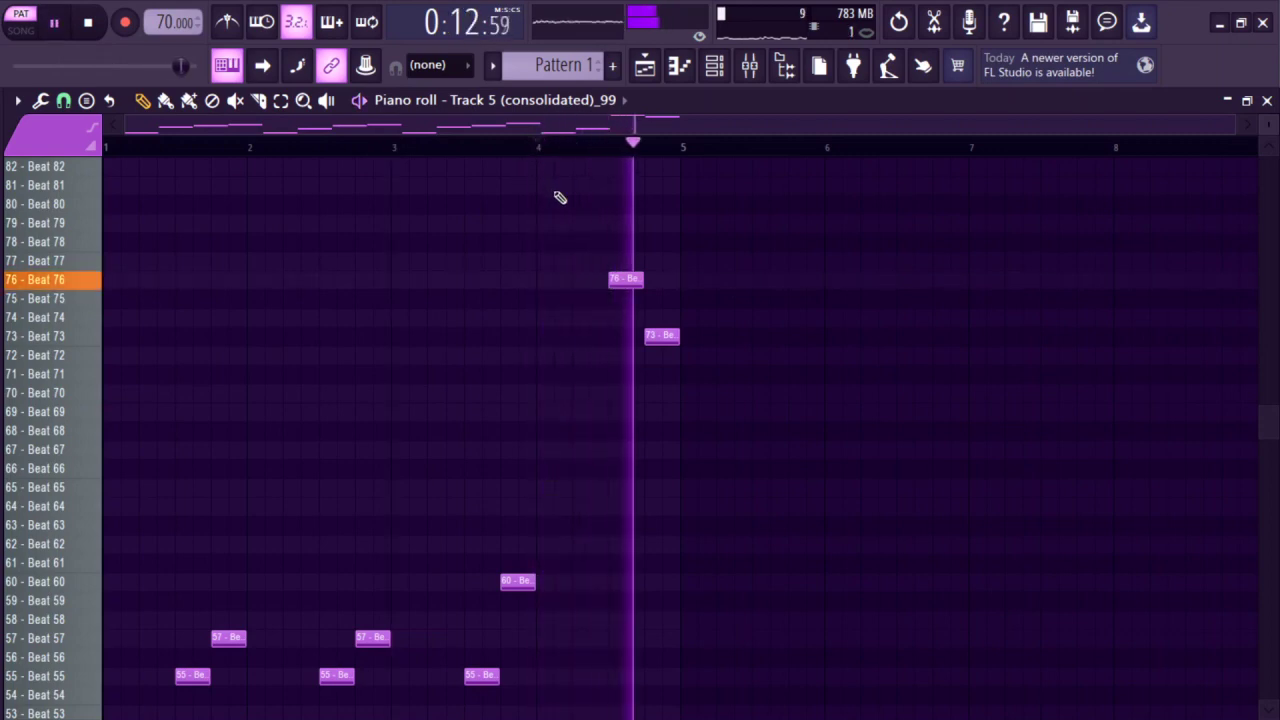
key("space")
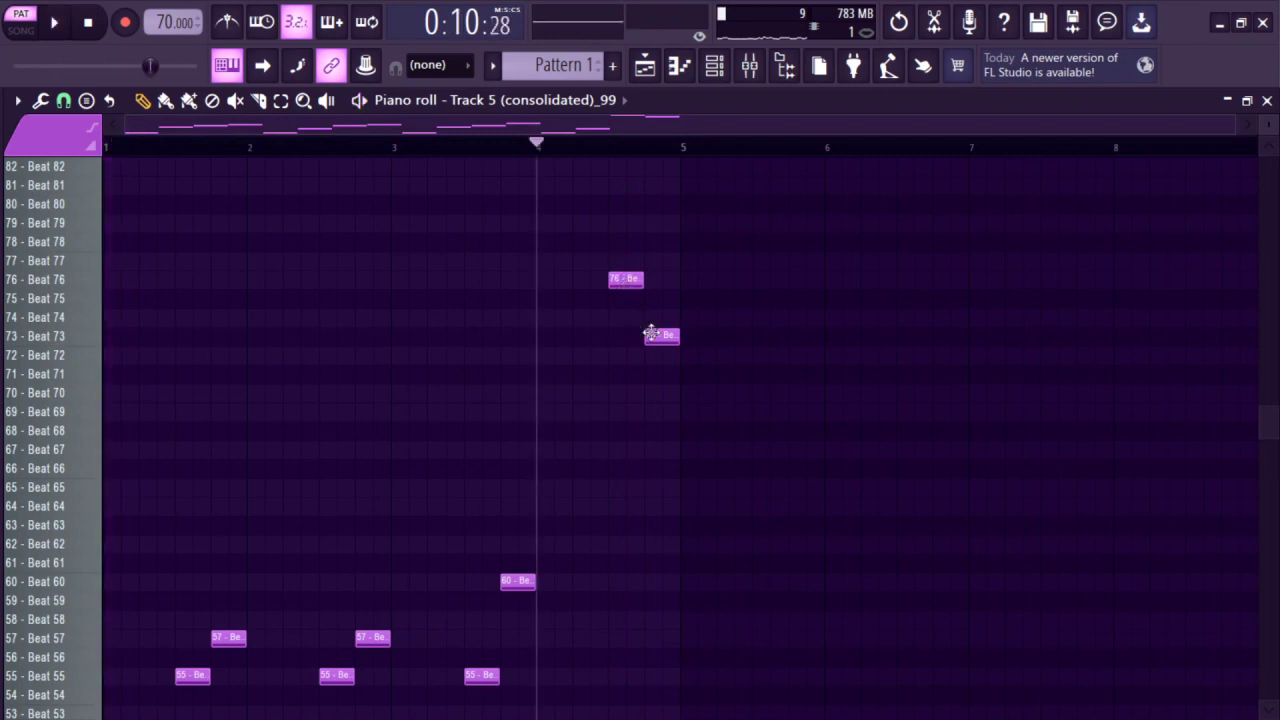
- Try swapping bar 4's last two notes, restore their original order, and play from bar 4
key("space")
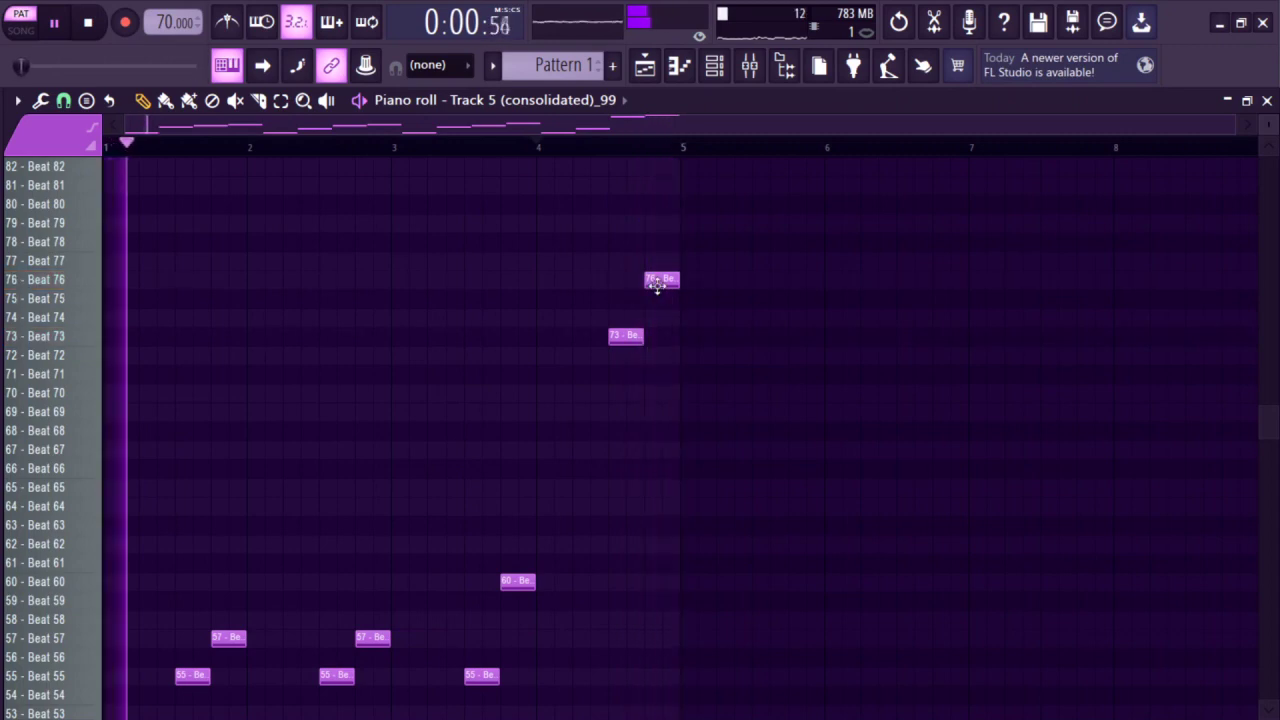
key("space")
left_click_drag(657, 287, 652, 285)
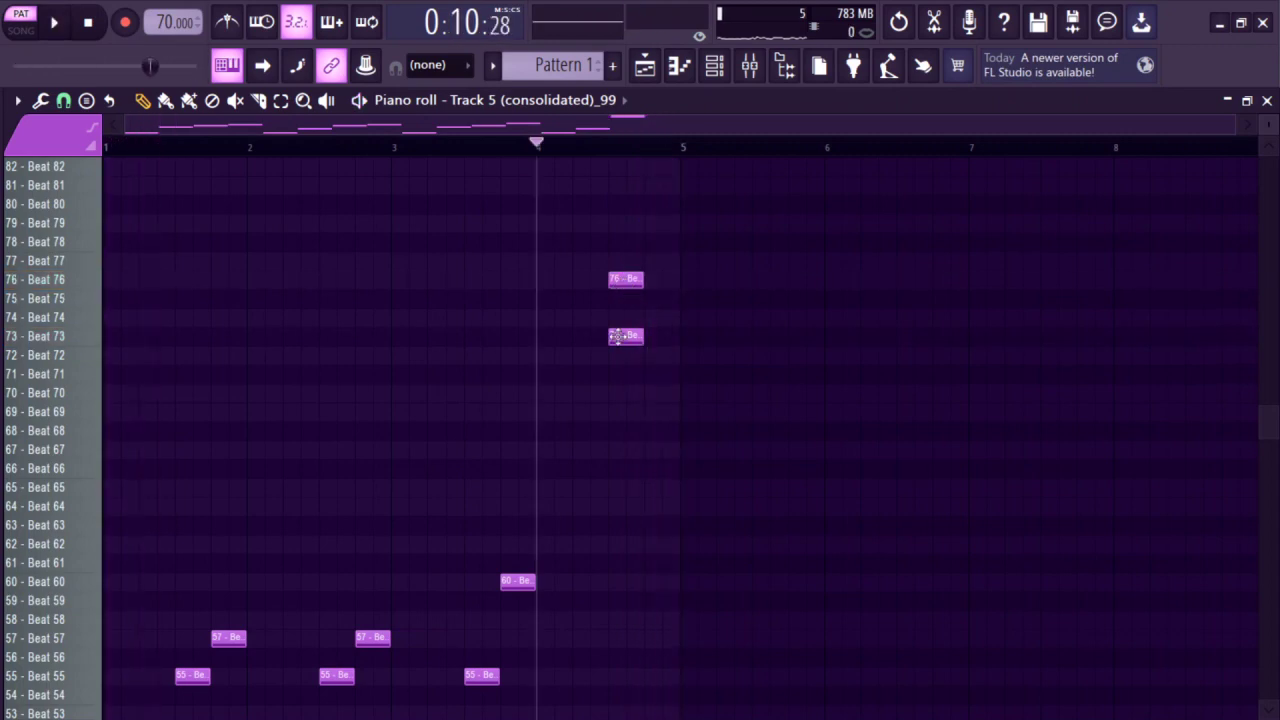
key("space")
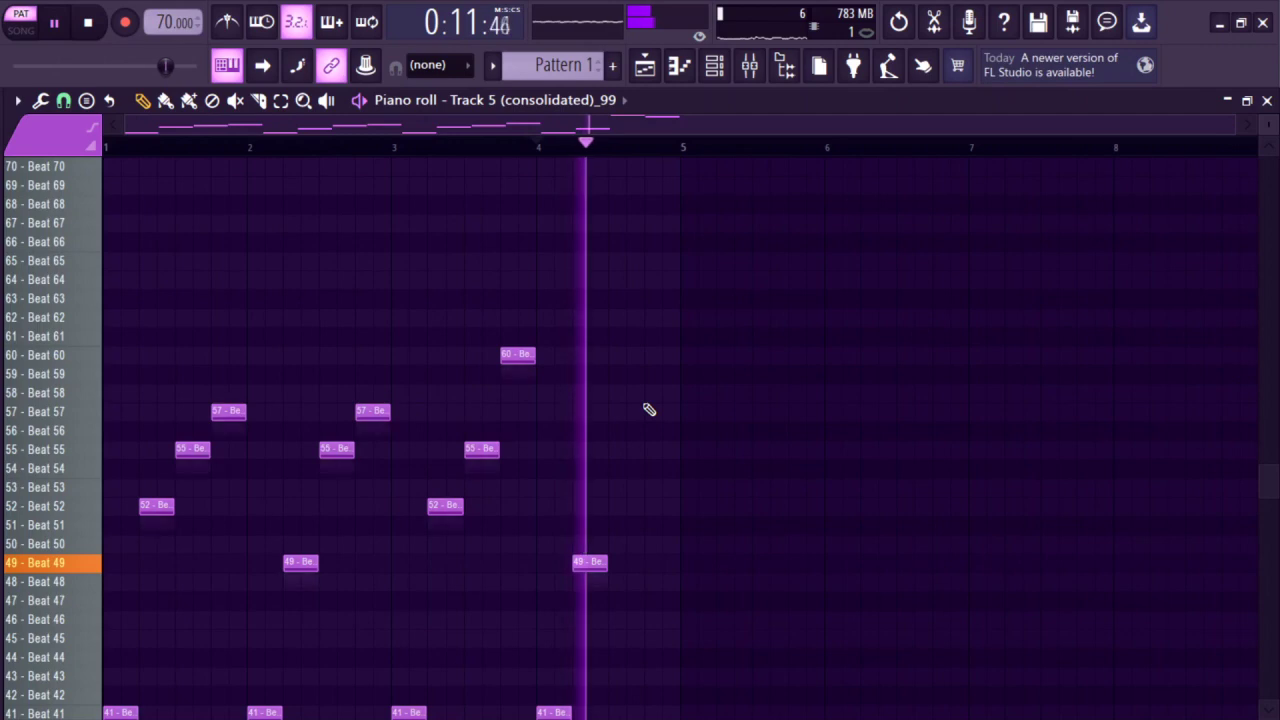
scroll(649, 410, "up", 5)
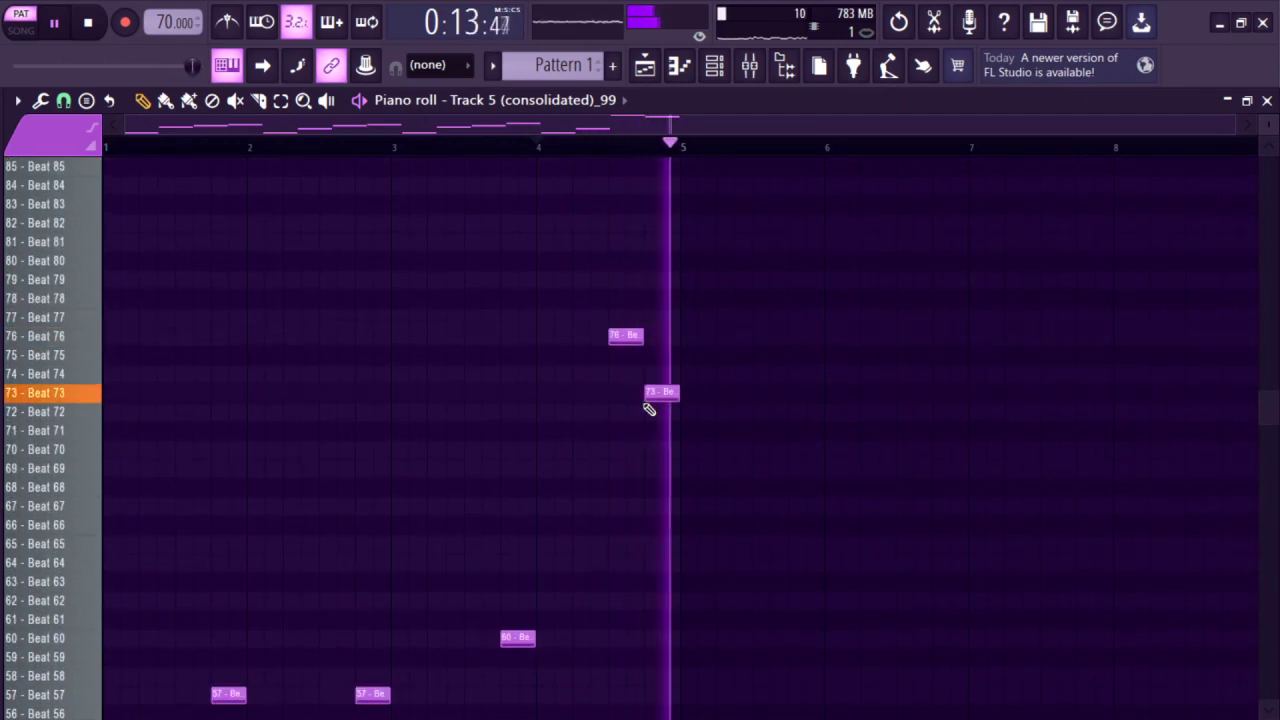
key("space")
- Examine the Track 5 channel's Fruity Slicer settings, and play the melody again from bar 4
left_click(712, 66)
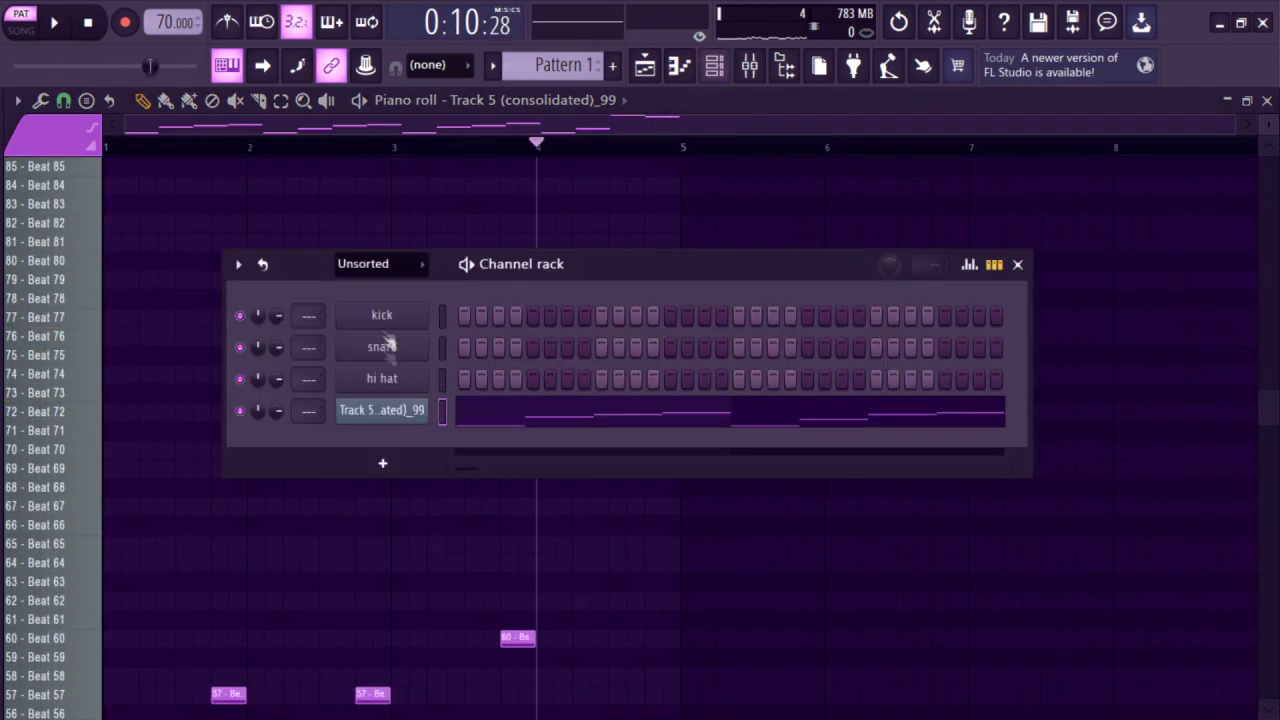
left_click(405, 408)
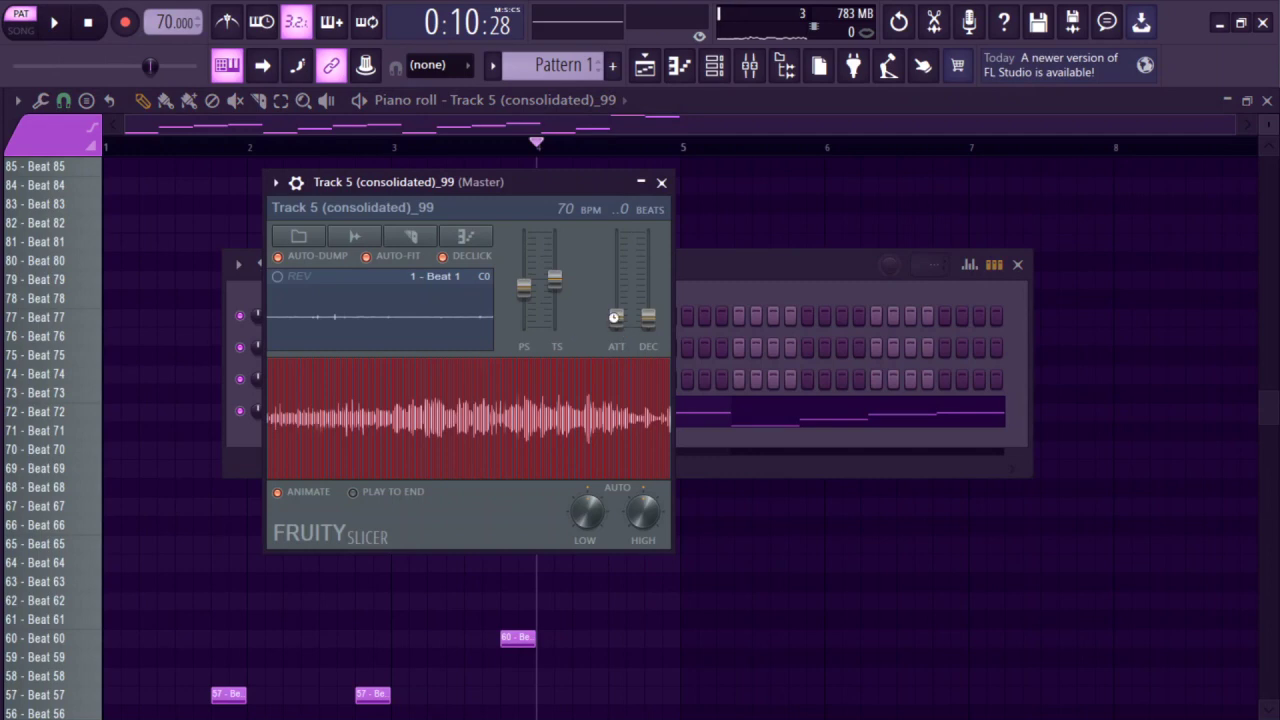
key("Escape")
key("Escape")
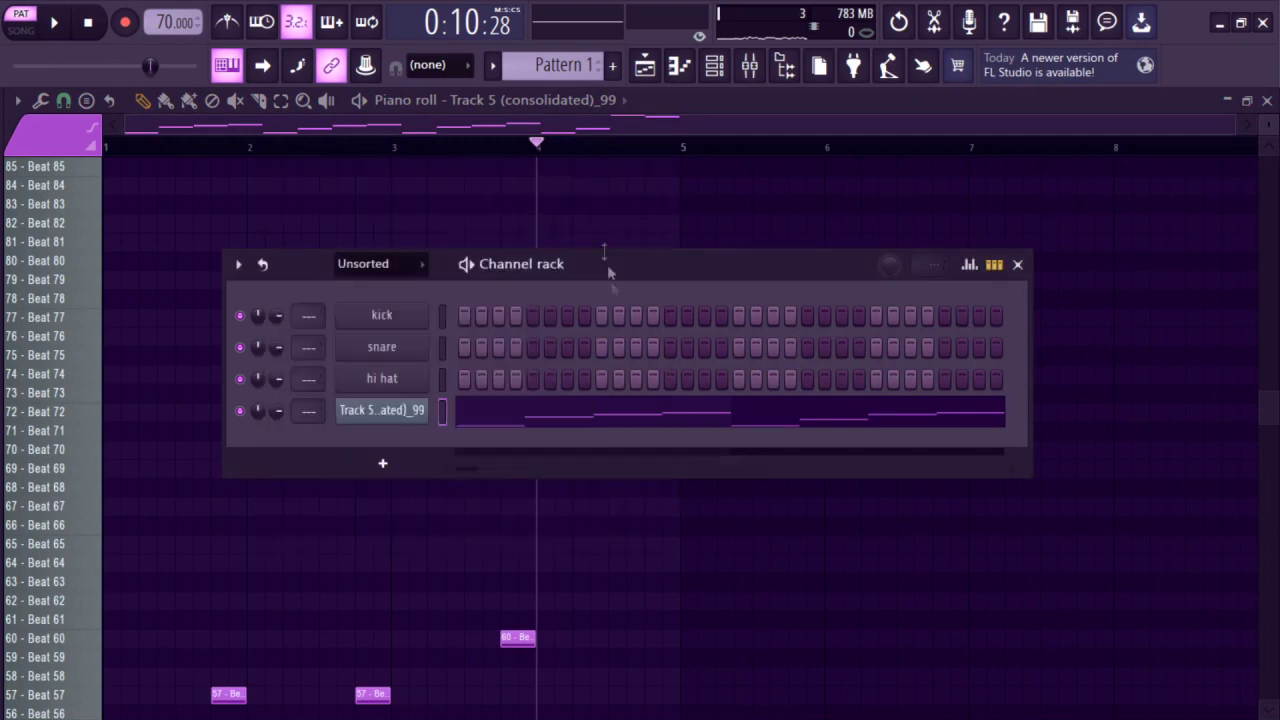
key("space")
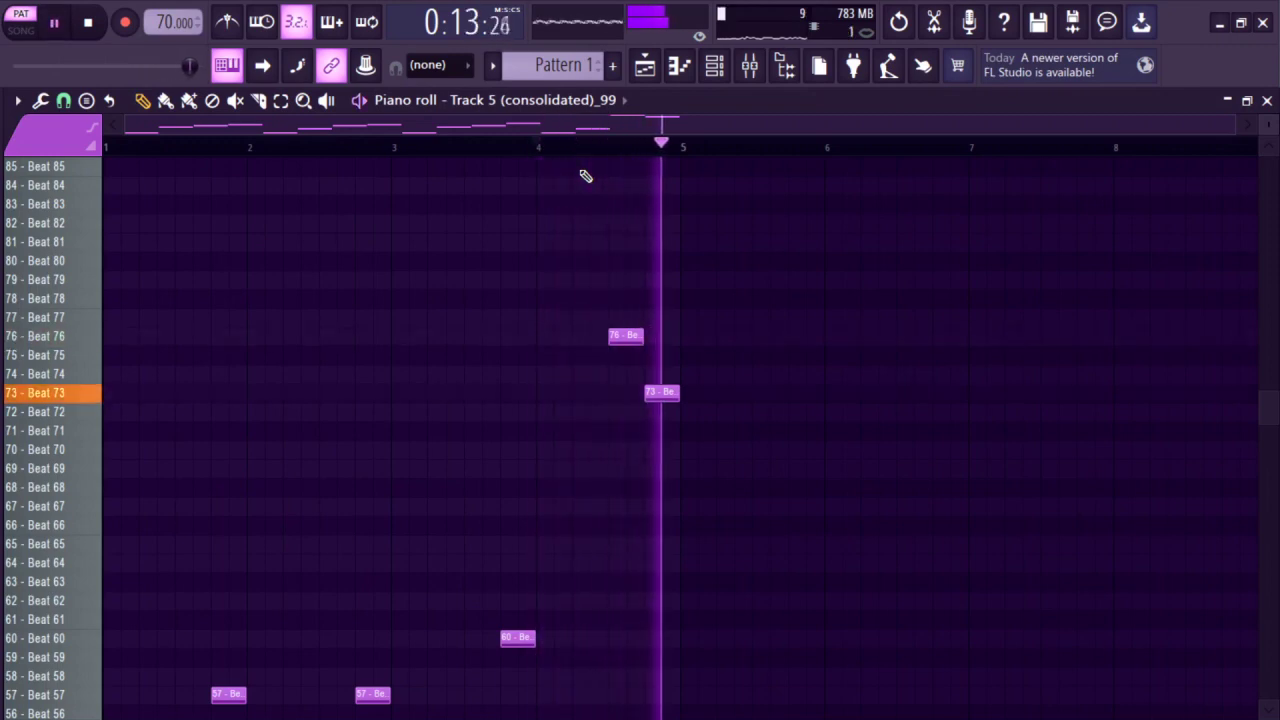
key("space")
key("Escape")
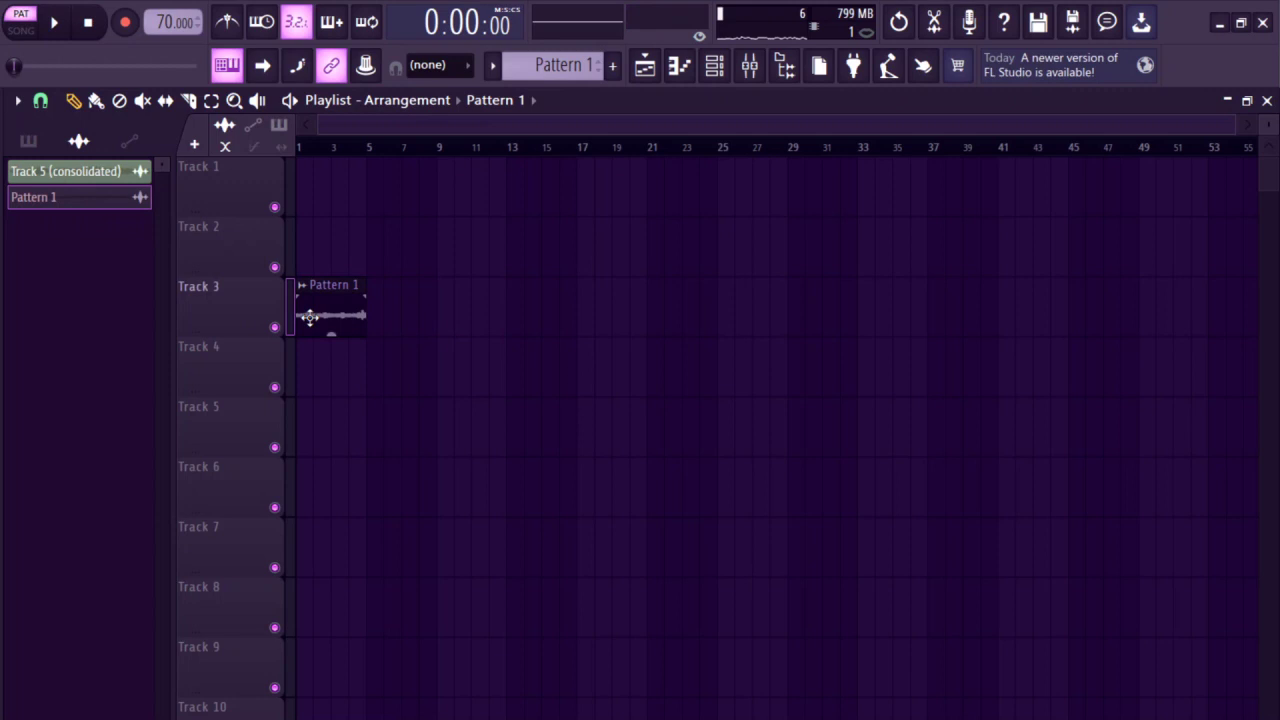
- Route the Pattern 1 audio clip to mixer track 2 and load the OCS-45 cassette simulation on it
scroll(310, 262, "up", 5)
double_click(438, 288)
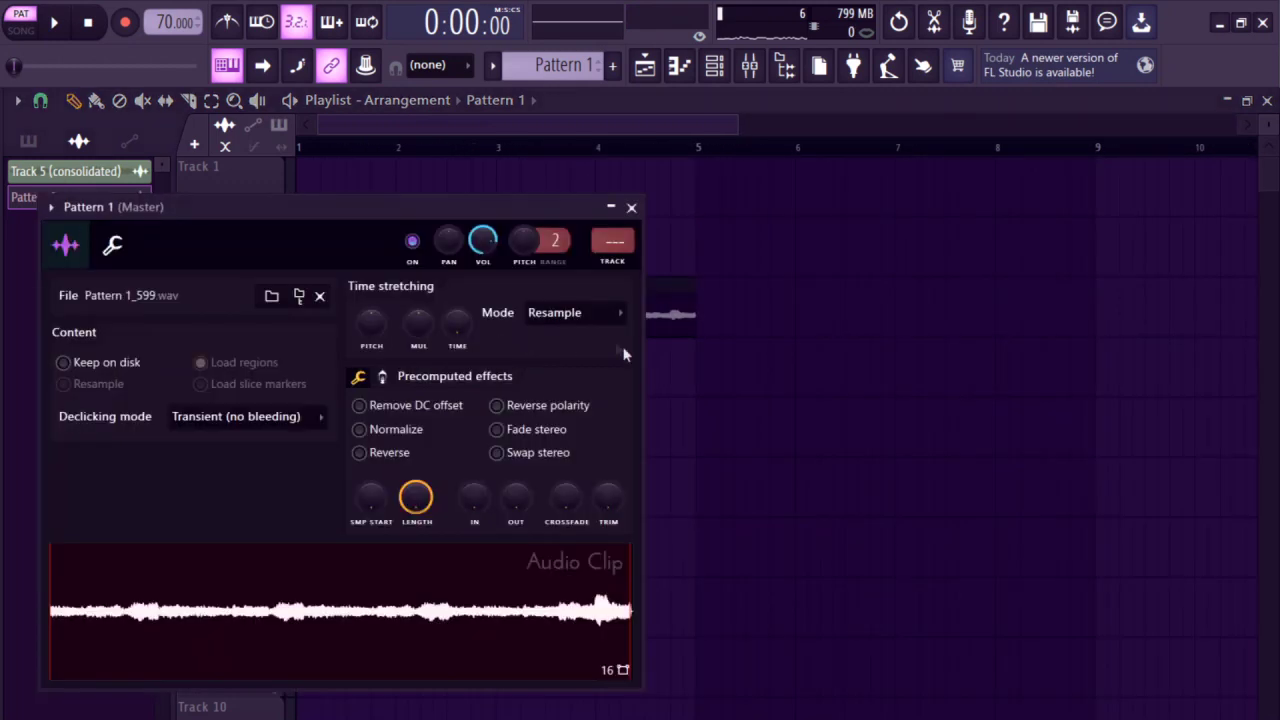
left_click(616, 241)
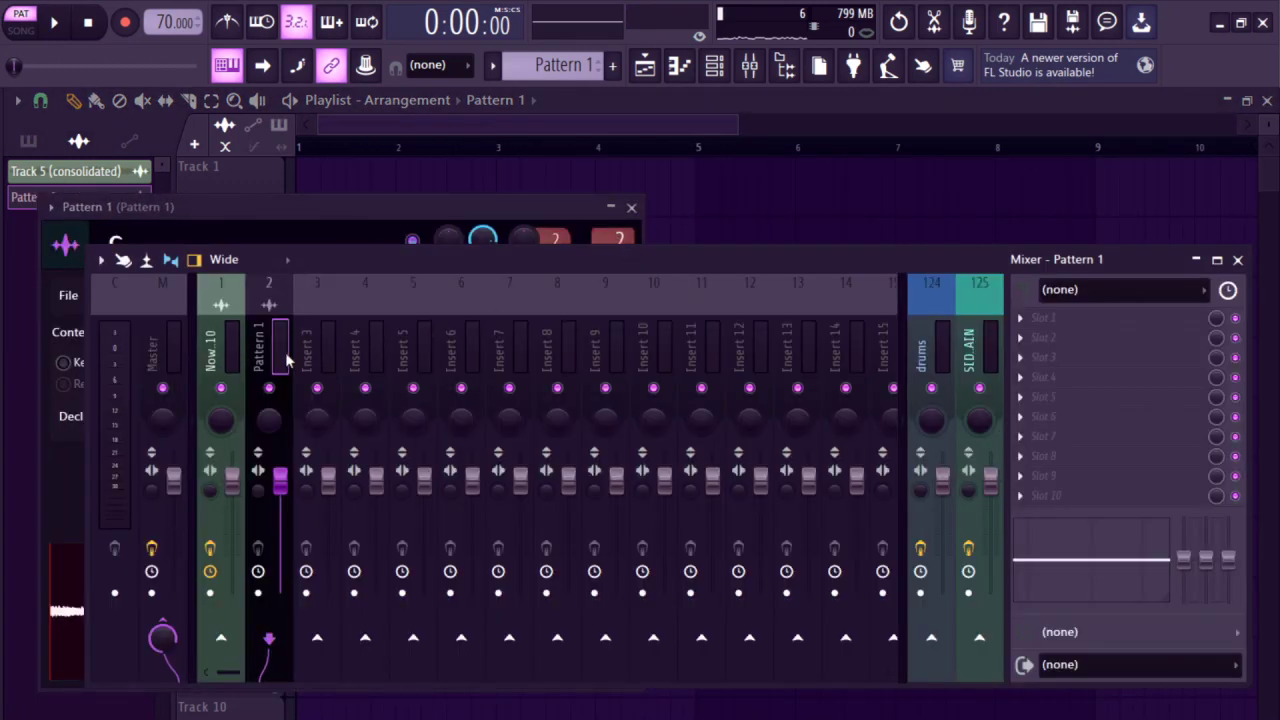
left_click(290, 98)
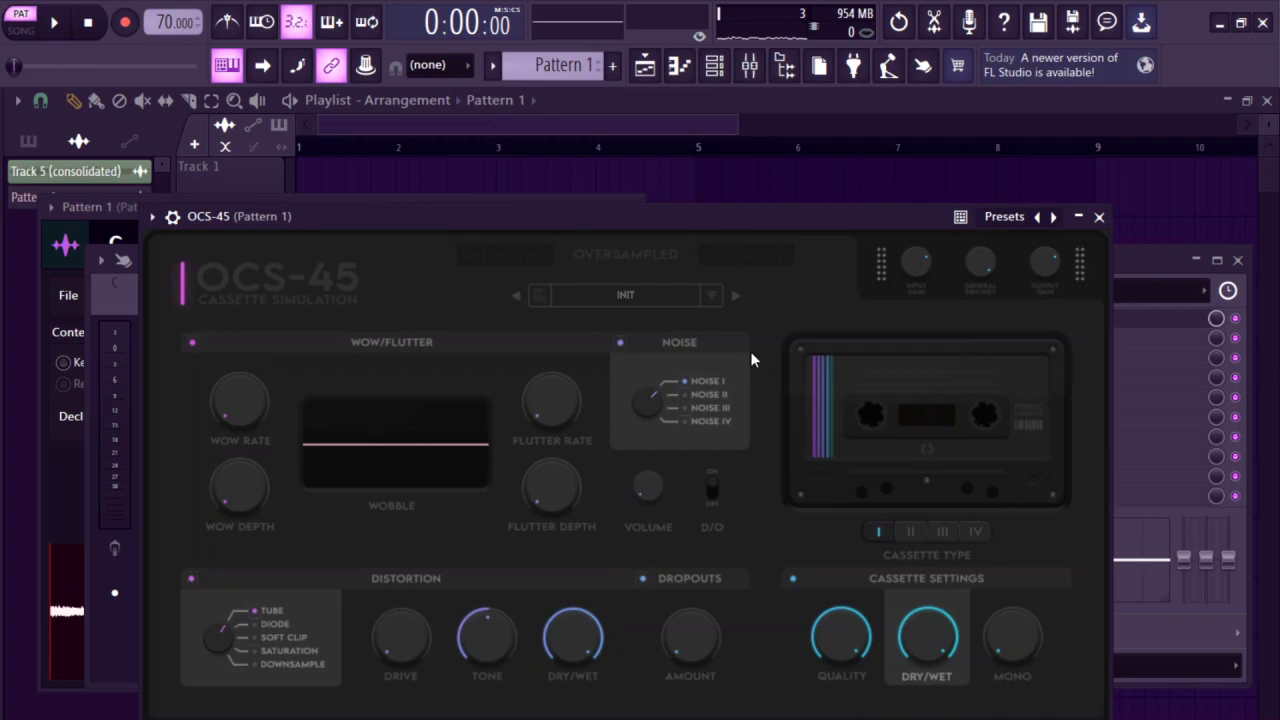
key("space")
key("space")
key("Escape")
key("Escape")
key("Escape")
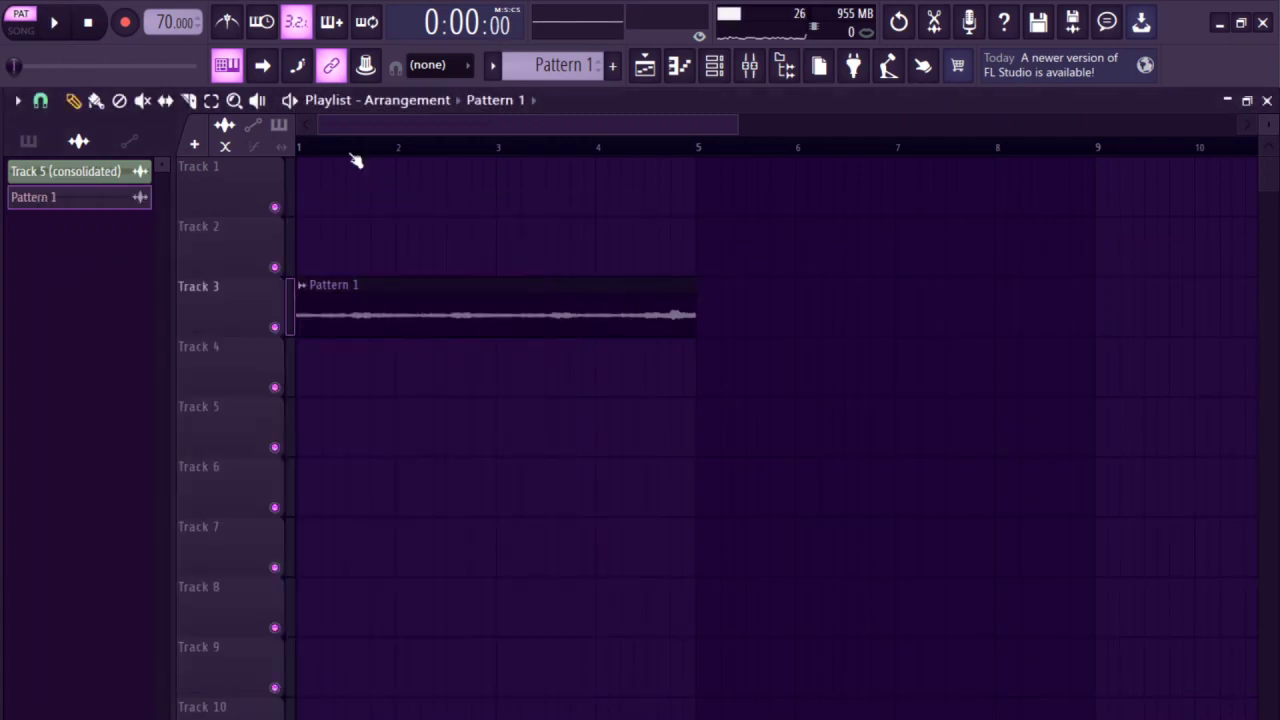
- Switch playback to song mode and play the Pattern 1 clip in the playlist
key("l")
key("space")
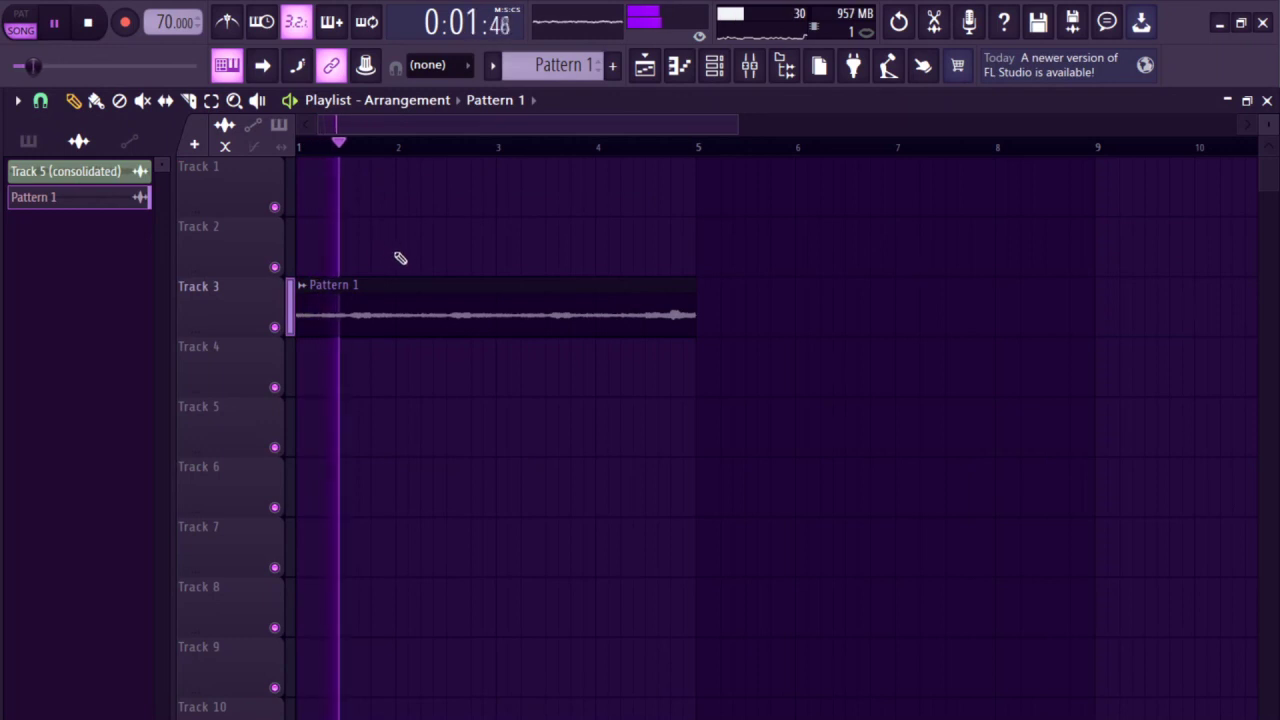
scroll(470, 278, "down", 2)
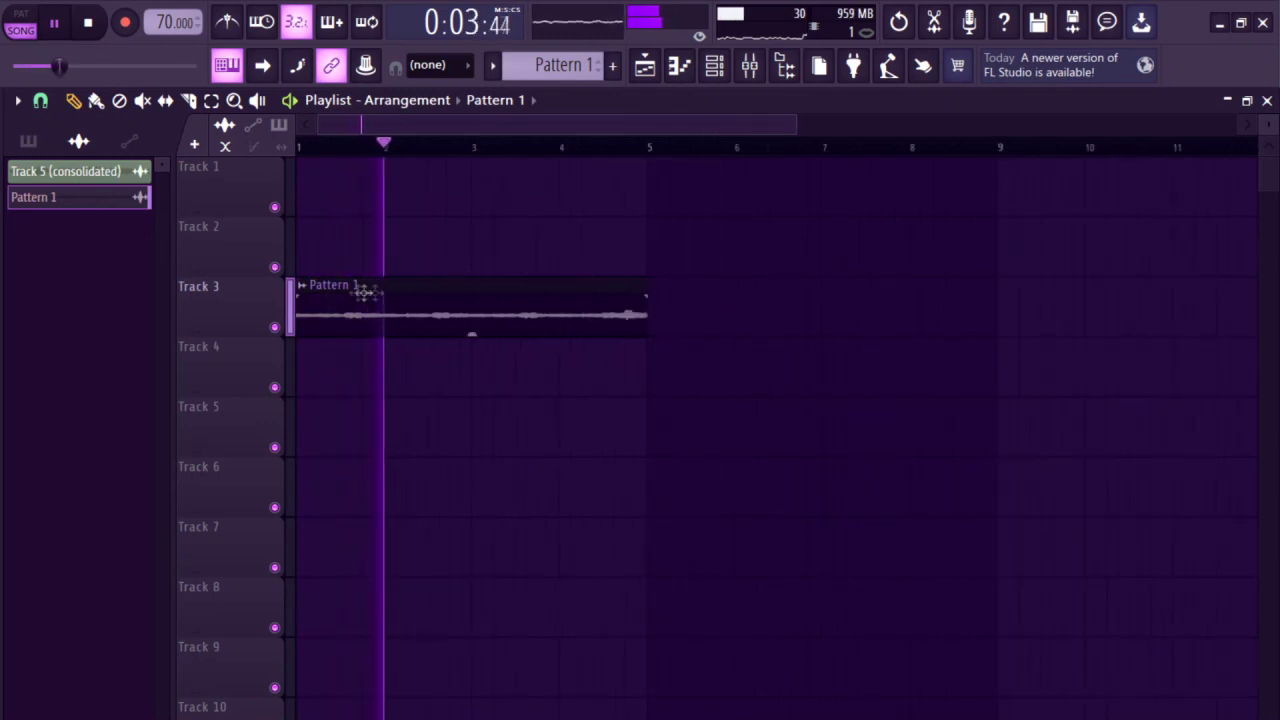
scroll(371, 348, "up", 2)
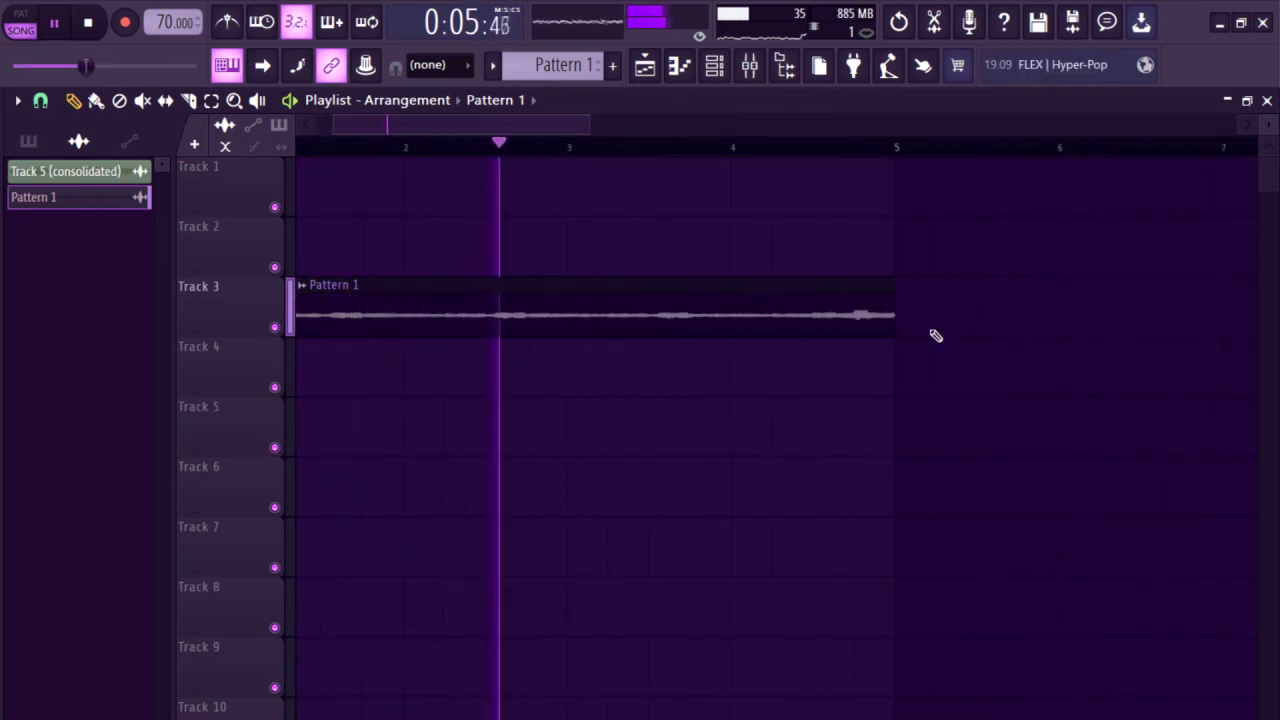
key("space")
scroll(908, 315, "up", 3)
left_click(851, 294)
right_click(870, 294)
scroll(920, 417, "down", 4)
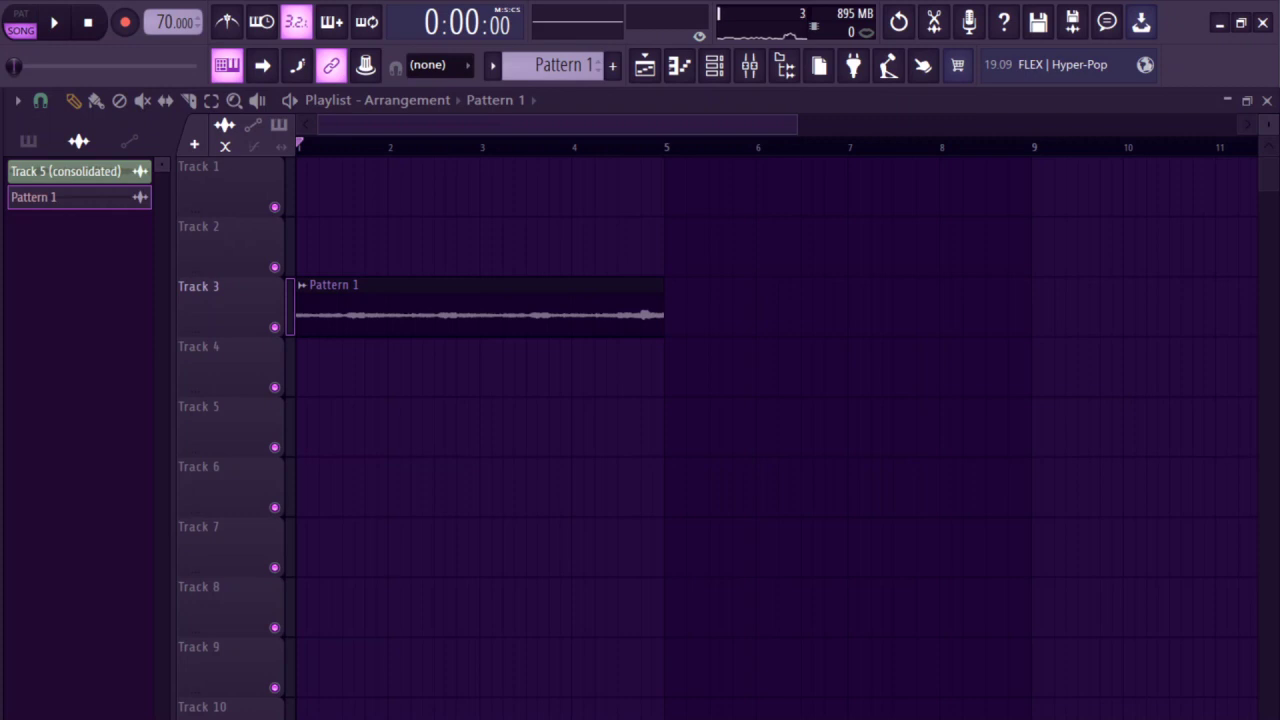
- Place the noise lofi sample on playlist Track 5, starting at bar 1 beneath the Pattern 1 clip
left_click_drag(220, 492, 312, 445)
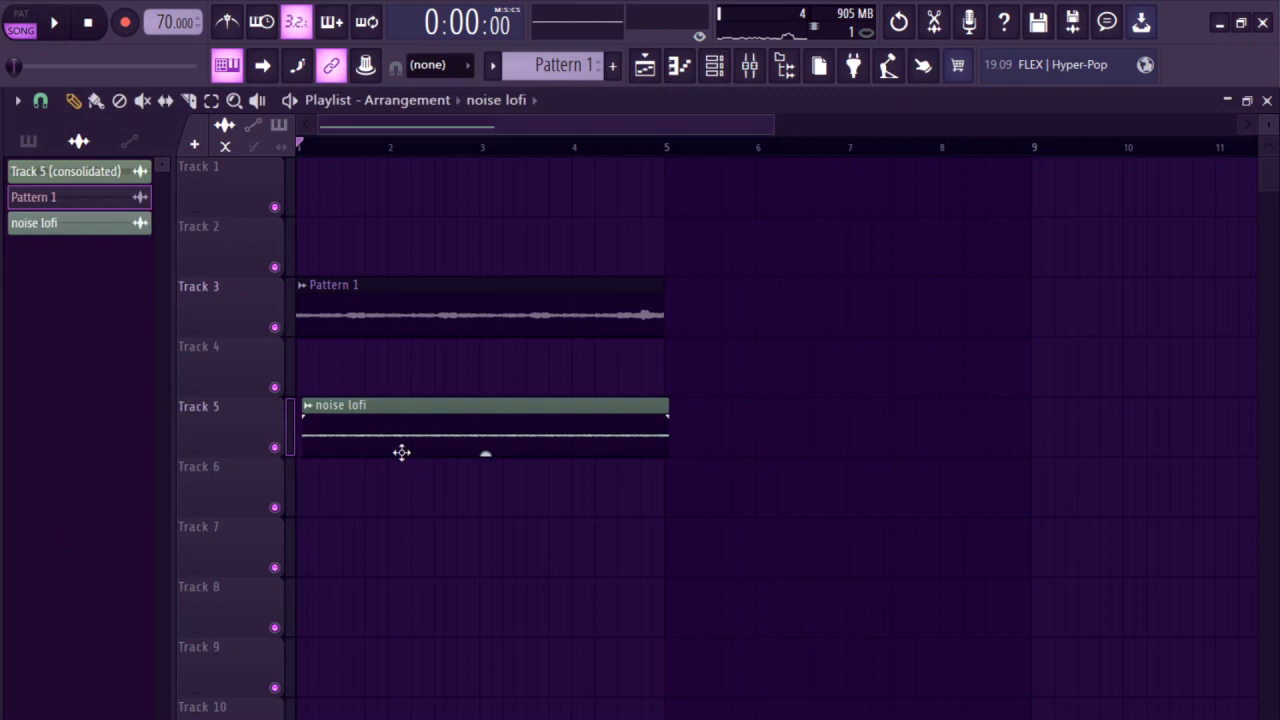
scroll(266, 446, "up", 3)
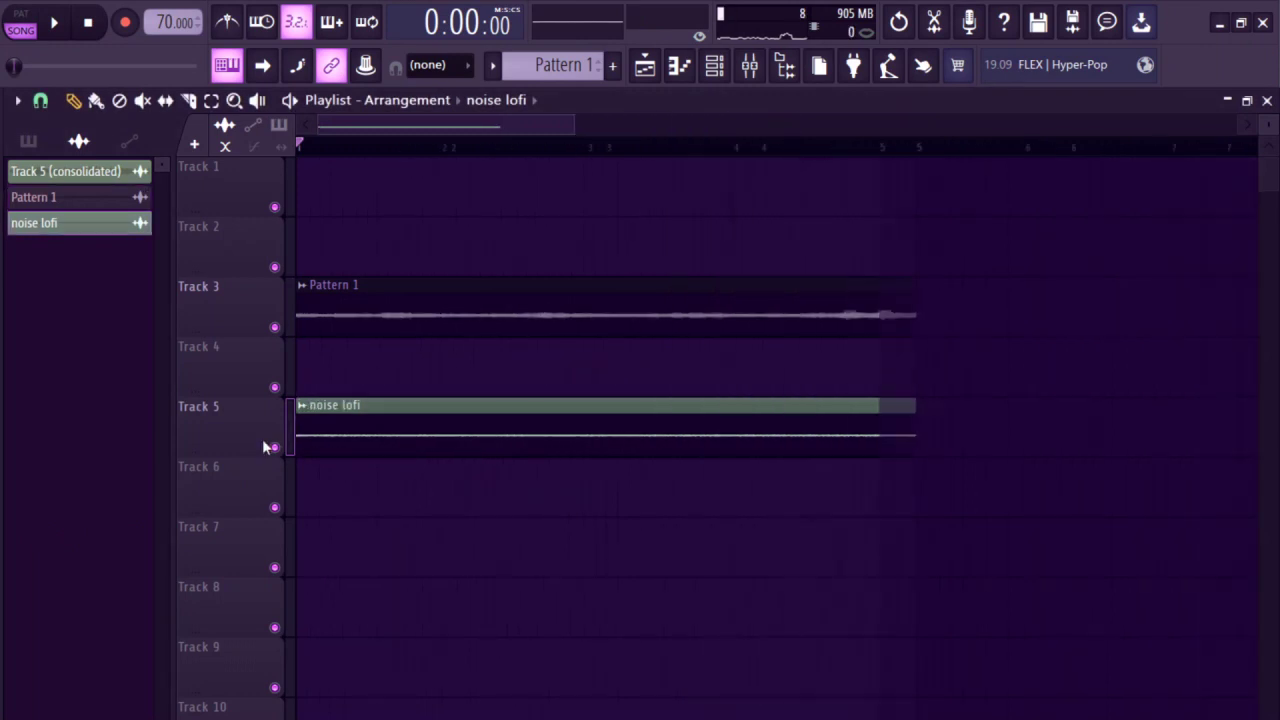
scroll(921, 498, "down", 2)
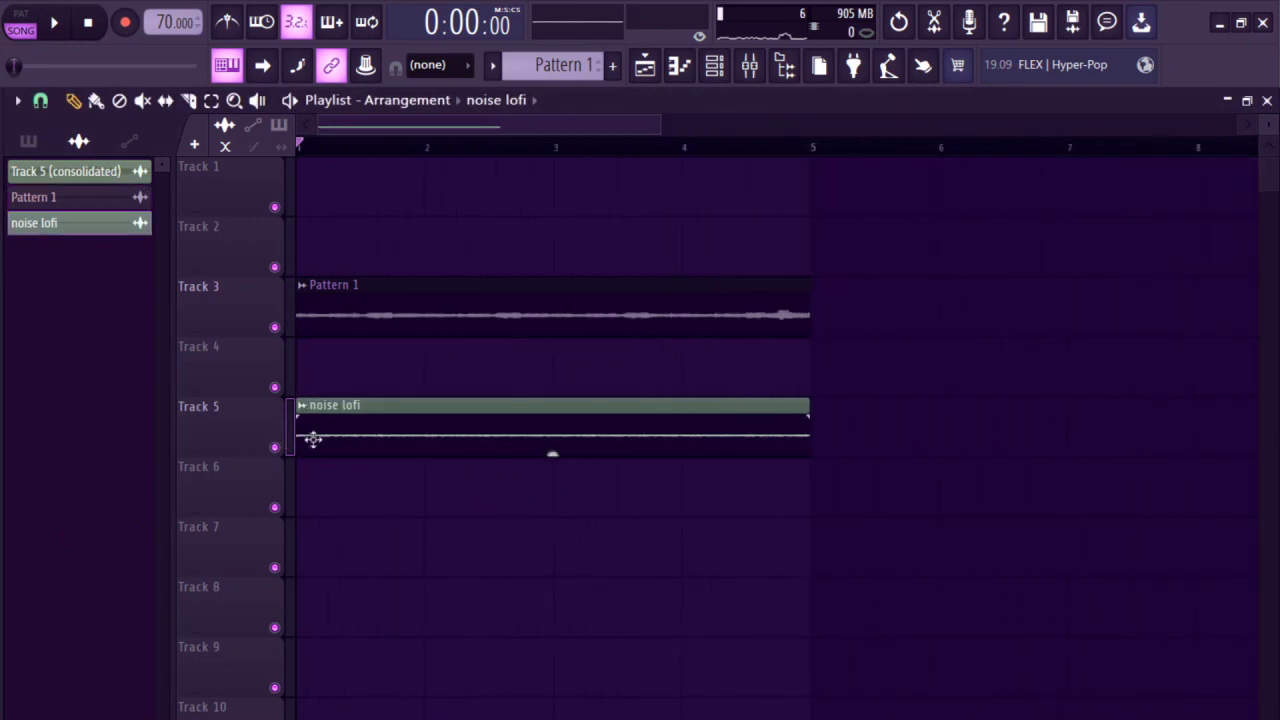
- Solo Track 5 to listen to the noise lofi clip alone, and restore all tracks
right_click(274, 447)
key("space")
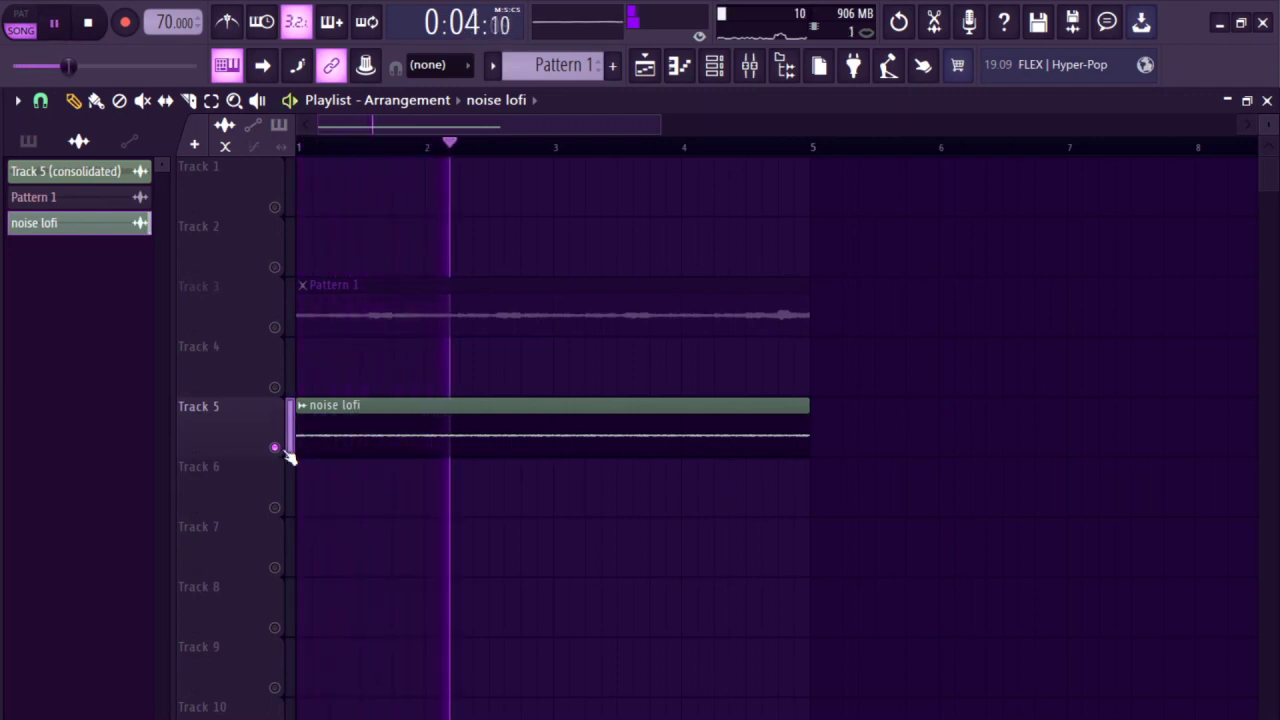
key("space")
right_click(276, 448)
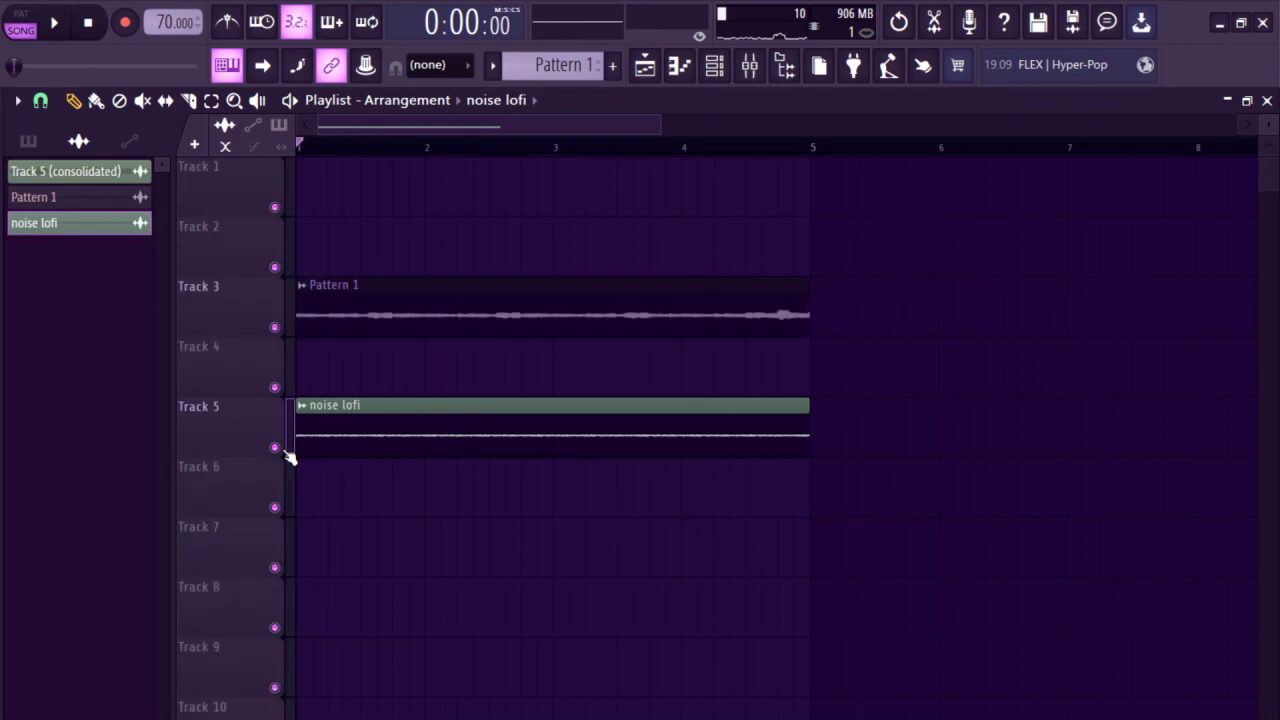
- On the noise lofi track's Fruity parametric EQ 2, make the high-cut slope gentler and raise its cutoff frequency
double_click(392, 447)
left_click(636, 272)
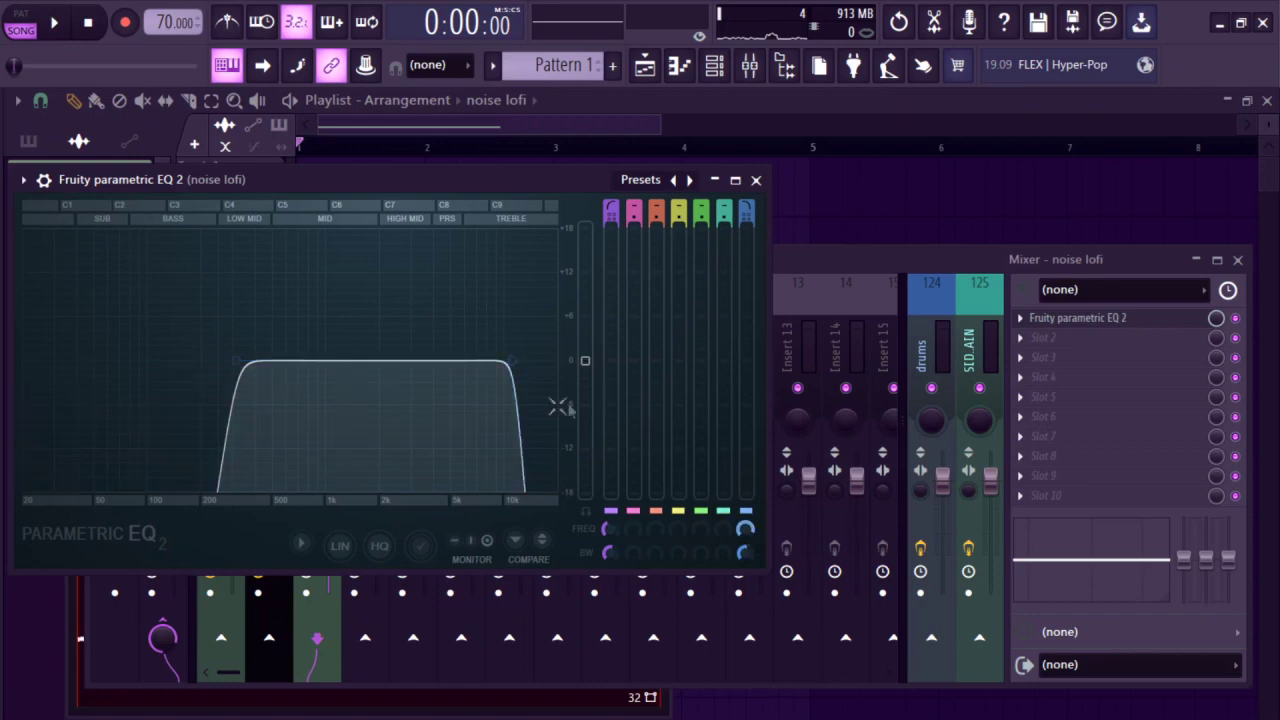
left_click_drag(592, 408, 579, 386)
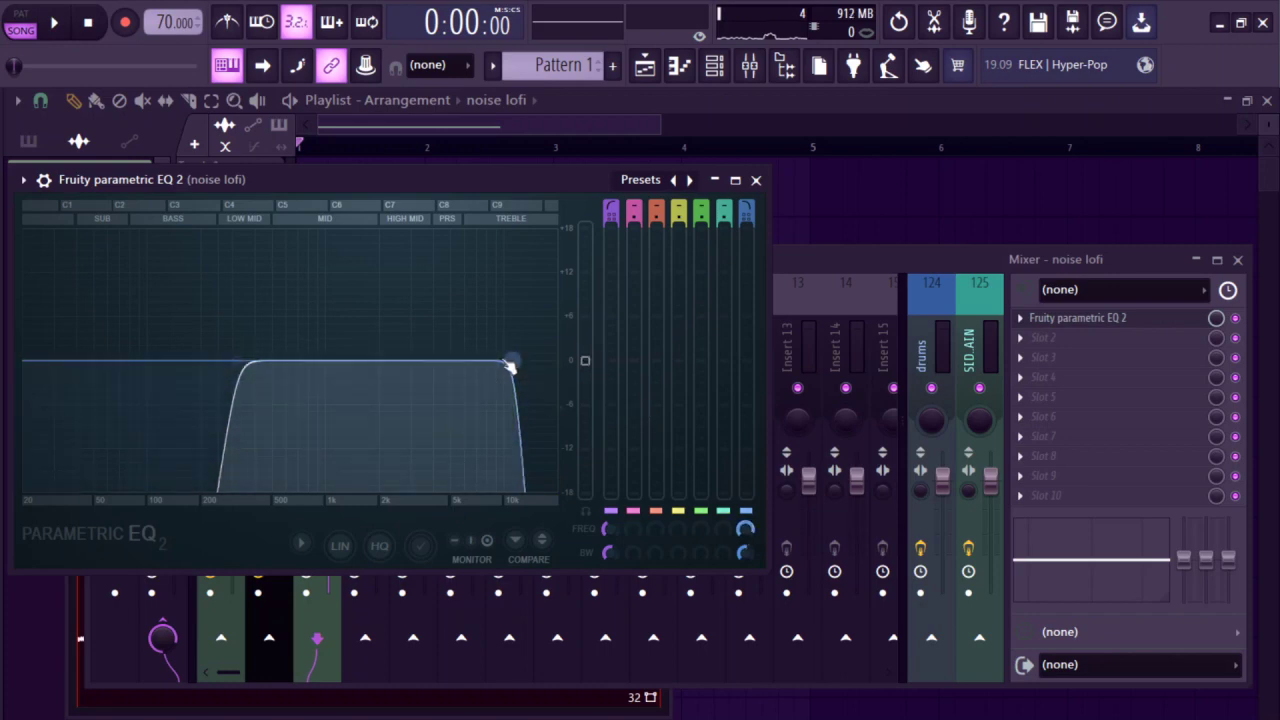
scroll(511, 363, "down", 5)
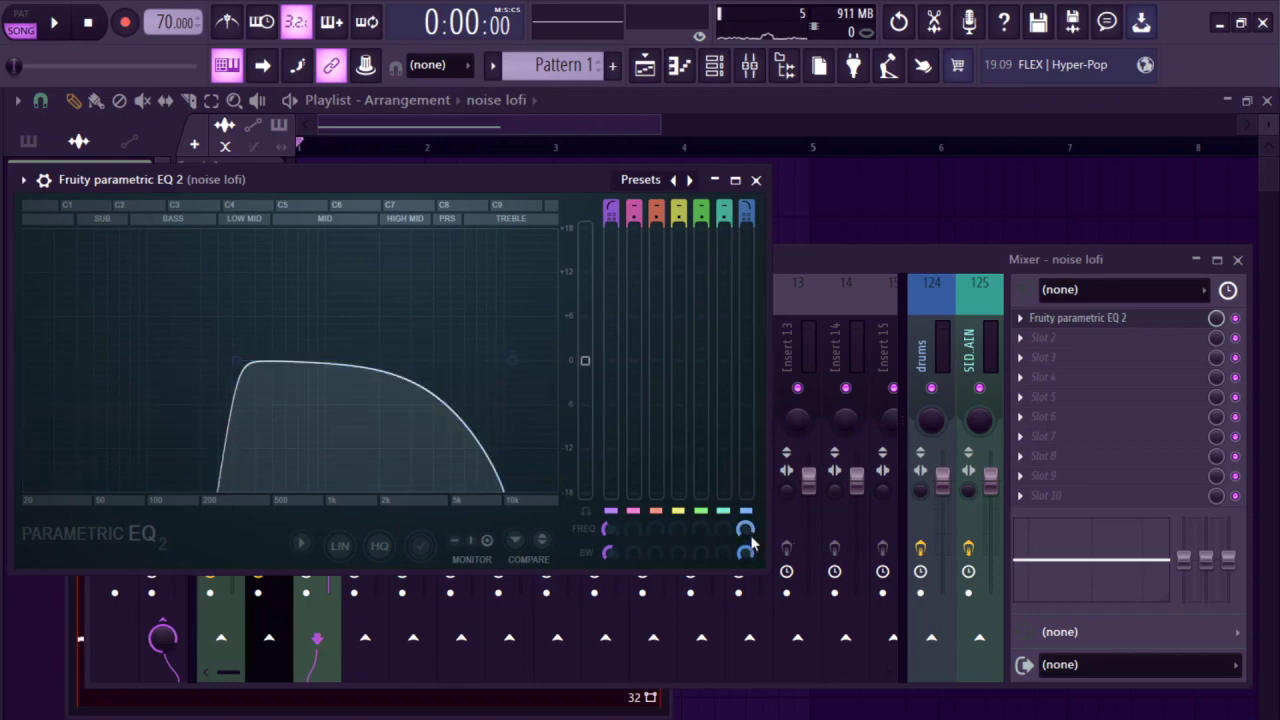
scroll(748, 550, "up", 4)
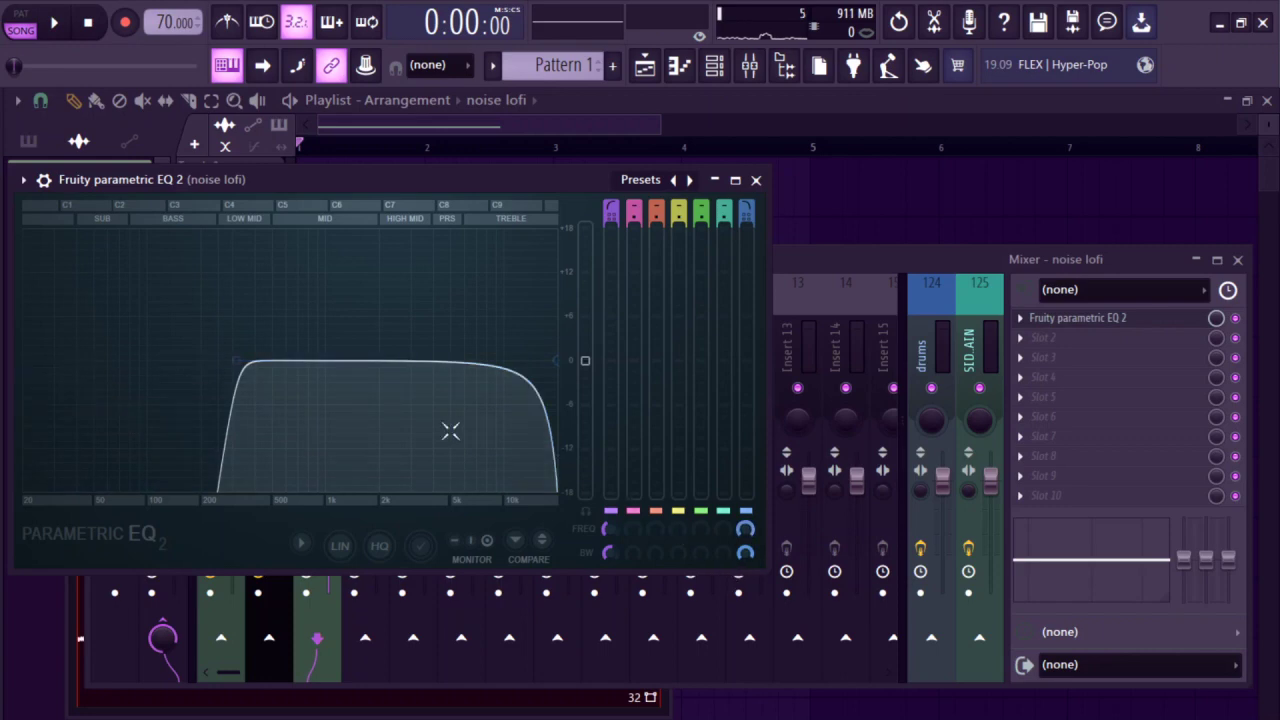
key("Escape")
key("Escape")
- Play the Pattern 1 and noise lofi clips together in the playlist from bar 1
key("space")
key("Escape")
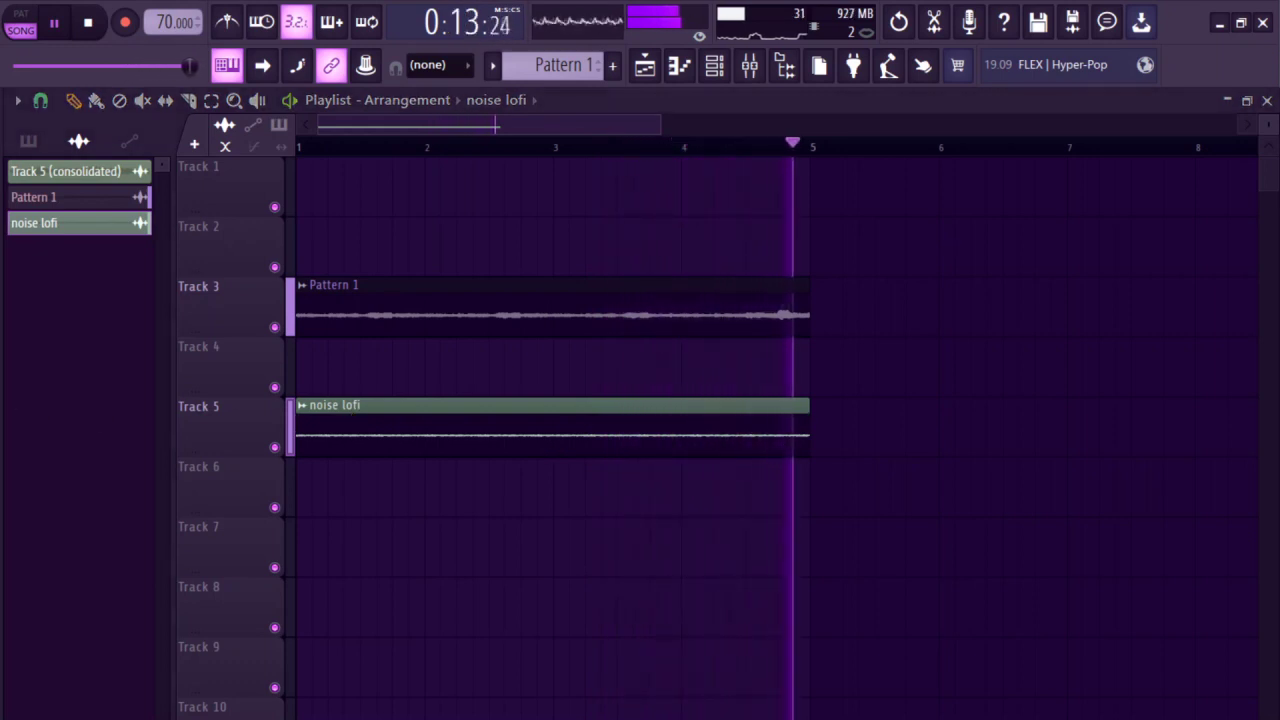
key("space")
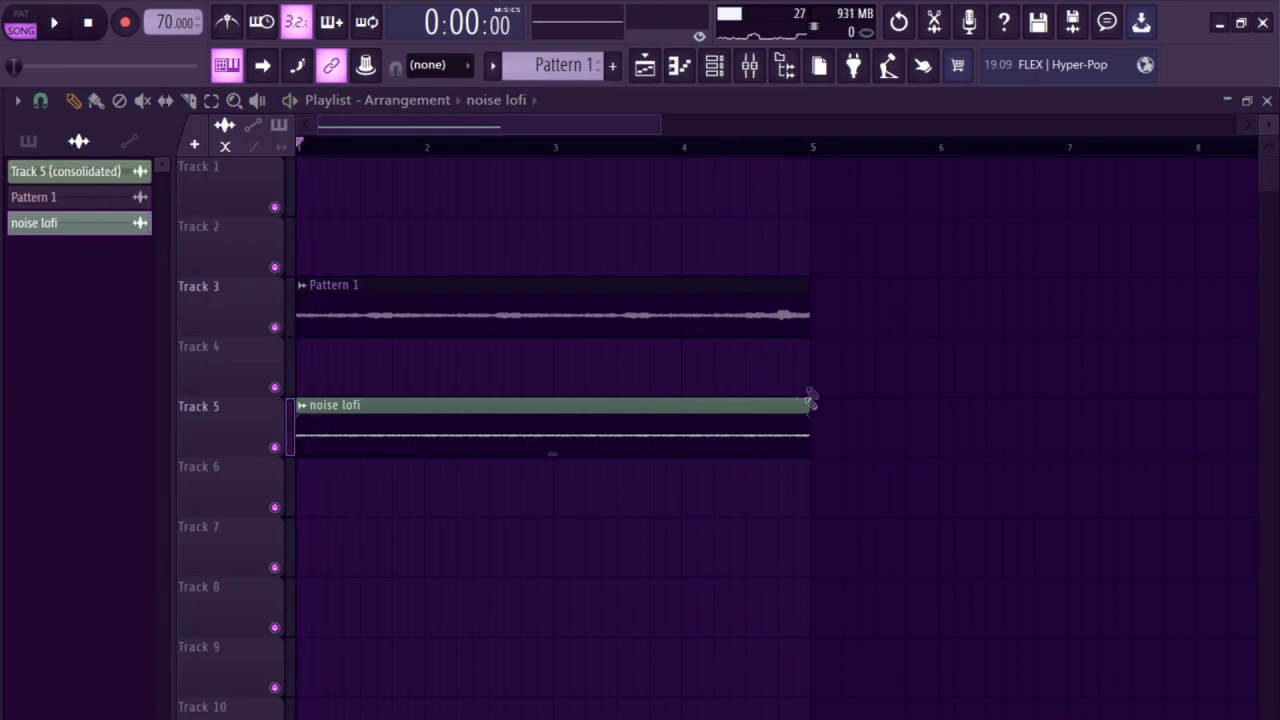
- Inspect the end of the Pattern 1 audio clip and its channel settings, including the declicking mode
scroll(810, 400, "up", 2)
double_click(743, 329)
left_click(231, 495)
left_click_drag(260, 208, 443, 207)
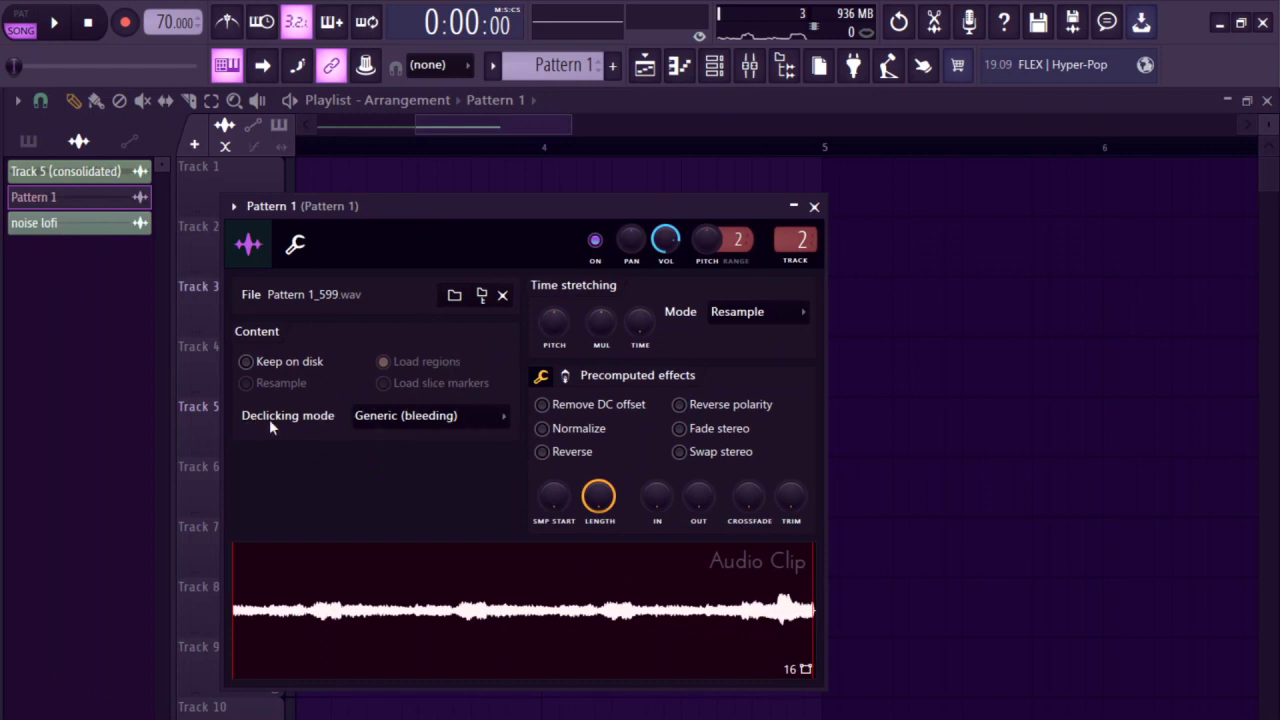
key("Escape")
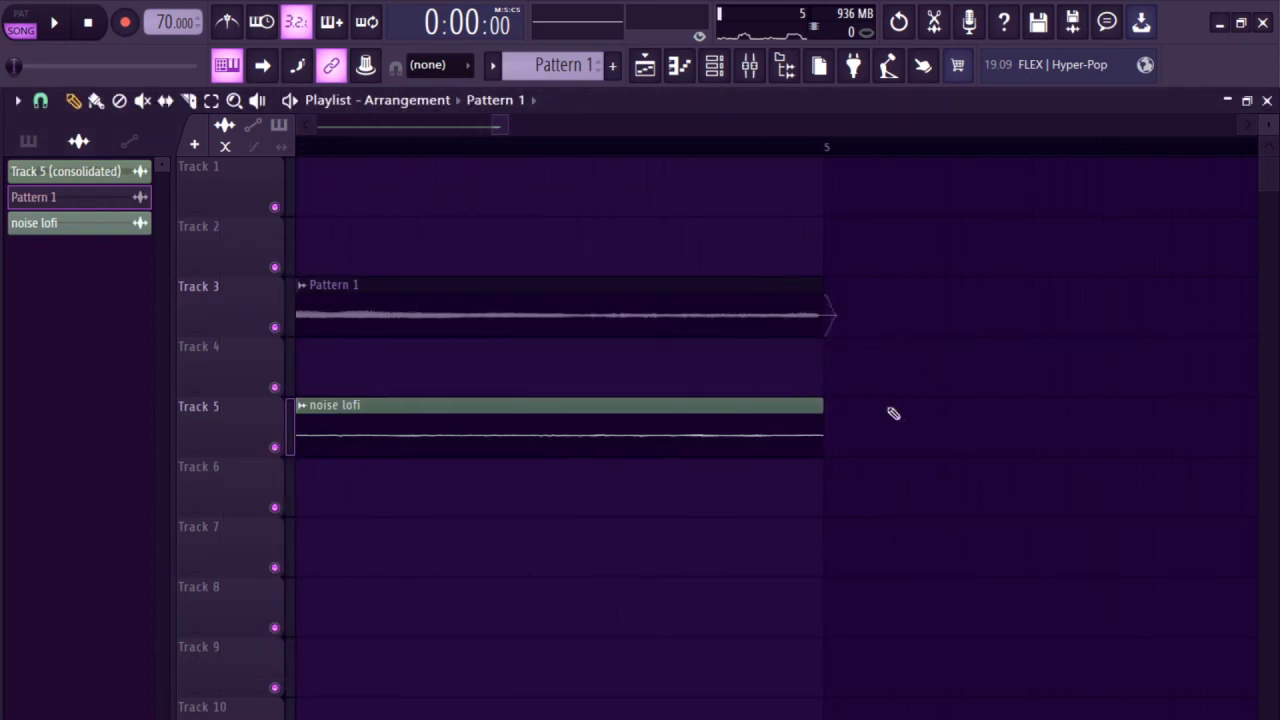
scroll(865, 467, "down", 1)
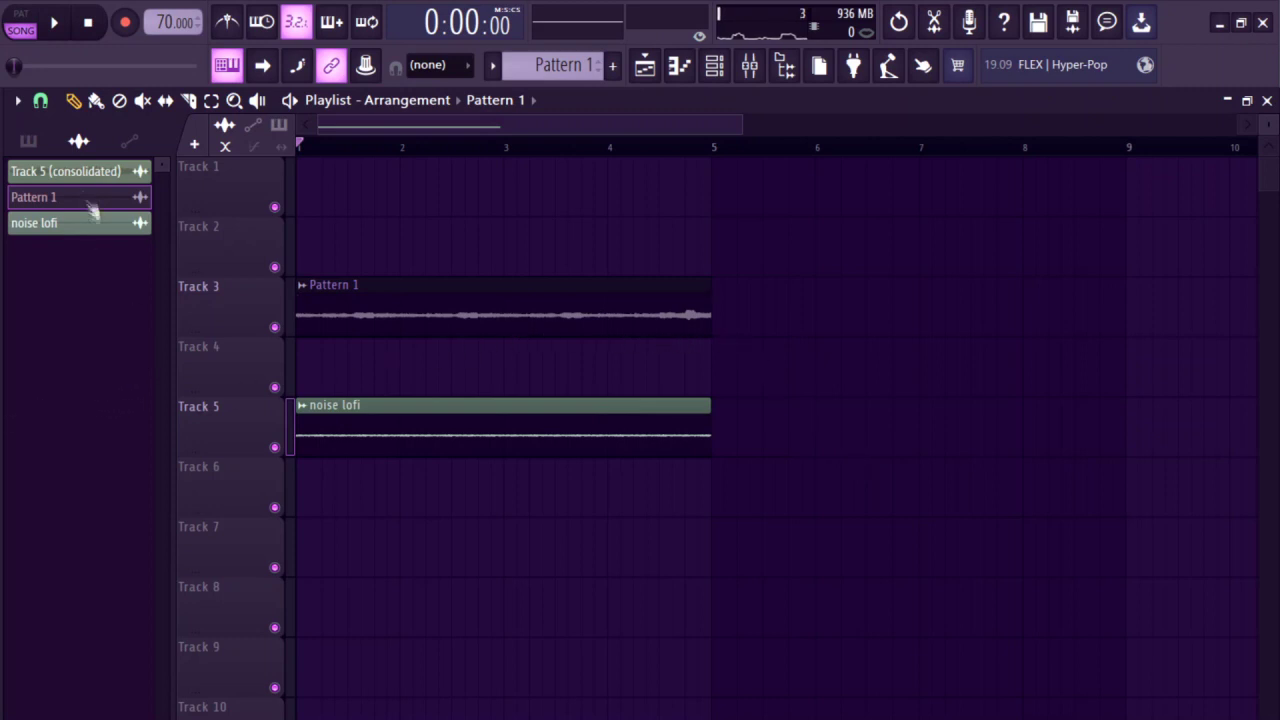
- Create Pattern 2 and place it on playlist Track 4 at bar 1, between the Pattern 1 and noise lofi clips
left_click(40, 148)
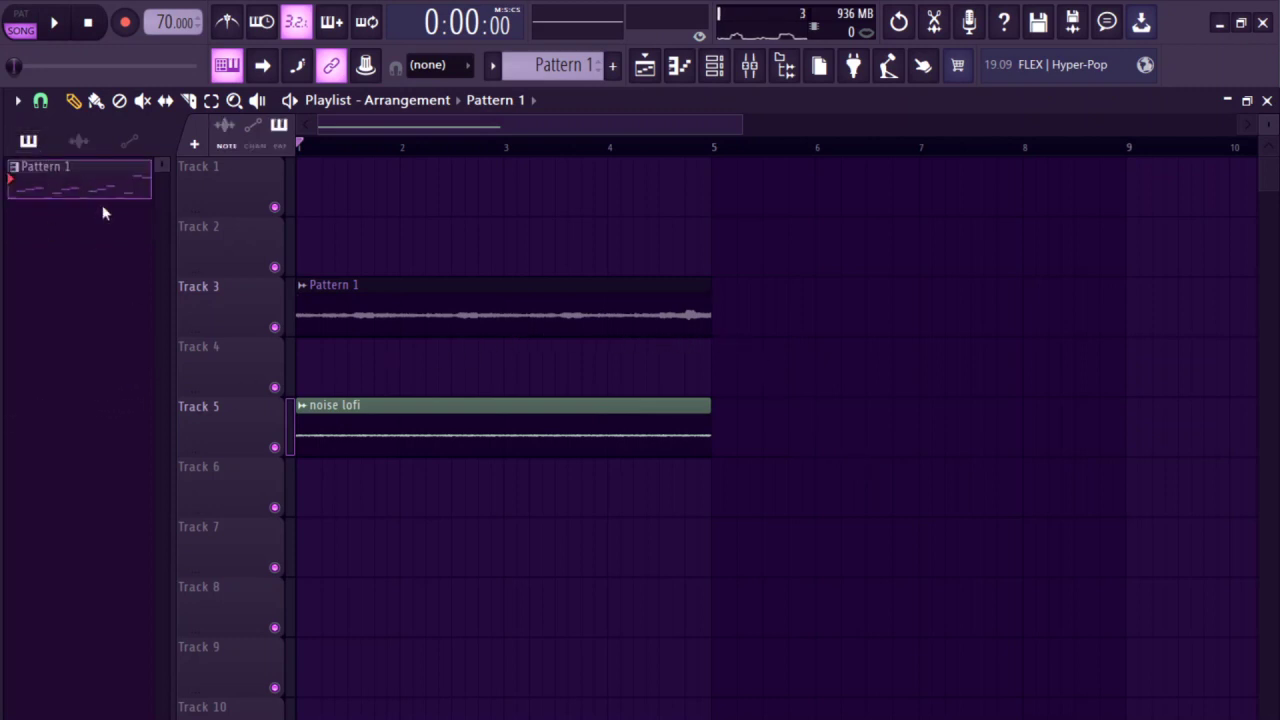
key("F4")
left_click_drag(109, 214, 336, 368)
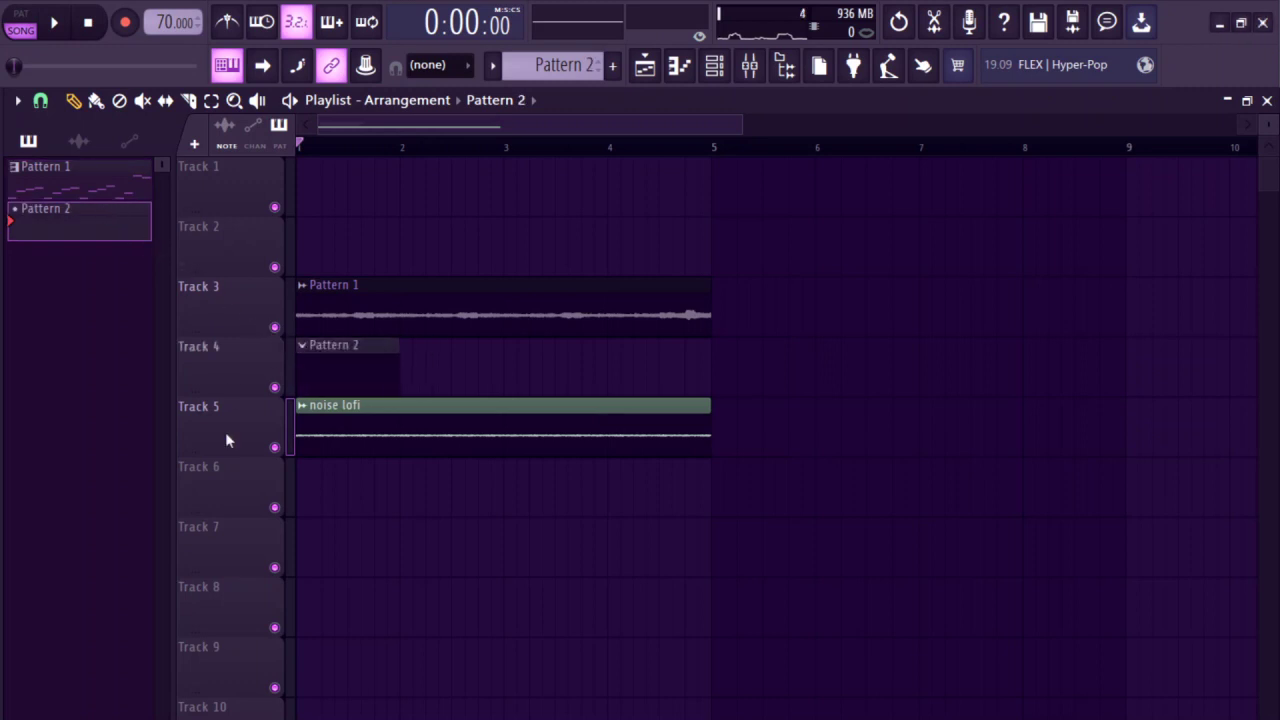
- Fill every second step of the hi hat channel across 32 steps in Pattern 2
left_click(714, 65)
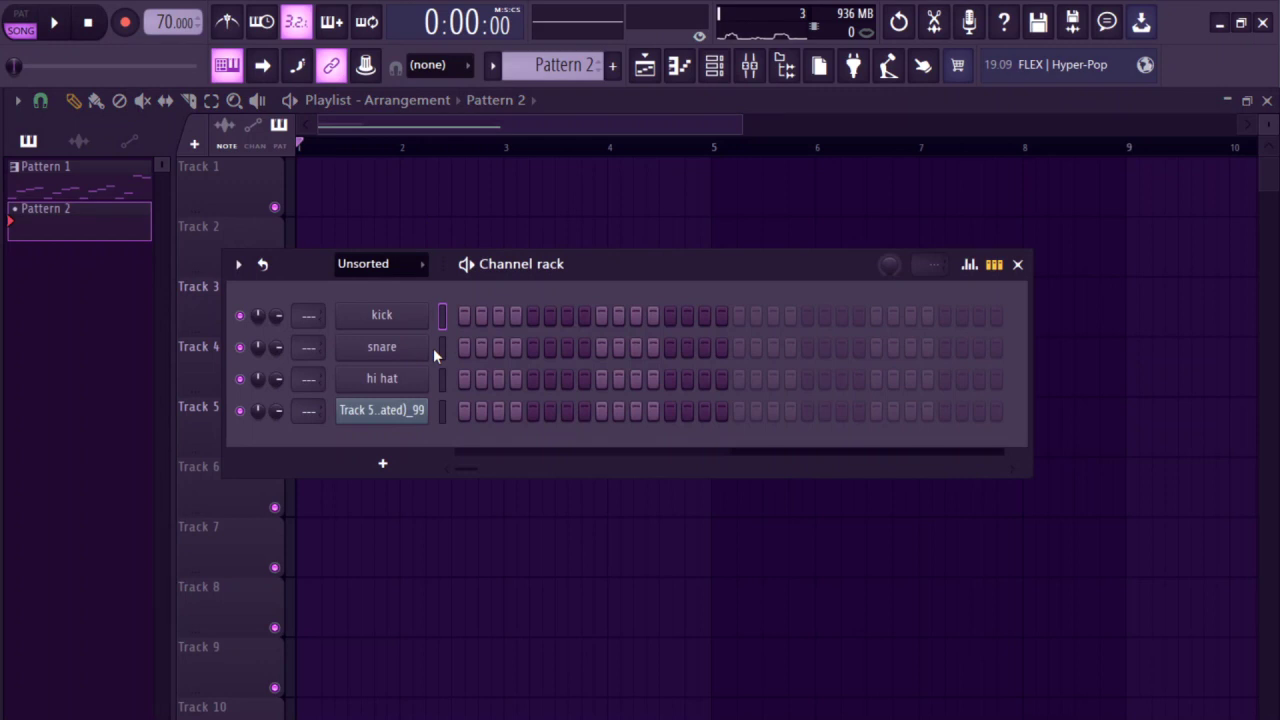
left_click(441, 379)
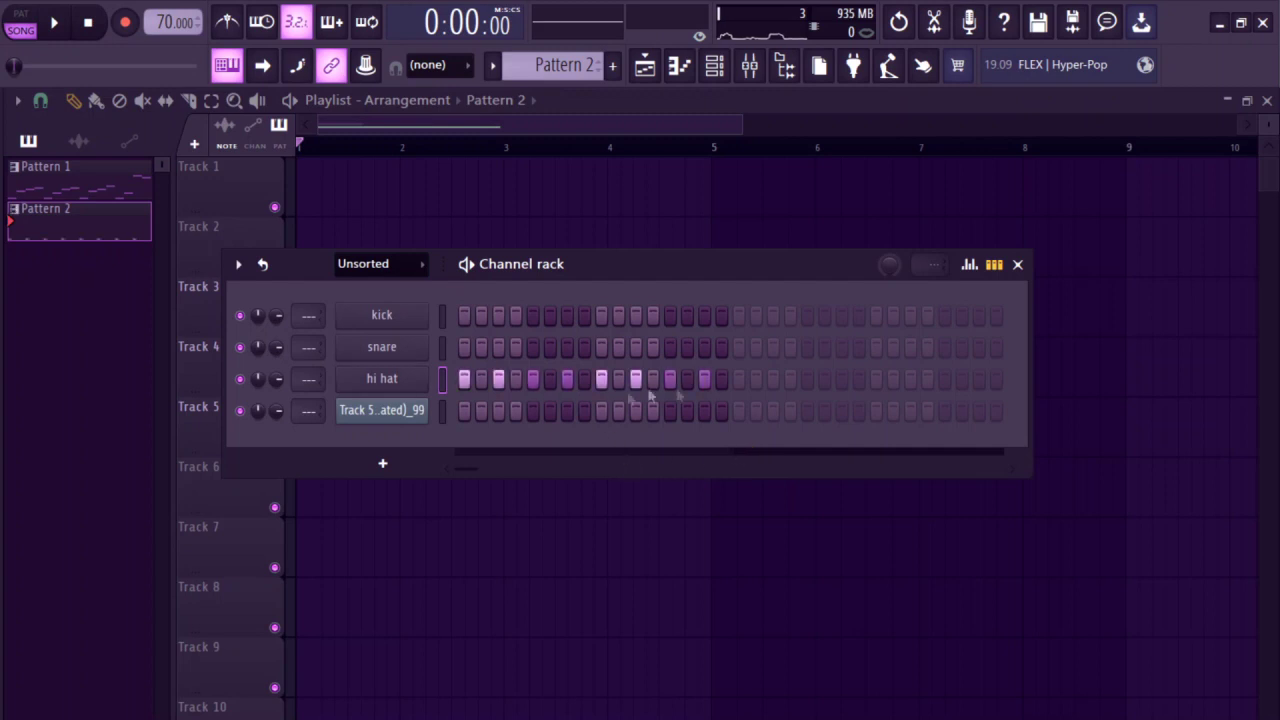
left_click(765, 388)
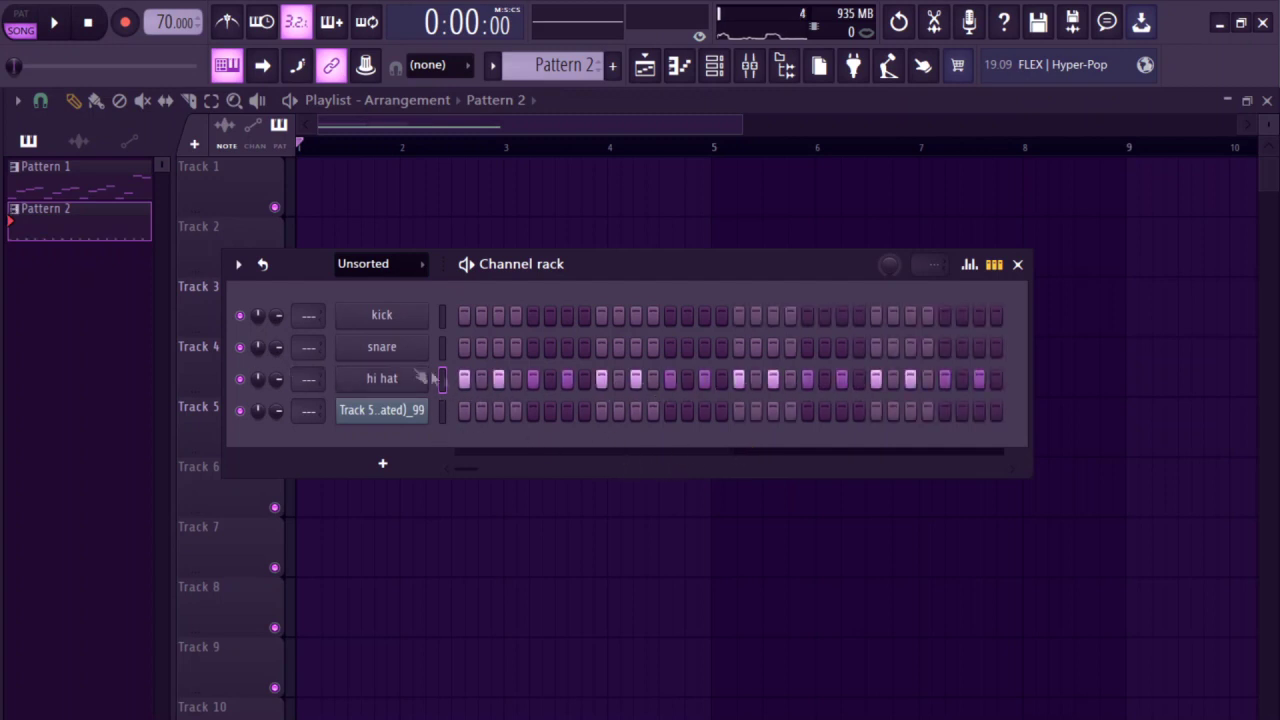
- Examine the hi hat channel's sample and its time settings, including Shift and Swing
left_click(386, 383)
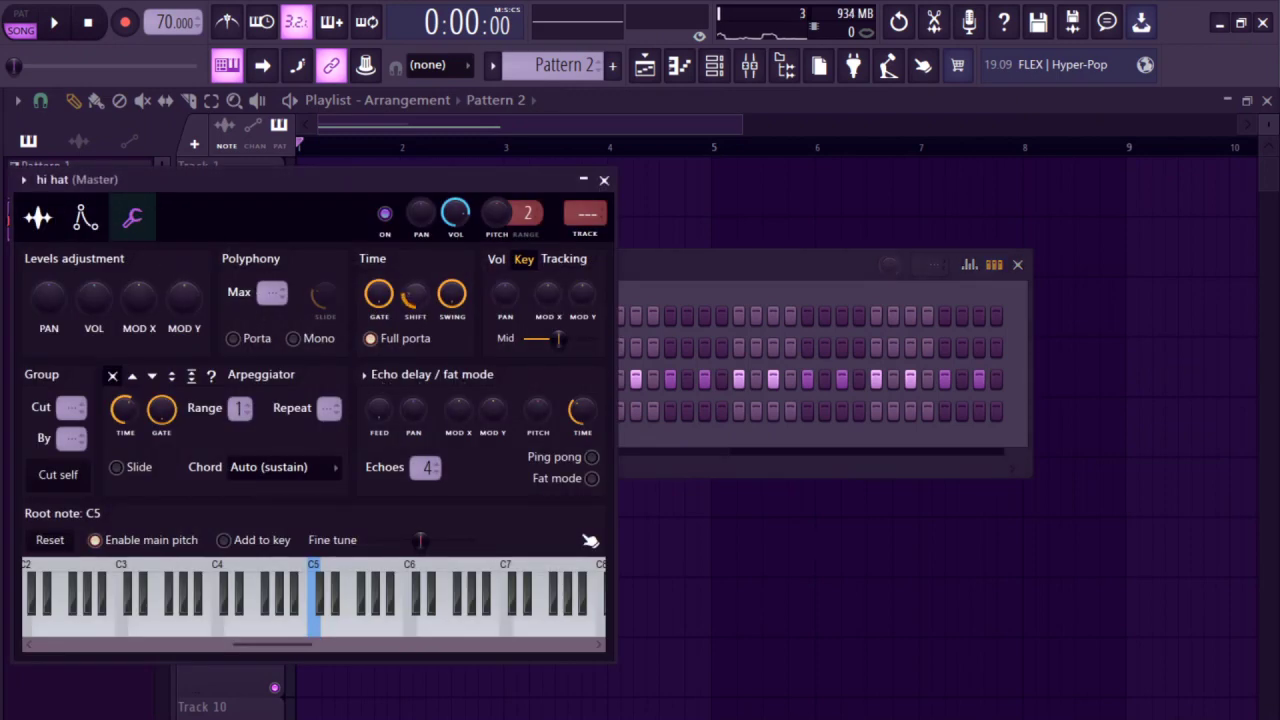
left_click(45, 224)
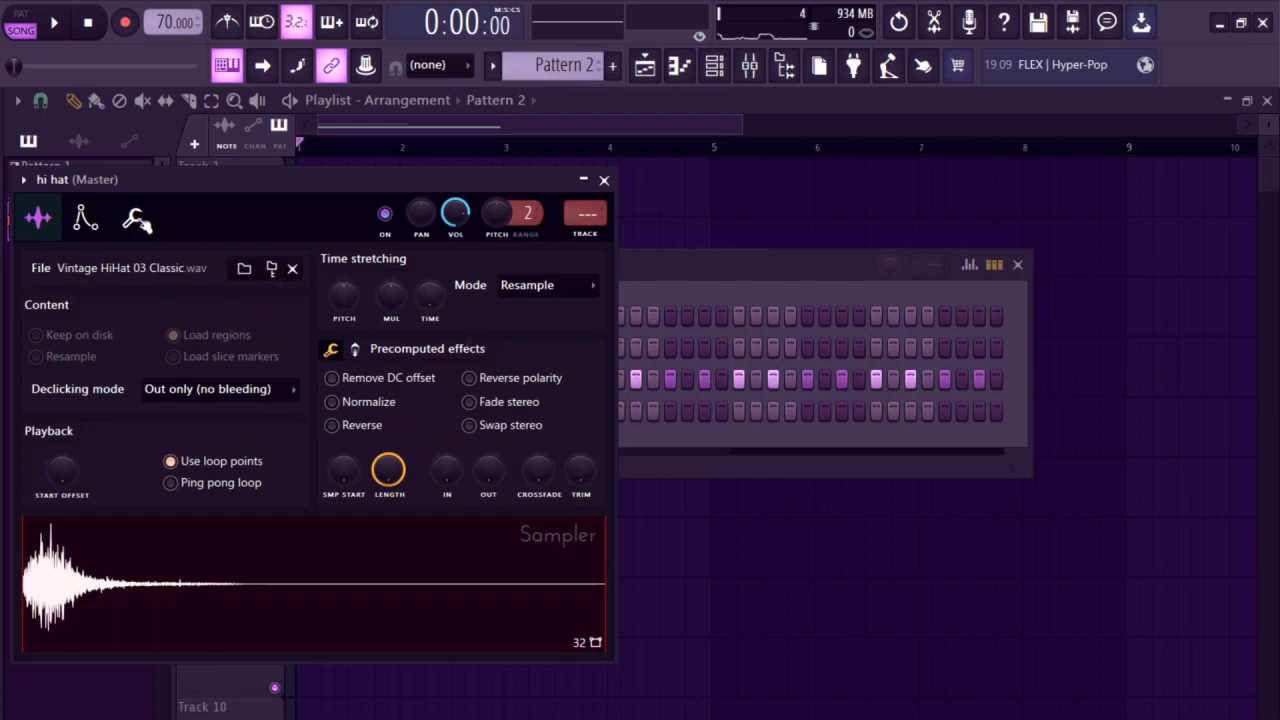
left_click(135, 220)
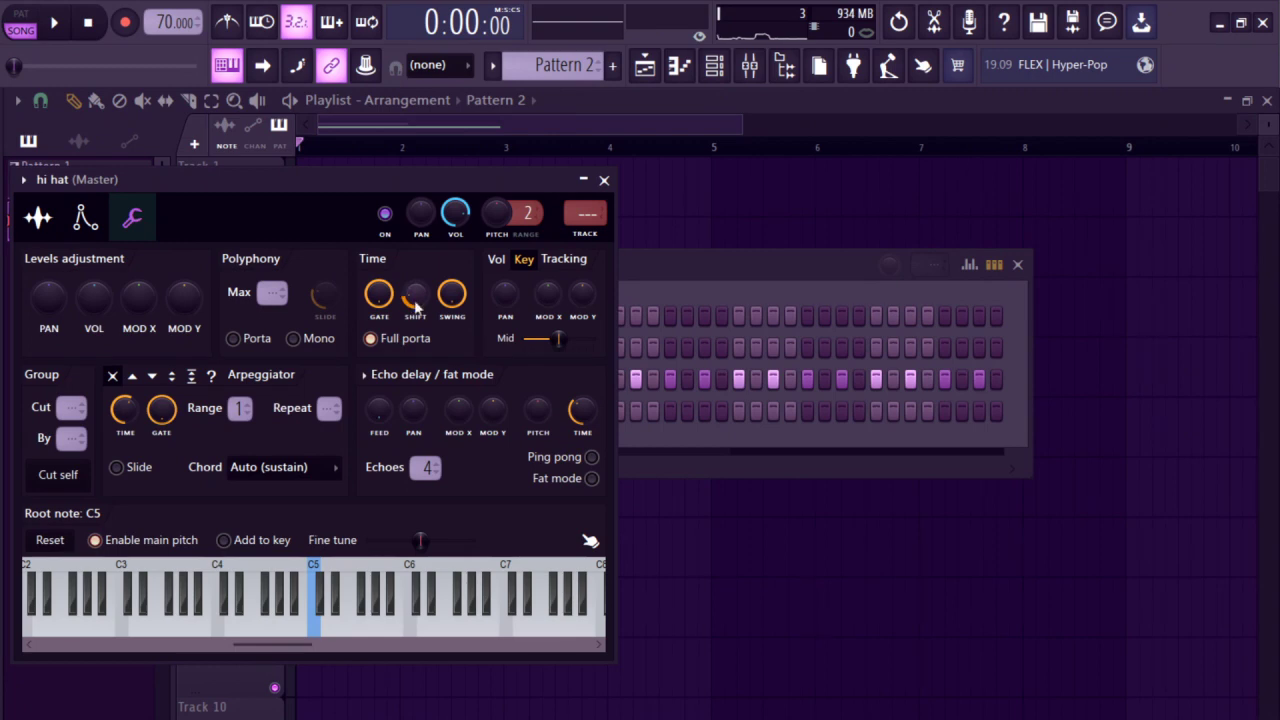
key("Escape")
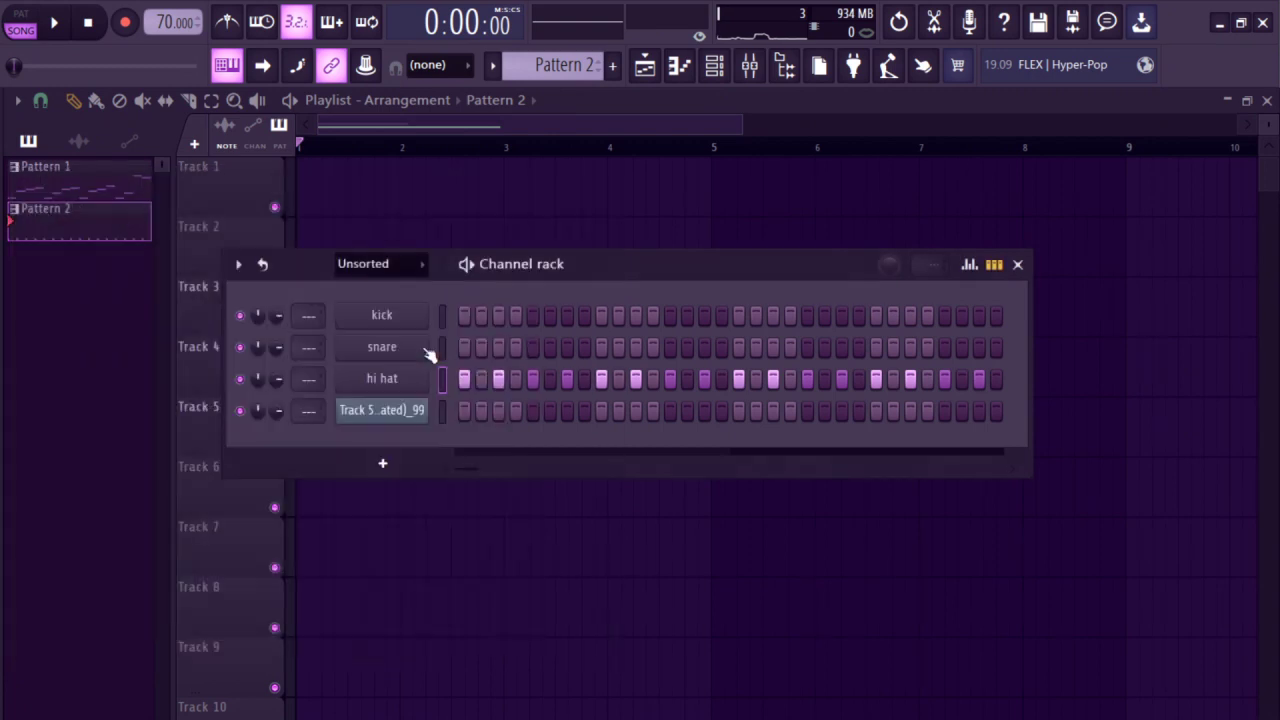
- Play the arrangement briefly in song mode to hear the hi hats with the melody and noise
left_click(22, 22)
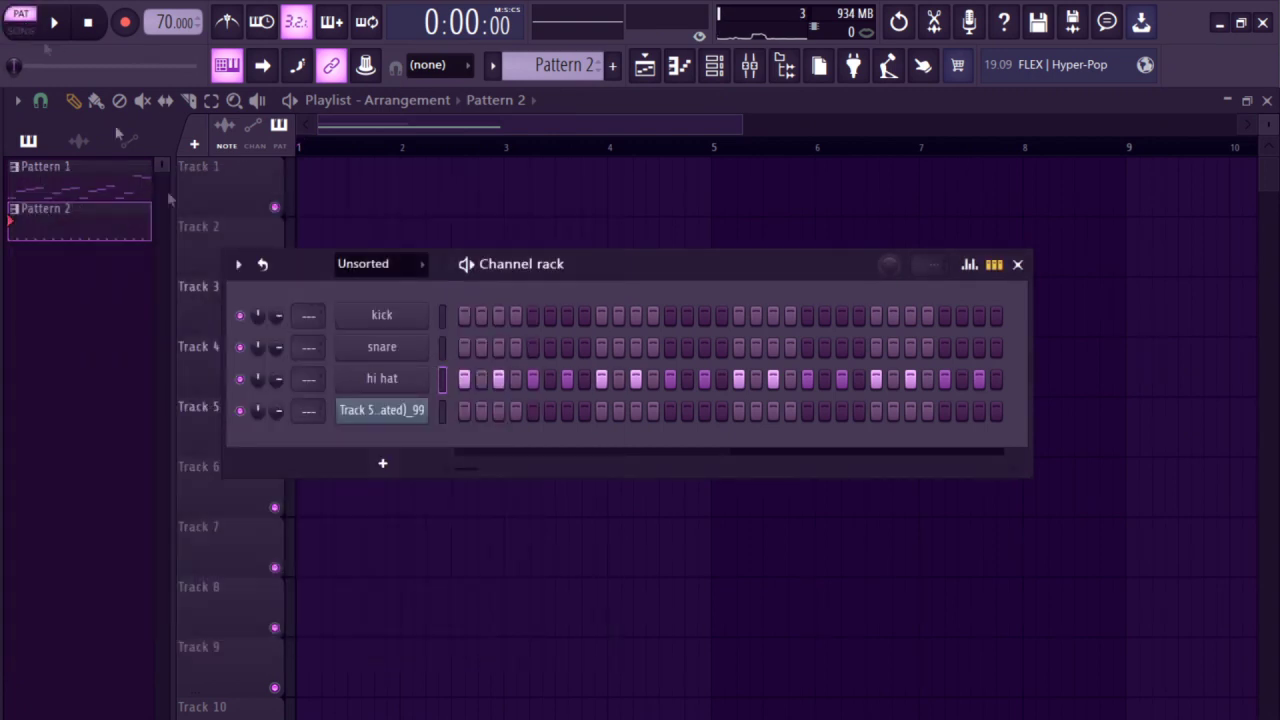
key("F6")
key("l")
key("space")
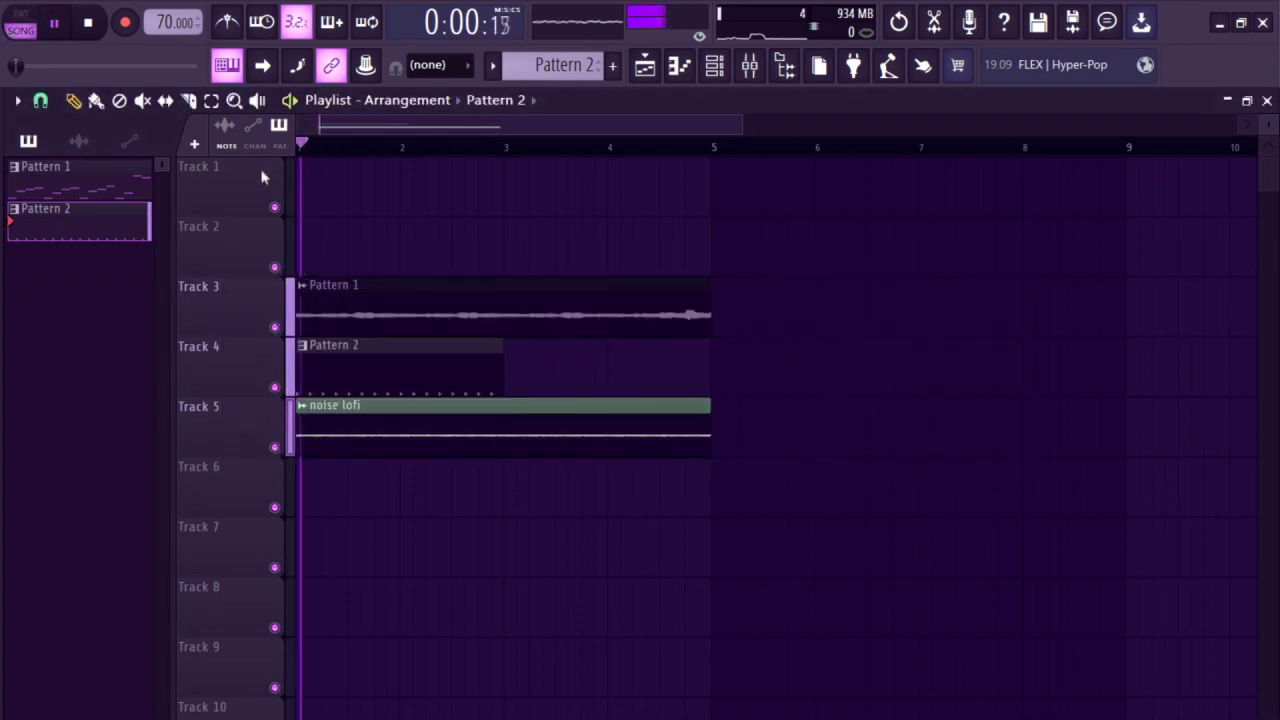
key("space")
- Check the sample file and playback settings of the hi hat channel again
key("F6")
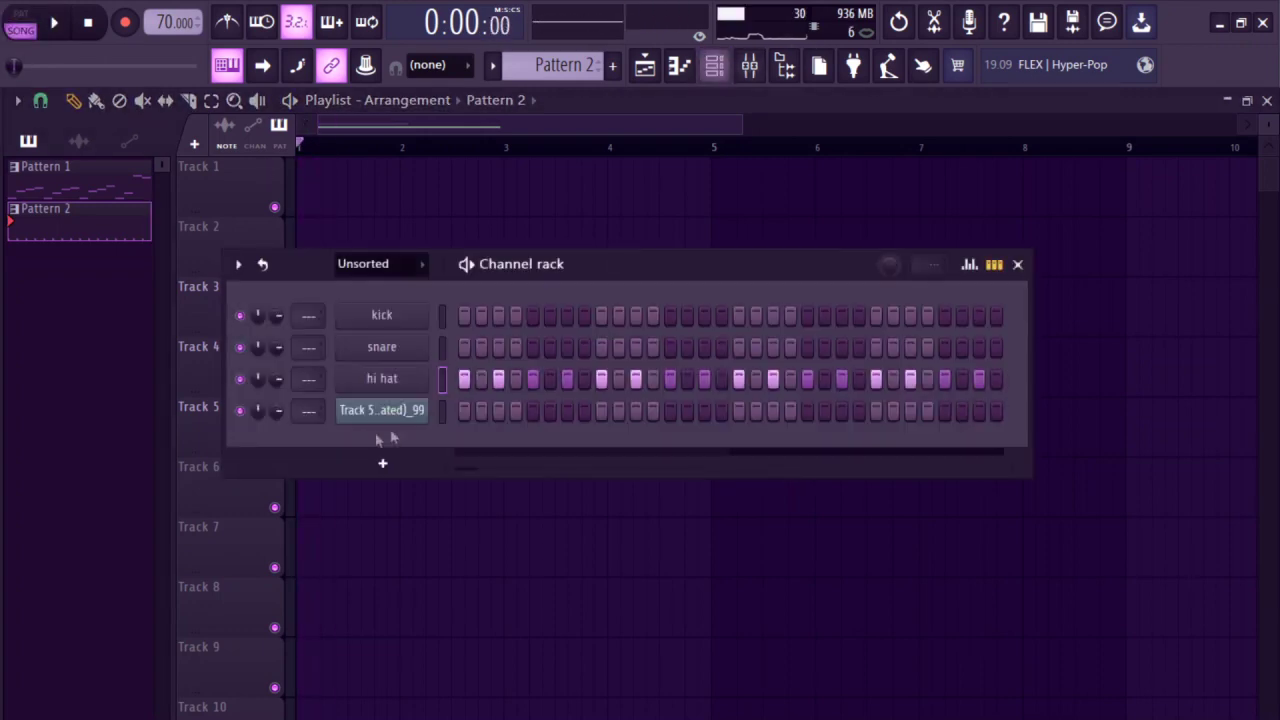
left_click(352, 382)
left_click(38, 217)
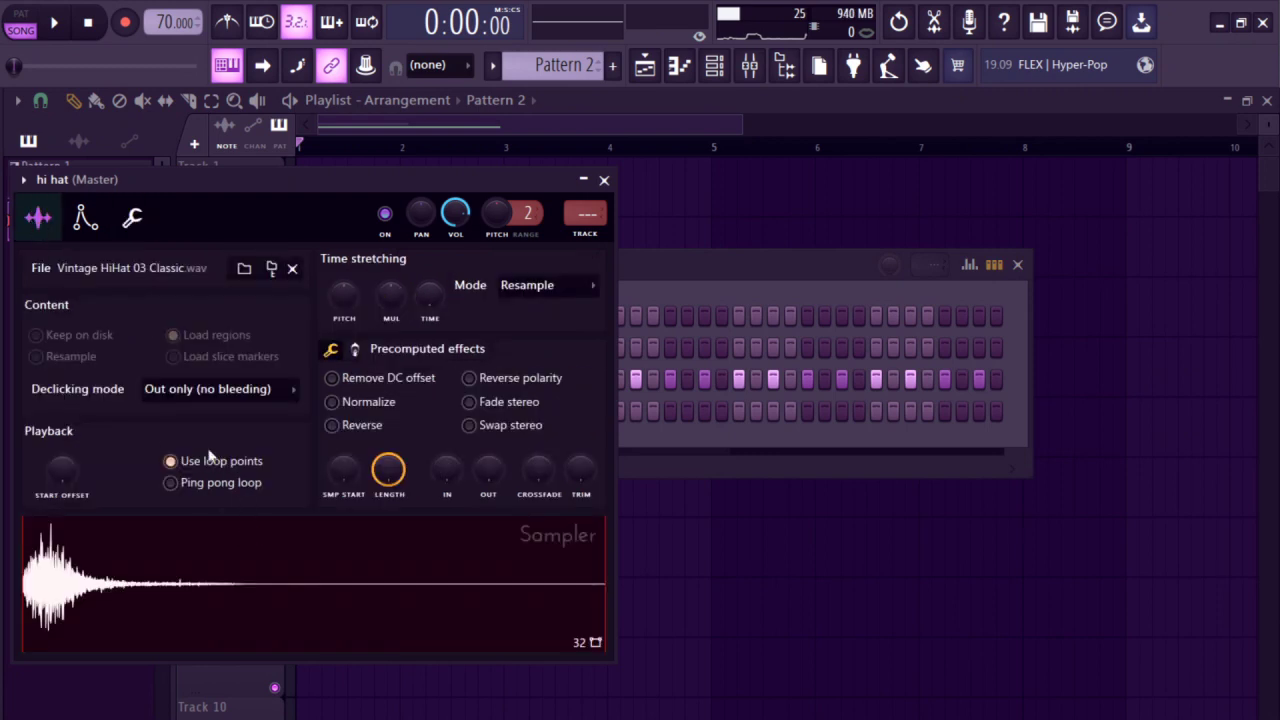
key("Escape")
key("Escape")
- Lower the hi hat channel's volume while the arrangement plays, and stop playback
key("space")
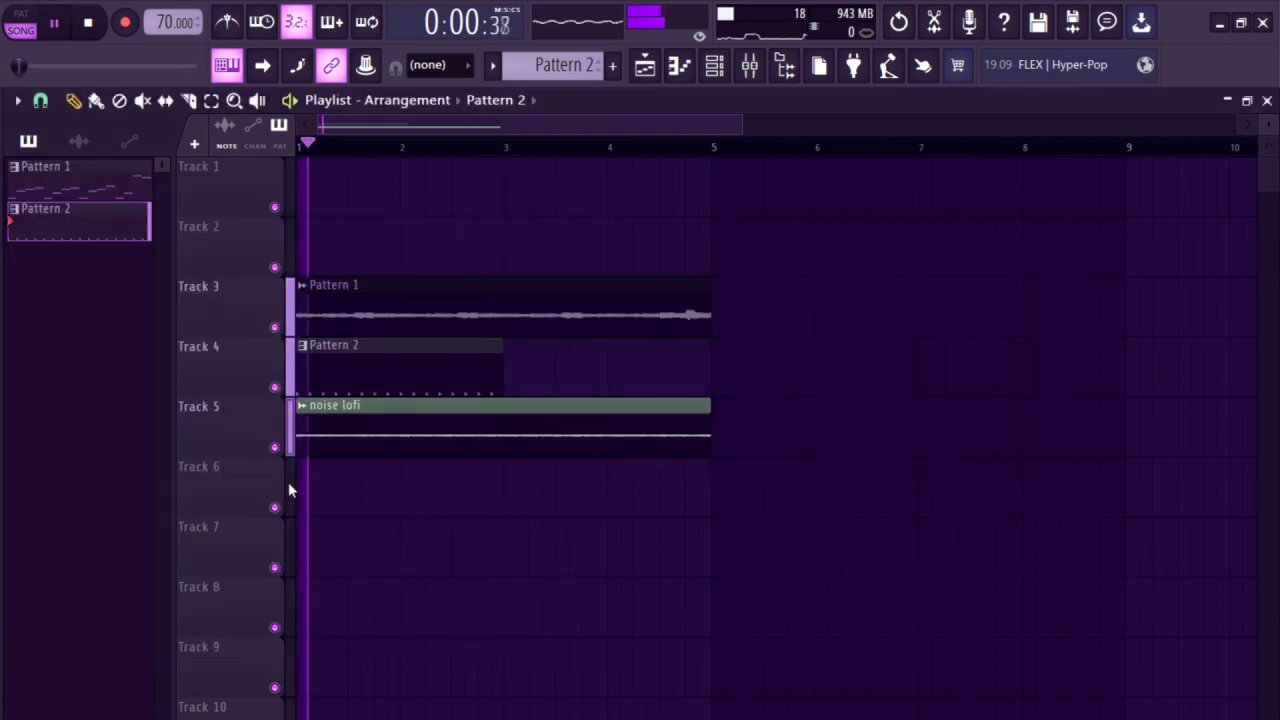
left_click(714, 64)
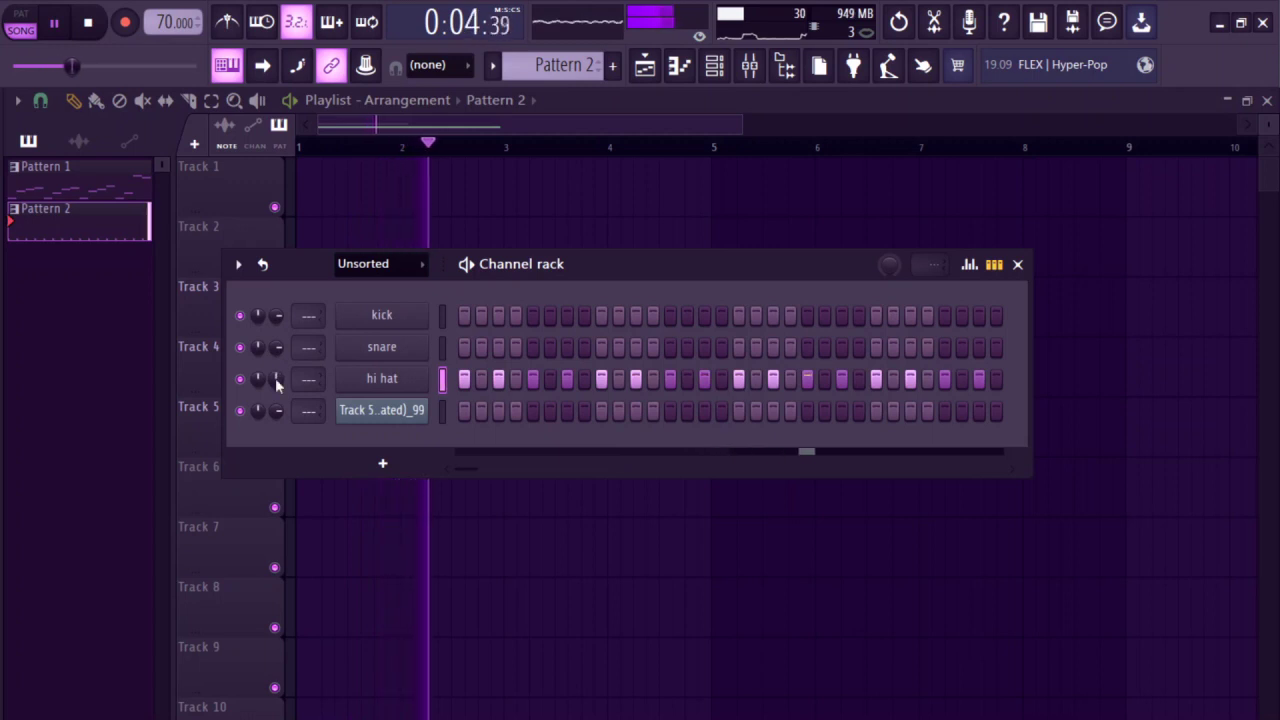
key("Escape")
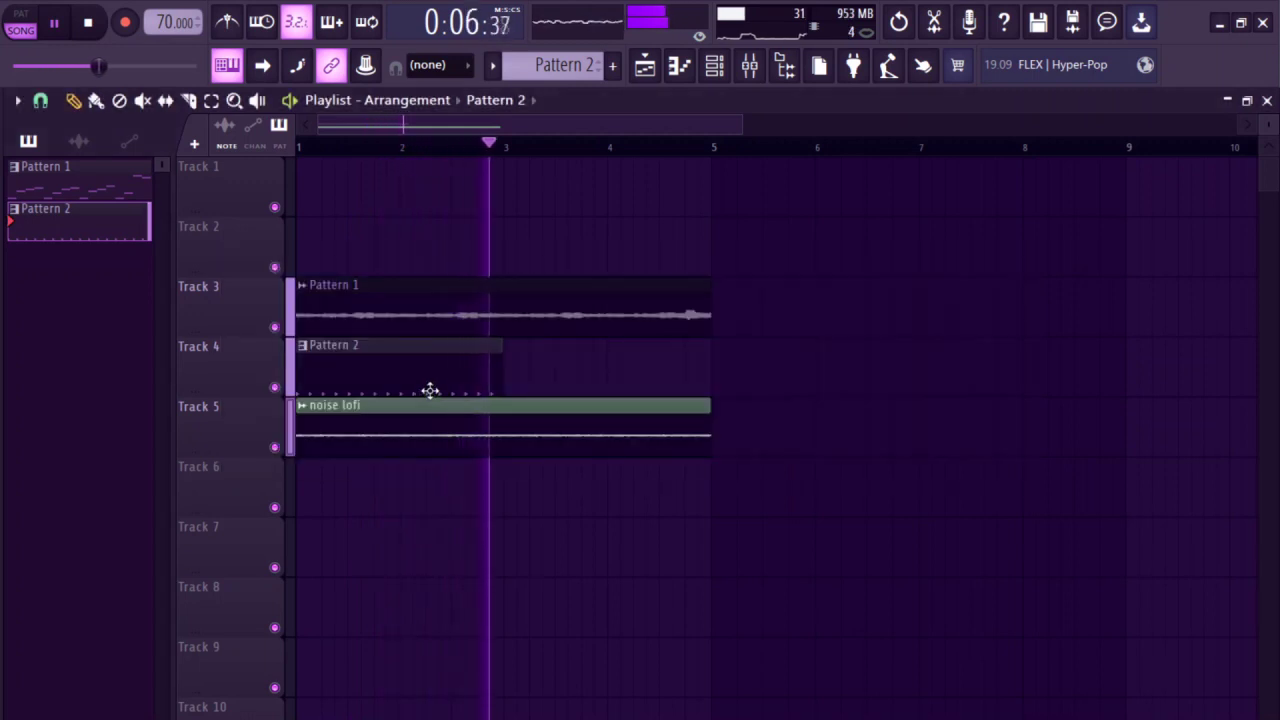
key("space")
- Duplicate the hi hat notes of bars 1 and 2 in the piano roll to fill bars 3 and 4
double_click(430, 390)
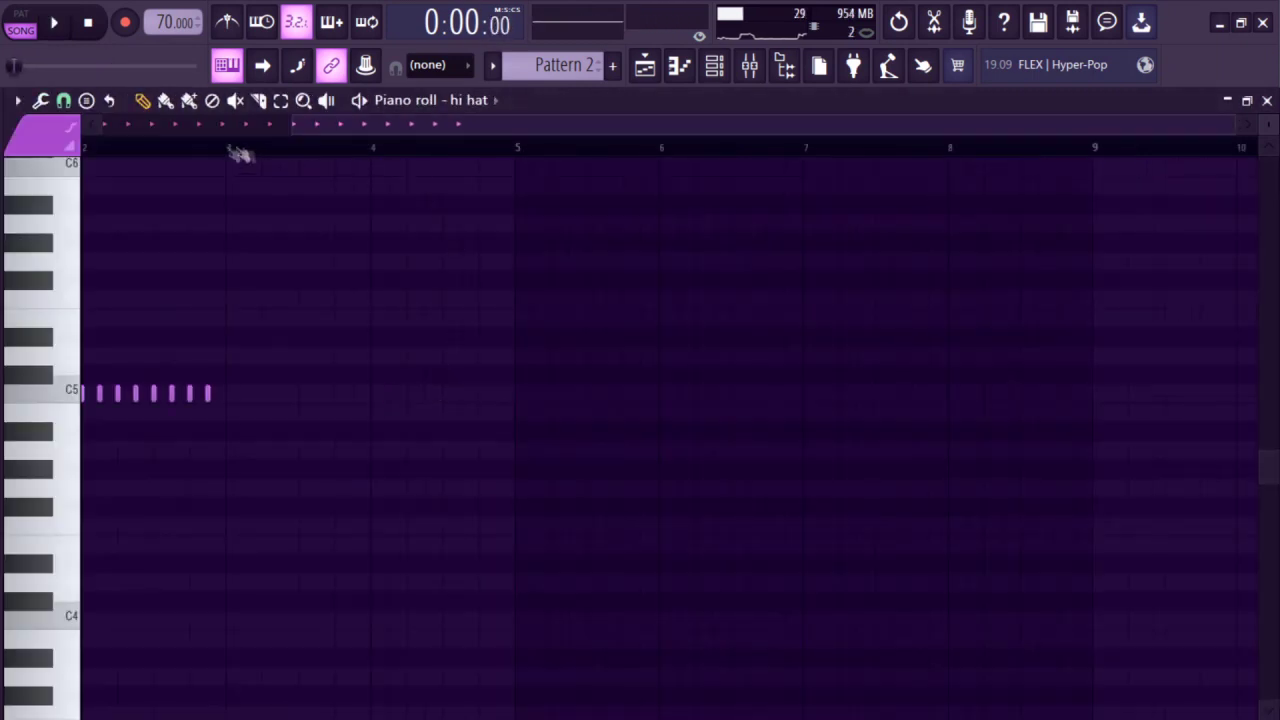
key("ctrl+b")
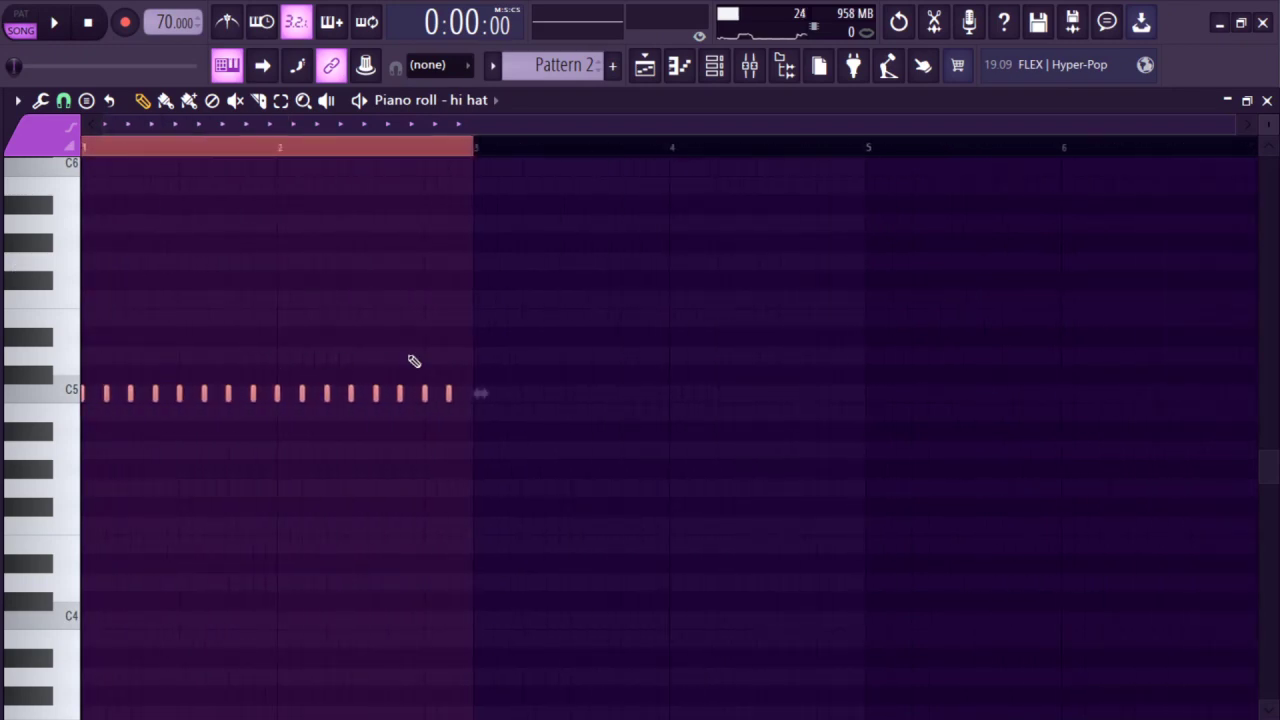
key("ctrl+b")
left_click(478, 148)
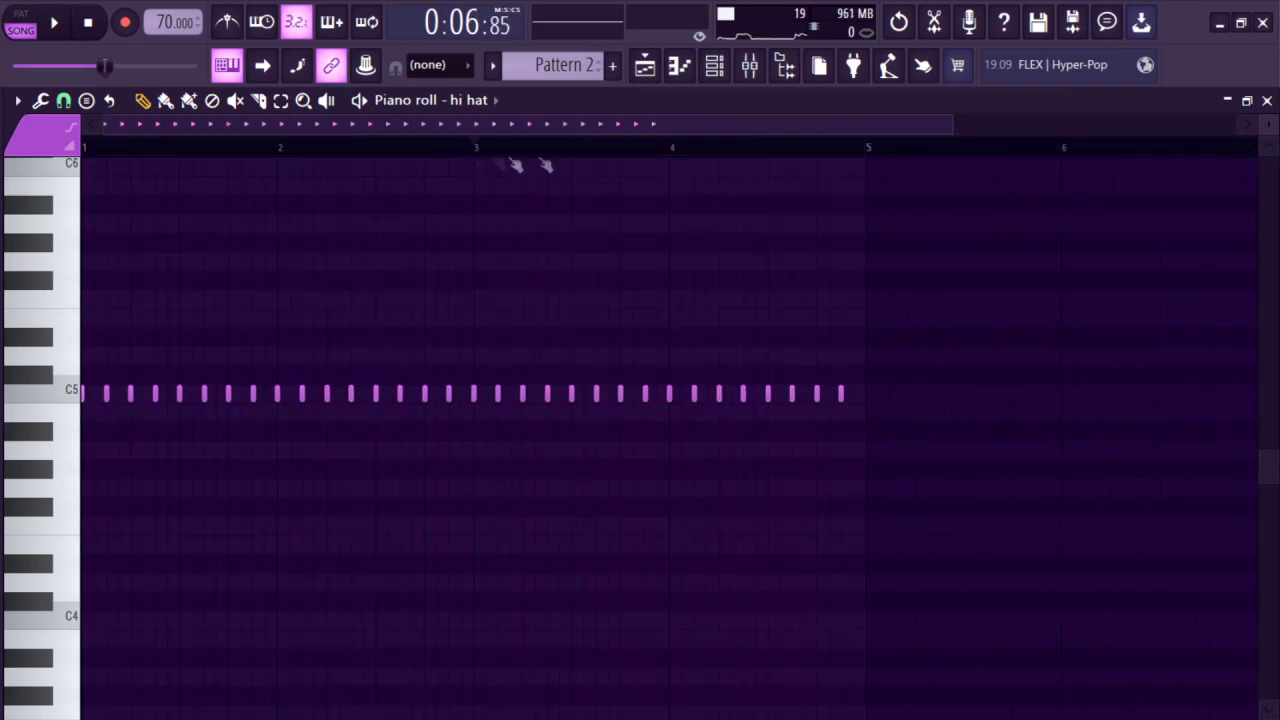
- Add C5 snare notes on beats 2 and 4 of all four bars in Pattern 2
left_click(714, 64)
key("F7")
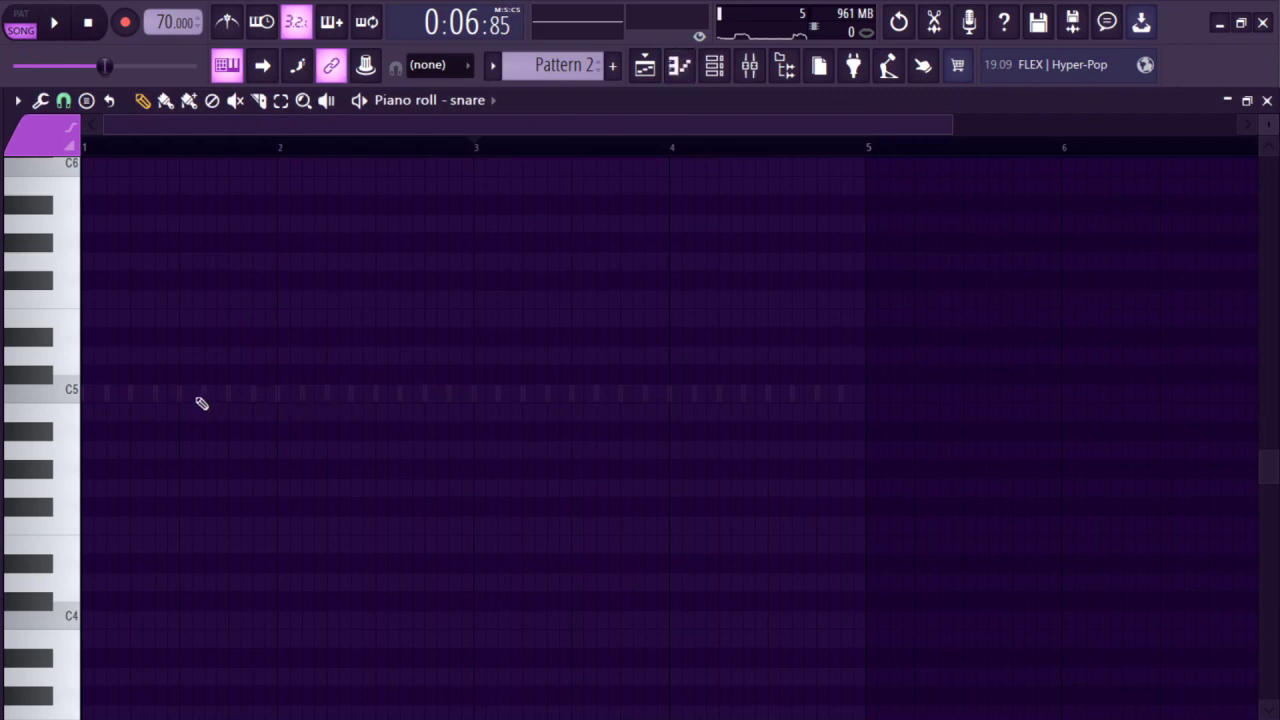
left_click(133, 391)
left_click_drag(174, 396, 120, 403)
left_click(229, 398)
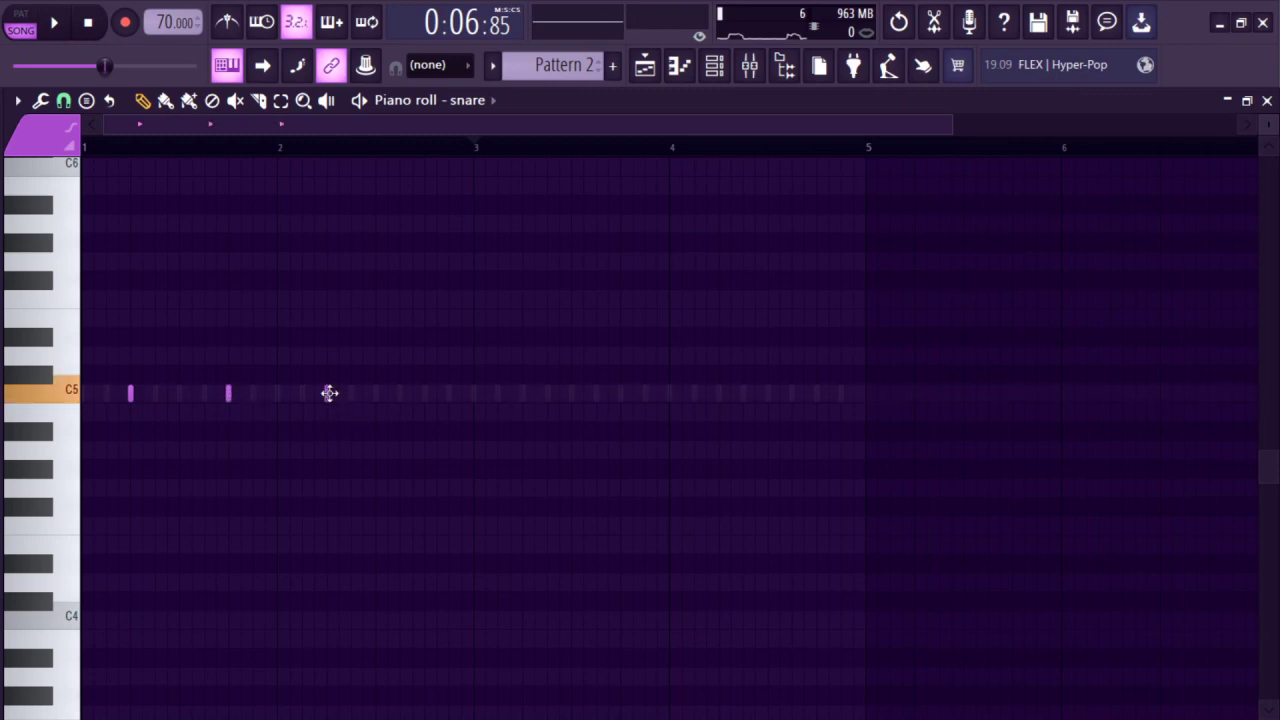
left_click(422, 397)
left_click(522, 395)
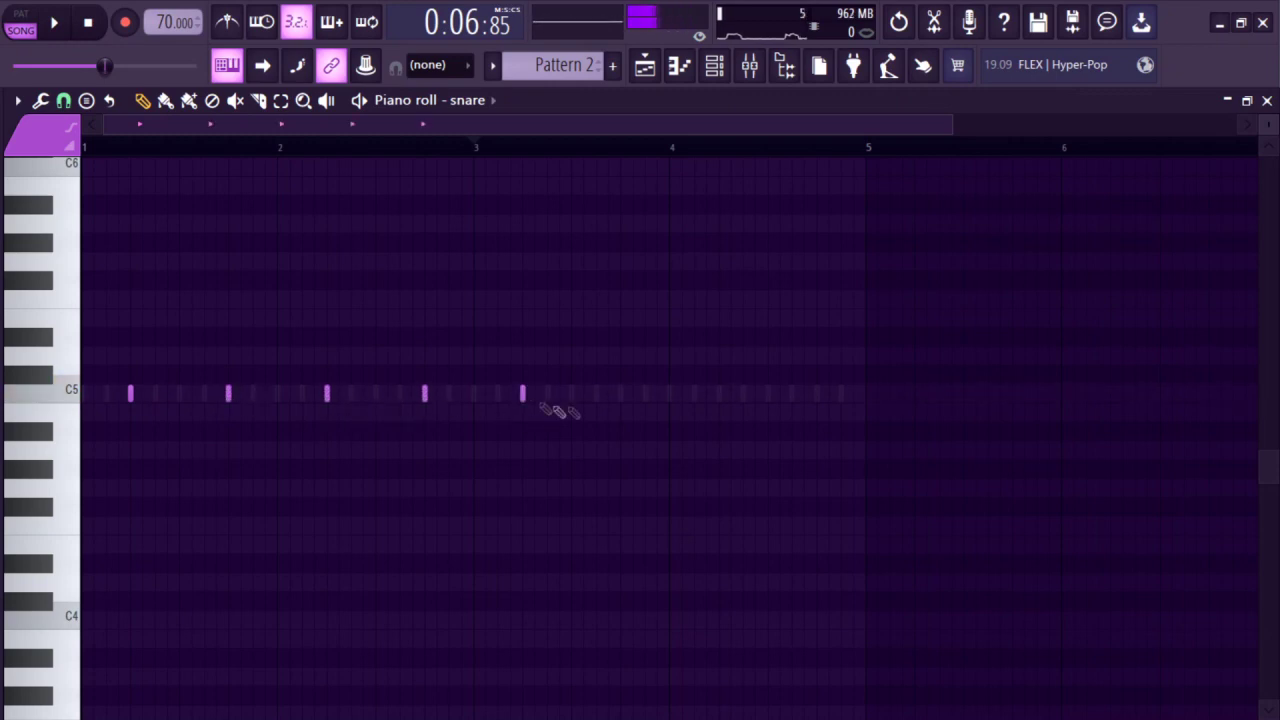
left_click(620, 396)
left_click(719, 396)
left_click(816, 395)
- Play the arrangement to hear the snare and hi hats together with the melody
key("F6")
key("F7")
key("space")
key("F6")
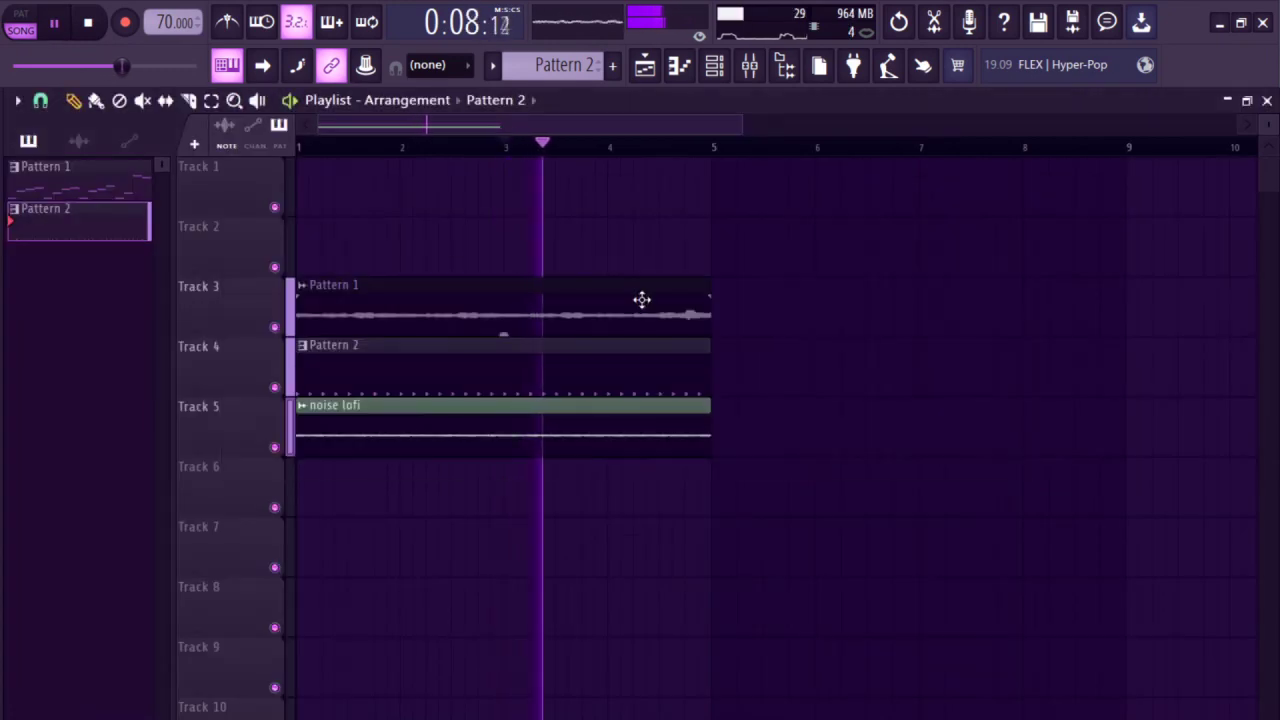
left_click(718, 76)
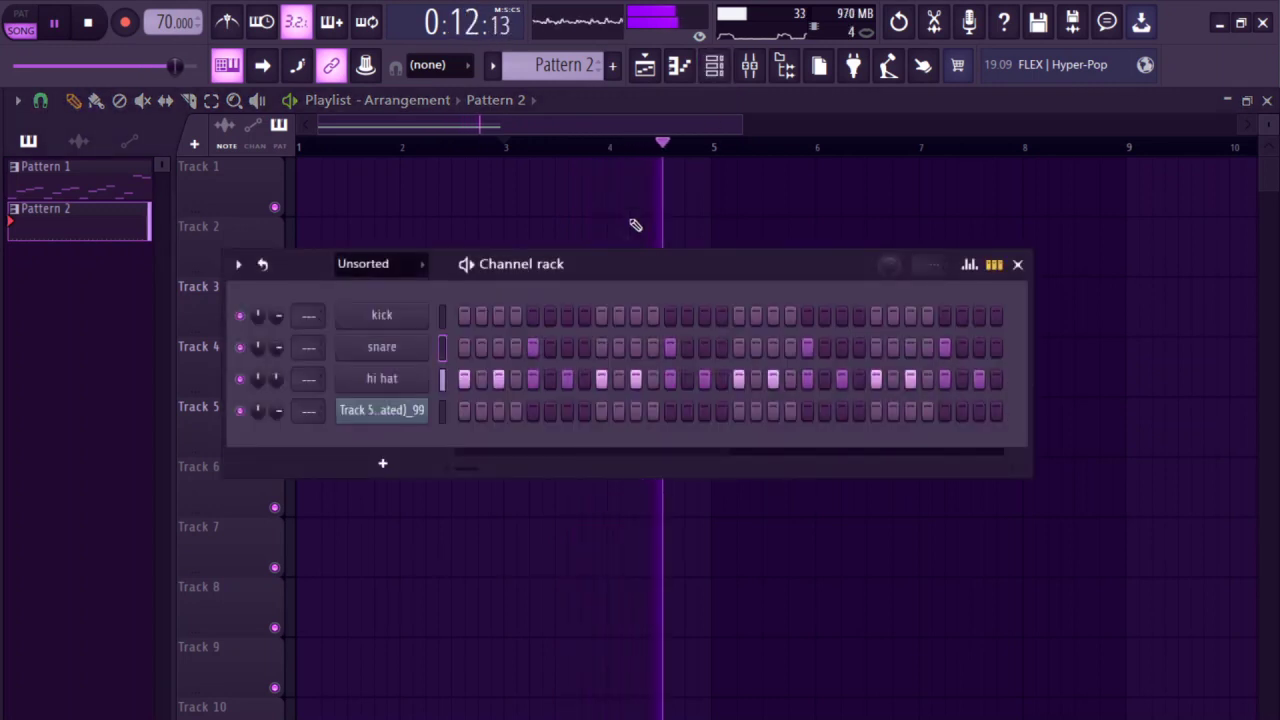
key("F6")
key("space")
- Add a C5 kick note at the start of bar 1 in Pattern 2's piano roll
key("F6")
left_click(442, 315)
key("F7")
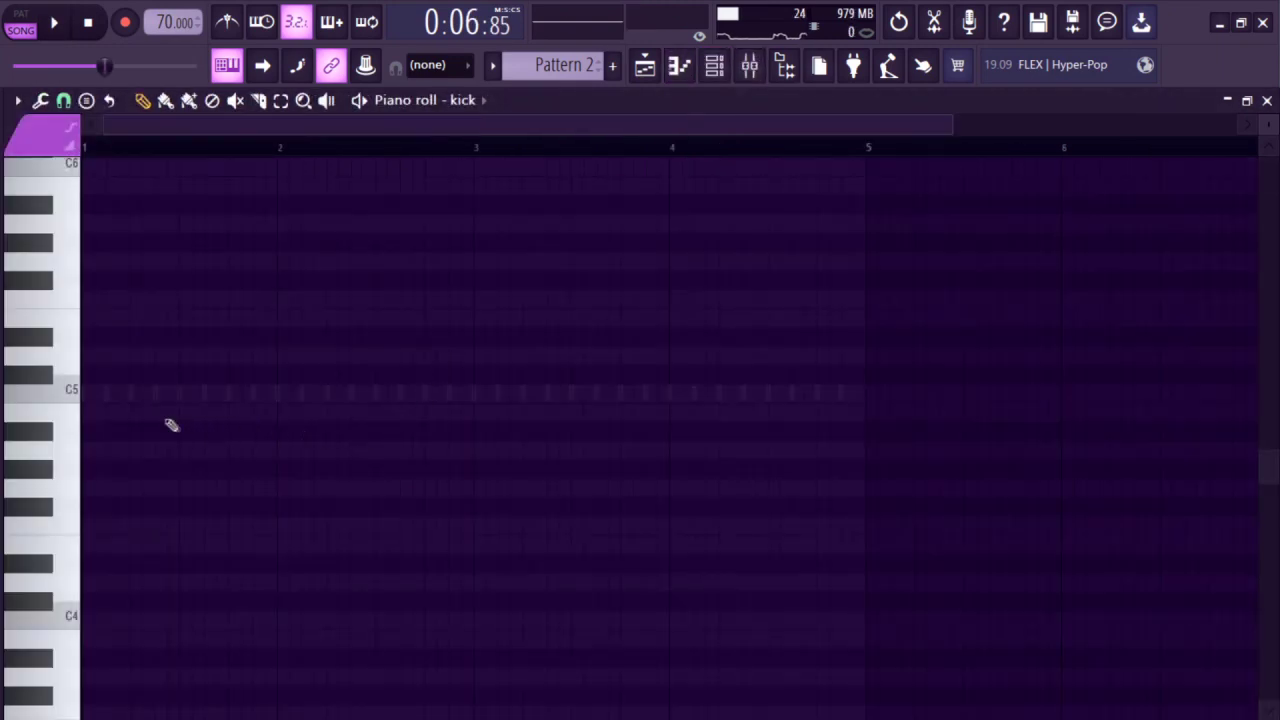
left_click(124, 398)
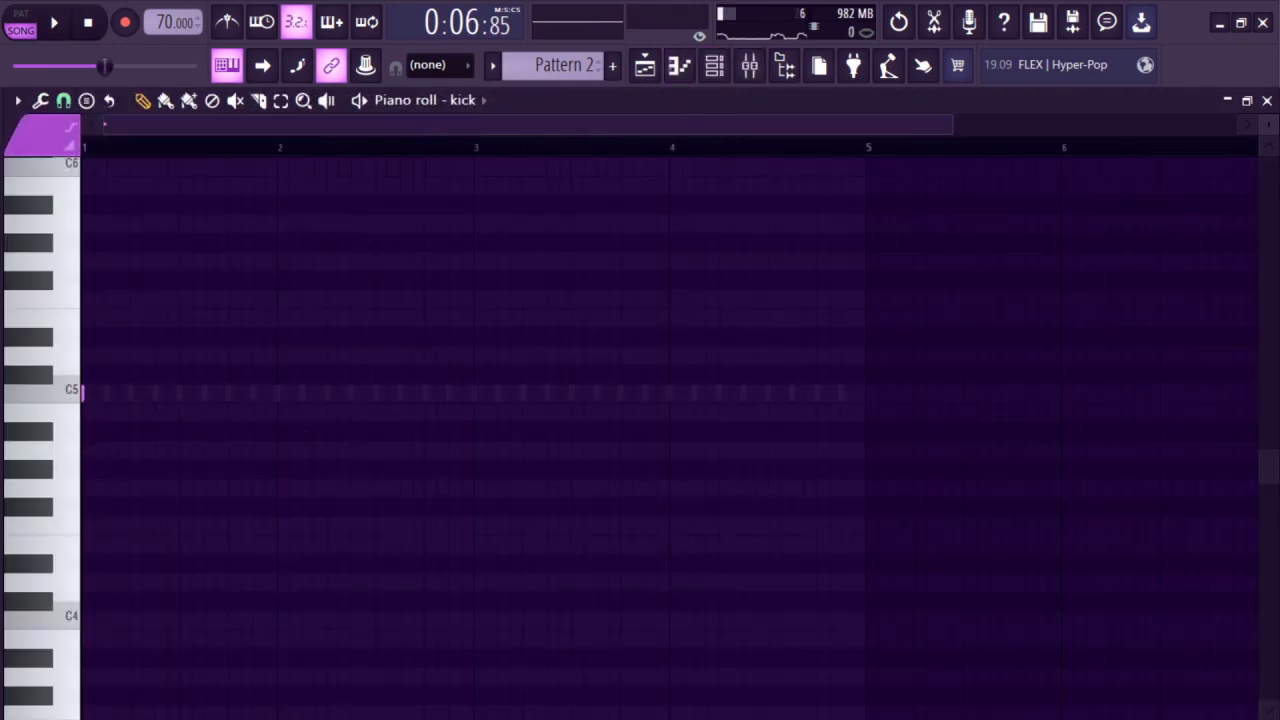
- Play Pattern 2 on its own to hear the first kick, and return to song mode
left_click(20, 22)
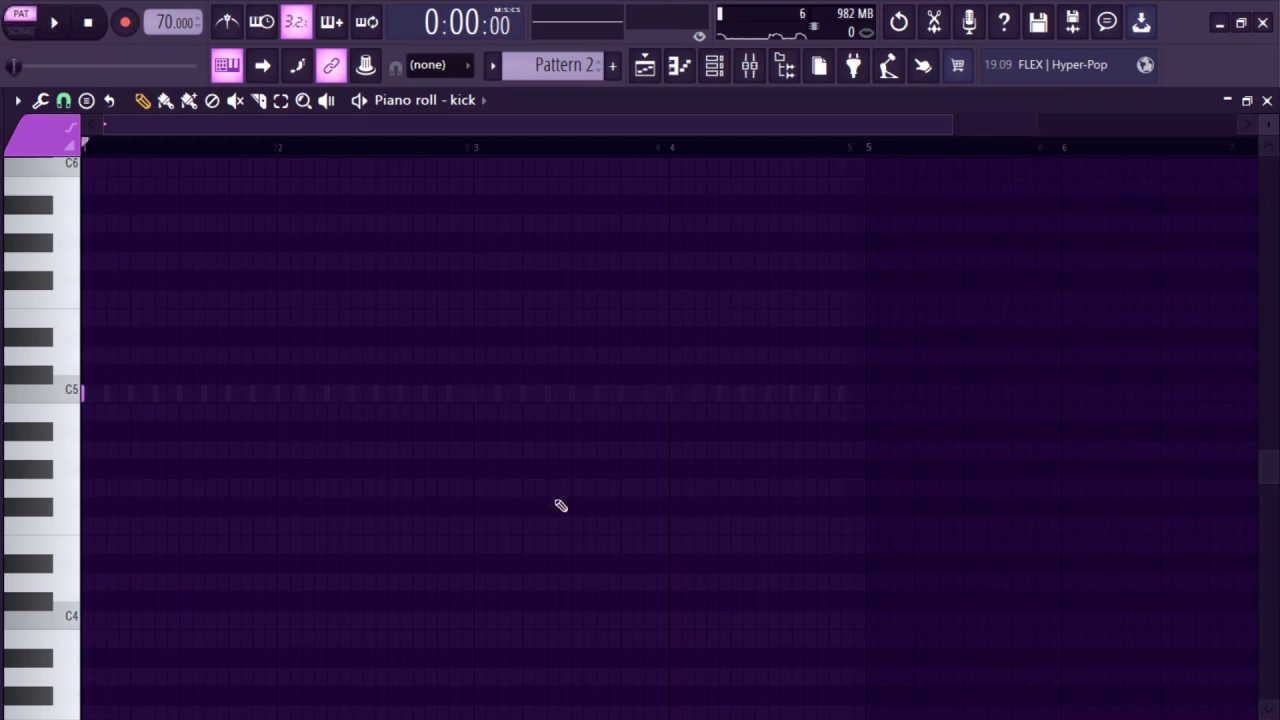
key("space")
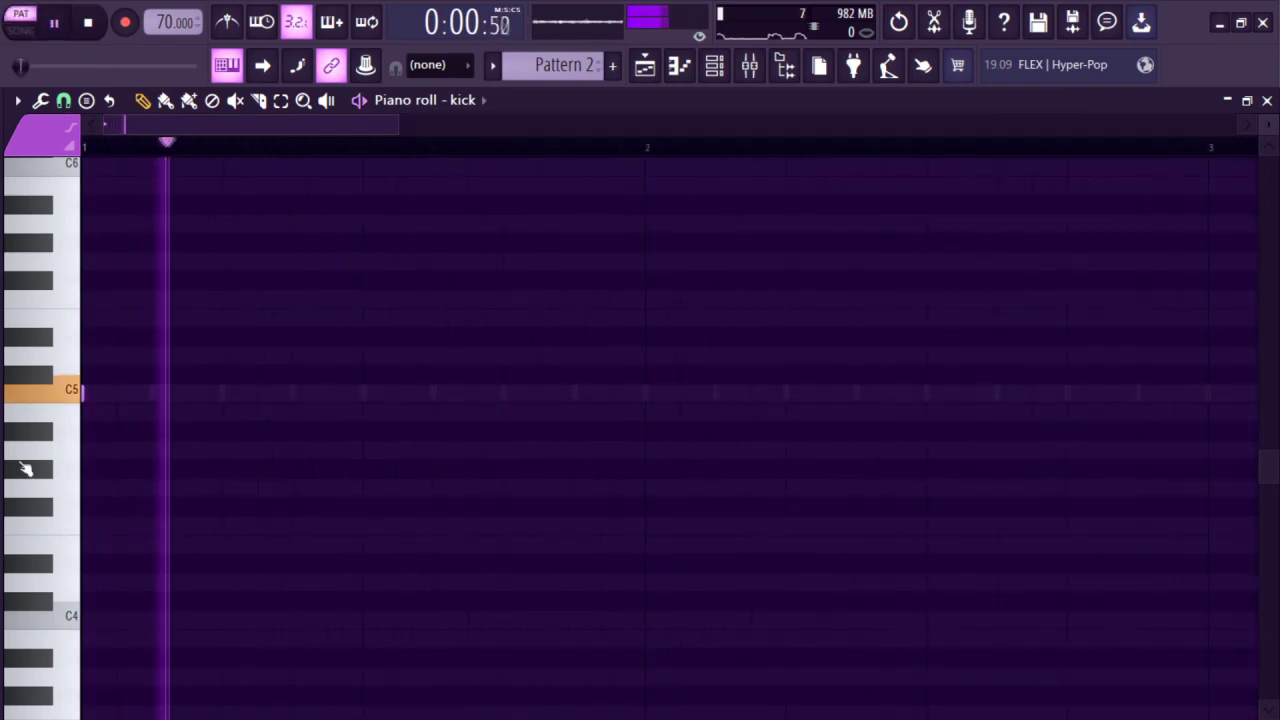
key("space")
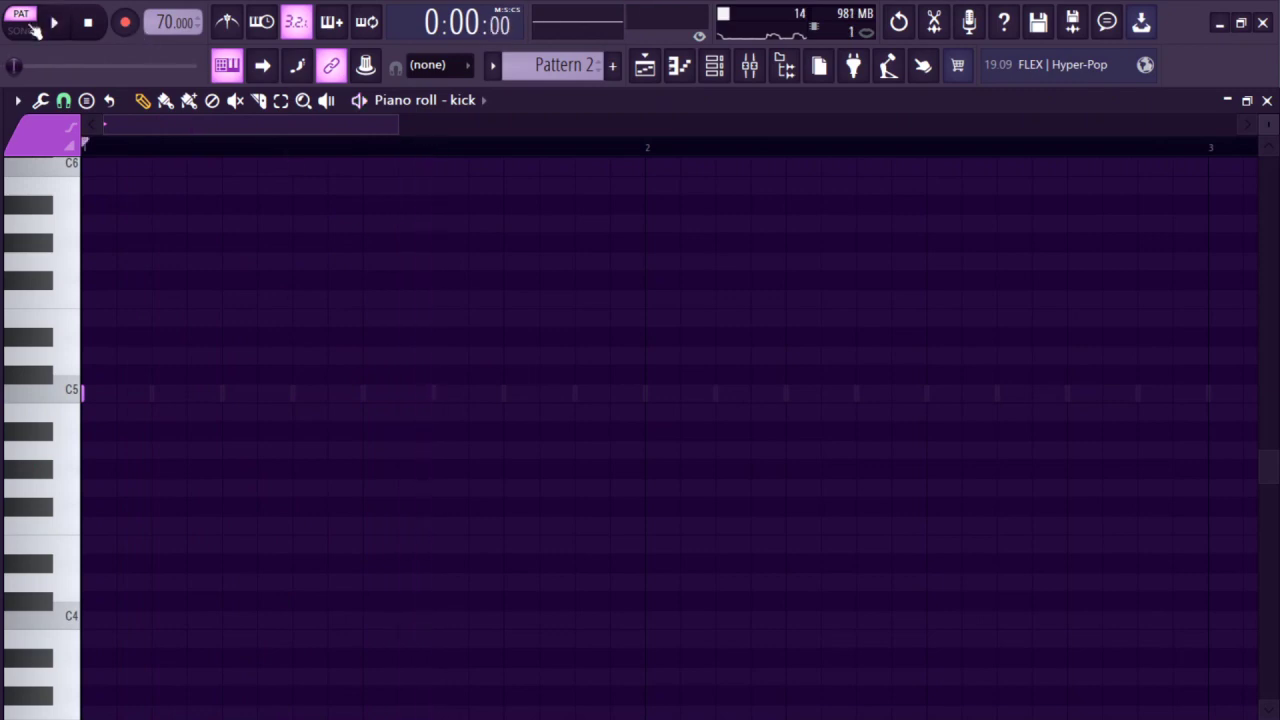
key("l")
- Add a second C5 kick note just after the off-beat of bar 1's fourth beat, checking its timing against playback
key("space")
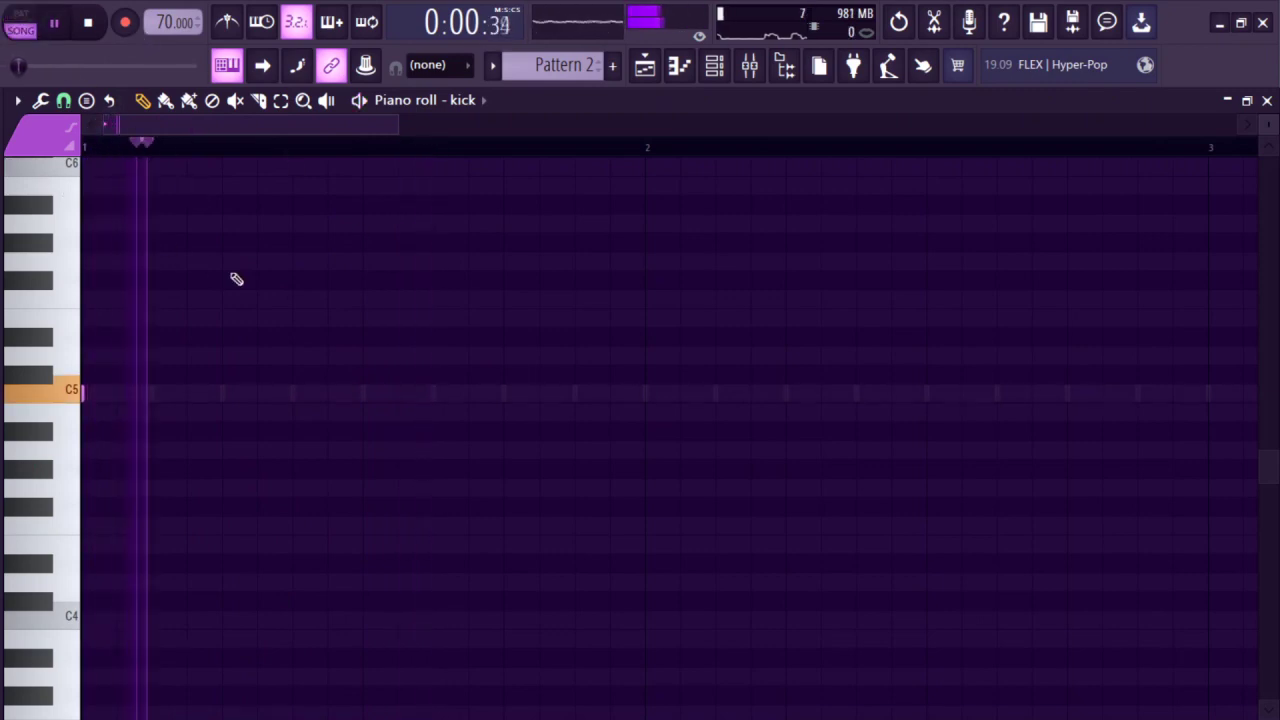
left_click(503, 392)
key("space")
left_click_drag(503, 392, 586, 429)
key("space")
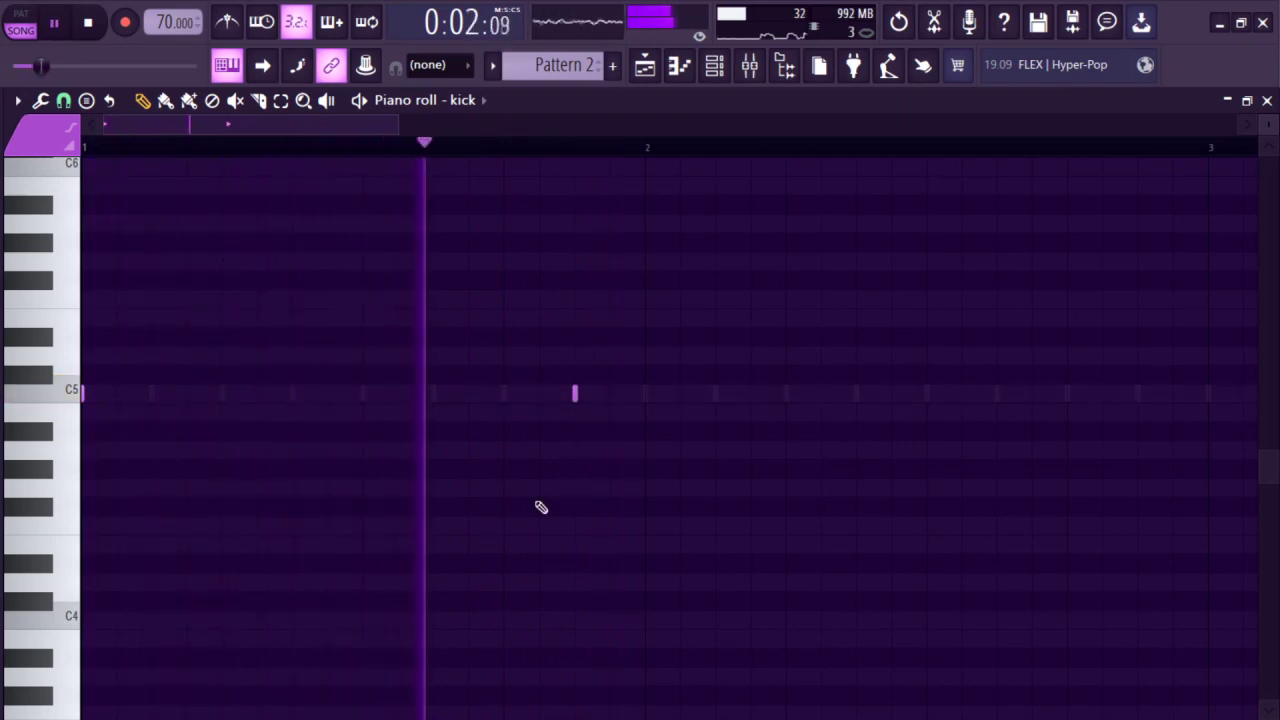
key("space")
left_click_drag(574, 394, 591, 394)
key("space")
scroll(518, 463, "down", 2)
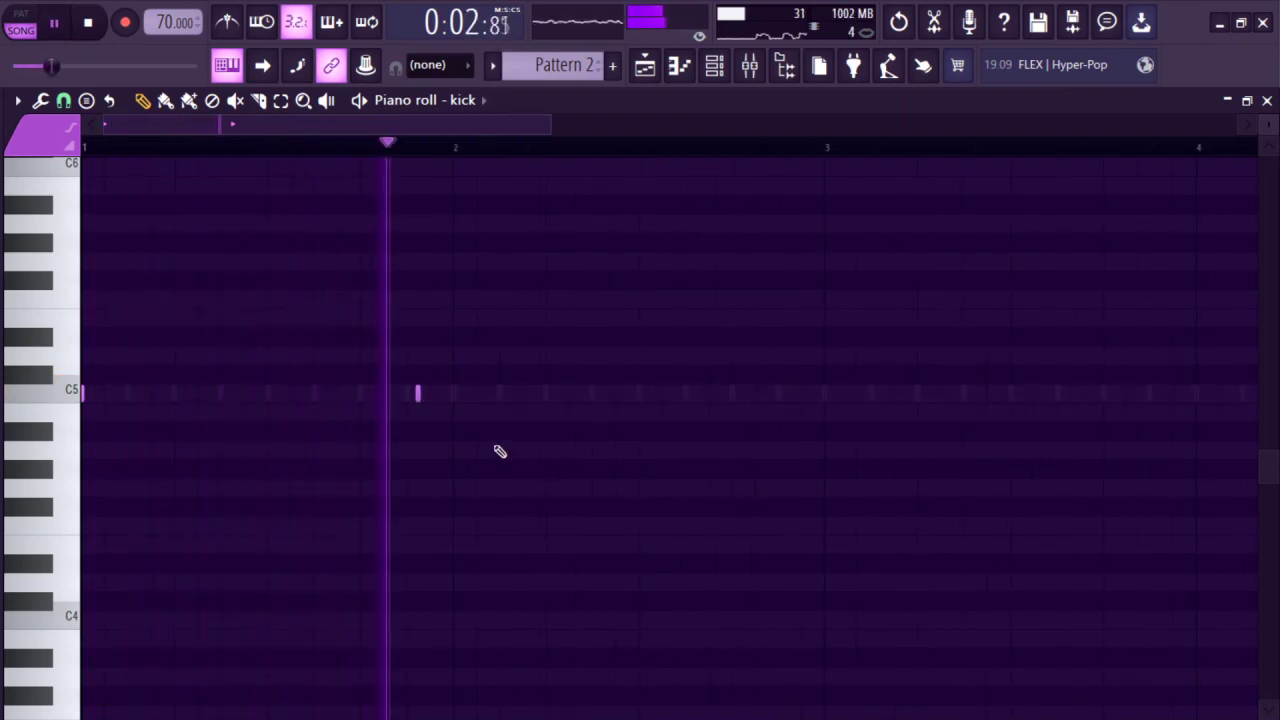
key("space")
- Add a C5 kick note on the first beat of bar 2 and play the arrangement
left_click(452, 393)
key("space")
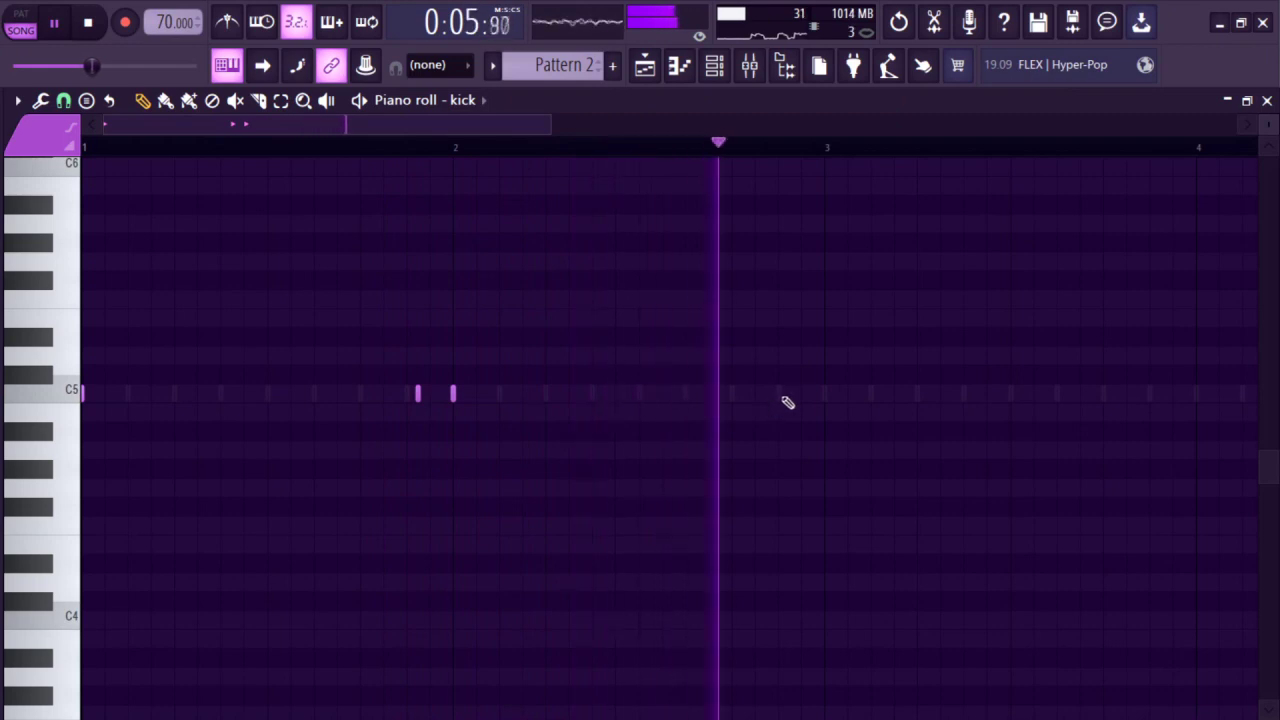
key("space")
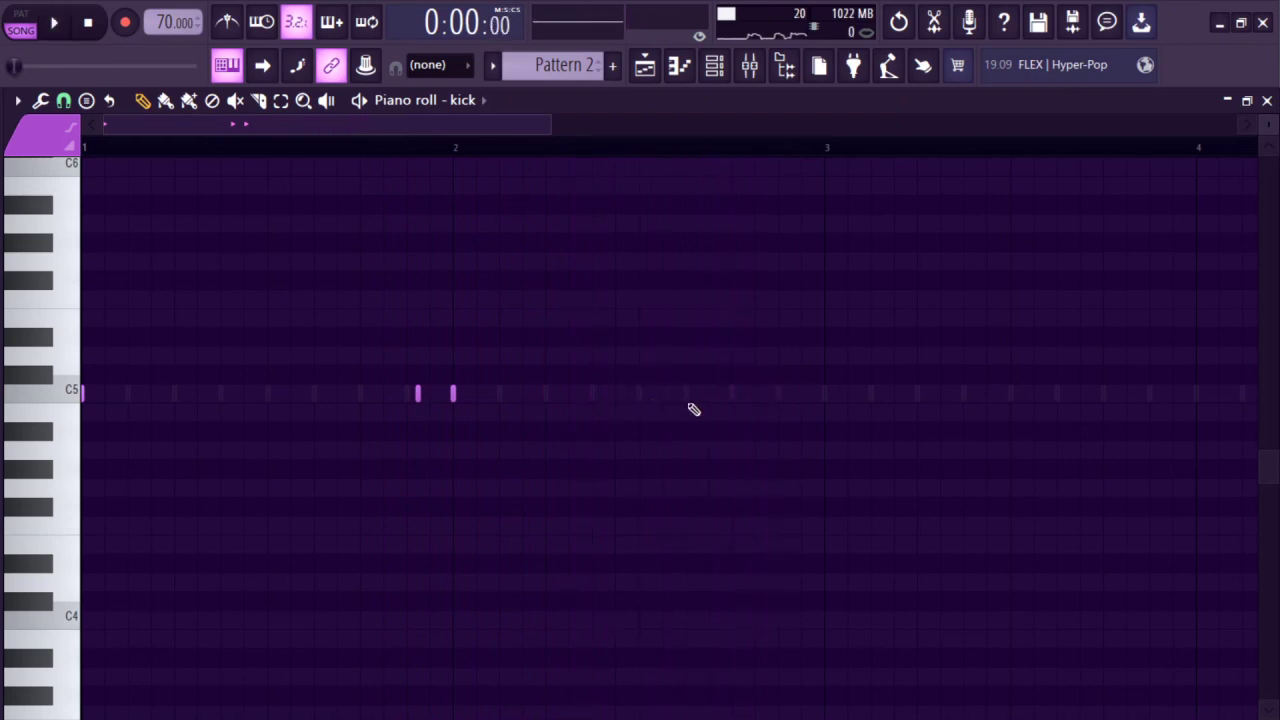
- Try an extra kick note in the middle of bar 2 with that bar's first kick moved an eighth note later
scroll(640, 410, "down", 2)
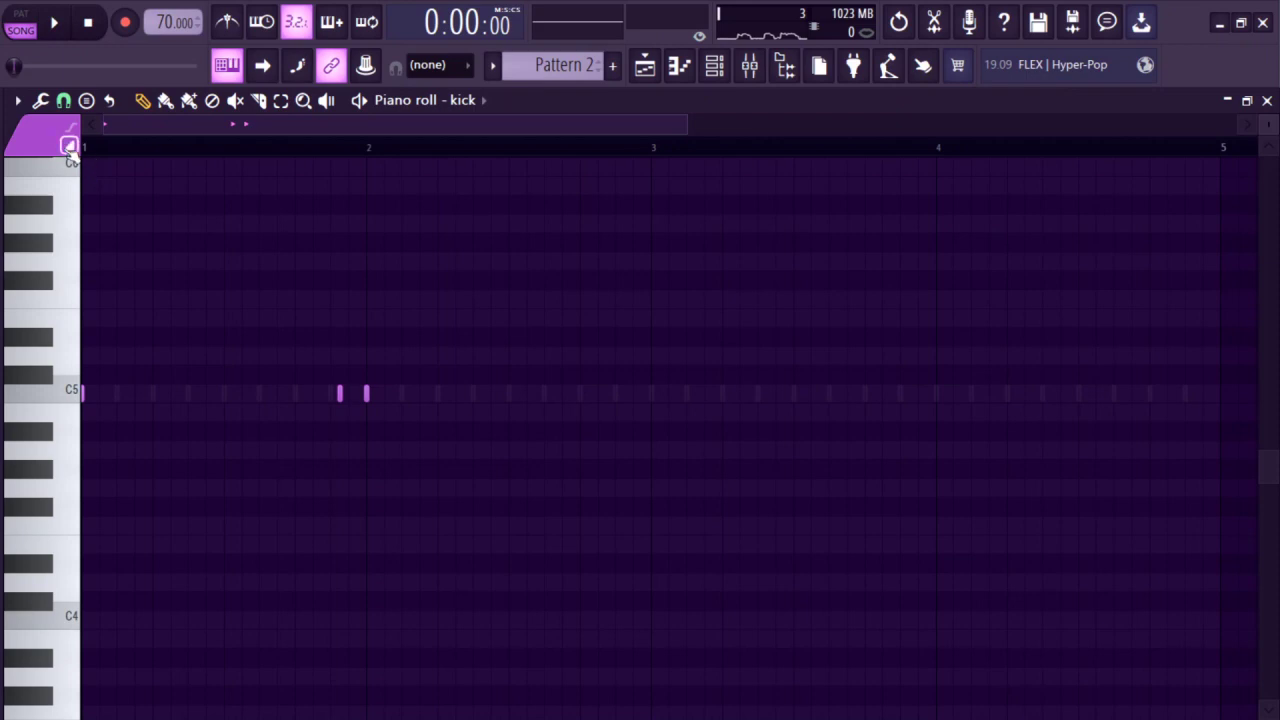
key("space")
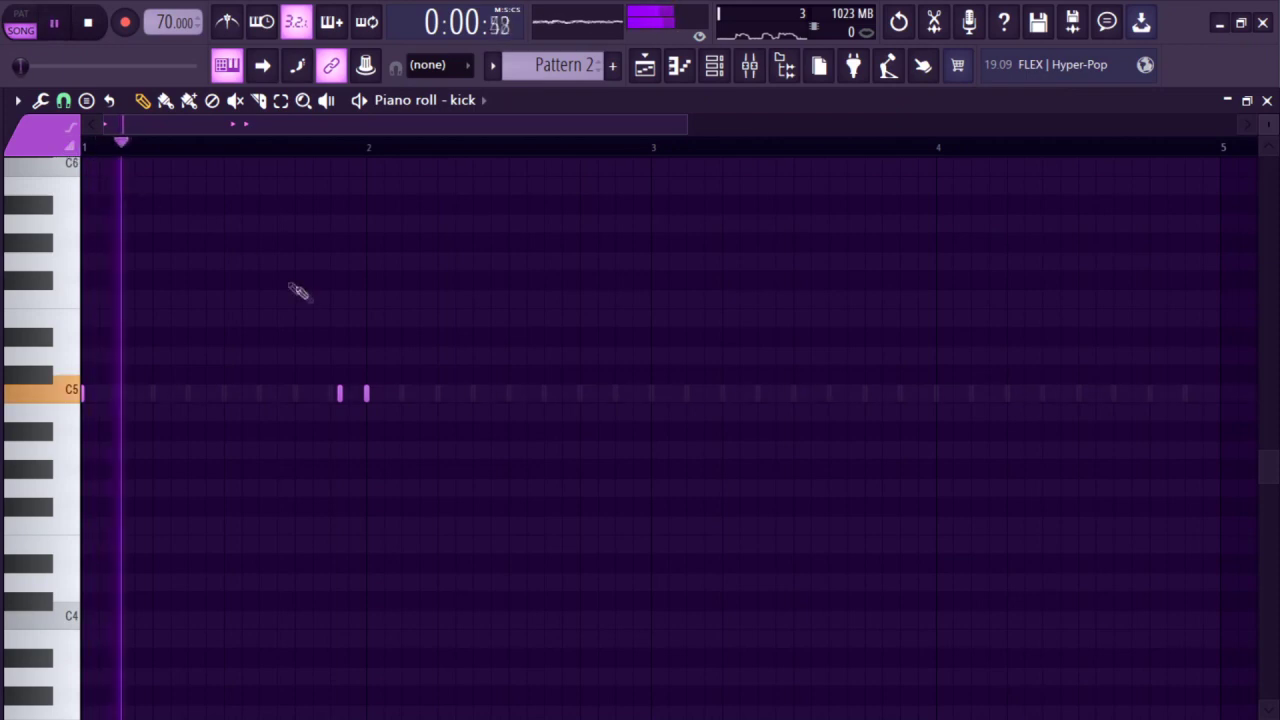
left_click(473, 394)
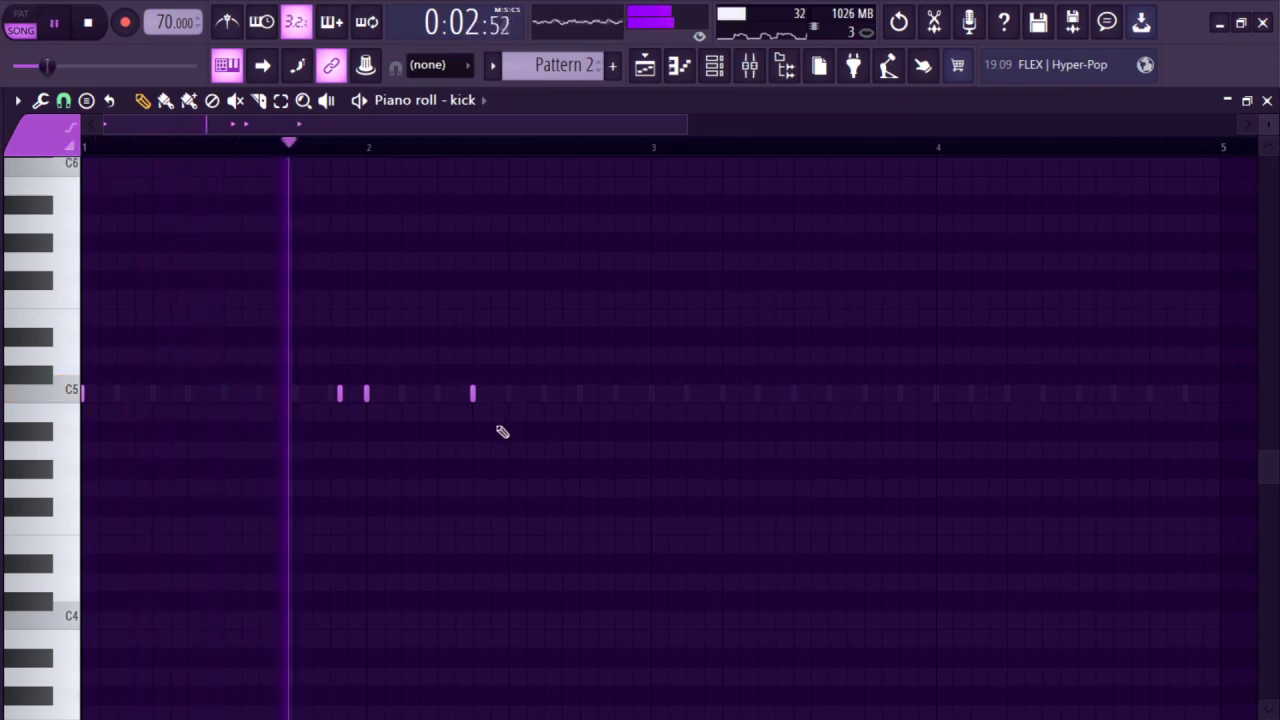
key("space")
left_click_drag(366, 394, 400, 403)
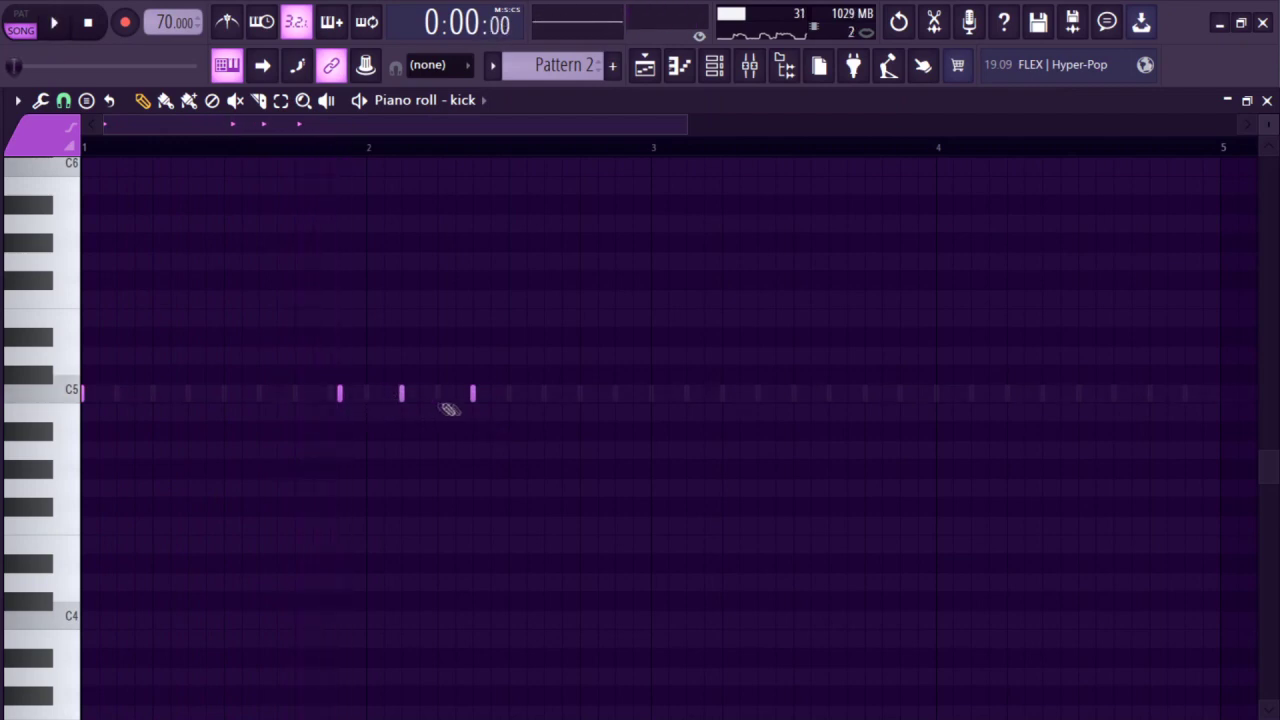
right_click(472, 396)
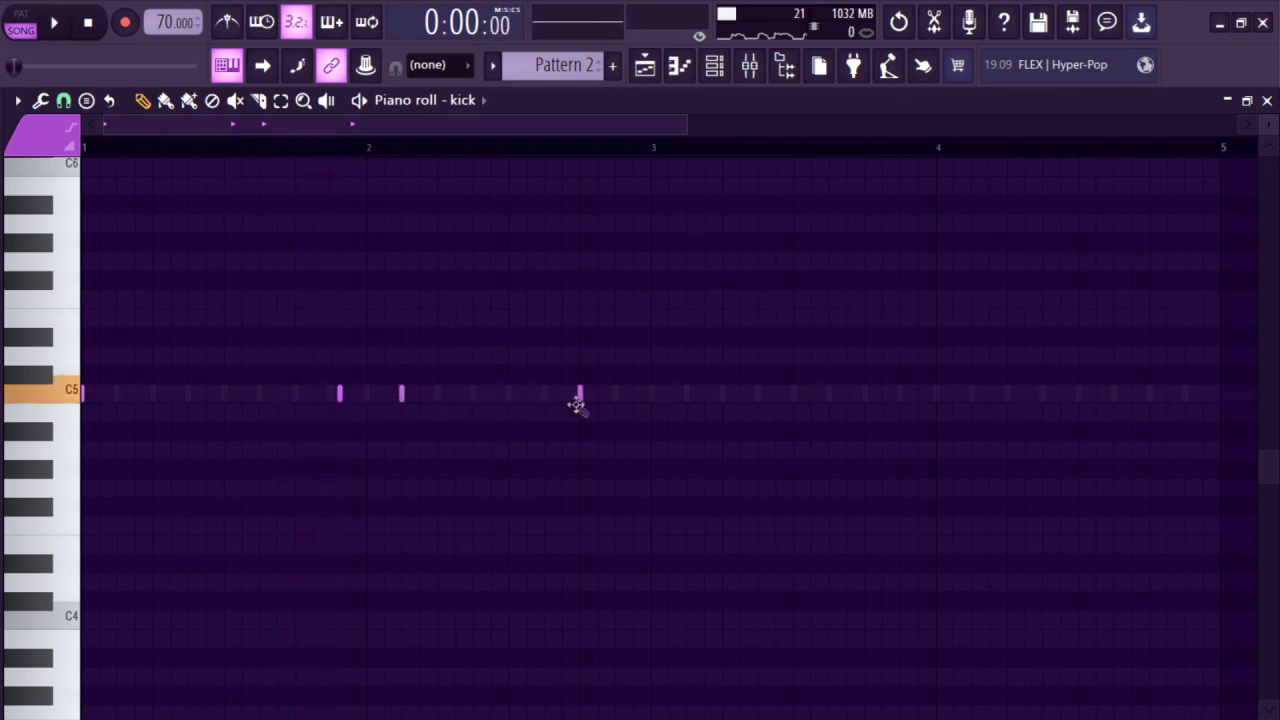
- Try duplicating bar 1's kick notes into bar 2, play the result, and move the early bar 2 kick back to beat 1
left_click_drag(373, 147, 90, 150)
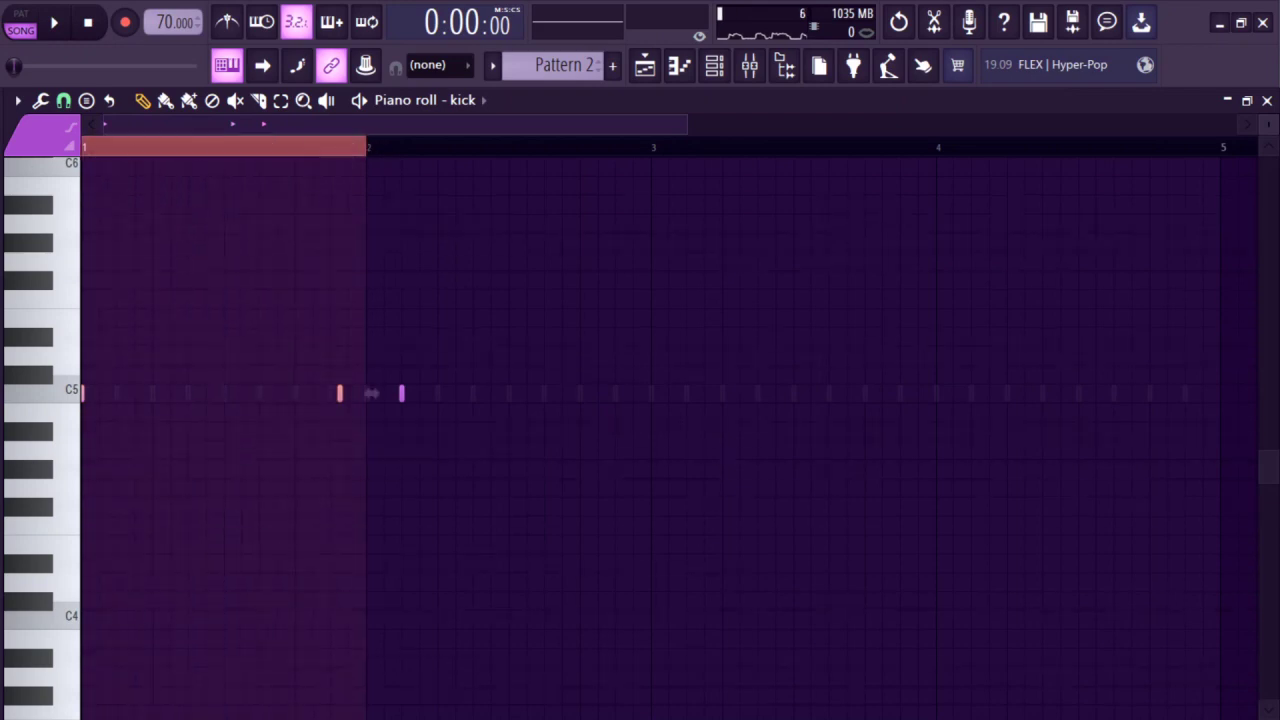
key("ctrl+b")
left_click(383, 153)
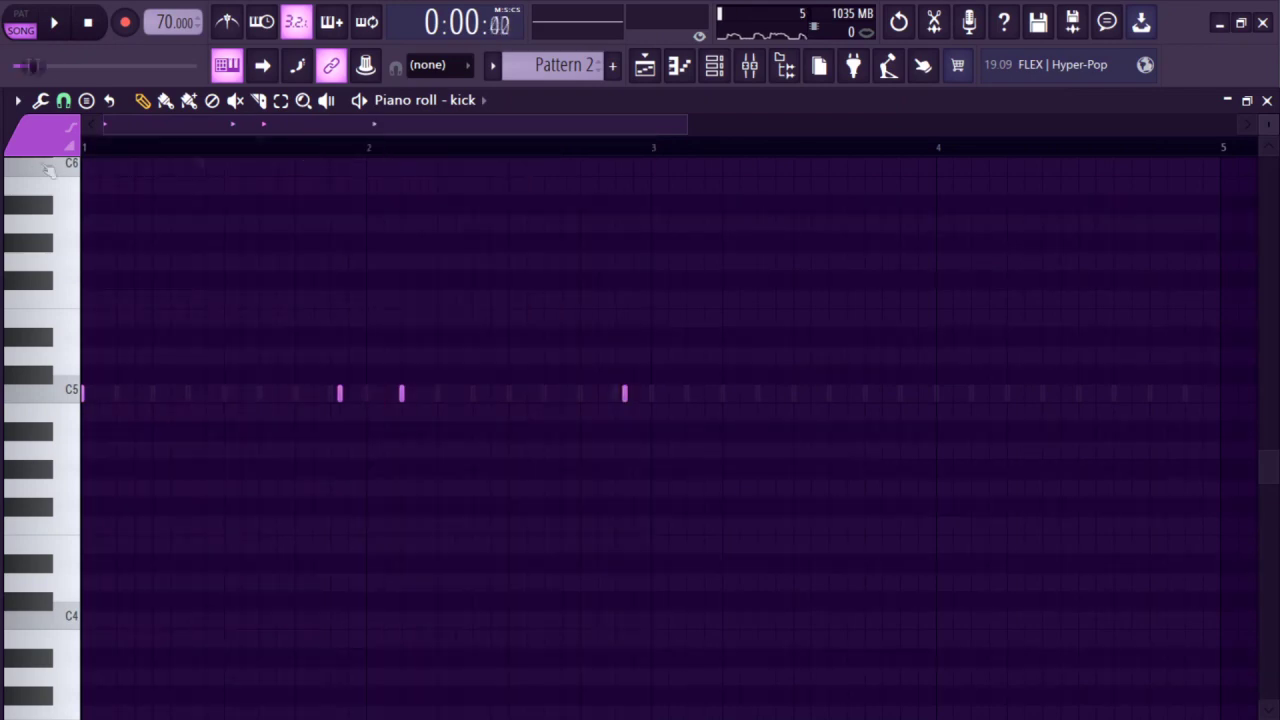
key("space")
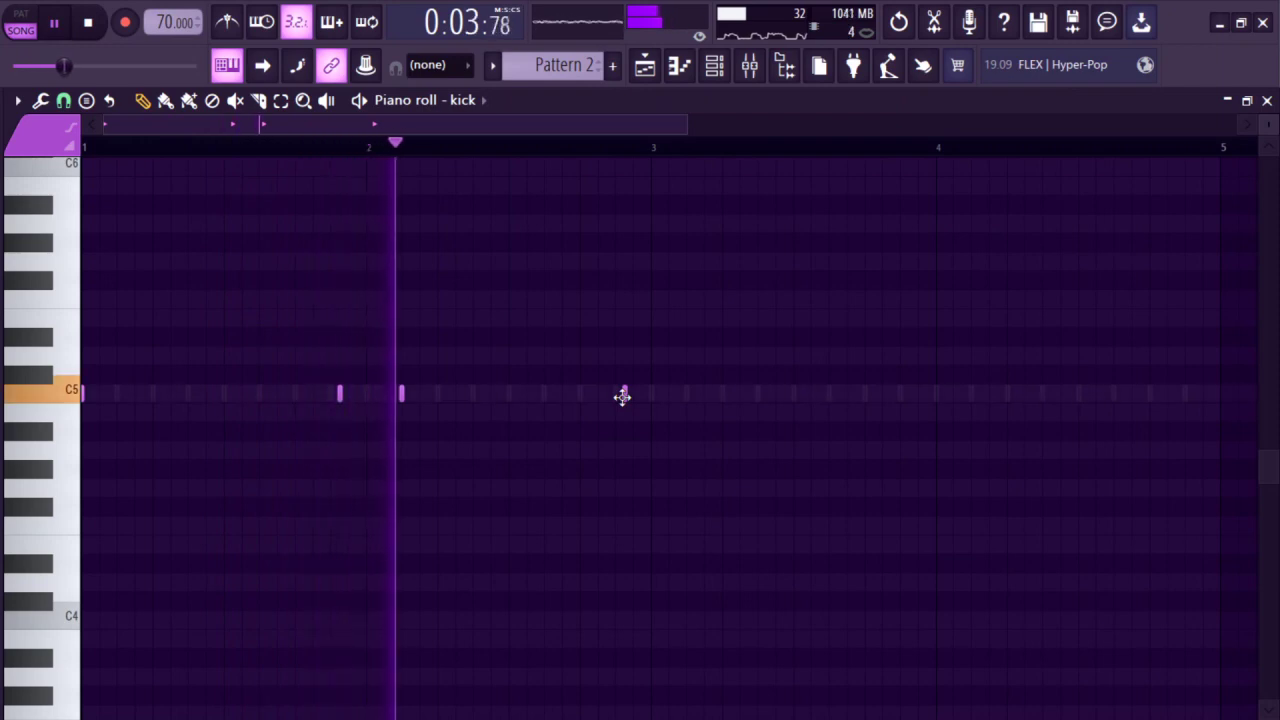
key("space")
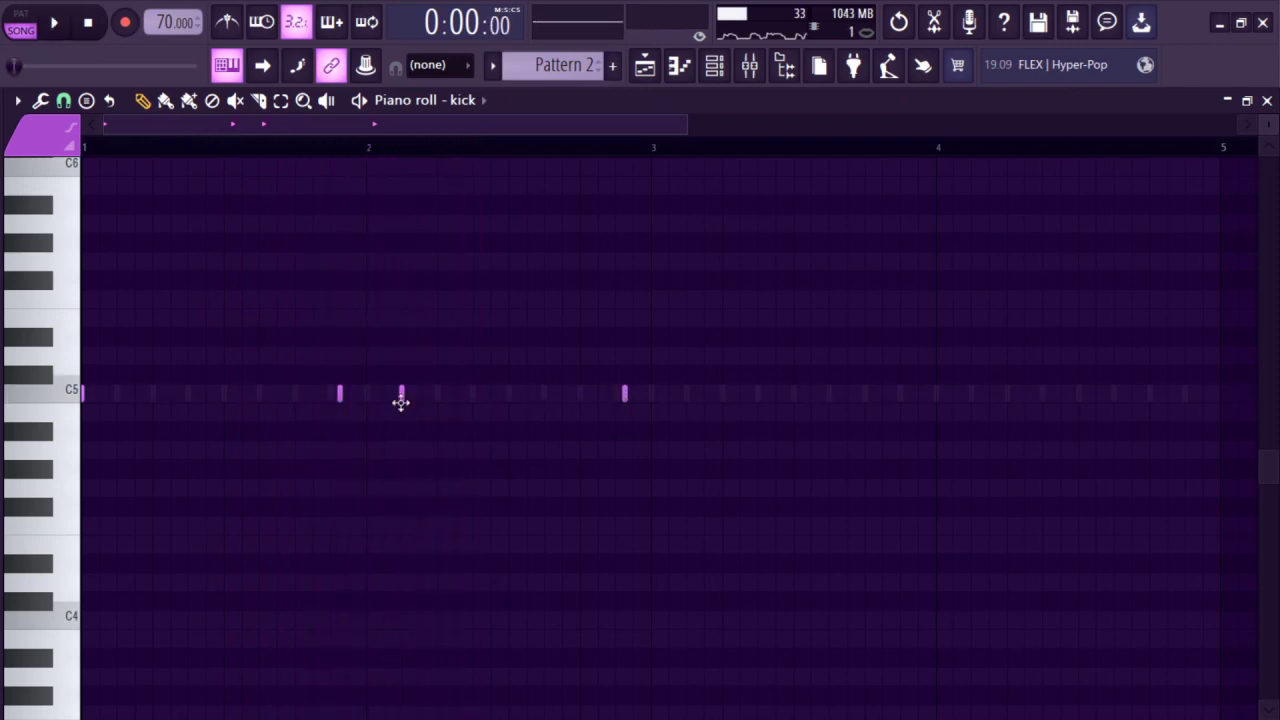
left_click(401, 402)
left_click_drag(391, 401, 368, 404)
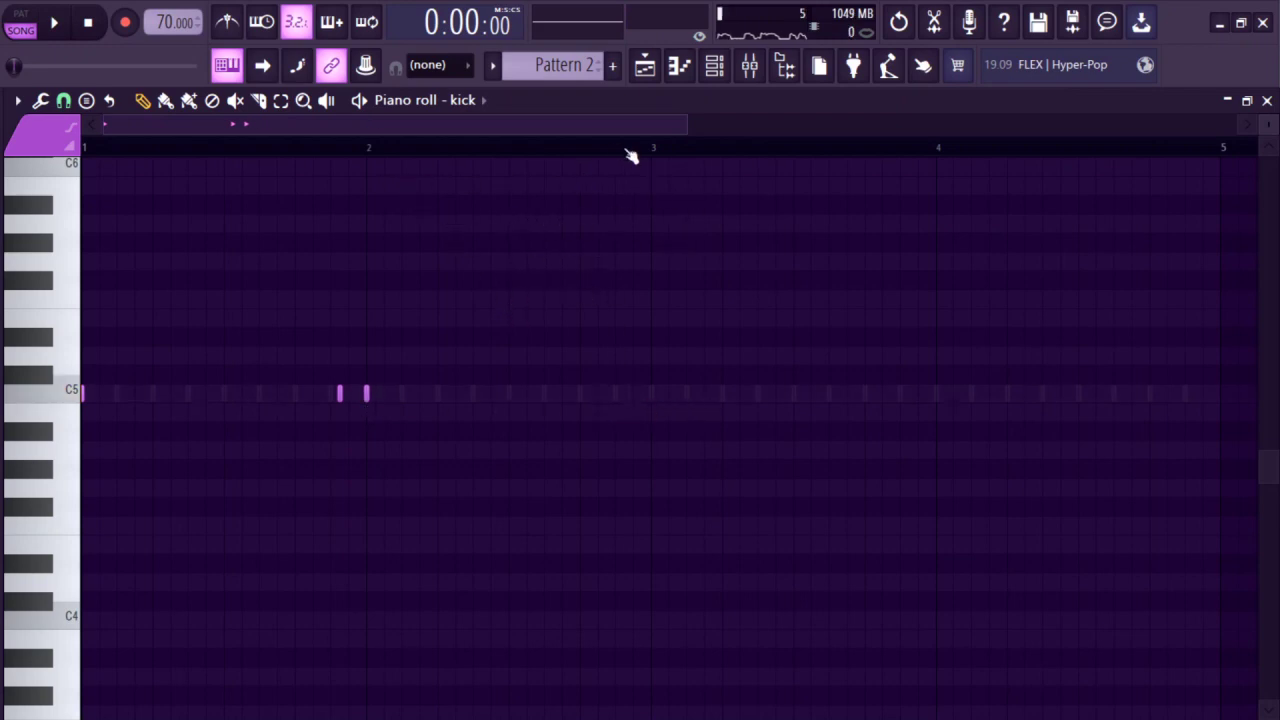
- Add C5 kick notes within bar 2's third beat and on bar 3's second eighth note, and play the arrangement
left_click(686, 393)
left_click(550, 393)
key("space")
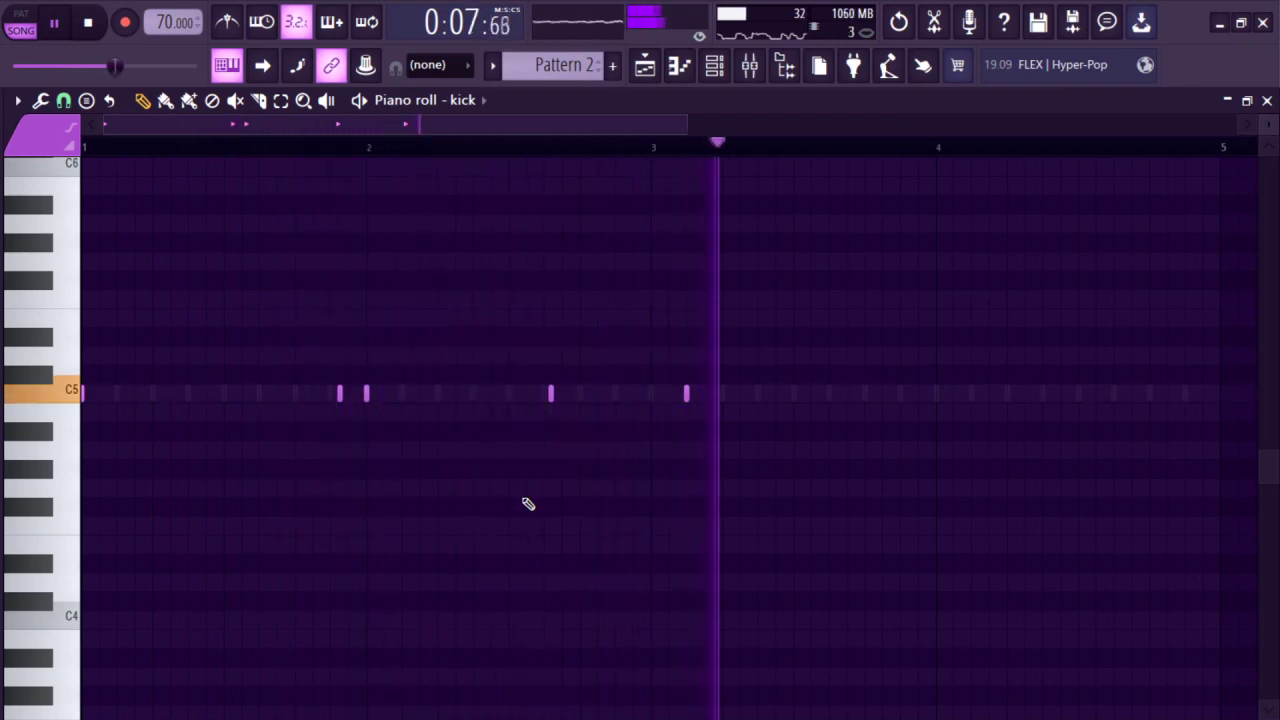
key("space")
- Duplicate the kick notes of bars 1 and 2, except the first, into bars 3 and 4
left_click_drag(655, 149, 25, 185)
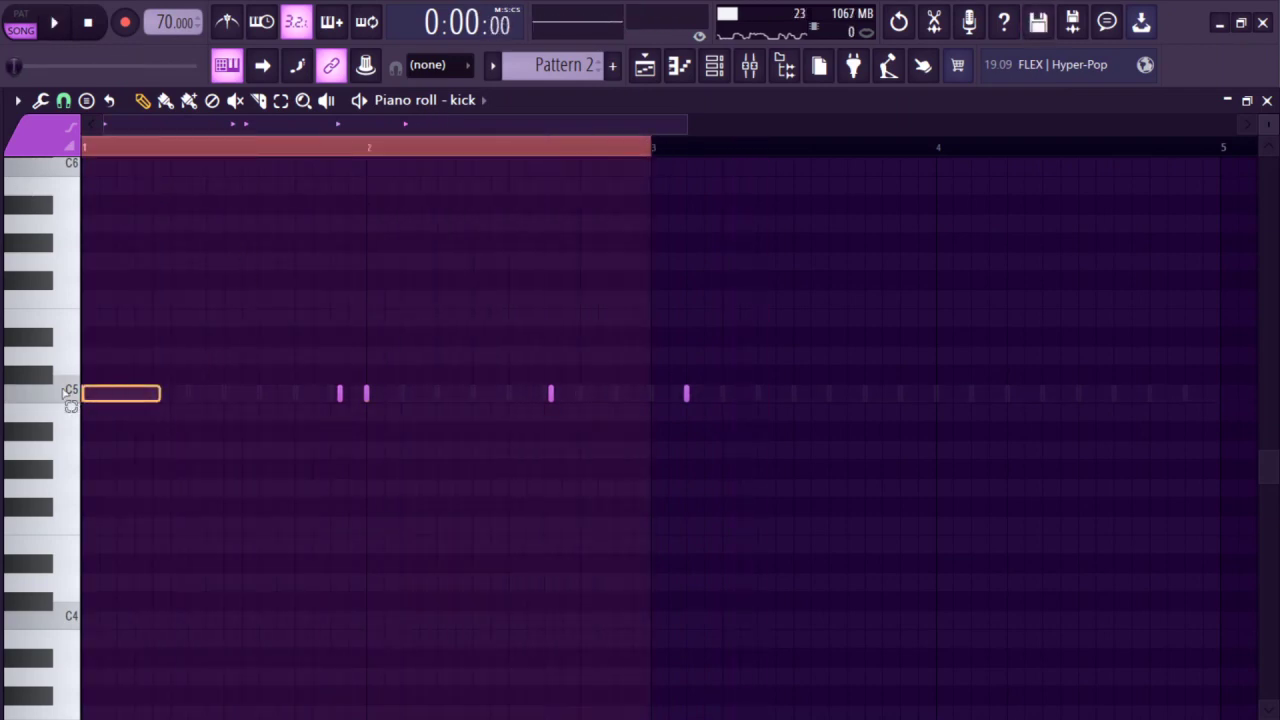
left_click_drag(224, 387, 563, 434)
key("ctrl+b")
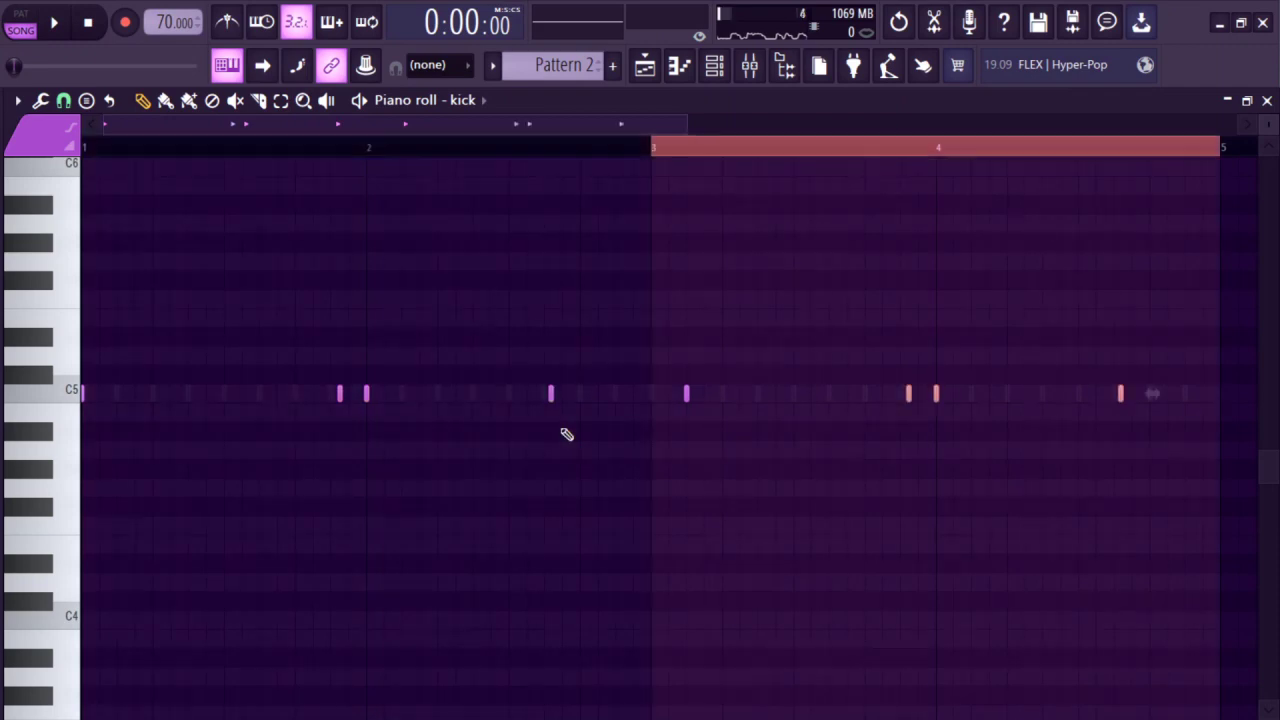
left_click(664, 149)
- Play the arrangement from the start to hear the full four-bar kick pattern
key("space")
key("space")
left_click_drag(264, 150, 70, 160)
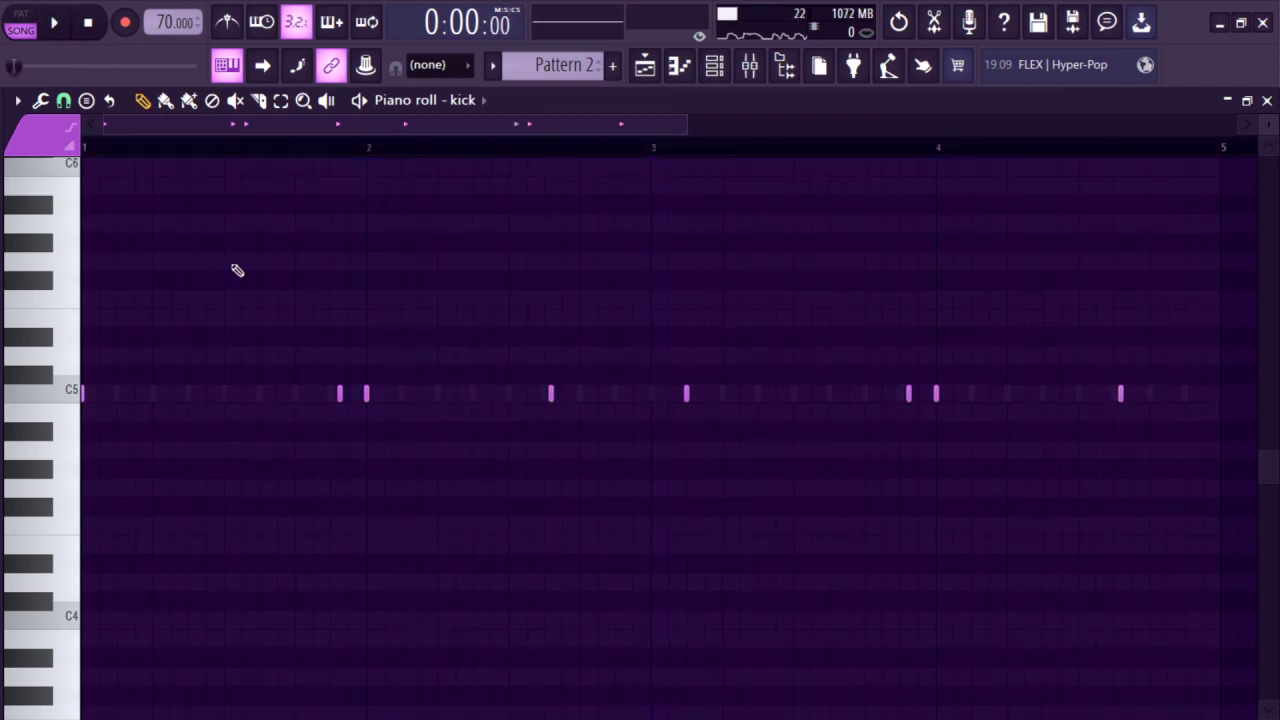
key("space")
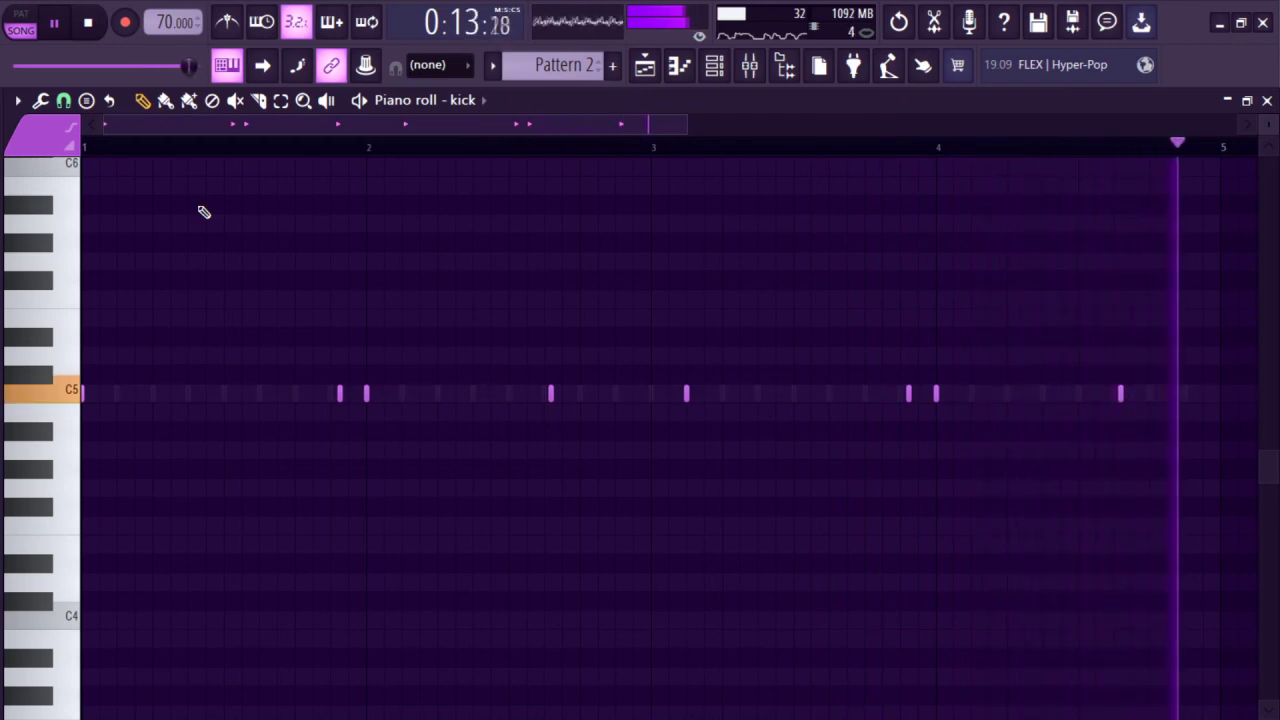
key("space")
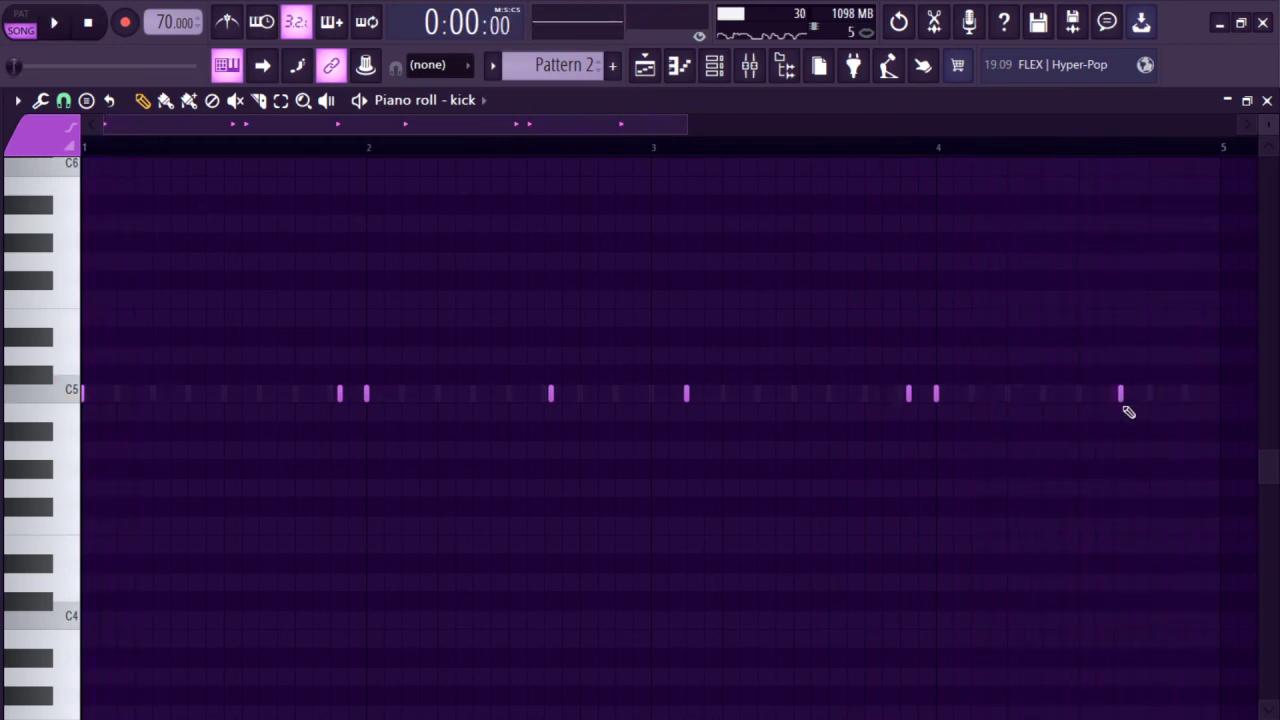
- Try an extra C5 kick note near the end of bar 4 and play from that bar's third beat
left_click(1205, 393)
scroll(540, 270, "down", 3, "ctrl")
scroll(778, 243, "up", 3, "ctrl")
left_click(648, 155)
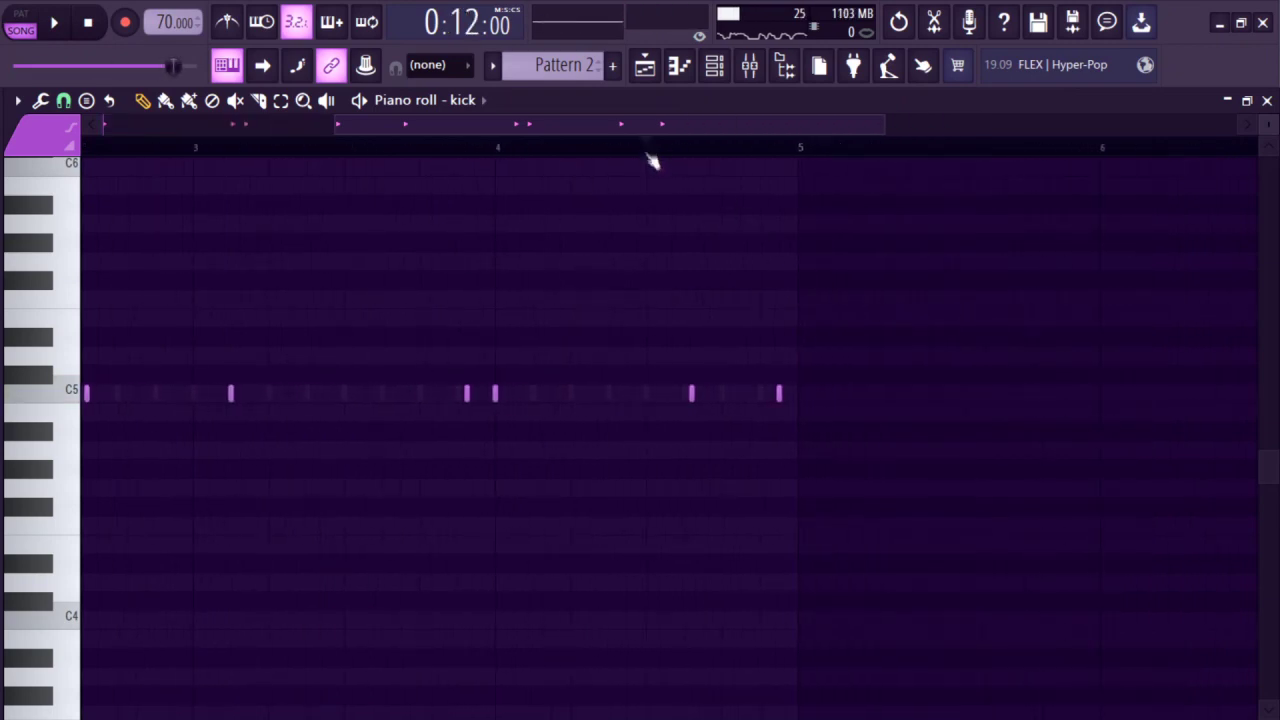
key("space")
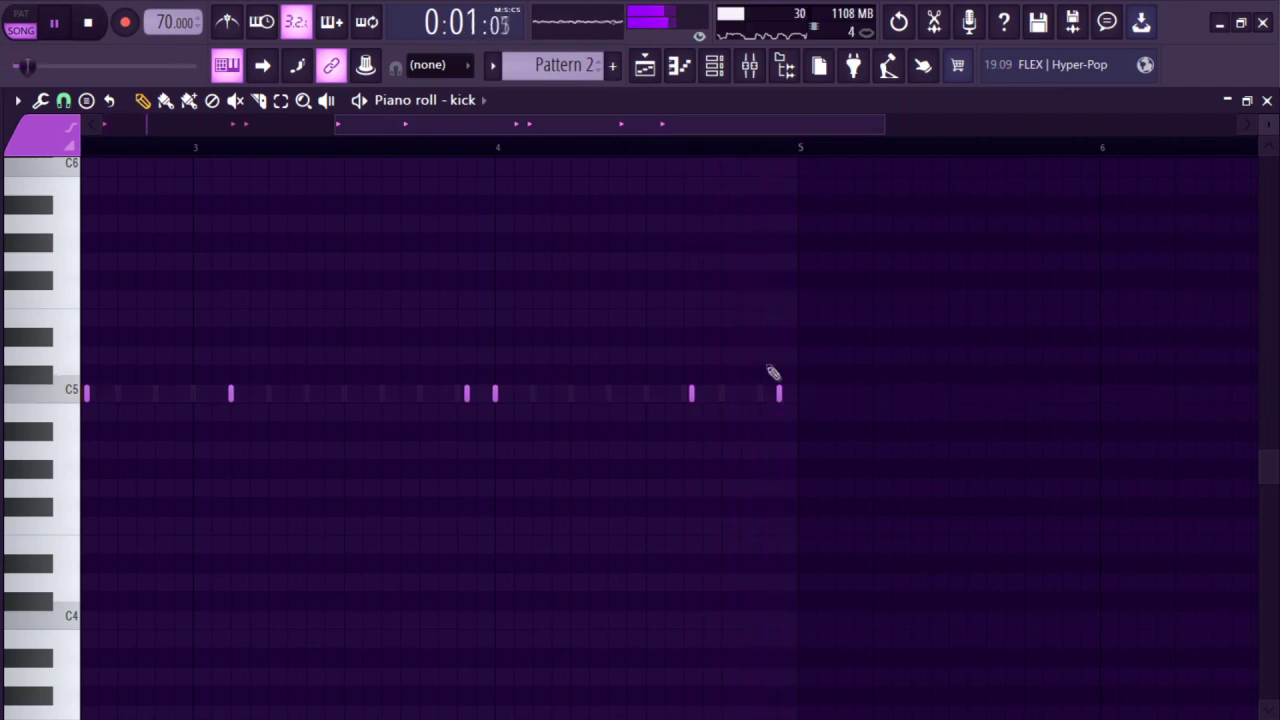
- Shift the extra kick at the end of bar 4 slightly later, replay the loop's end, and delete that note
left_click_drag(778, 391, 789, 394)
left_click(648, 152)
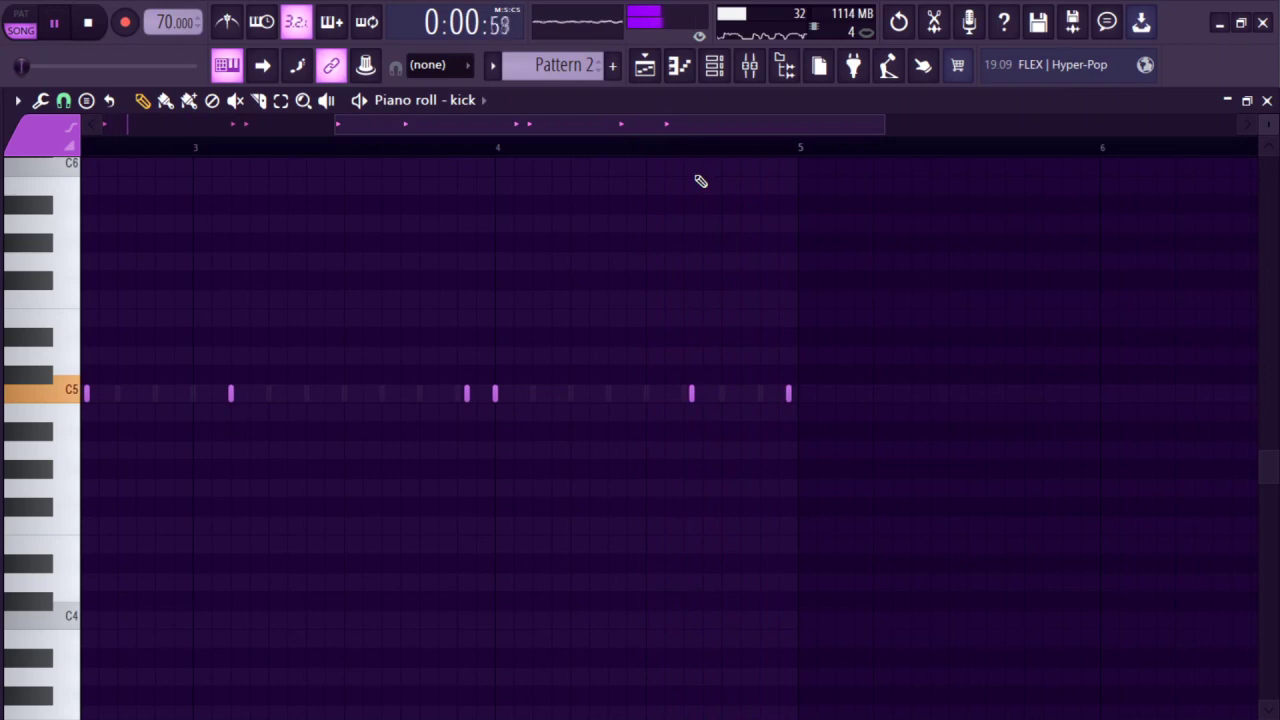
scroll(823, 409, "up", 3)
key("space")
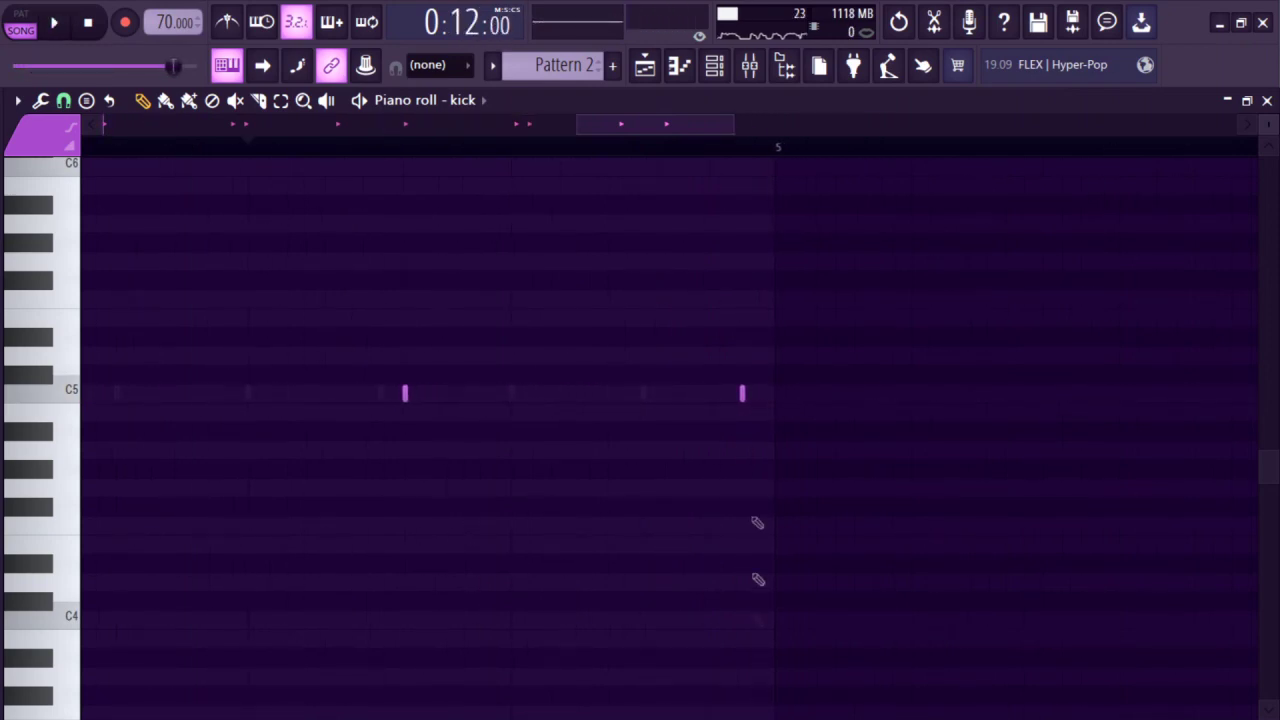
key("space")
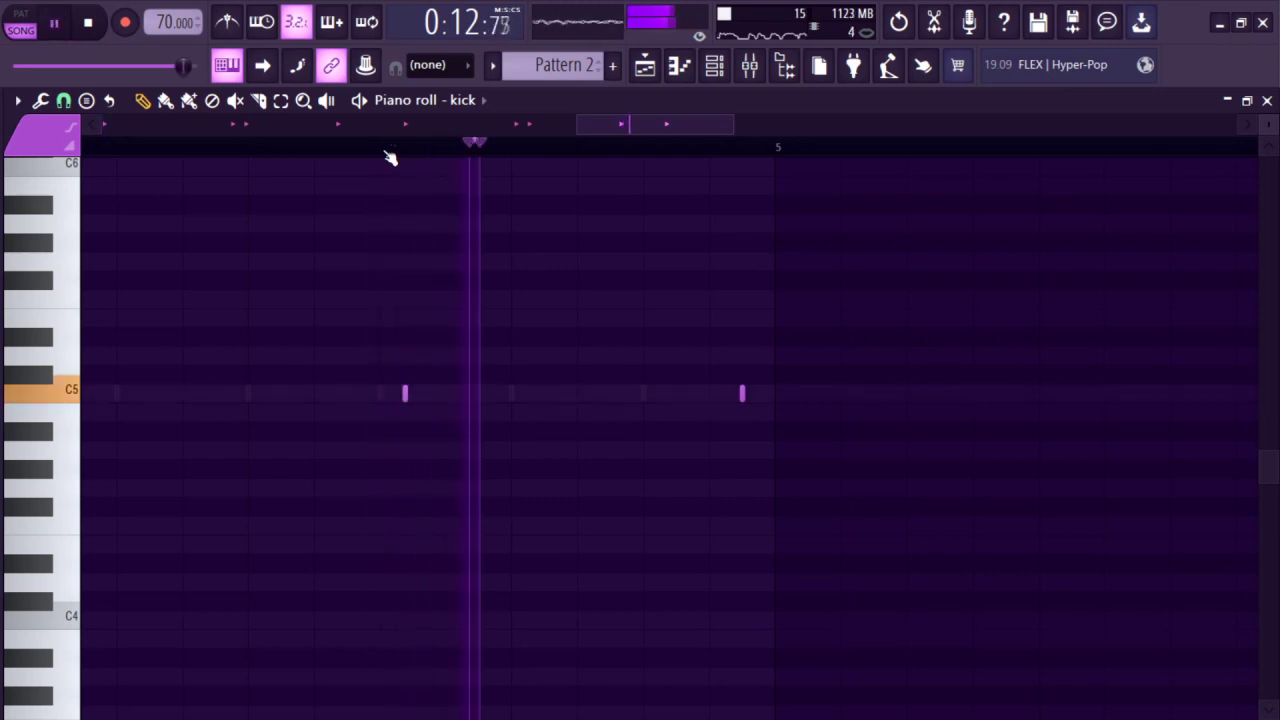
scroll(840, 406, "down", 5)
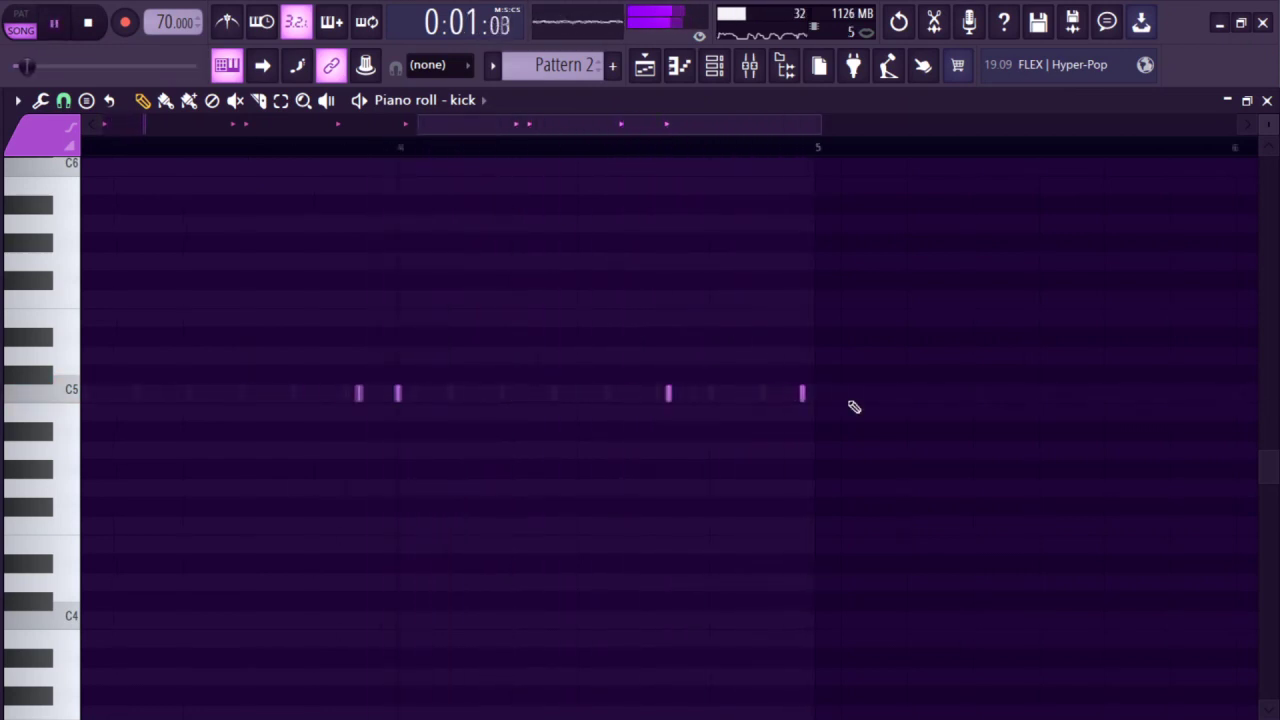
key("space")
right_click(816, 393)
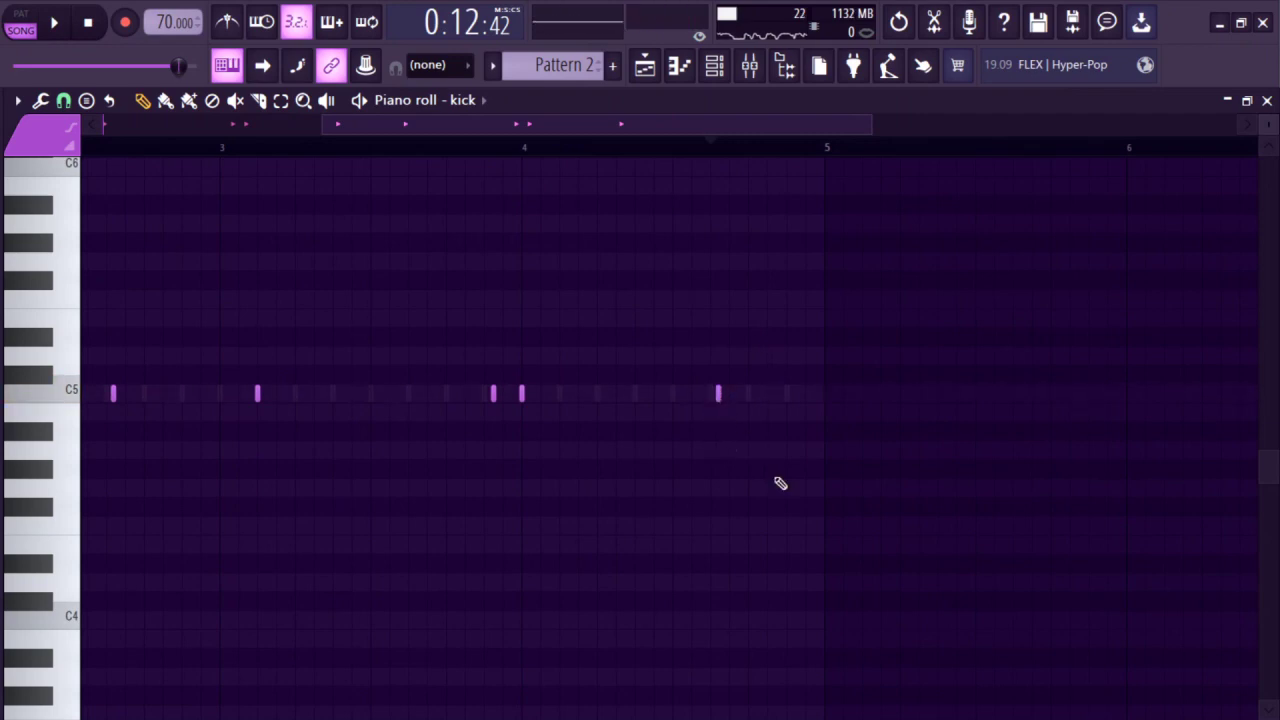
- Close the kick piano roll and the channel rack to return to the playlist
key("F7")
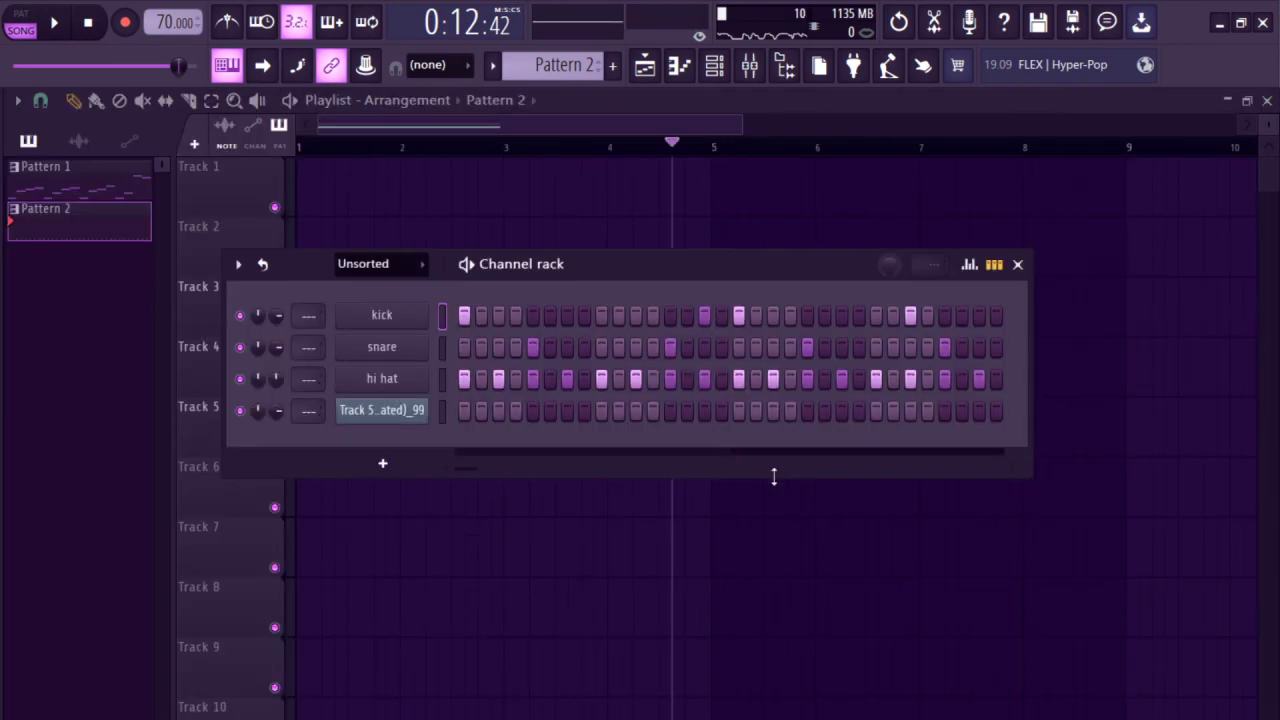
key("F6")
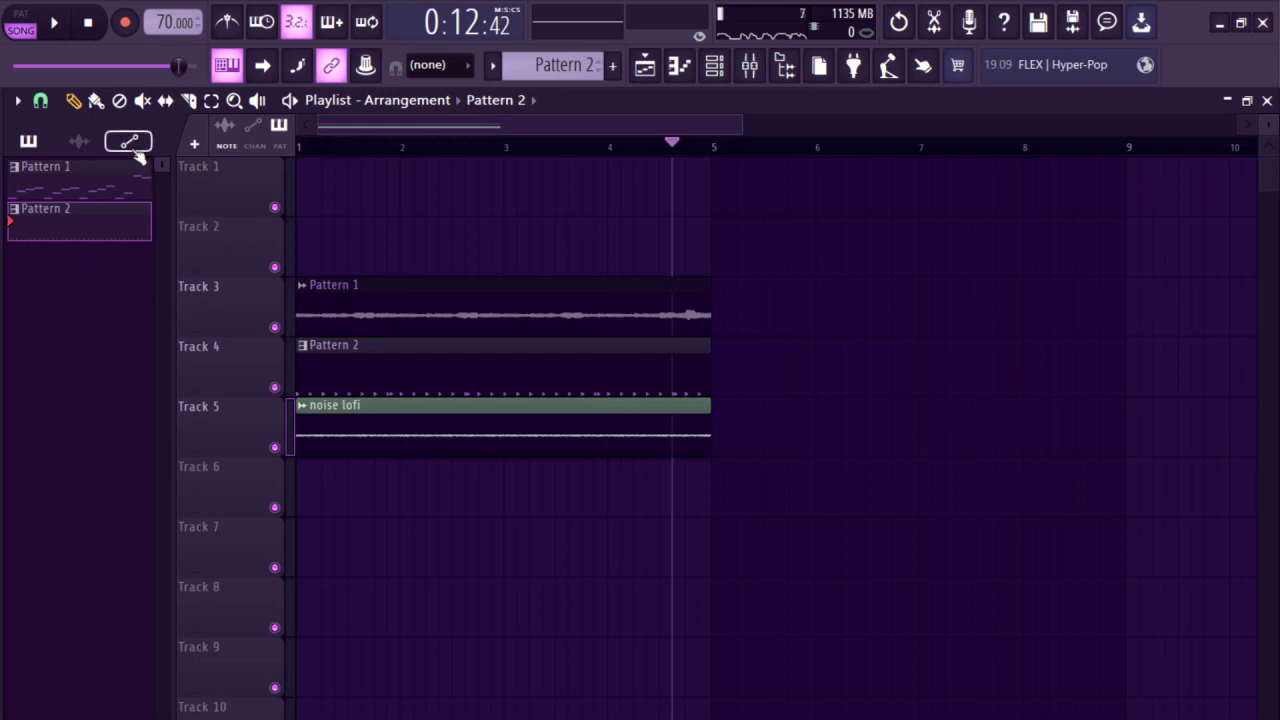
- Route the Pattern 1 mixer track only to the SIDECHAIN track and create an automation clip for the volume of SIDECHAIN's Fruity Balance
left_click(758, 64)
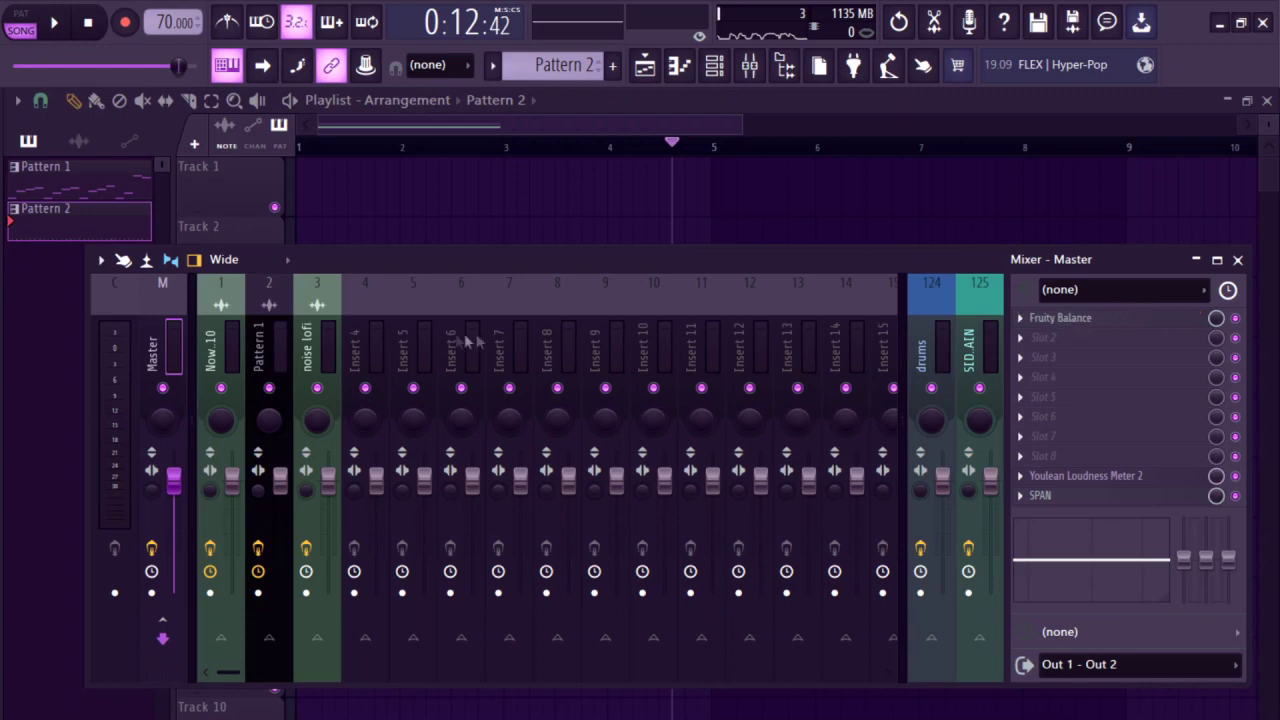
left_click(283, 343)
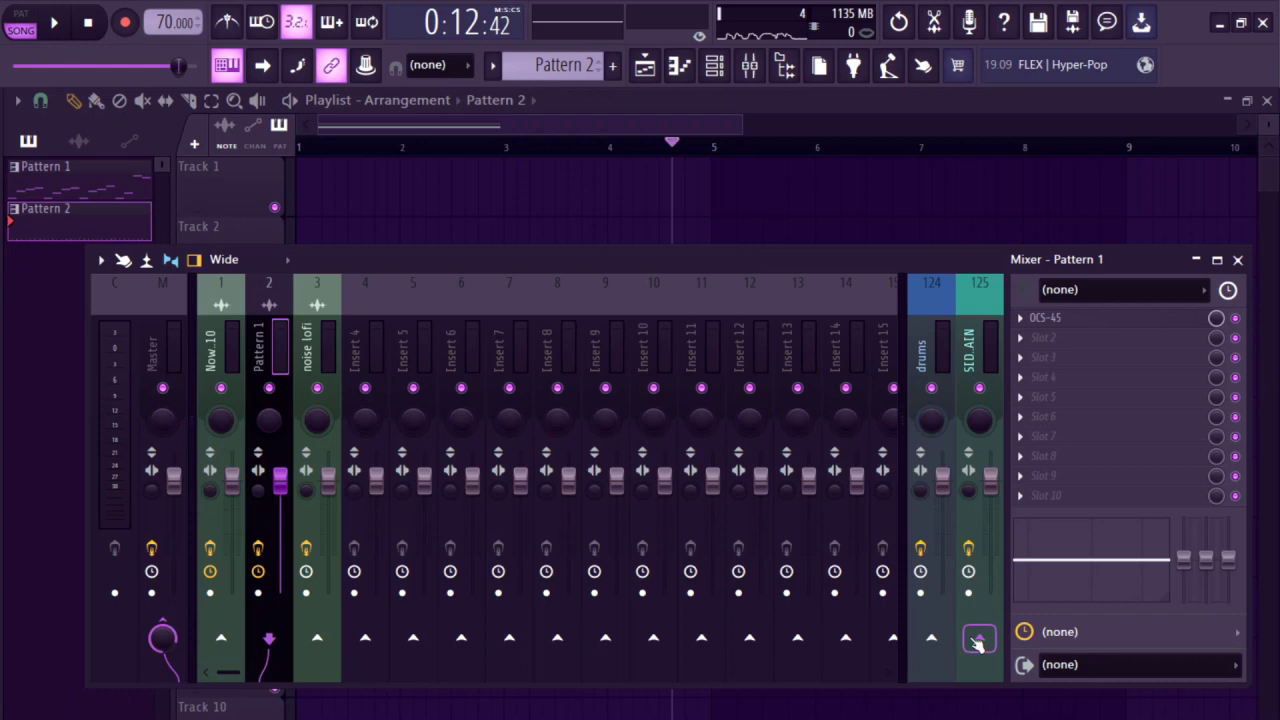
left_click(986, 364)
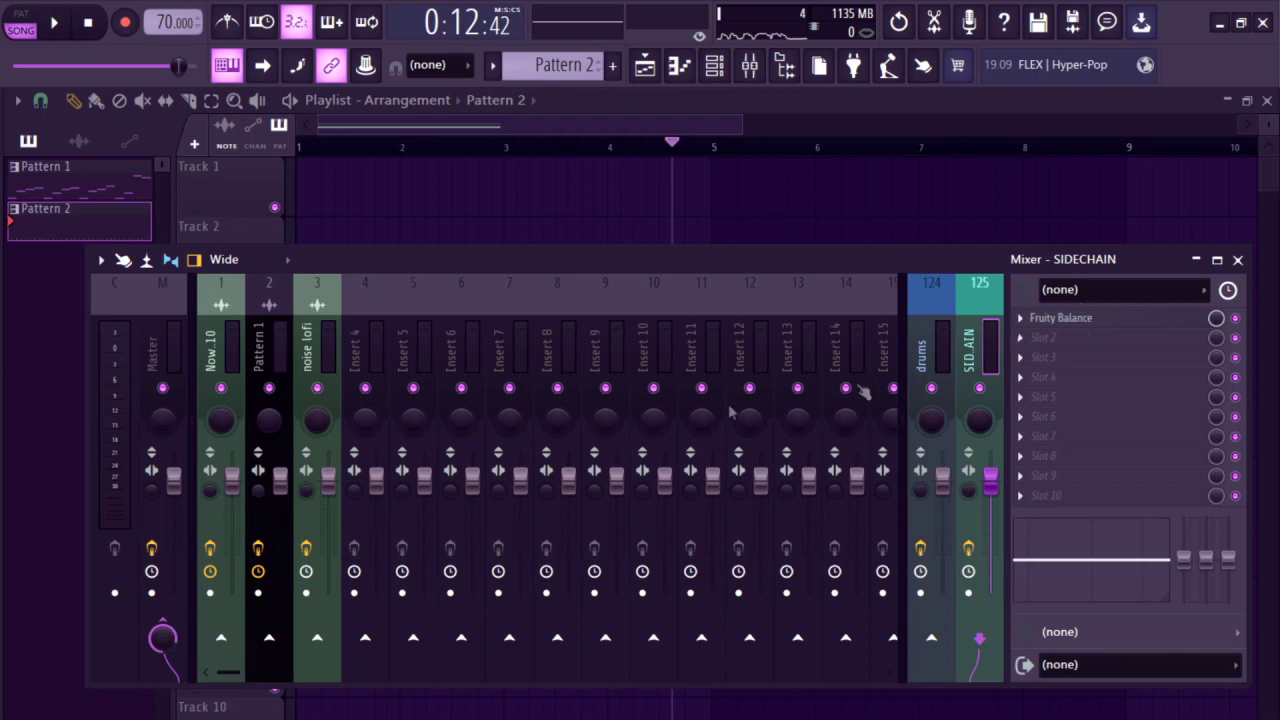
left_click(265, 365)
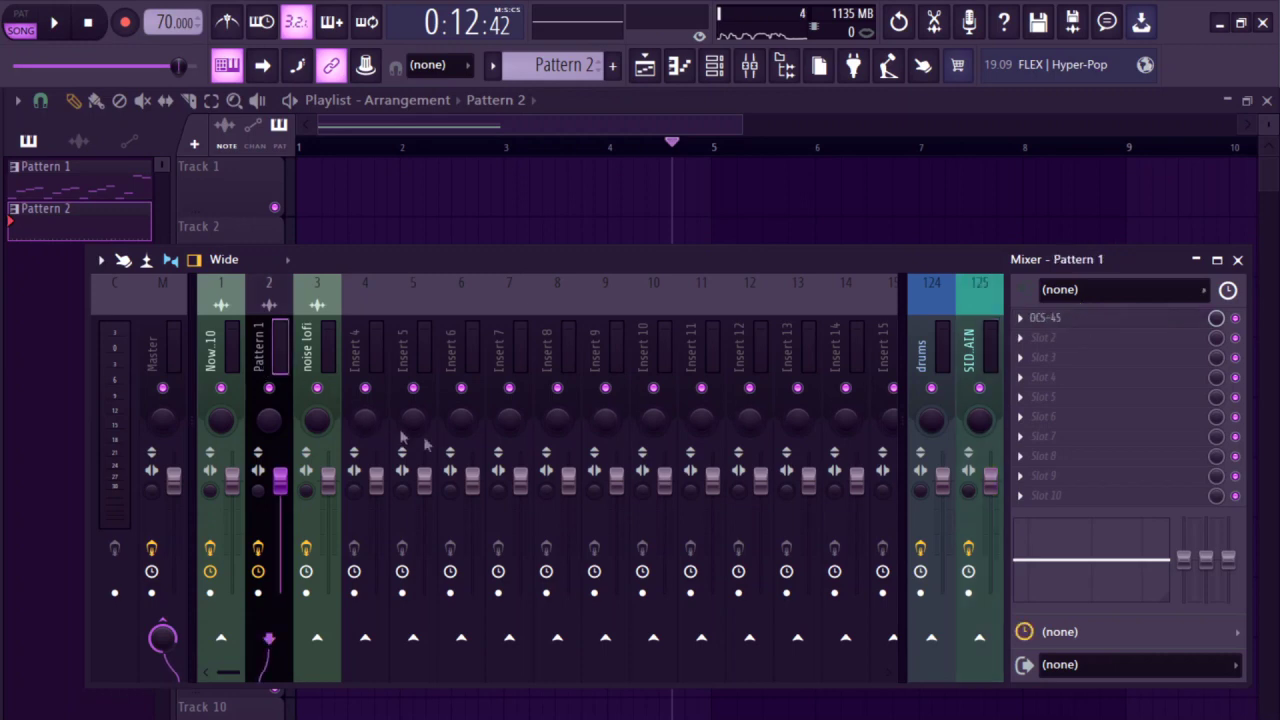
left_click(987, 665)
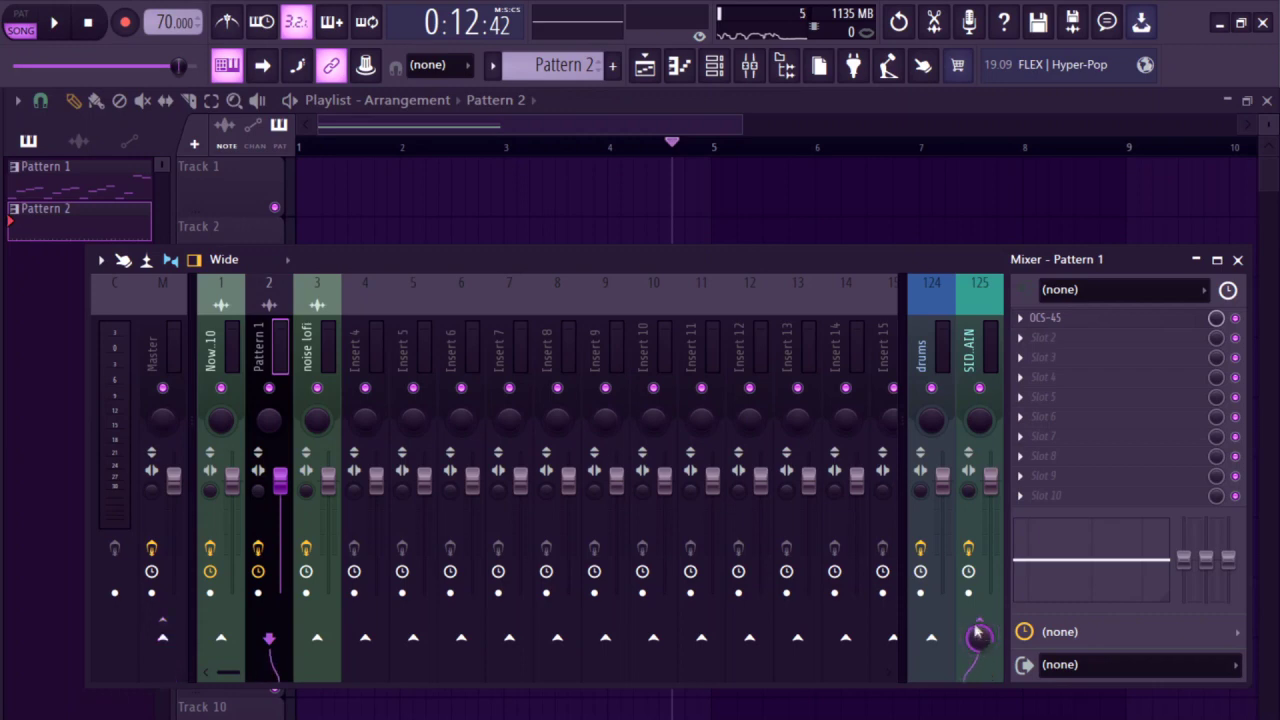
left_click(983, 355)
left_click(1068, 318)
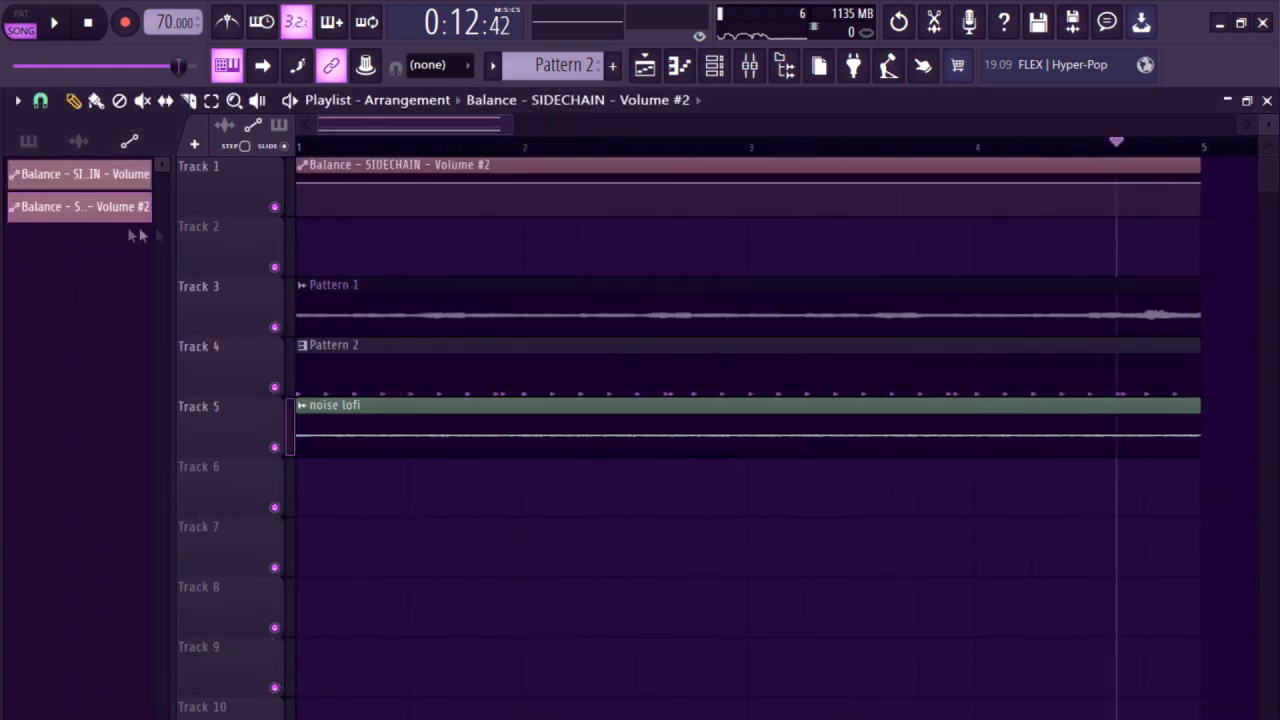
- Place the existing Balance - SIDECHAIN - Volume clip at the start of Track 2 and delete the Volume #2 clip from Track 1
left_click(100, 175)
left_click(338, 252)
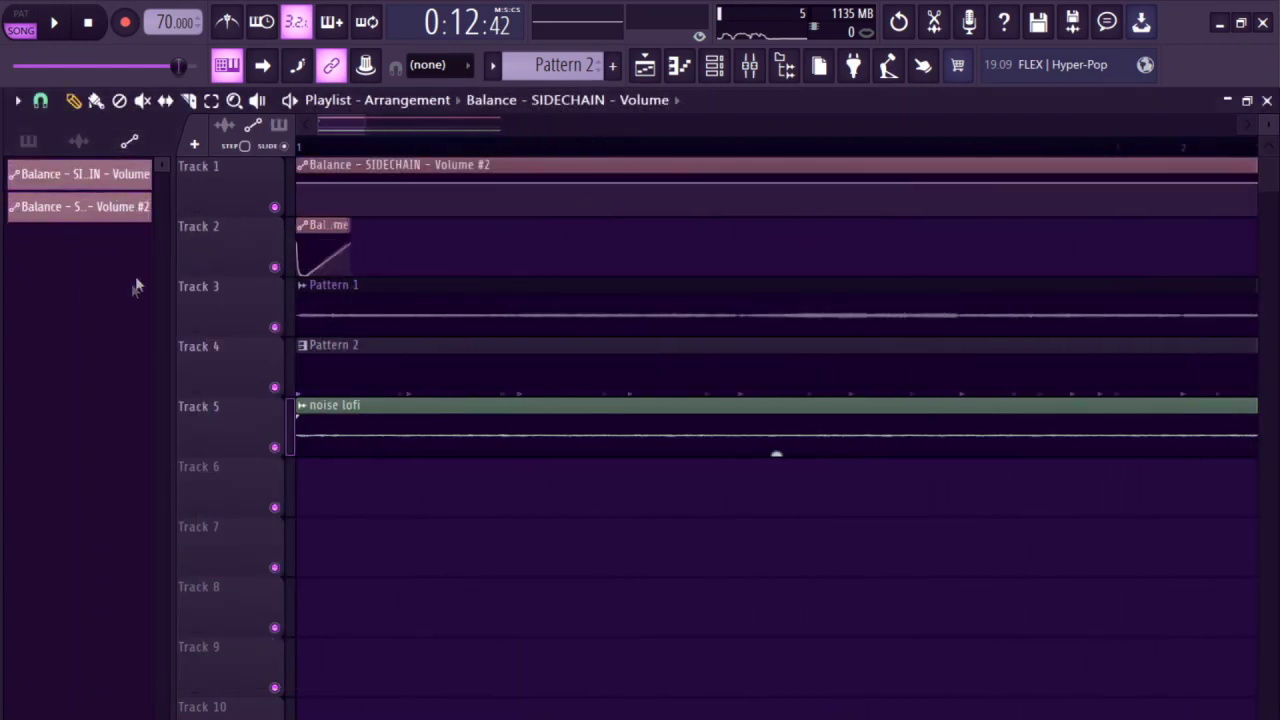
right_click(437, 197)
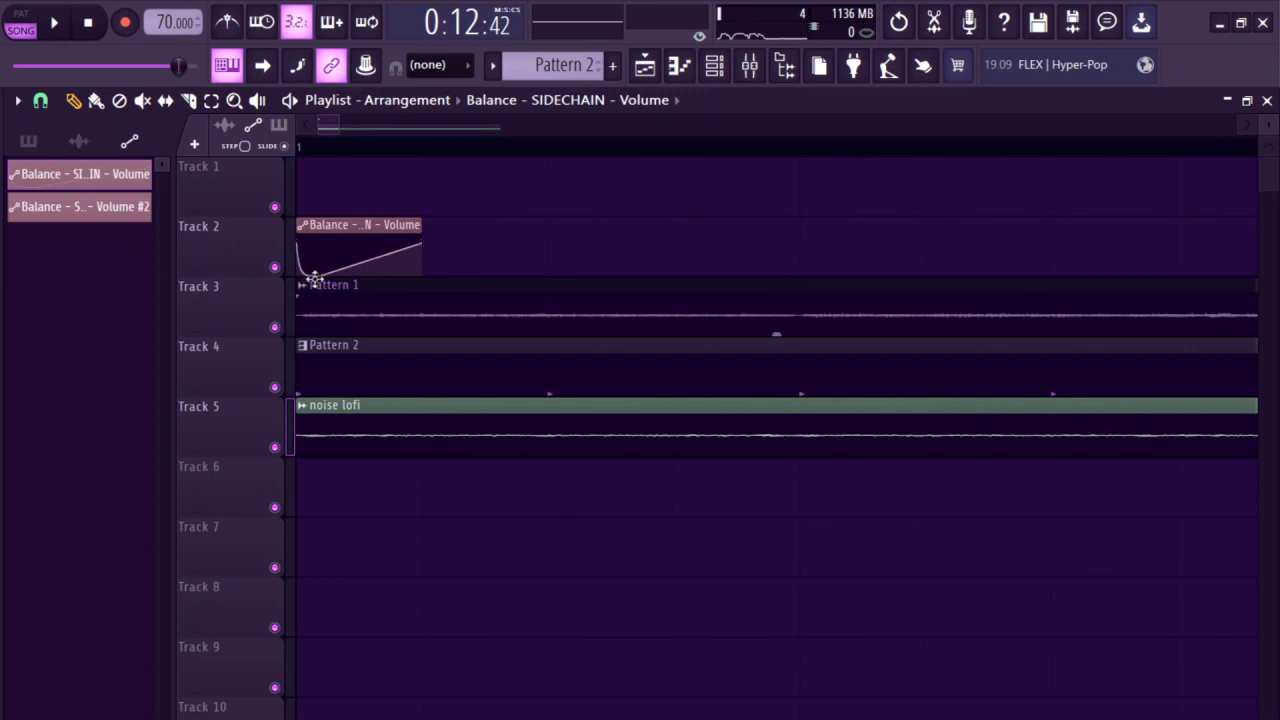
- Bend the rising segment of the Track 2 volume automation into a rounded curve that recovers faster
key("space")
scroll(270, 190, "down", 2)
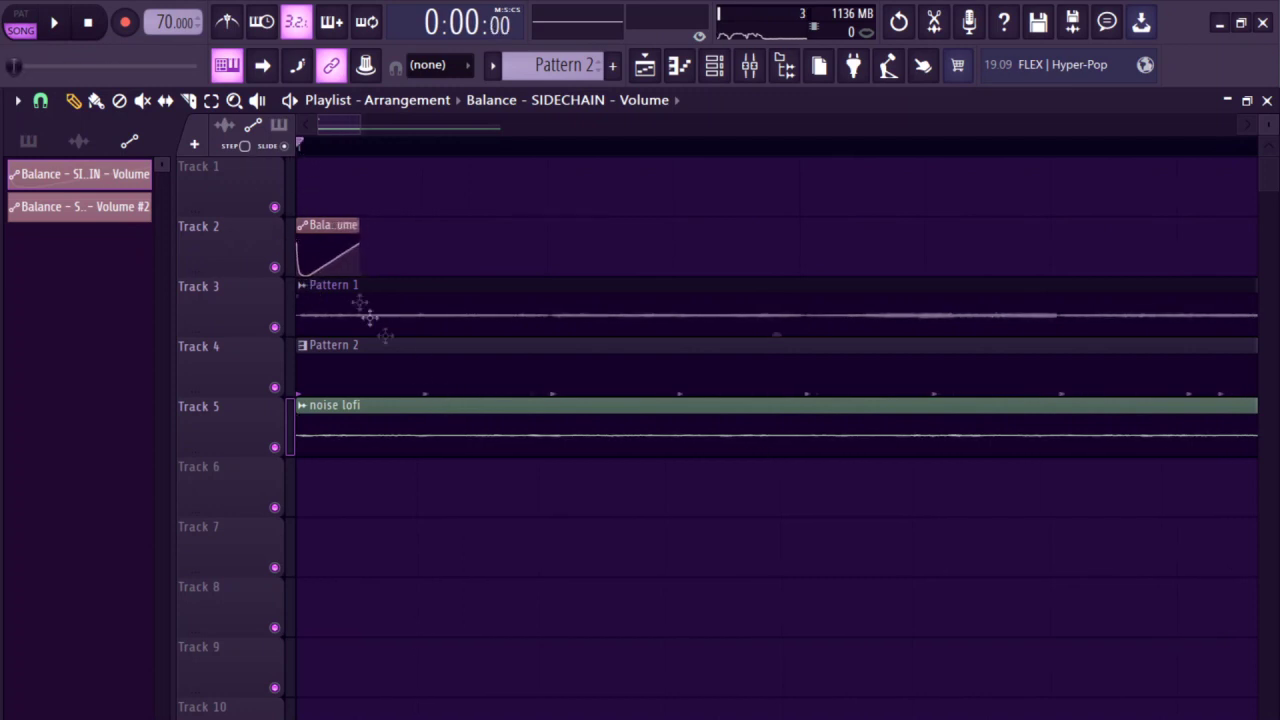
left_click_drag(330, 262, 312, 254)
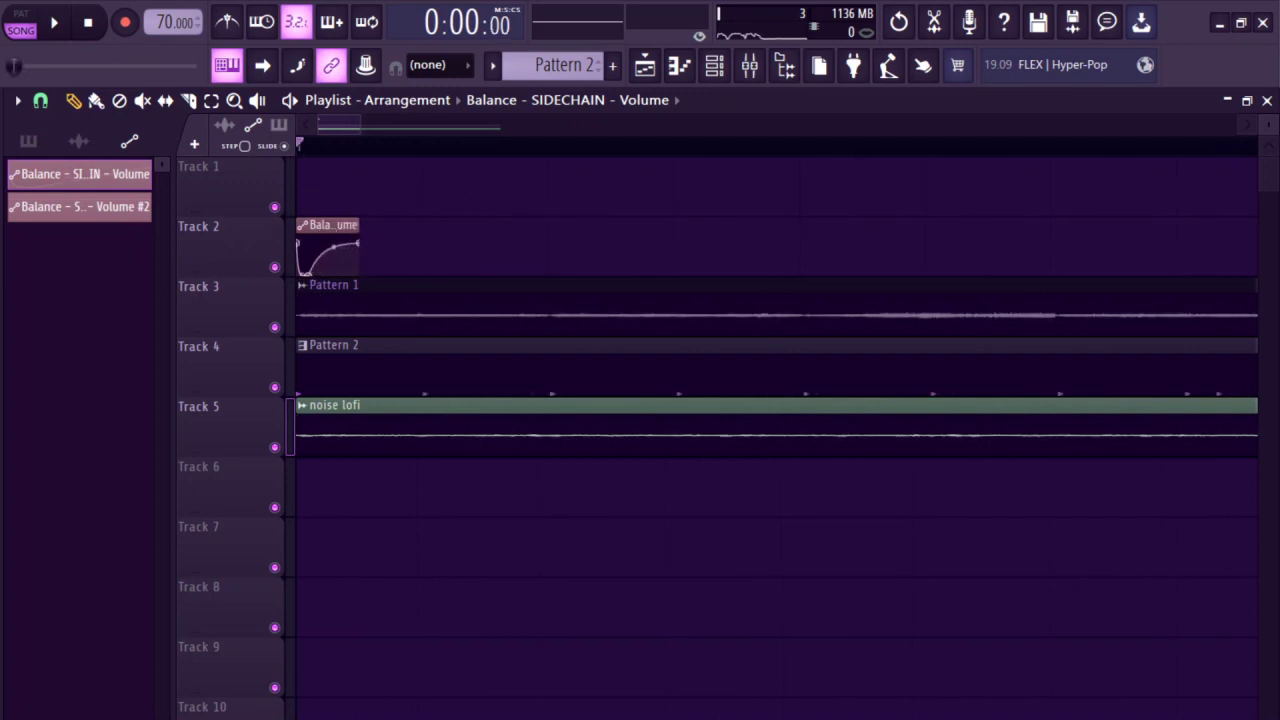
scroll(415, 291, "down", 1)
scroll(651, 257, "down", 3)
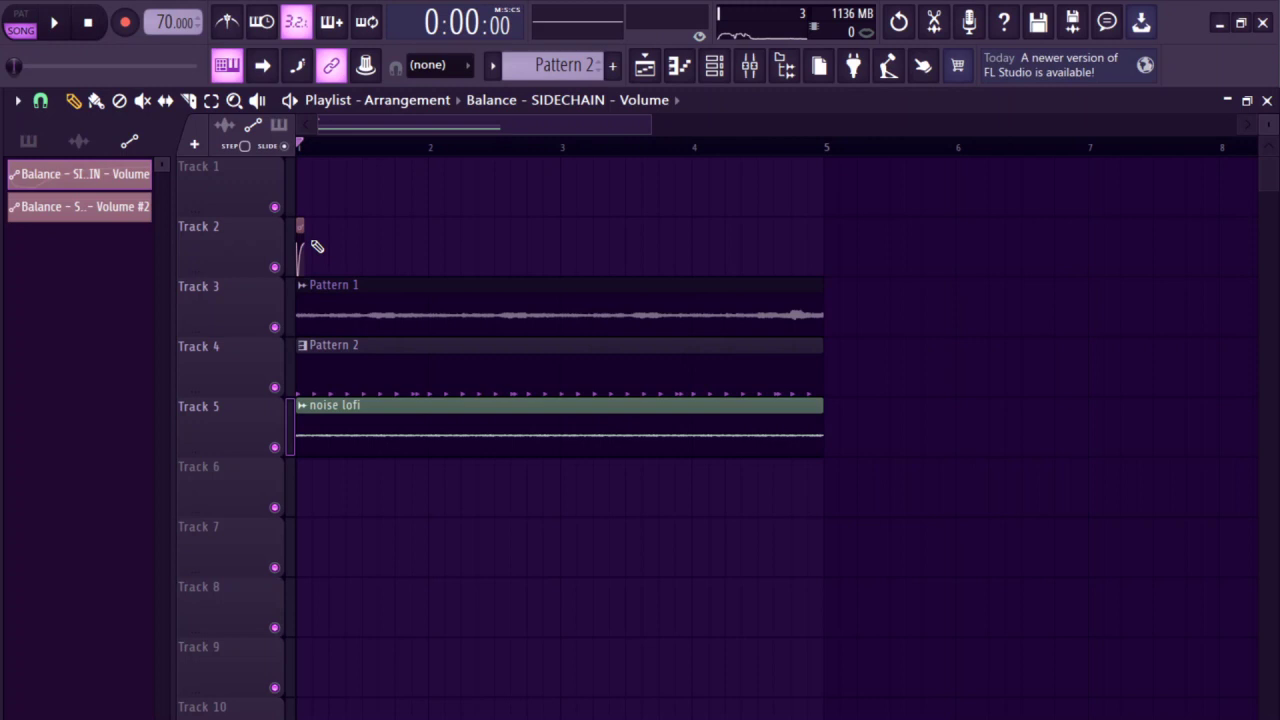
- Check the SIDECHAIN track's routing and effects in the mixer, and return to the playlist
left_click(749, 65)
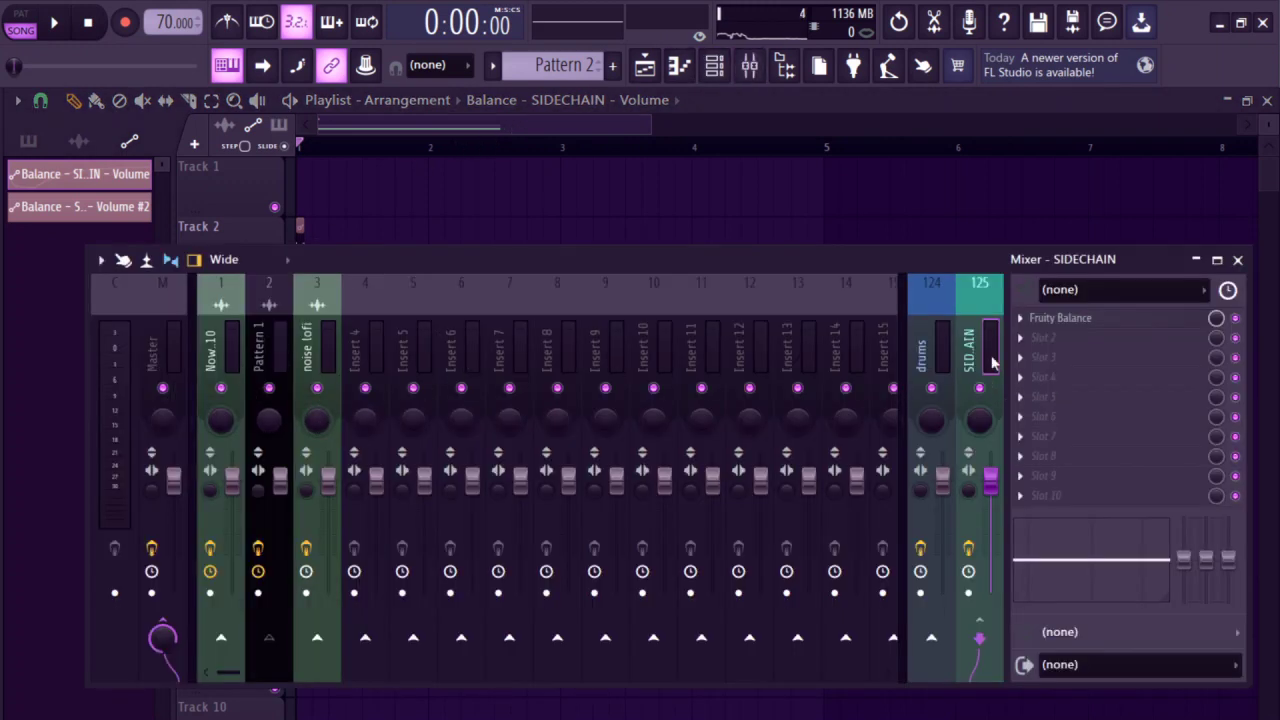
key("F9")
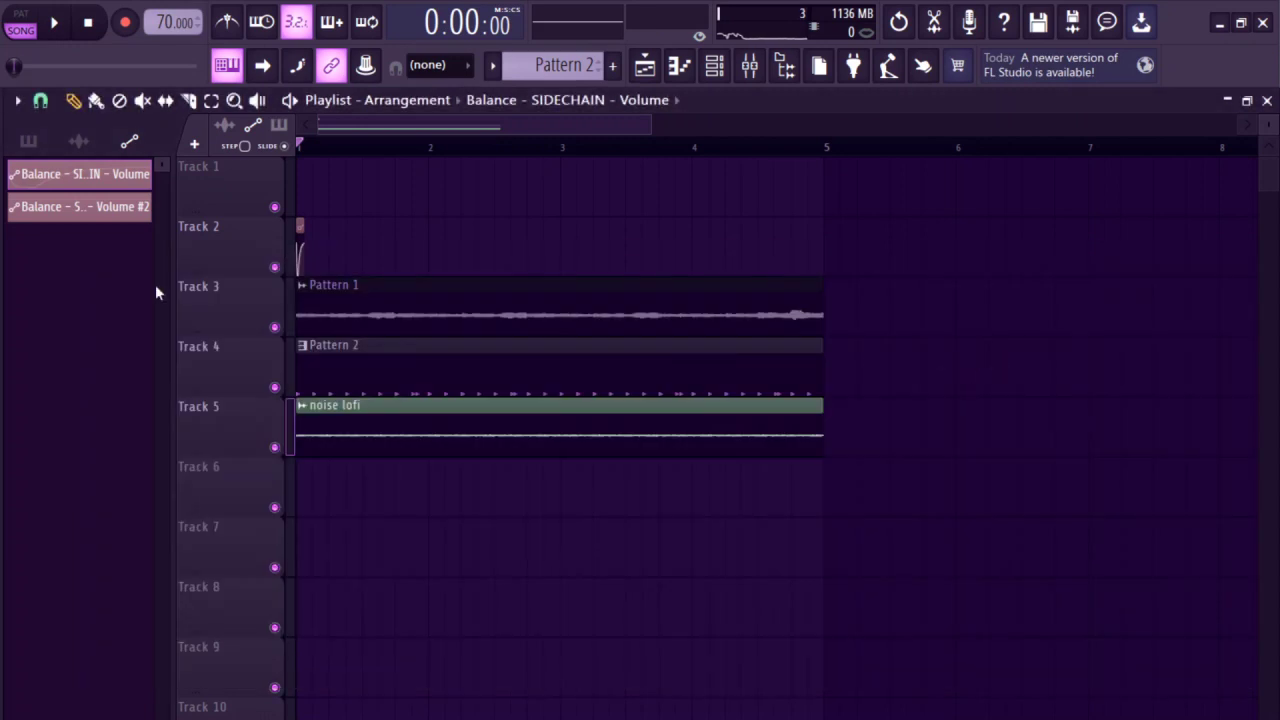
scroll(200, 268, "up", 3)
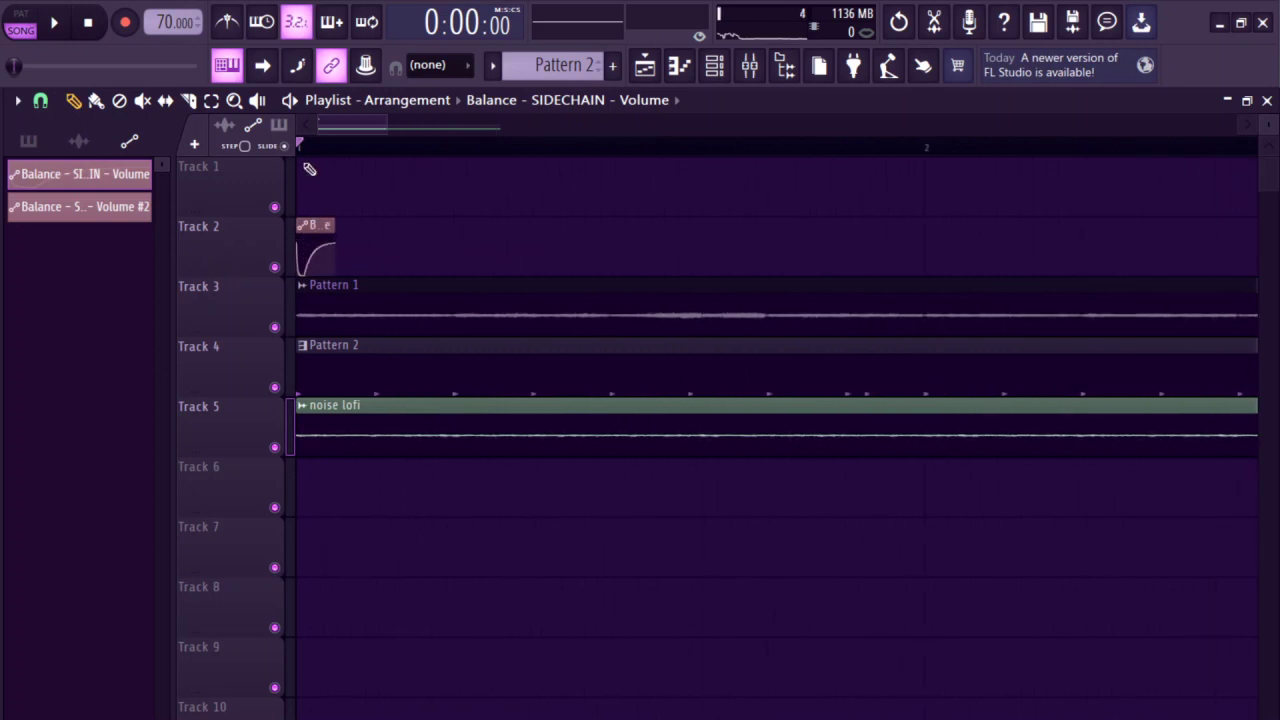
scroll(332, 210, "down", 3)
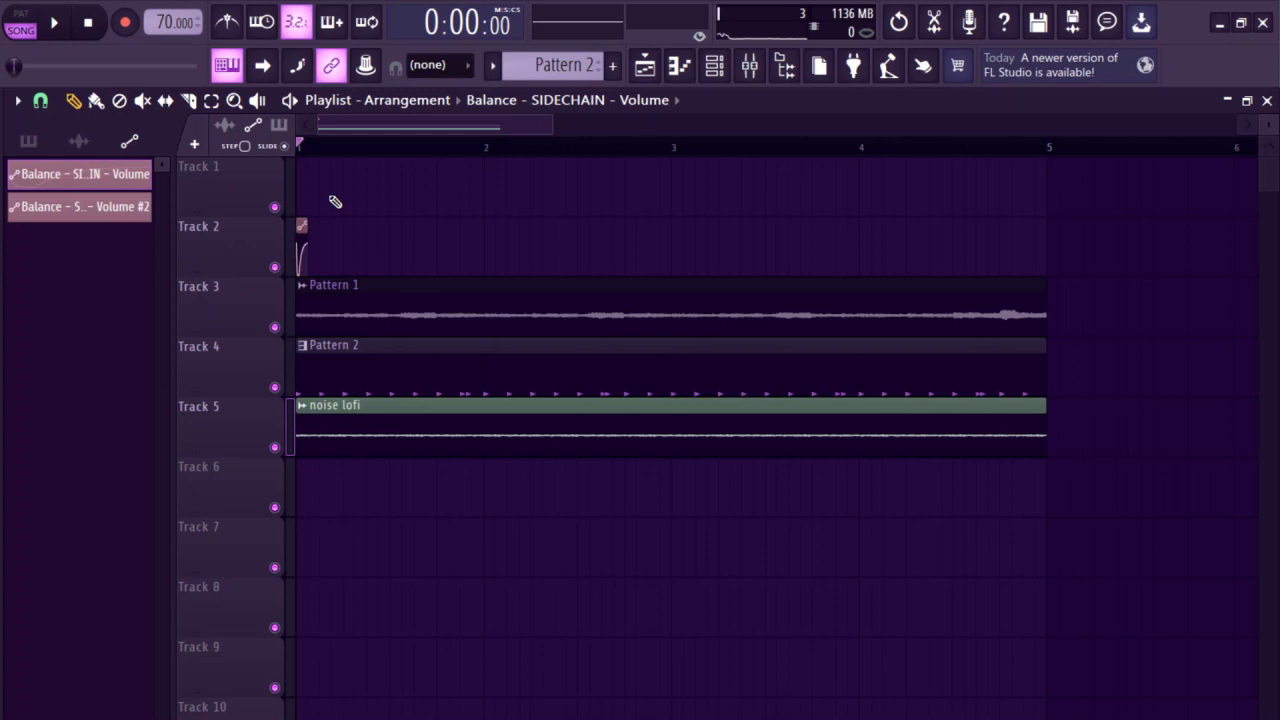
scroll(290, 230, "up", 2)
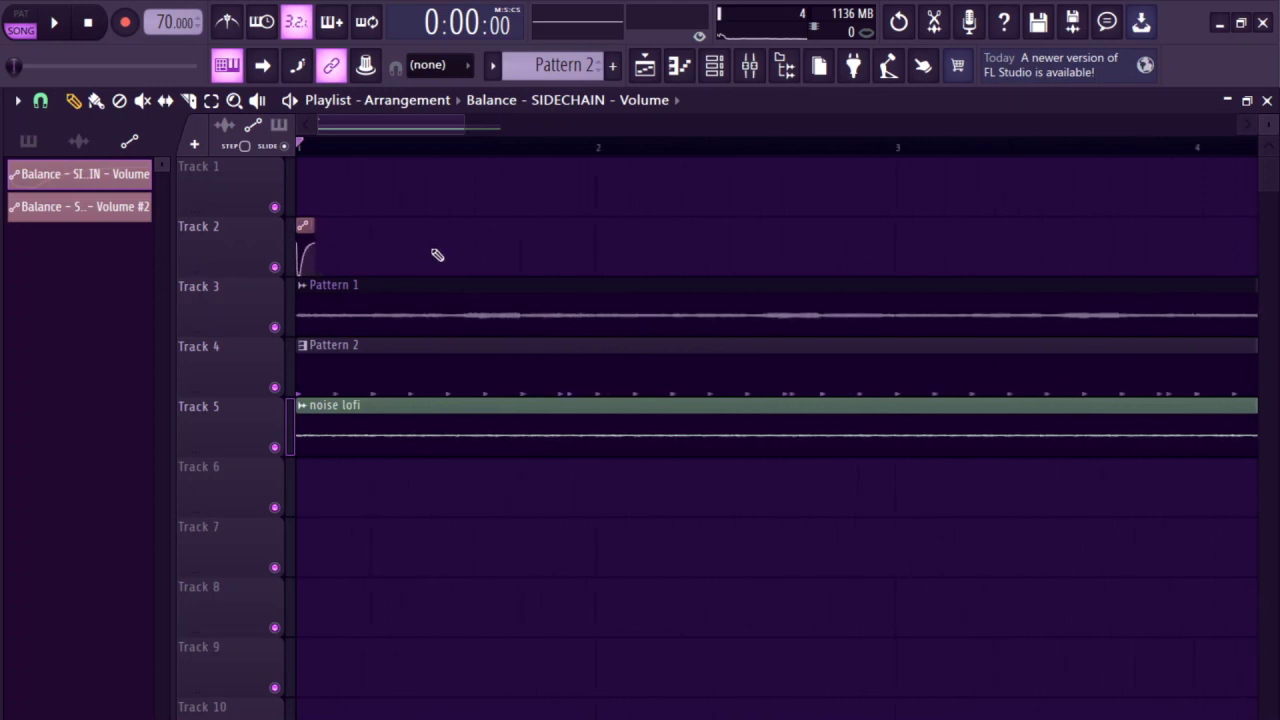
- Place copies of the volume automation clip on Track 2 at the last eighth note of bar 1 and the start of bar 2, checking by playback
key("space")
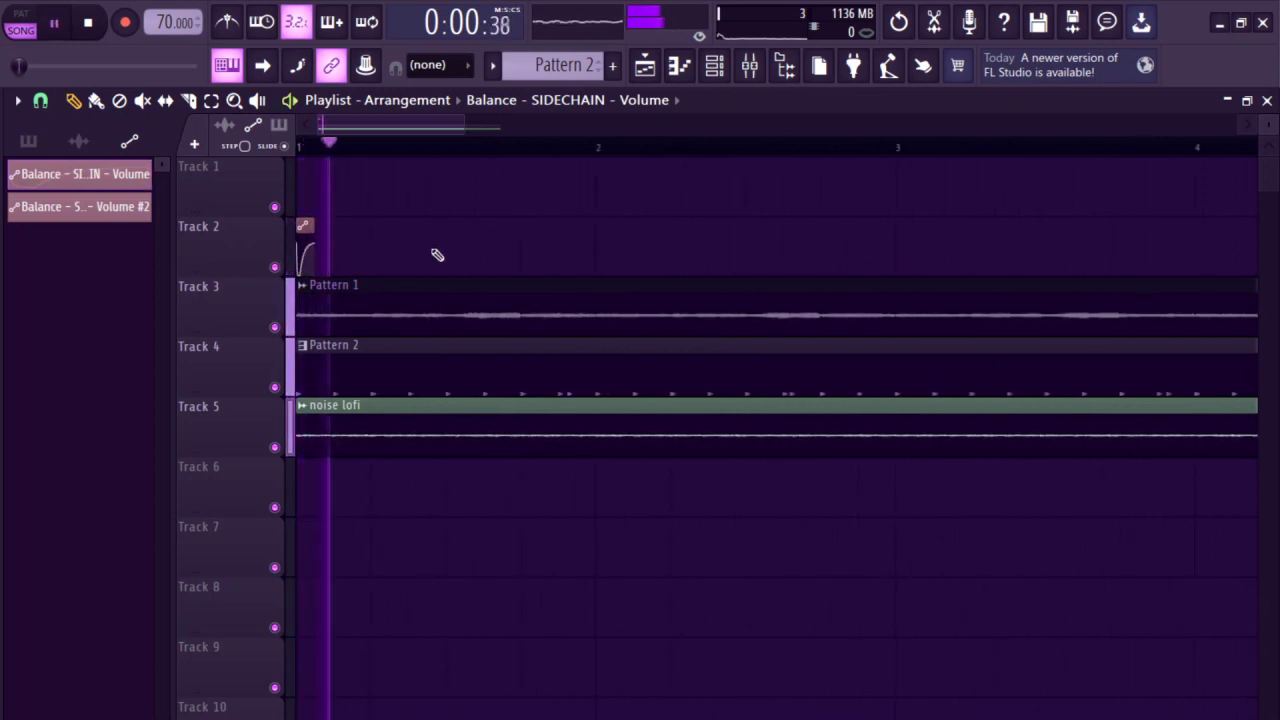
mouse_move(669, 269)
left_mouse_down()
mouse_move(656, 403)
mouse_move(656, 283)
left_mouse_up()
key("space")
left_click(664, 160)
key("space")
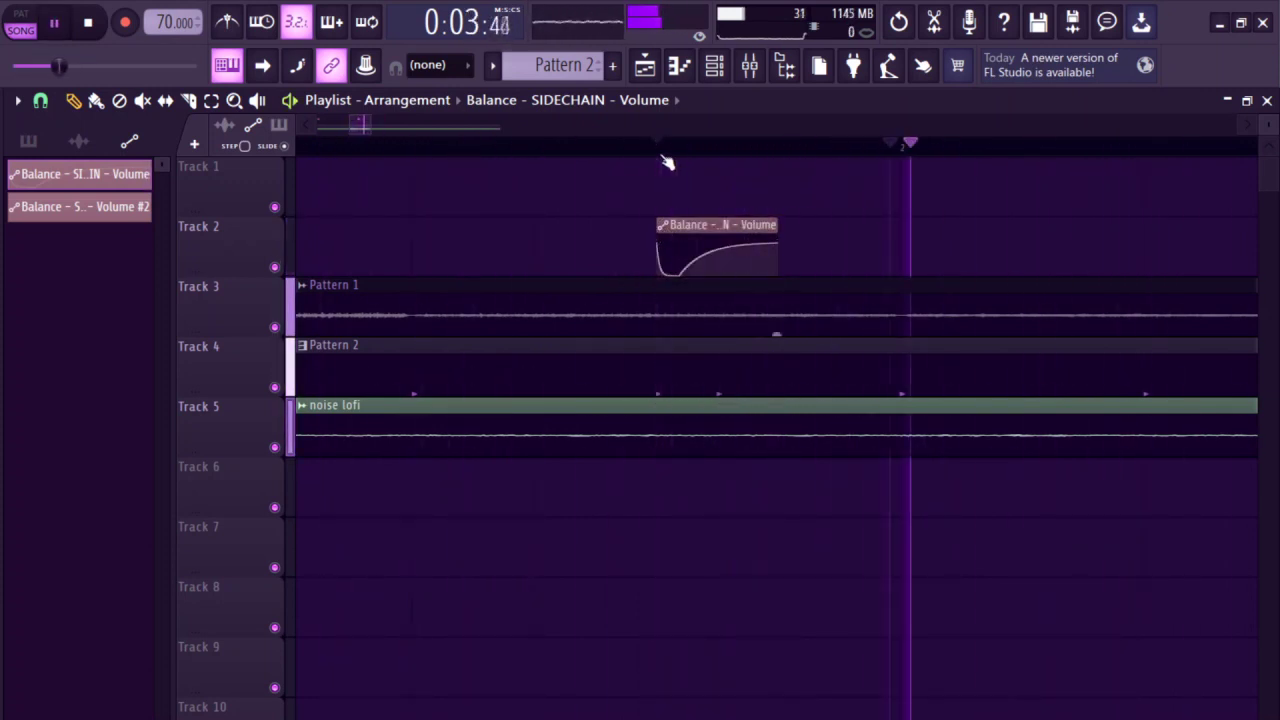
scroll(743, 271, "down", 2)
key("space")
left_click(767, 266)
key("space")
scroll(494, 277, "down", 2)
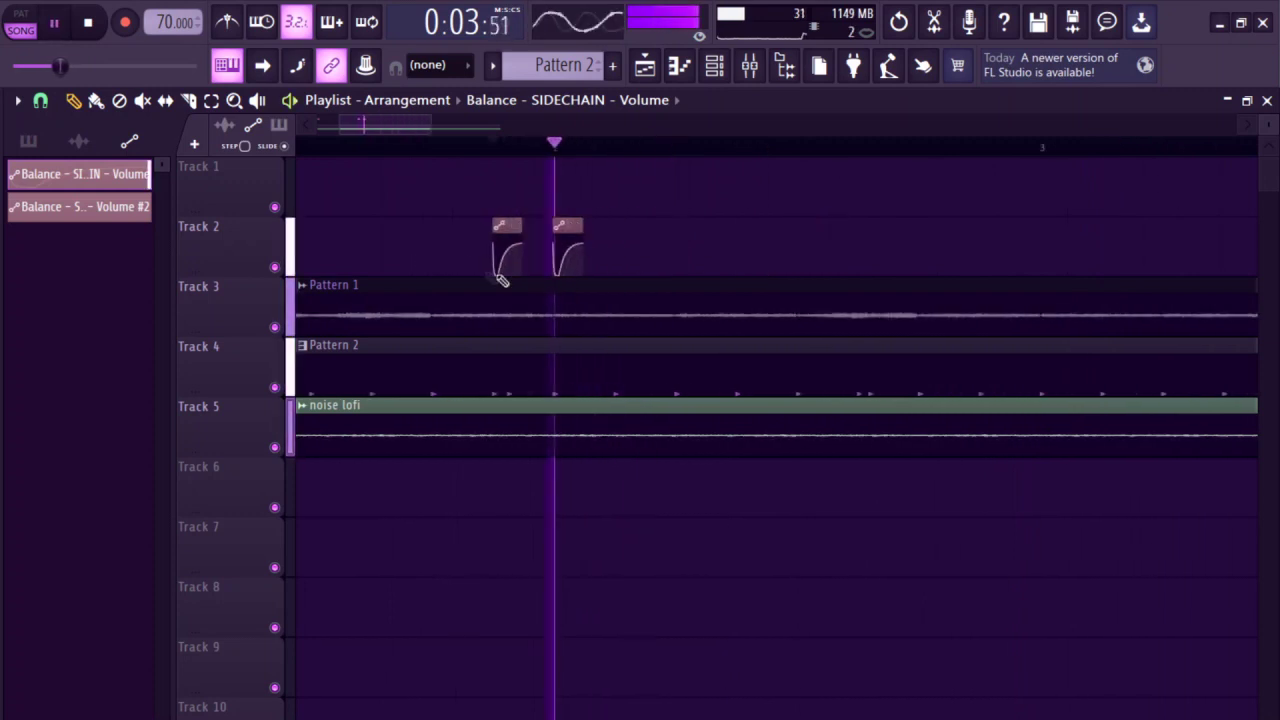
- Add another volume automation clip on Track 2 at the kick in the second half of bar 2
scroll(834, 280, "right", 2)
left_click_drag(806, 263, 829, 249)
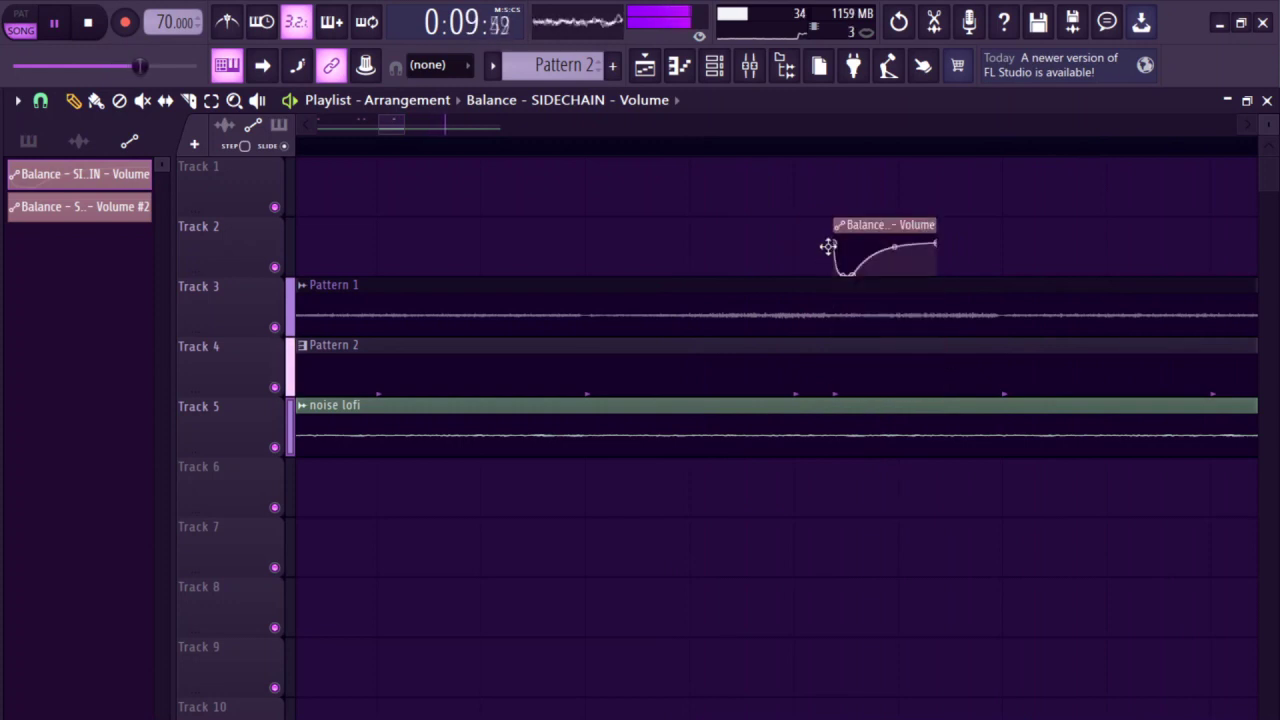
scroll(586, 243, "down", 3)
scroll(757, 263, "down", 2)
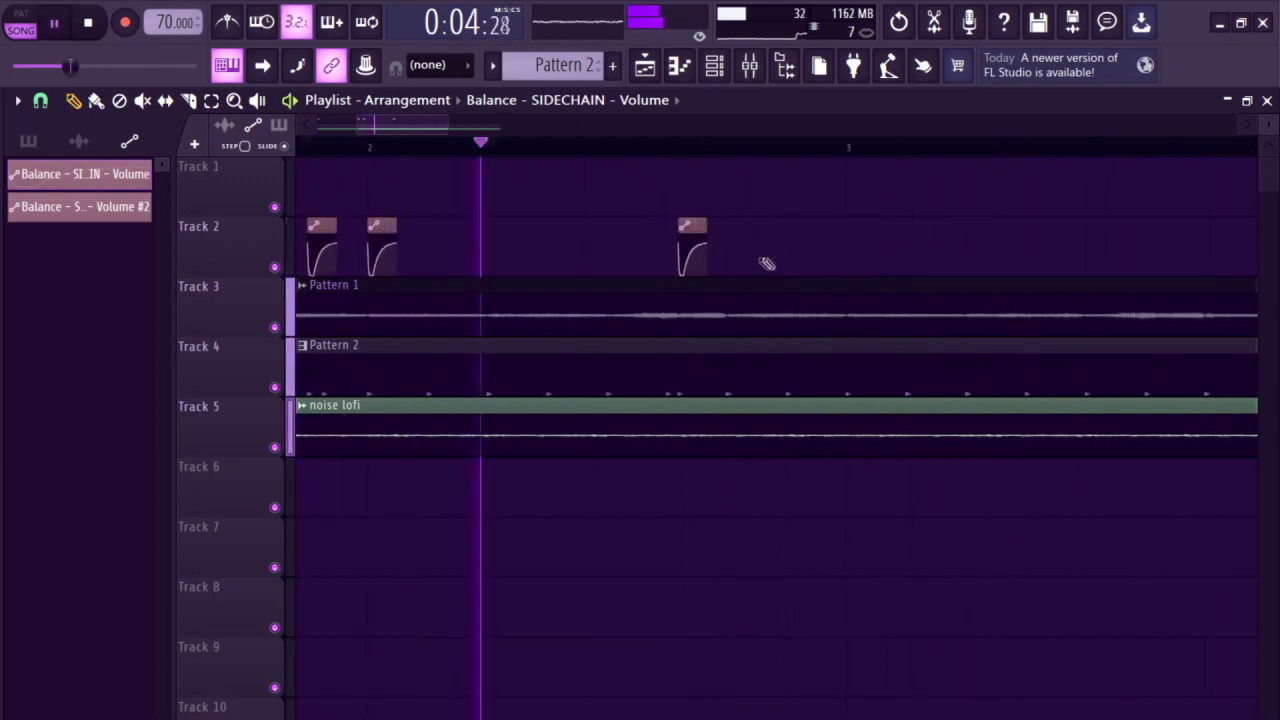
scroll(880, 260, "down", 3)
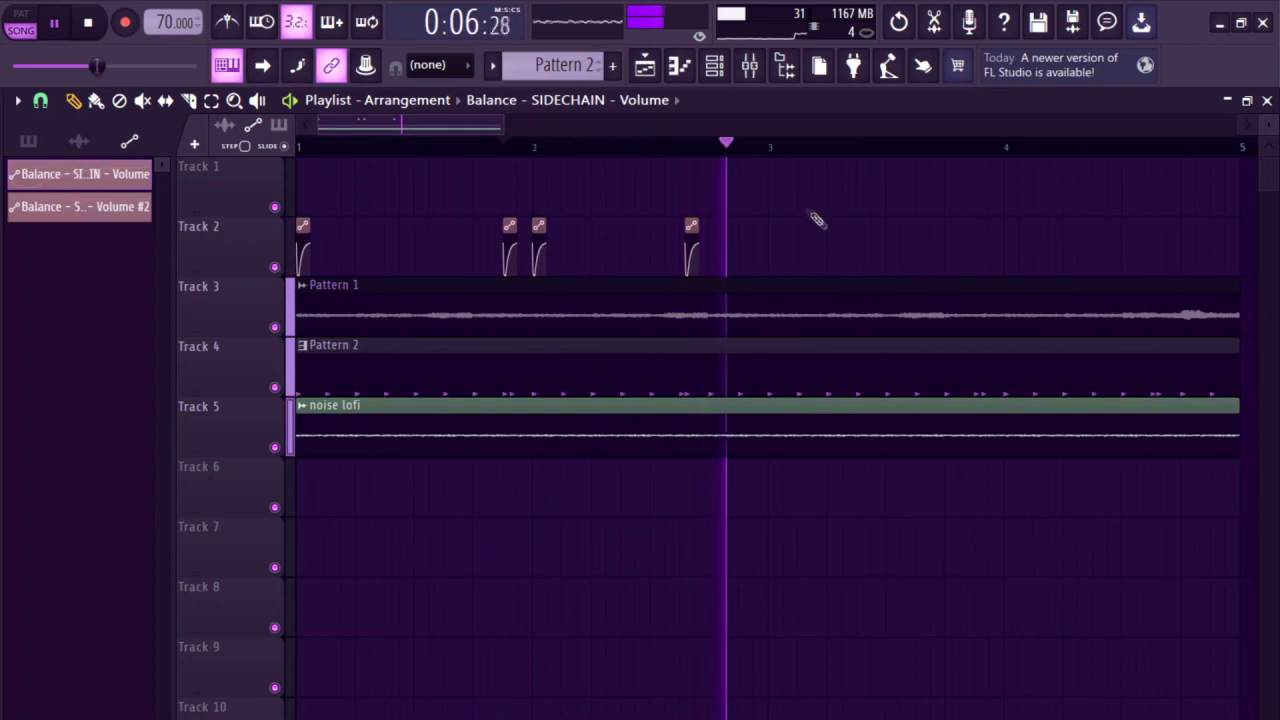
- Duplicate the Track 2 automation clips of bars 1 and 2 into bars 3 and 4
left_click_drag(771, 148, 300, 148)
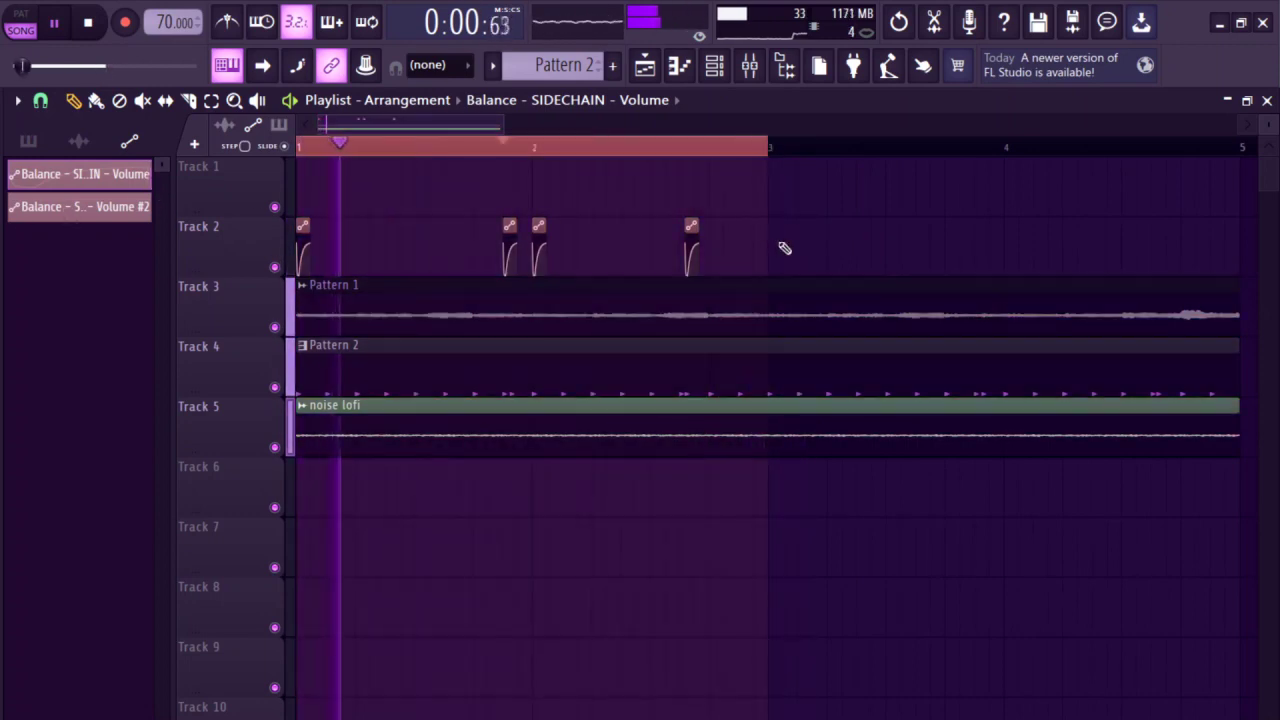
left_click(803, 148)
key("space")
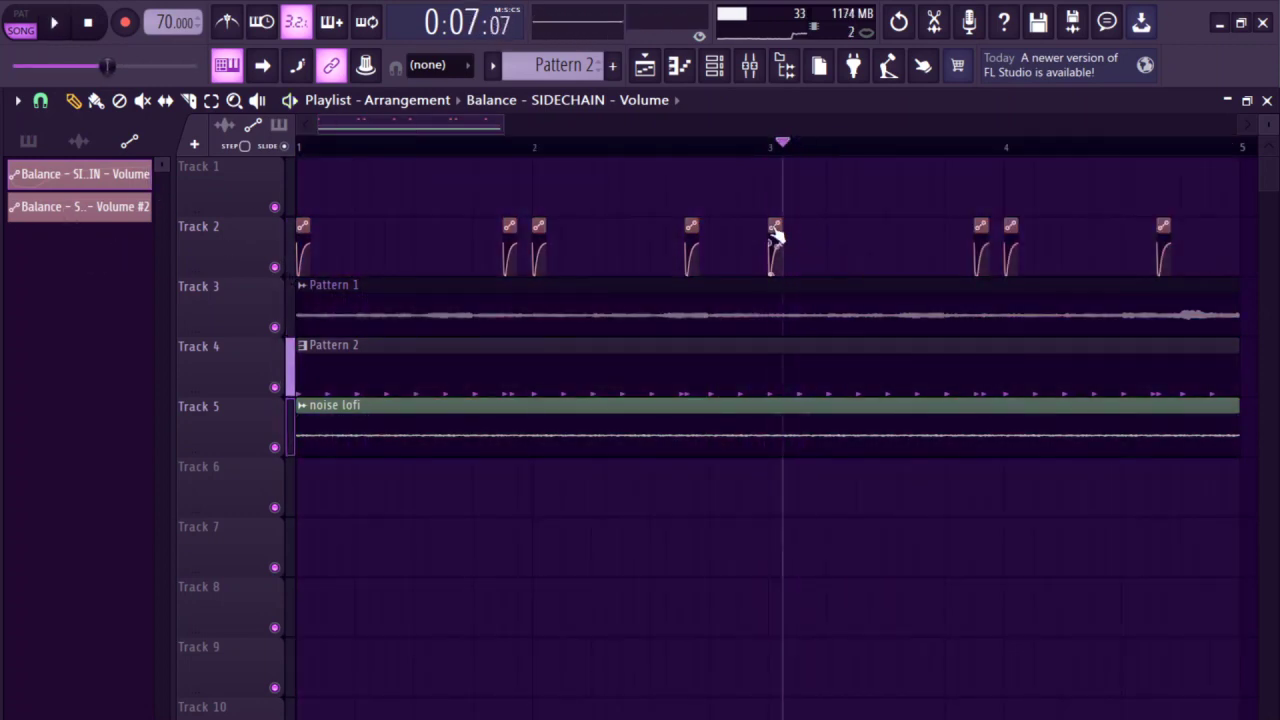
- Move the first automation clip of bar 3 to that bar's second eighth note and play the loop to check the sidechain
scroll(771, 245, "up", 3)
left_click_drag(771, 235, 905, 246)
key("space")
key("space")
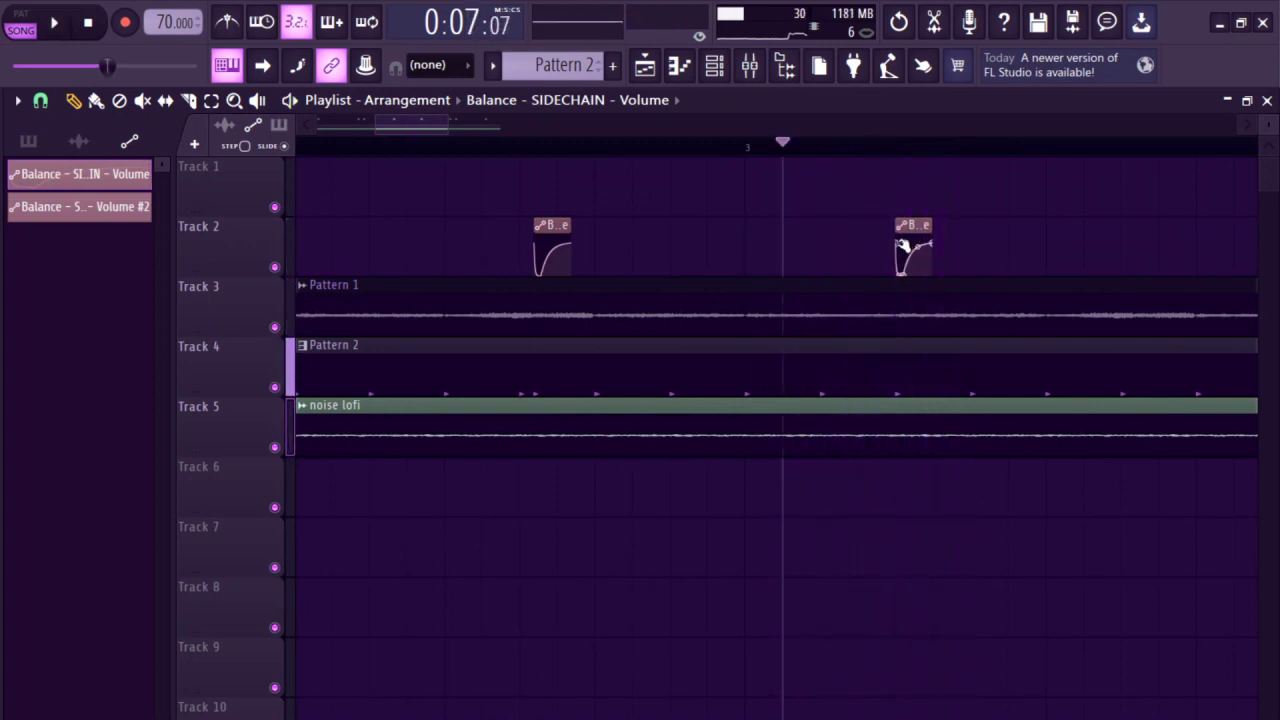
left_click_drag(912, 240, 837, 245)
key("space")
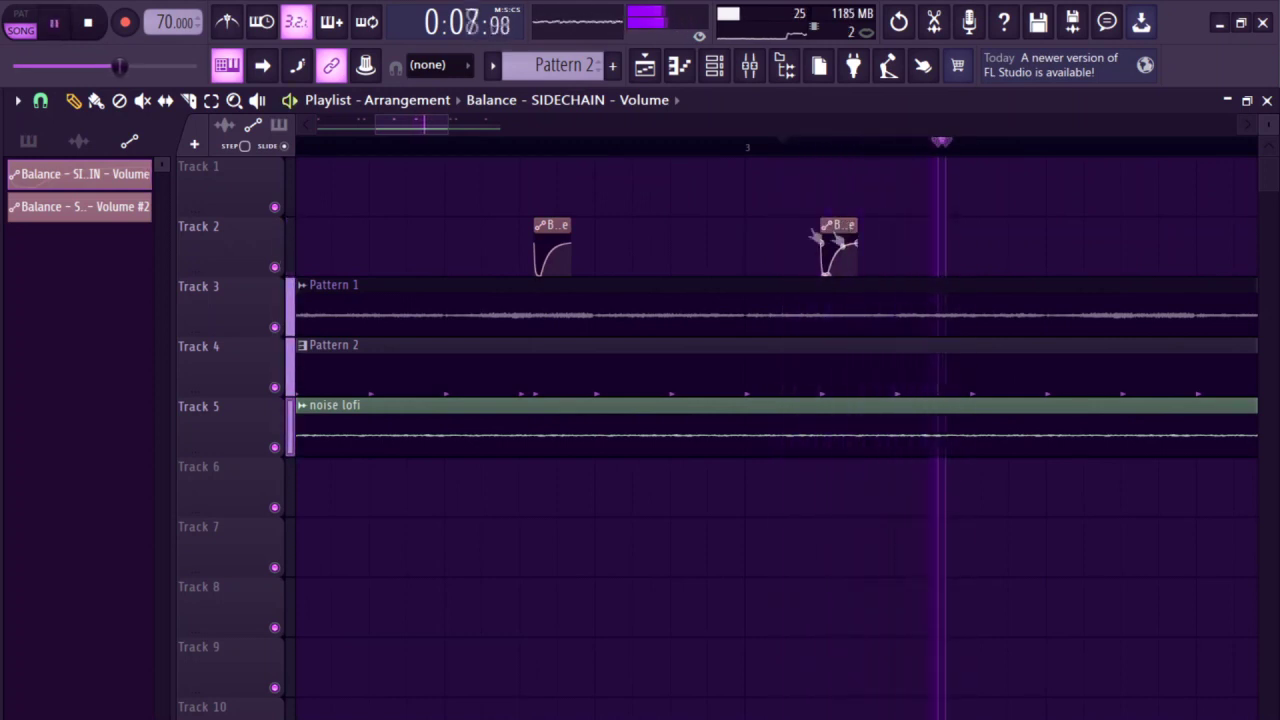
scroll(806, 266, "down", 3)
scroll(810, 270, "down", 2)
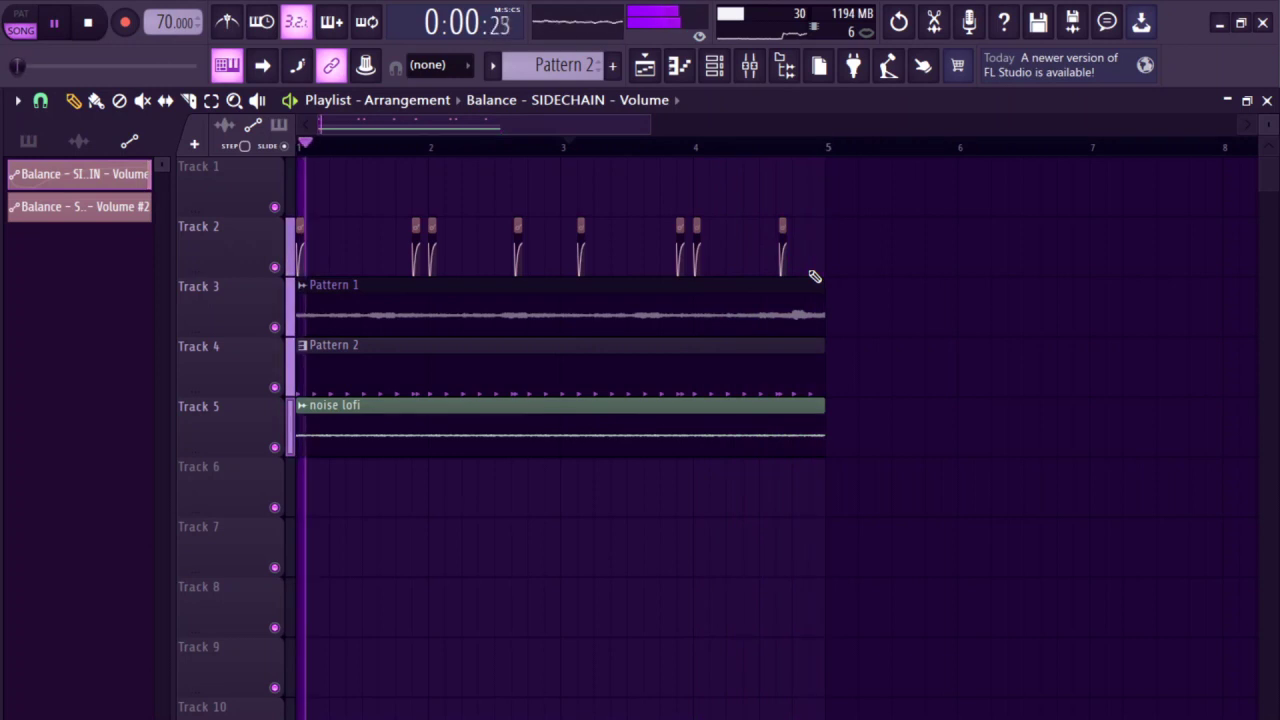
key("space")
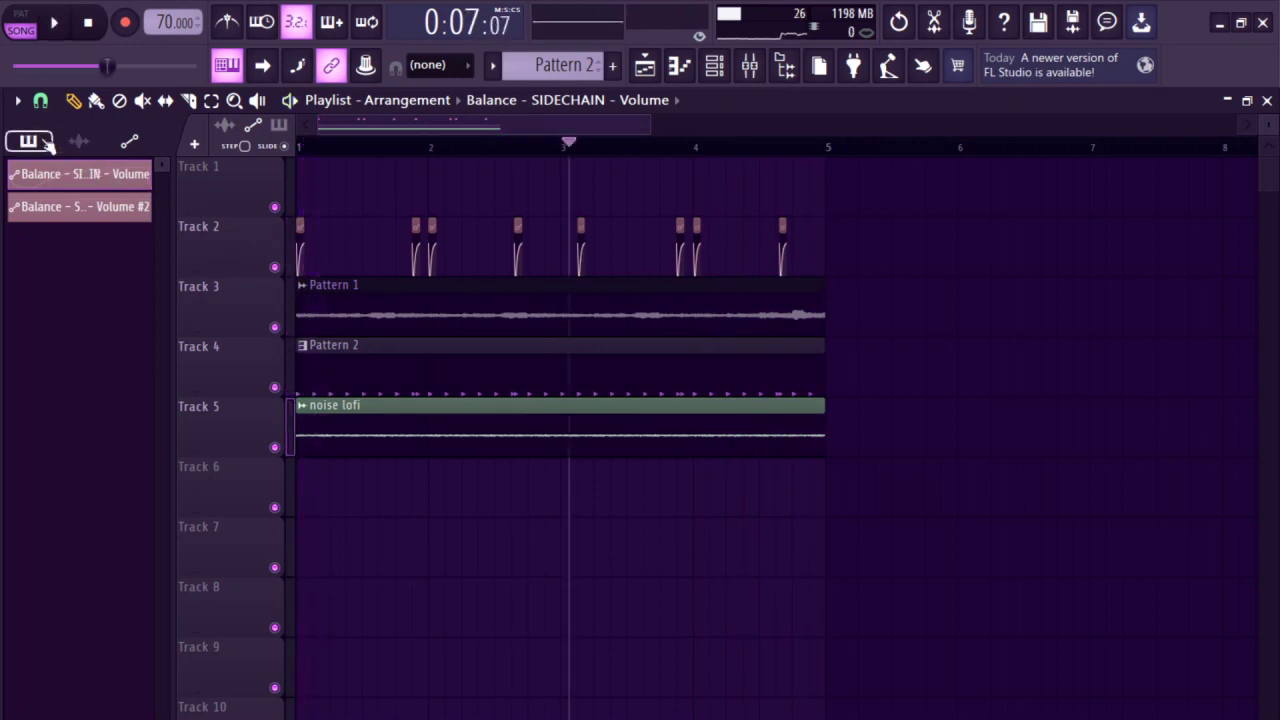
- Add the 19. Percussion 85BPM loop at the start of Track 6, stretch it to fill four bars, and return playback to the start
left_click(40, 142)
left_click(115, 224)
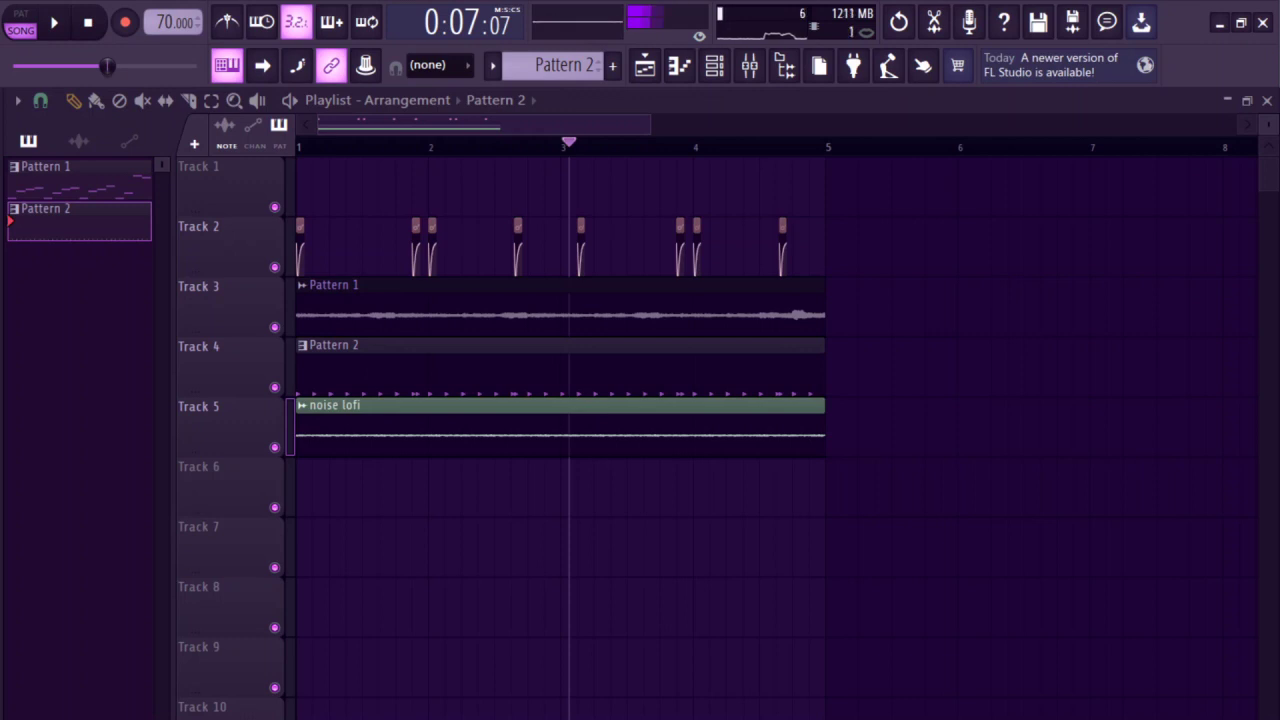
left_click_drag(177, 528, 320, 497)
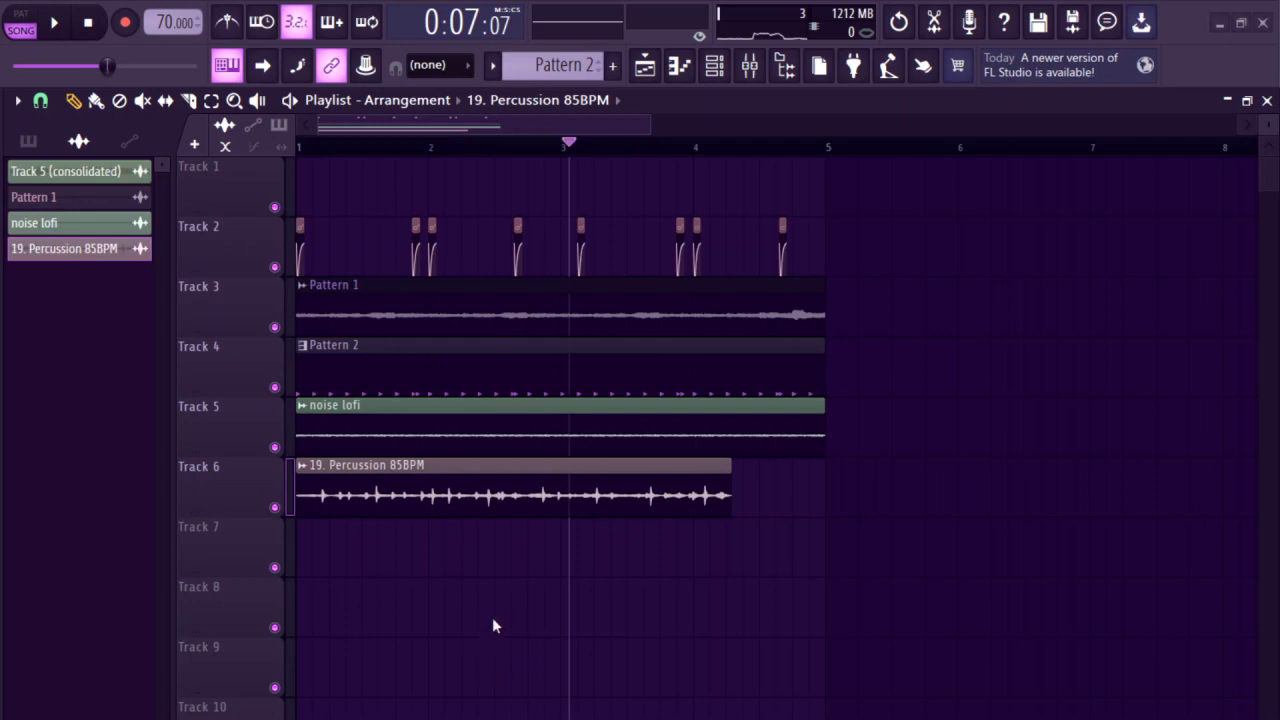
left_click(316, 145)
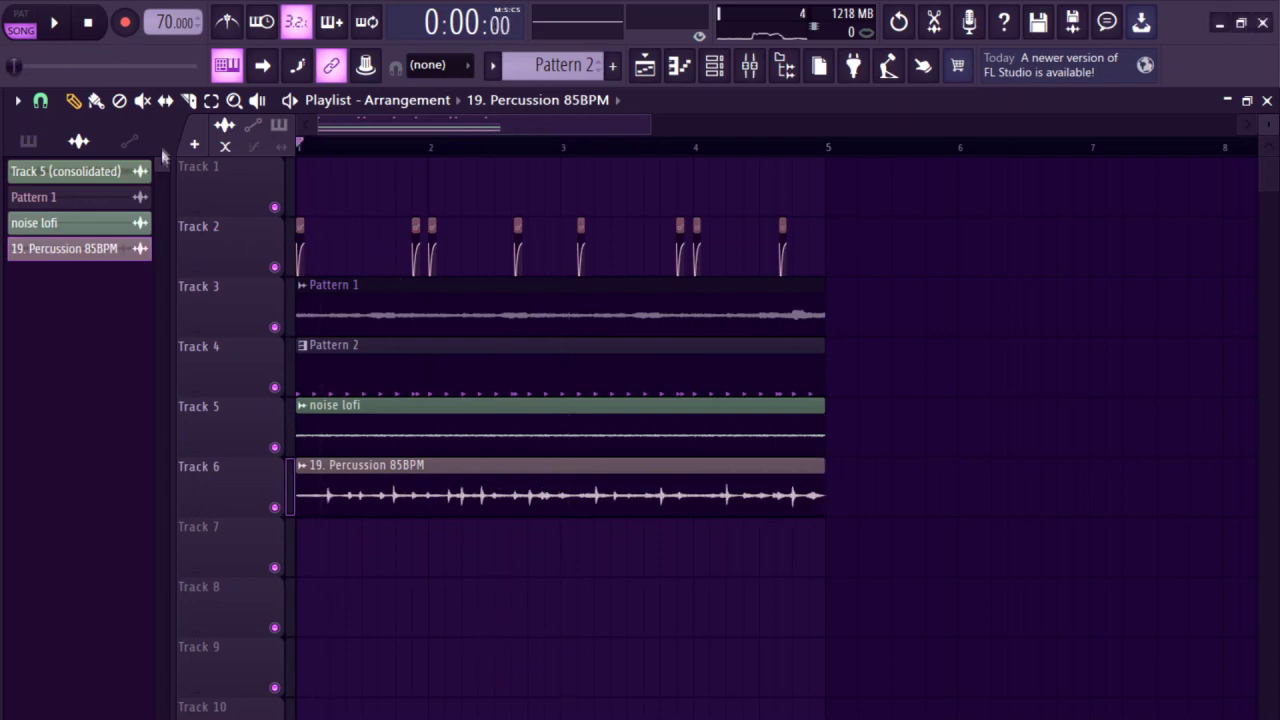
- Inspect the audio clip settings of 19. Percussion 85BPM, noise lofi and Pattern 1 in turn, including their time stretching mode
double_click(430, 489)
scroll(638, 418, "down", 1)
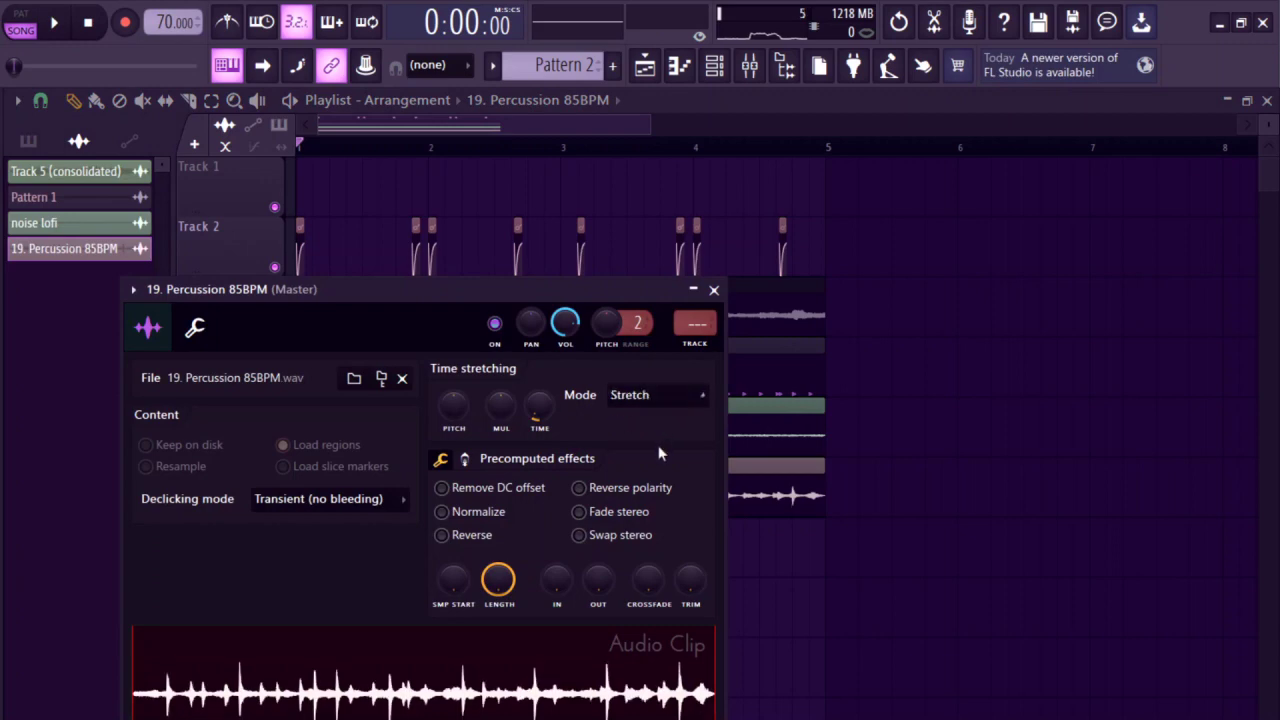
key("Escape")
double_click(428, 430)
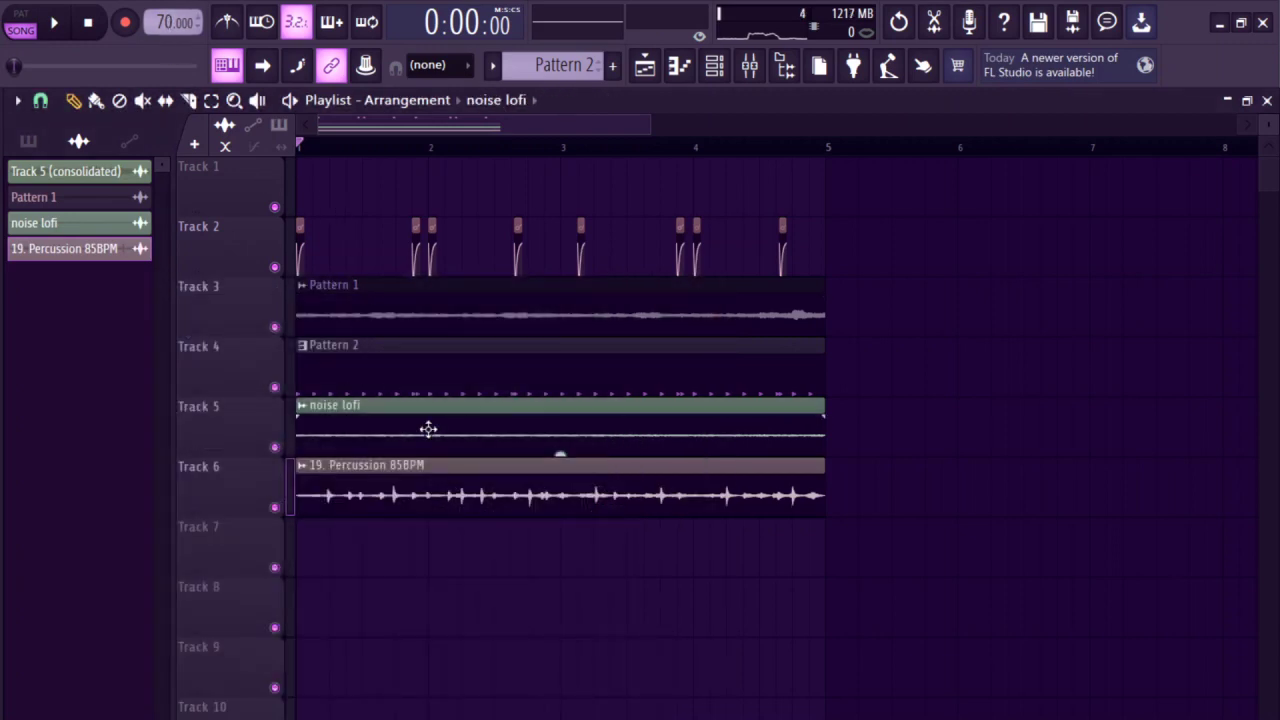
key("Escape")
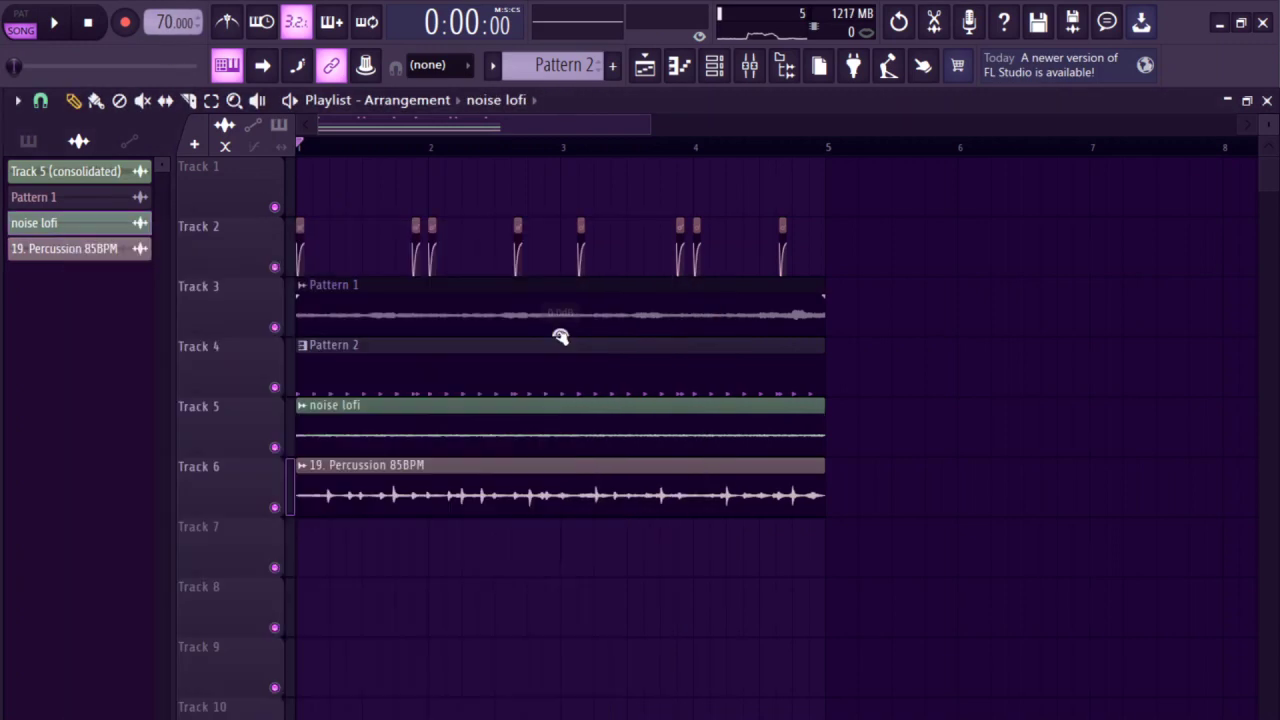
double_click(544, 323)
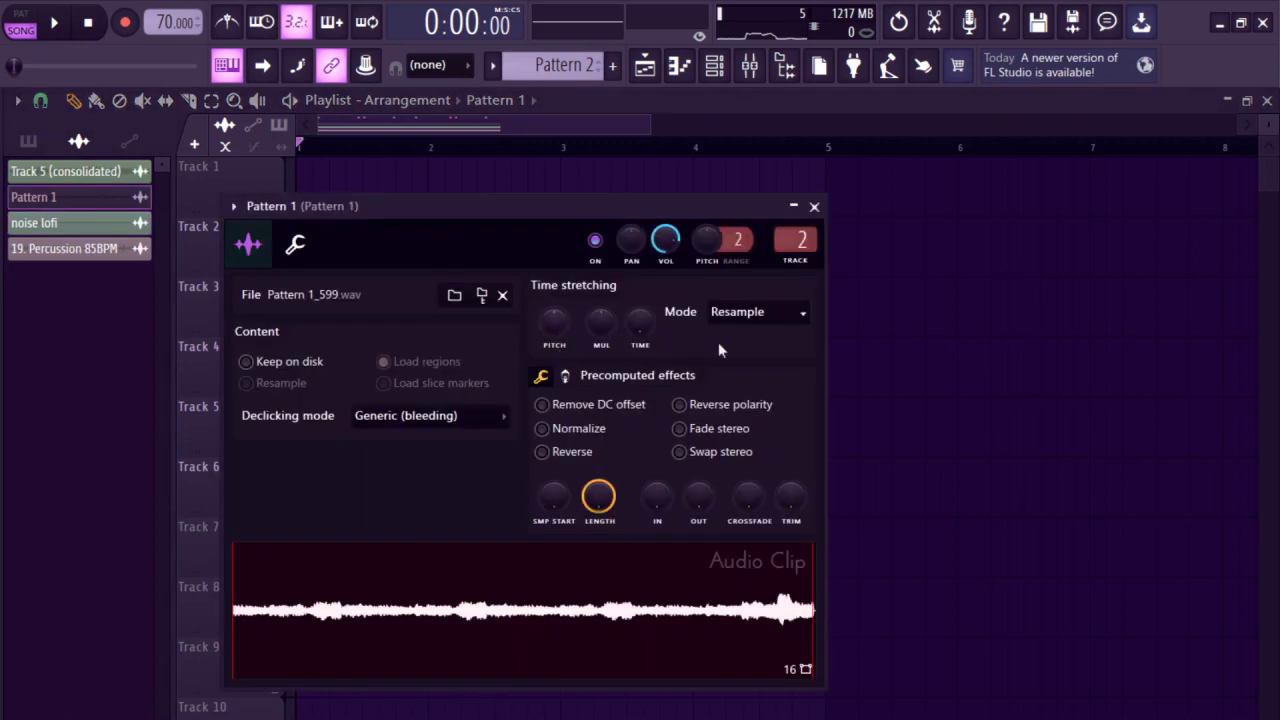
- Close the Pattern 1 clip settings, set the project tempo to 75 BPM and start playback of the arrangement
key("Escape")
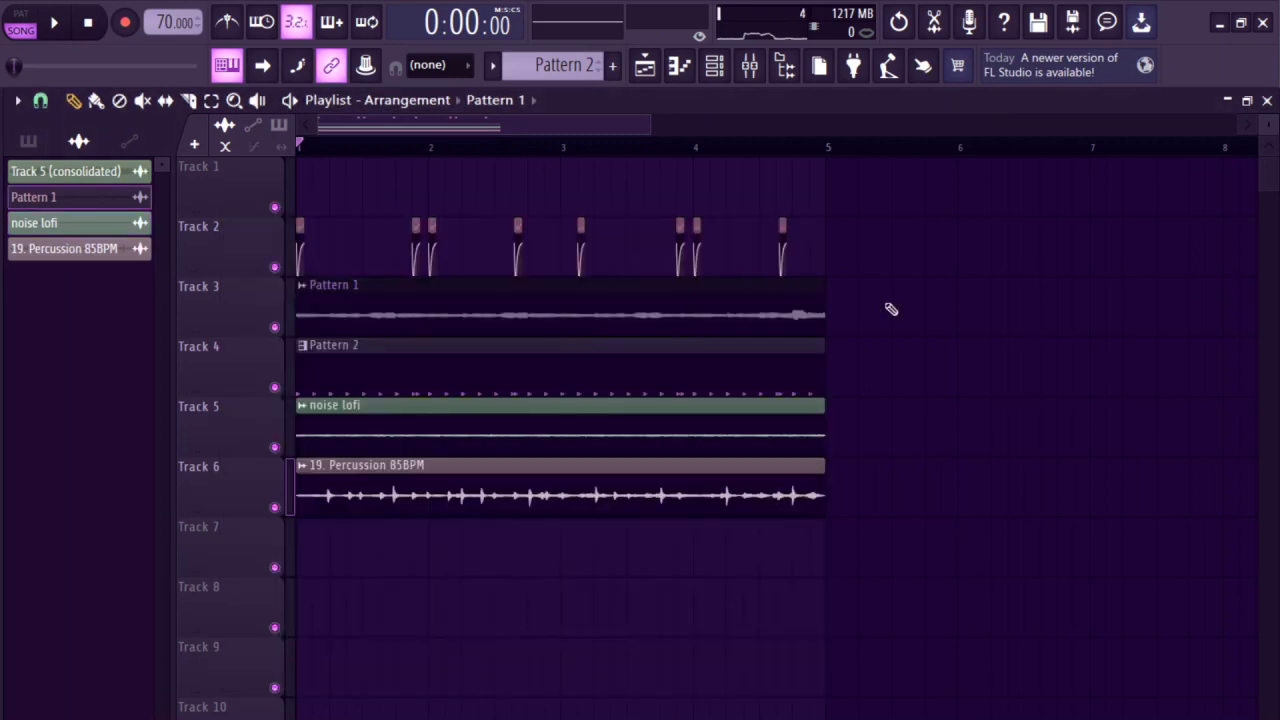
left_click_drag(150, 22, 150, 16)
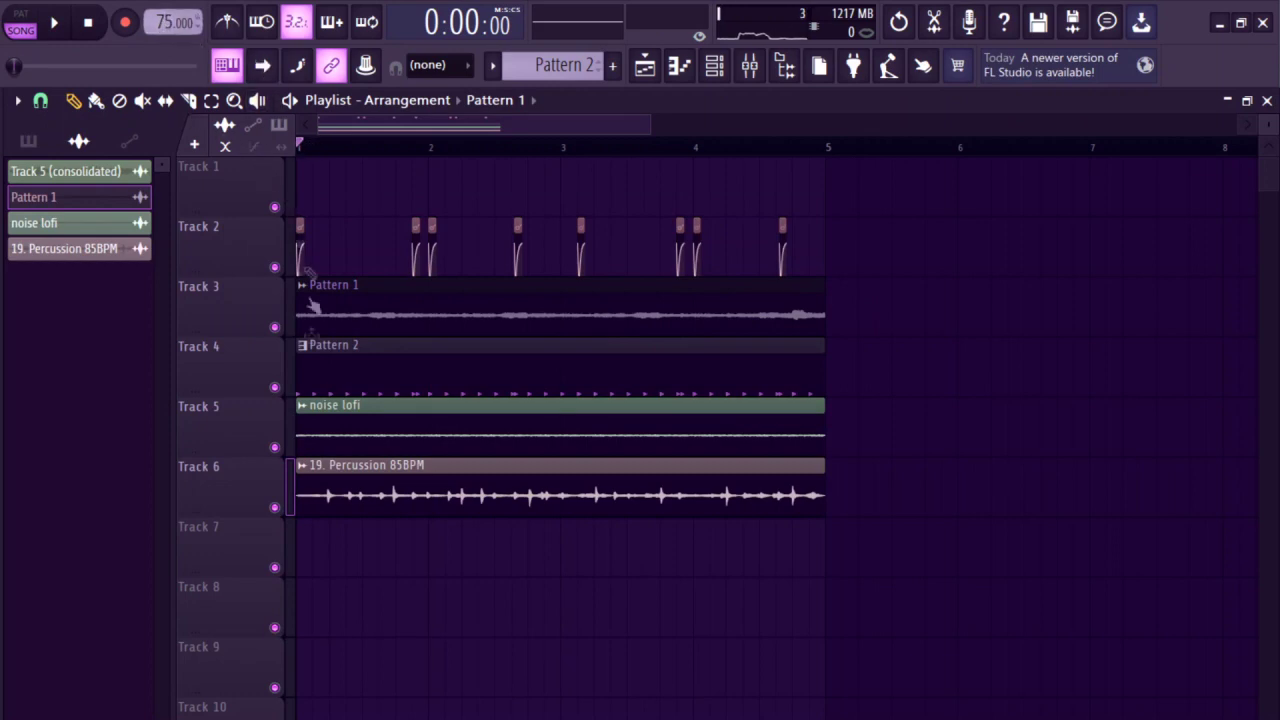
key("space")
- Lower the volume of the 19. Percussion 85BPM clip while listening to the loop, then close its settings and stop playback
double_click(342, 497)
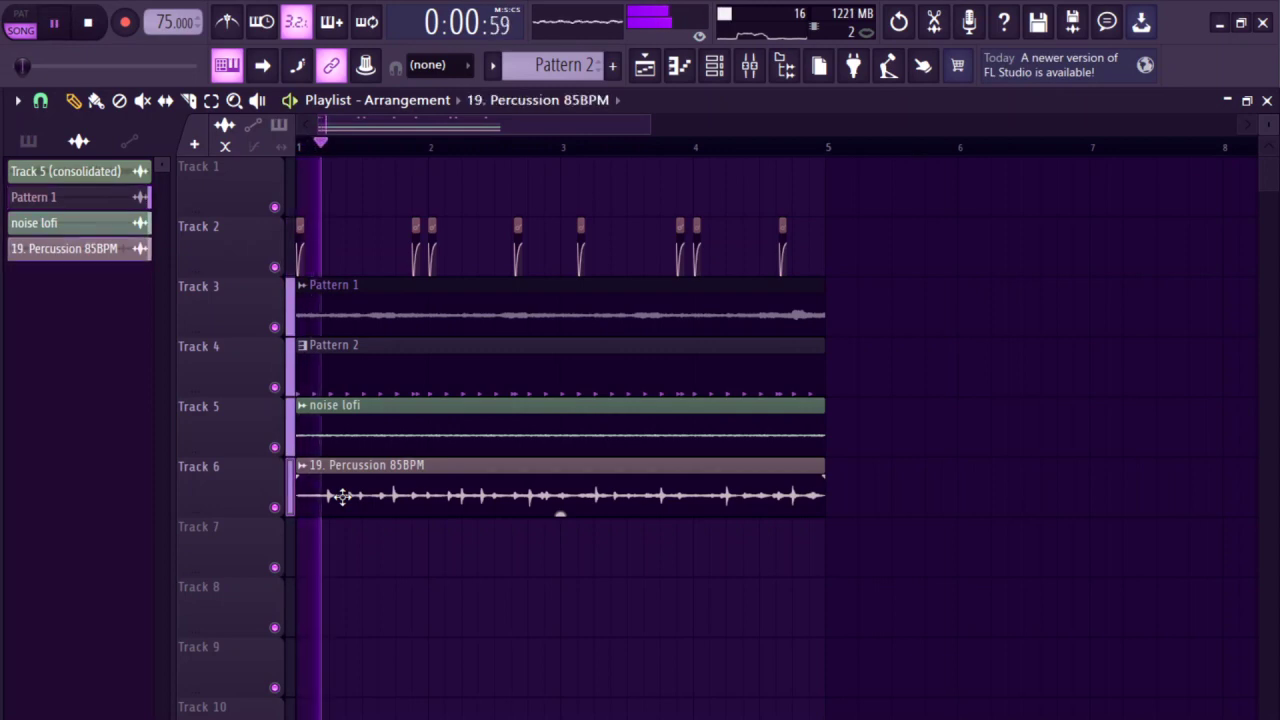
left_click_drag(565, 321, 565, 335)
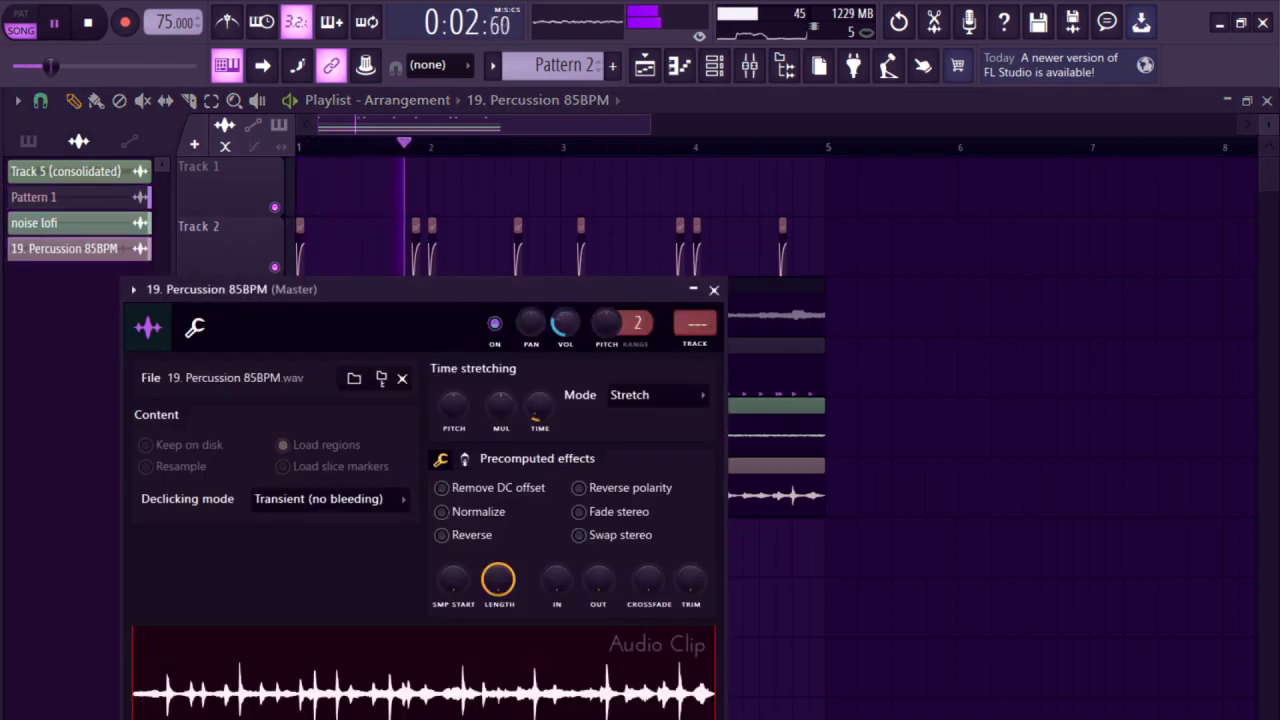
left_click_drag(520, 313, 595, 289)
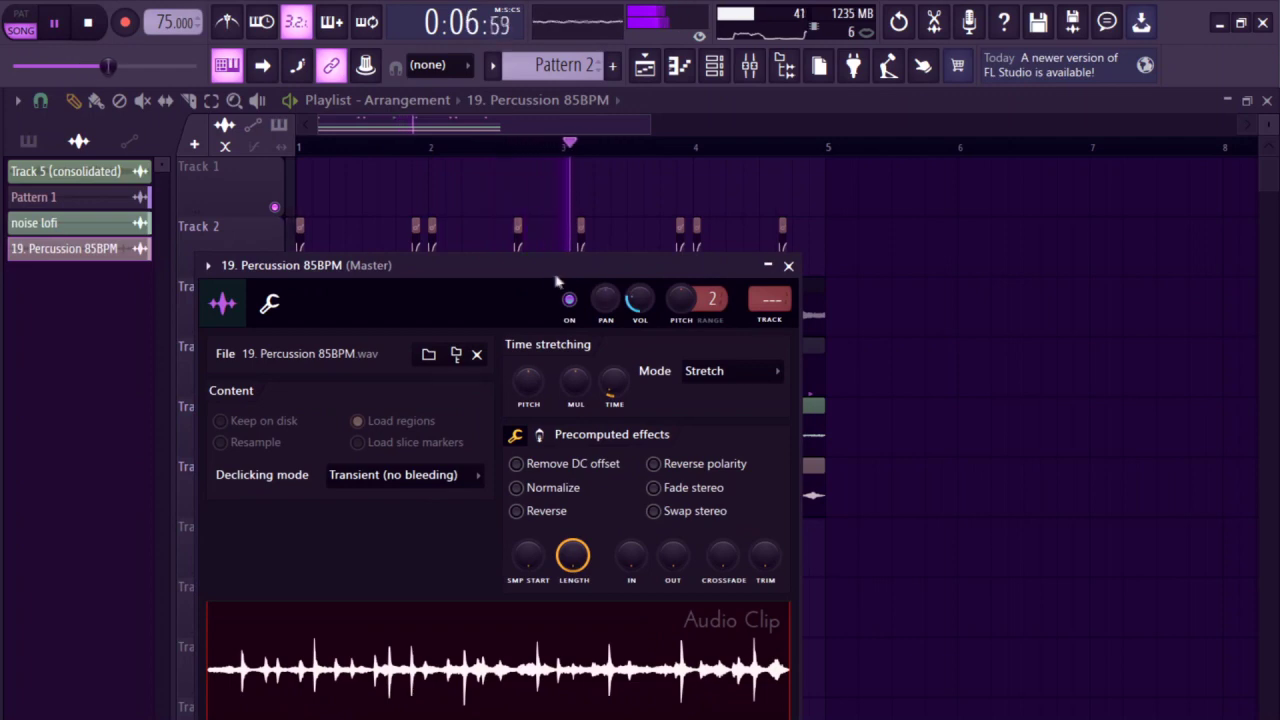
key("Escape")
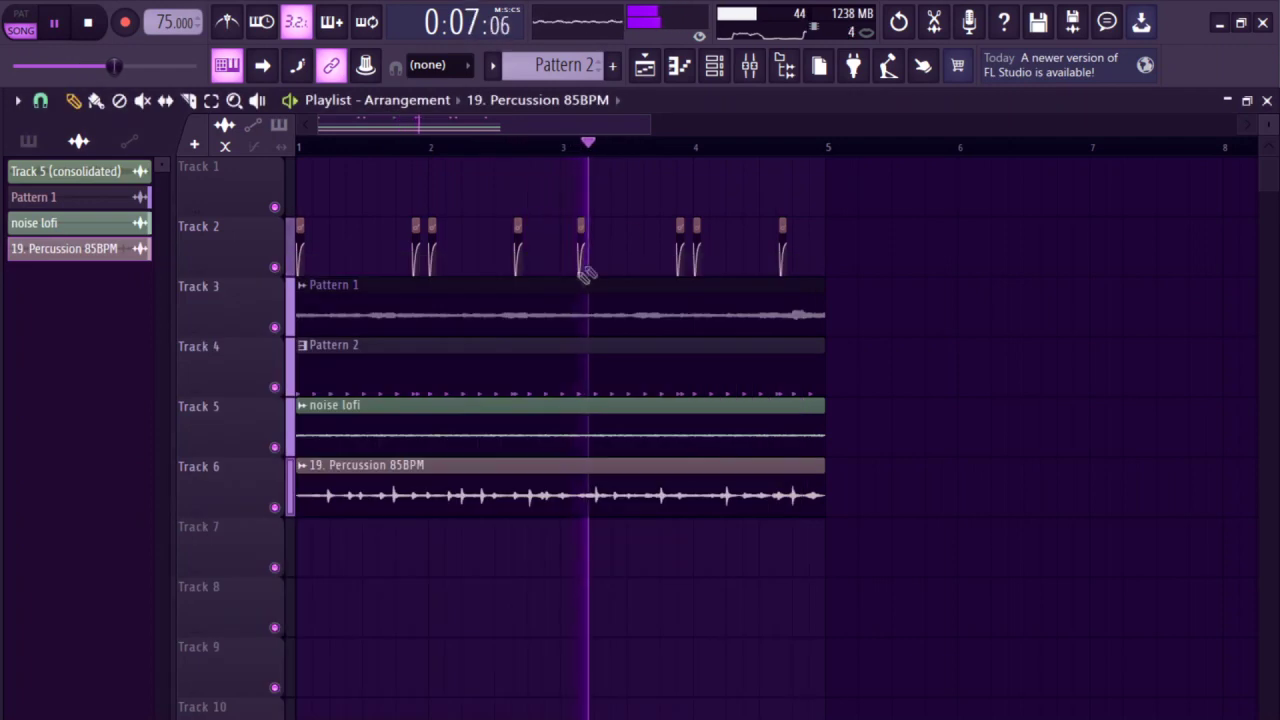
double_click(594, 464)
key("Escape")
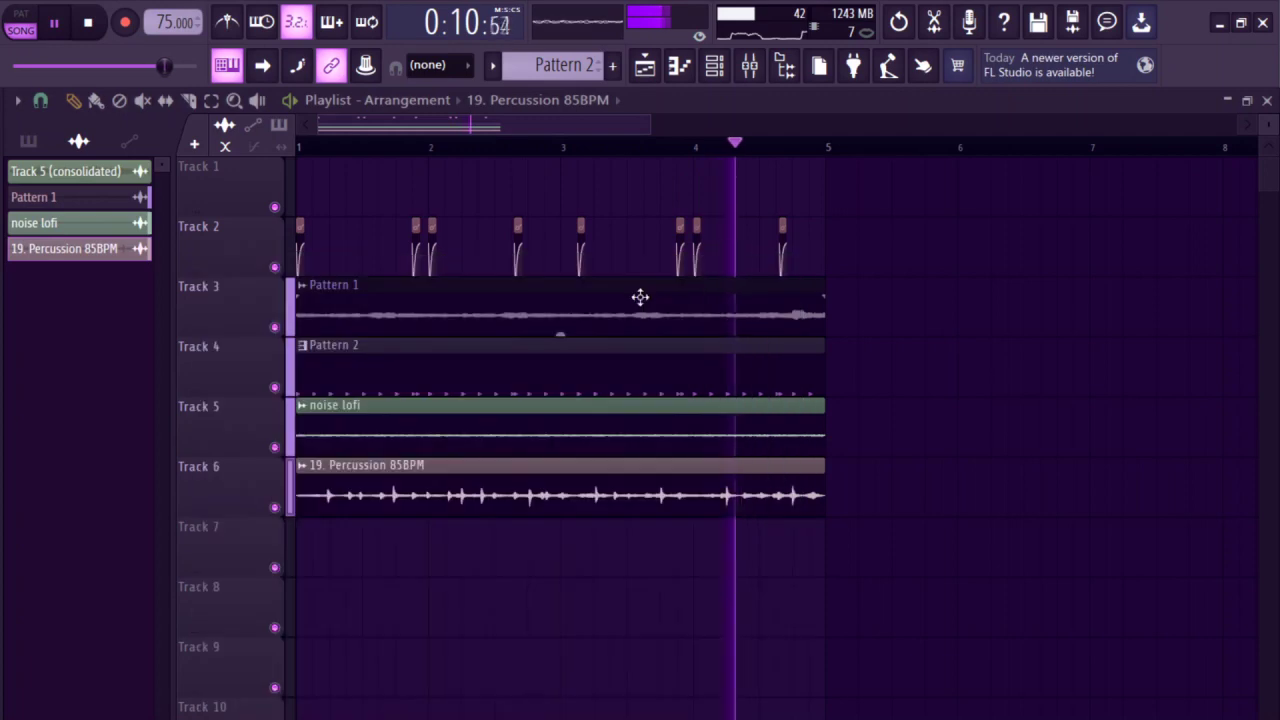
scroll(443, 251, "down", 3)
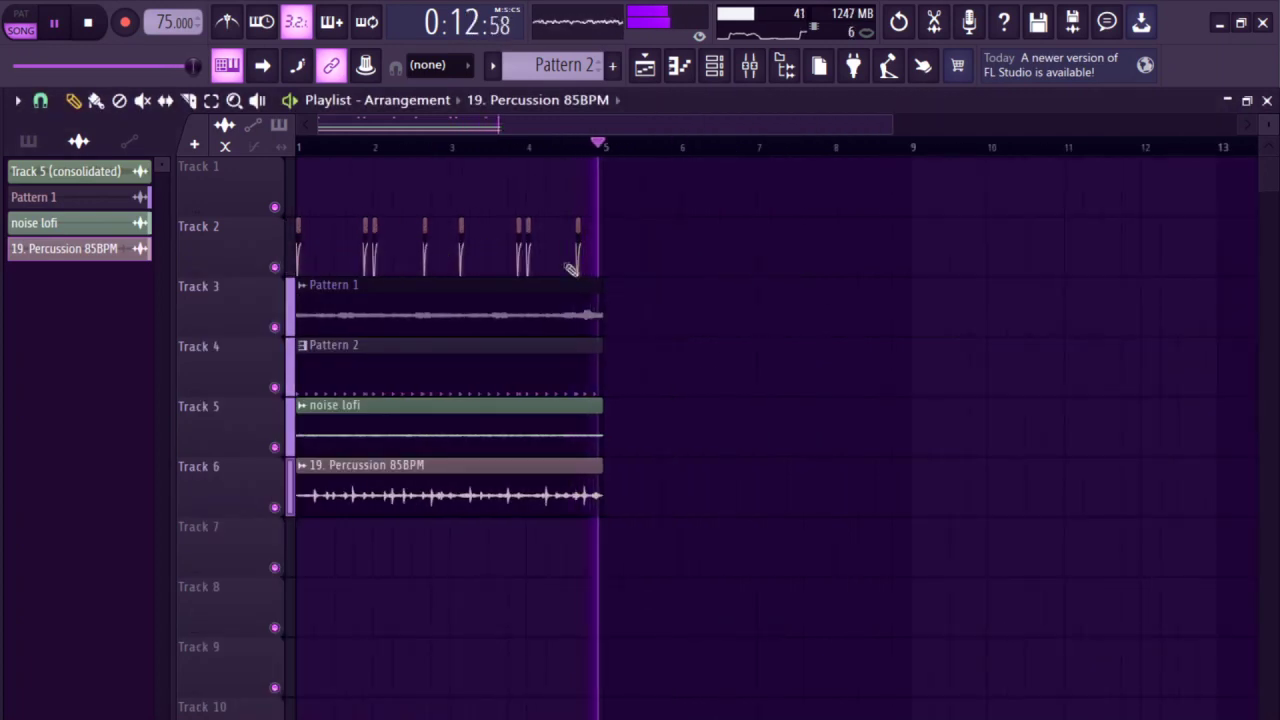
key("space")
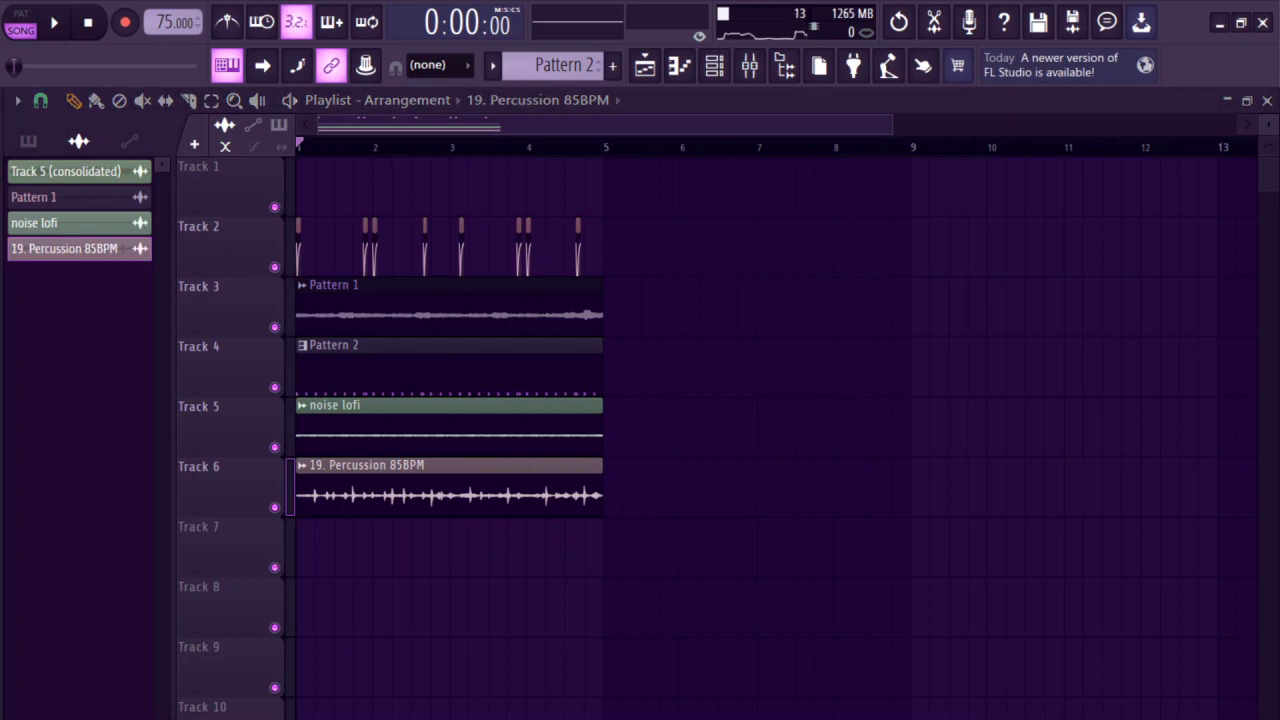
- Create Pattern 3, place it at the start of Track 7 and add the Deep2 synth bass as its instrument
left_click(28, 140)
left_click(48, 222)
key("F4")
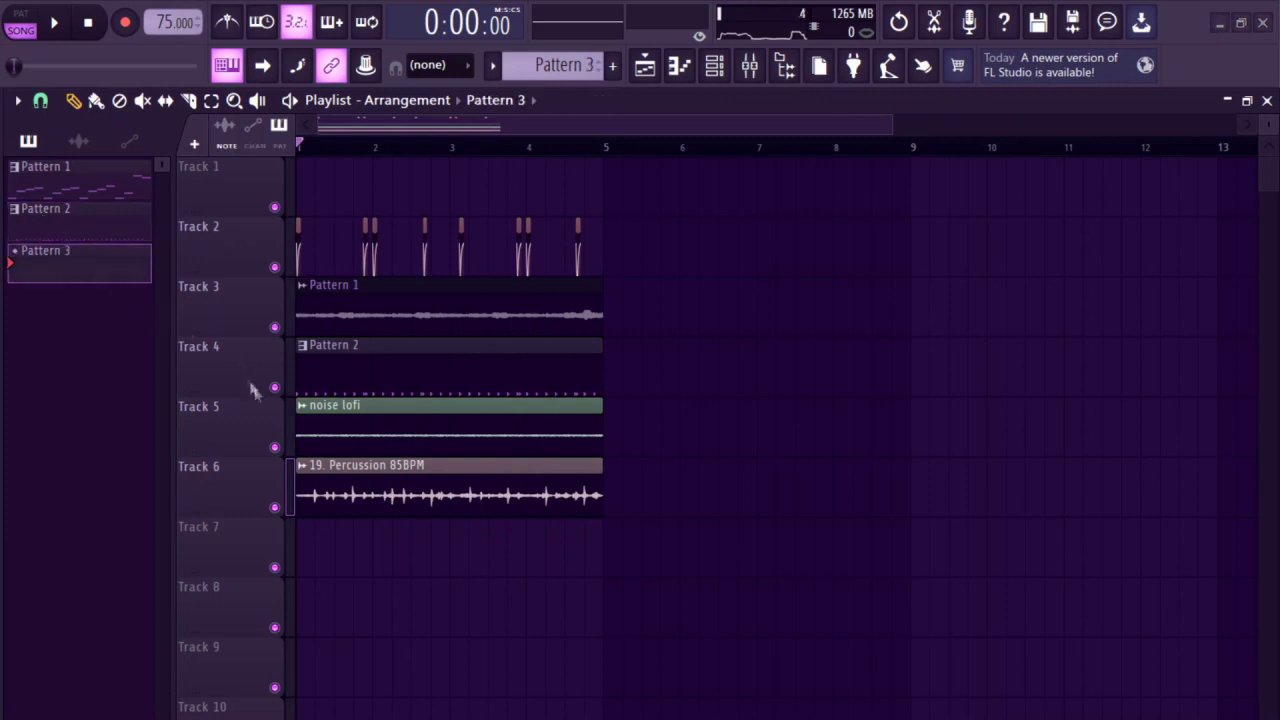
left_click(320, 545)
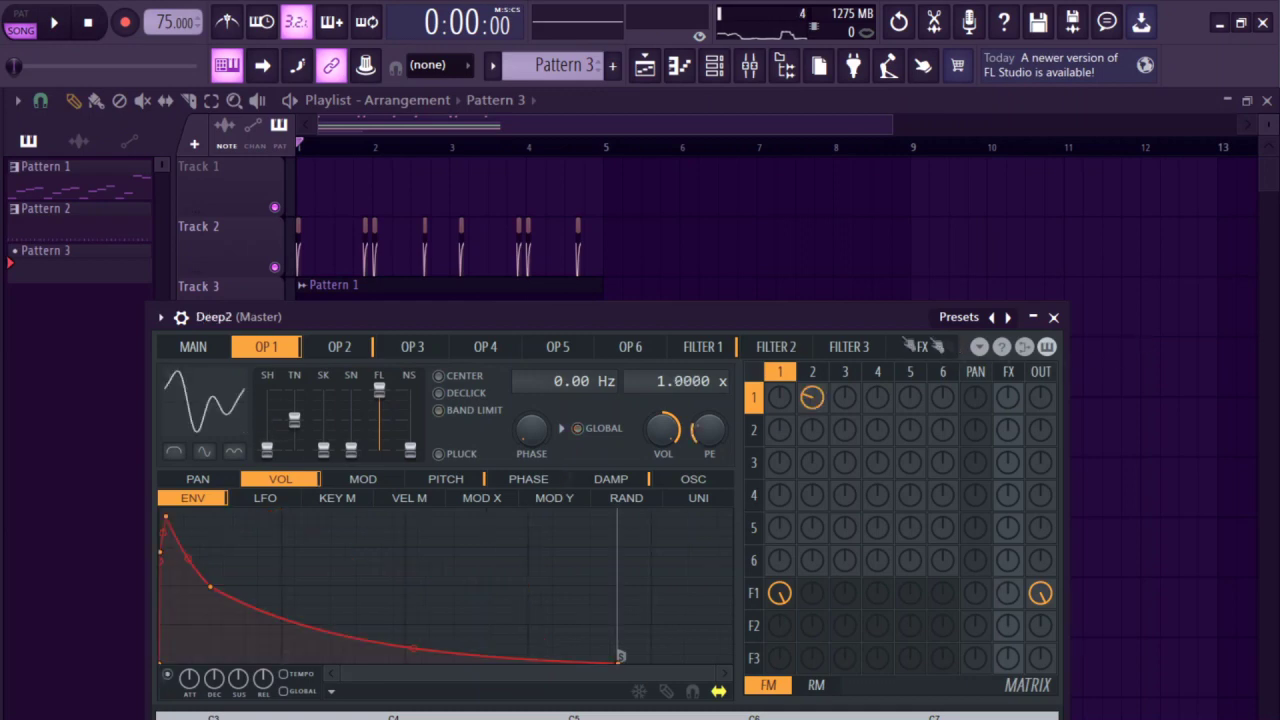
key("Escape")
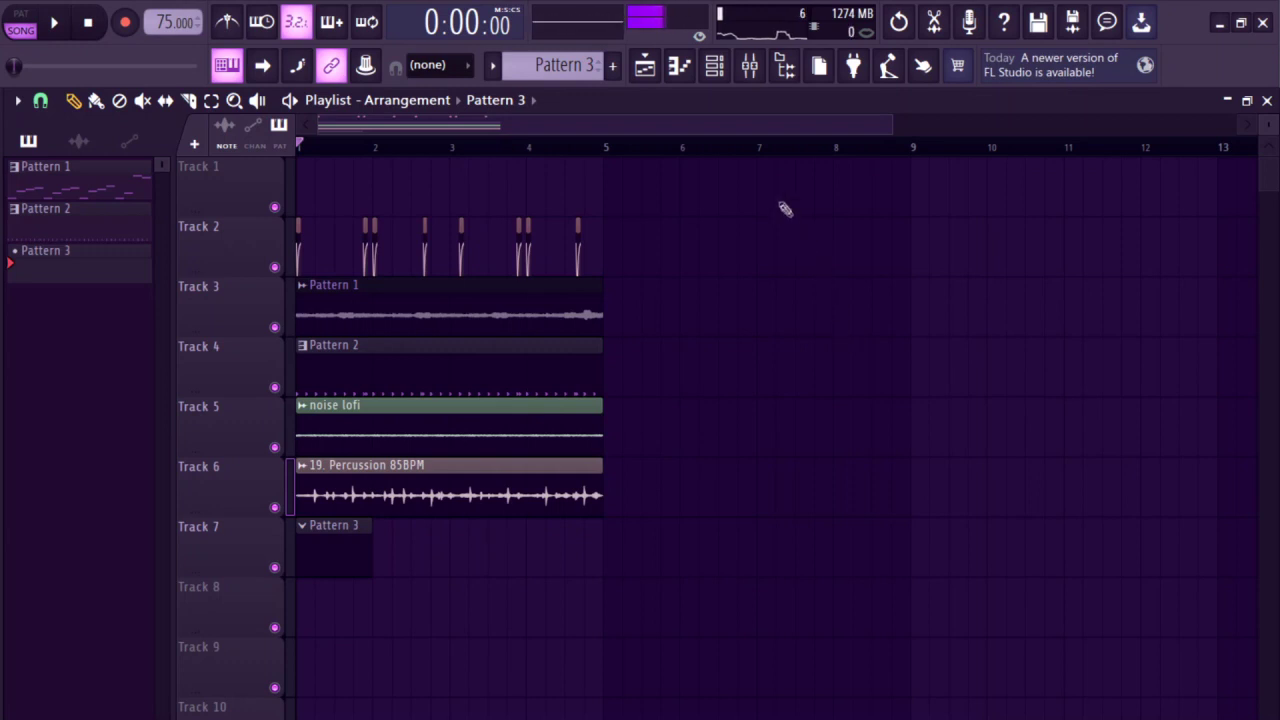
- Assign the Deep2 channel to mixer insert 4 and route that insert only to the SID.AIN track
left_click(714, 65)
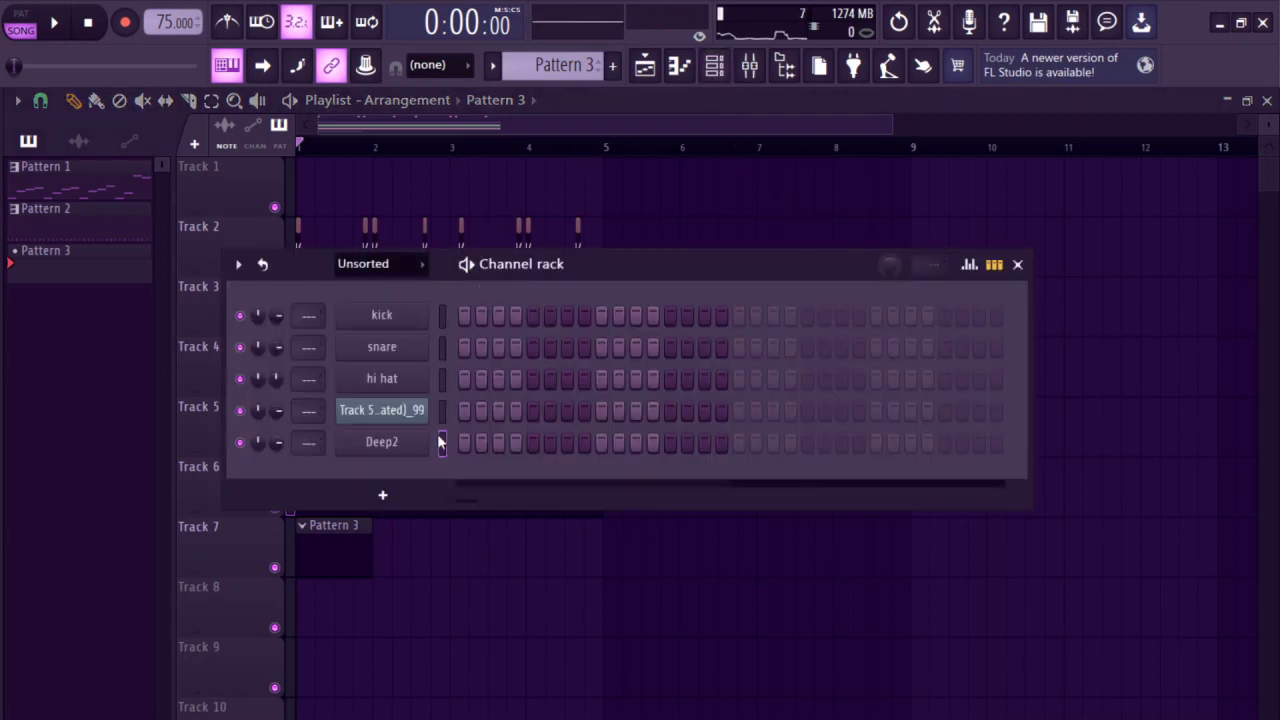
key("ctrl+l")
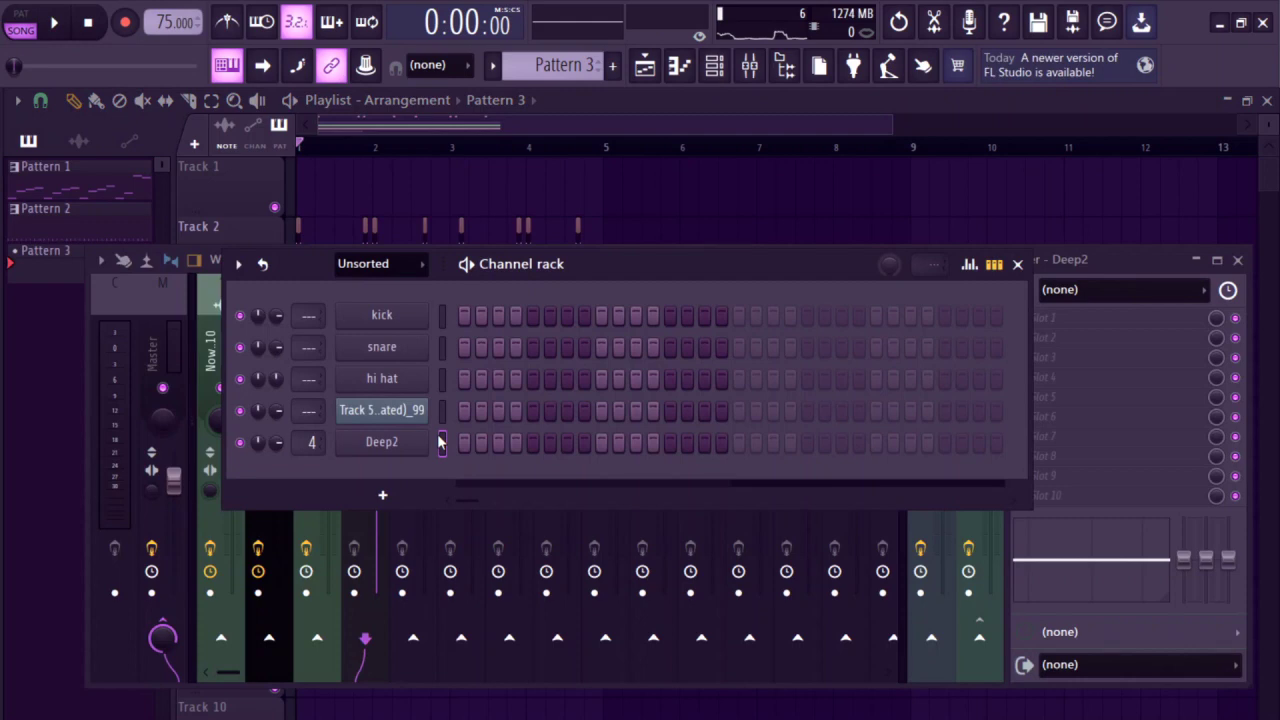
left_click(1017, 264)
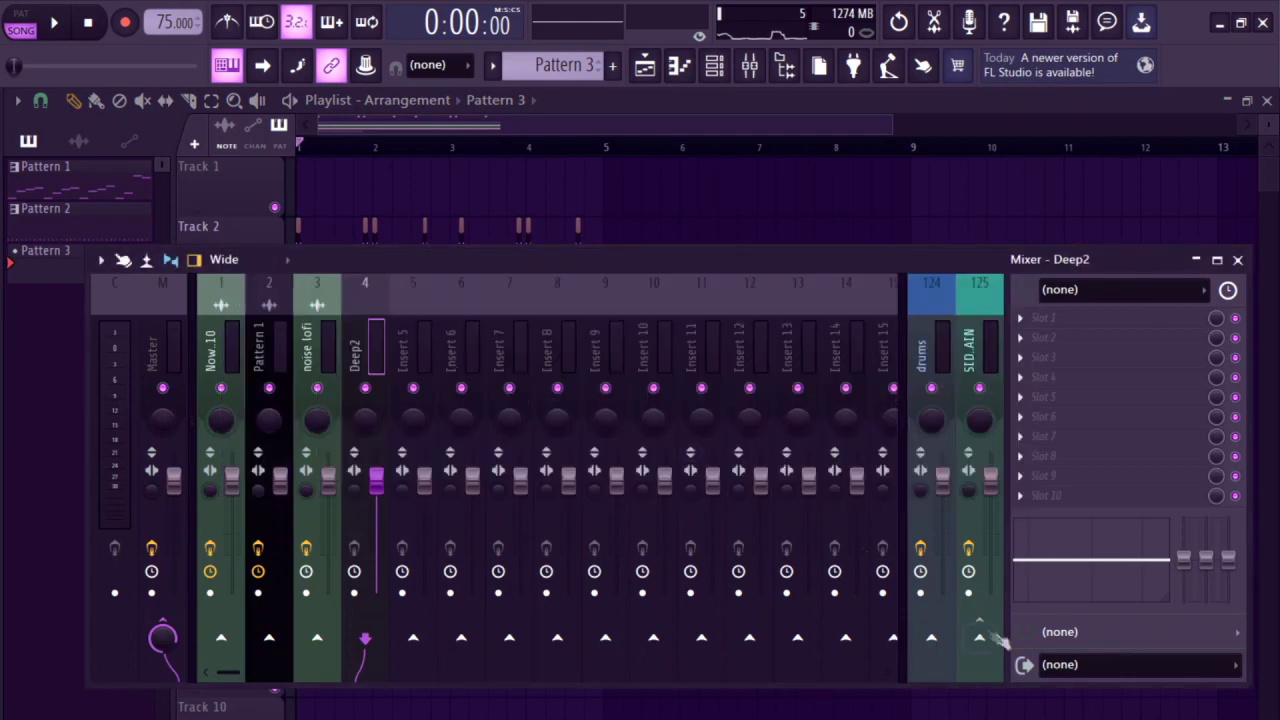
left_click(979, 637)
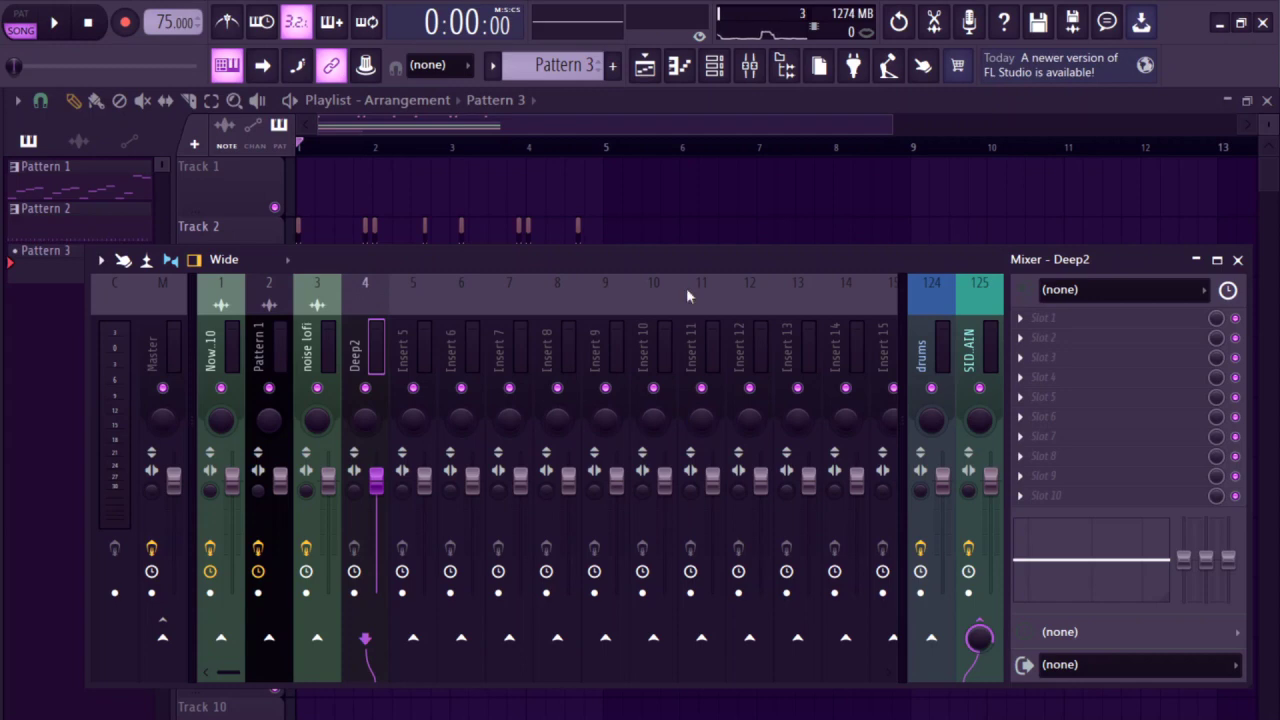
- Apply the 3x Osc mixer settings with Fruity parametric EQ 2 to insert 4 and reduce the EQ's low-frequency peak beside the high cut
key("ctrl+z")
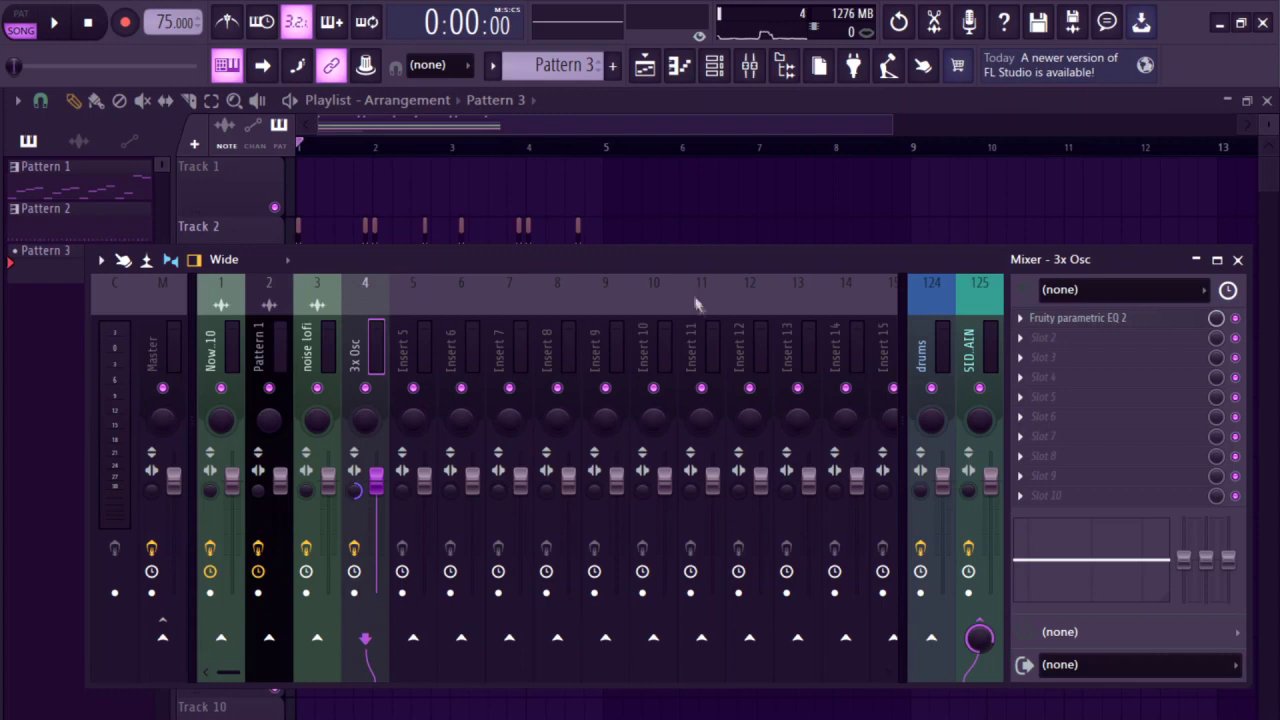
left_click(1078, 318)
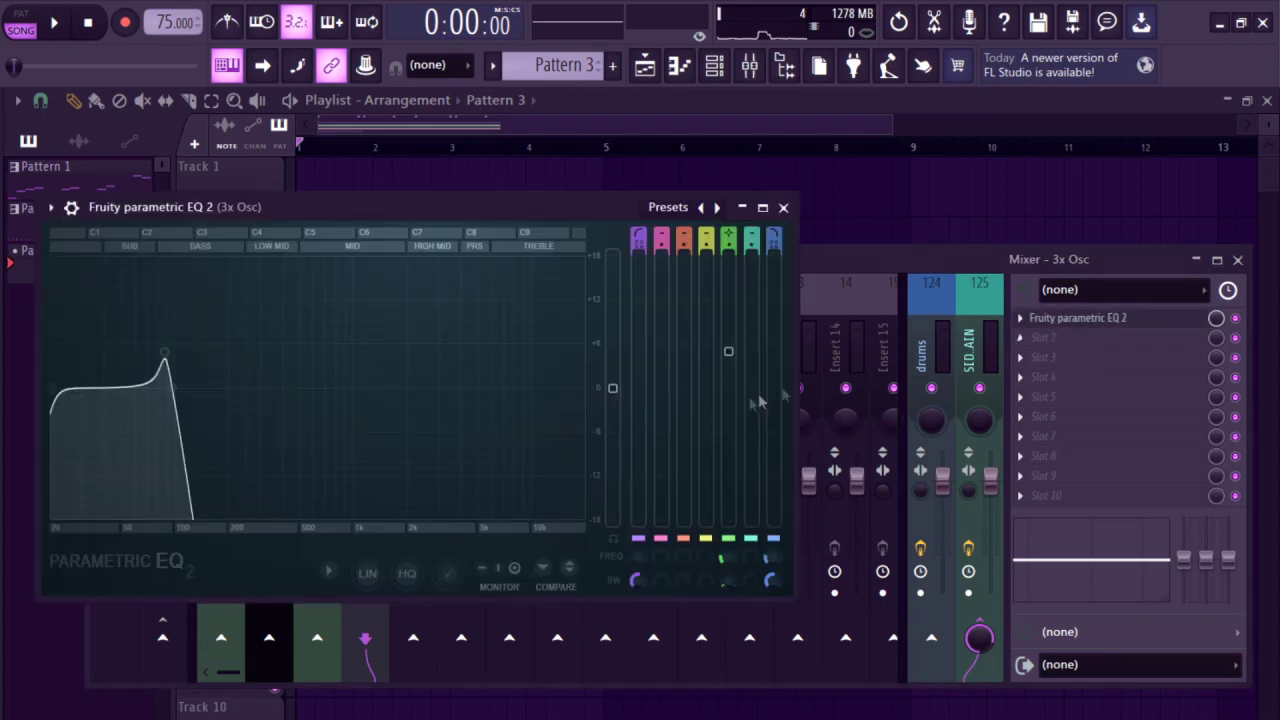
left_click_drag(740, 366, 740, 371)
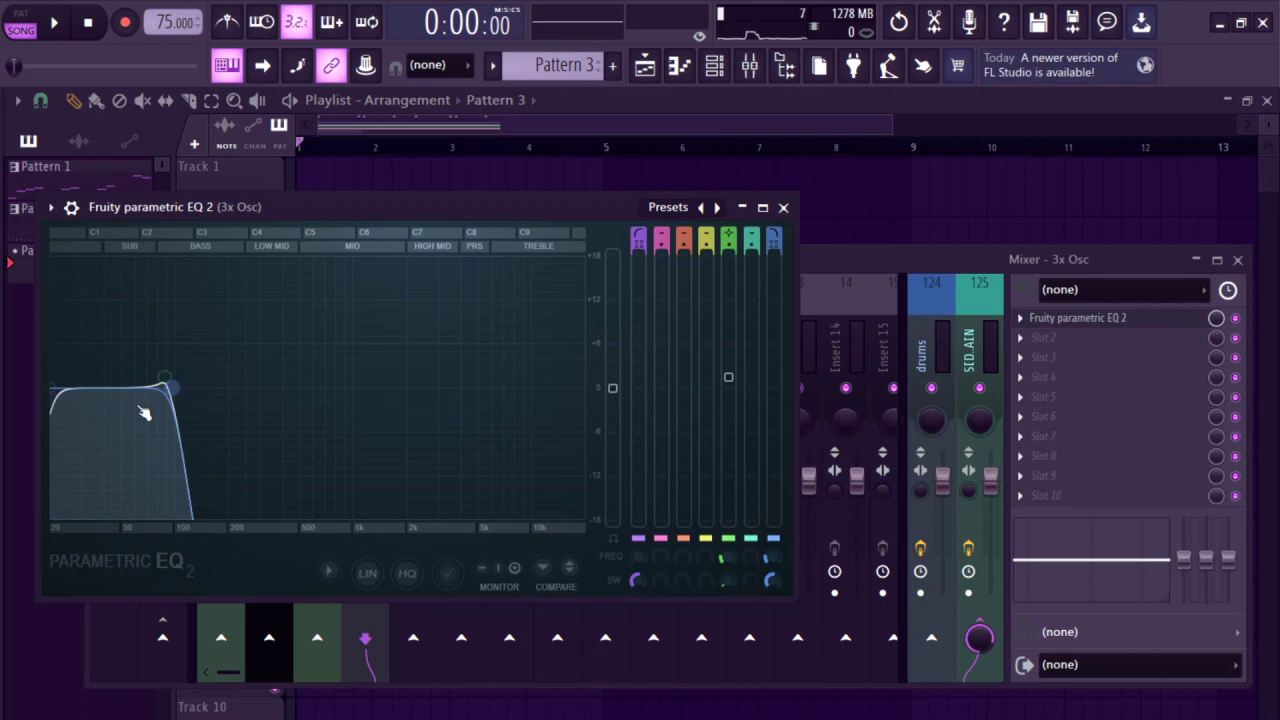
key("F12")
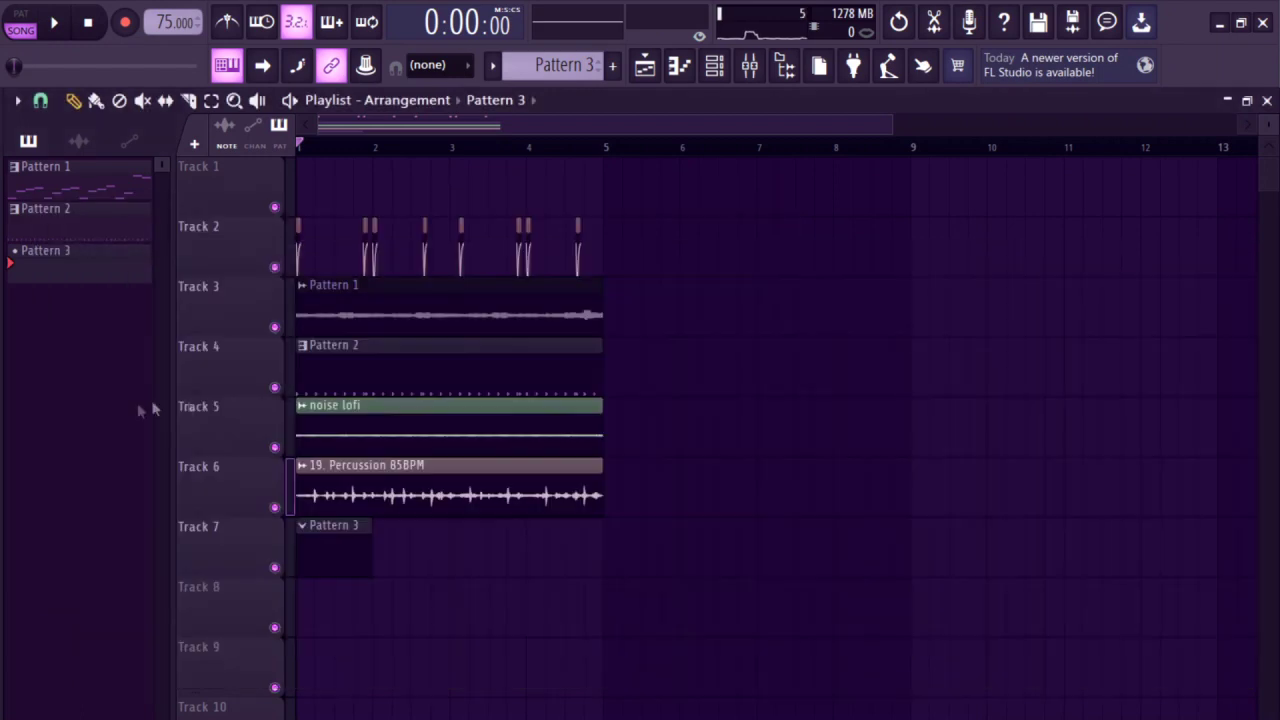
- Open Pattern 3's piano roll and add a D4 note at the start of bar 1
double_click(345, 553)
scroll(345, 562, "down", 2, "ctrl")
scroll(163, 563, "down", 3)
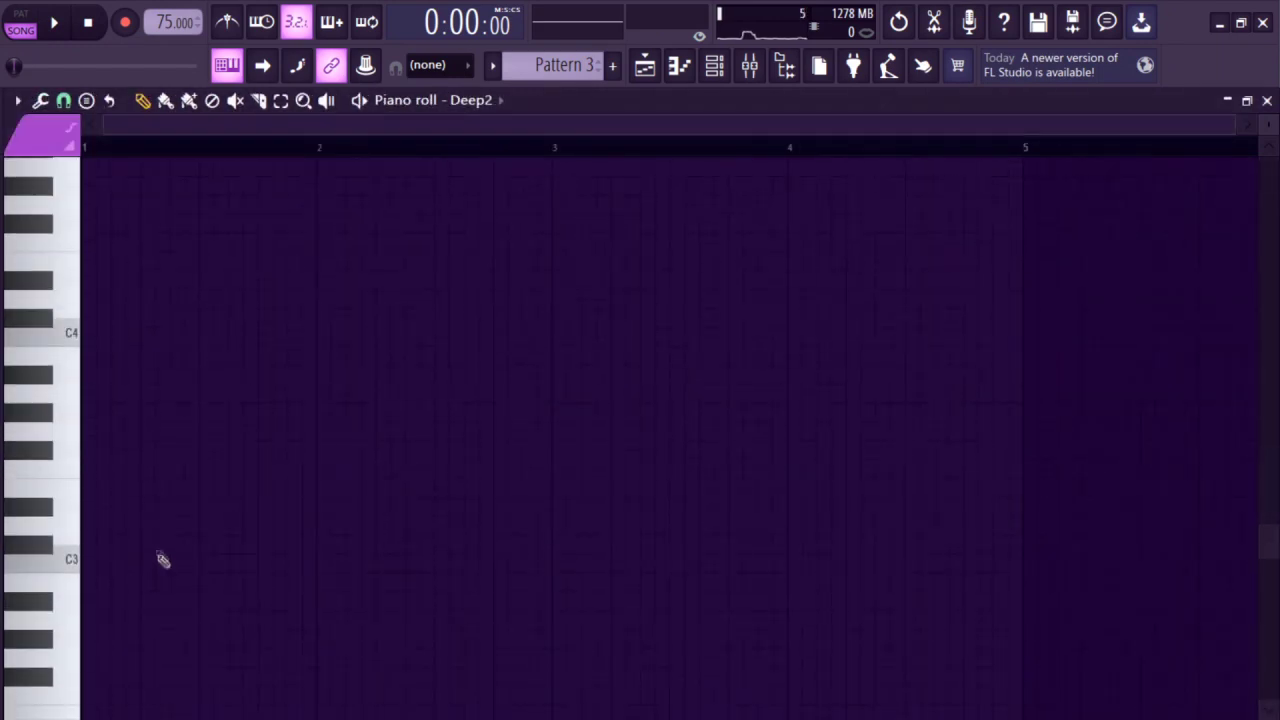
scroll(144, 482, "up", 2)
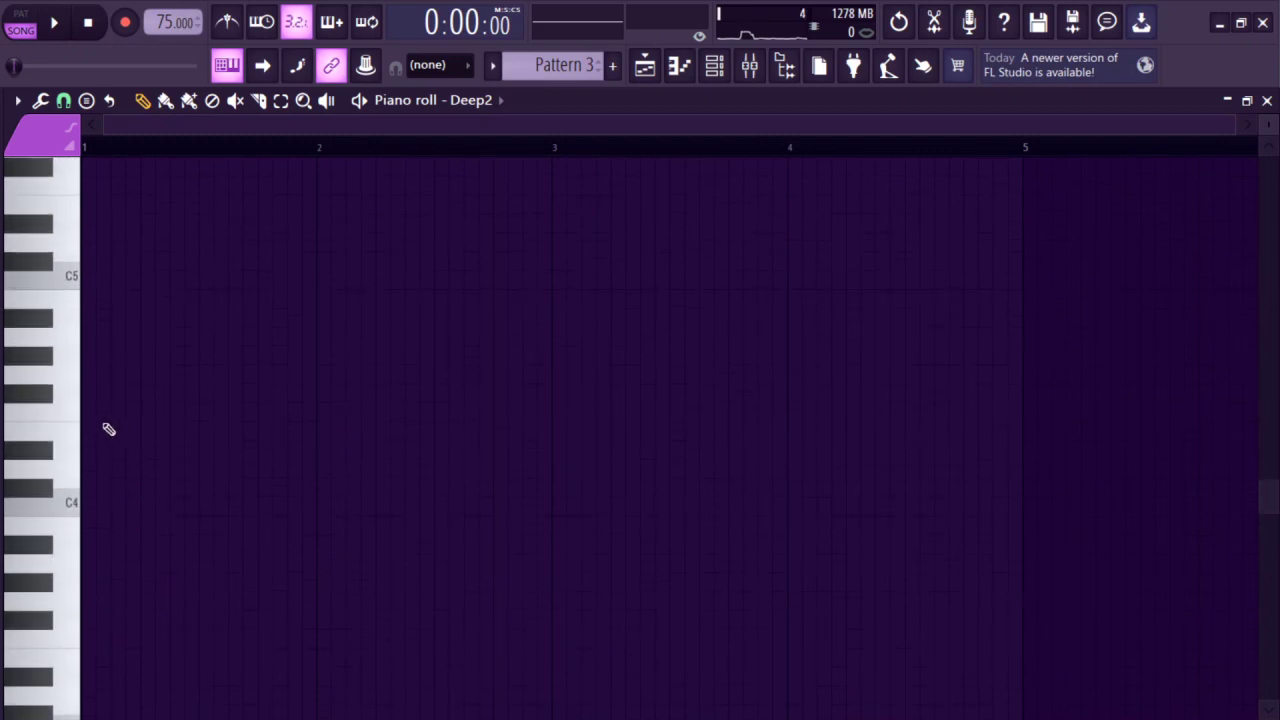
left_click(76, 466)
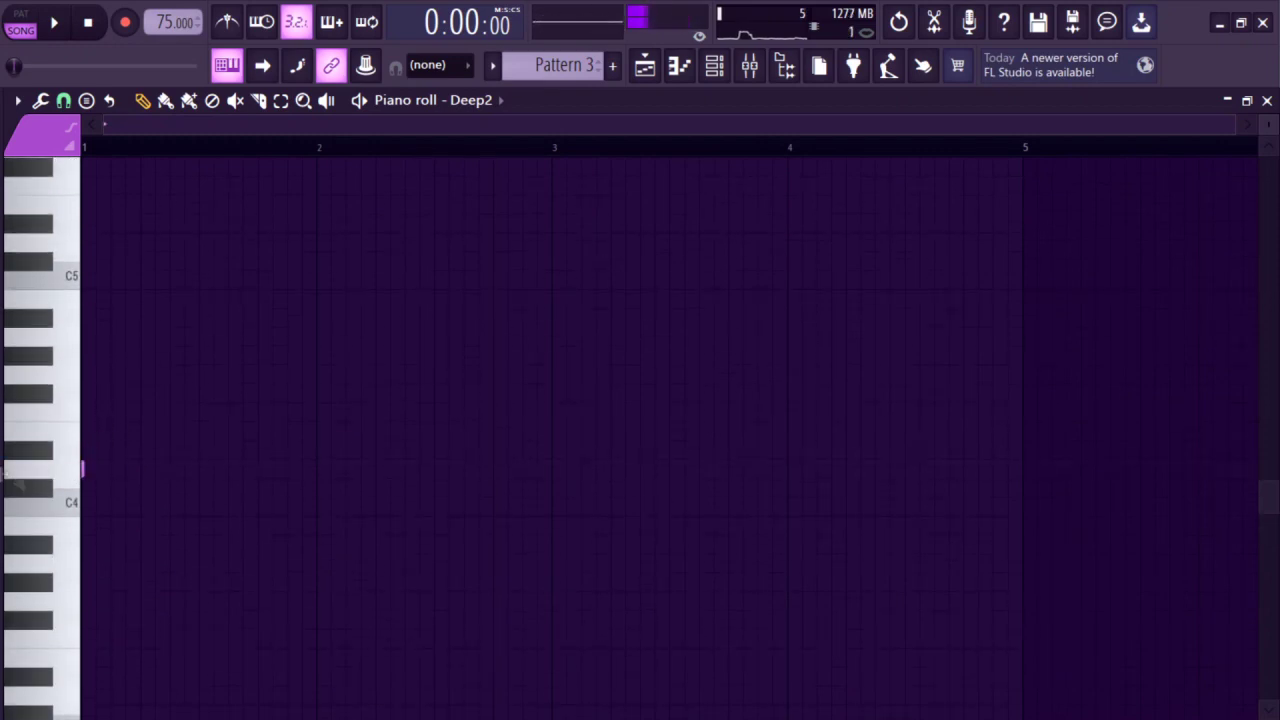
scroll(83, 472, "up", 4, "ctrl")
left_click(85, 470)
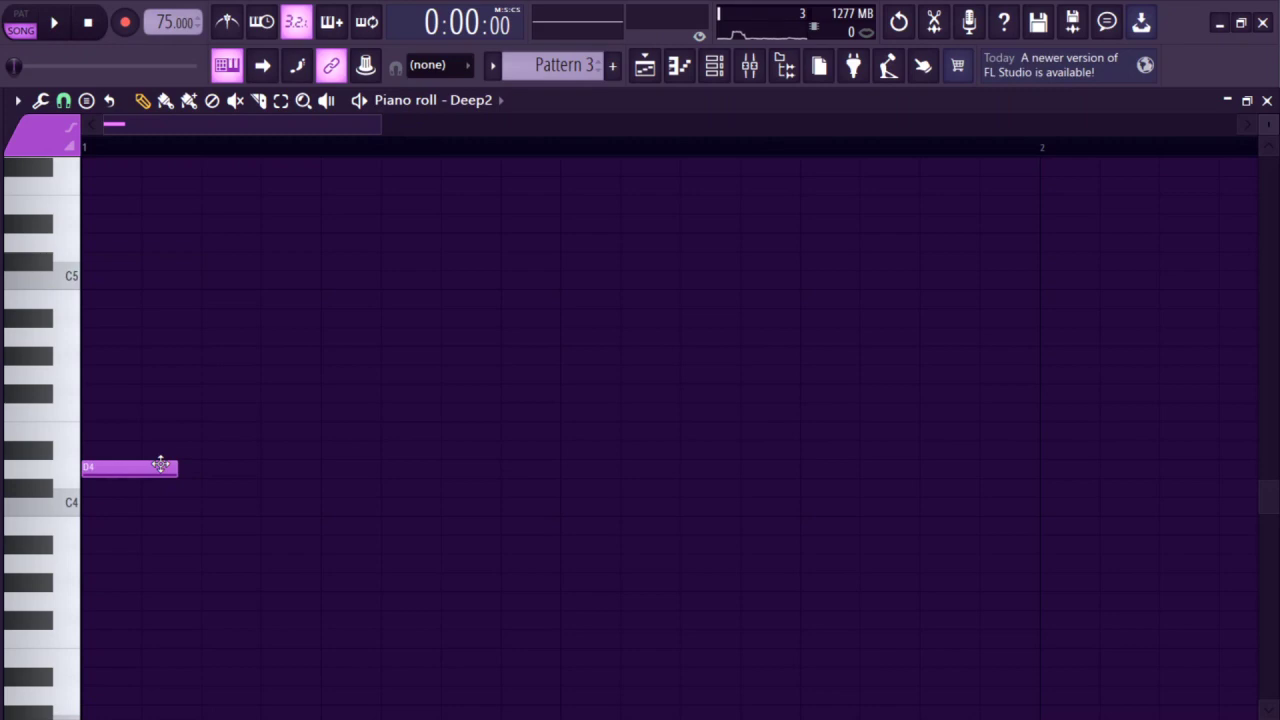
scroll(258, 470, "down", 5, "ctrl")
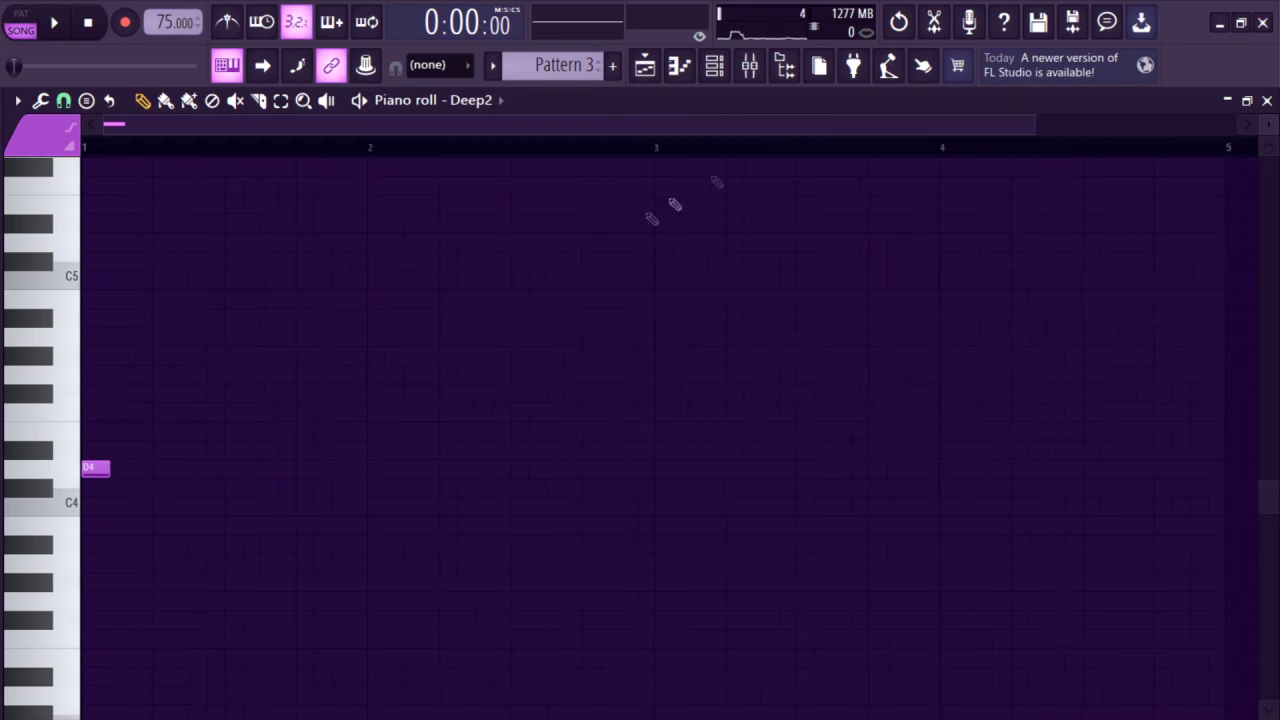
- Examine the Fruity parametric EQ 2 curve on the 3x Osc mixer track, then close the equalizer and mixer
left_click(752, 70)
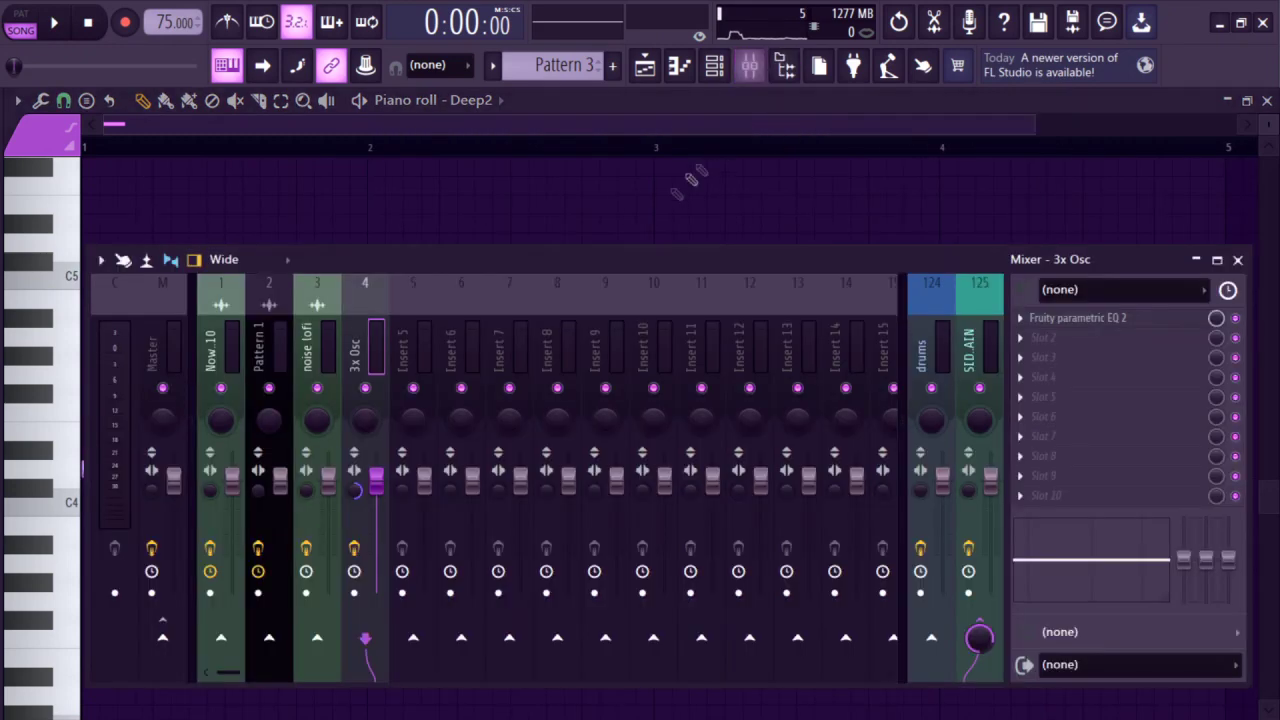
left_click(1110, 326)
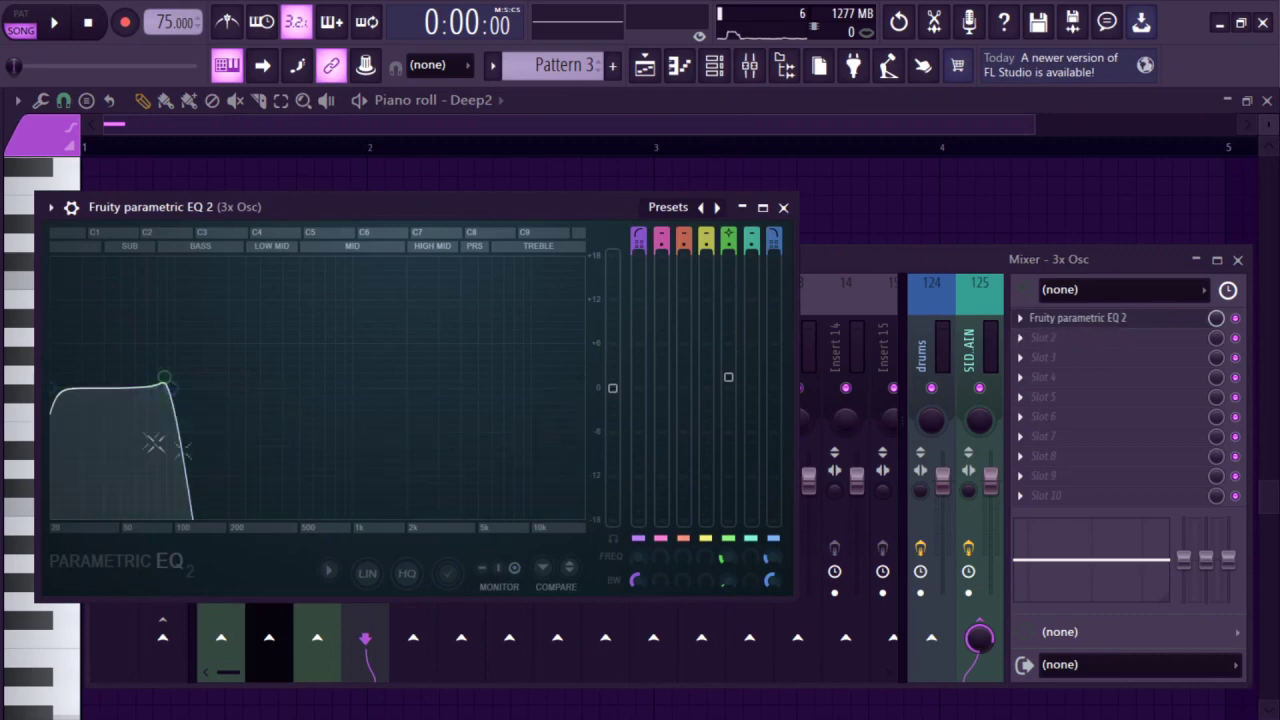
left_click_drag(249, 213, 317, 216)
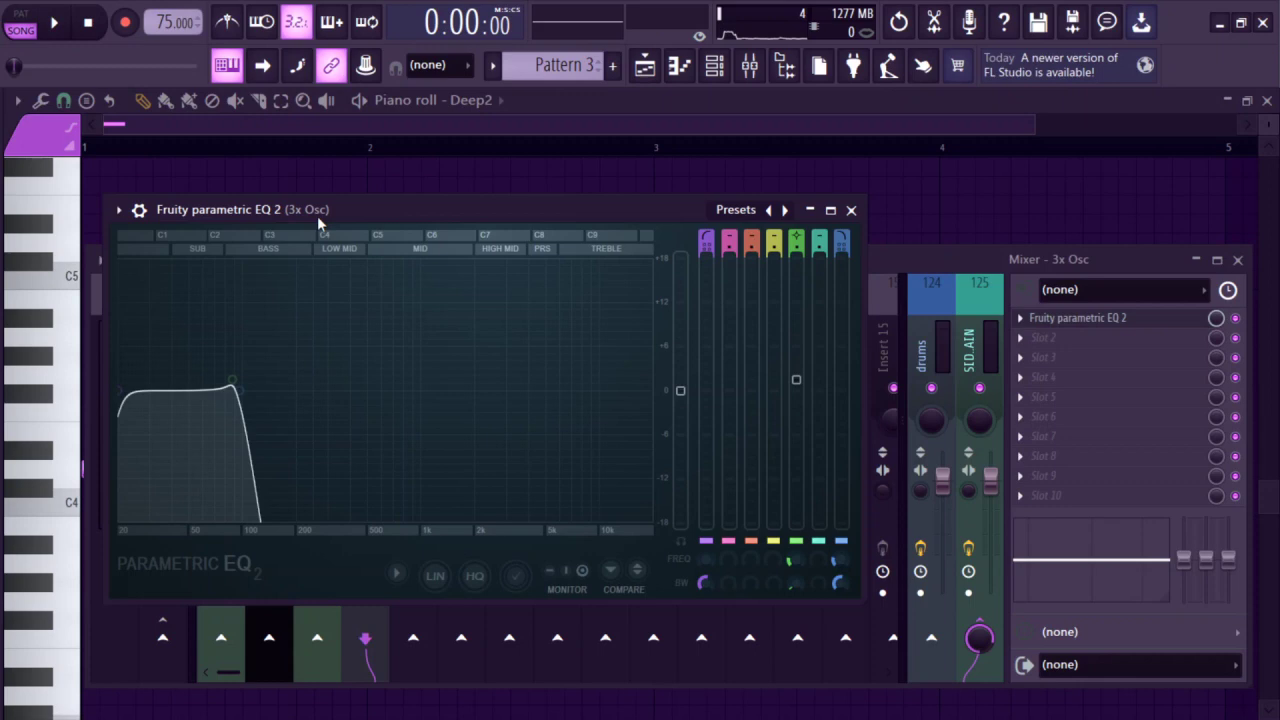
key("Escape")
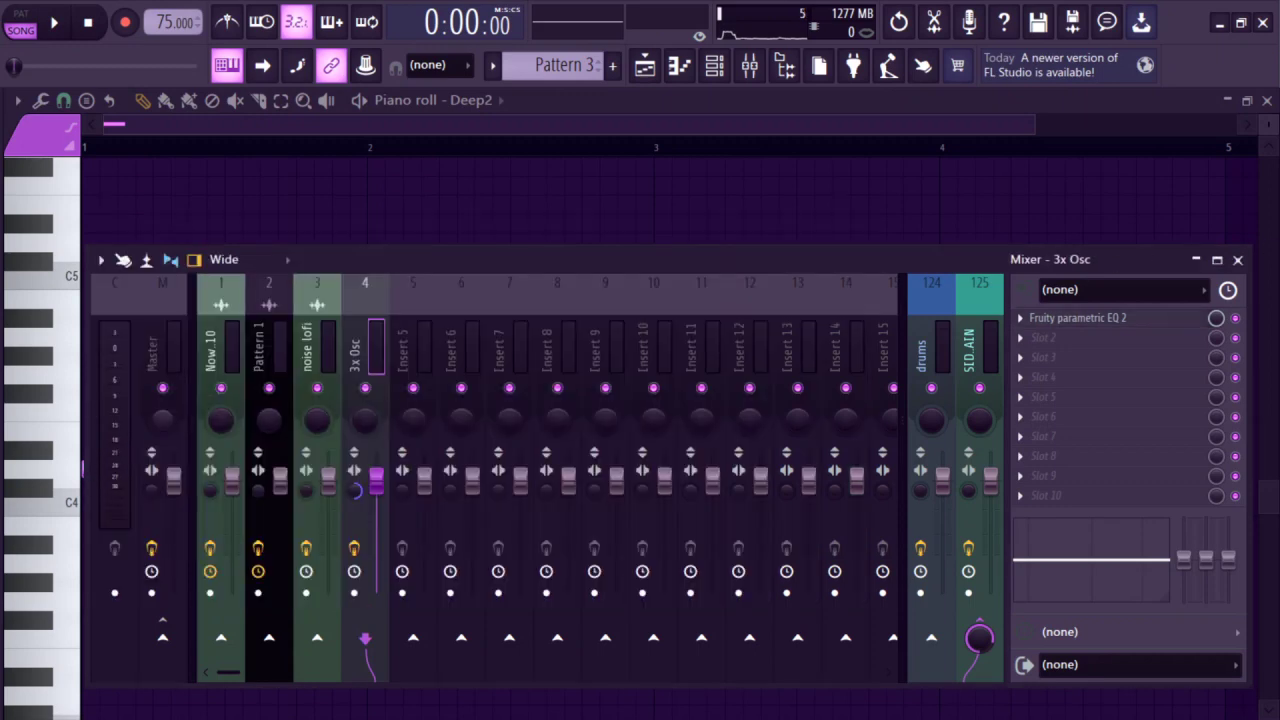
left_click(1238, 260)
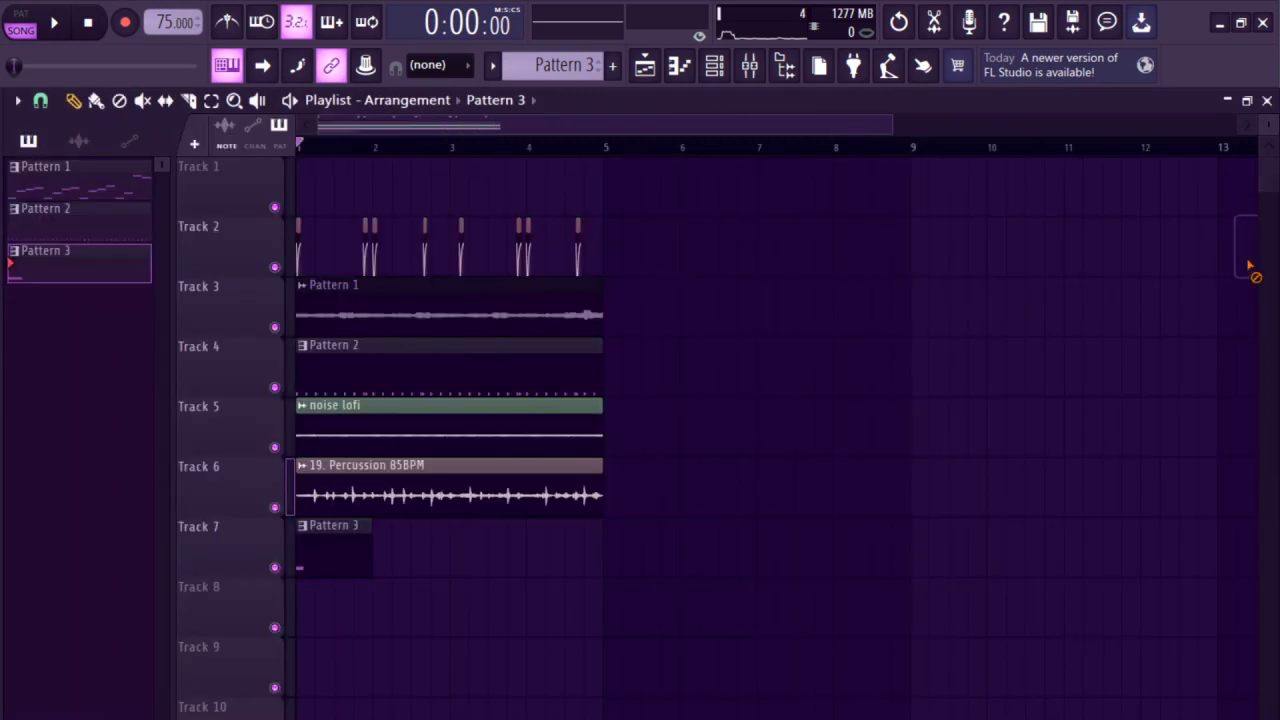
- Reopen Pattern 3's notes, fine-tune the length of the opening D4 note and play it back
double_click(357, 575)
scroll(89, 494, "down", 5)
scroll(82, 477, "up", 2)
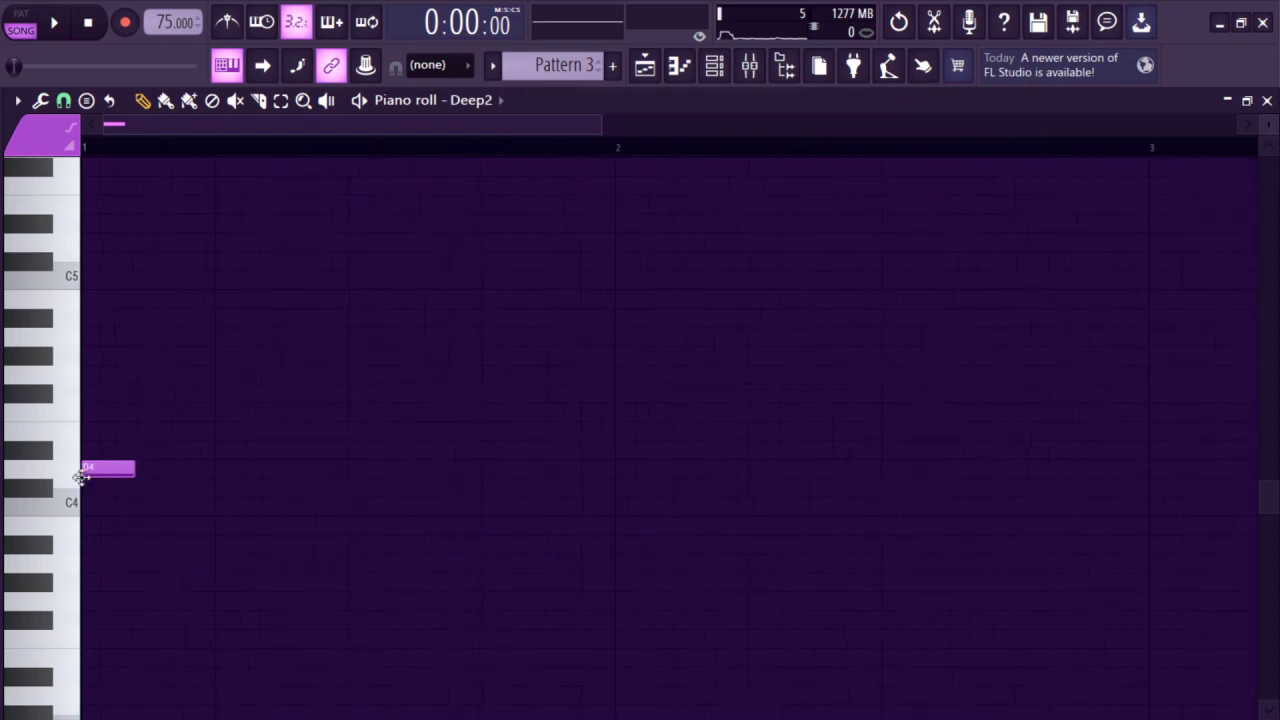
mouse_move(92, 562)
left_mouse_down()
mouse_move(90, 580)
mouse_move(84, 553)
left_mouse_up()
right_click(90, 562)
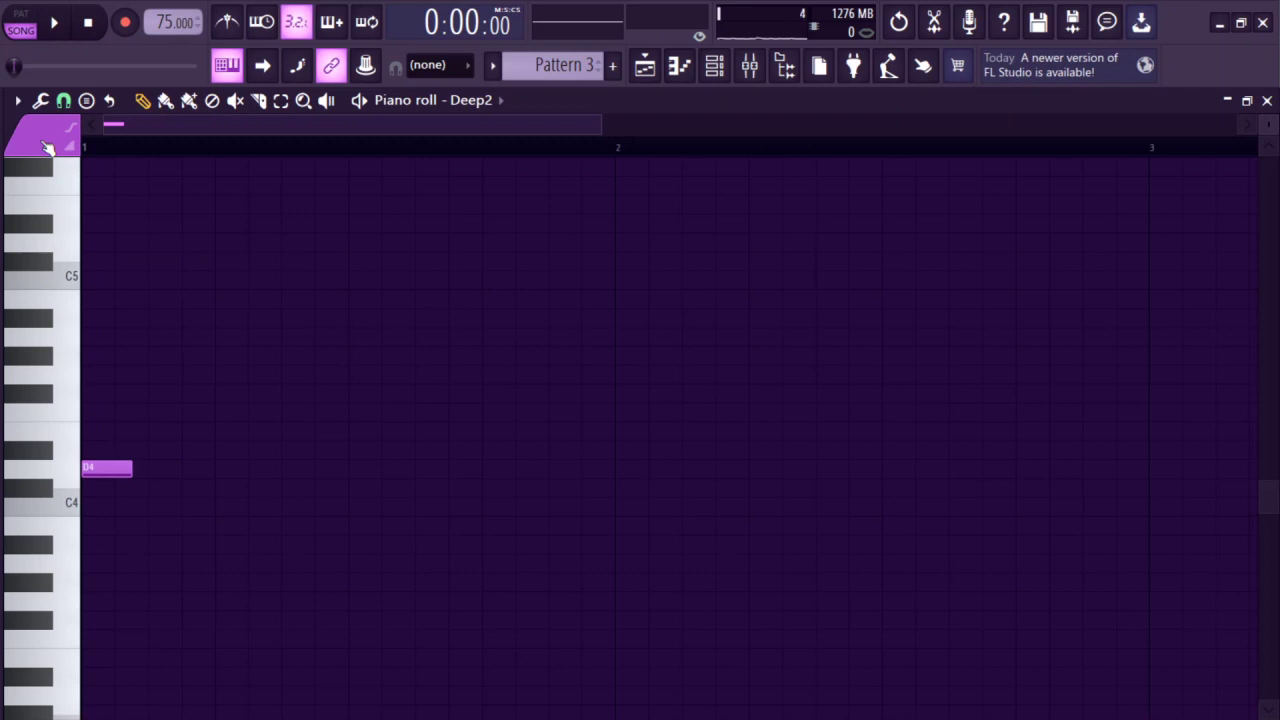
key("space")
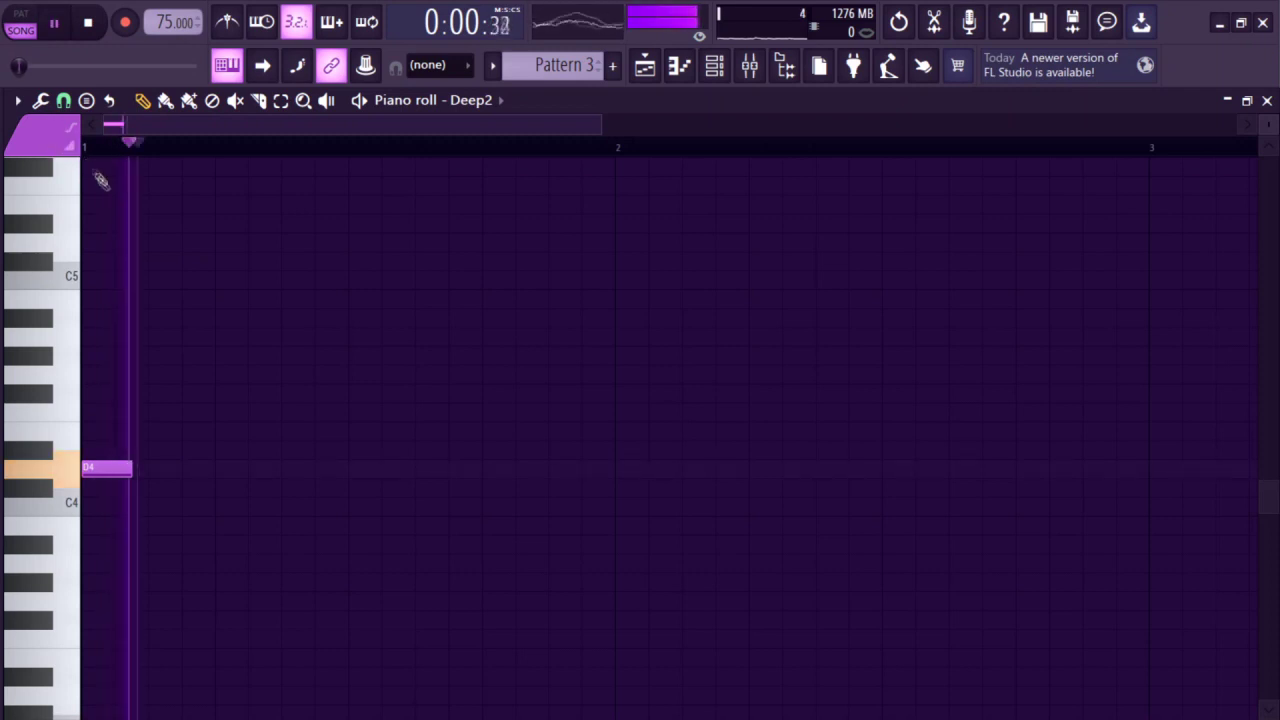
key("space")
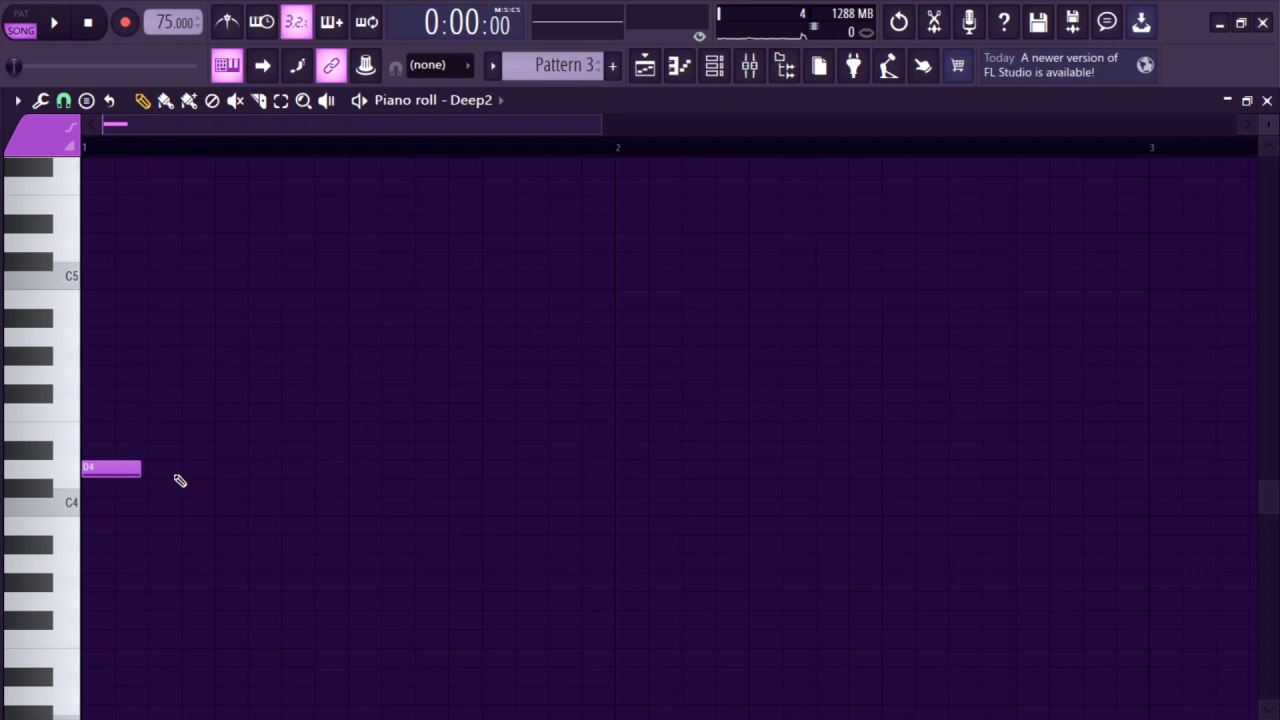
- Add a second, short D4 note near the middle of bar 1 and play the bass line back
scroll(140, 461, "up", 2)
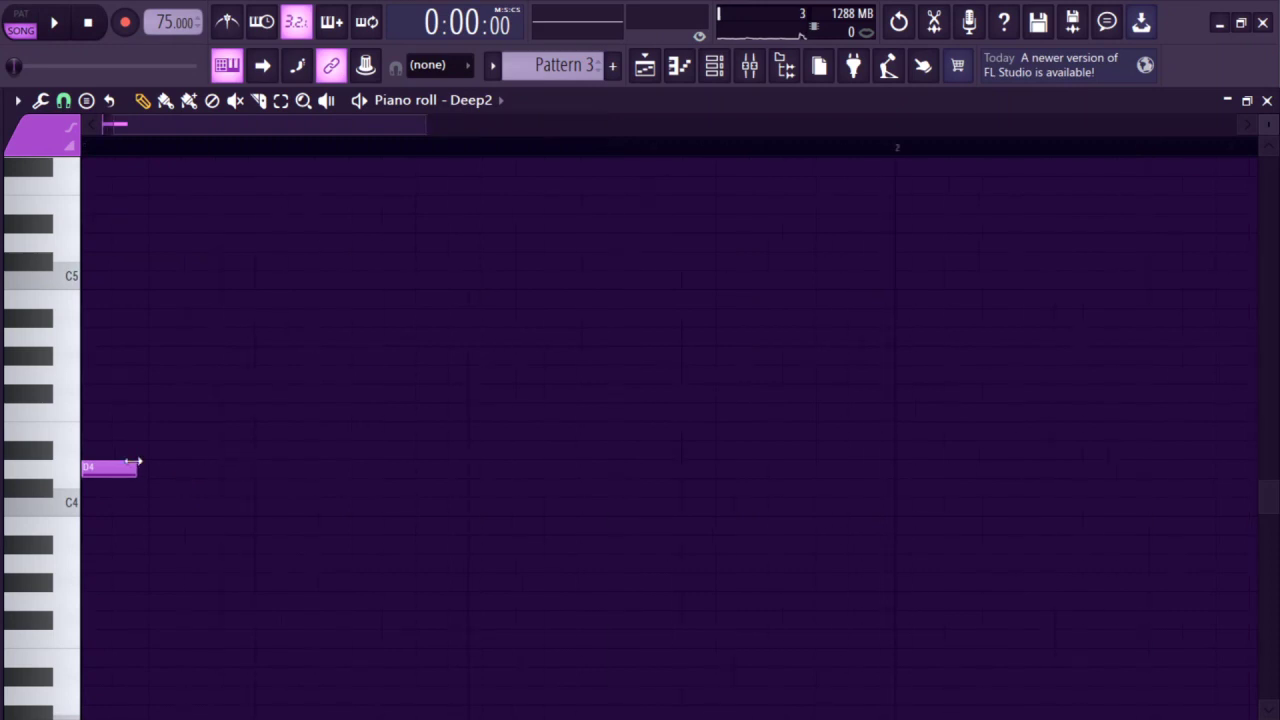
left_click(375, 468)
left_click_drag(411, 471, 437, 474)
key("space")
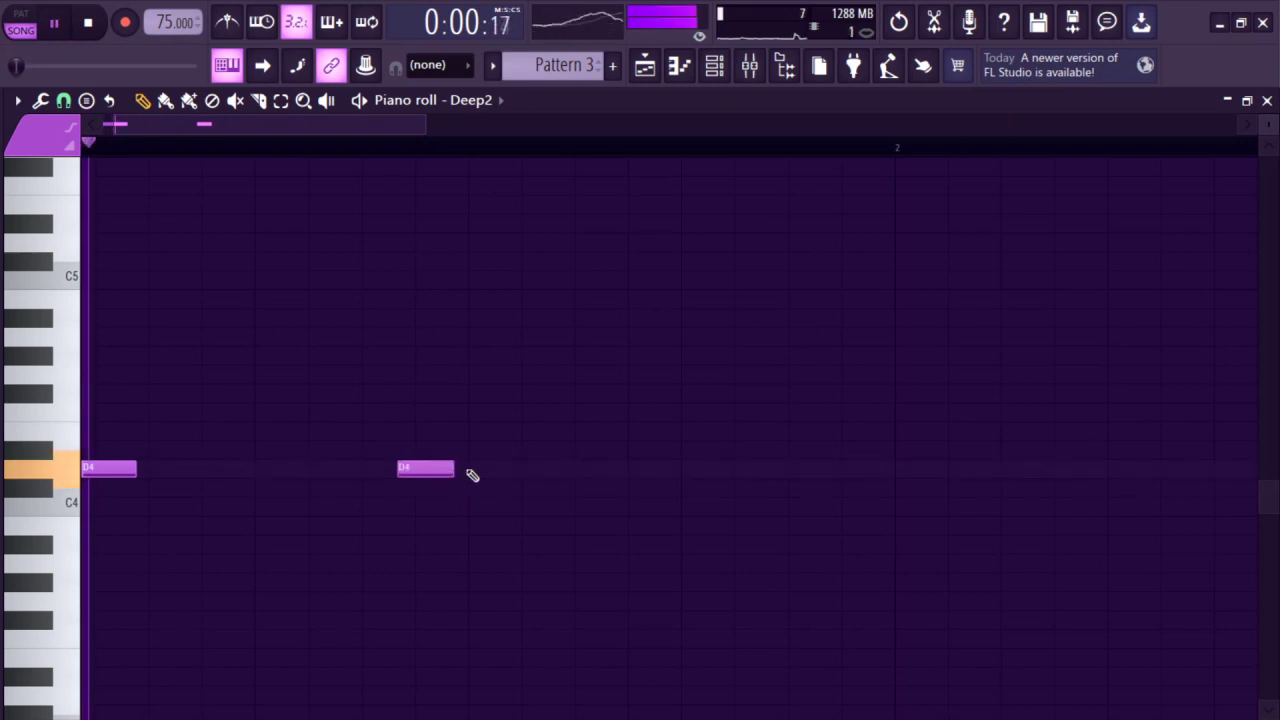
scroll(472, 475, "down", 3)
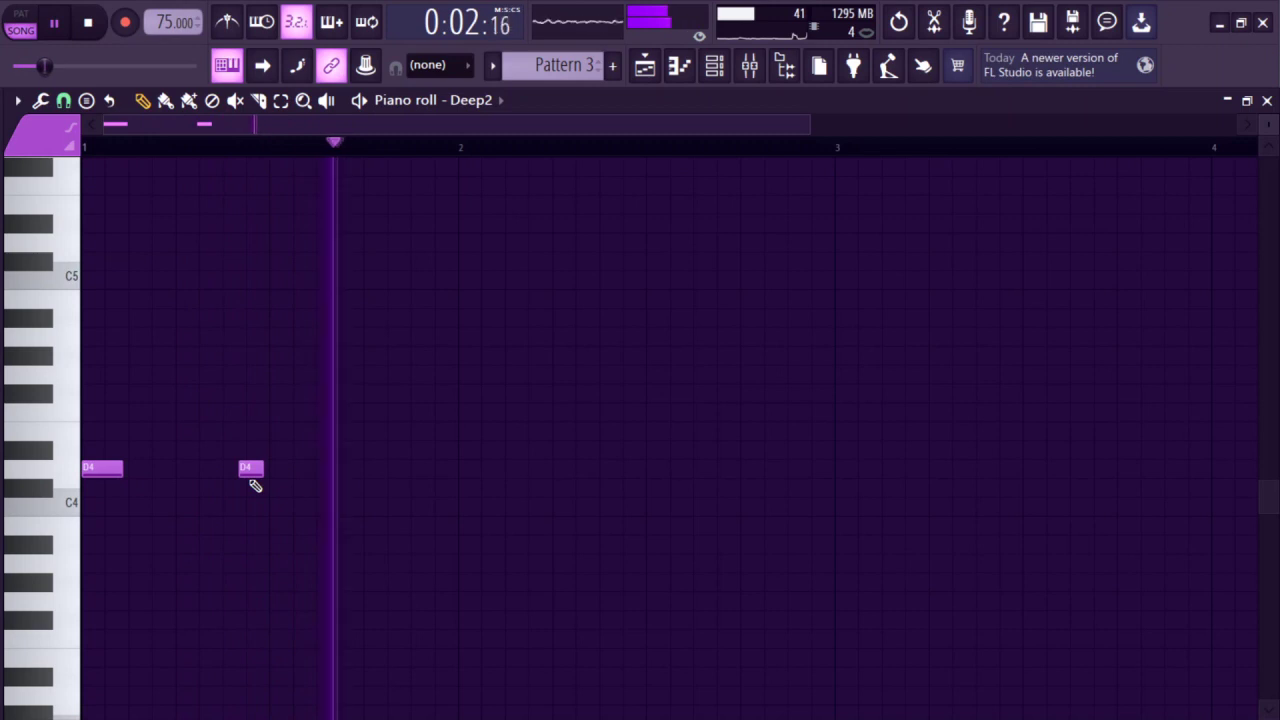
key("space")
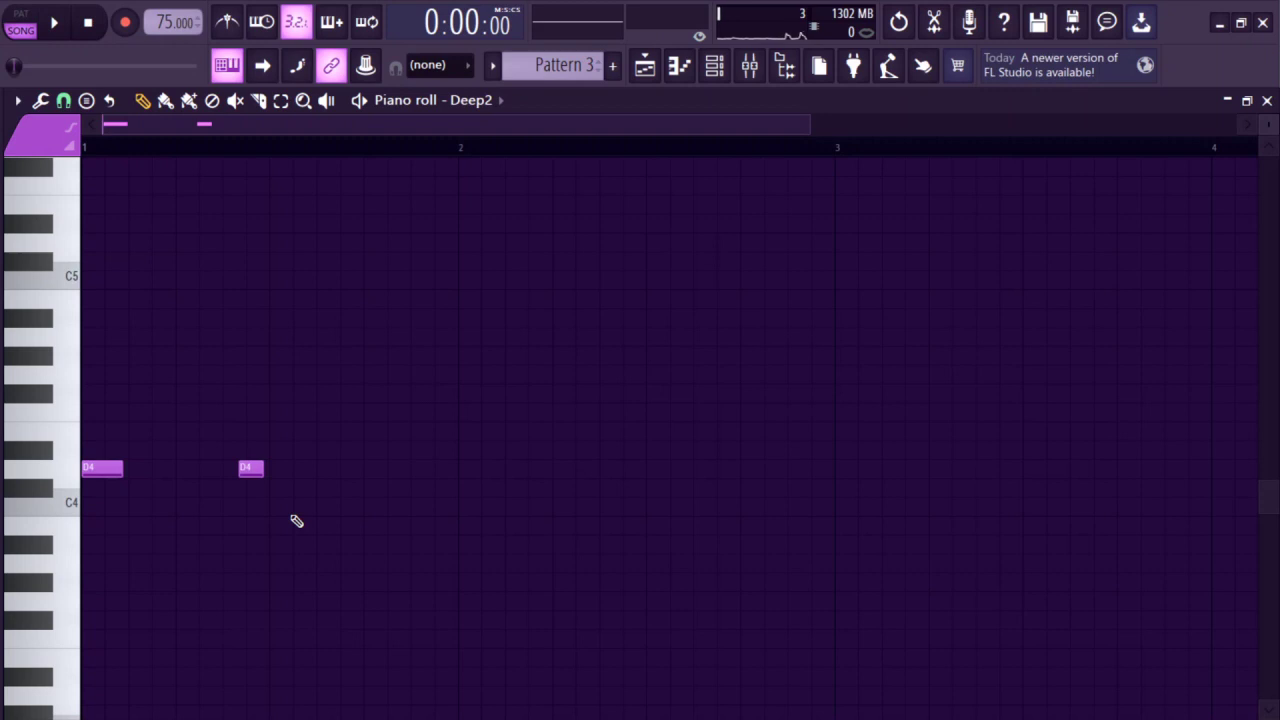
- Add a C4 note just before bar 2, adjust its start and length, and listen to the result
key("space")
scroll(163, 526, "up", 2, "ctrl")
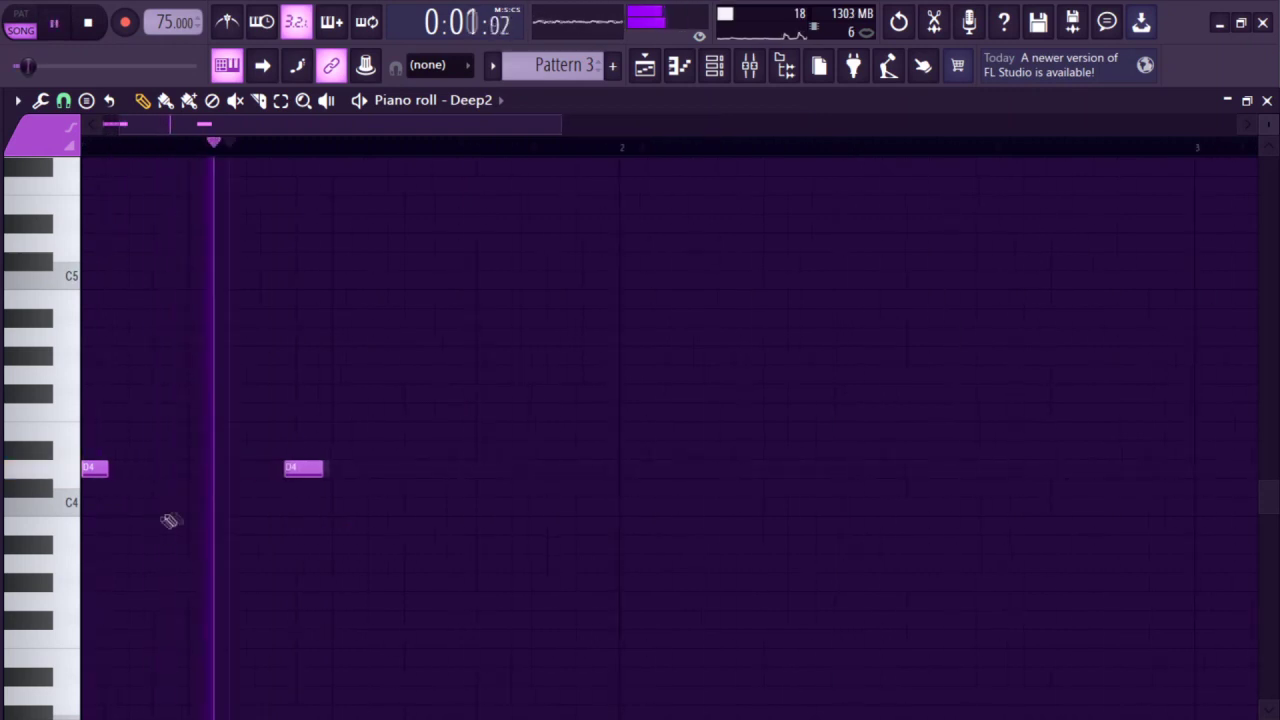
key("space")
left_click(94, 472)
left_click(578, 507)
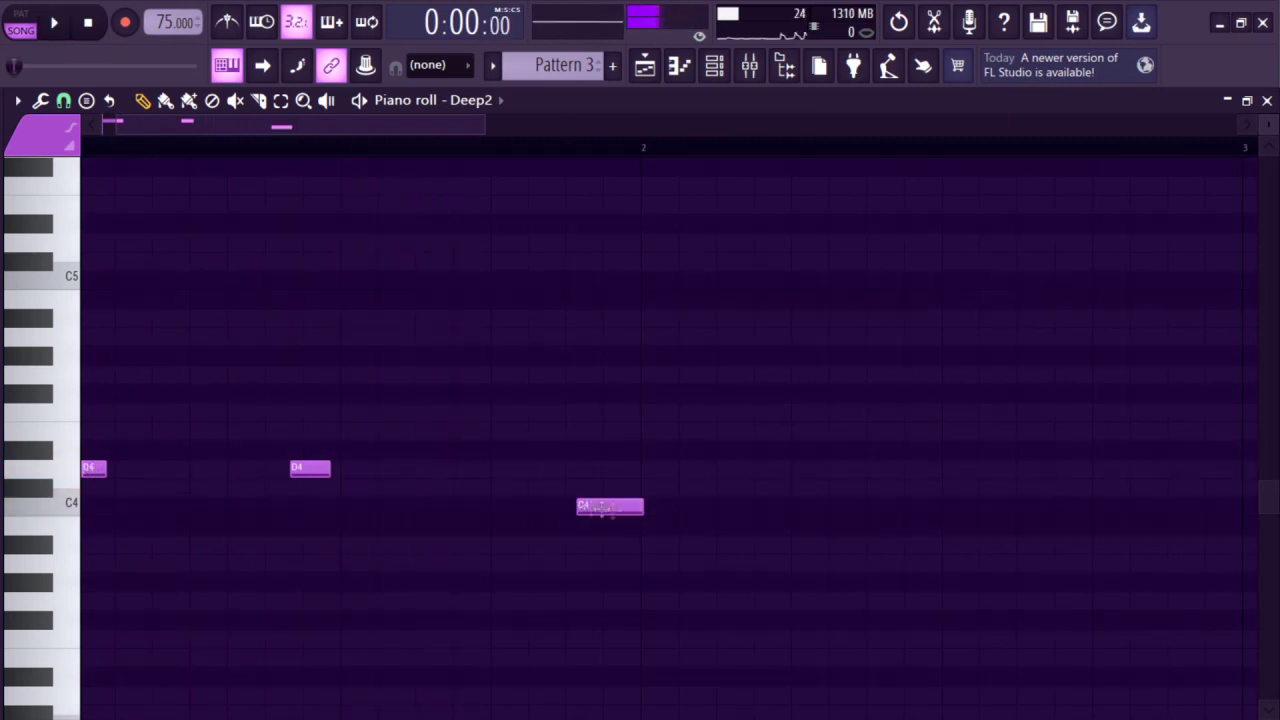
left_click(594, 512)
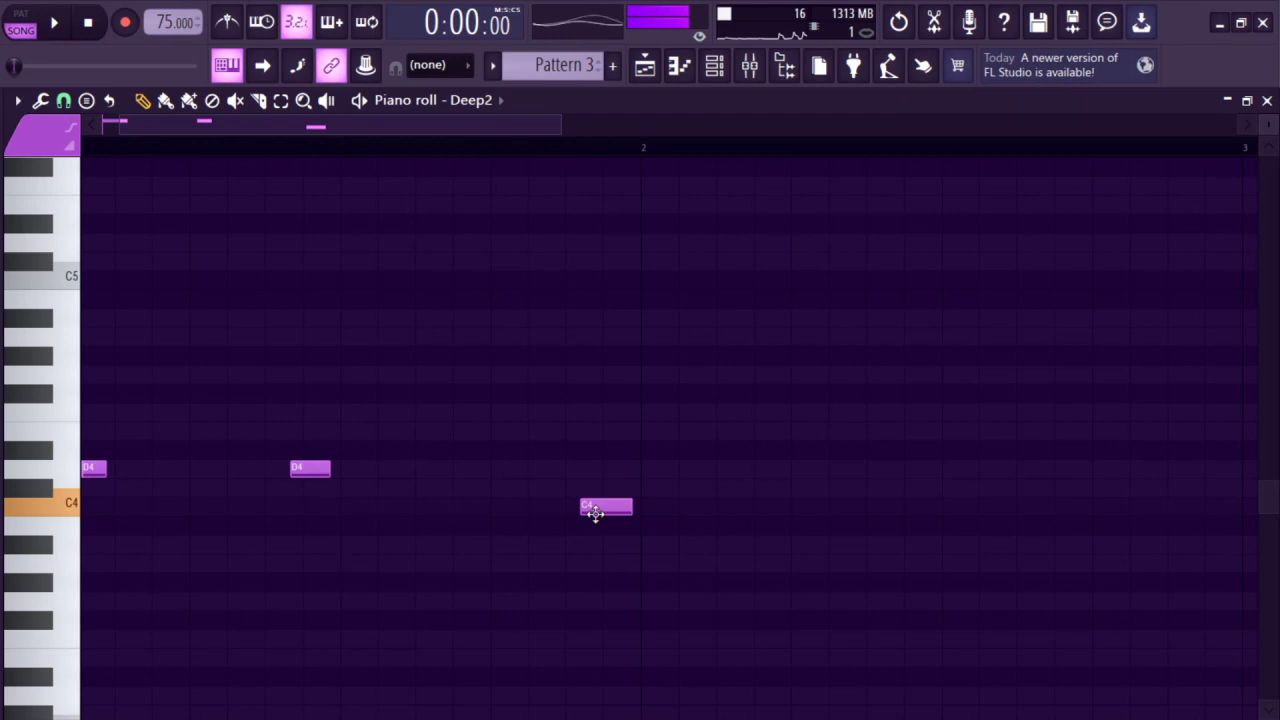
scroll(527, 502, "down", 1, "ctrl")
scroll(527, 502, "down", 1, "ctrl")
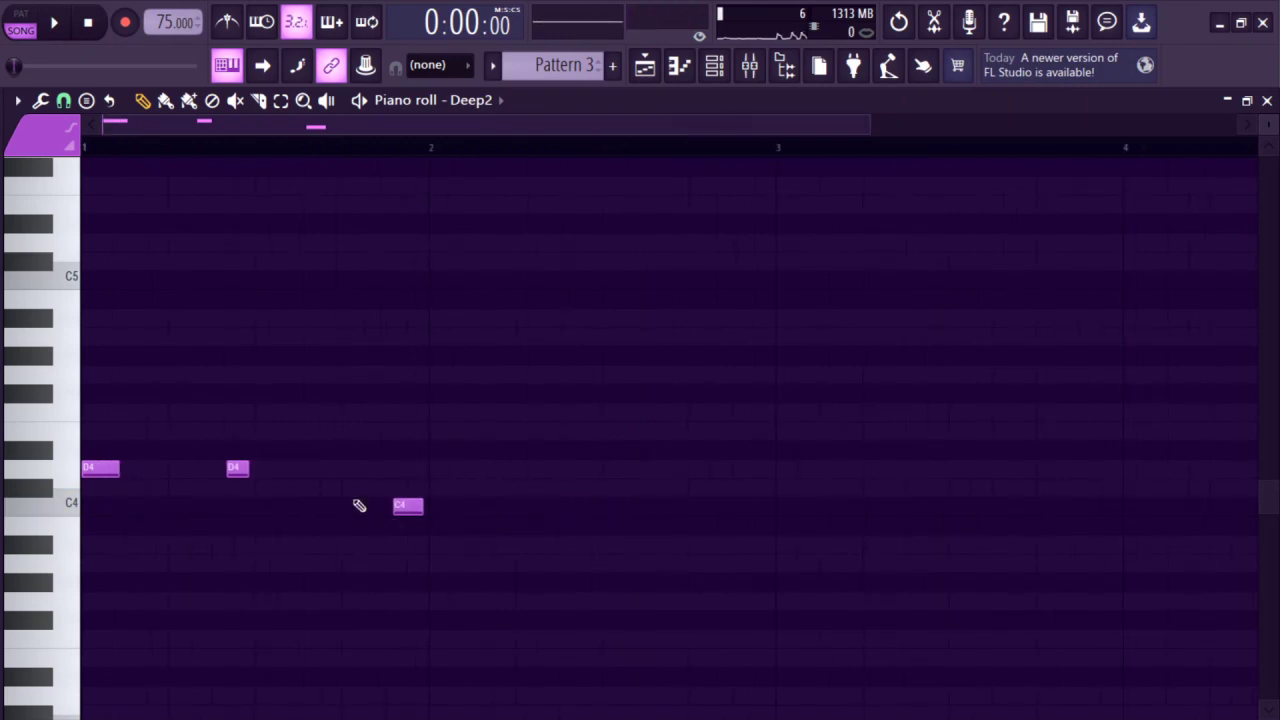
key("space")
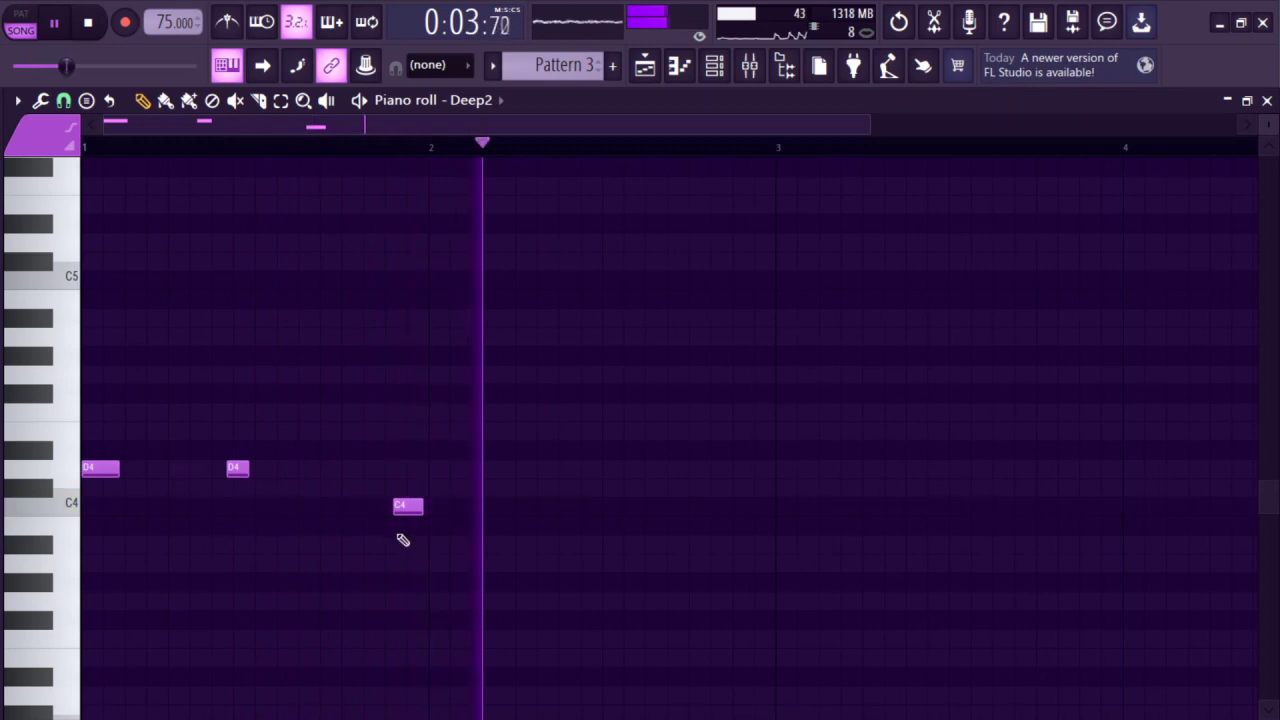
key("space")
- Nudge the timing of the C4 note before bar 2, comparing it with the sidechain clips in the playlist
scroll(395, 510, "up", 5, "ctrl")
left_click_drag(431, 506, 457, 508)
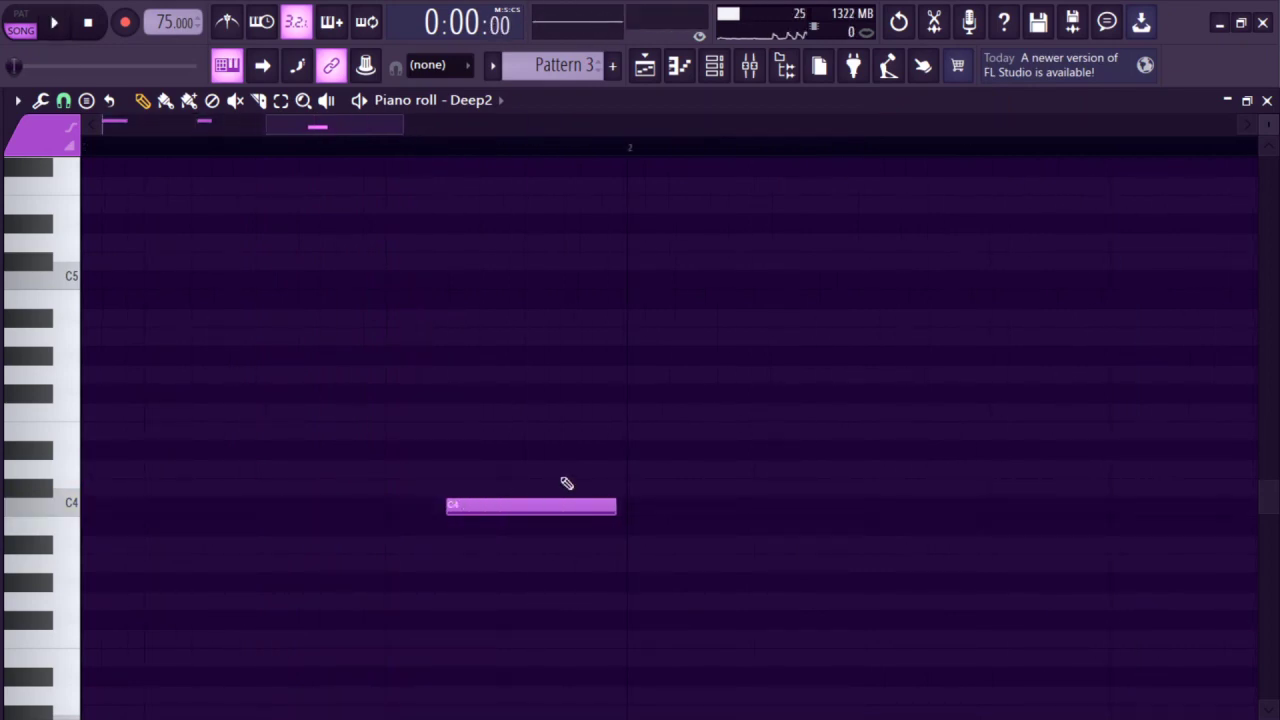
key("F5")
scroll(443, 514, "up", 5, "ctrl")
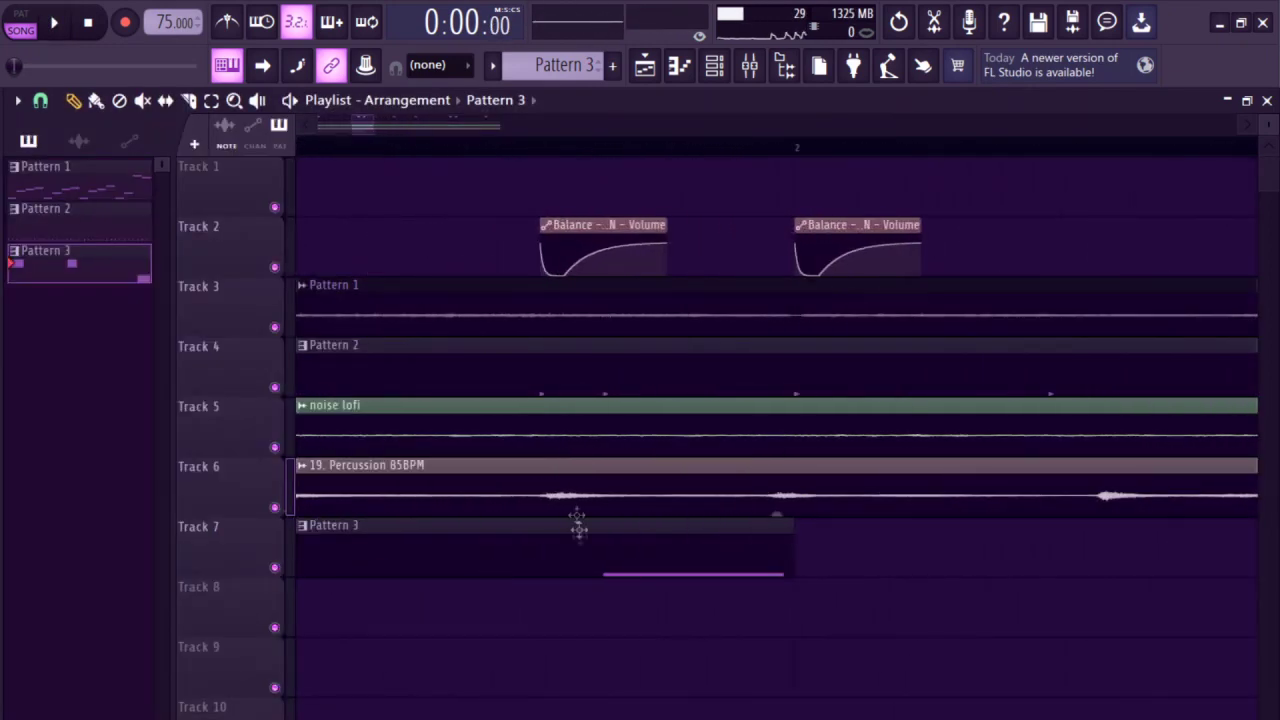
double_click(580, 557)
scroll(529, 506, "down", 4, "ctrl")
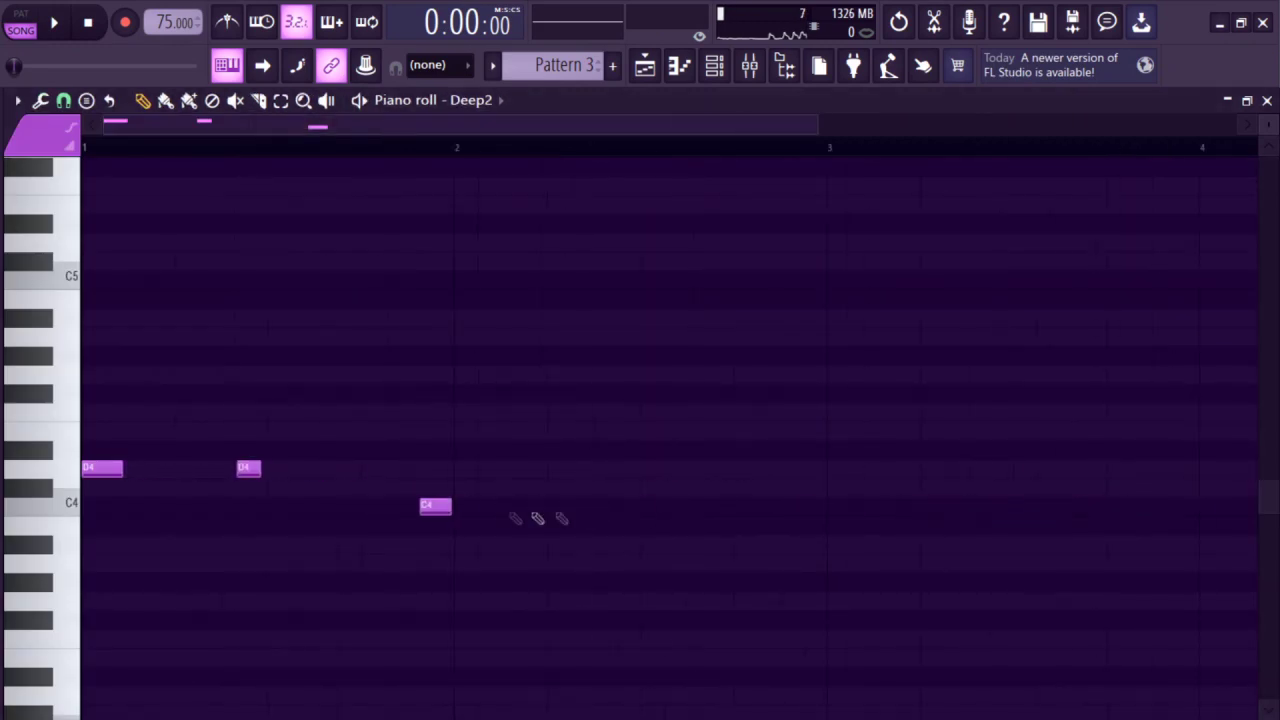
scroll(538, 518, "up", 4, "ctrl")
left_click_drag(563, 514, 529, 510)
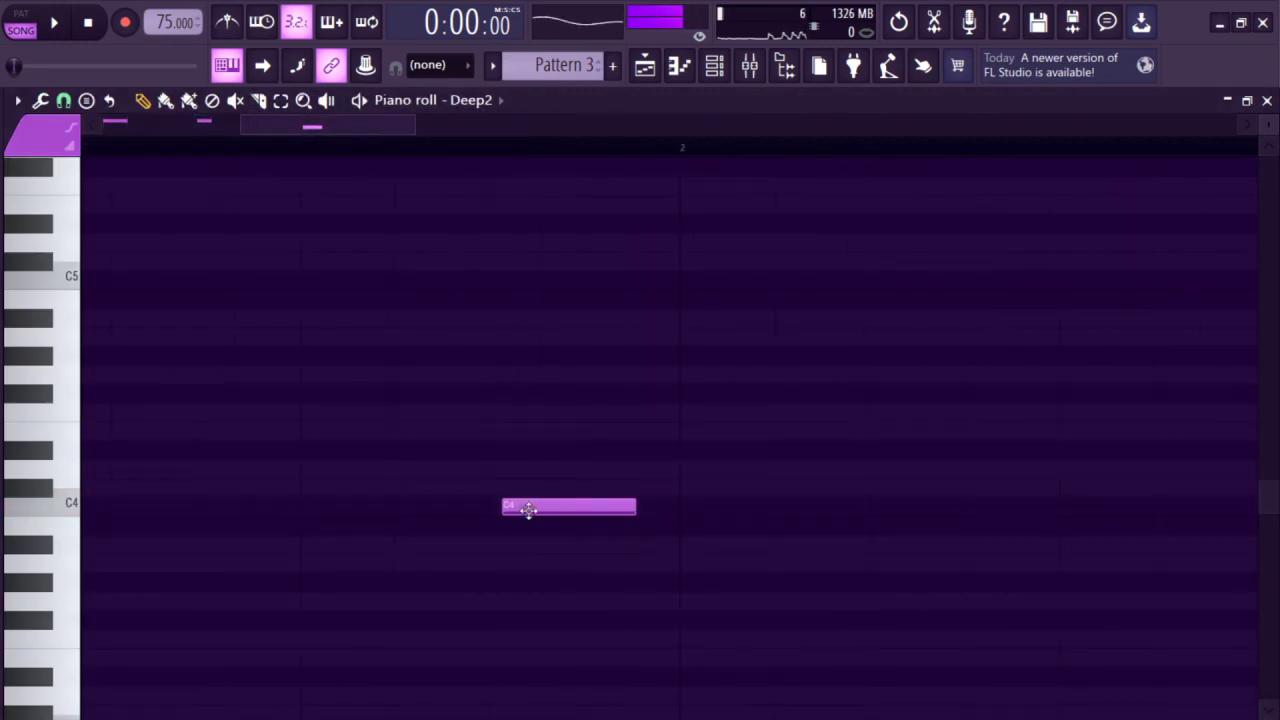
- Set the playhead at the sidechain clip just before bar 2 and shift the C4 note earlier to match it
key("F5")
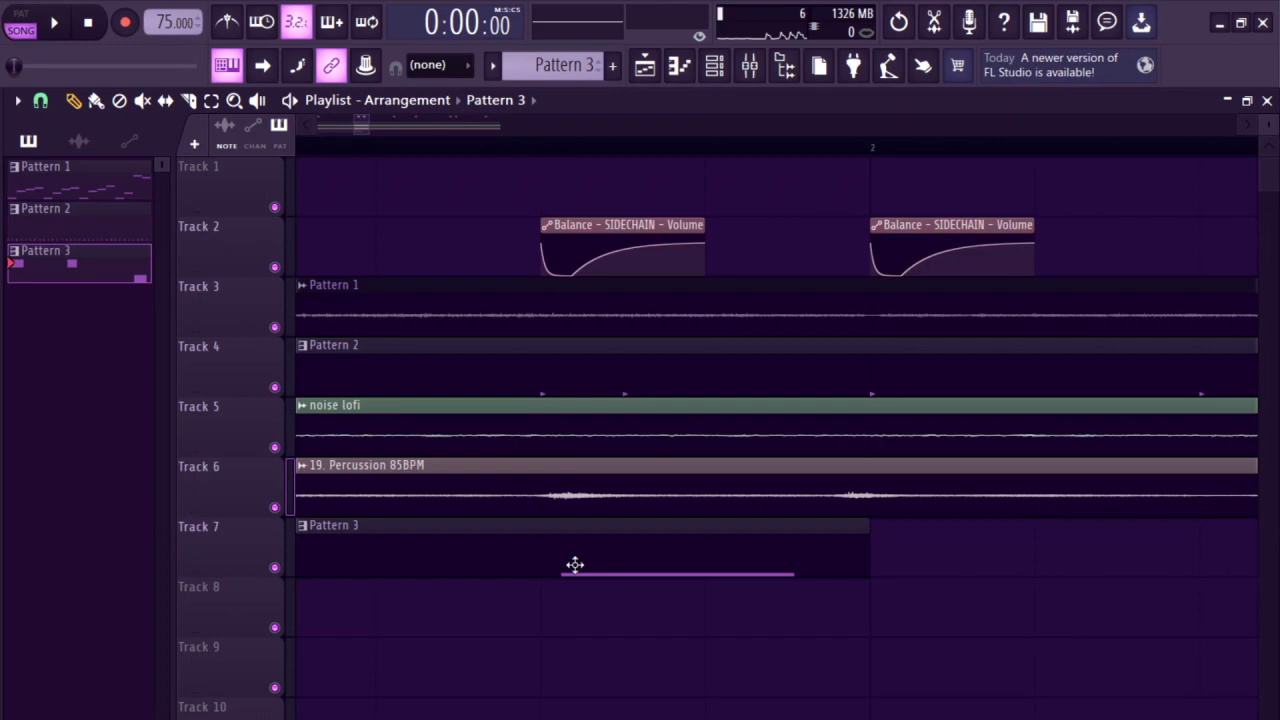
left_click(541, 149)
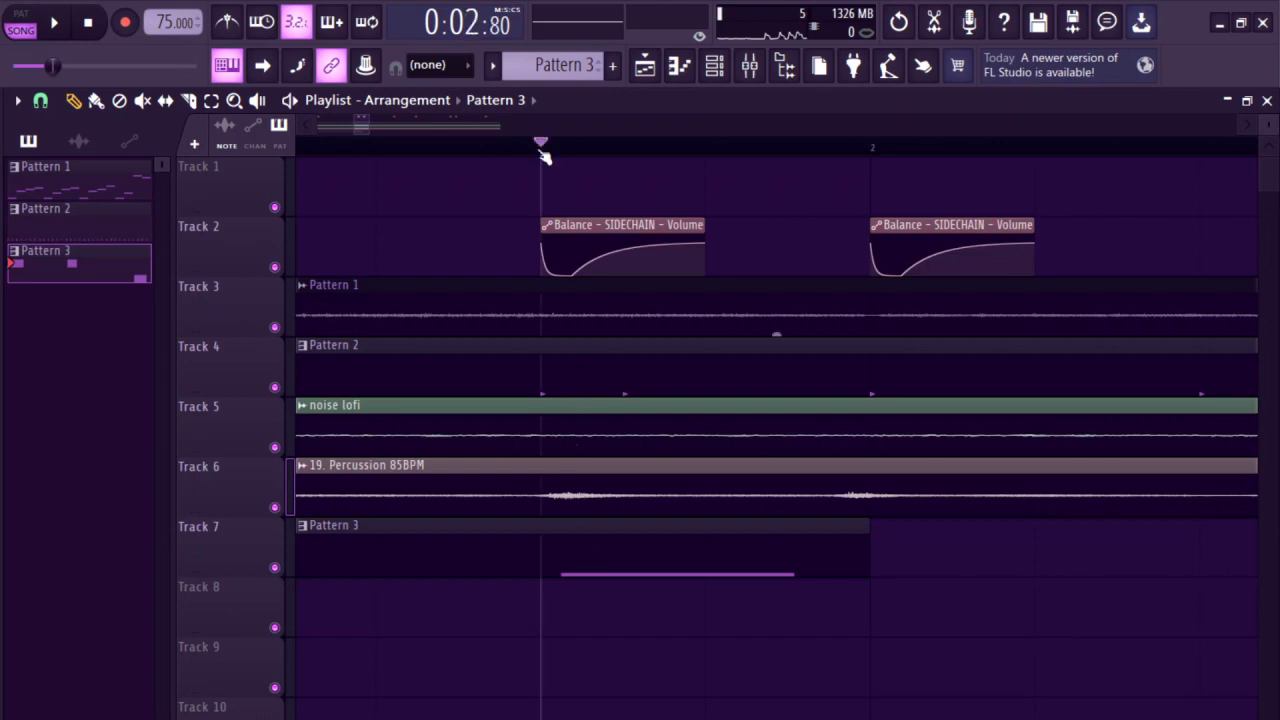
double_click(614, 524)
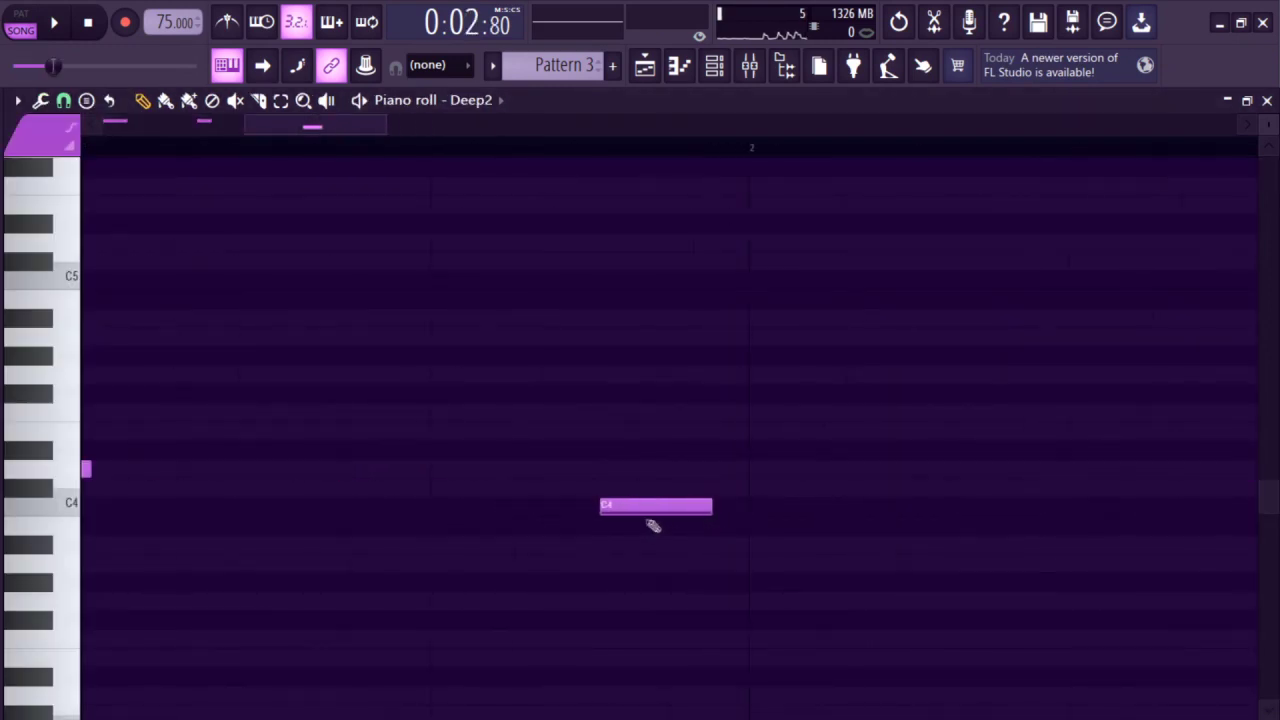
left_click(616, 511)
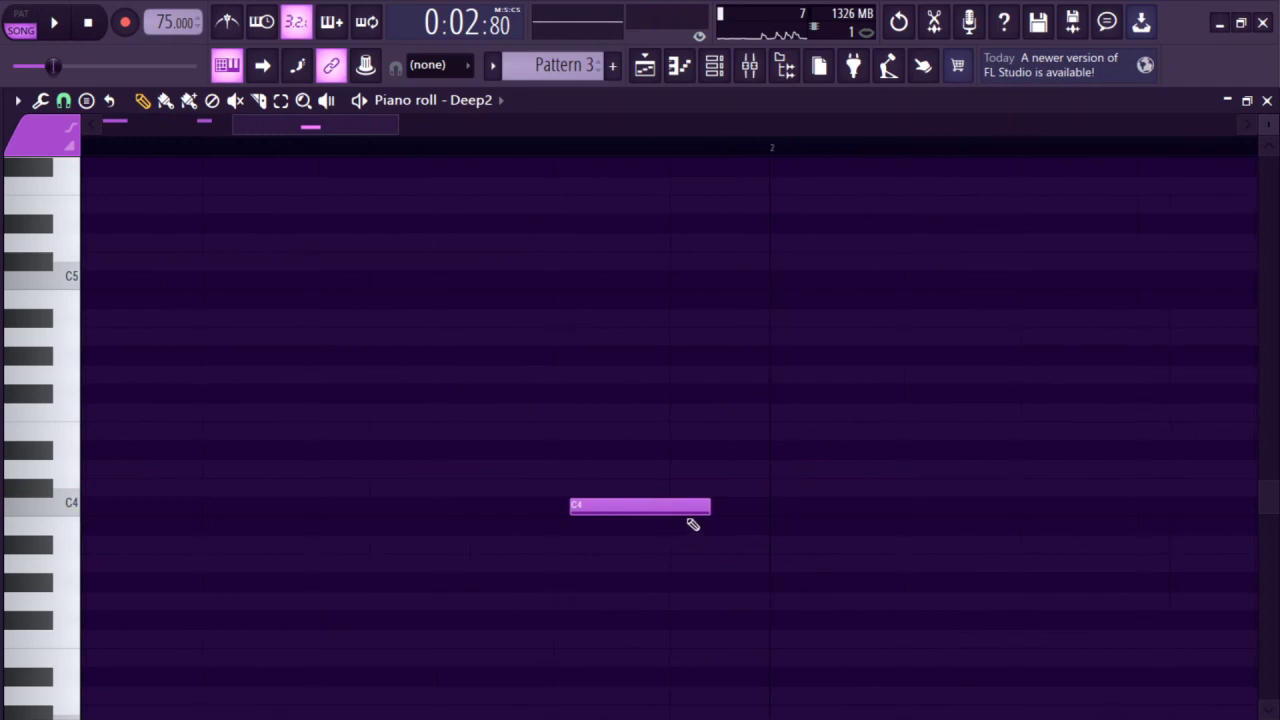
- Lengthen the C4 note slightly toward bar 2 while playing the bass line back
key("space")
key("space")
key("space")
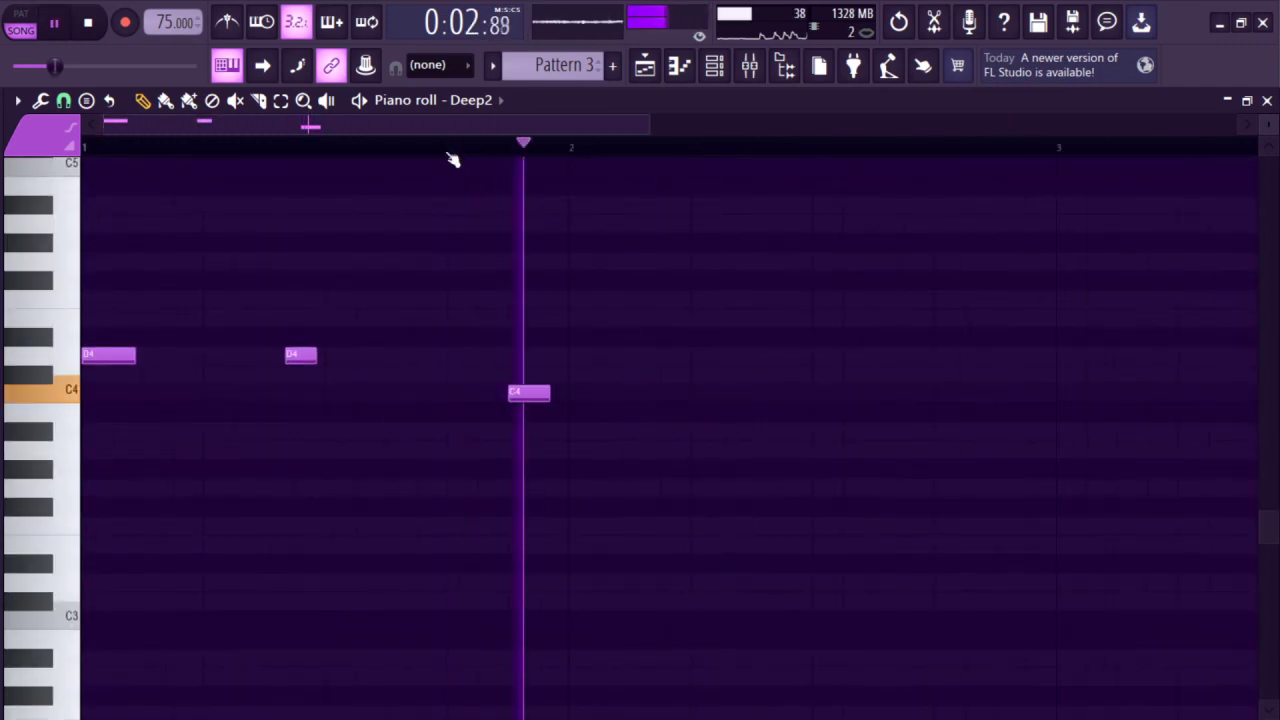
left_click_drag(549, 390, 558, 394)
key("space")
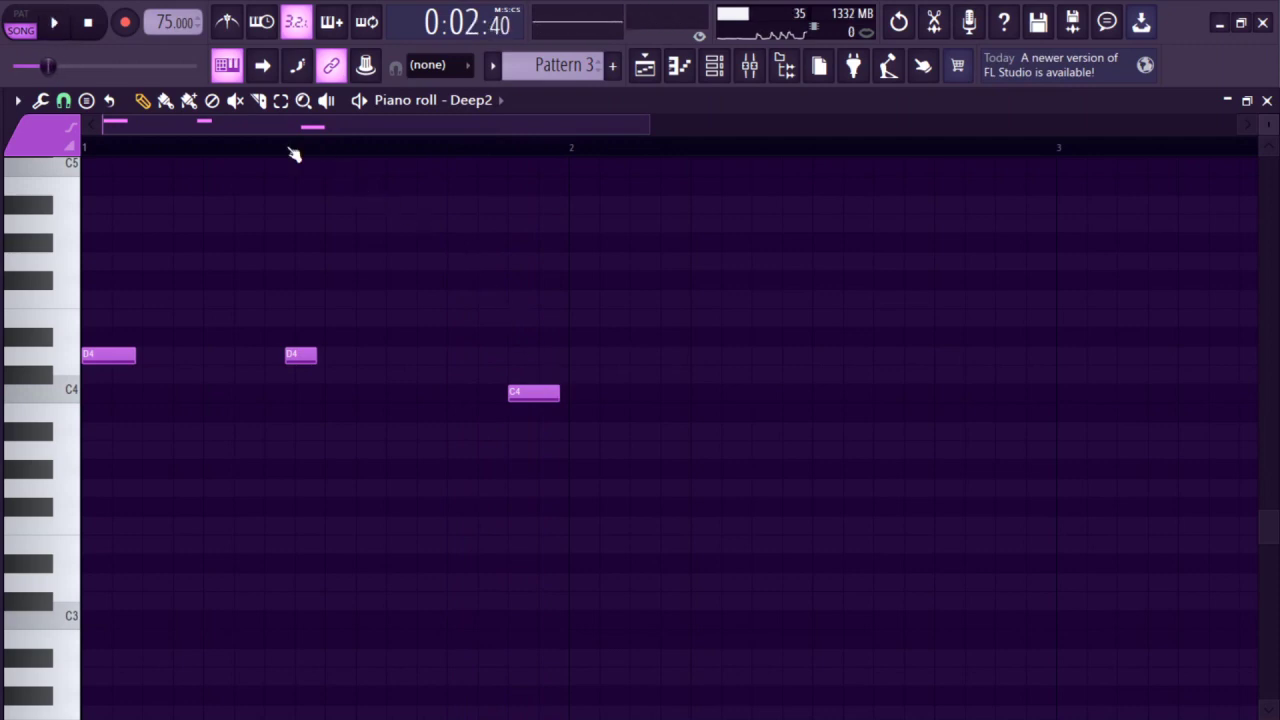
- Examine the kick note positions in Pattern 2, then return to Pattern 3's bass notes
key("F5")
double_click(546, 352)
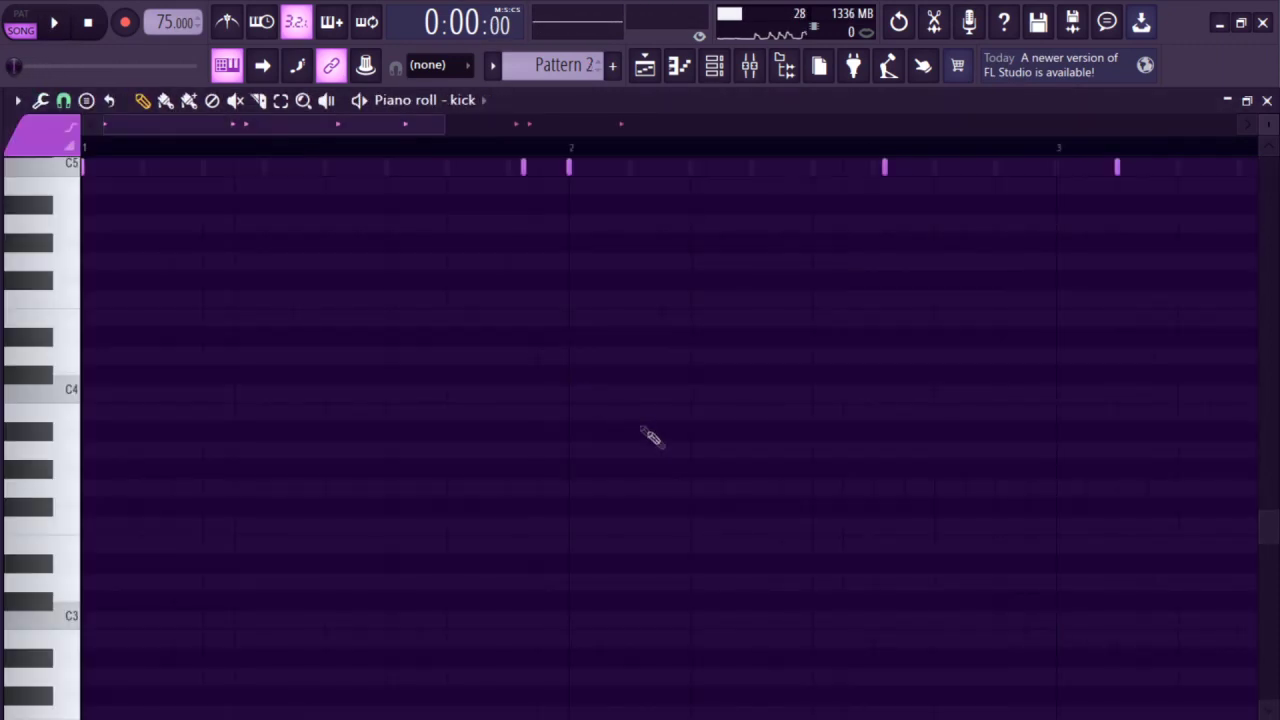
scroll(403, 336, "up", 5)
scroll(340, 337, "down", 3)
key("F5")
double_click(656, 529)
scroll(600, 545, "down", 5)
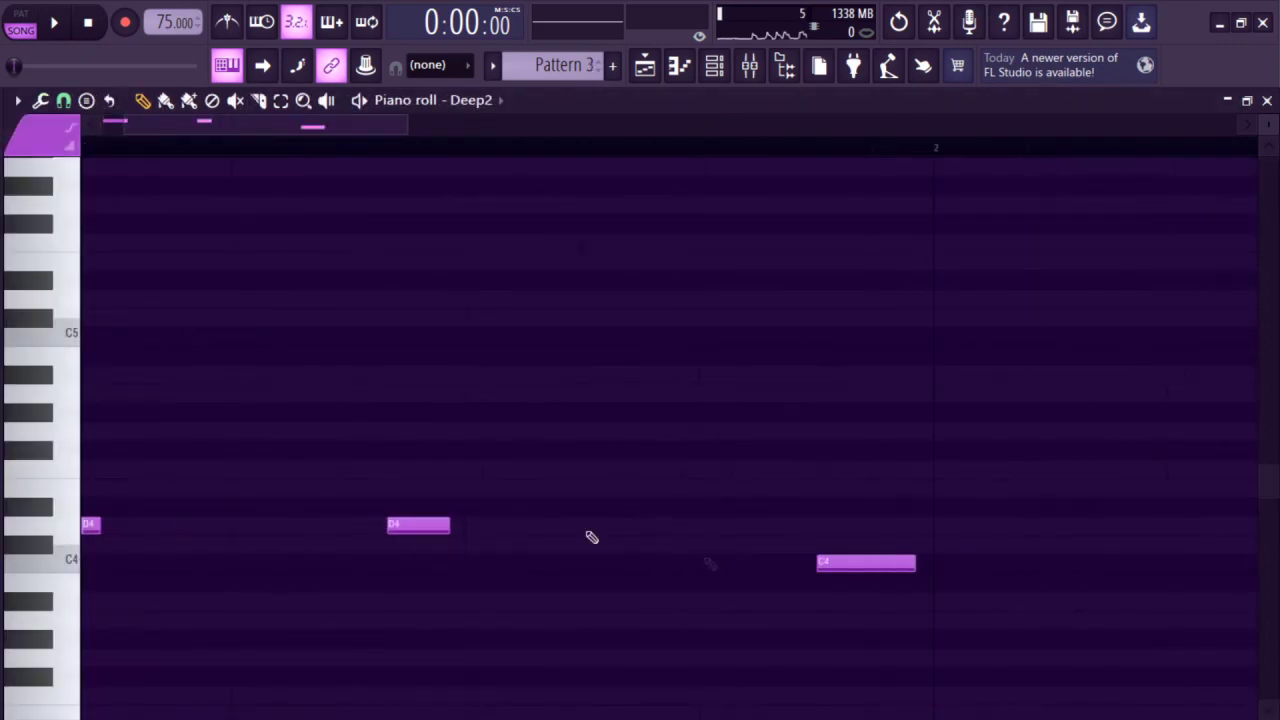
- Shift the C4 note before bar 2 slightly later, shorten it, and start playback
scroll(640, 562, "up", 4)
left_click_drag(531, 560, 586, 571)
left_click_drag(709, 571, 663, 566)
key("space")
- In the playlist, move the sidechain clip just before bar 2 later to line up with Pattern 3's C4 note
key("F5")
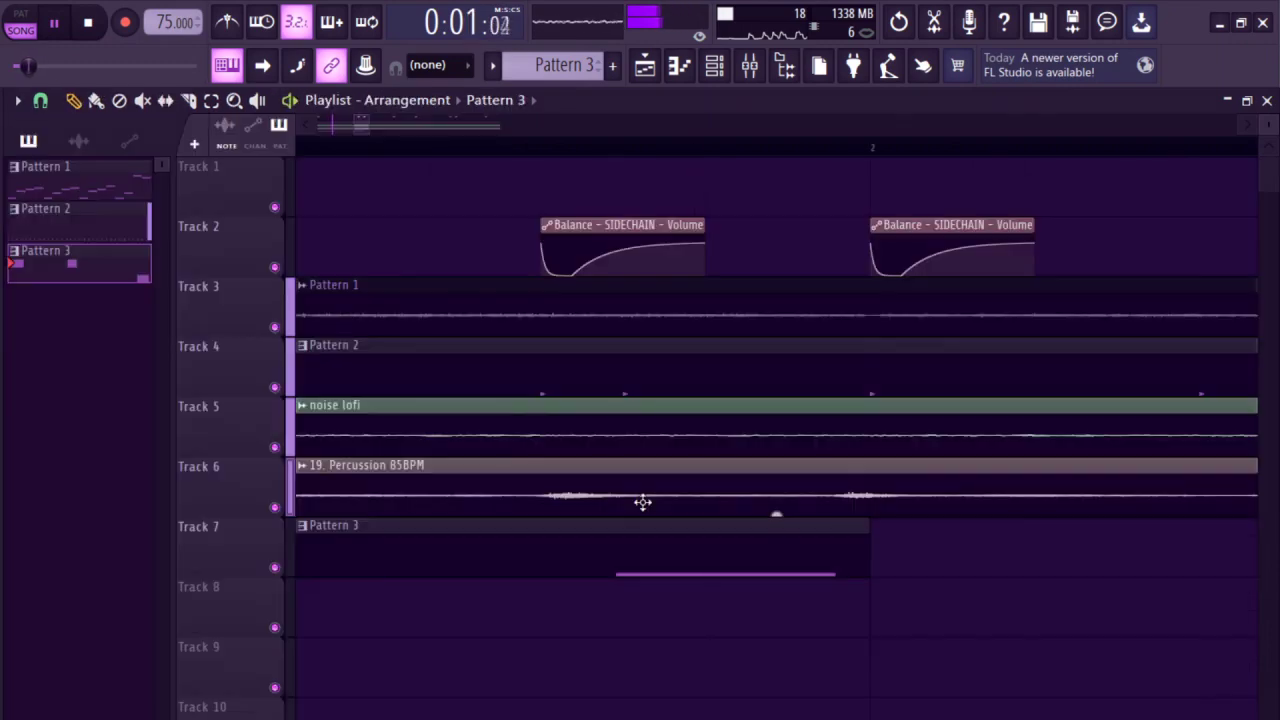
left_click_drag(598, 240, 663, 228)
scroll(531, 260, "down", 3)
key("space")
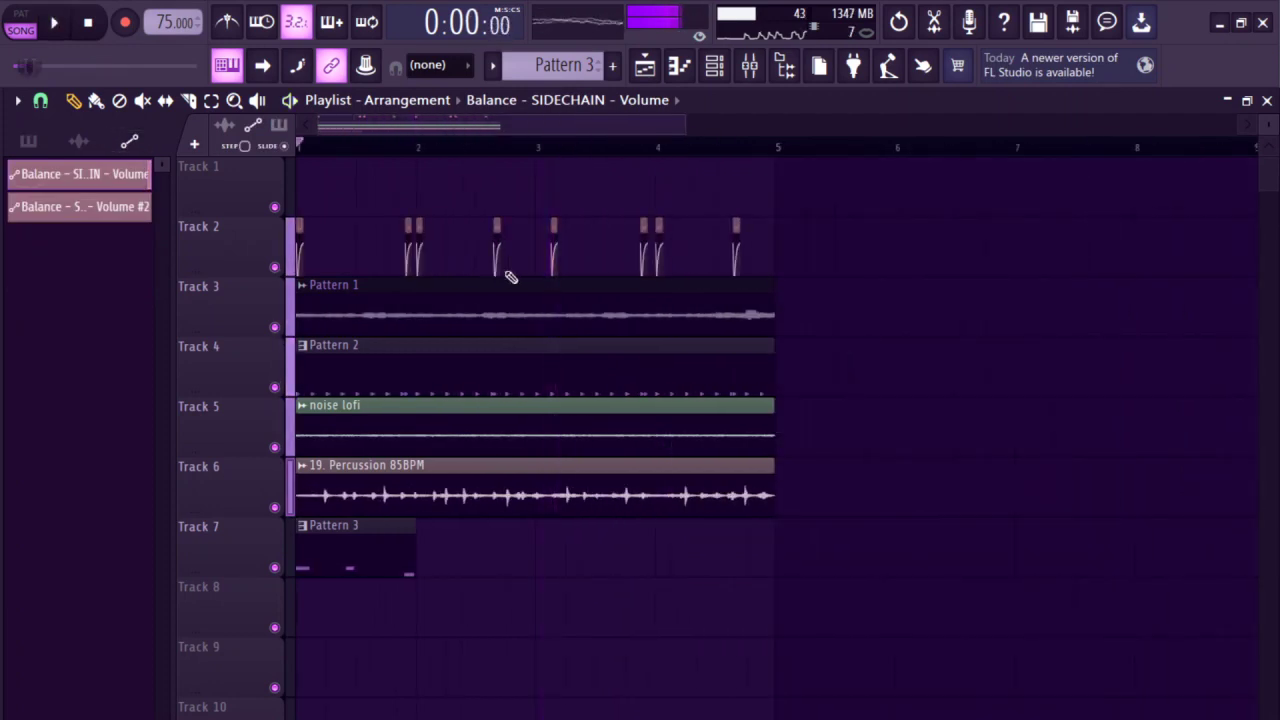
- Replace the sidechain clips in bars 3 and 4 on Track 2 with a duplicate of those in bars 1 and 2
right_click(522, 256)
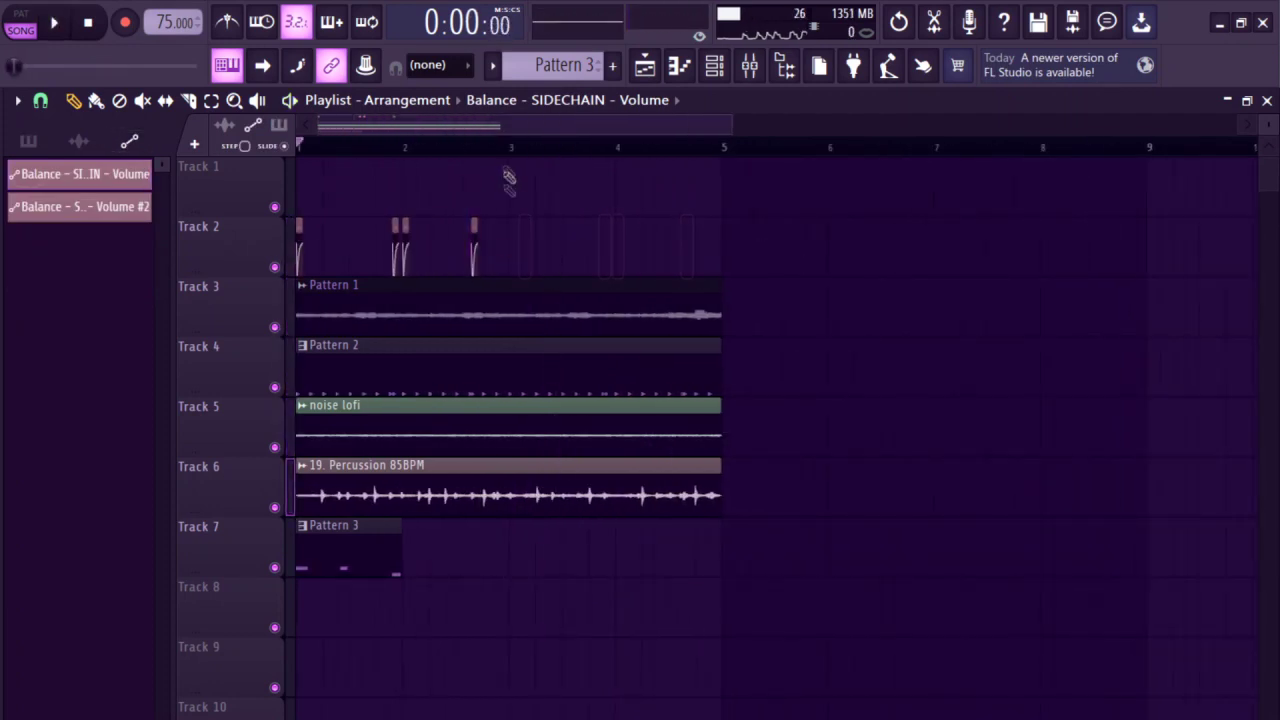
left_click_drag(510, 147, 298, 147)
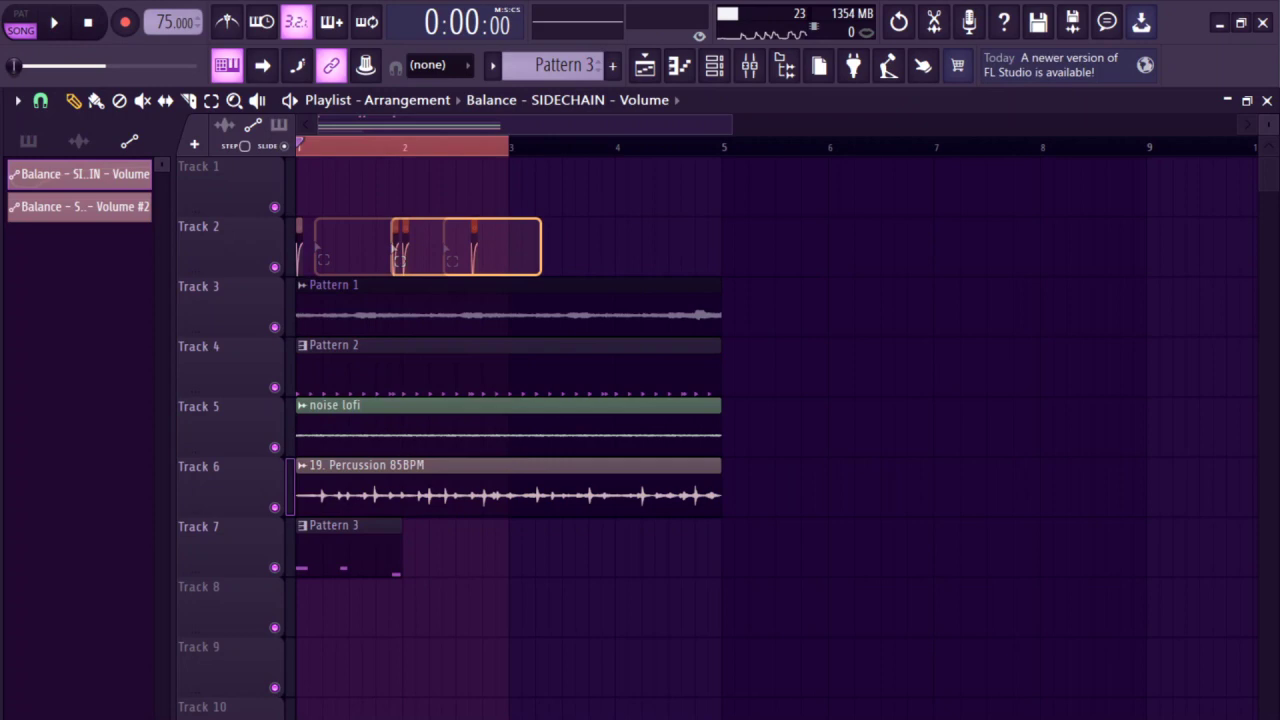
key("ctrl+b")
- Move the duplicated sidechain clip at the start of bar 3 slightly later
scroll(495, 225, "up", 5)
left_click(582, 150)
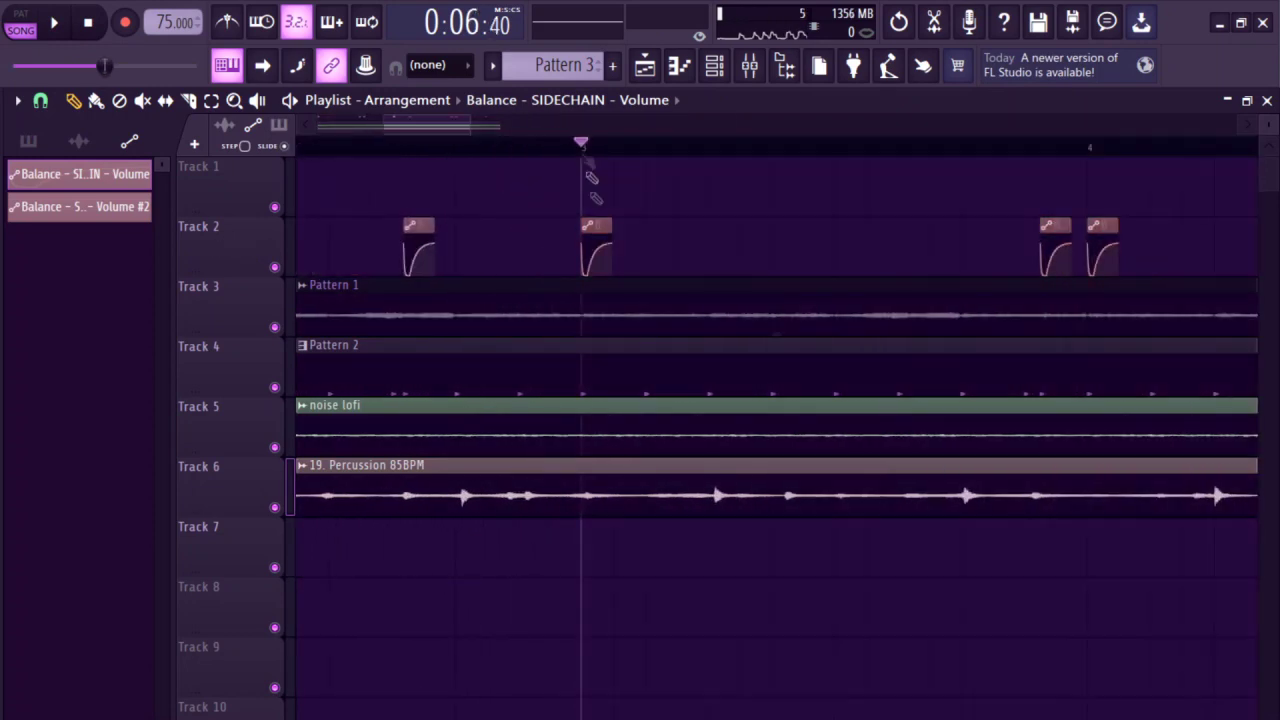
left_click_drag(603, 224, 651, 223)
scroll(509, 271, "down", 4)
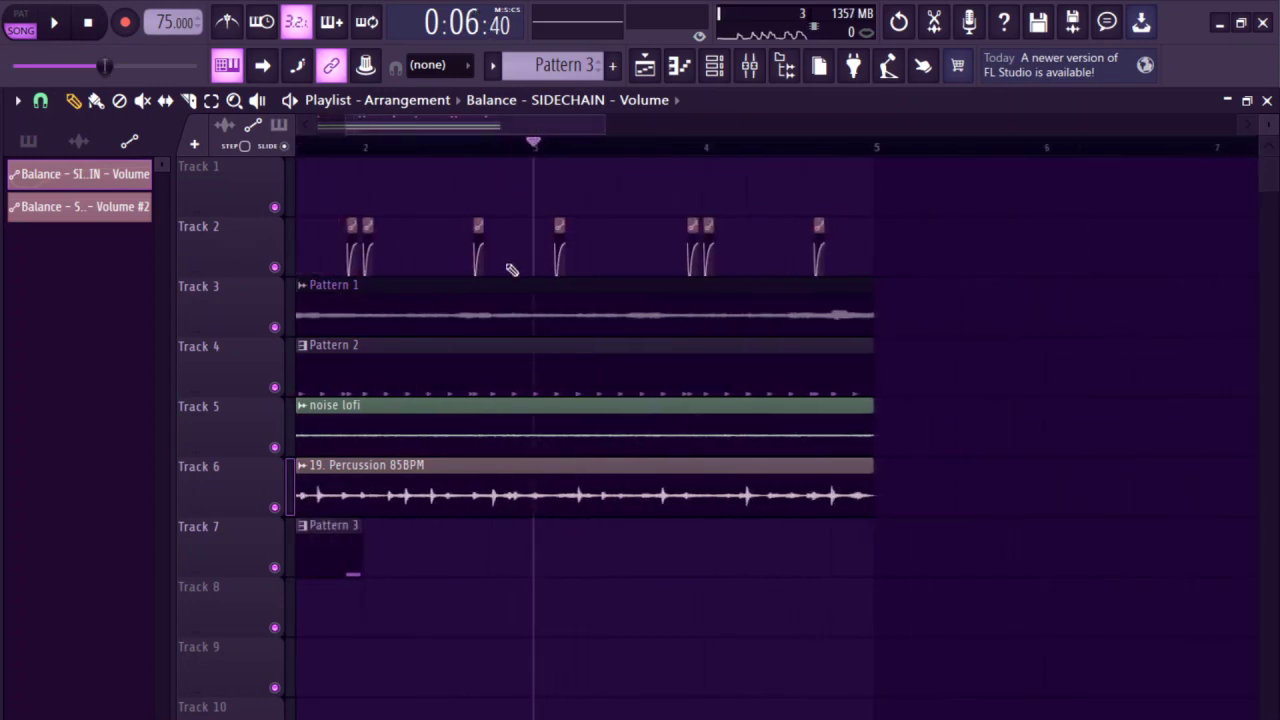
- Open Pattern 3's bass notes in the piano roll and play the bass line from the start
scroll(457, 609, "up", 2)
double_click(340, 560)
scroll(331, 557, "down", 4)
key("space")
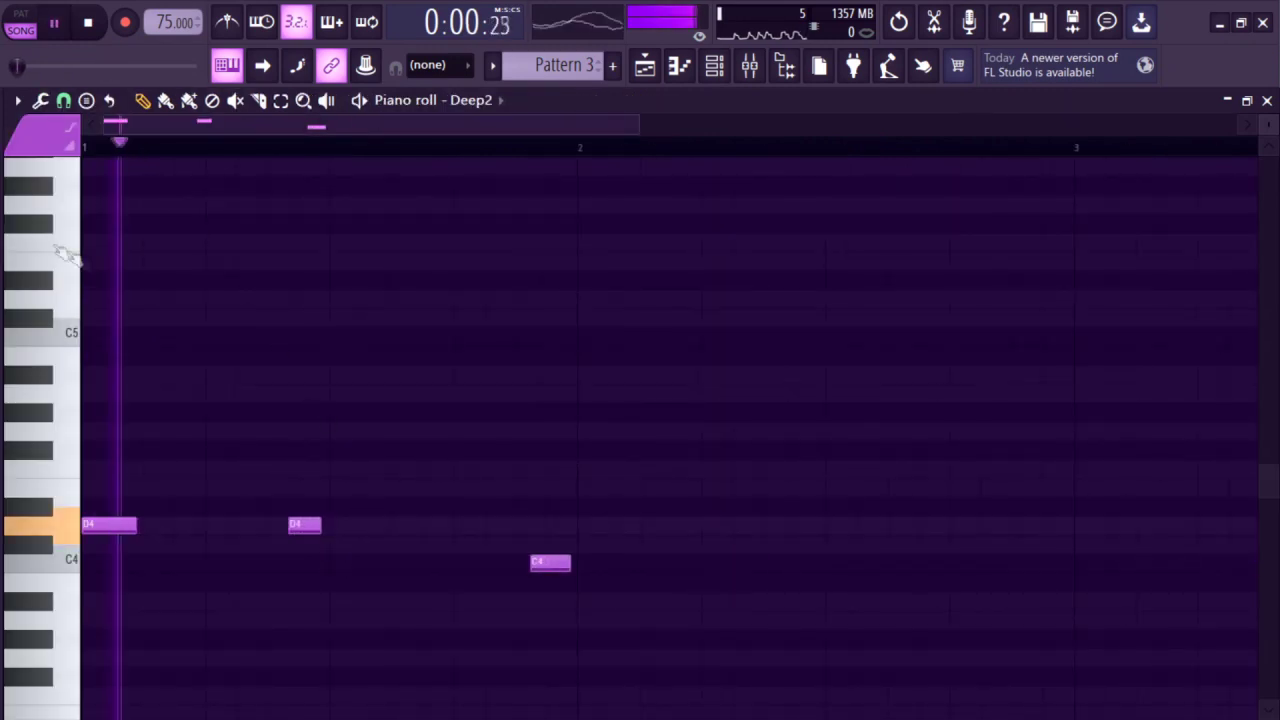
scroll(330, 514, "down", 1)
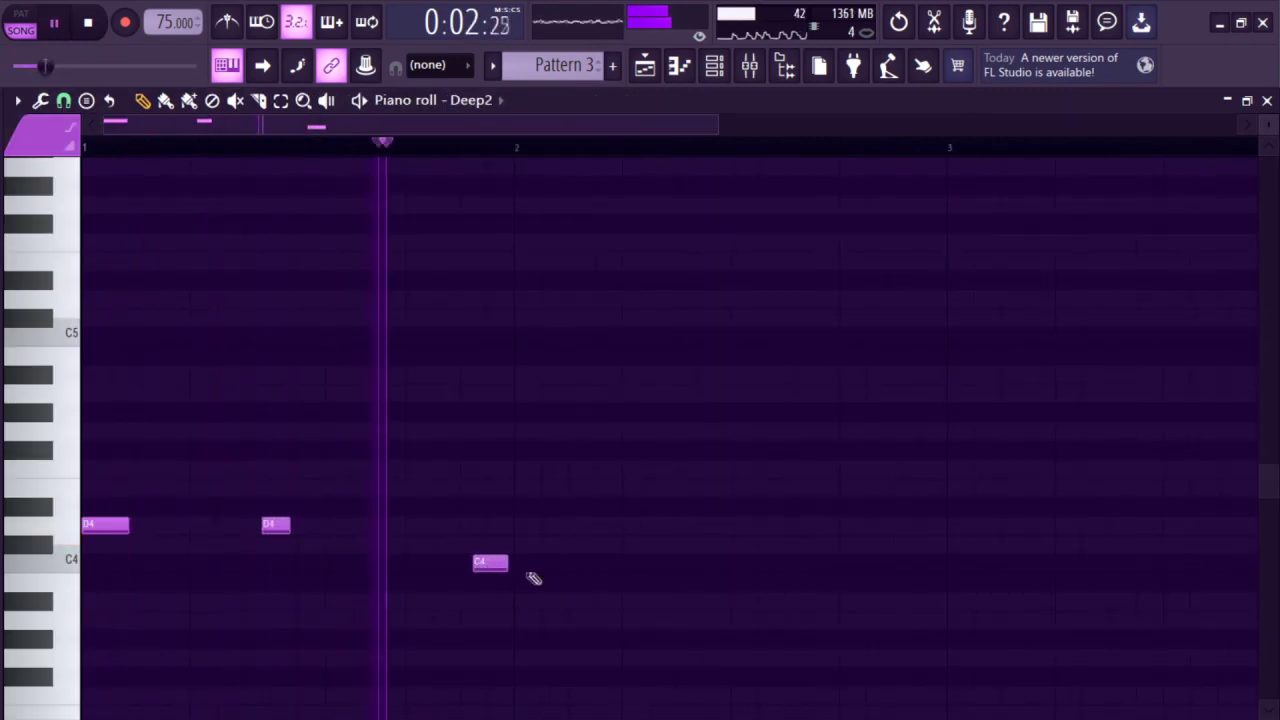
key("space")
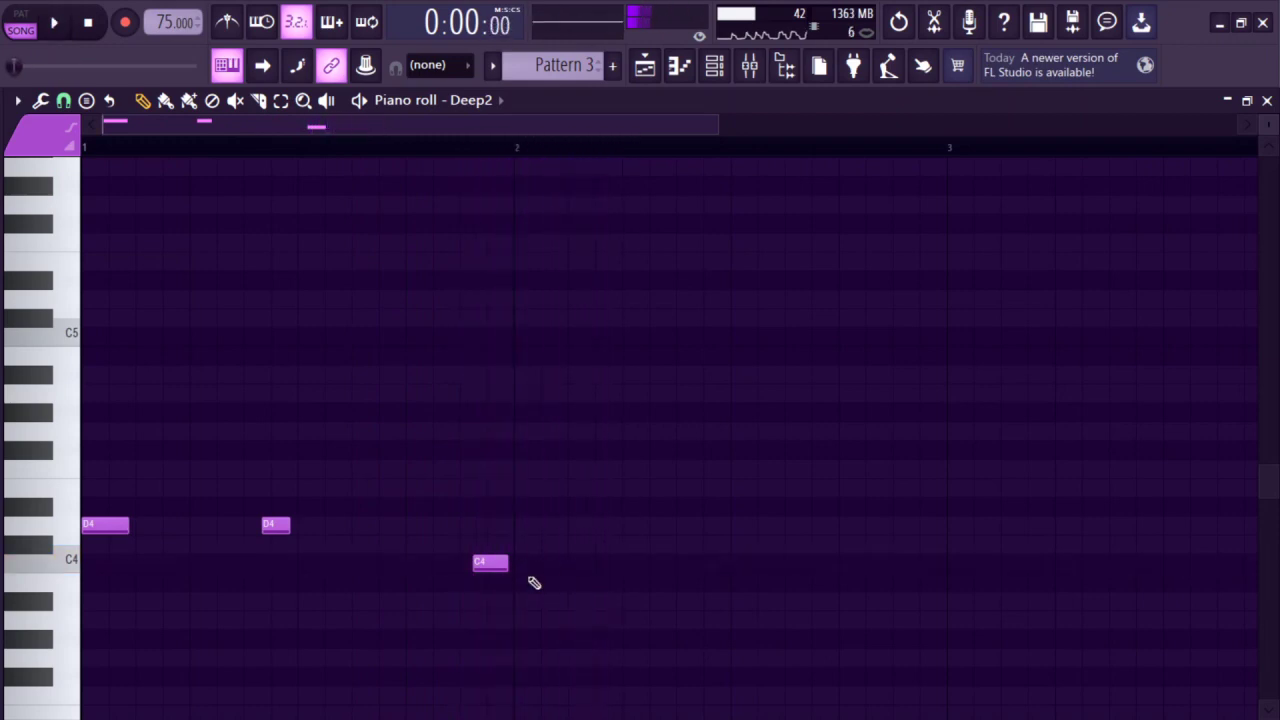
scroll(538, 547, "up", 2)
left_click(495, 525)
scroll(490, 535, "down", 3)
right_click(408, 526)
- Duplicate bar 1's bass notes into bar 2 and play the result from bar 2
left_click_drag(390, 150, 90, 160)
key("ctrl+b")
left_click(390, 148)
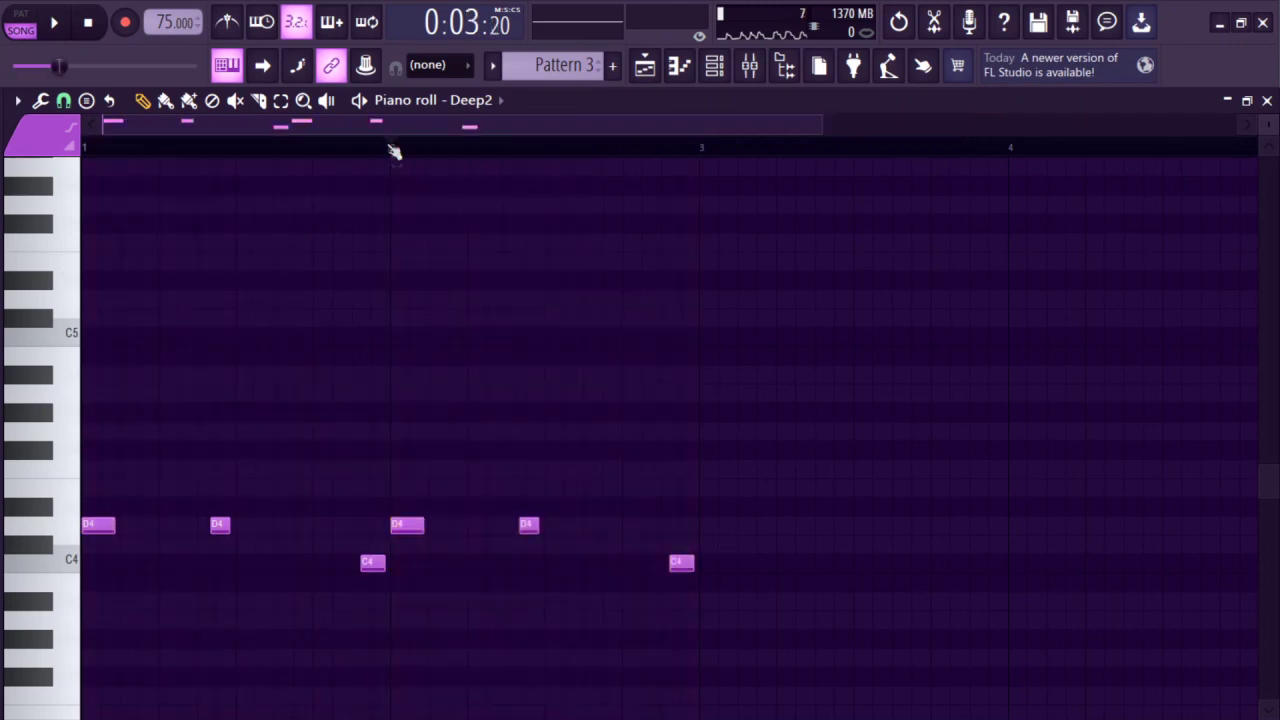
key("space")
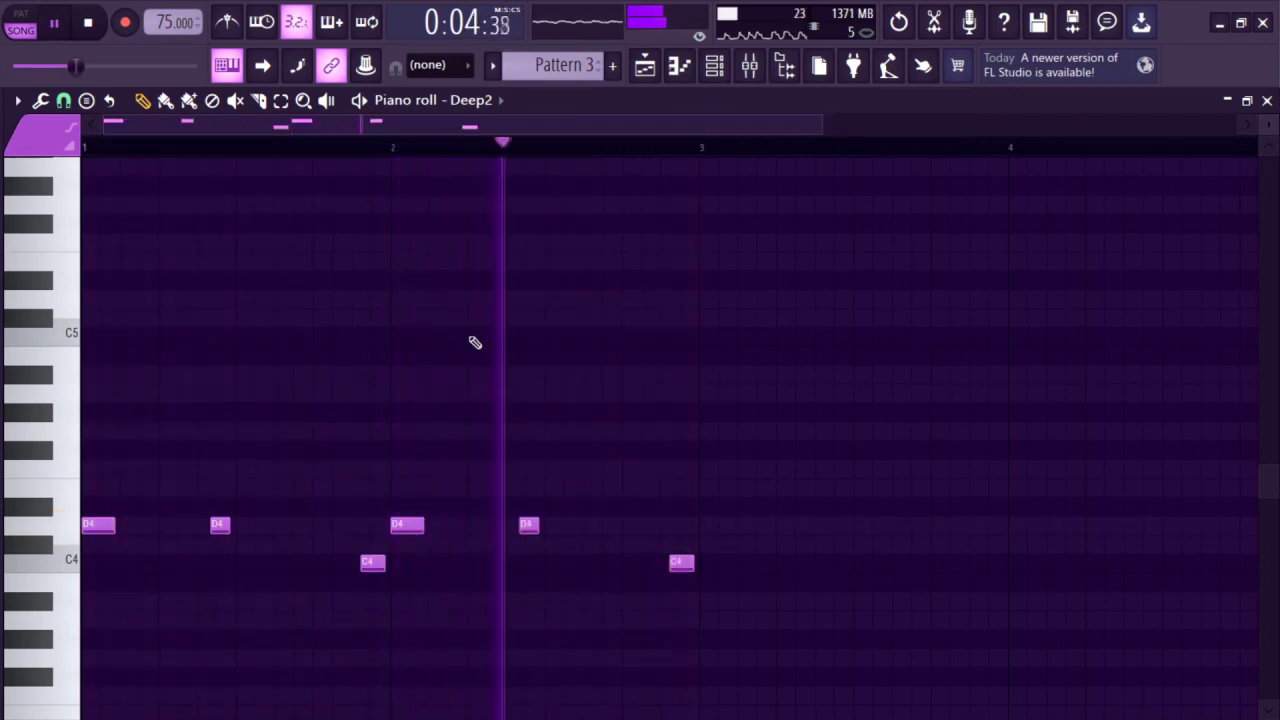
key("space")
- Move bar 2's last C4 note earlier, closer to the preceding D4, and listen to its timing
left_click_drag(675, 563, 592, 563)
key("space")
scroll(624, 600, "up", 2)
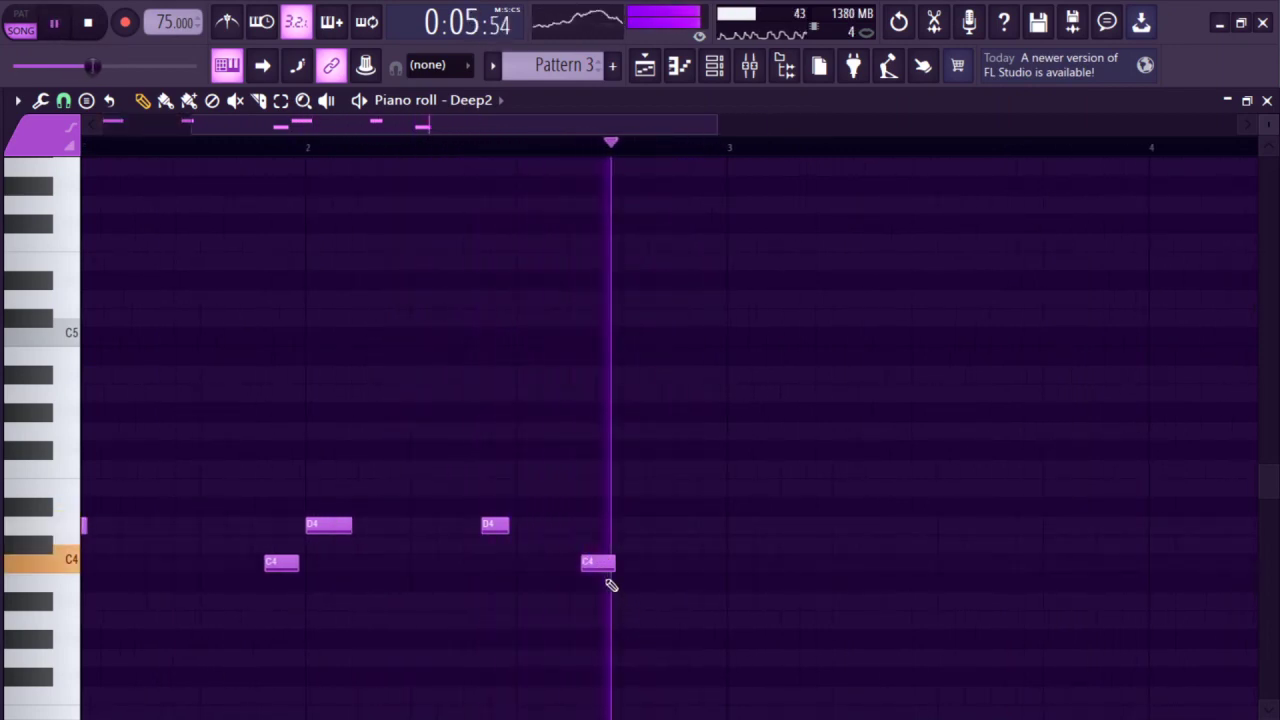
scroll(480, 545, "down", 3)
key("space")
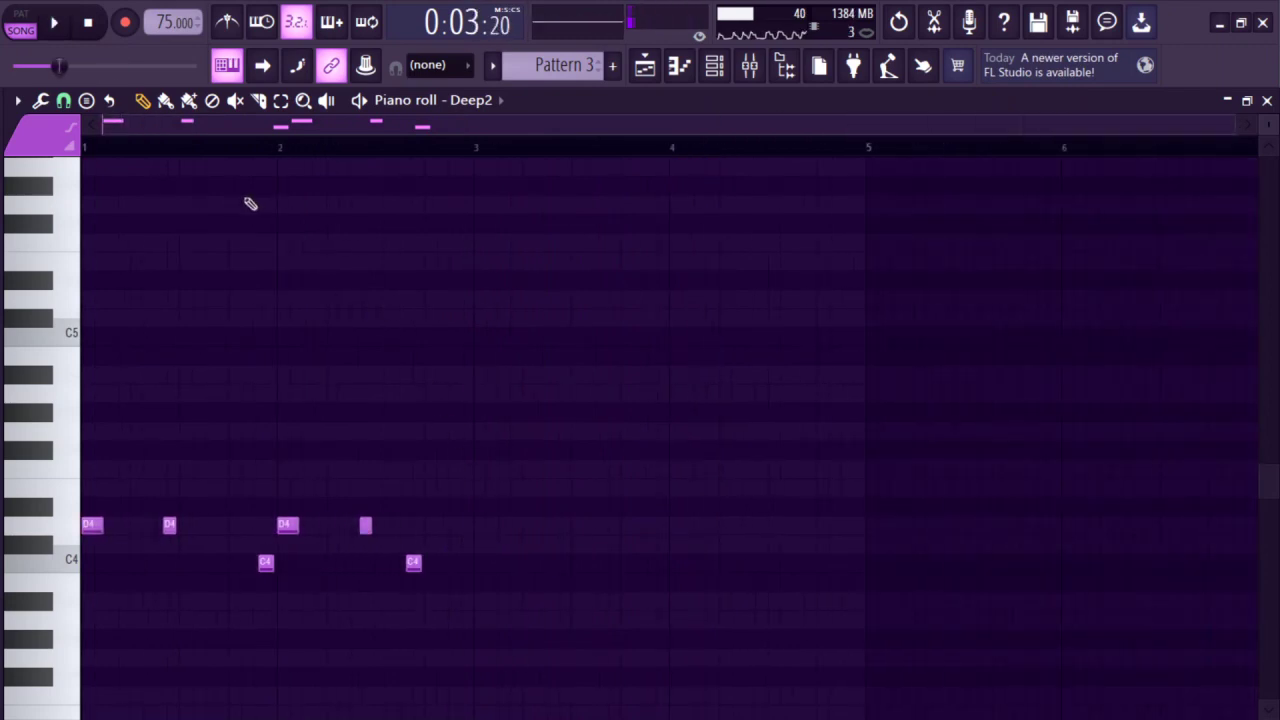
- Duplicate the bass notes of bars 1 and 2 into bars 3 and 4, and place the playhead at bar 3
key("ctrl+a")
key("ctrl+b")
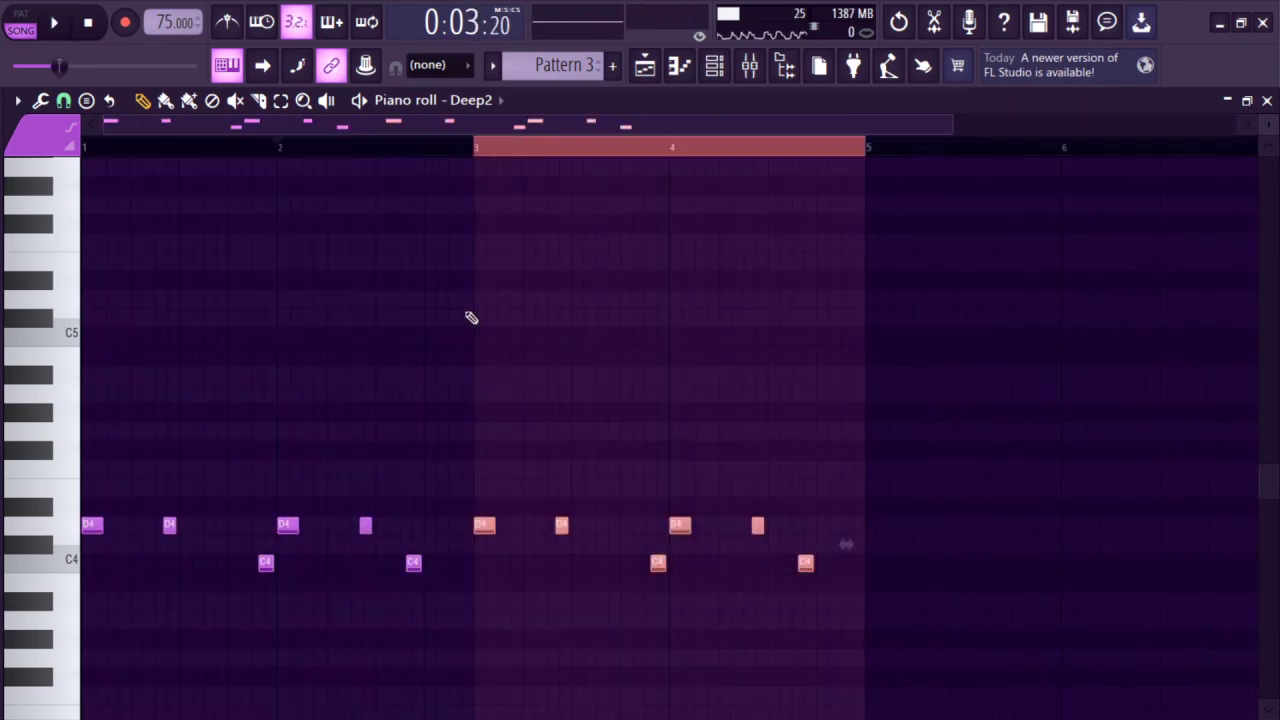
left_click(477, 152)
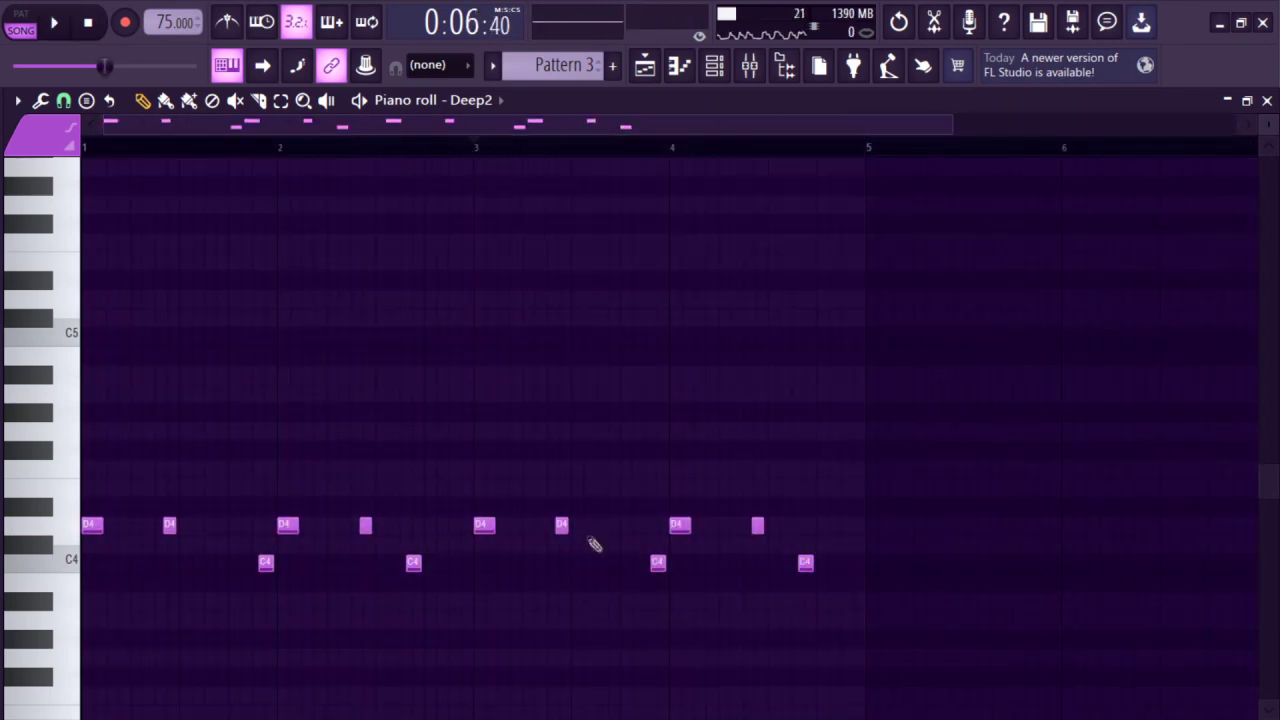
- Try a short E4 note between the second D4 and the C4 in bar 3, playing it back
scroll(629, 591, "up", 4)
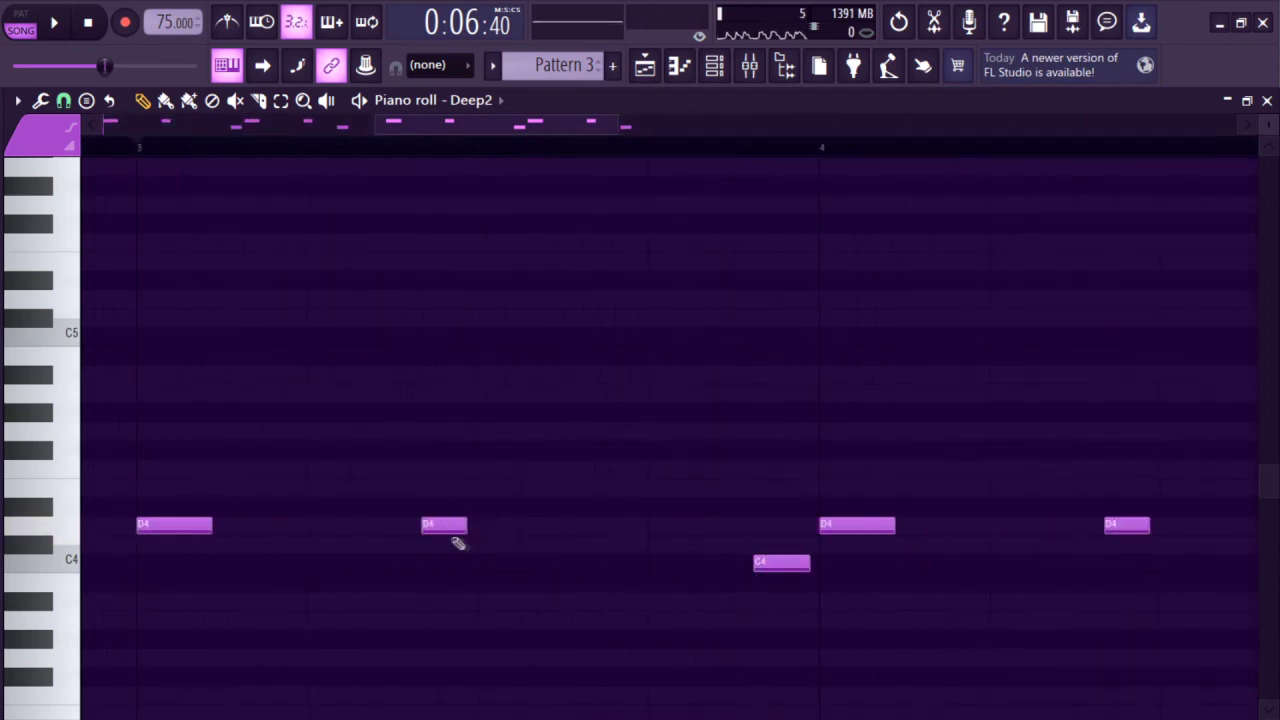
left_click(608, 488)
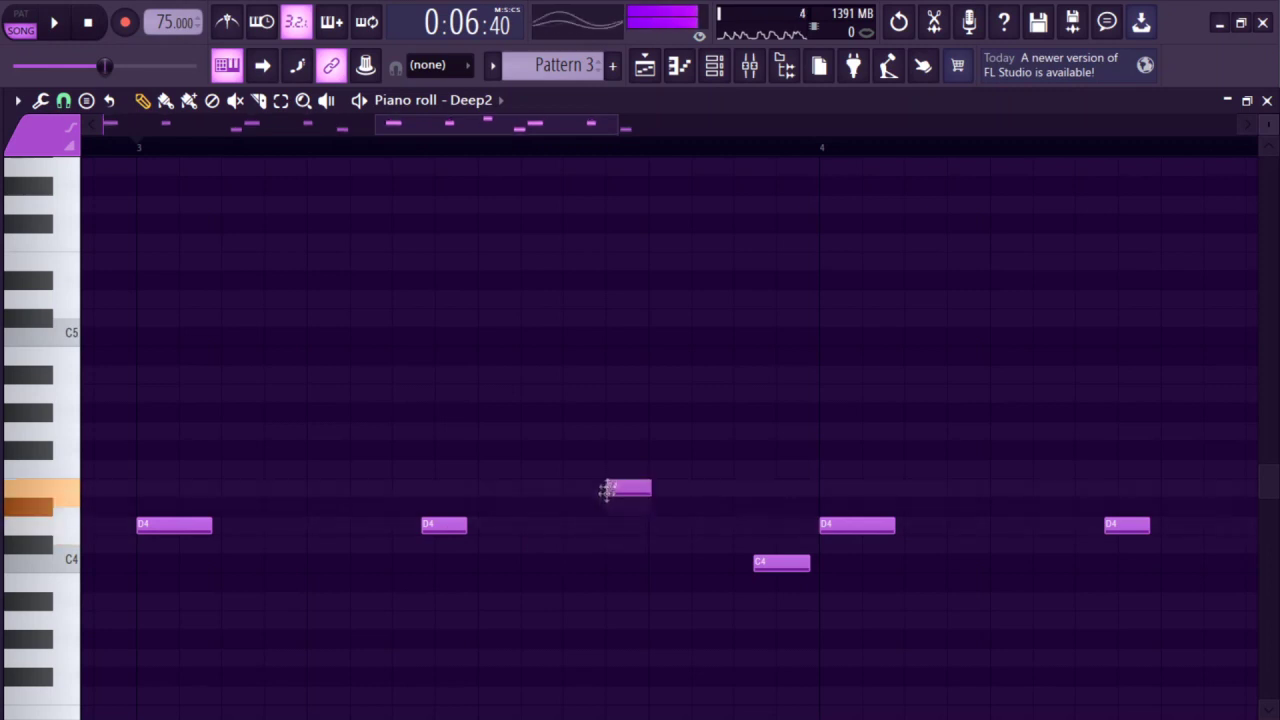
left_click(626, 490)
left_click_drag(626, 490, 633, 489)
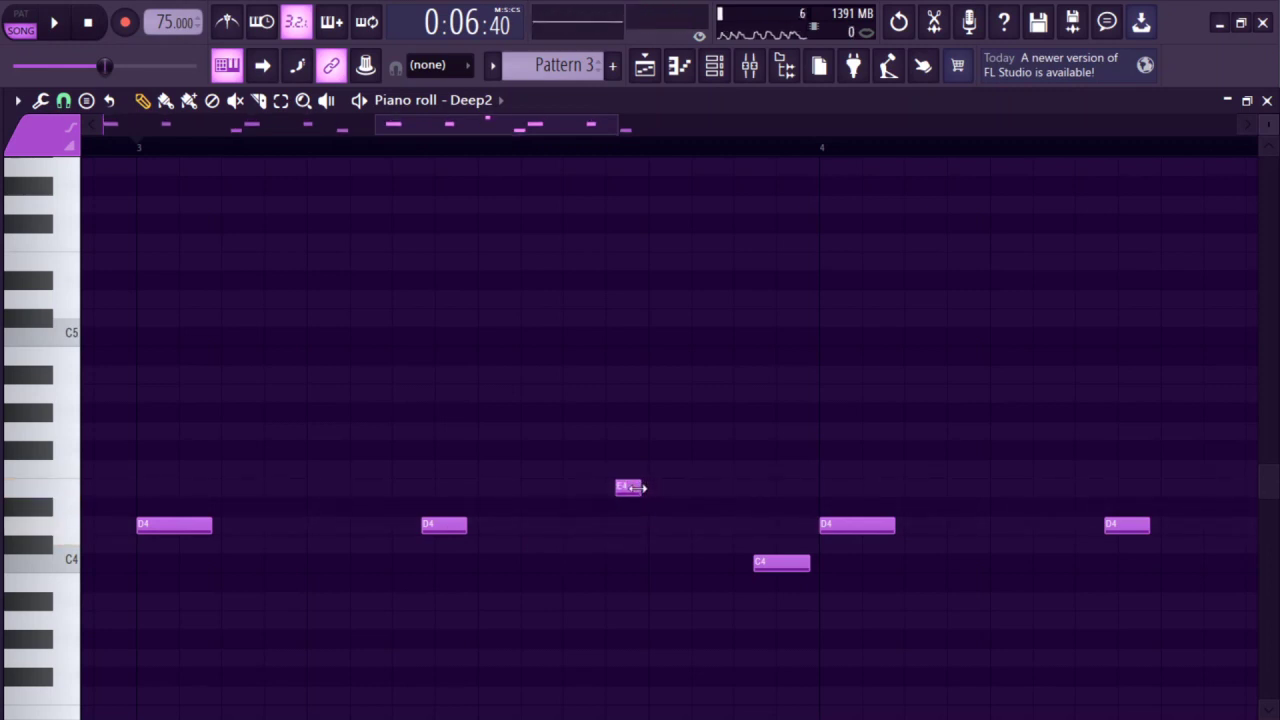
key("space")
scroll(714, 520, "down", 3)
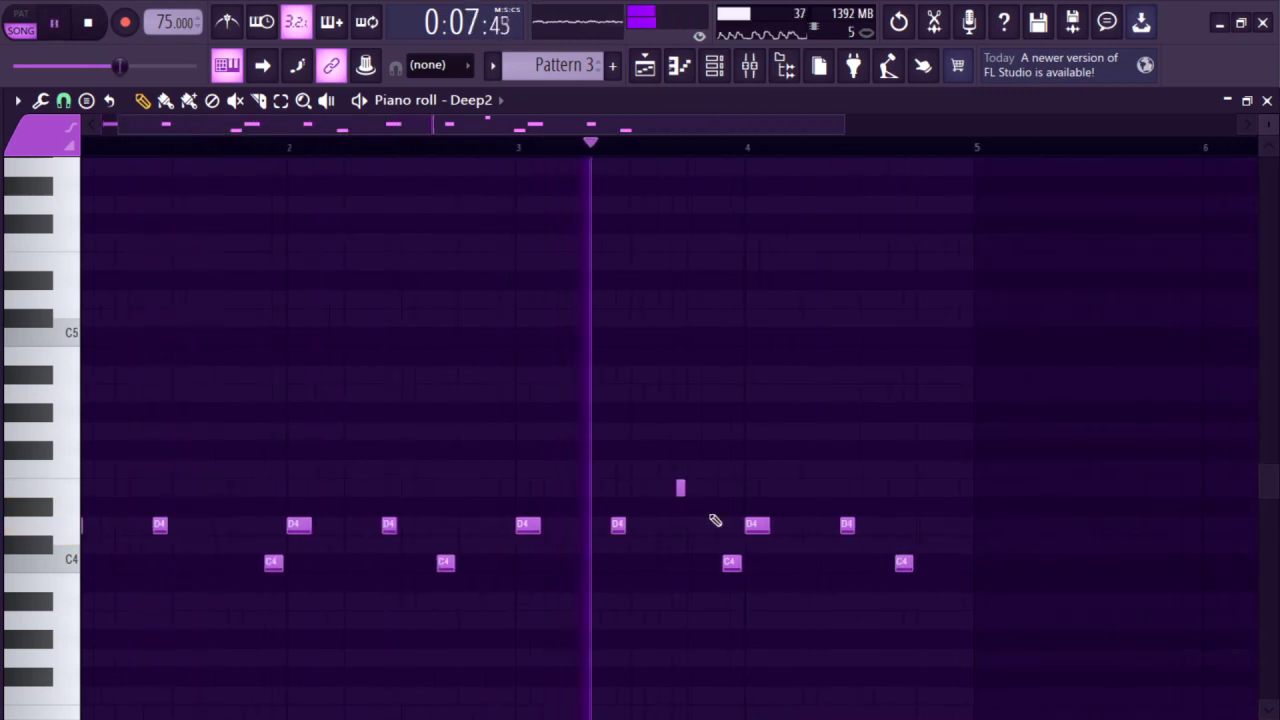
scroll(691, 528, "up", 3)
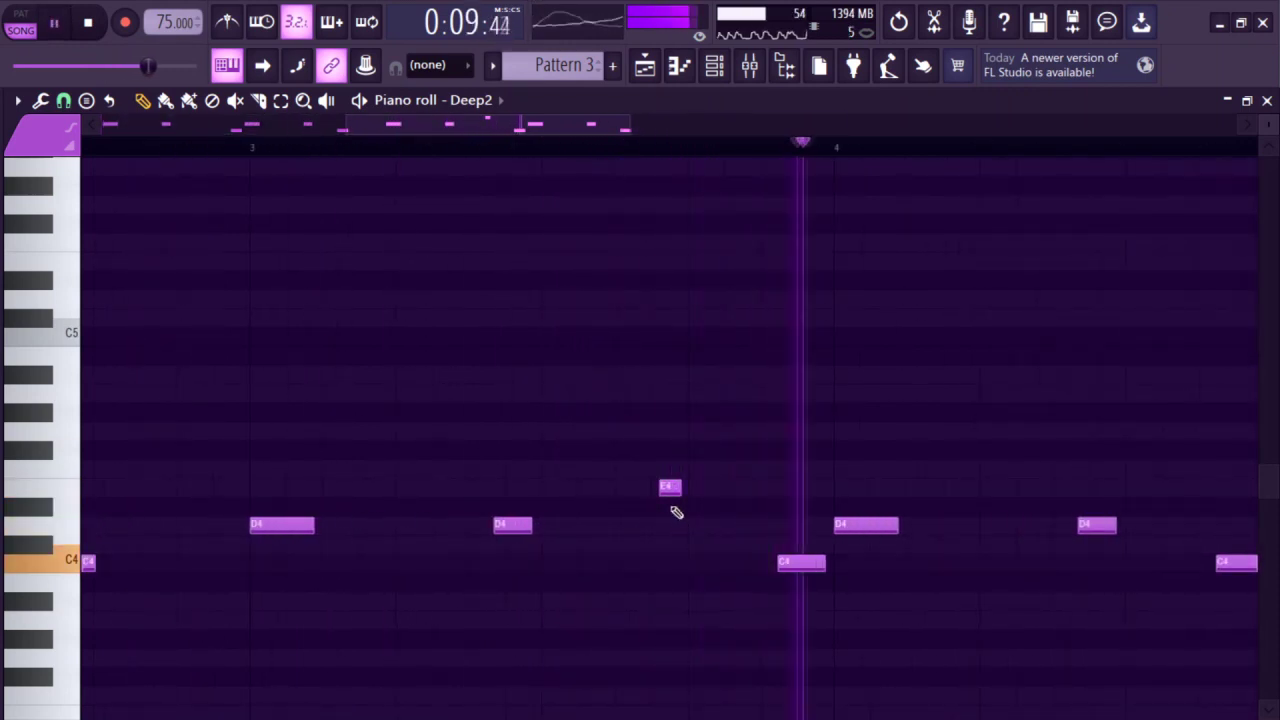
- Try the extra short bar 3 note at D4 instead, and remove it
left_click_drag(669, 495, 669, 530)
key("space")
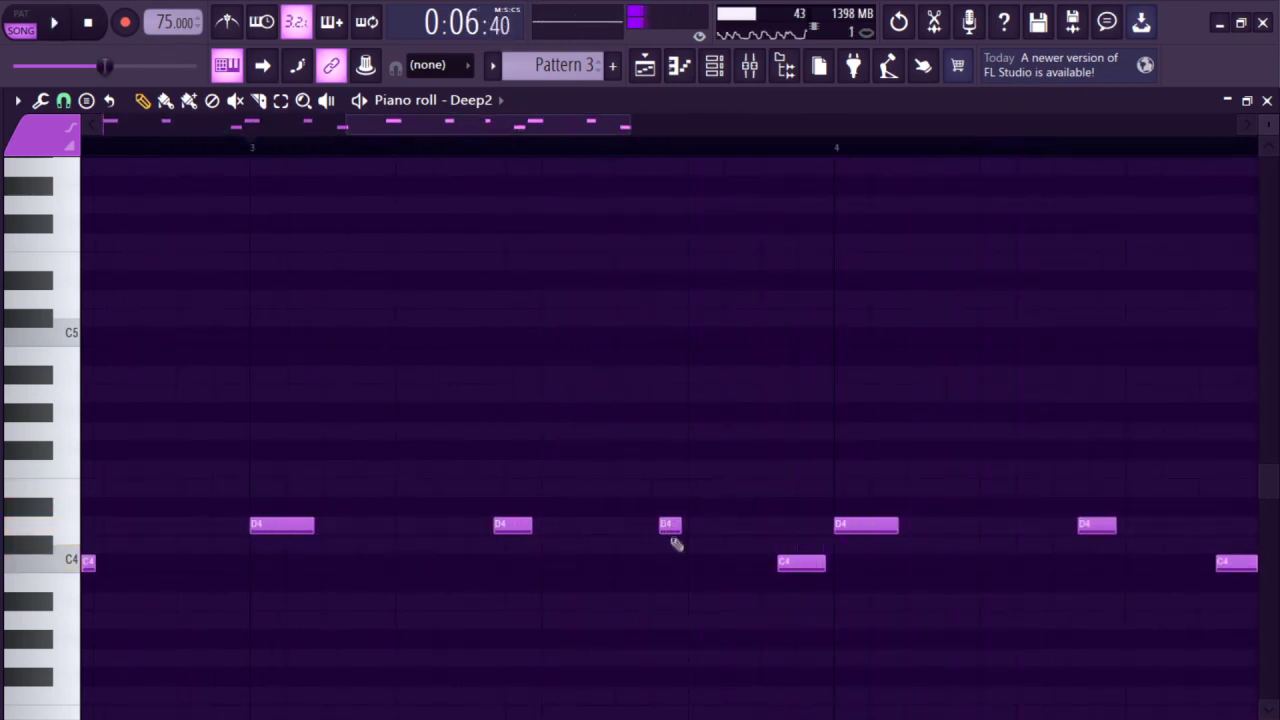
scroll(640, 535, "down", 3)
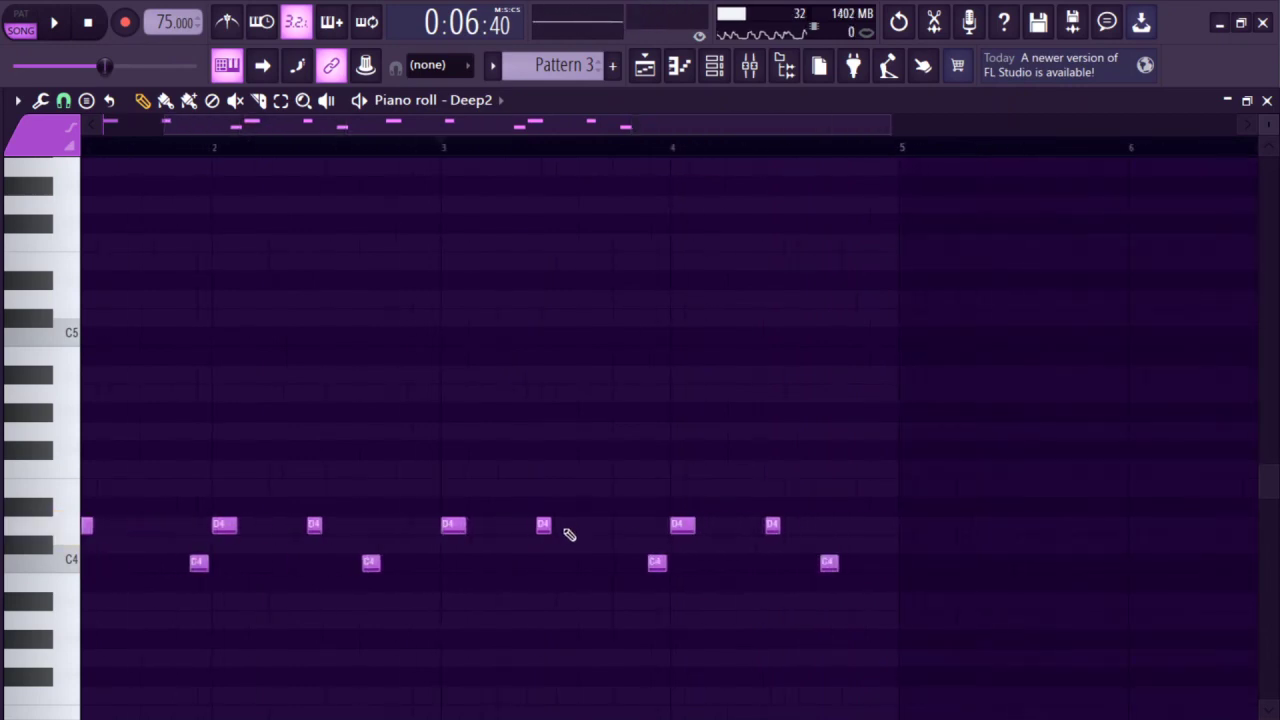
- Move the D4 note at the start of bar 3 slightly later and play from bar 3
scroll(480, 594, "up", 3)
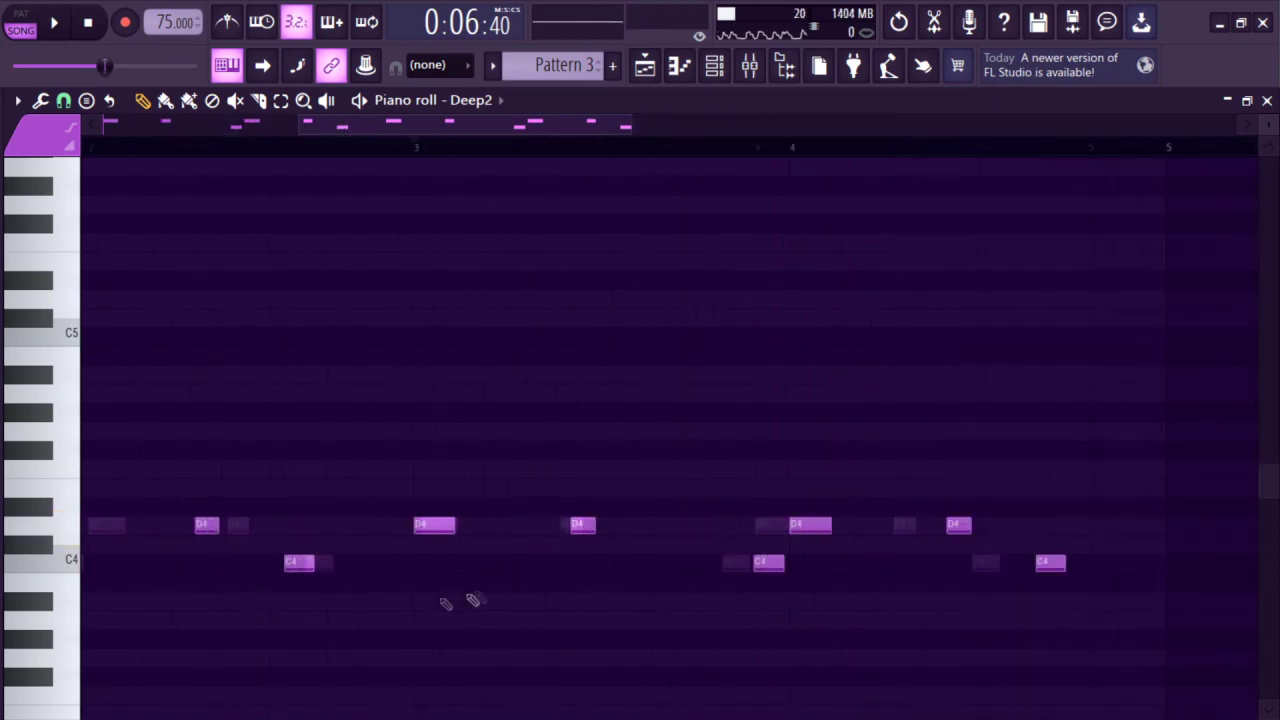
left_click_drag(420, 531, 490, 530)
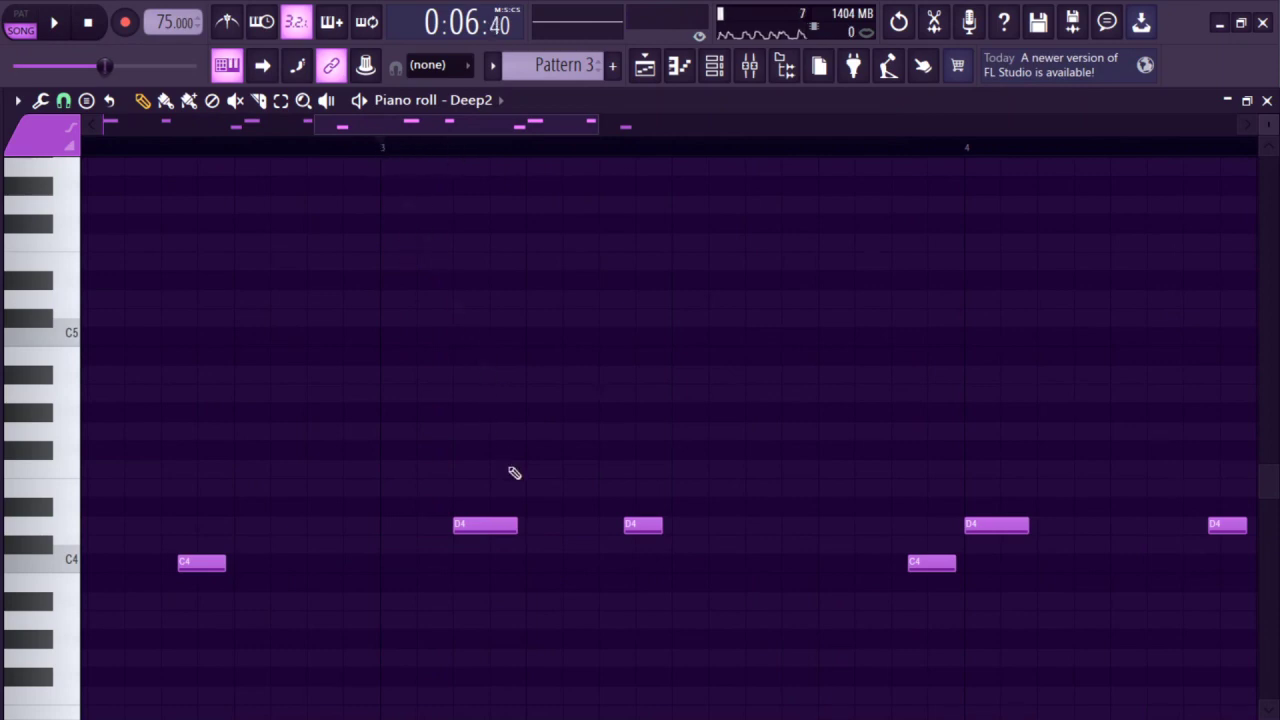
key("space")
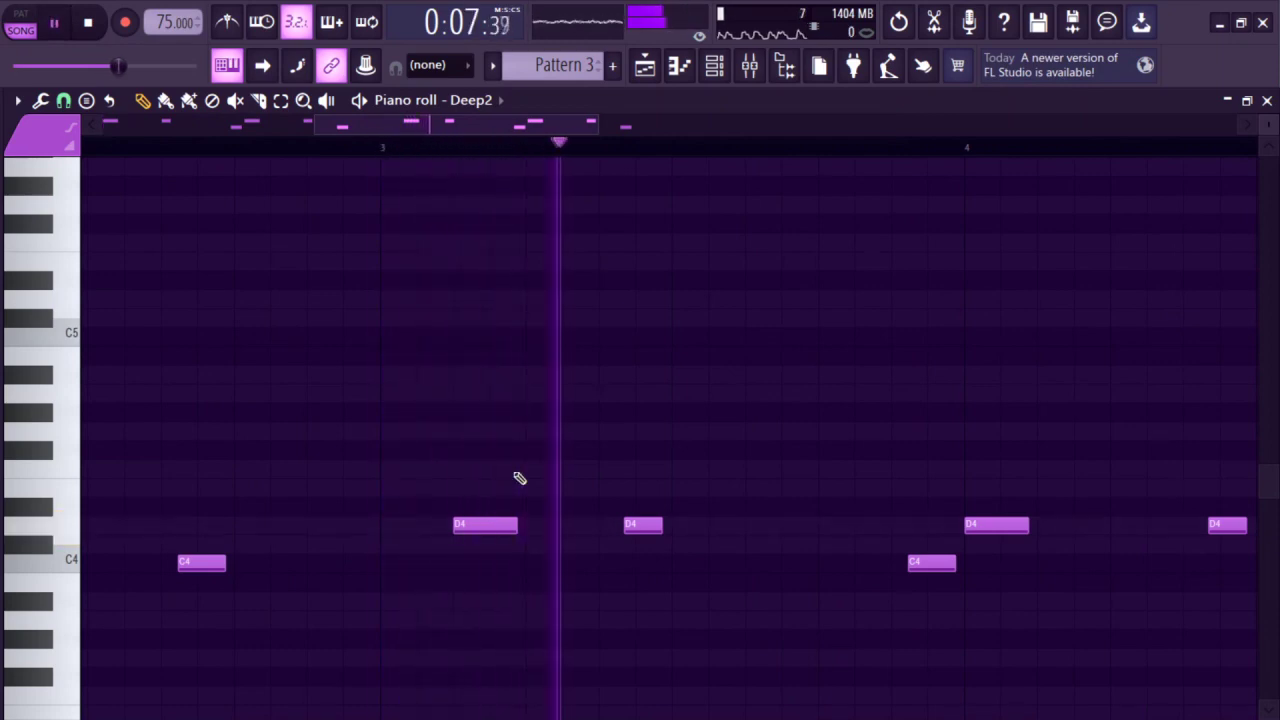
- Raise the second D4 note in bar 3 to E4 and listen through bar 4
left_click_drag(640, 522, 636, 482)
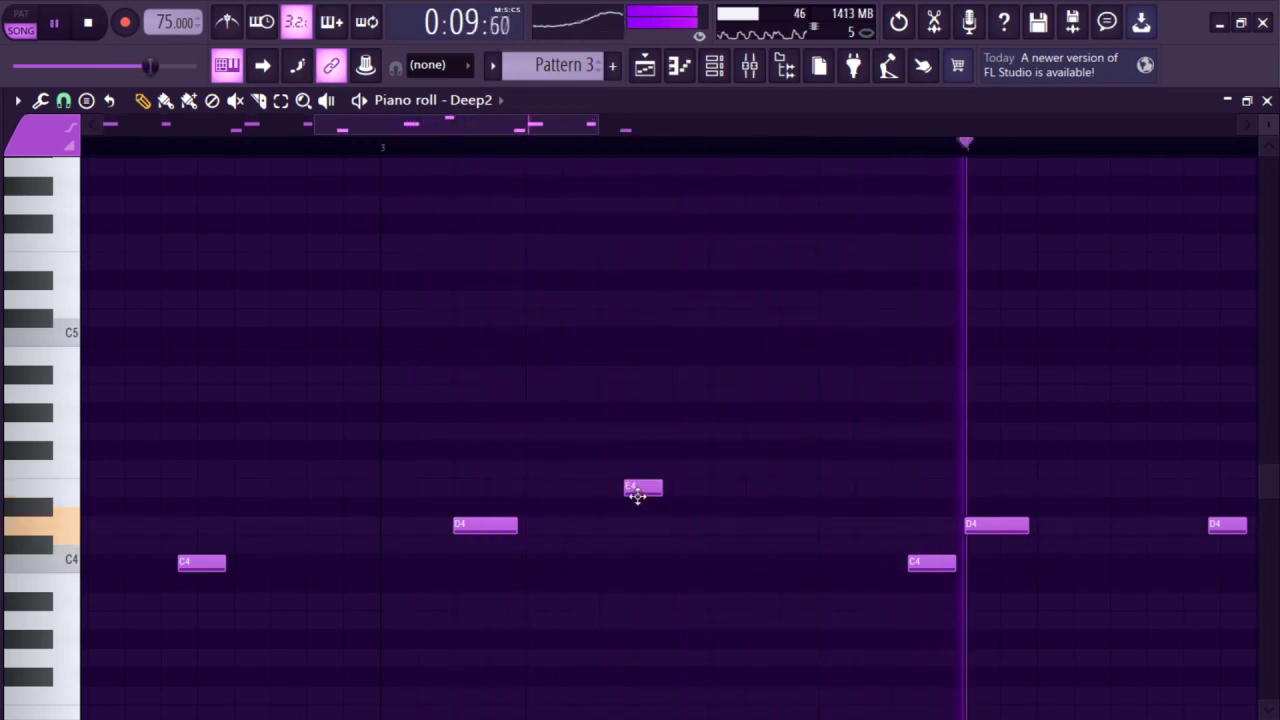
scroll(593, 500, "down", 3)
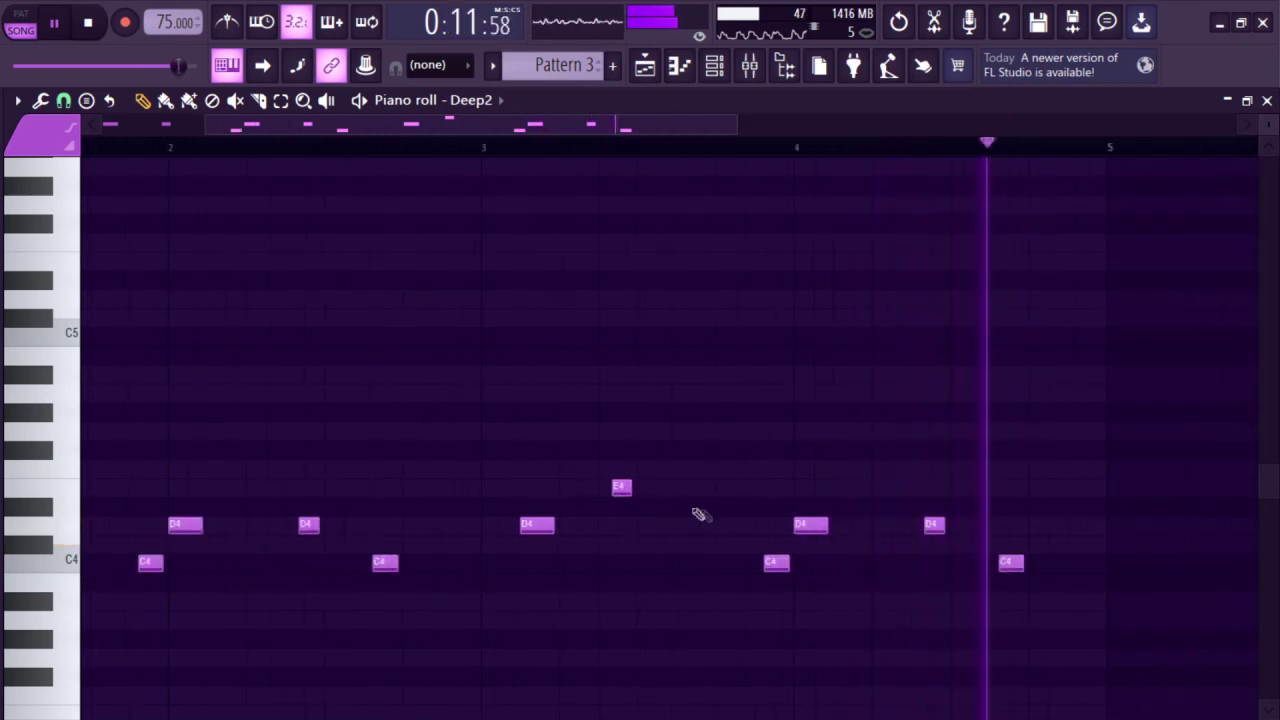
key("space")
- Add a short C4 note at the very end of bar 4 and play the bass line back
left_click(1094, 565)
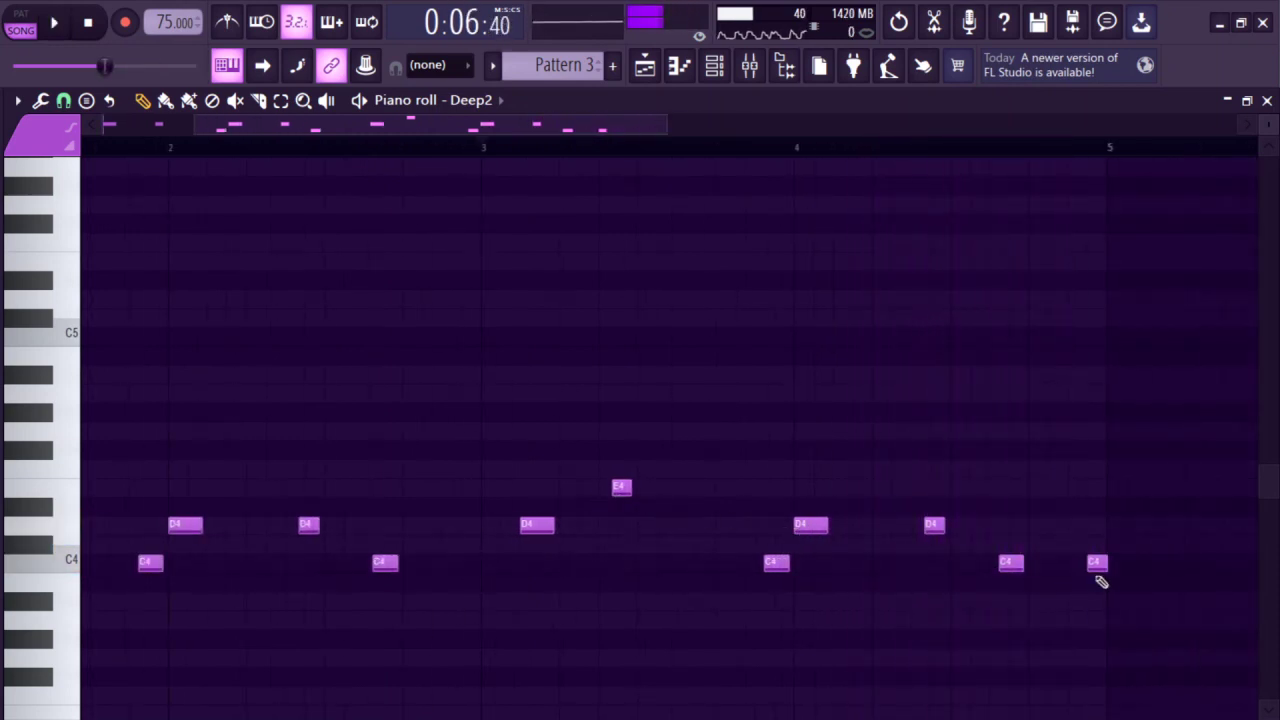
scroll(1100, 567, "up", 3)
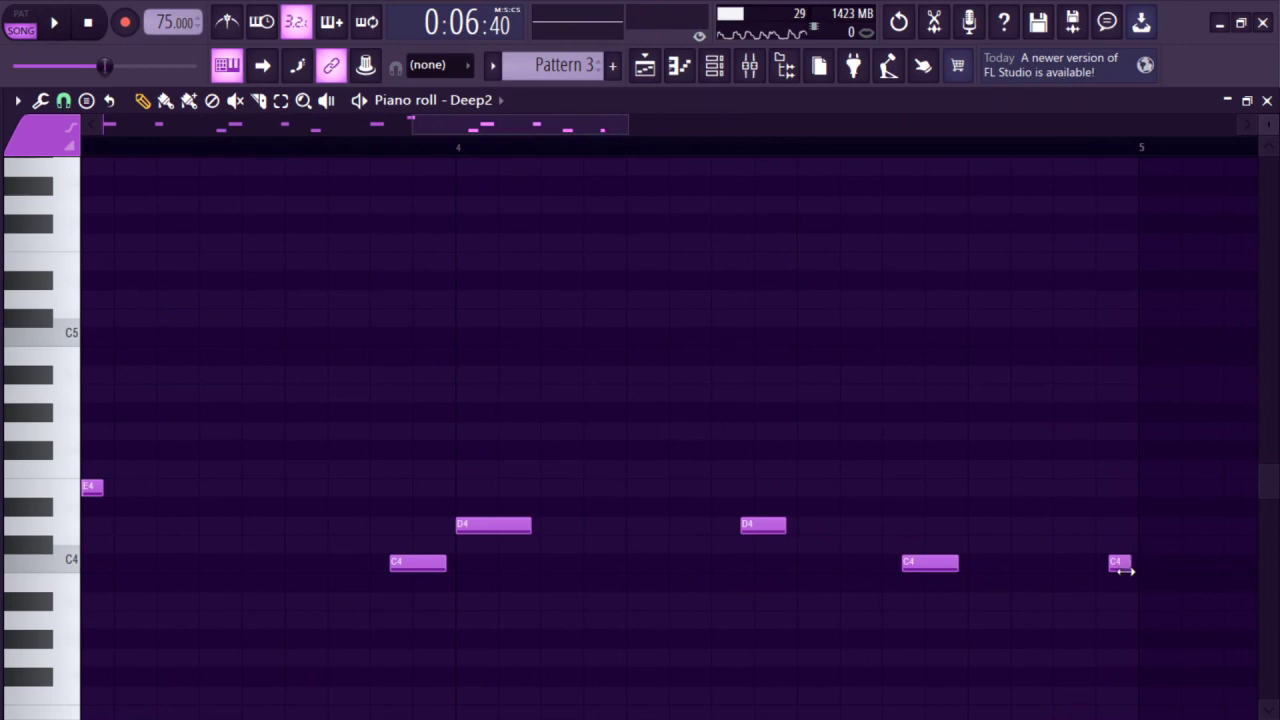
scroll(700, 434, "down", 4)
key("space")
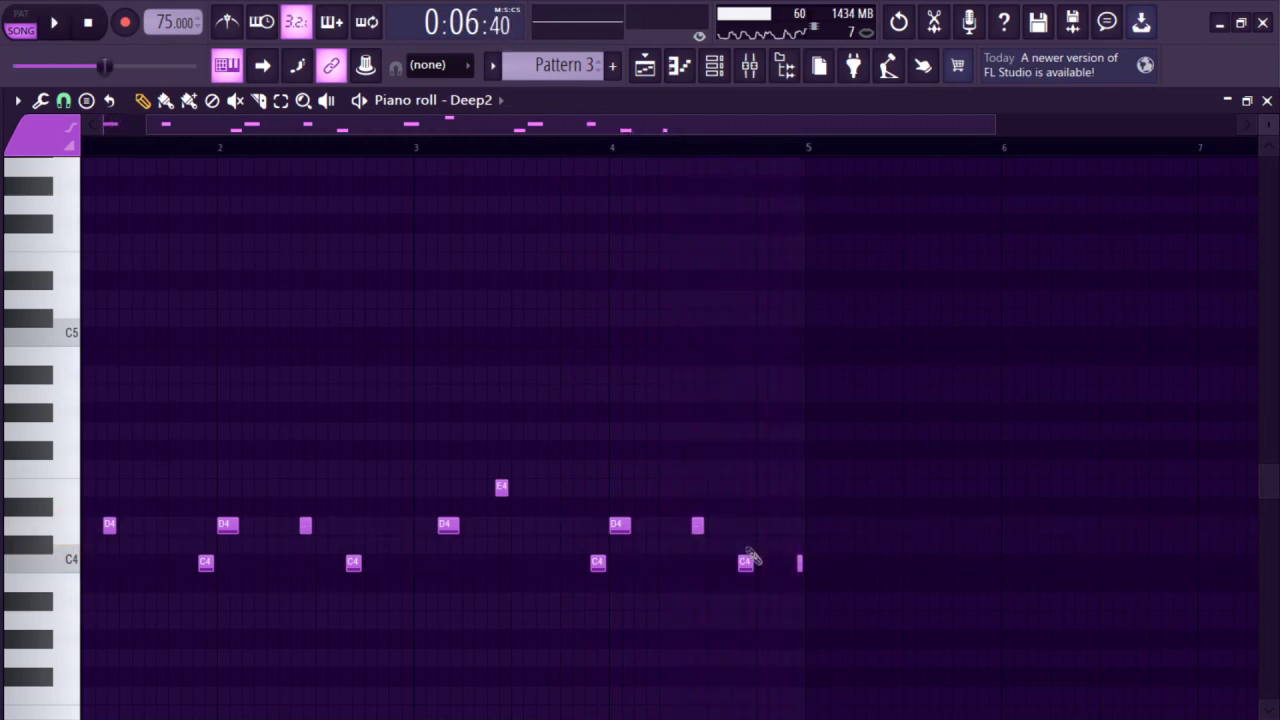
- Shift the short last note of bar 4 slightly earlier and raise it to D4
scroll(797, 570, "up", 3)
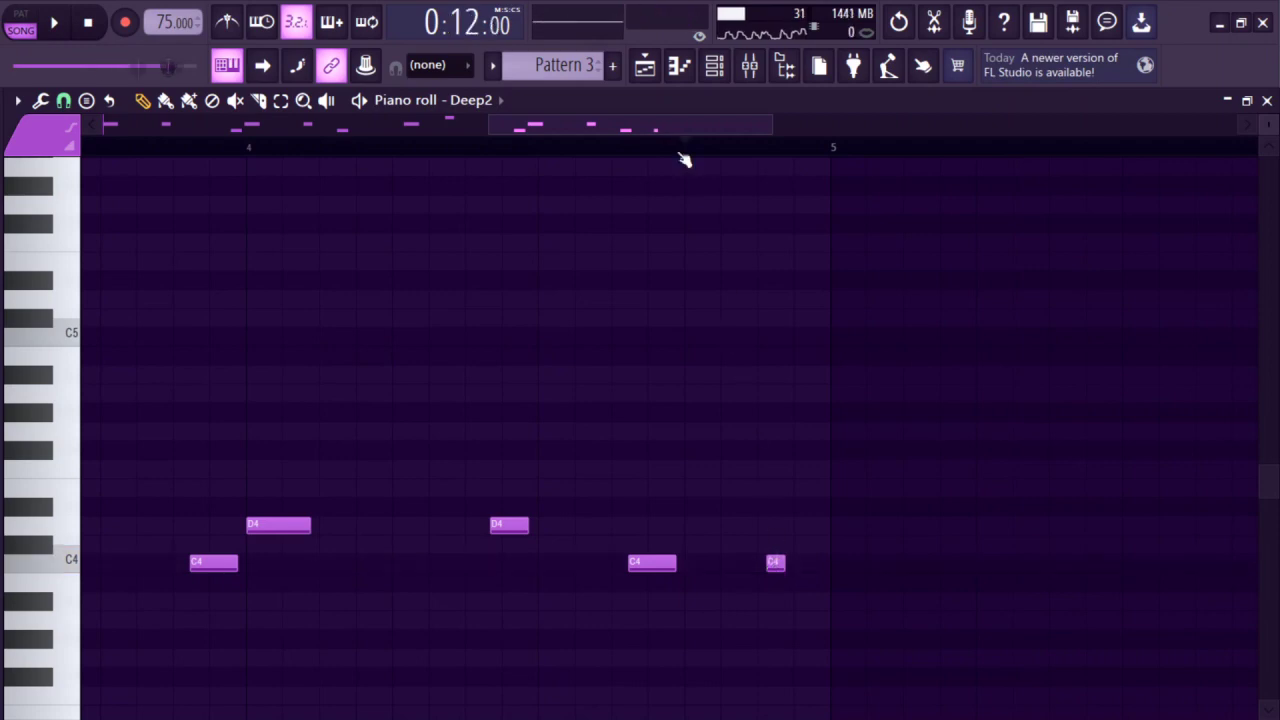
left_click_drag(774, 562, 772, 525)
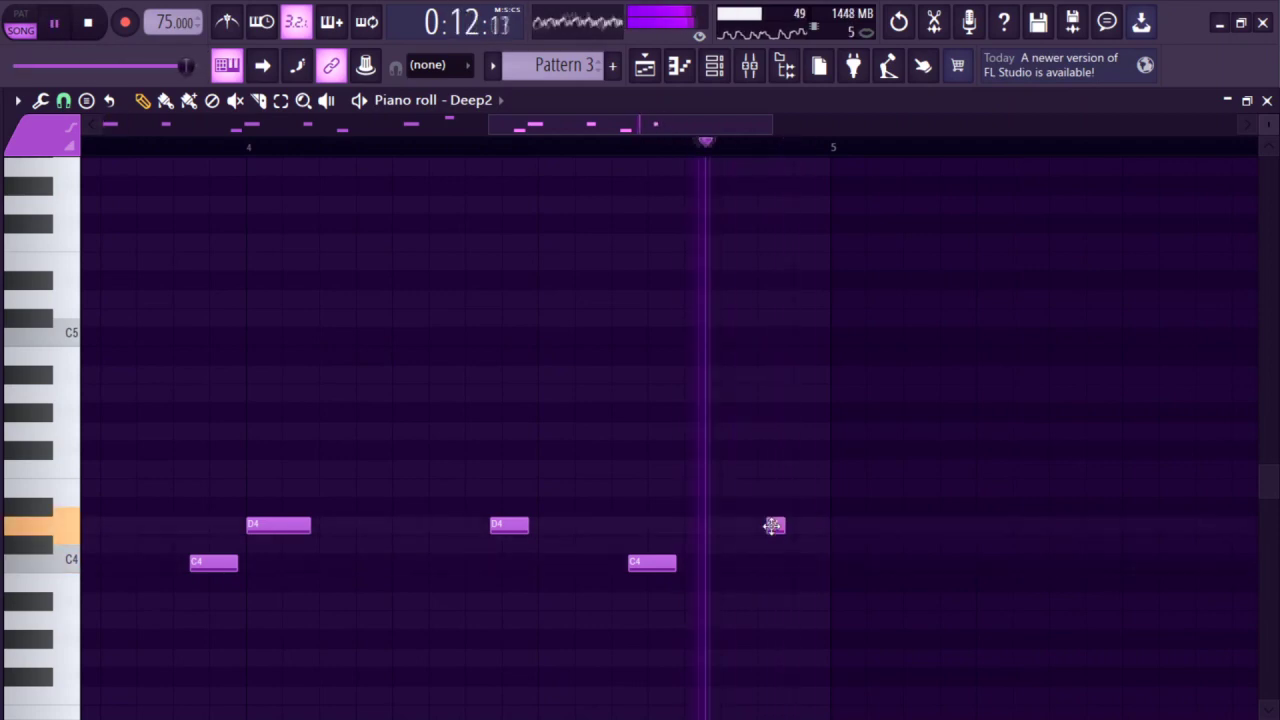
- Compare the end of Pattern 3 with the other tracks in the playlist, and return the playhead to the start
key("F5")
key("space")
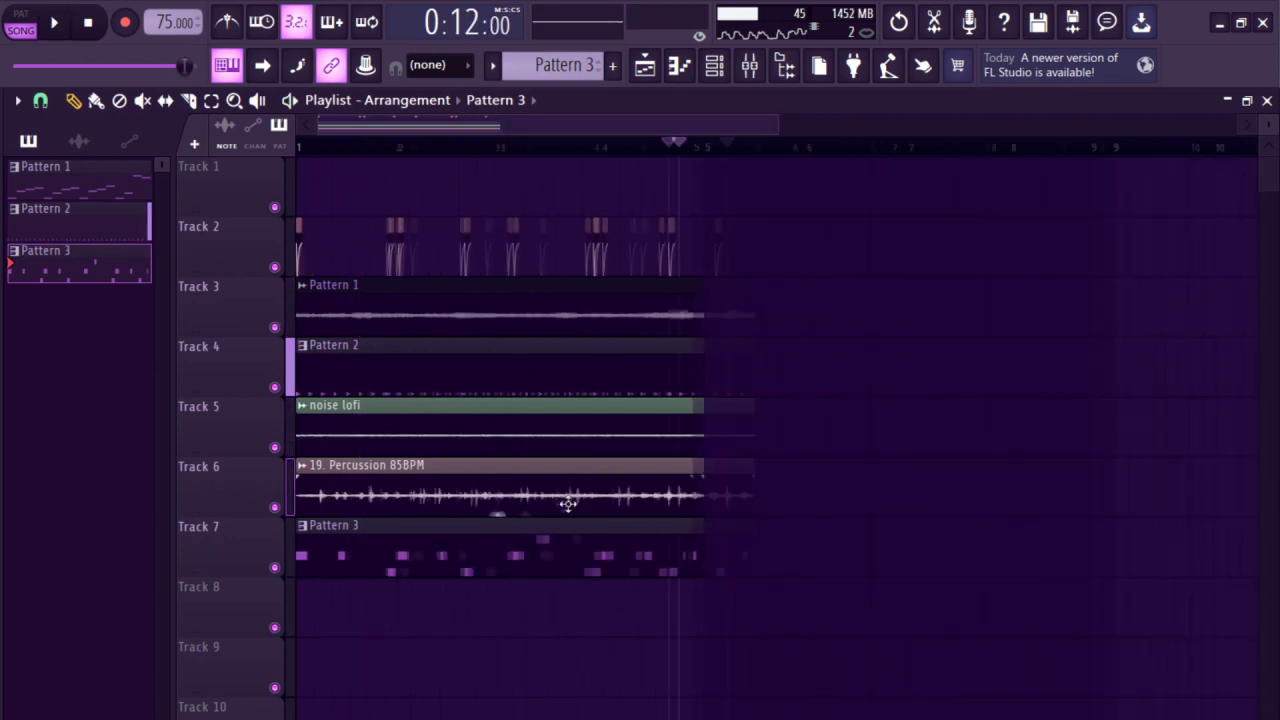
scroll(590, 510, "up", 5)
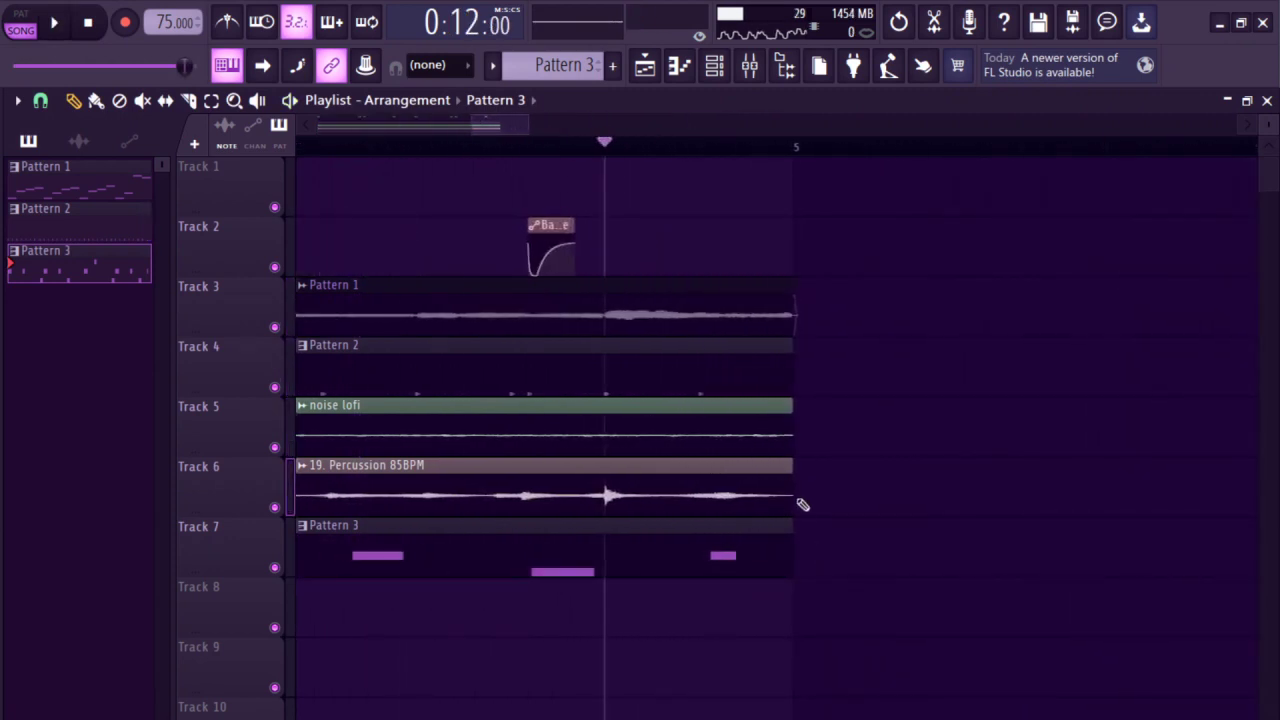
scroll(803, 510, "down", 3)
left_click(312, 150)
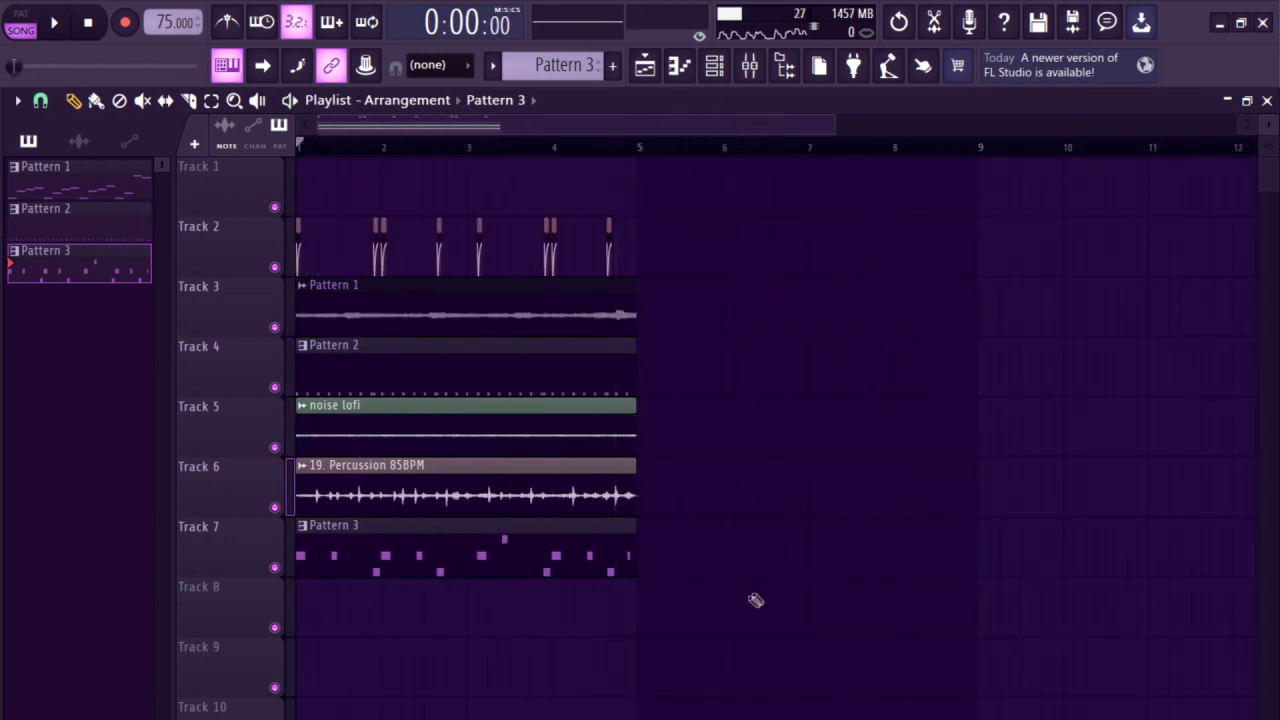
double_click(589, 562)
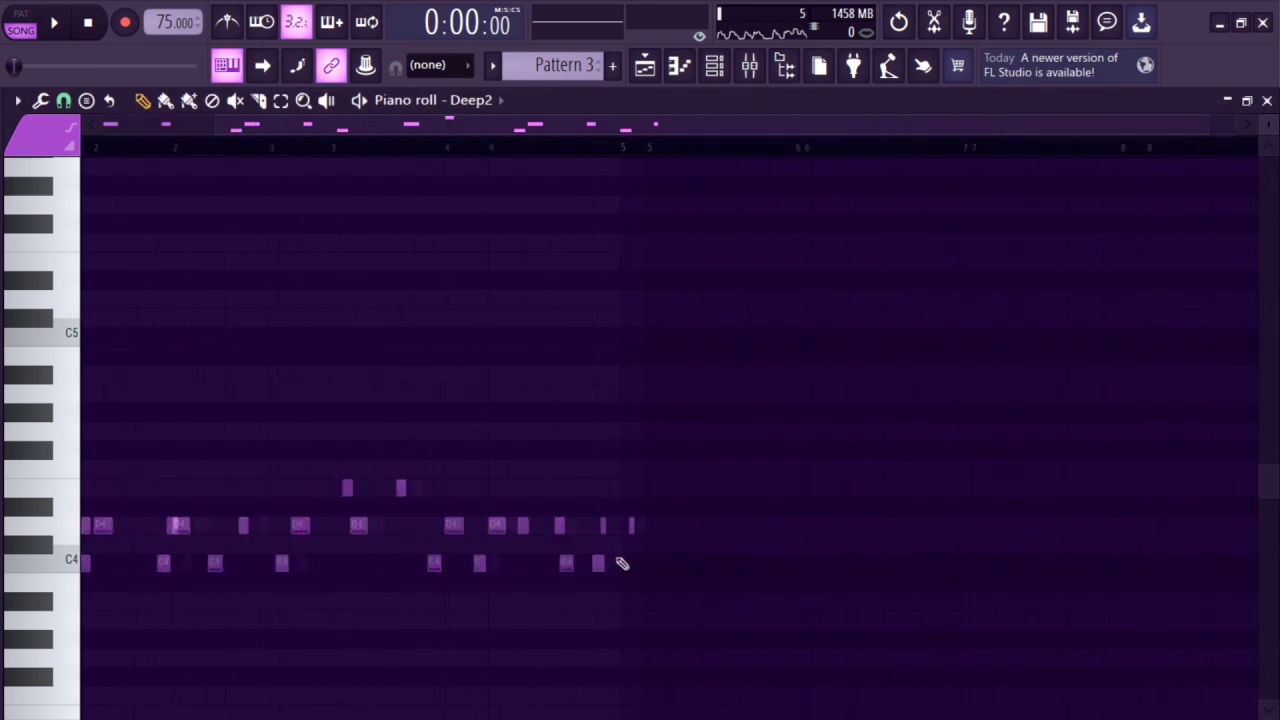
key("Escape")
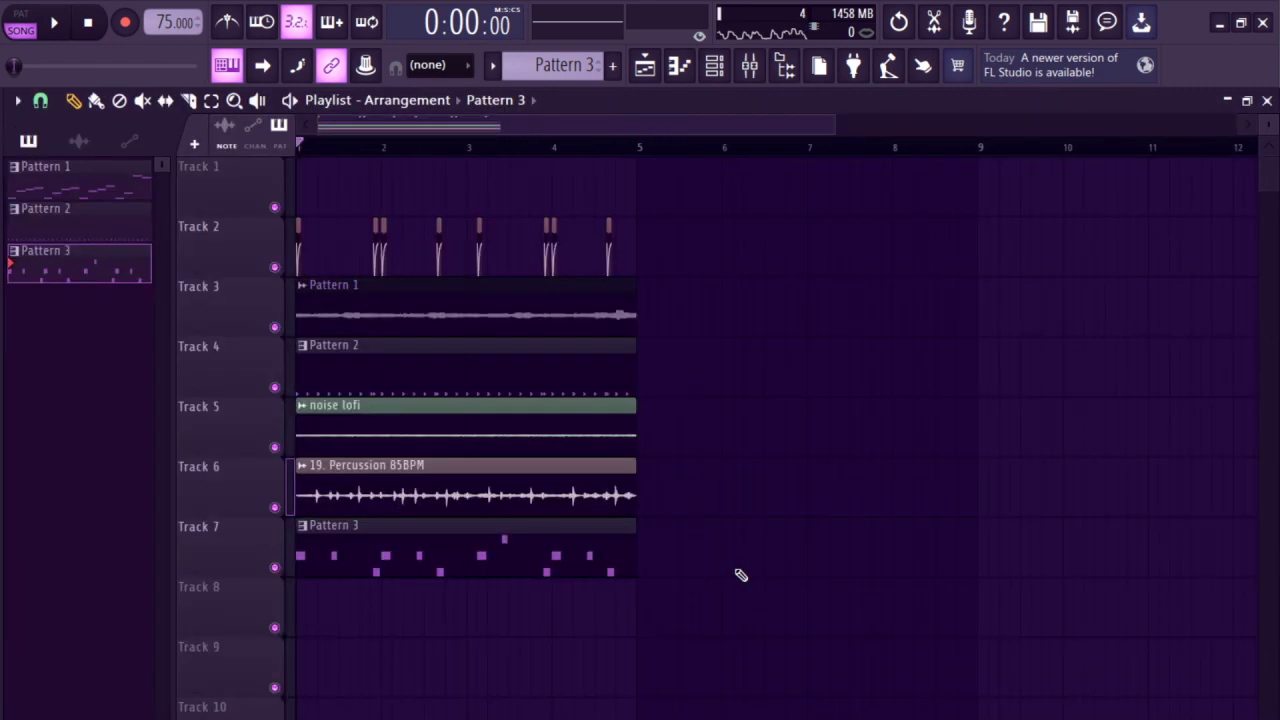
scroll(370, 178, "down", 1)
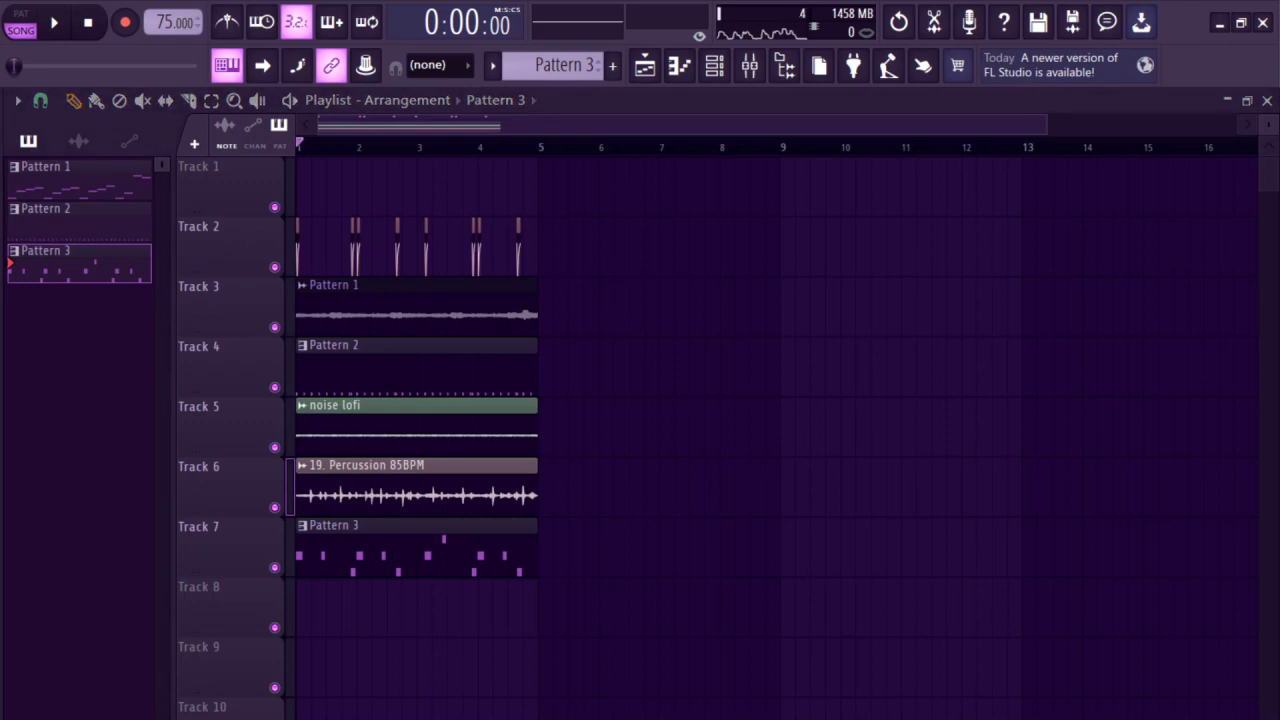
left_click(749, 66)
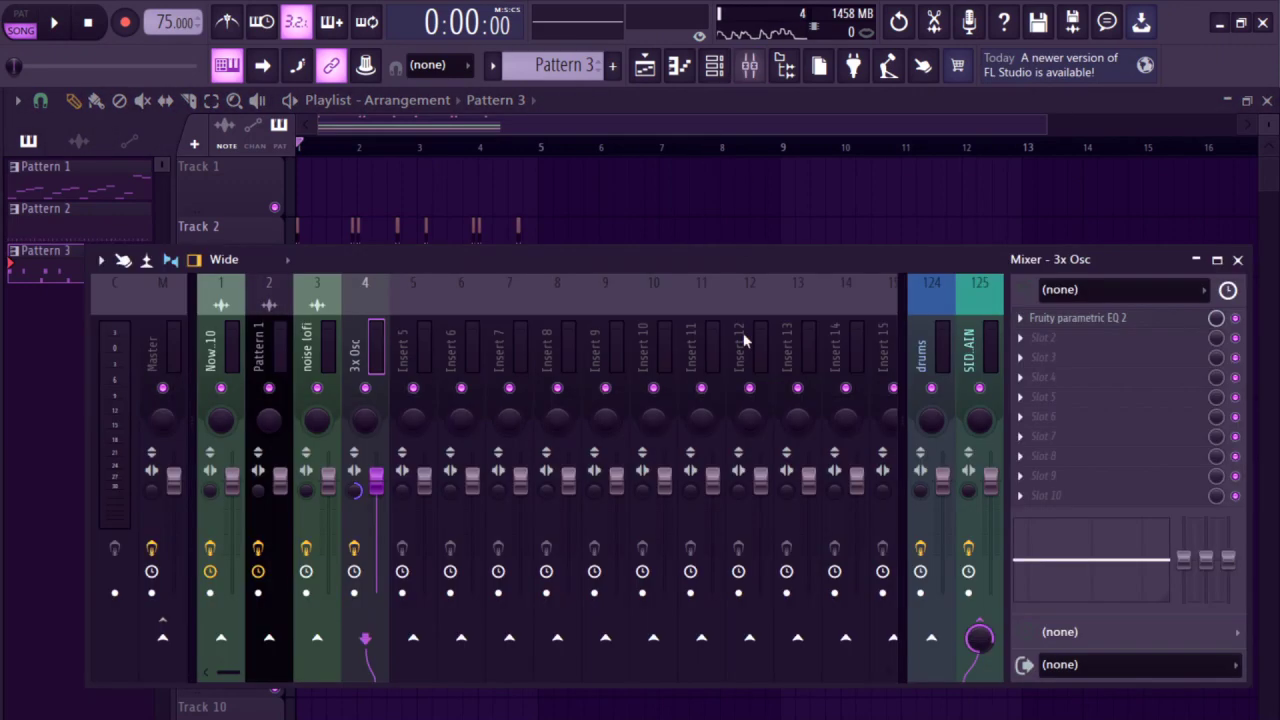
key("F9")
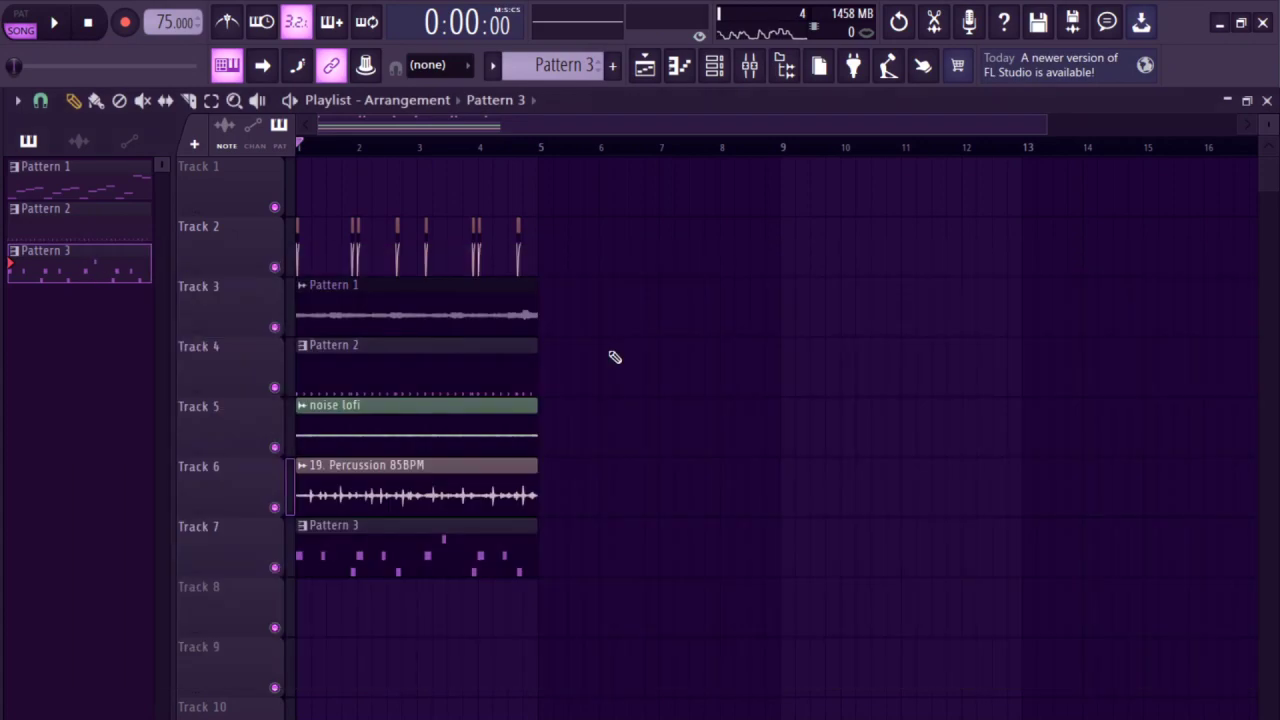
- Select all clips of the four-bar loop and duplicate them end to end up to bar 45
left_click_drag(668, 620, 201, 266)
key("ctrl+b")
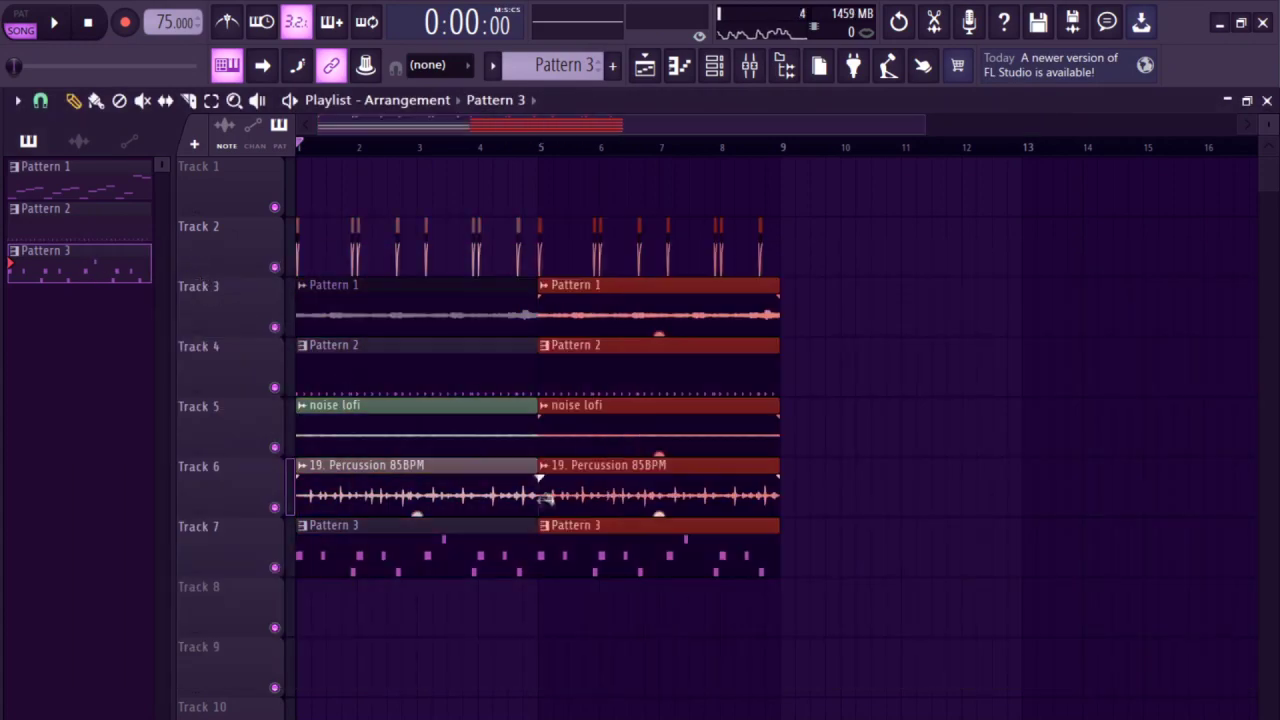
key("ctrl+b")
key("ctrl+b")
key("ctrl+b")
key("ctrl+b")
key("ctrl+b")
key("ctrl+b")
key("ctrl+b")
key("ctrl+b")
key("ctrl+b")
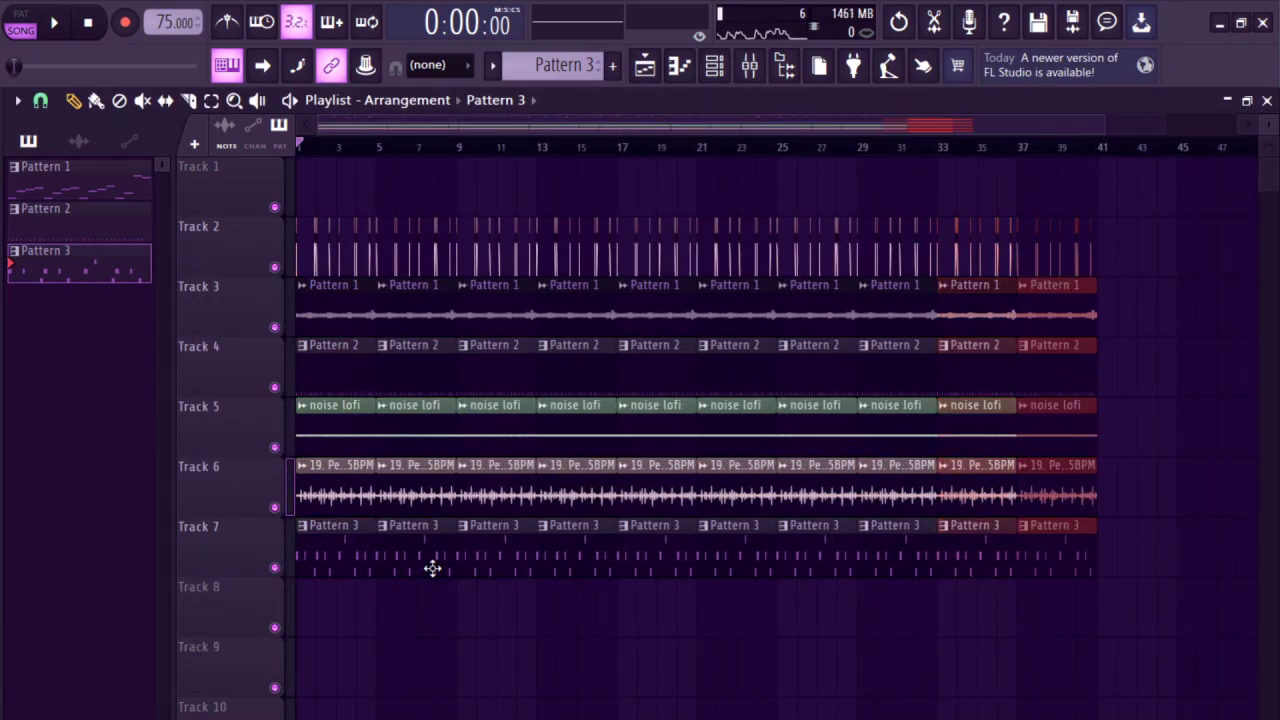
left_click(556, 667)
- Delete the last four-bar block of clips, from bar 41 to bar 45, on all tracks
left_click(977, 147)
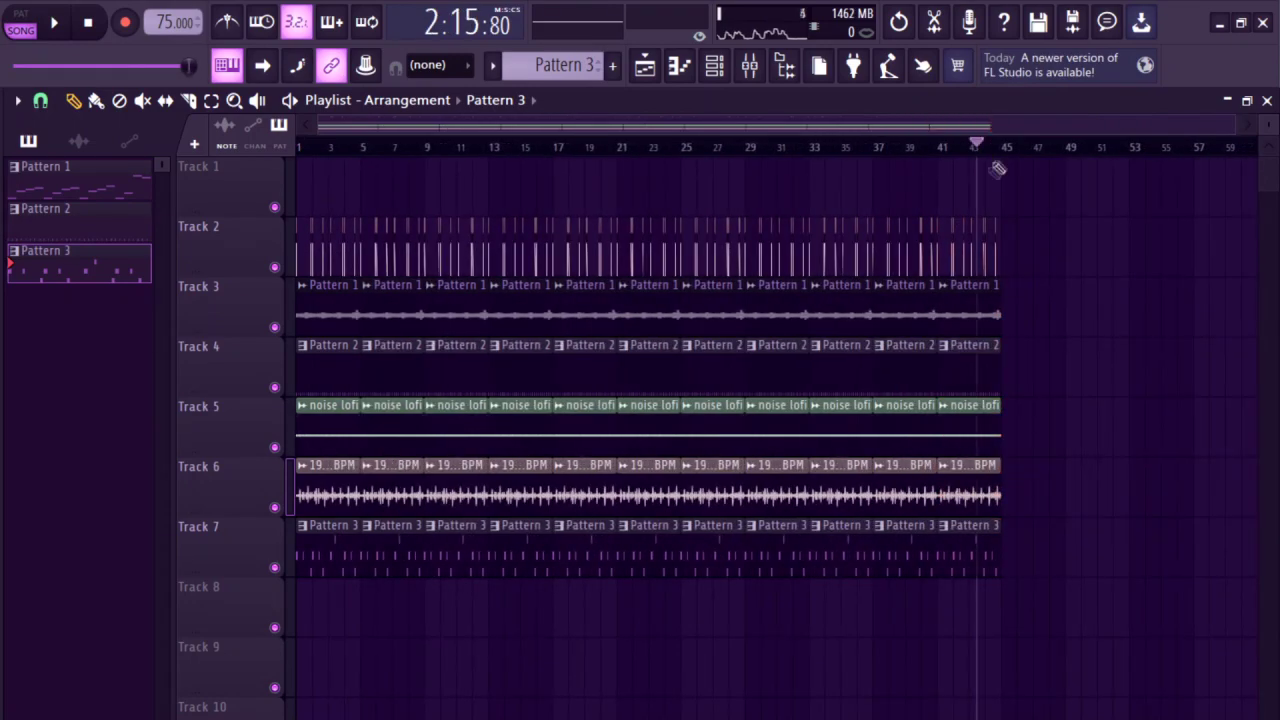
scroll(1010, 352, "up", 3)
left_click_drag(1023, 623, 986, 286)
key("Delete")
right_click(957, 257)
right_click(870, 250)
left_click(858, 149)
scroll(971, 271, "down", 3)
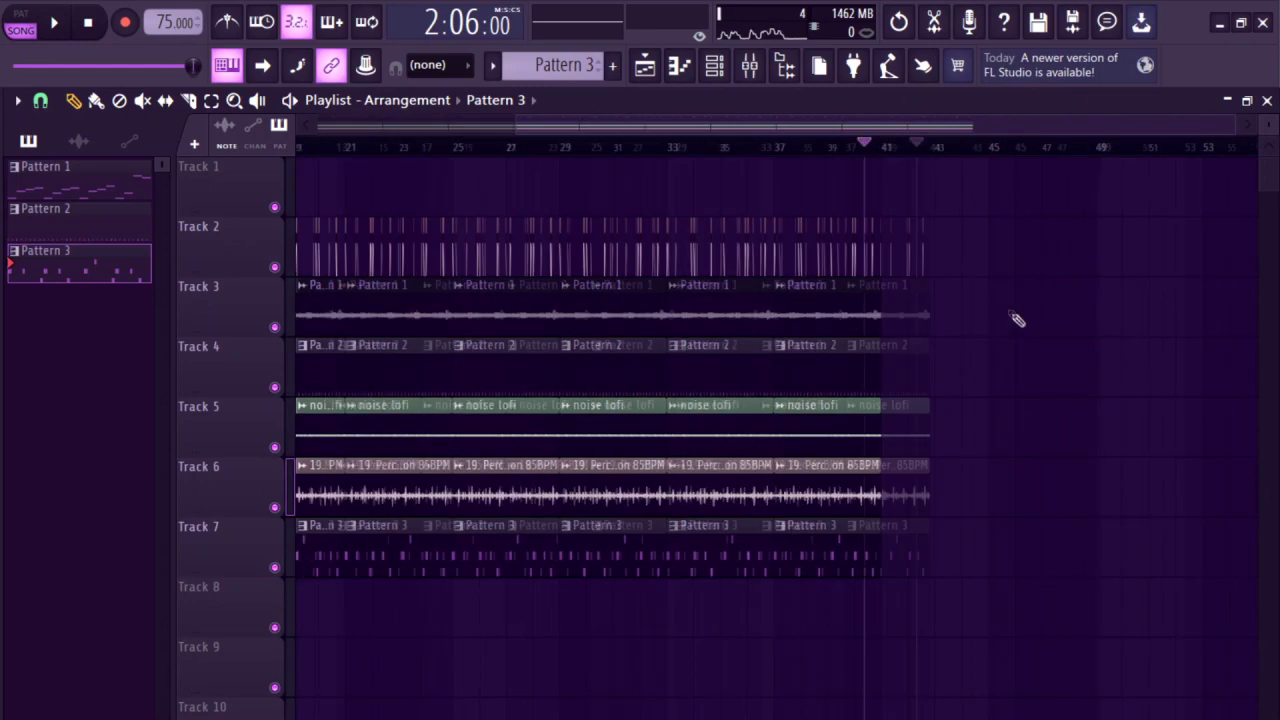
- Clear the first four bars of the Track 2 clips, Pattern 2, 19. Percussion 85BPM and Pattern 3, keeping Pattern 1 and noise lofi
scroll(110, 361, "up", 5)
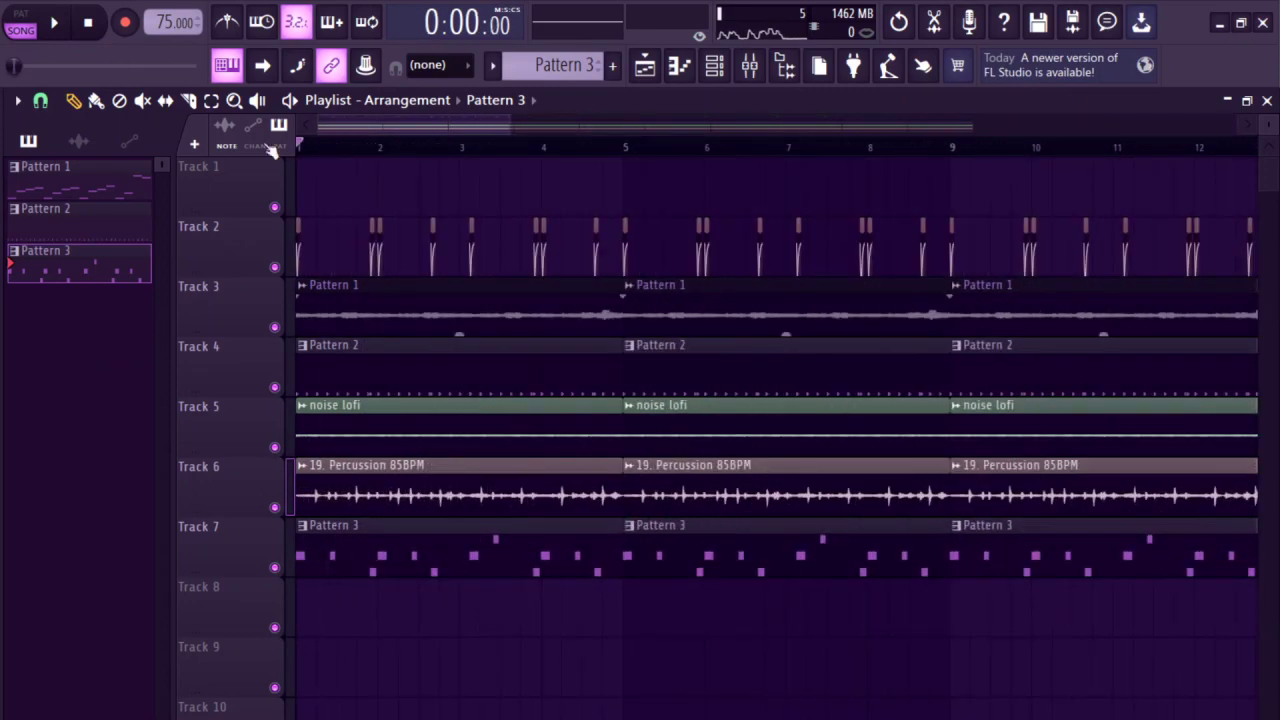
right_click(299, 262)
right_click(375, 250)
right_click(432, 250)
right_click(471, 250)
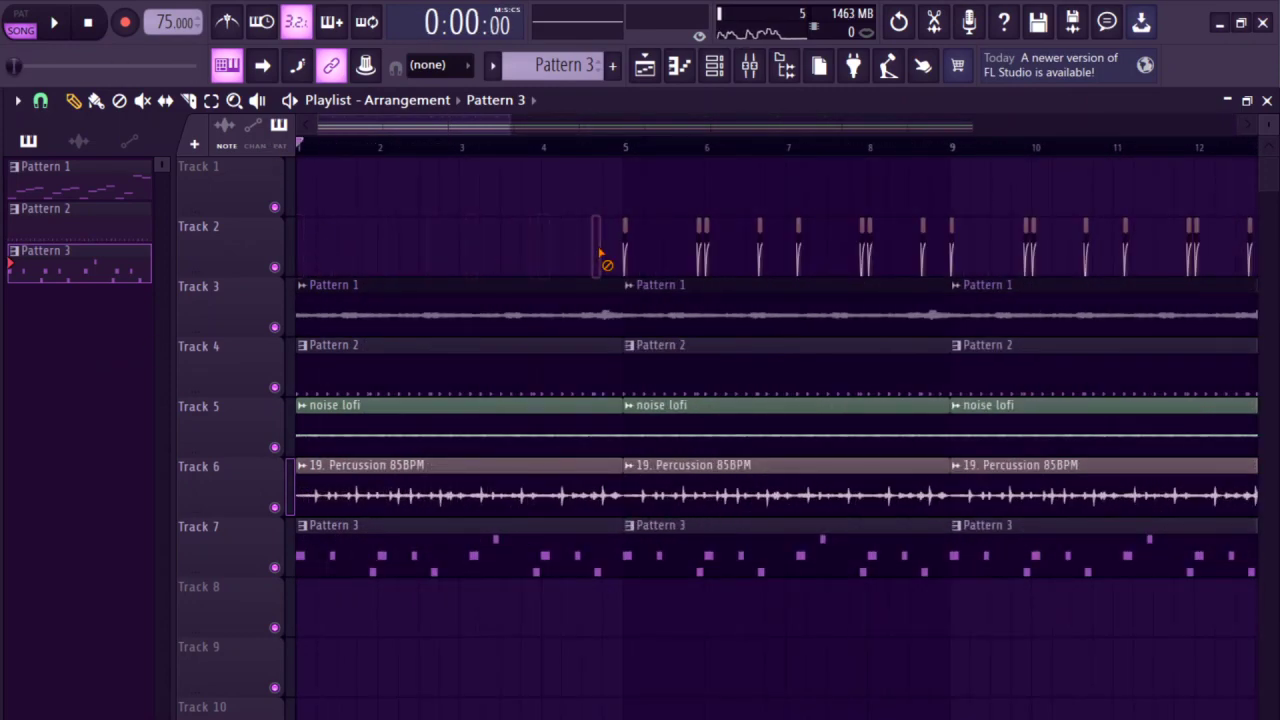
right_click(442, 358)
right_click(370, 485)
right_click(380, 543)
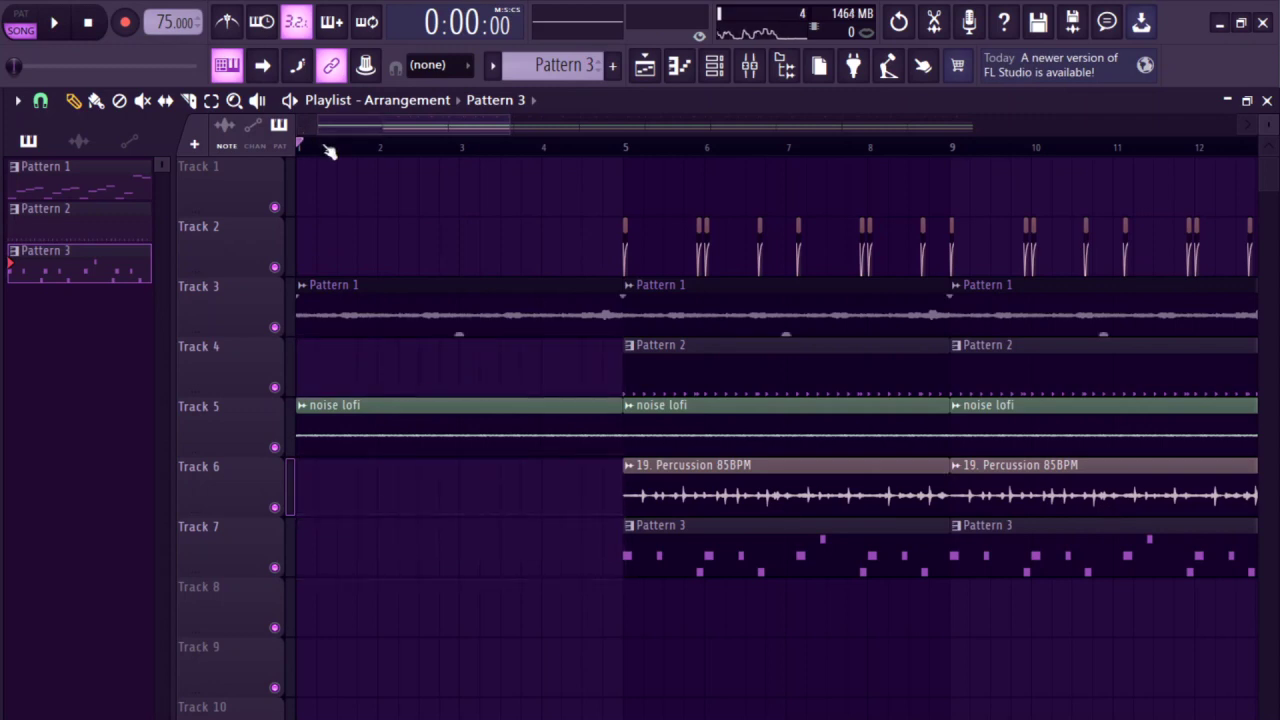
- Listen to the start of the intro and place the Track 5 (consolidated) audio clip on Track 1 at bar 1
key("space")
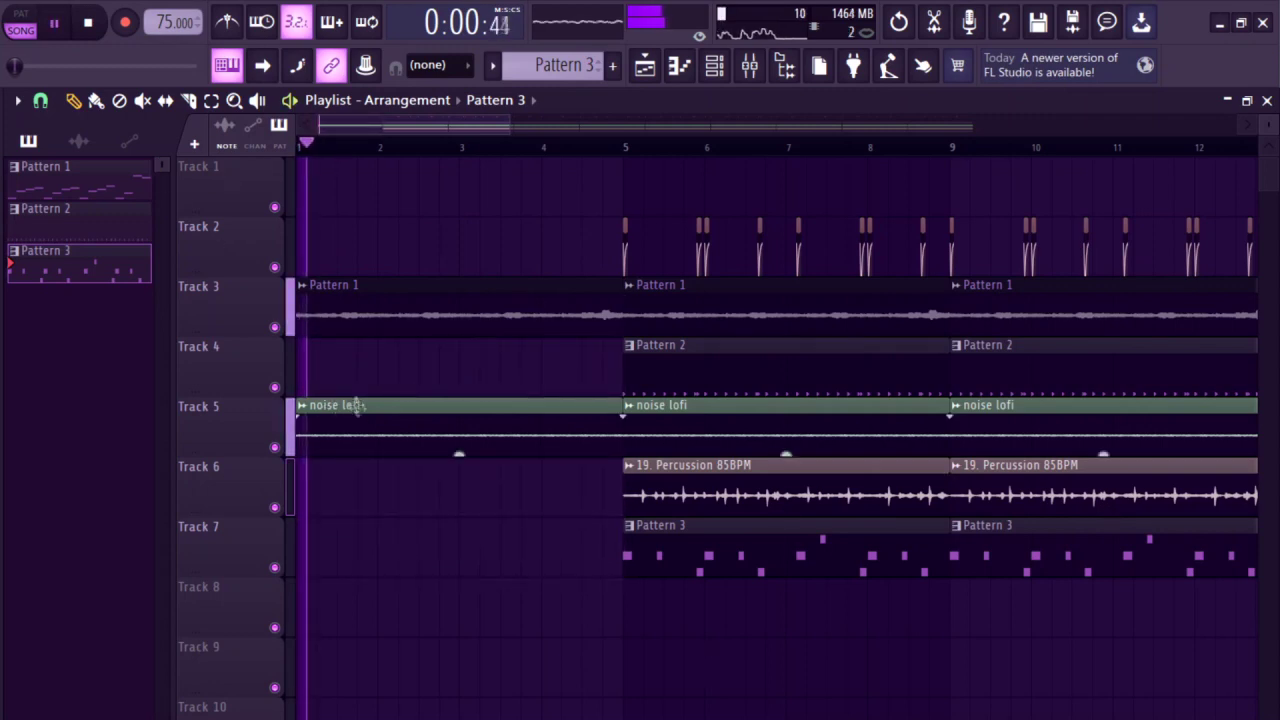
scroll(335, 297, "down", 3)
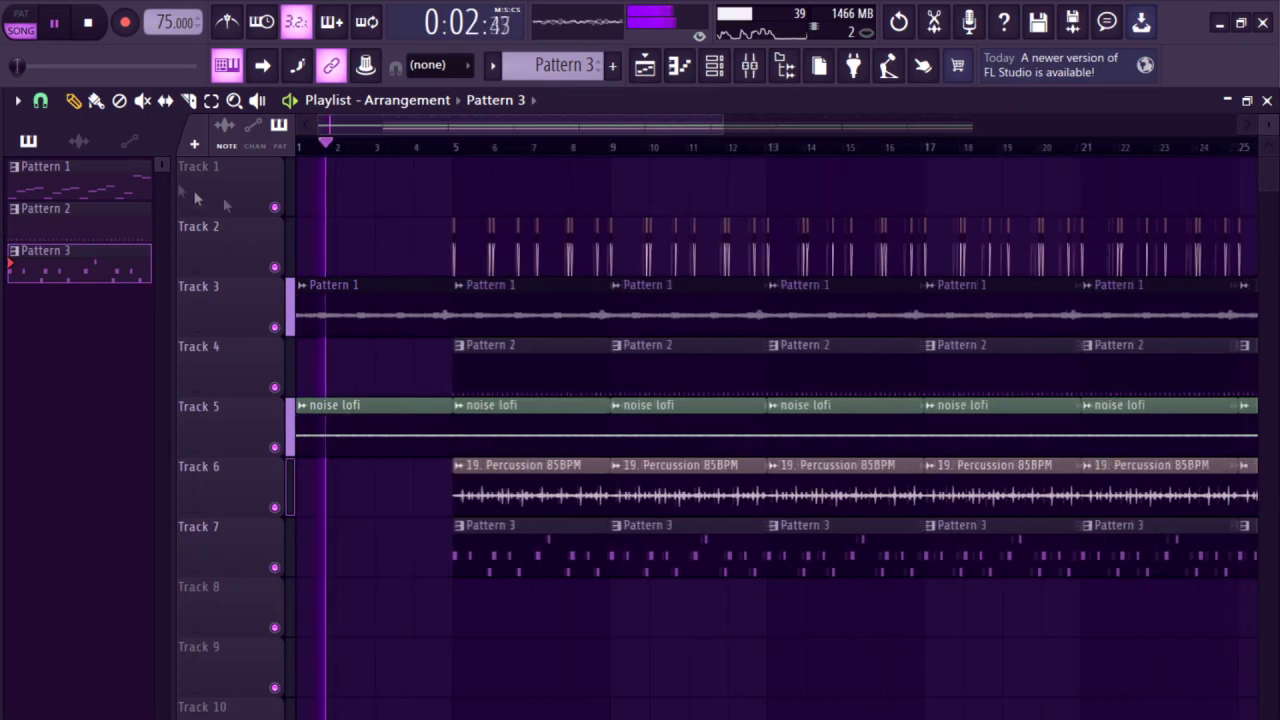
left_click(78, 140)
key("space")
left_click(100, 180)
left_click_drag(103, 186, 335, 218)
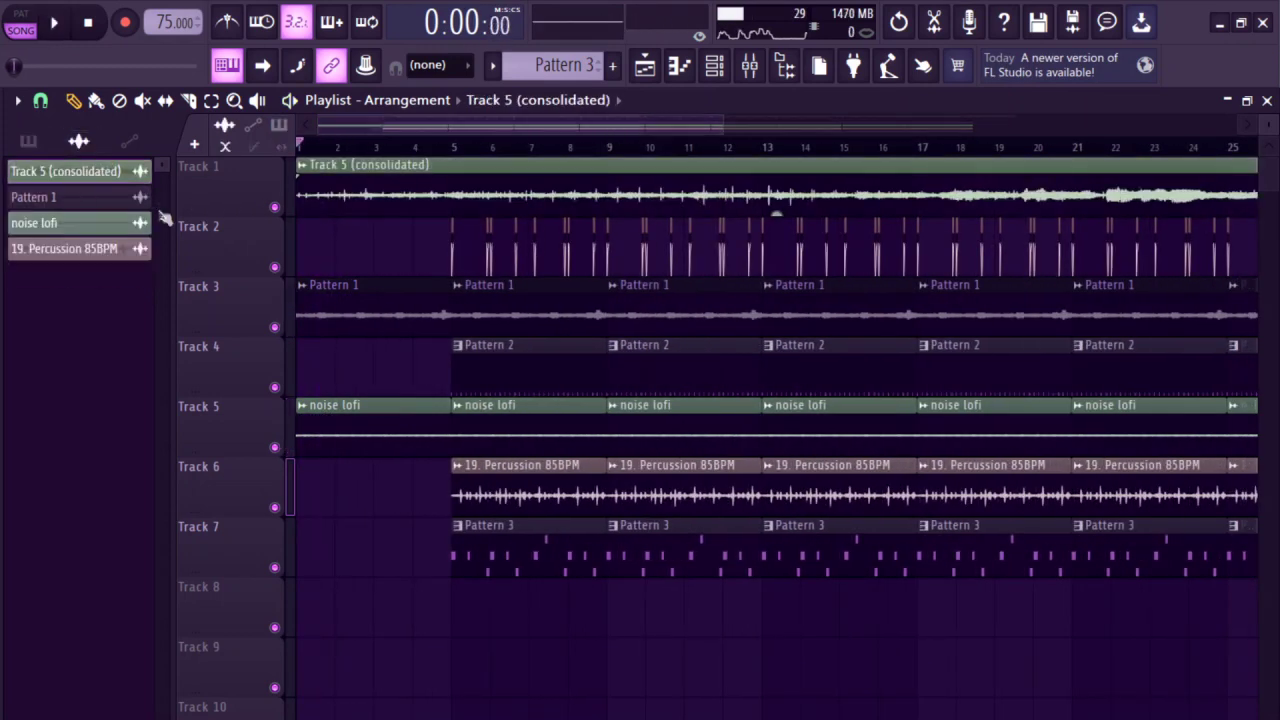
- Cut the Track 5 (consolidated) clip at bar 5, then delete its remainder and the Pattern 1 clip in the first four bars
scroll(212, 158, "up", 2)
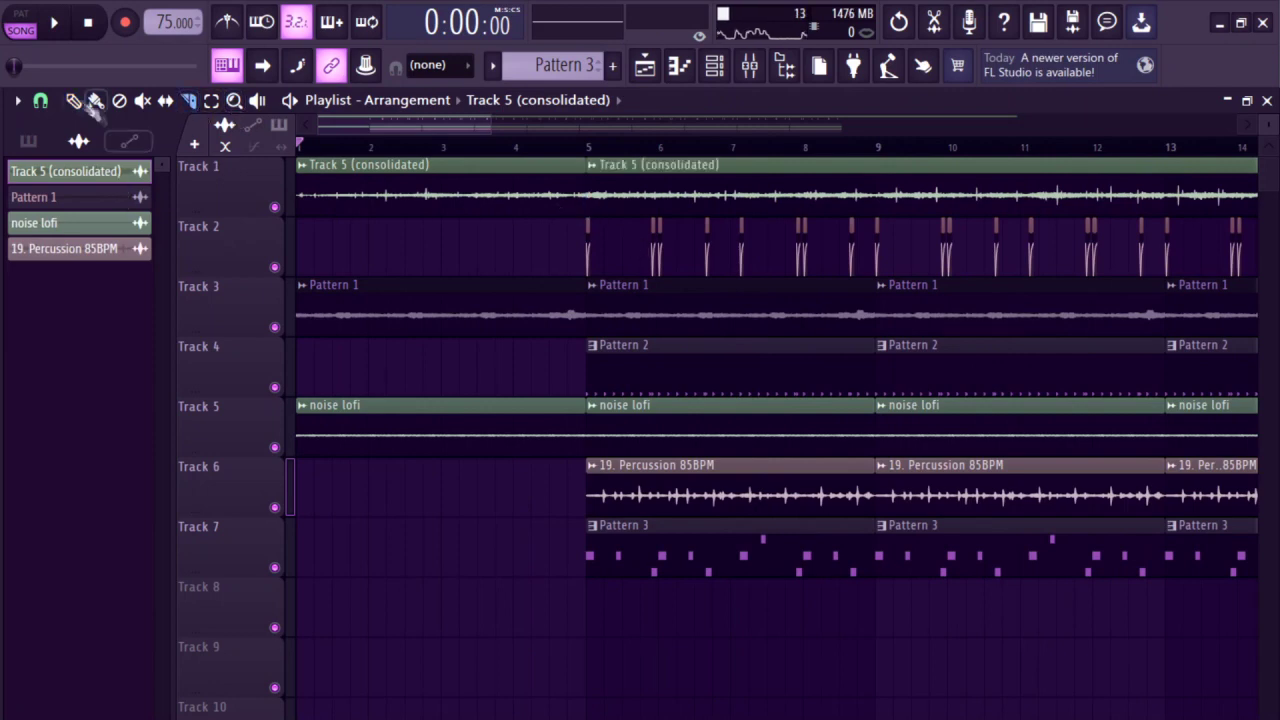
right_click(600, 198)
right_click(500, 290)
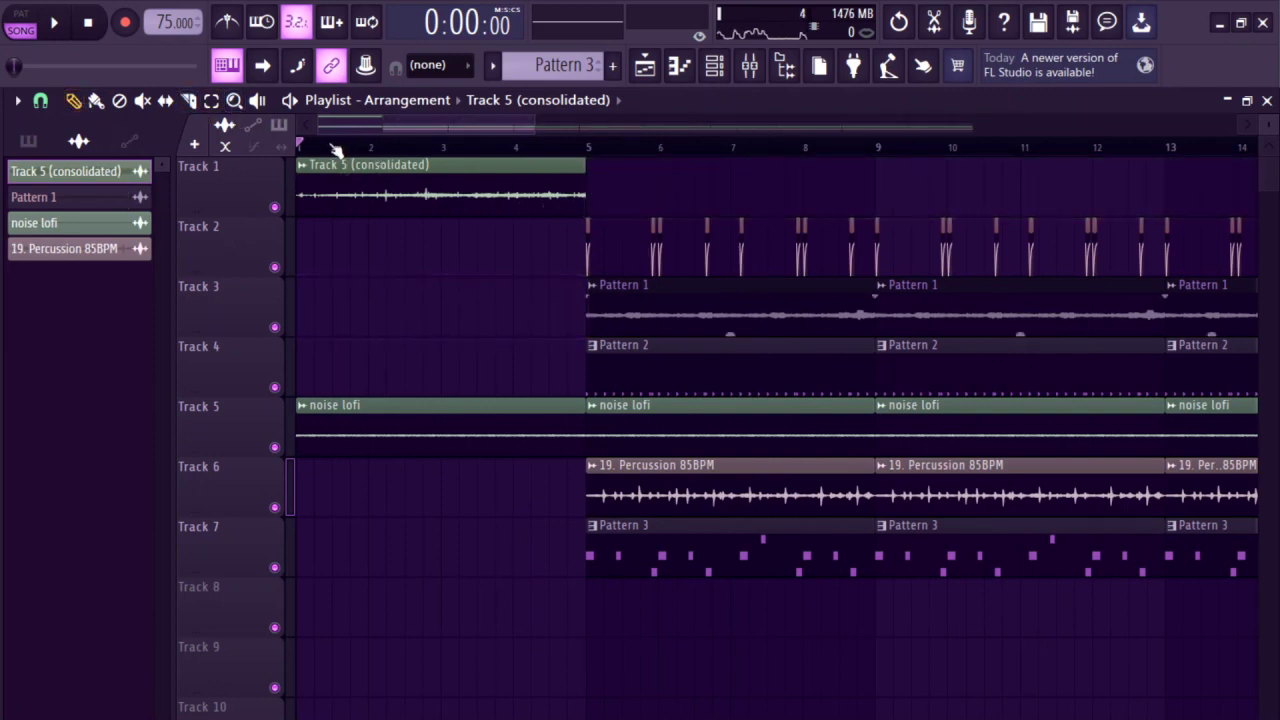
- Route the Track 5 (consolidated) clip to mixer track 2 and move it to Track 3 while auditioning the intro
key("space")
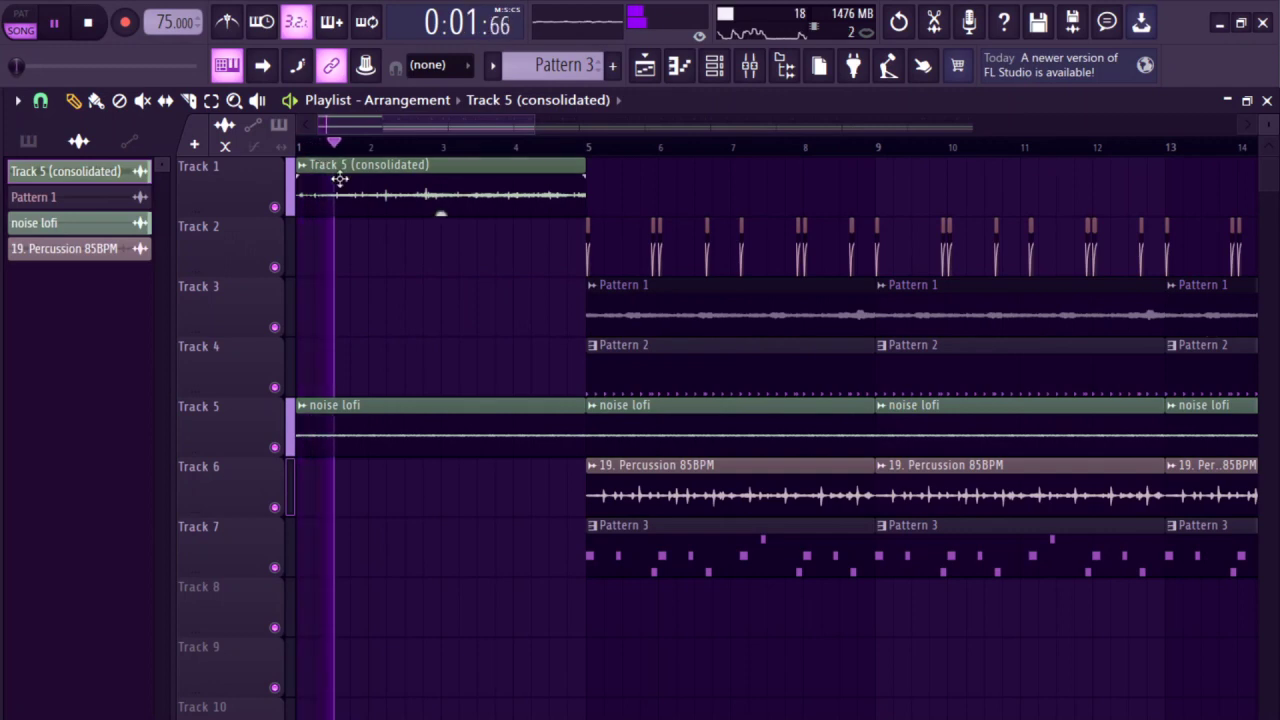
key("space")
double_click(340, 179)
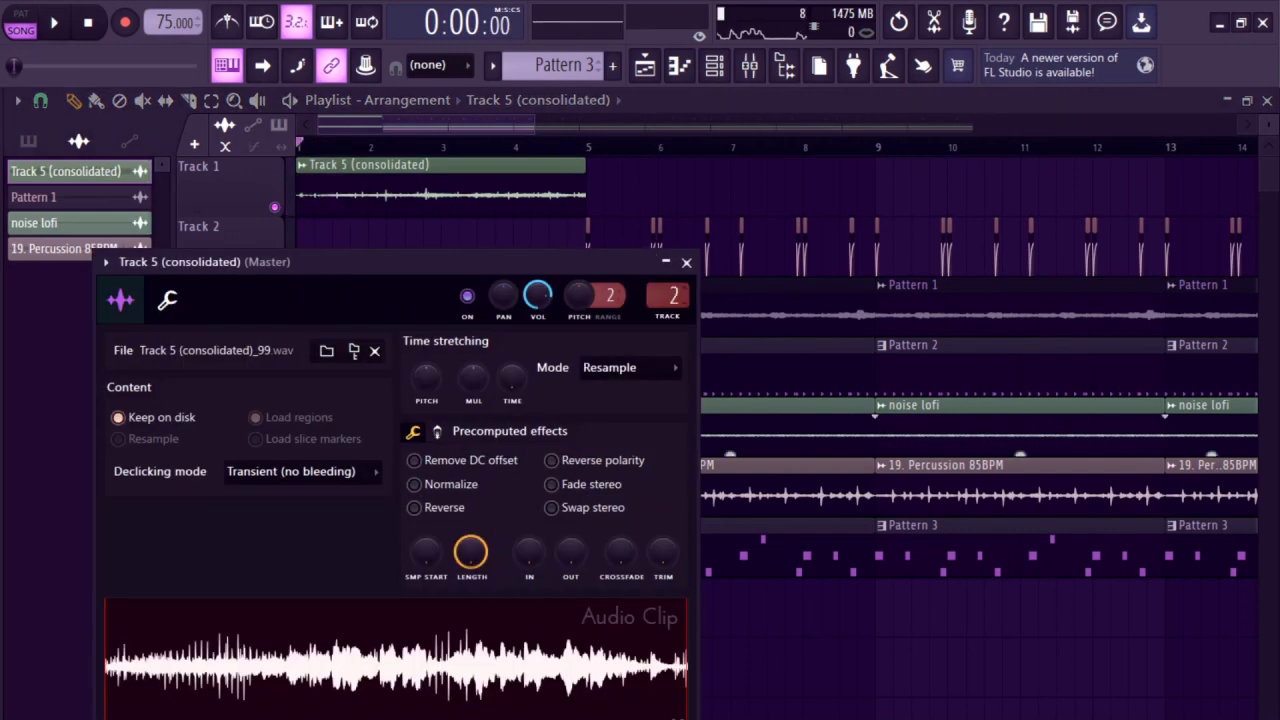
key("Escape")
key("space")
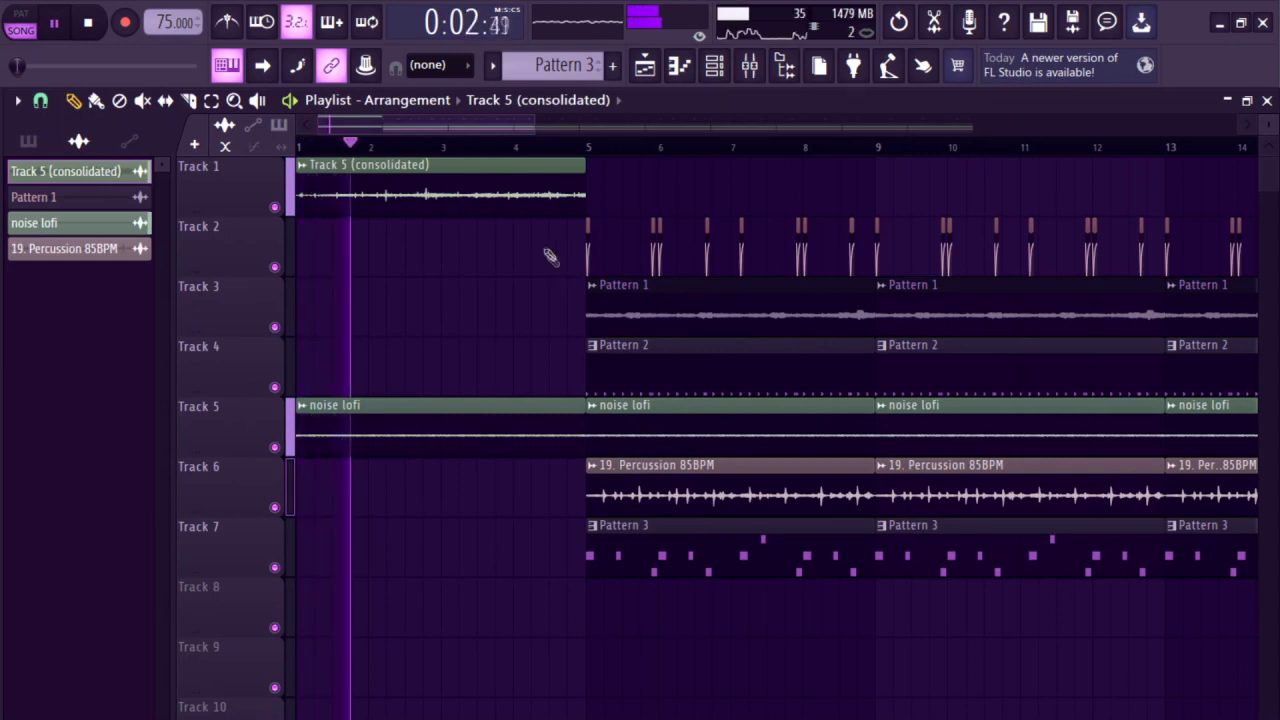
left_click_drag(517, 203, 487, 337)
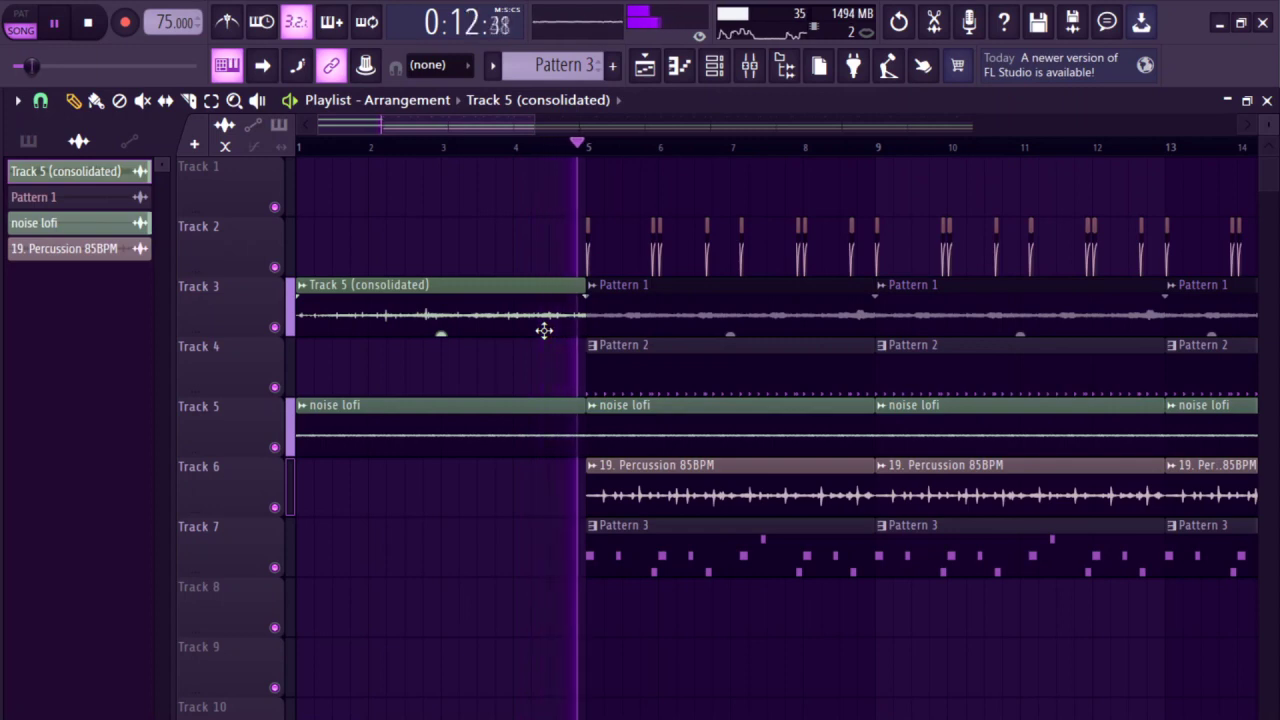
- Set the time stretching mode of the Track 5 (consolidated) clip to Stretch
key("space")
double_click(413, 400)
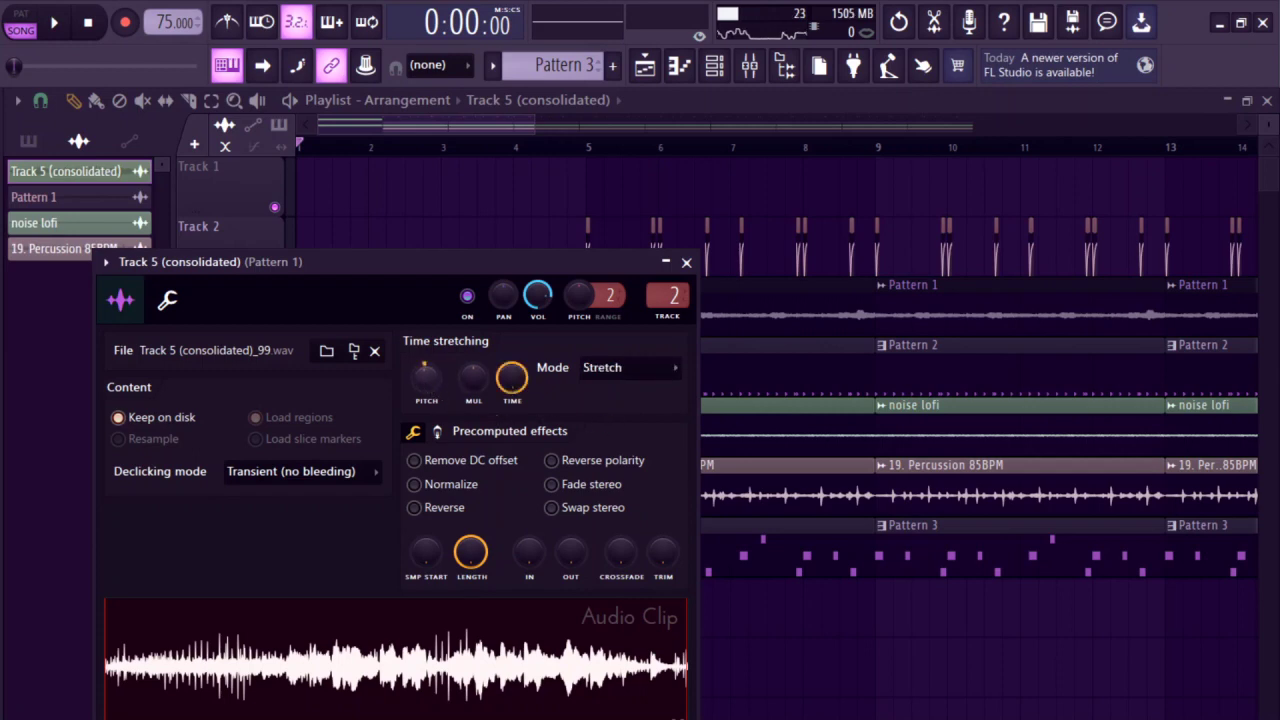
key("Escape")
- Play the intro and its transition into bar 5, and examine the arrangement around bar 9
key("space")
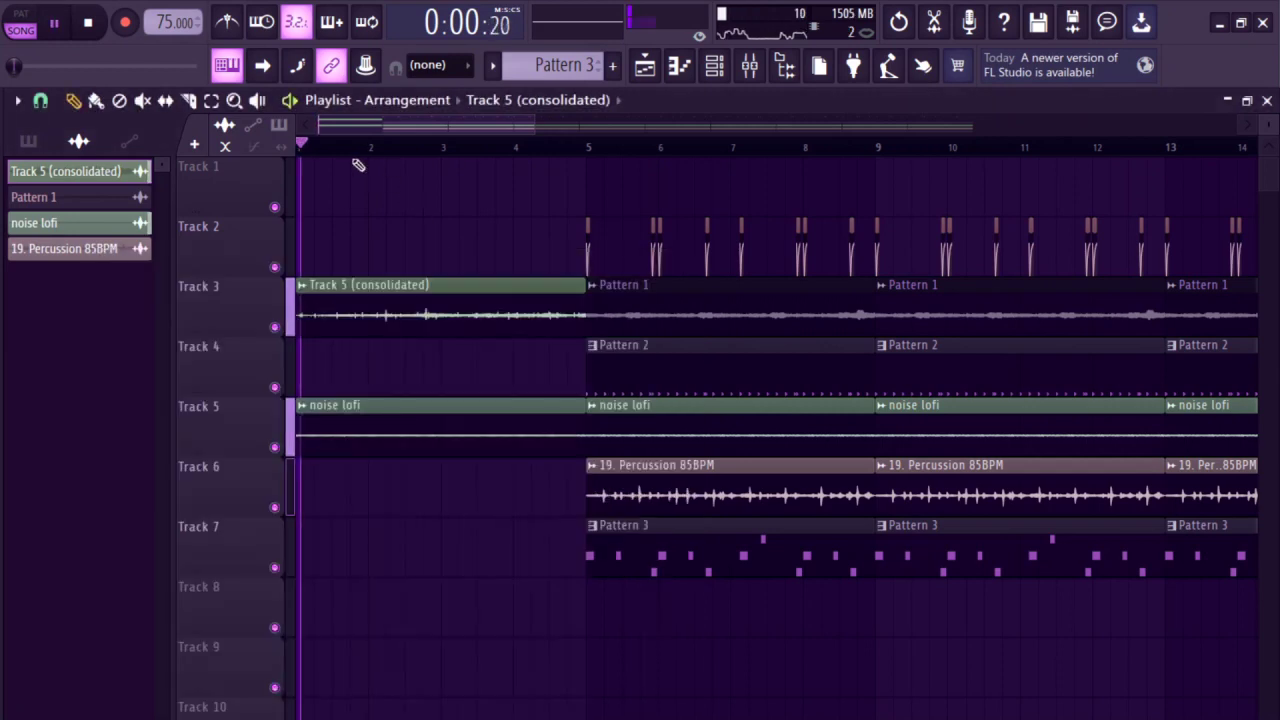
left_click(513, 150)
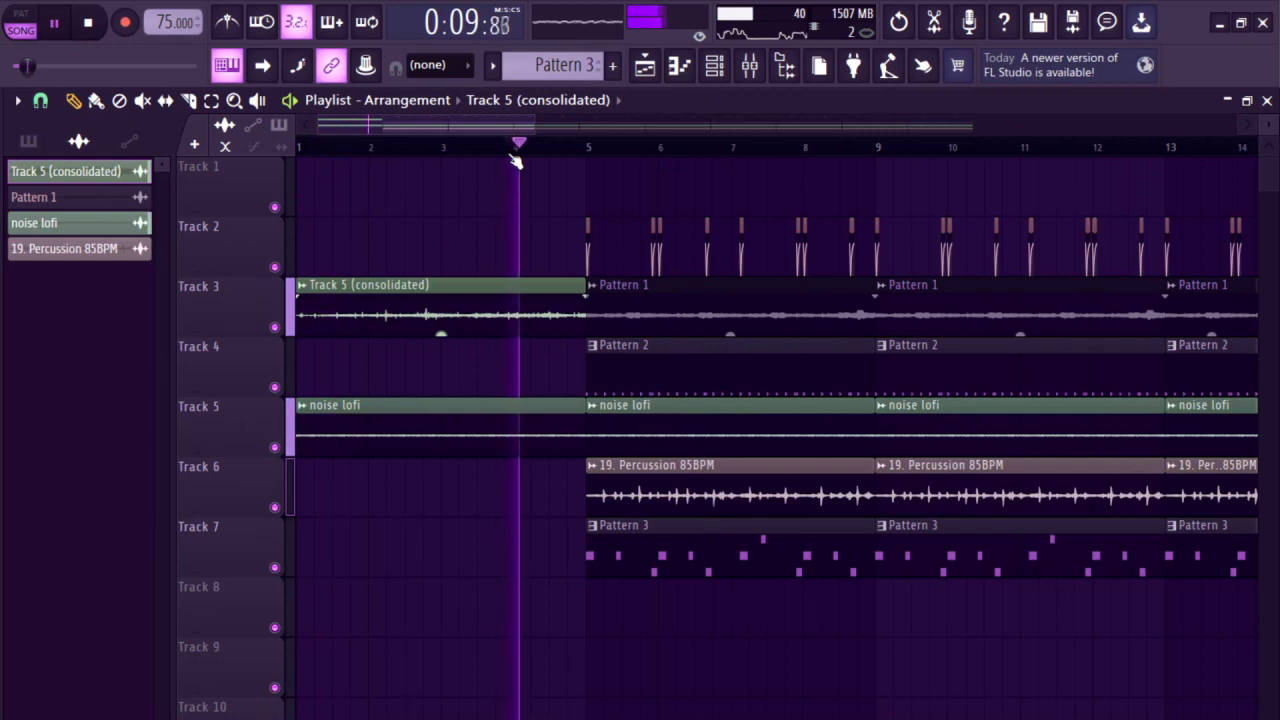
scroll(560, 310, "up", 2)
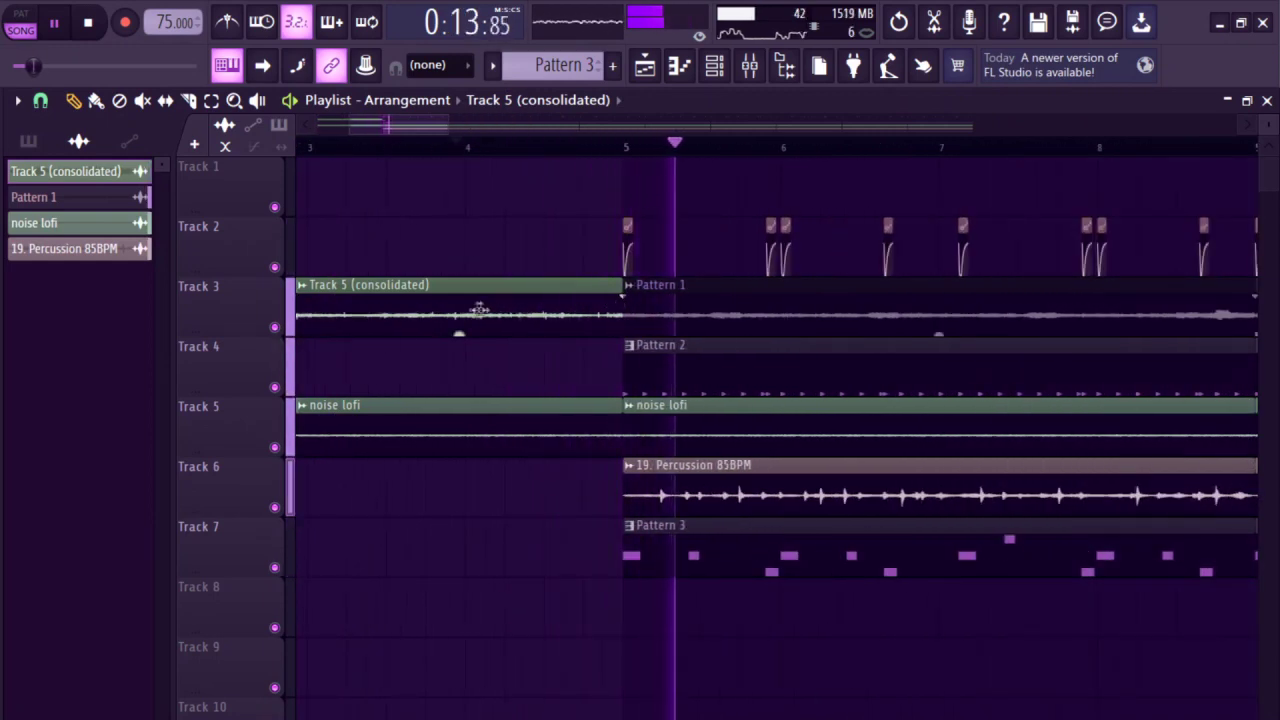
scroll(480, 310, "down", 3)
key("space")
scroll(477, 310, "down", 2)
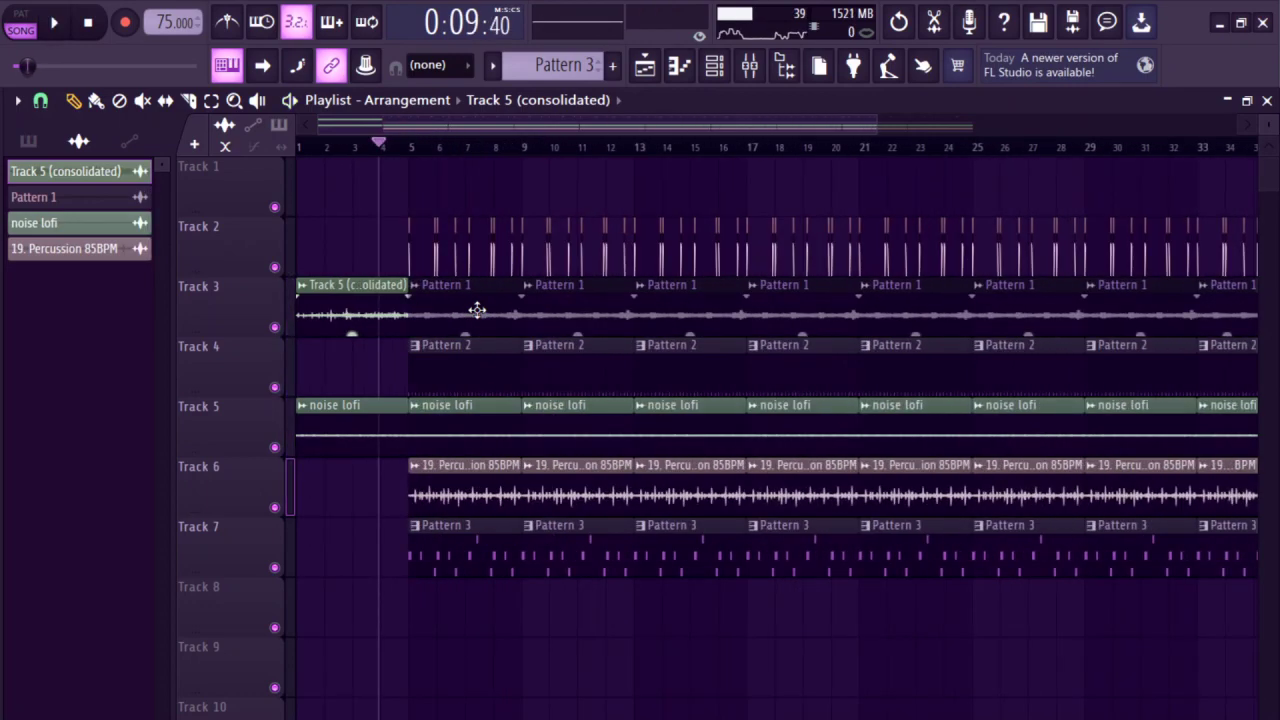
scroll(437, 383, "up", 2)
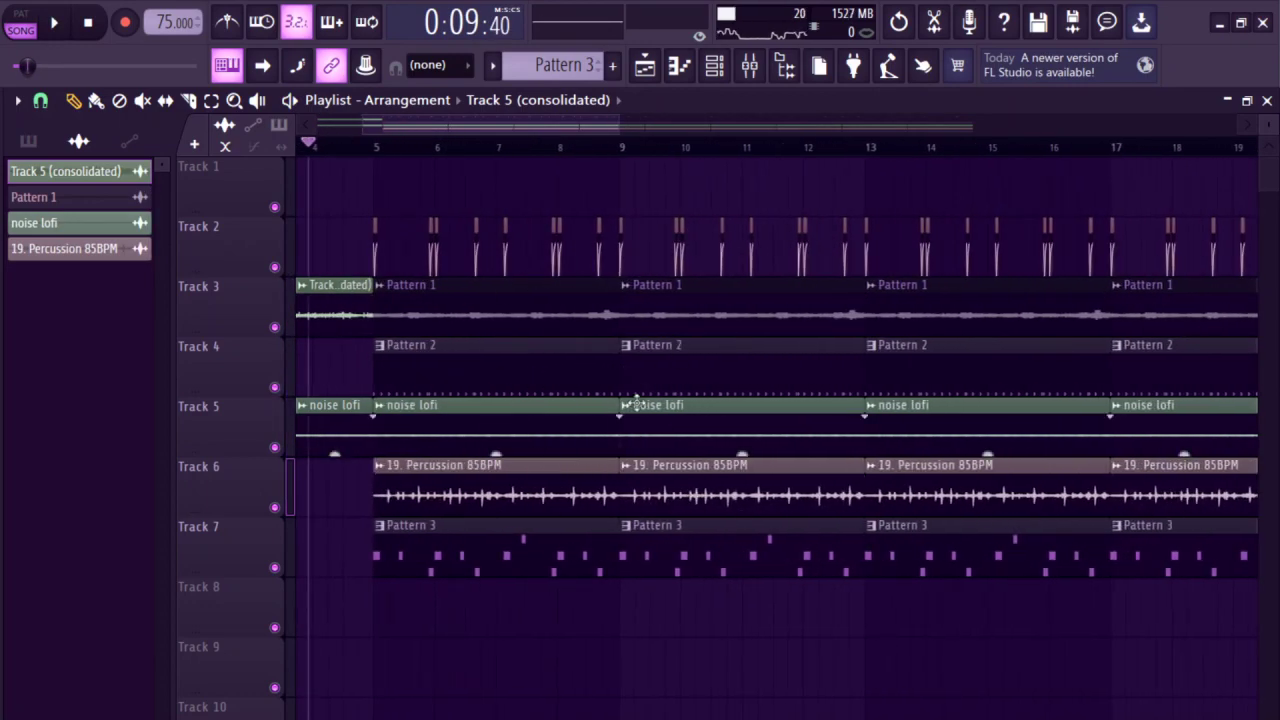
scroll(523, 391, "down", 2)
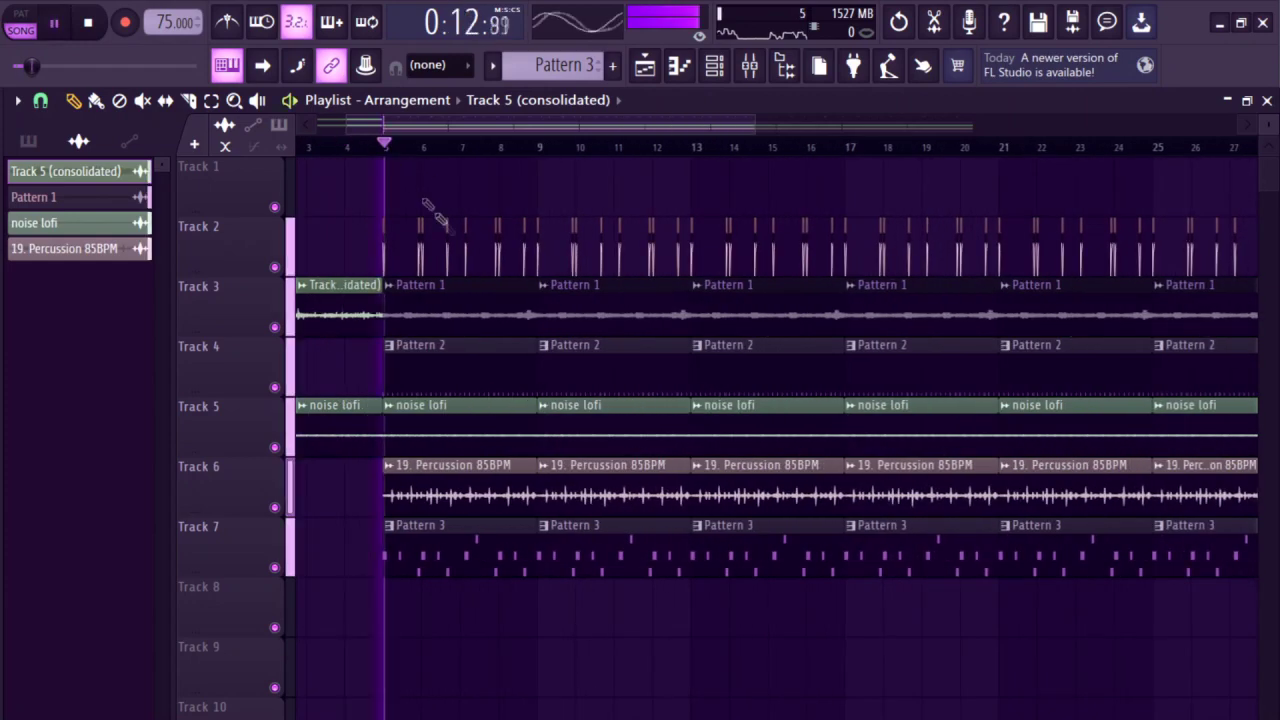
scroll(495, 385, "up", 2)
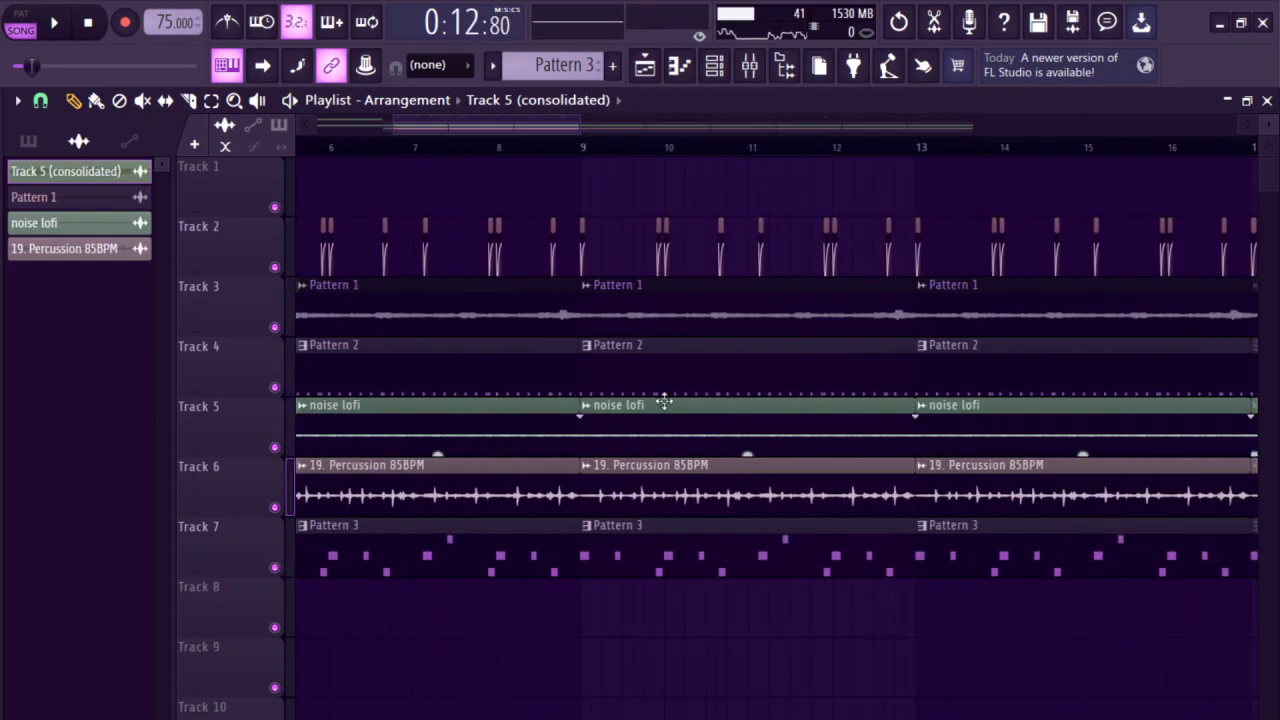
- Trim one beat off the start of Pattern 1 at bar 9, delete the Track 2 clip there, and play the break
scroll(616, 383, "up", 2)
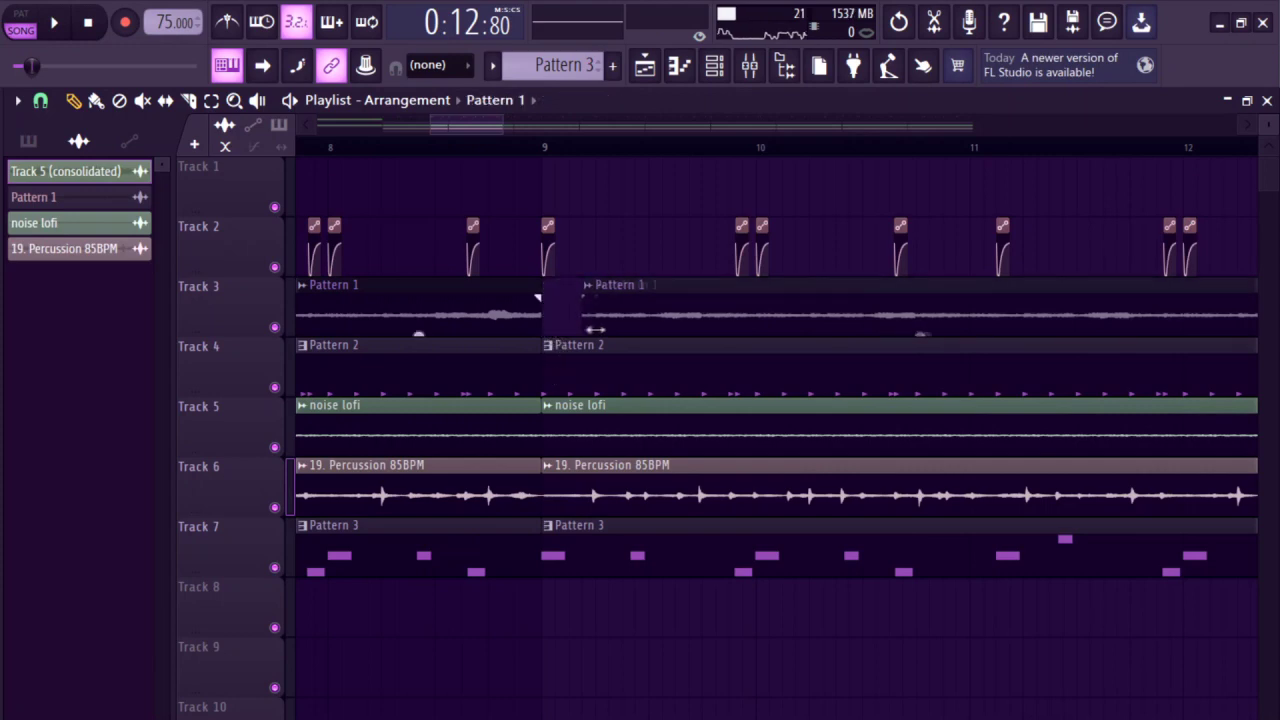
left_click(470, 148)
key("space")
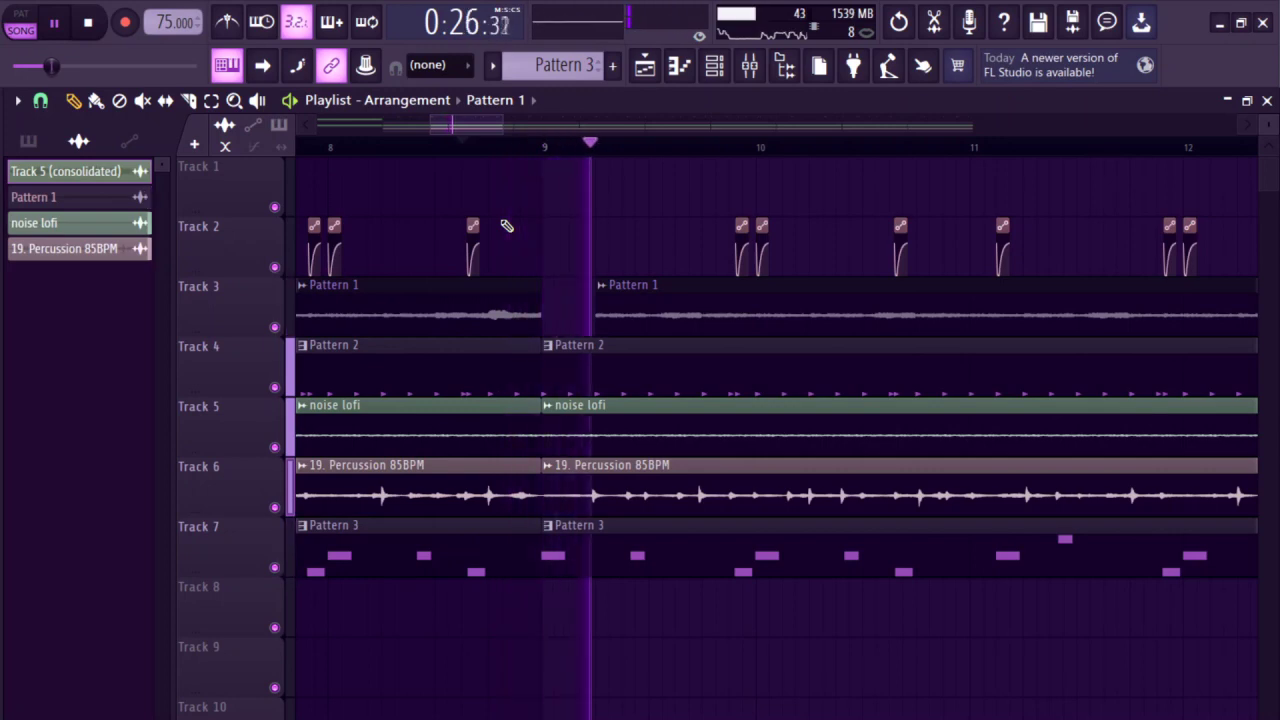
key("space")
- Trim one beat off the start of the Pattern 3 clip at bar 9 and audition the break
left_click_drag(542, 556, 628, 564)
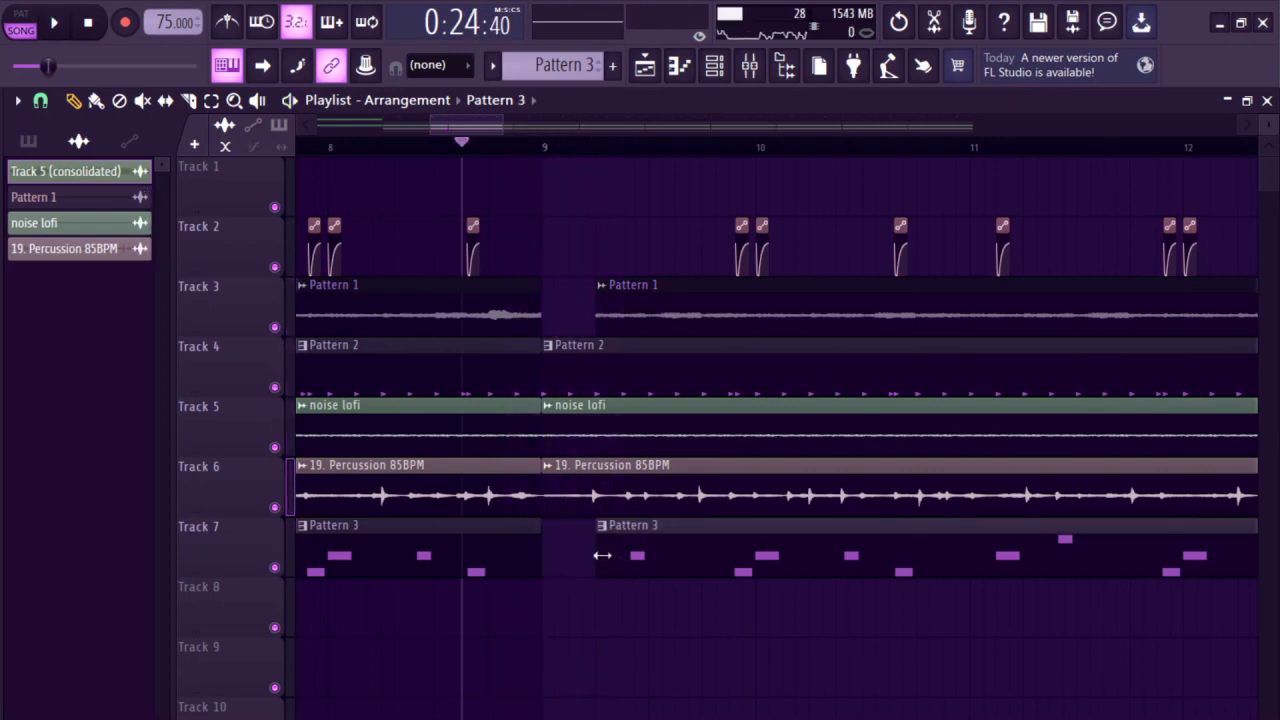
key("space")
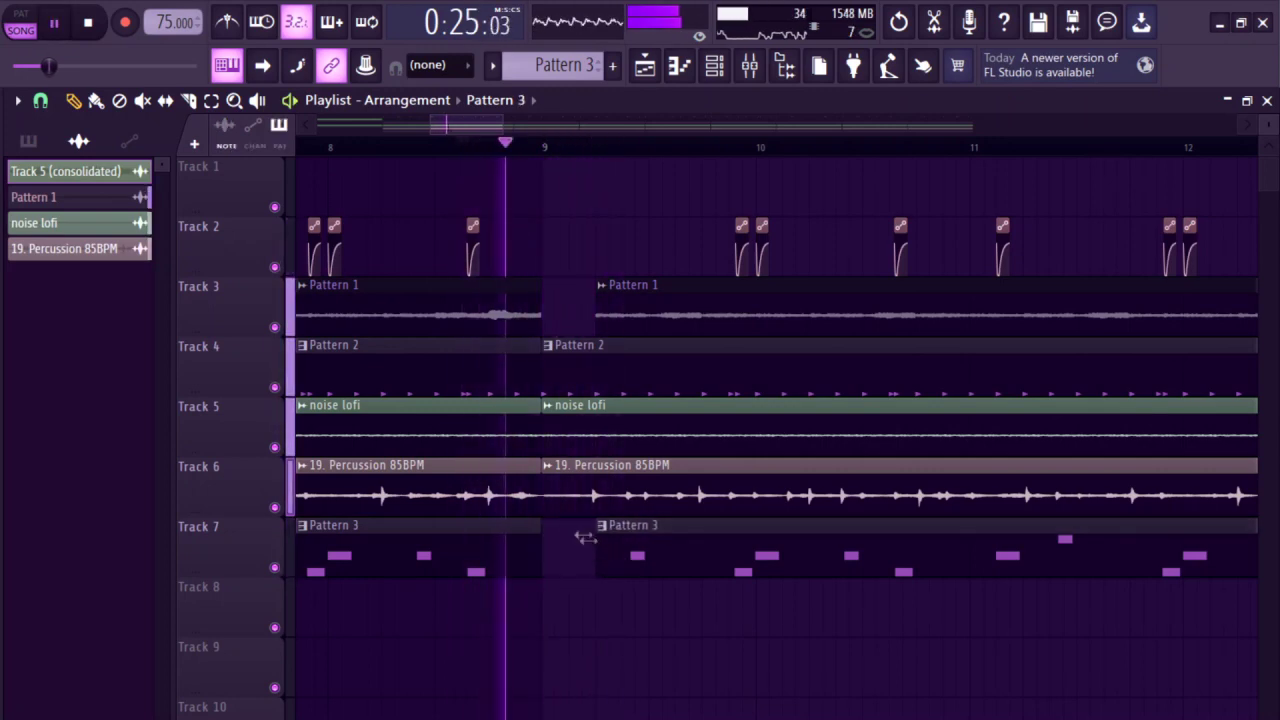
key("space")
key("space")
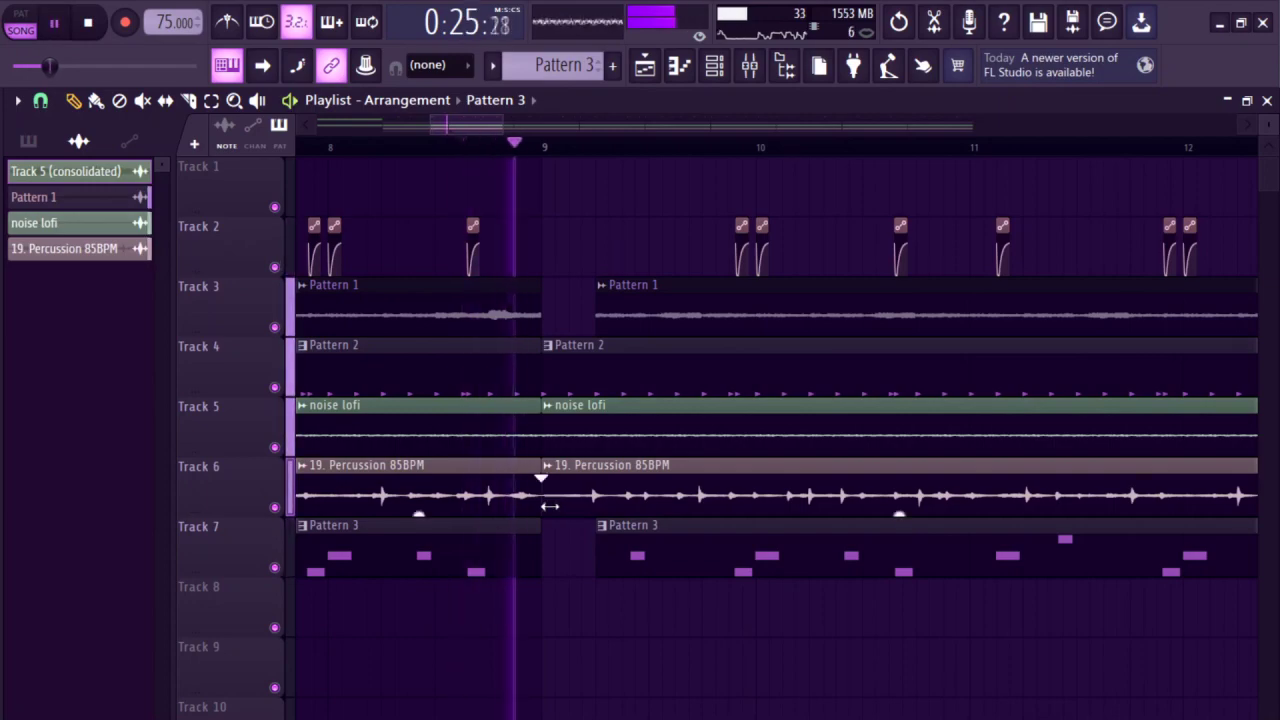
key("space")
scroll(633, 456, "down", 5)
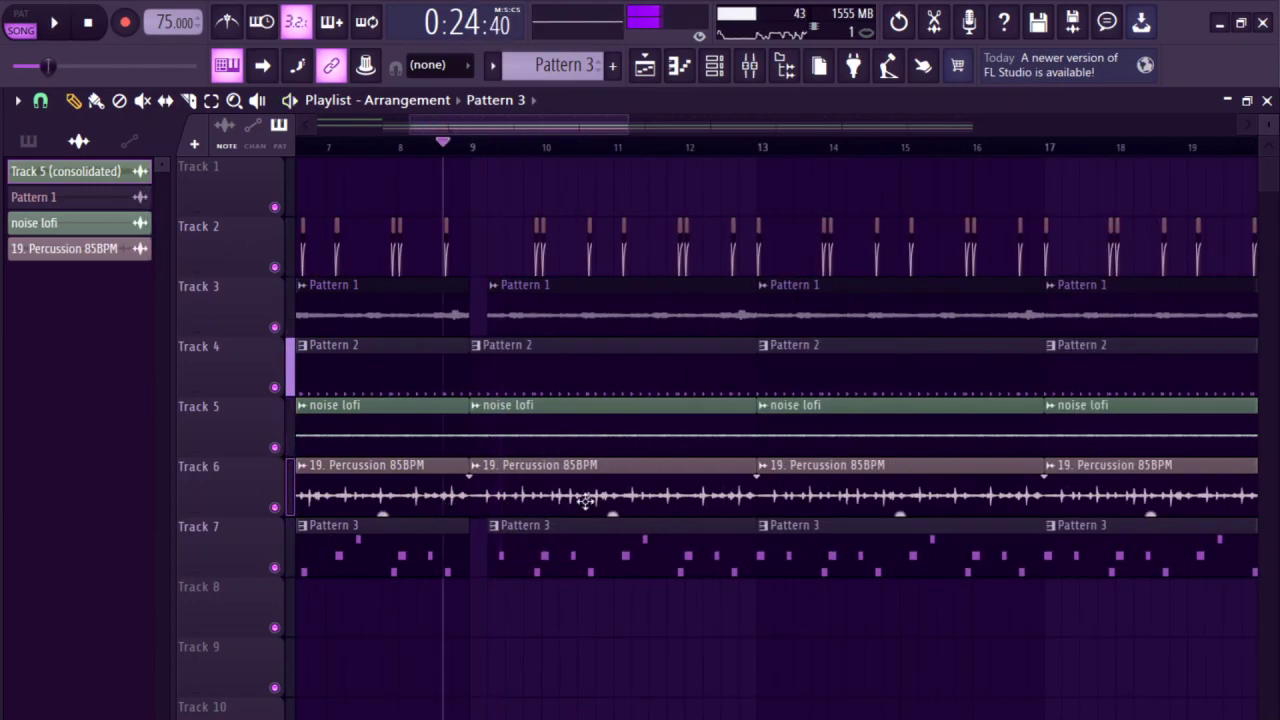
- Slice the clips on Tracks 3 to 7 half a beat and one beat after bar 13
scroll(633, 456, "up", 5)
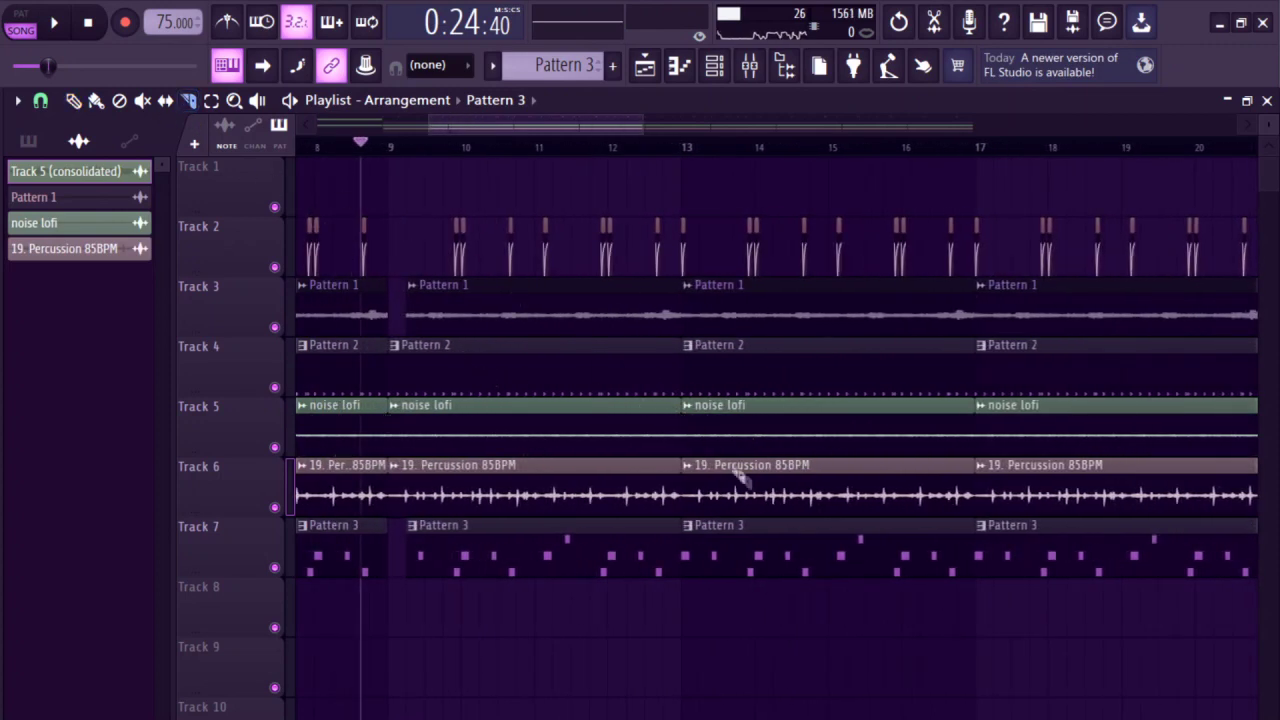
scroll(812, 481, "up", 1)
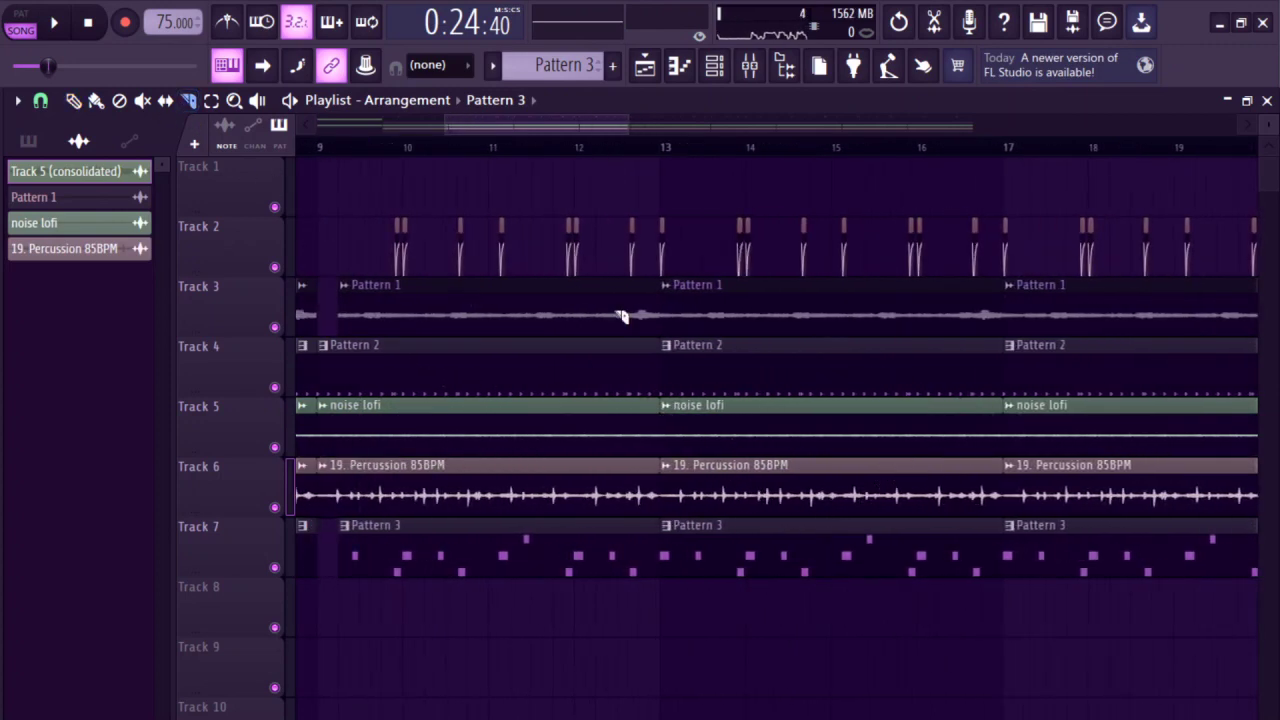
scroll(690, 388, "up", 3)
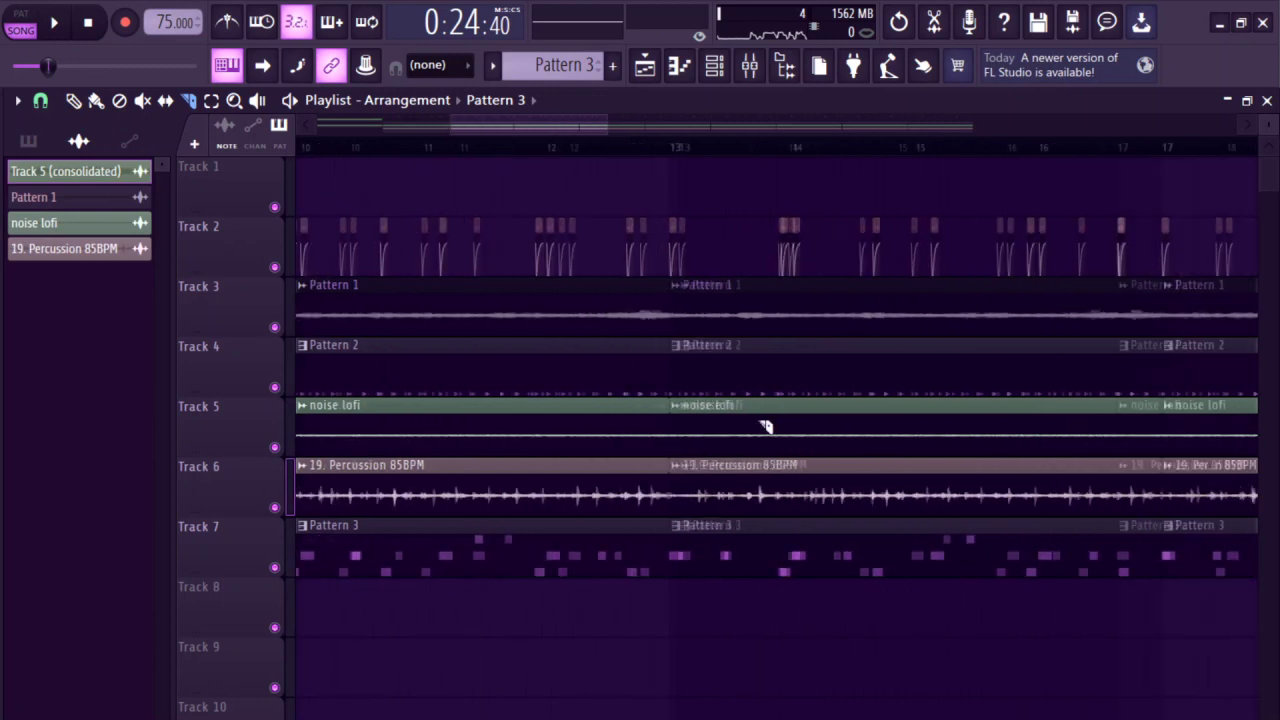
scroll(643, 320, "up", 3)
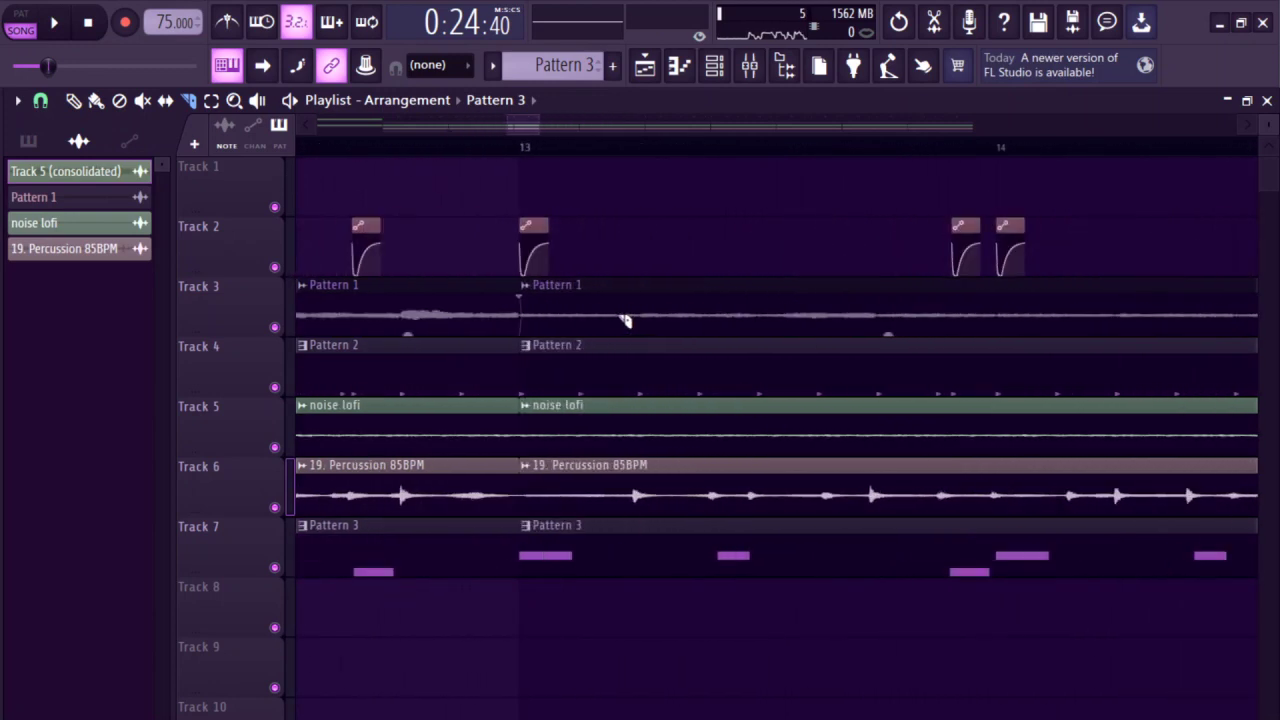
left_click_drag(595, 590, 596, 591)
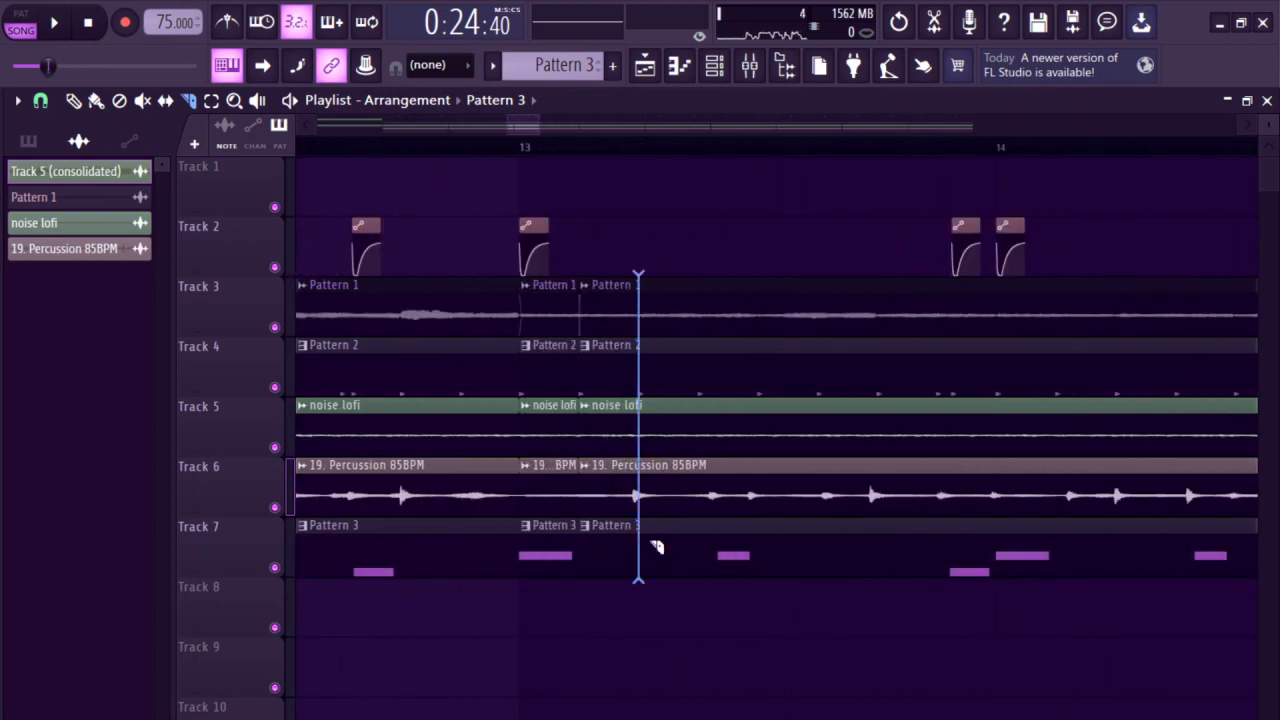
left_click_drag(655, 546, 656, 547)
- Repeat the first half-beat slice at bar 13 over the second, including its Track 2 volume clip, and audition the stutter
left_click_drag(588, 276, 608, 528)
left_click_drag(604, 576, 548, 270)
key("ctrl+b")
key("space")
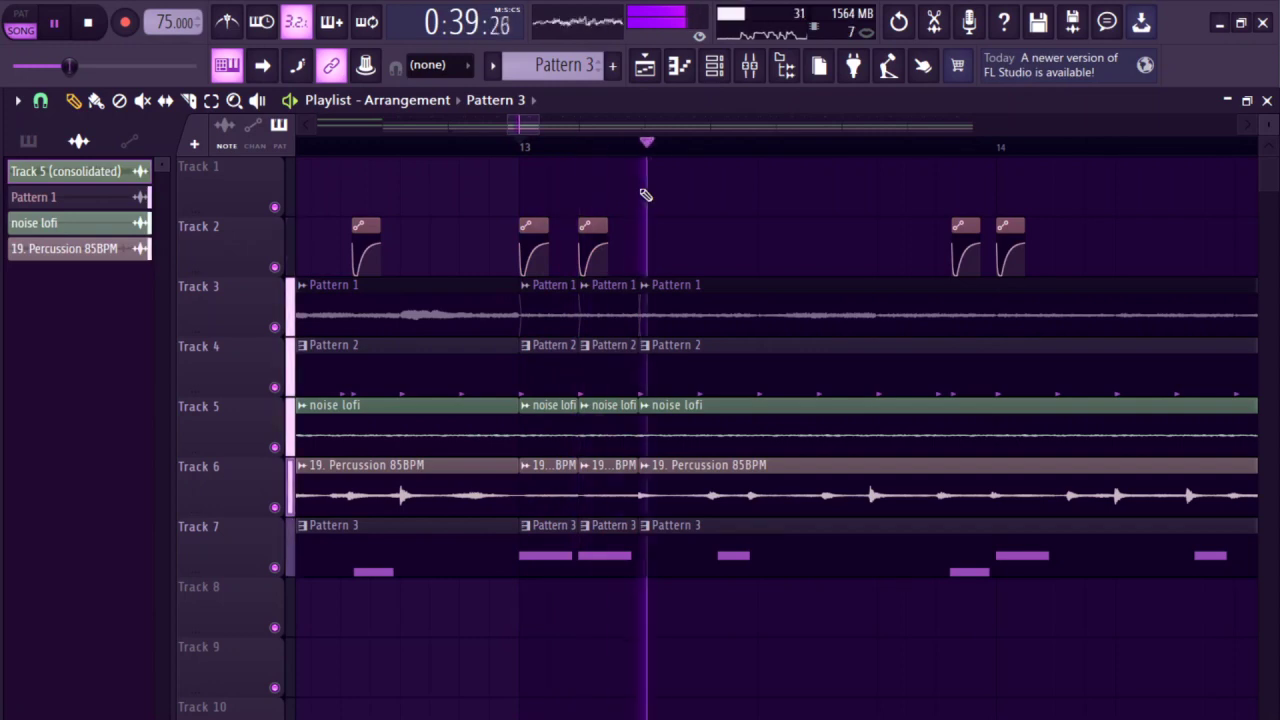
scroll(492, 238, "down", 3, "ctrl")
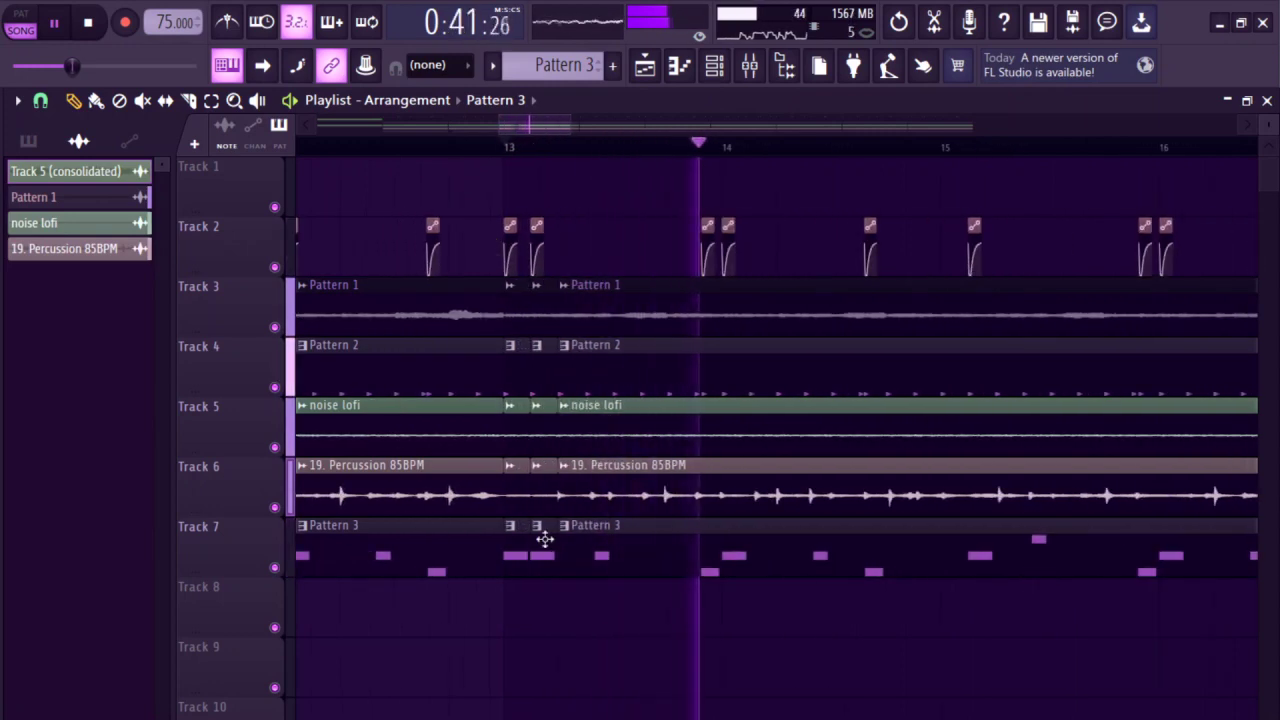
scroll(540, 480, "down", 2, "ctrl")
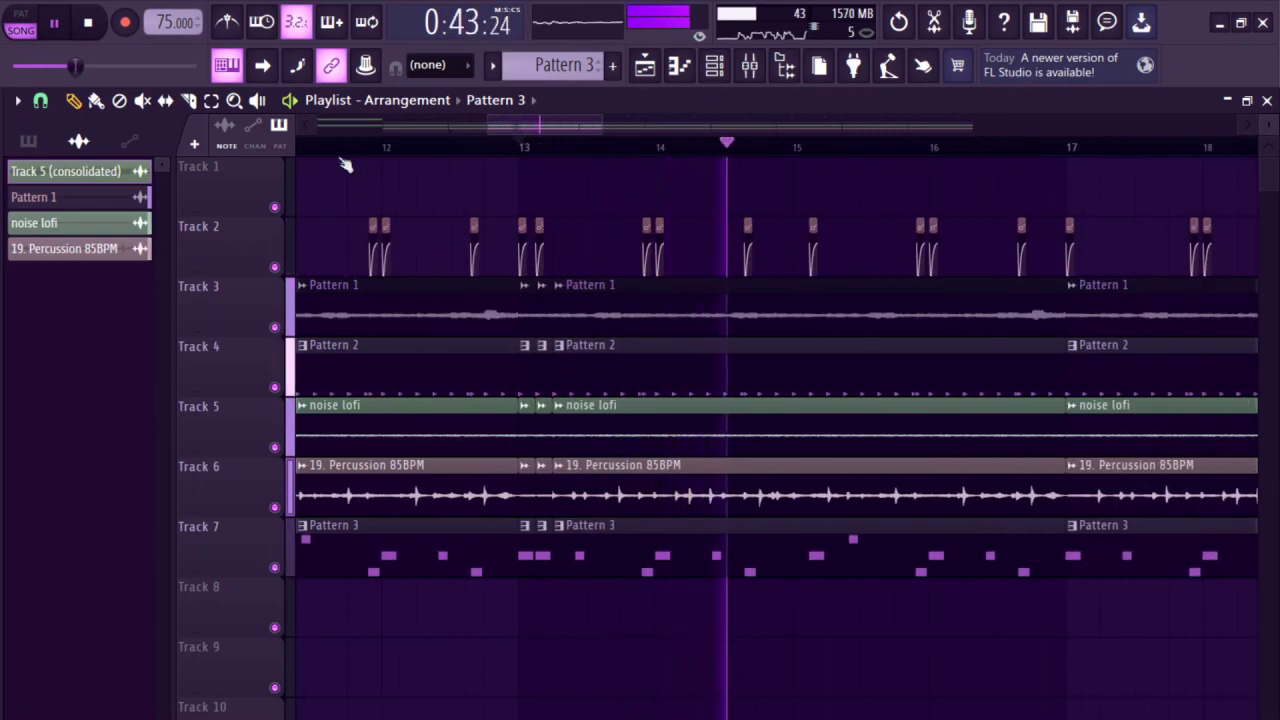
key("space")
- Slice the clips on Tracks 3 to 7 at bar 15, and again half a beat and one beat after it
scroll(669, 349, "up", 4, "ctrl")
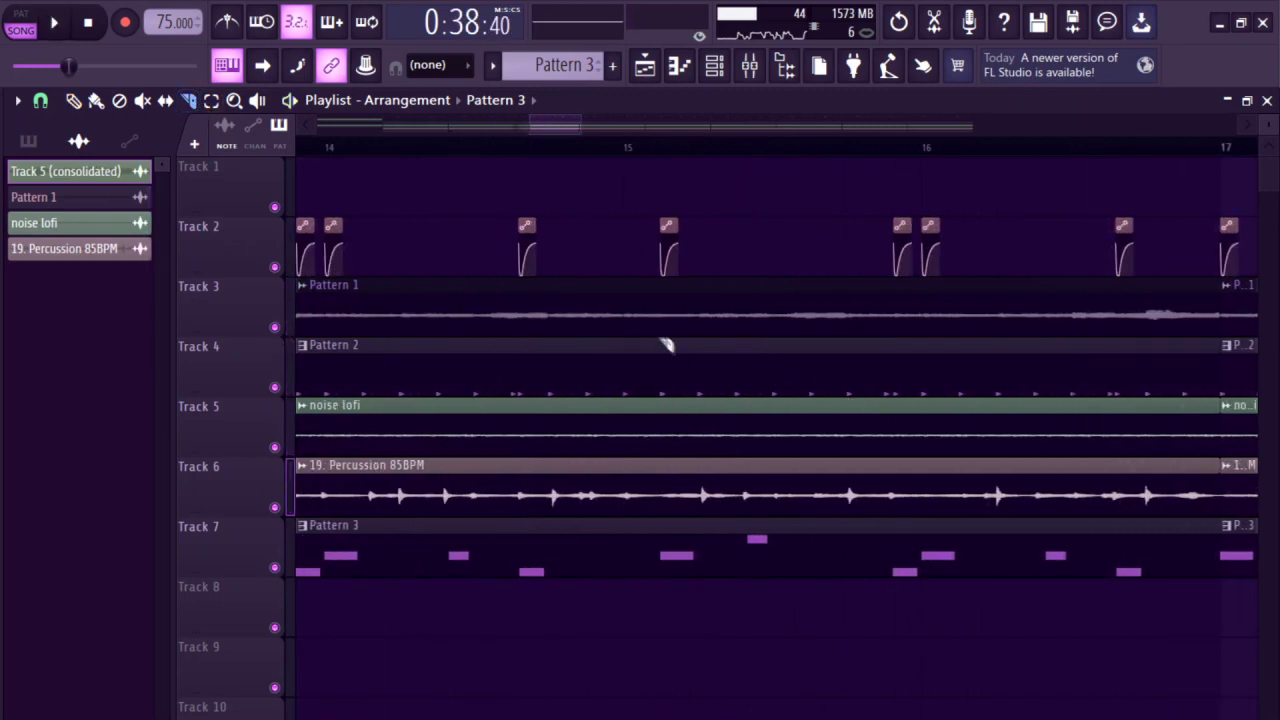
scroll(671, 357, "up", 2, "ctrl")
left_click_drag(651, 272, 651, 545)
left_click_drag(725, 583, 717, 591)
left_click_drag(751, 272, 762, 338)
left_click_drag(760, 557, 760, 557)
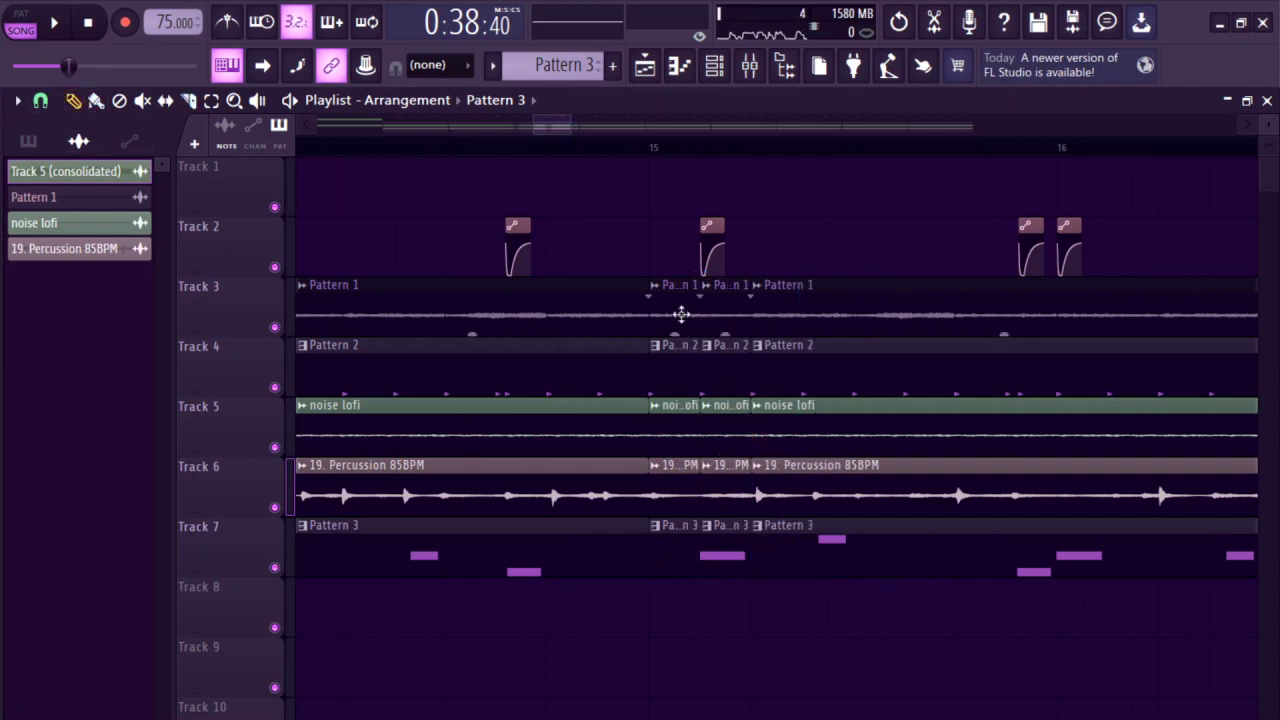
- Move the Track 2 volume clip to the start of bar 15 and repeat the half-beat Pattern 2 slice there
scroll(716, 270, "up", 2, "ctrl")
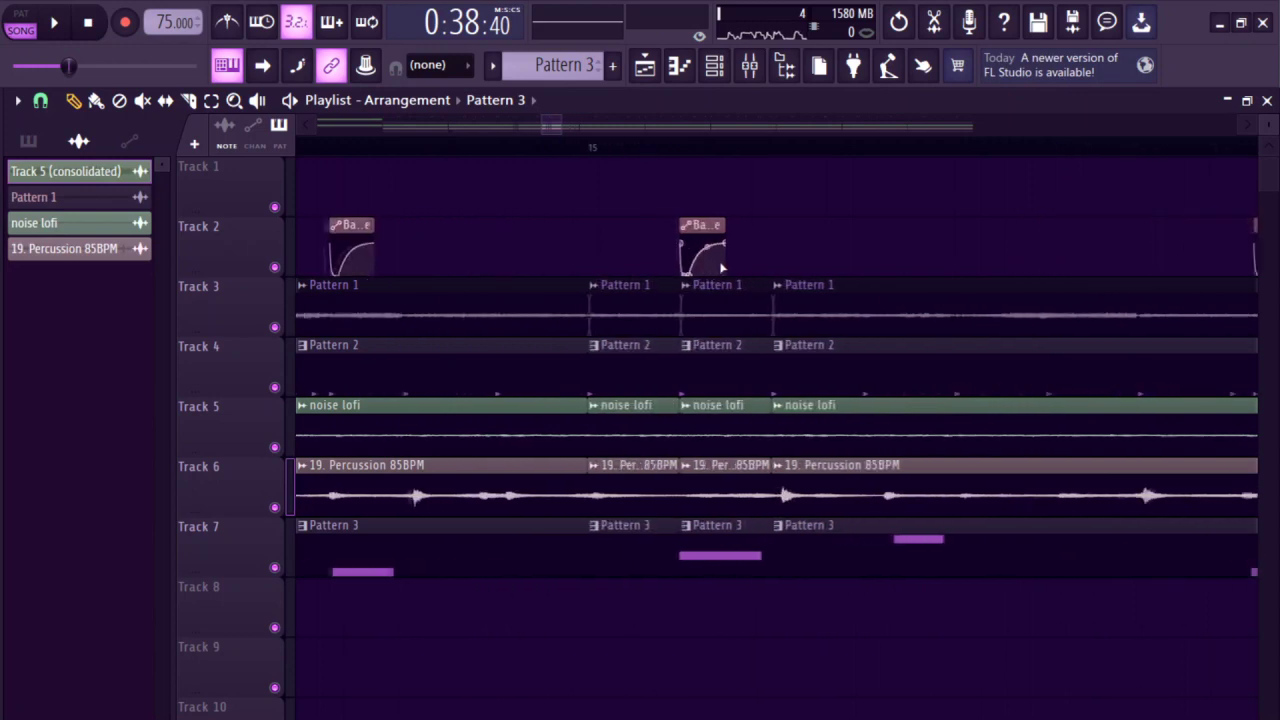
left_click_drag(702, 232, 586, 234)
left_click_drag(640, 370, 651, 380)
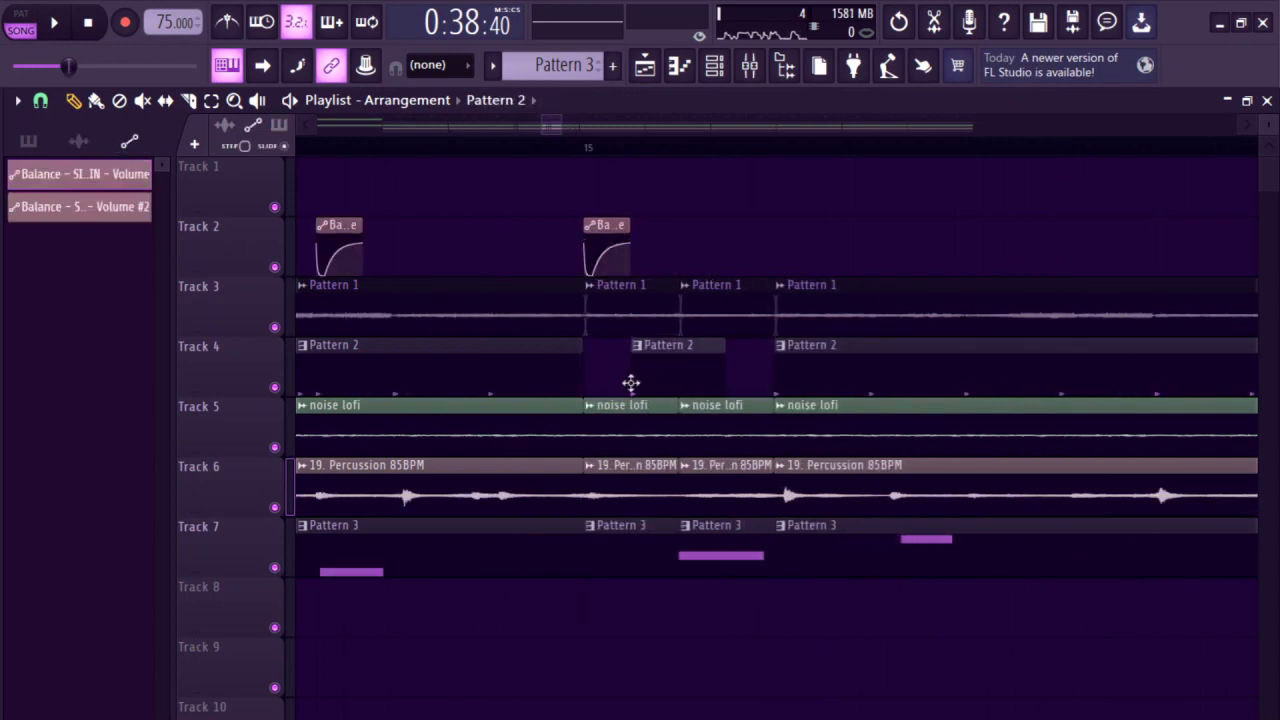
left_click(631, 383)
key("ctrl+b")
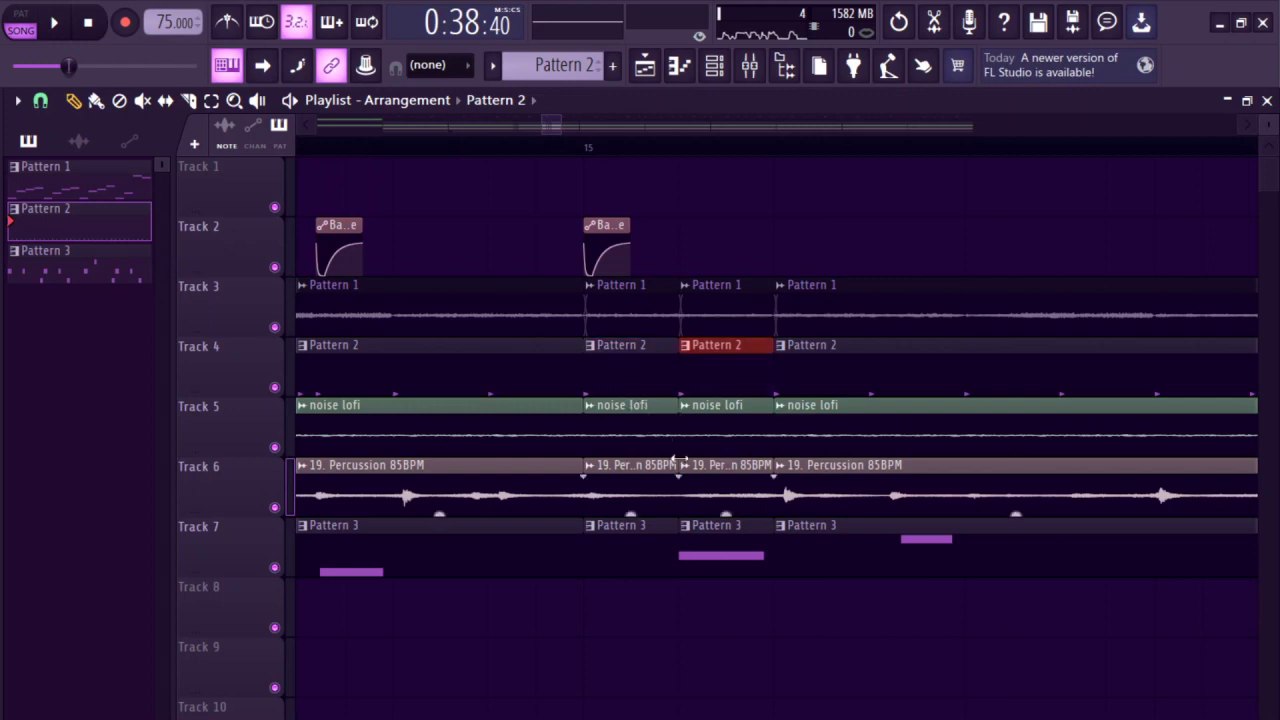
- Replace the first Pattern 3 slice at bar 15 with the second, add another Track 2 volume clip half a beat on, and audition the break
right_click(642, 550)
left_click_drag(710, 556, 616, 559)
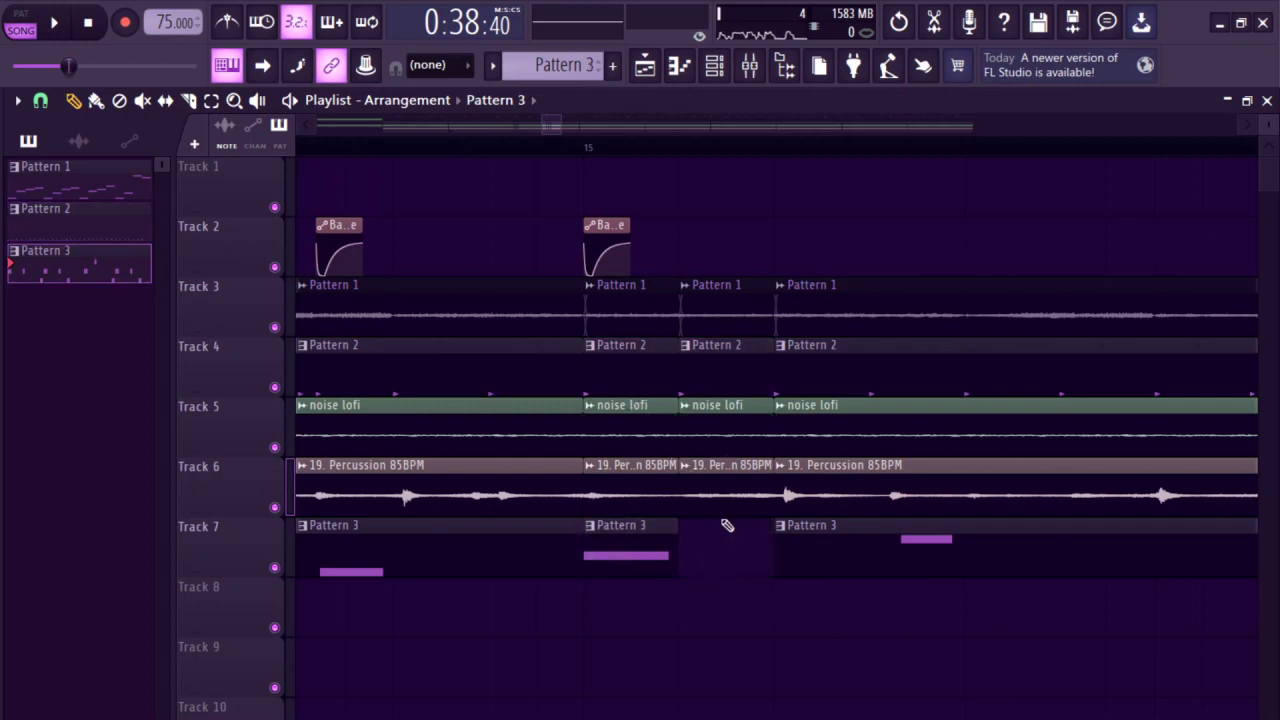
left_click(584, 148)
key("space")
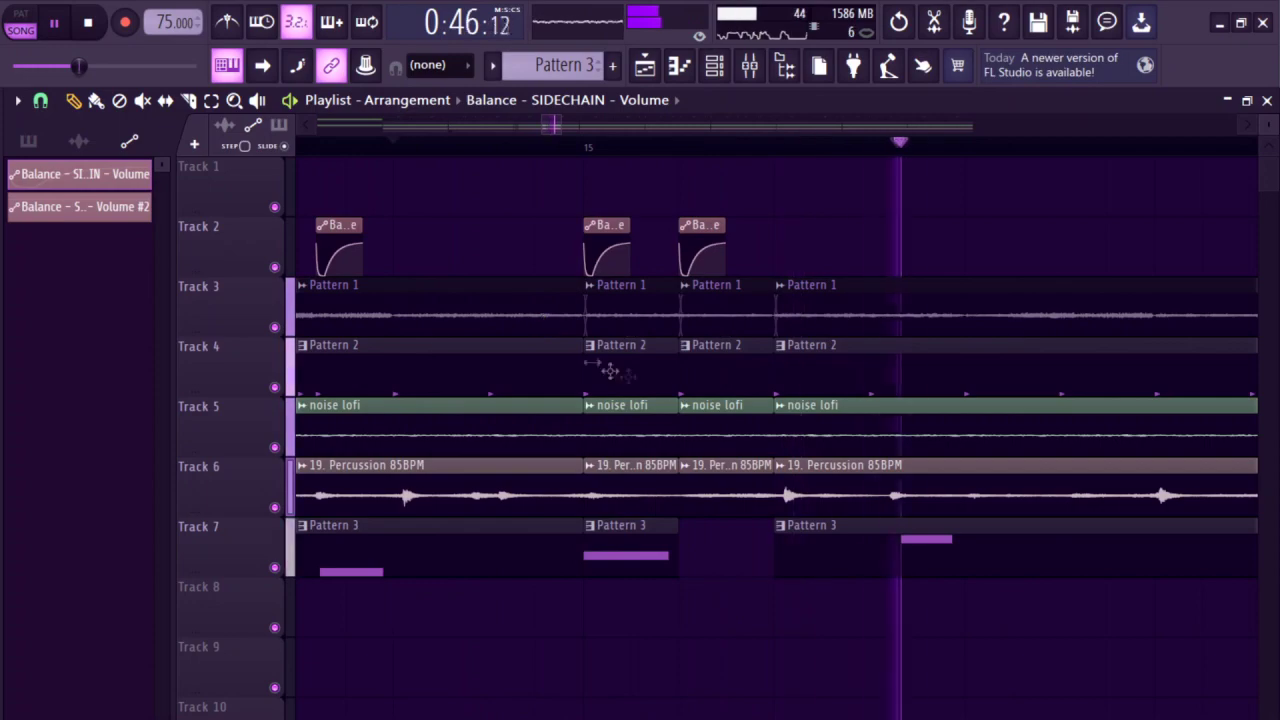
scroll(571, 349, "down", 5)
key("space")
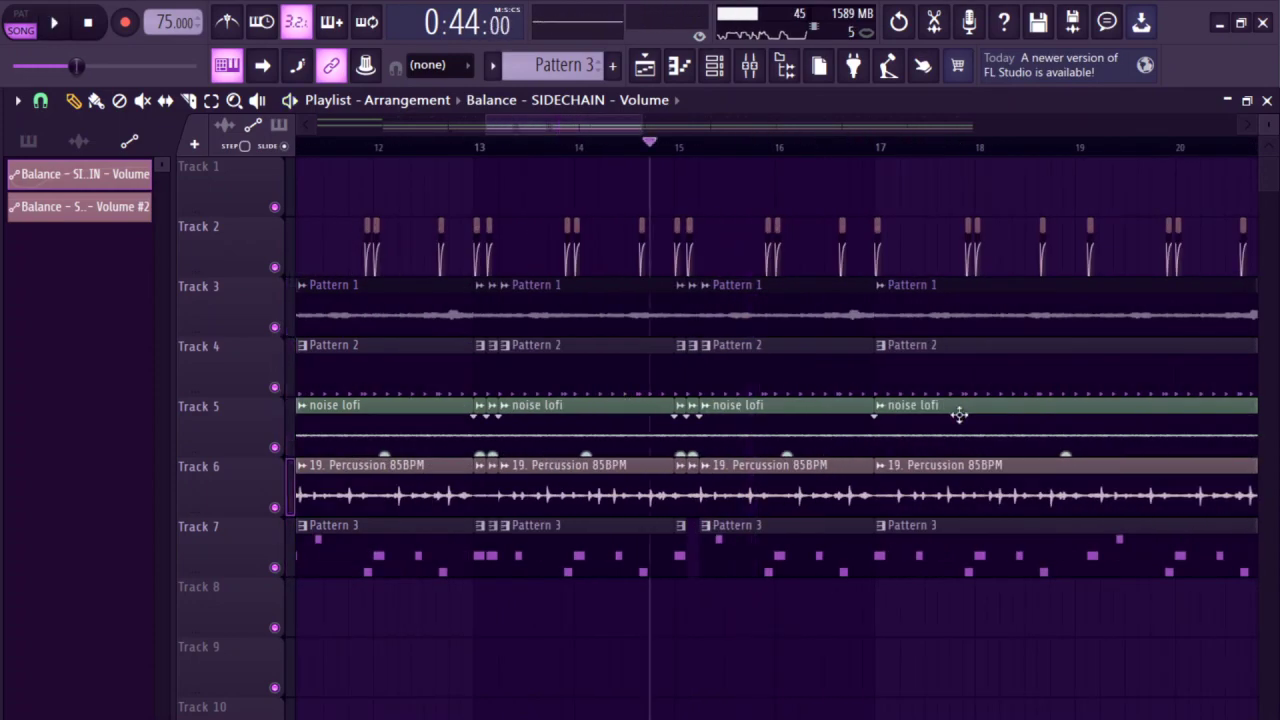
- Route the kick, snare and hi hat channels to mixer tracks 5, 6 and 7
scroll(514, 428, "down", 3)
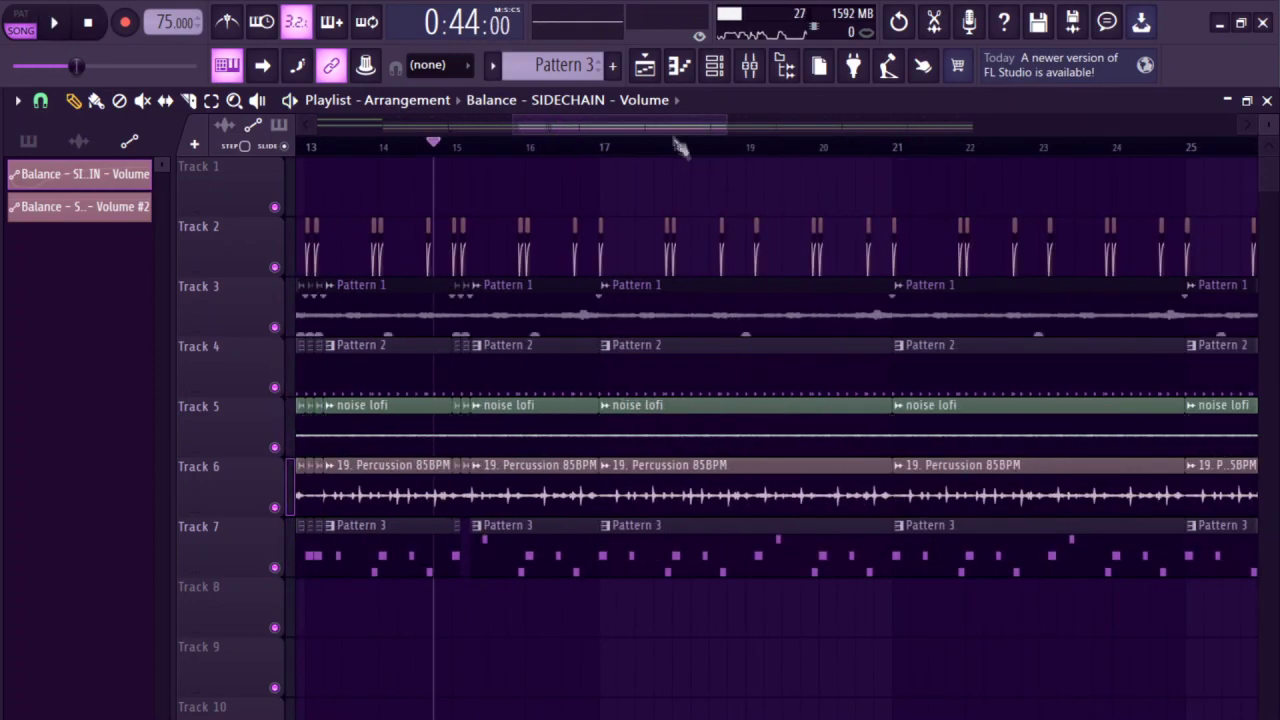
left_click(749, 65)
left_click(749, 65)
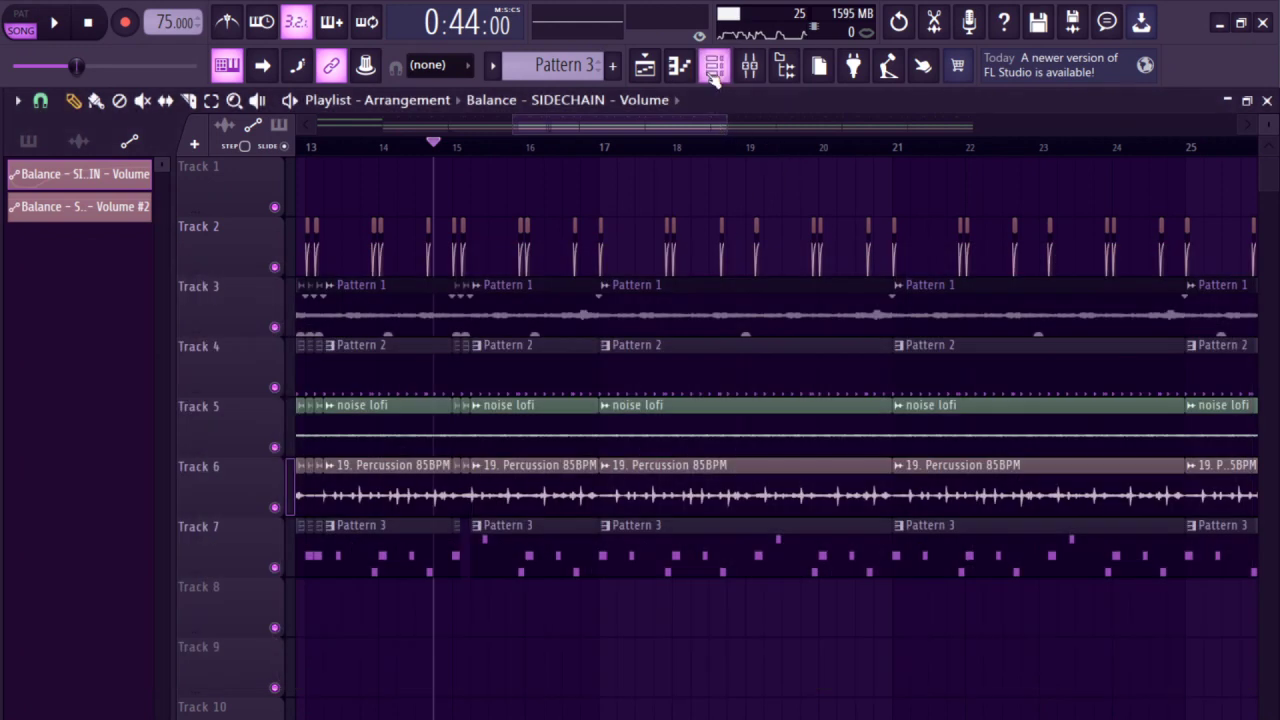
left_click(714, 65)
left_click(375, 364)
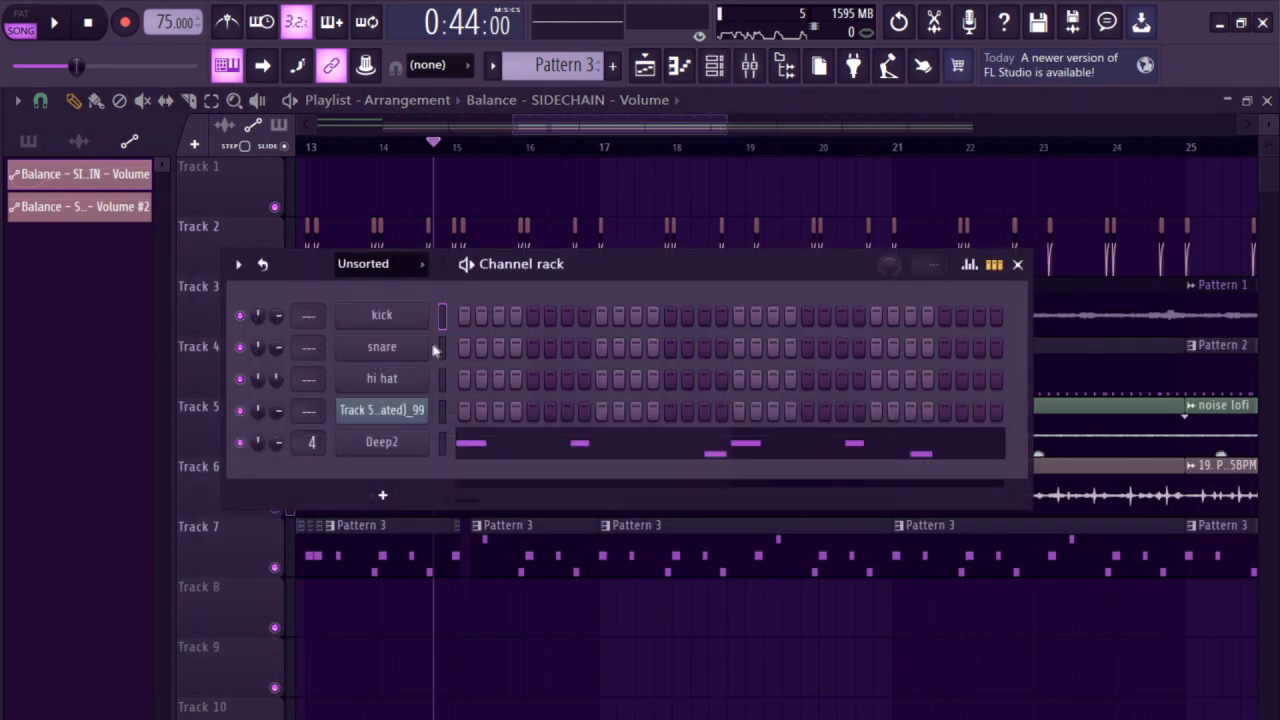
key("ctrl+l")
key("Down")
key("ctrl+l")
key("Down")
key("ctrl+l")
key("F6")
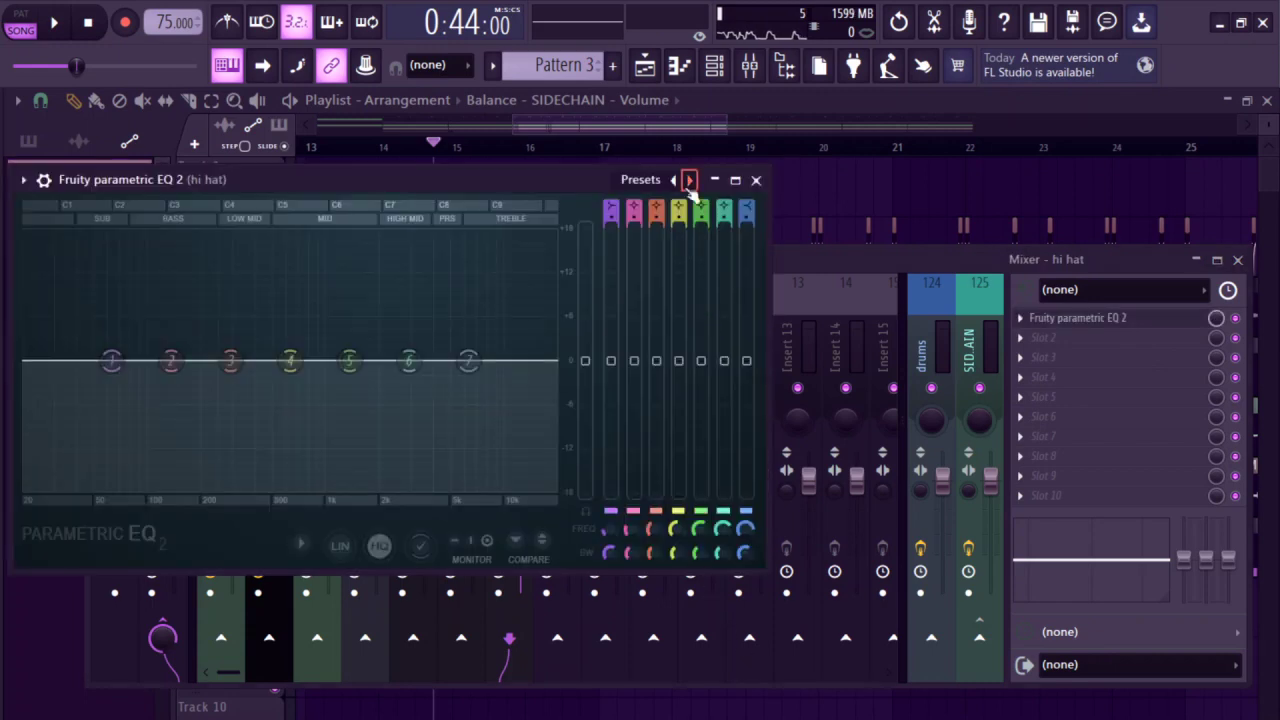
- Set a low cut at about 200 Hz in the hi hat's Fruity parametric EQ 2 and widen its stereo separation
left_click(689, 181)
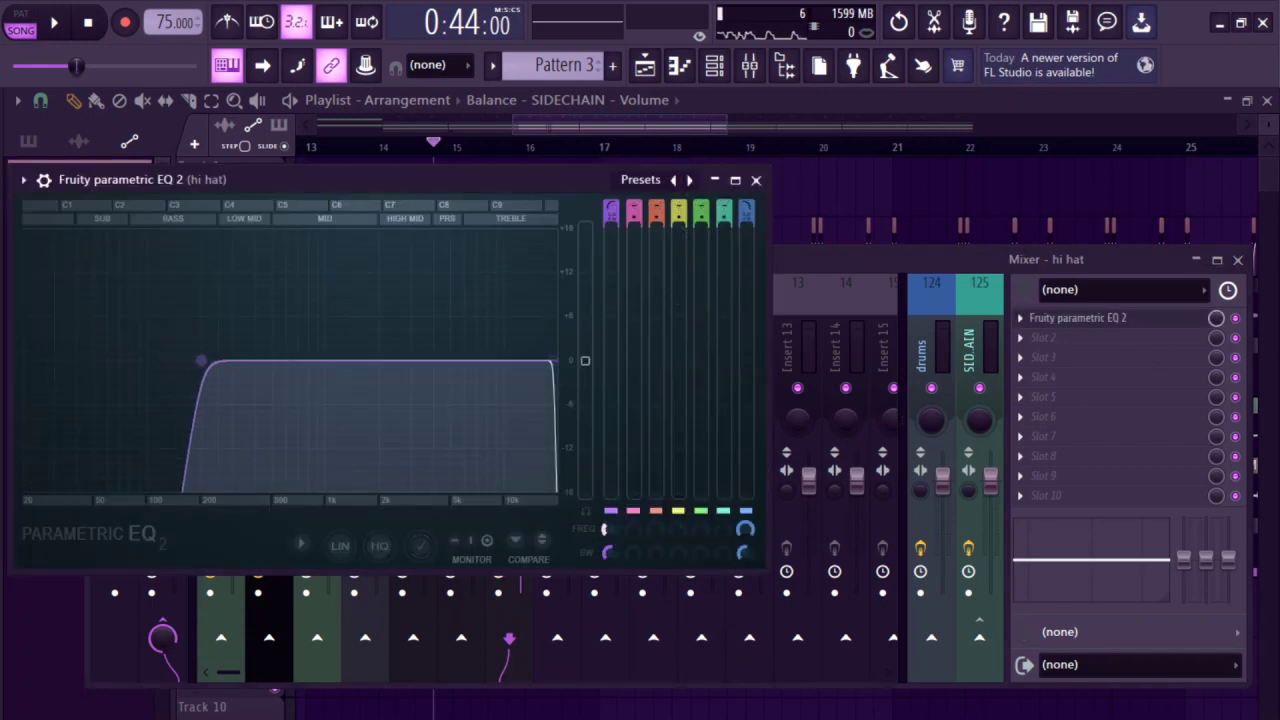
key("Escape")
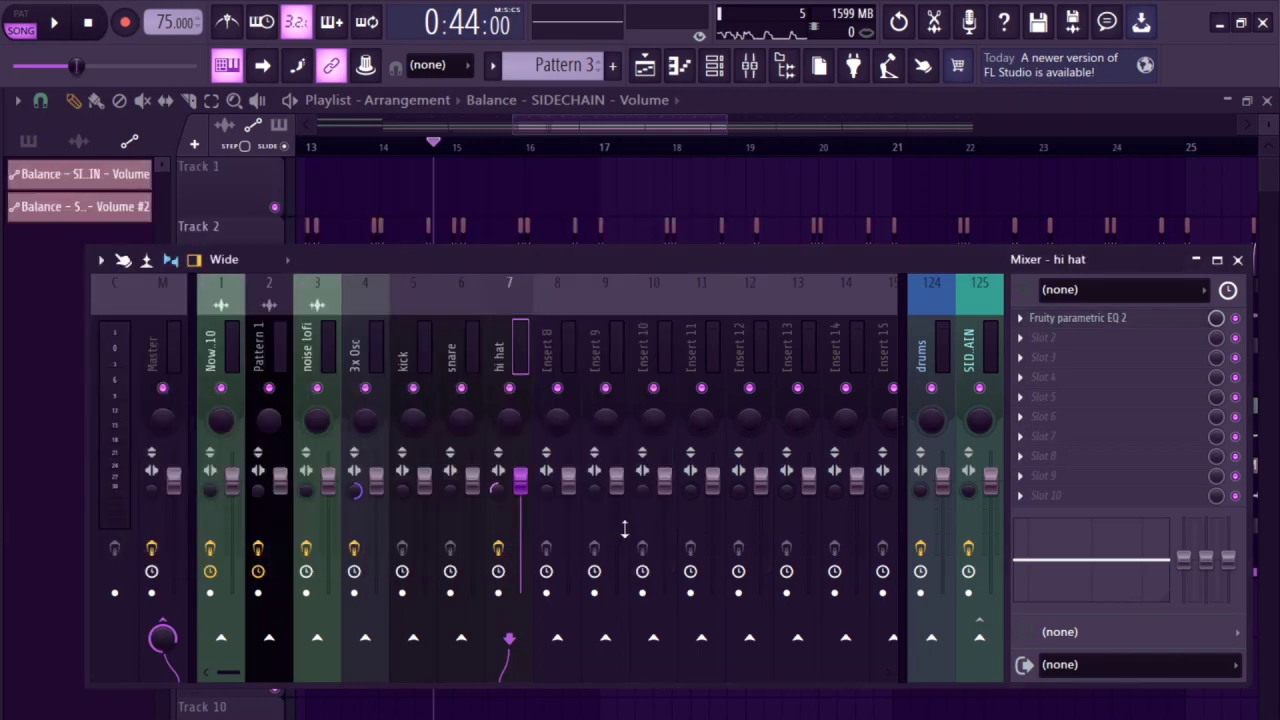
key("F9")
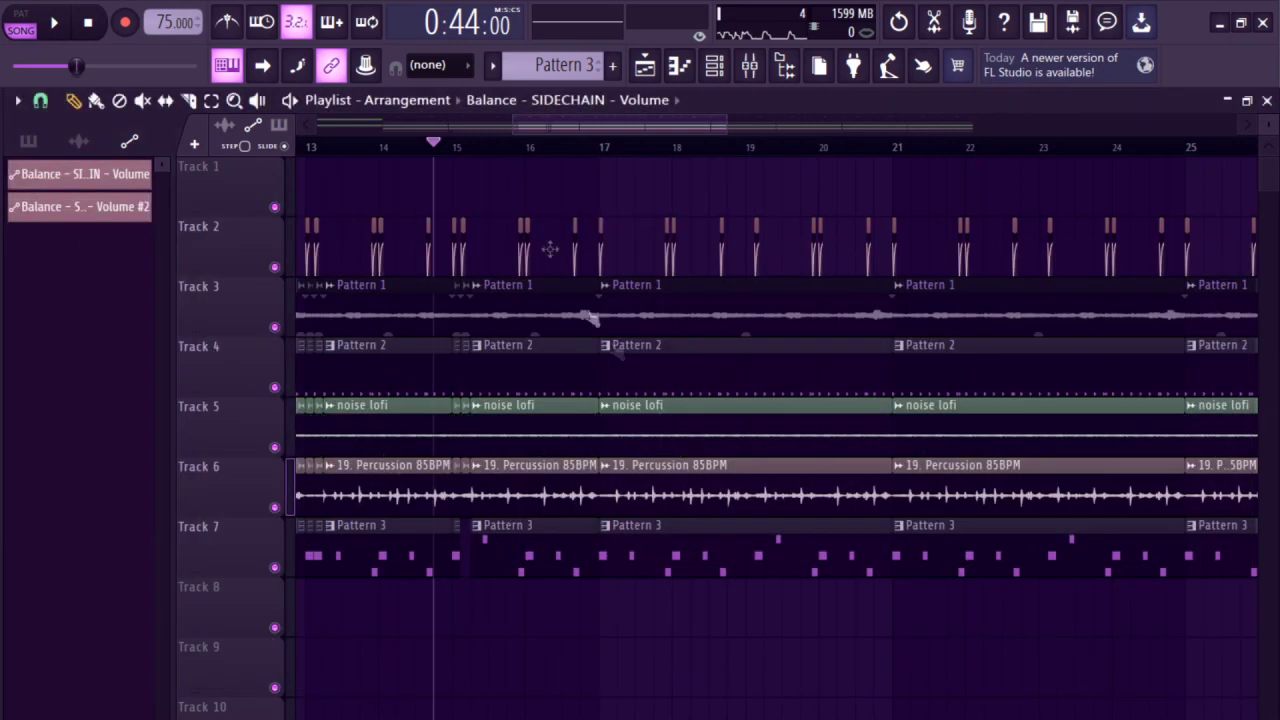
- Add Fruity parametric EQ 2 with a low-cut preset to the snare mixer track and play the result
left_click(749, 68)
key("Left")
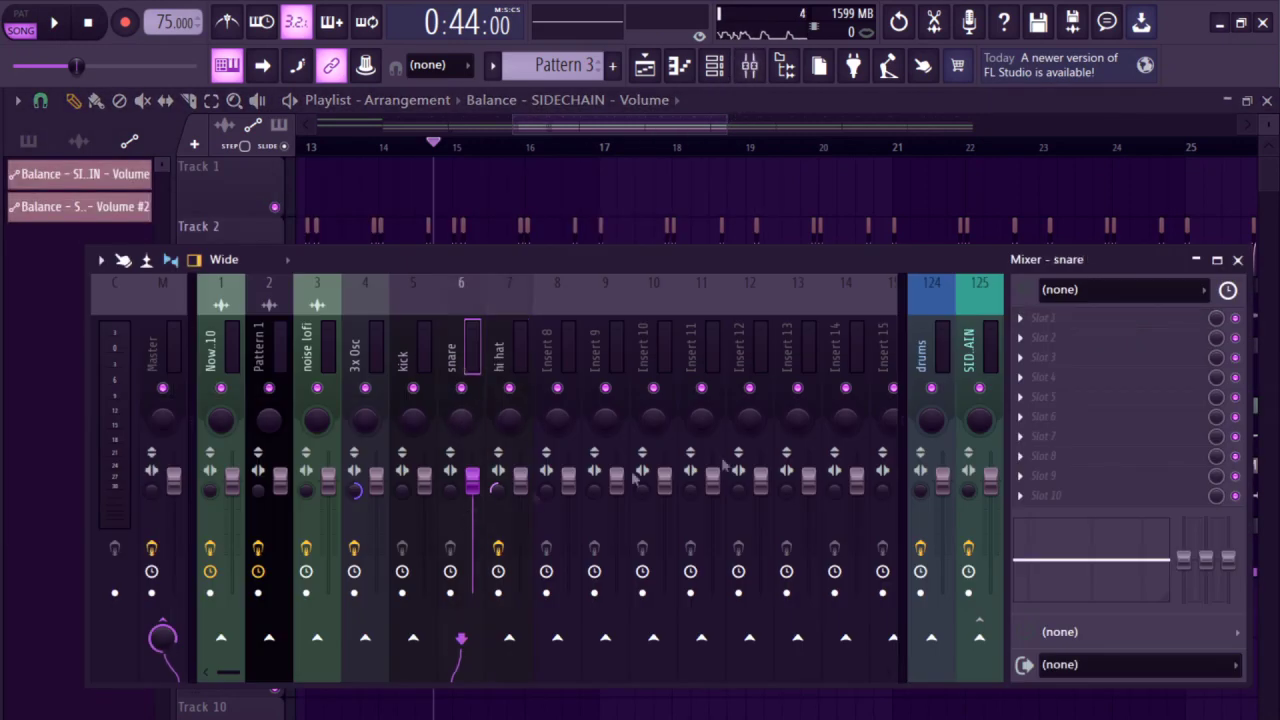
left_click(763, 657)
left_click(853, 344)
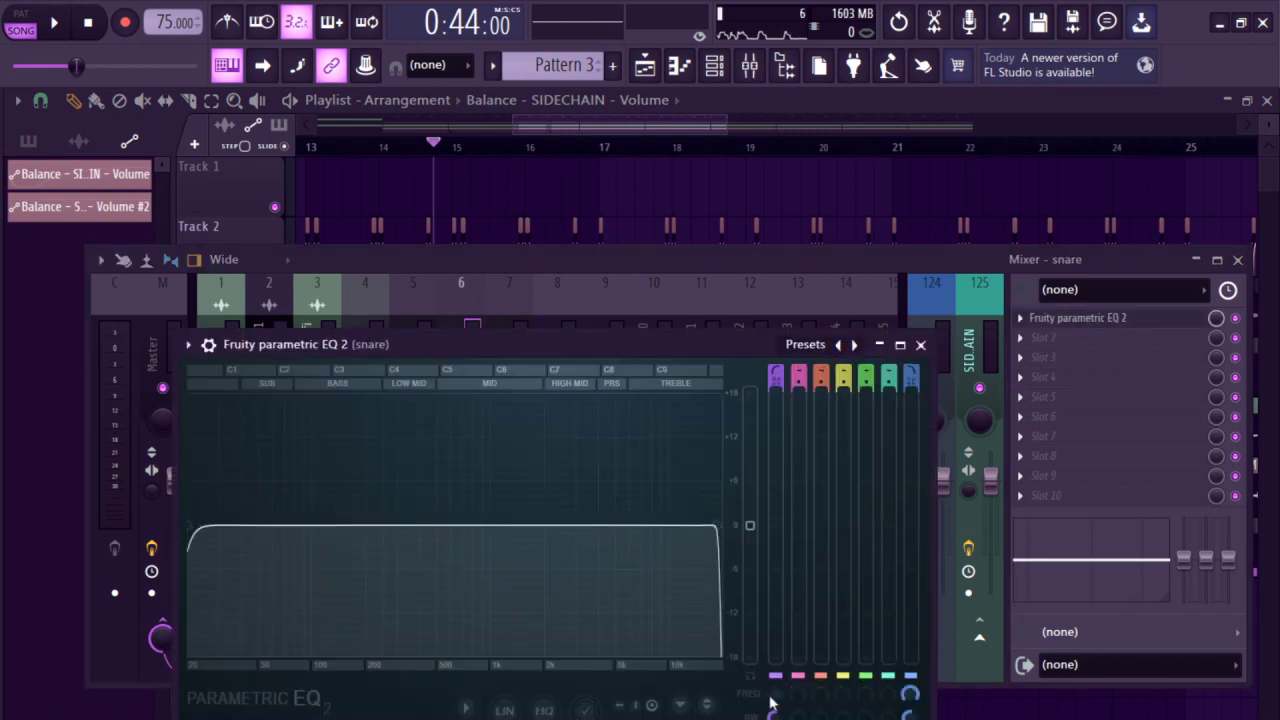
key("space")
key("Escape")
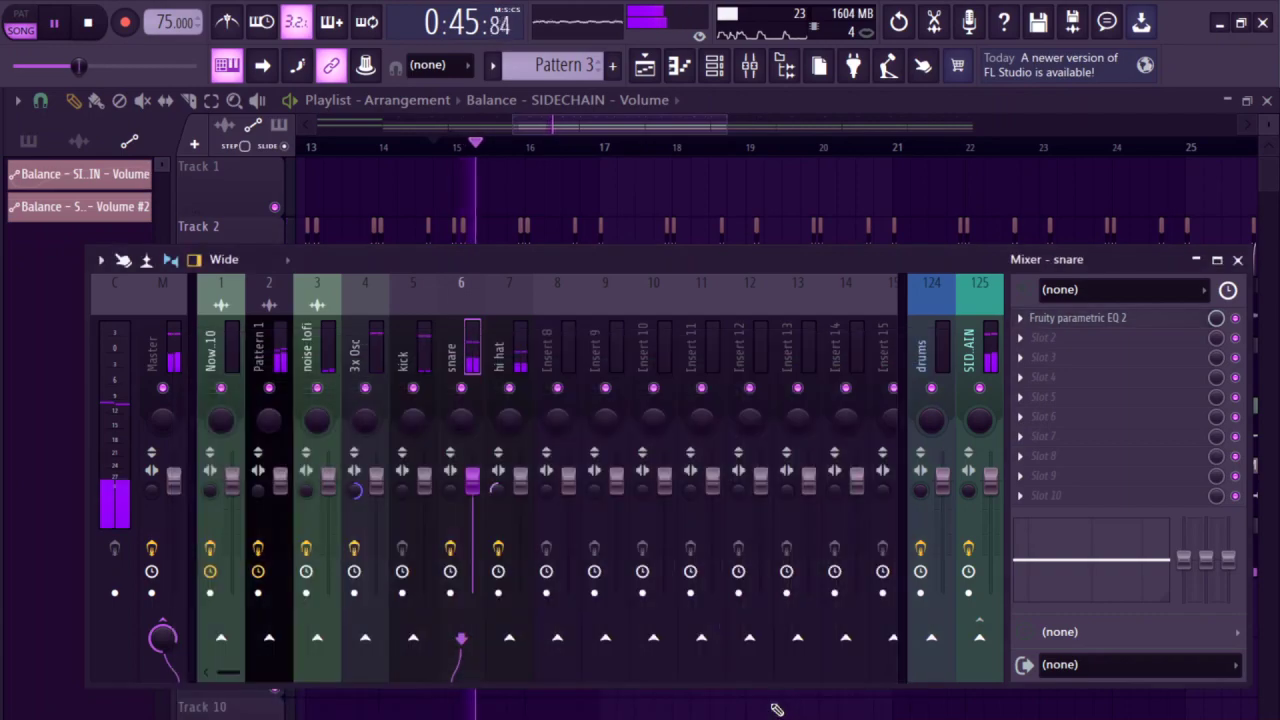
key("F9")
key("space")
- Place the playhead at bar 17 and narrow the stereo separation of the kick mixer track
scroll(591, 194, "up", 3)
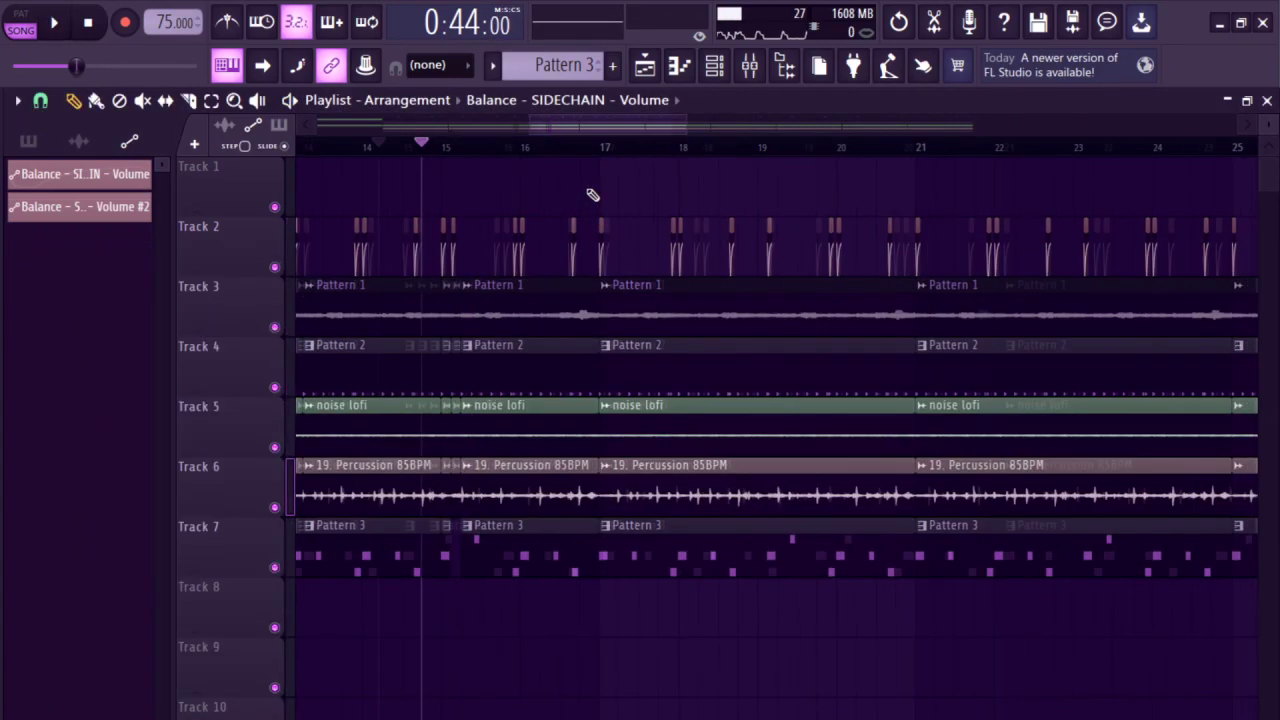
left_click(616, 152)
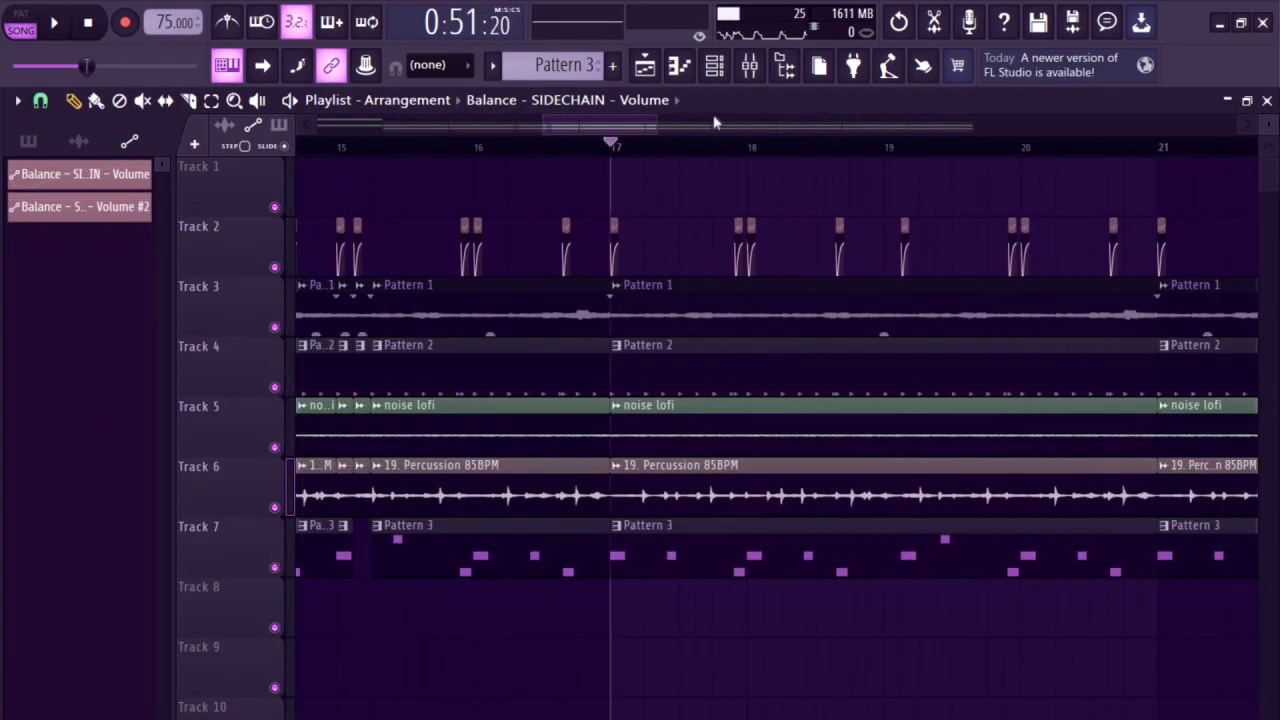
left_click(749, 66)
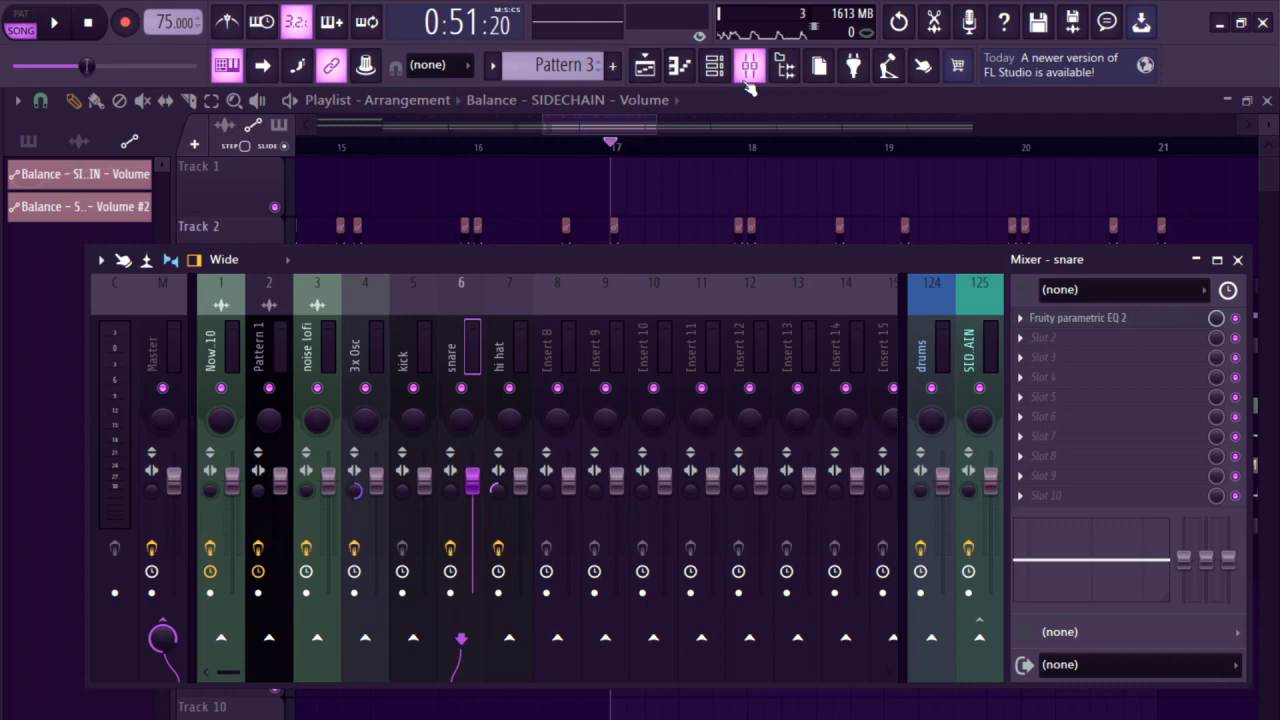
left_click(424, 432)
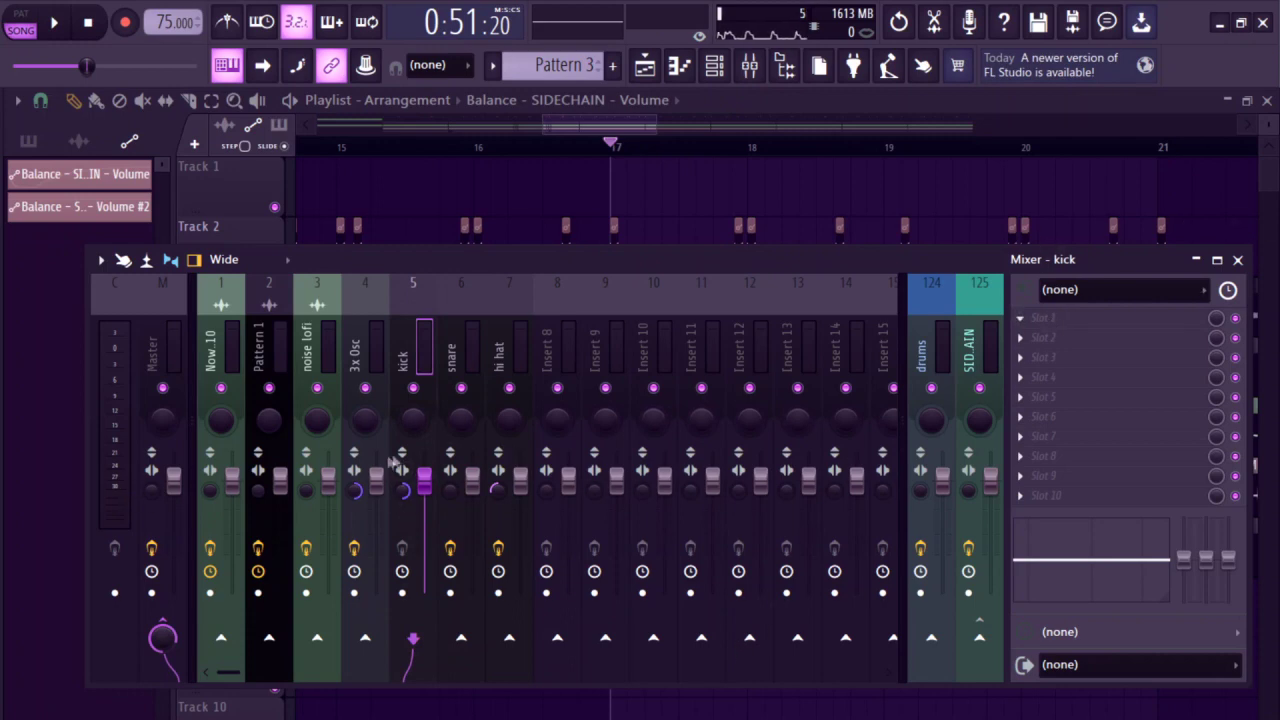
- Set the low cut of the snare's Fruity parametric EQ 2 to about 100 Hz
left_click(457, 349)
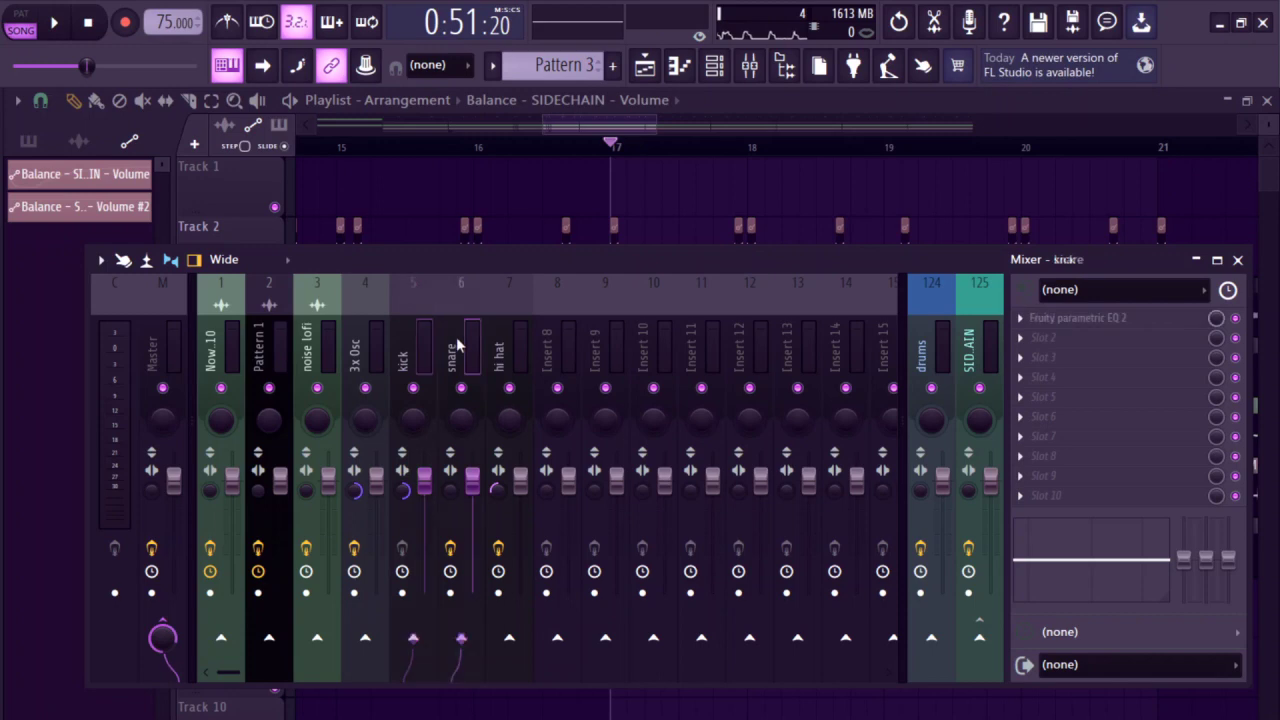
left_click(1096, 320)
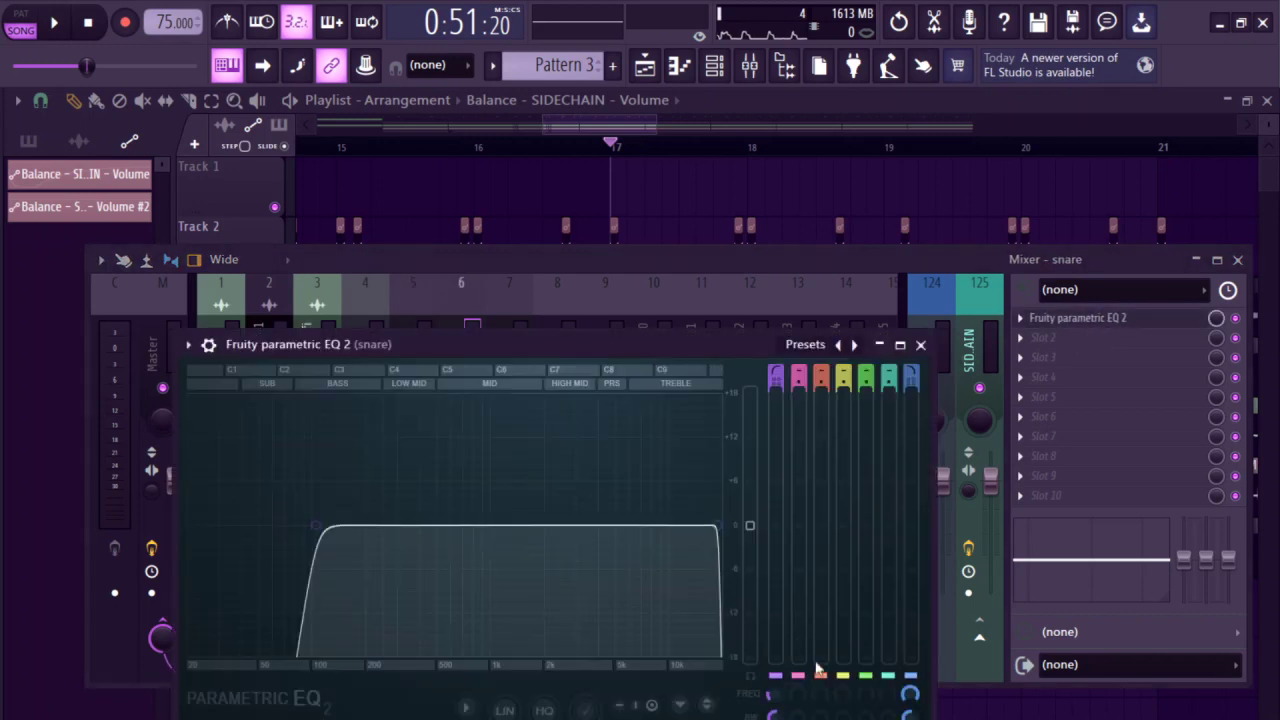
key("Escape")
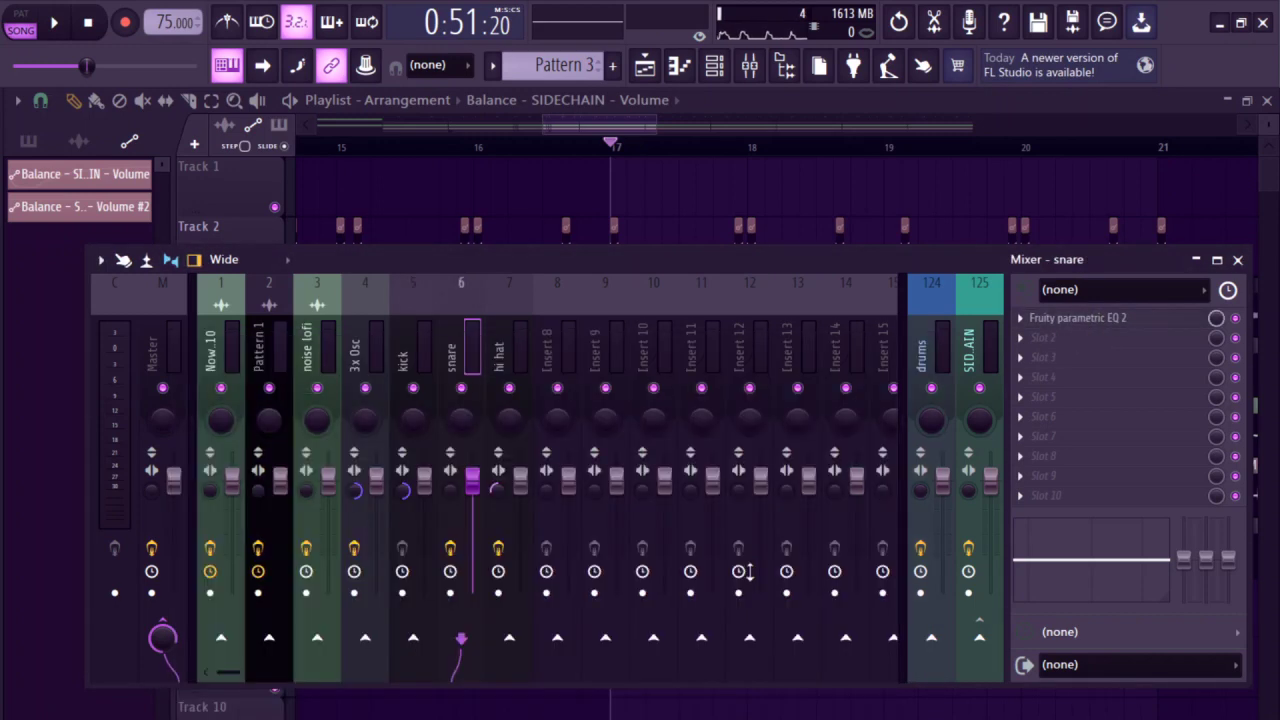
key("Escape")
- Play the arrangement from bar 17 and open the channel rack
key("space")
scroll(720, 346, "down", 2)
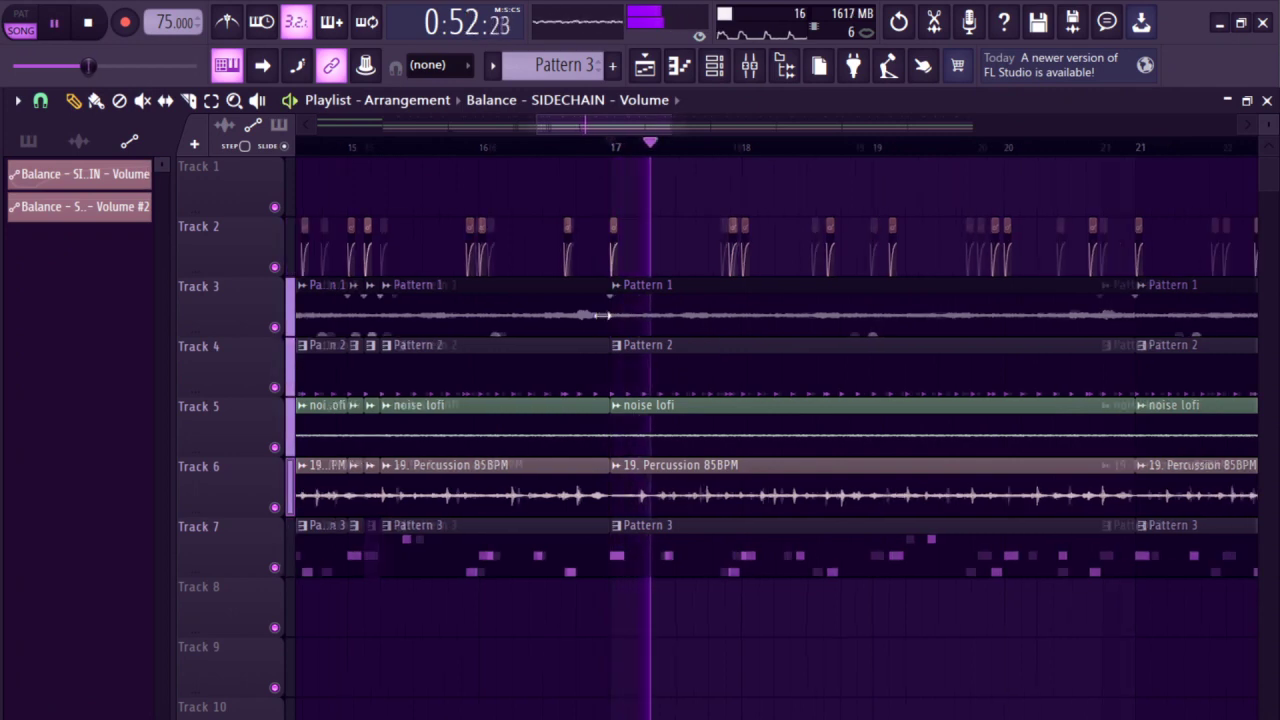
key("space")
left_click(749, 65)
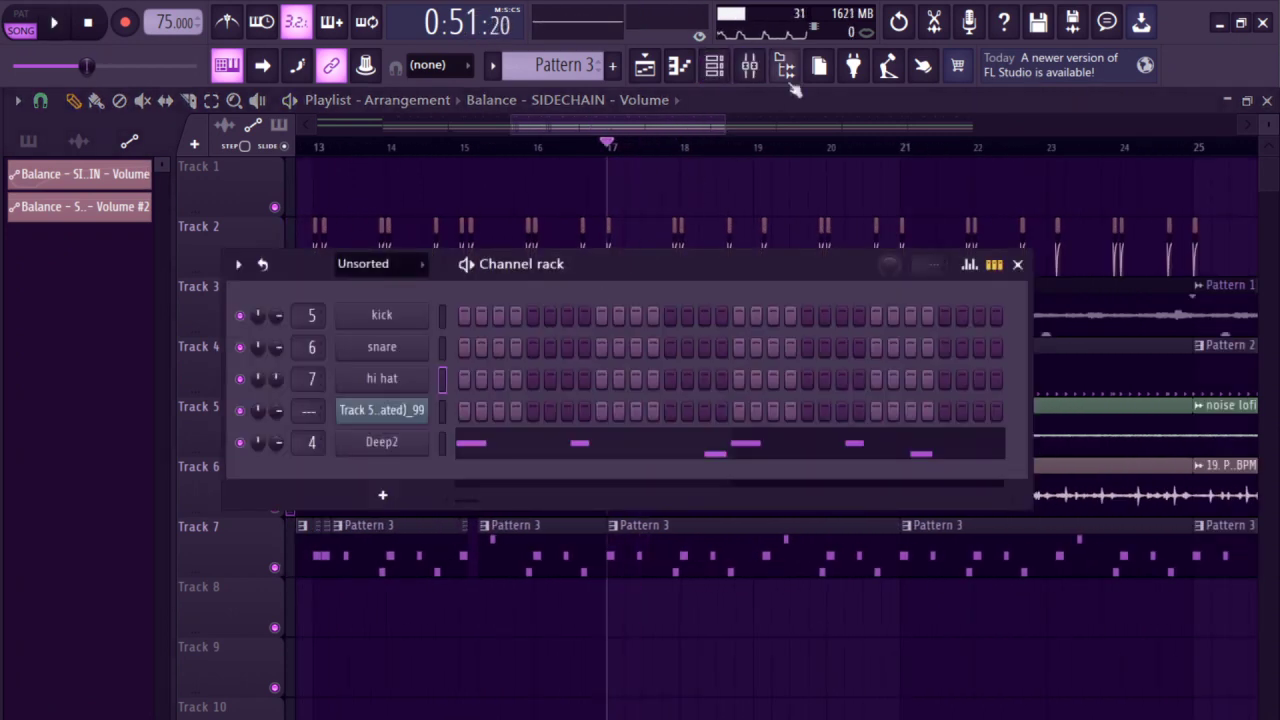
- Route the 19. Percussion 85BPM audio clip to mixer track 8
left_click(752, 67)
double_click(654, 429)
key("Escape")
double_click(728, 484)
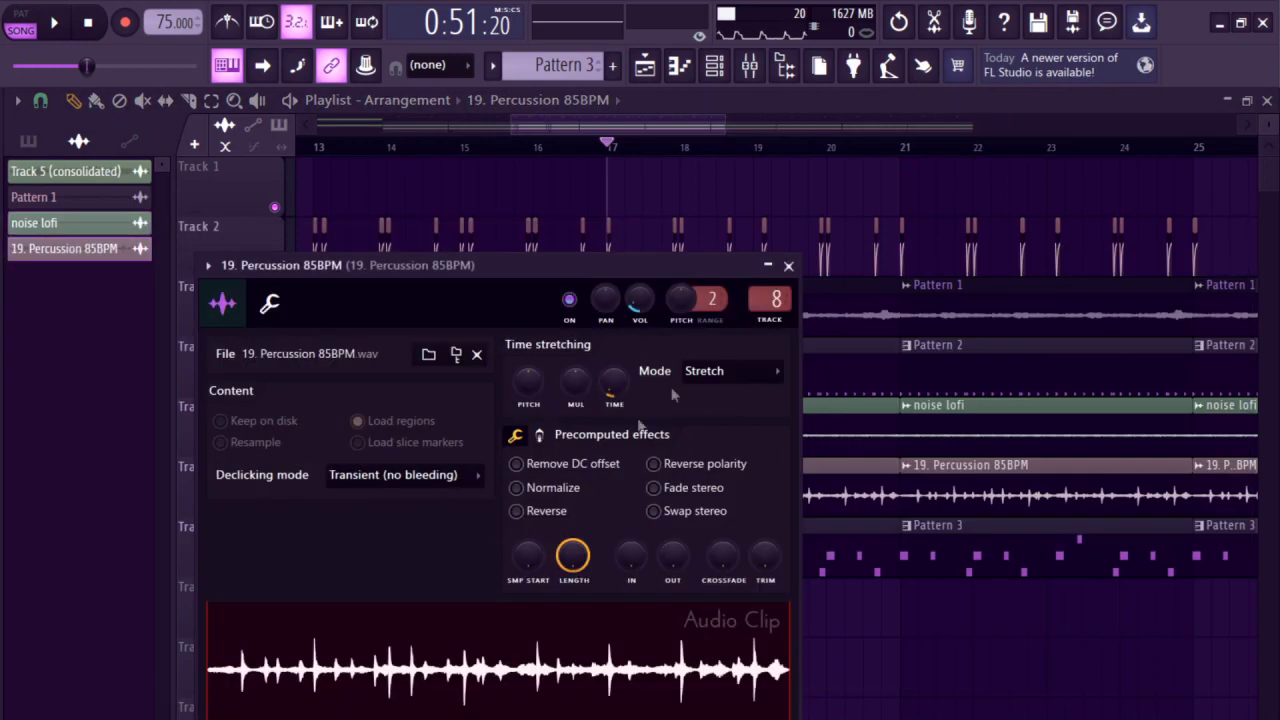
key("Escape")
- Add Fruity parametric EQ 2 to the 19. Percussion 85BPM mixer track, advance it to the next preset and play the result
left_click(749, 65)
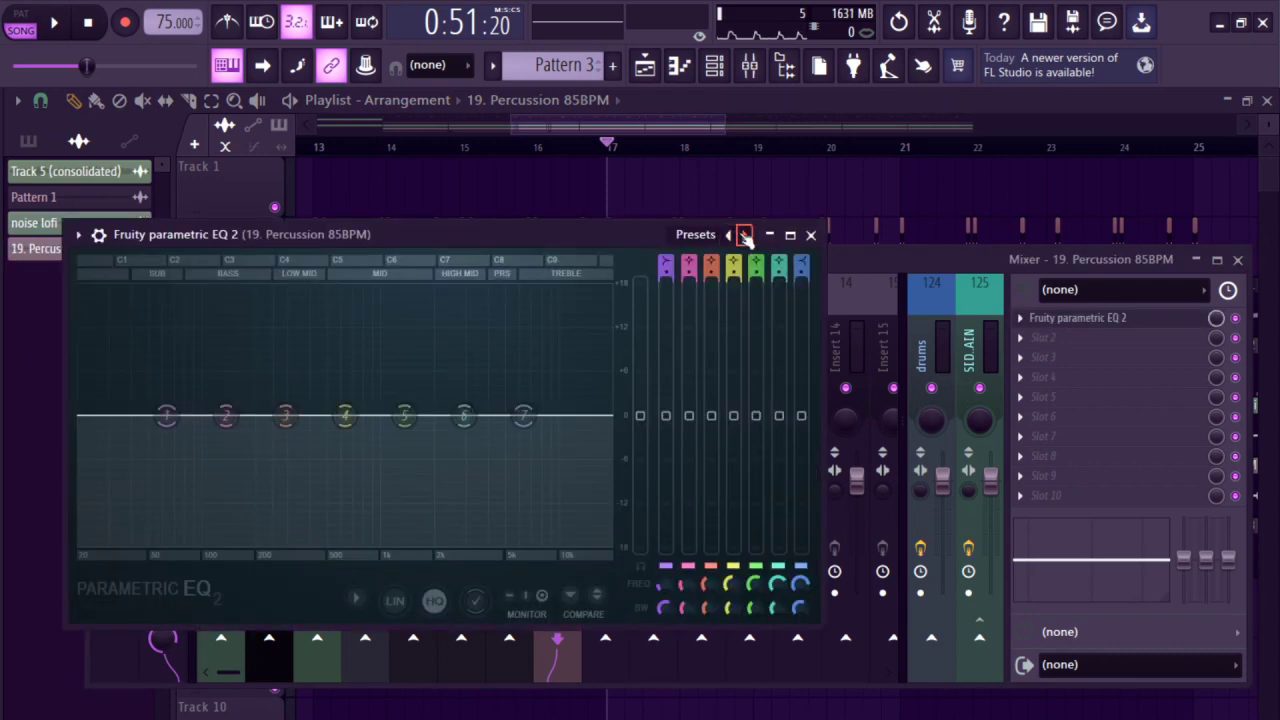
left_click(745, 236)
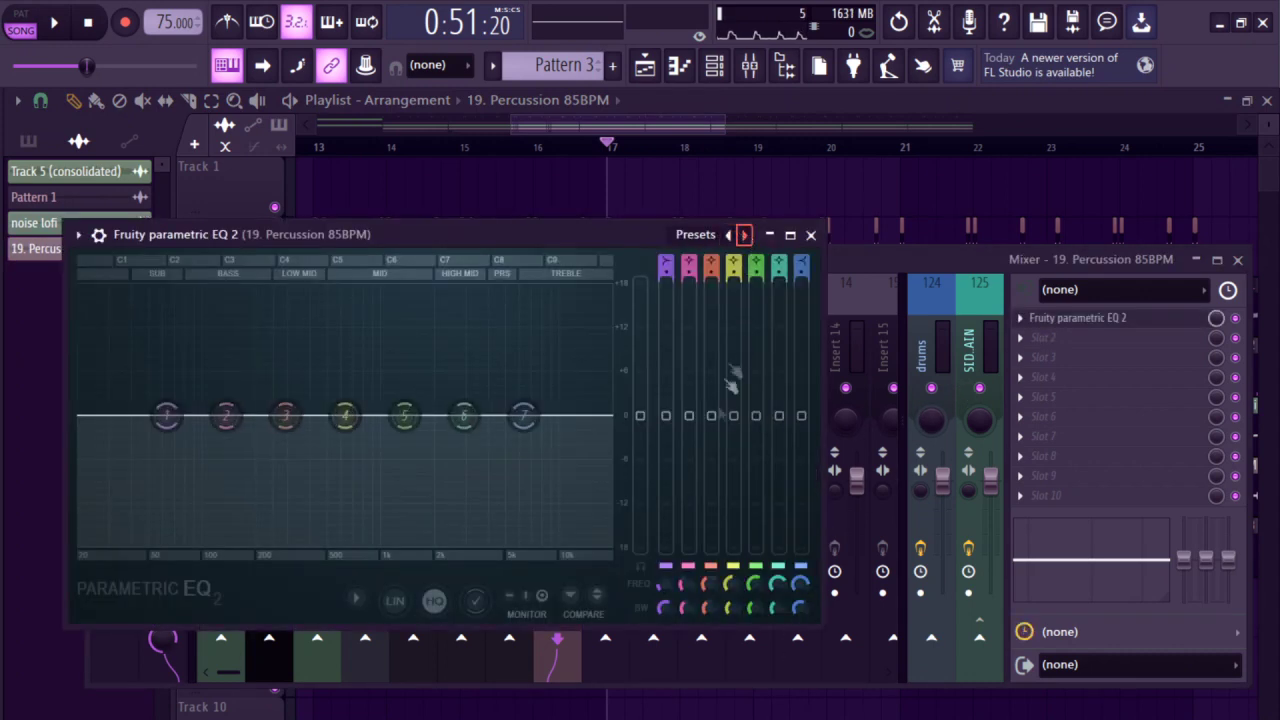
key("space")
key("Escape")
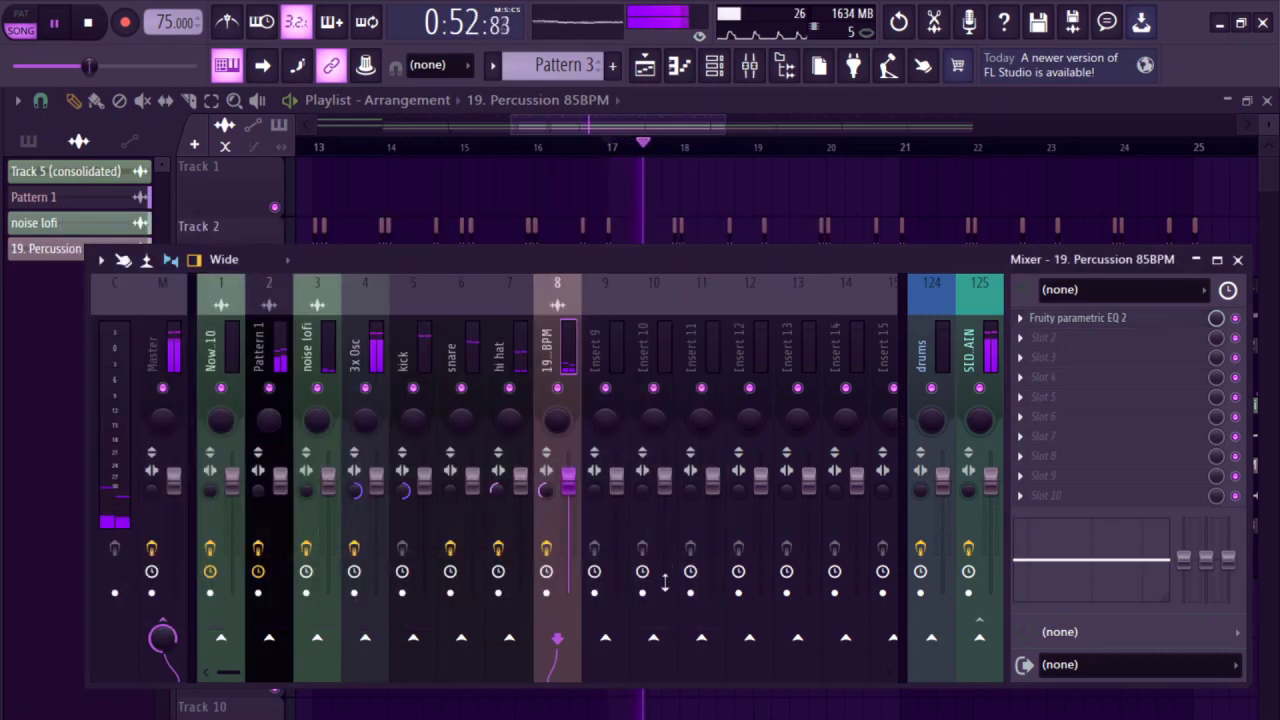
key("Escape")
key("space")
- Add Fruity delay 2 with ping-pong feedback to the snare mixer track and create an automation clip for its mix level
left_click(749, 65)
left_click(470, 330)
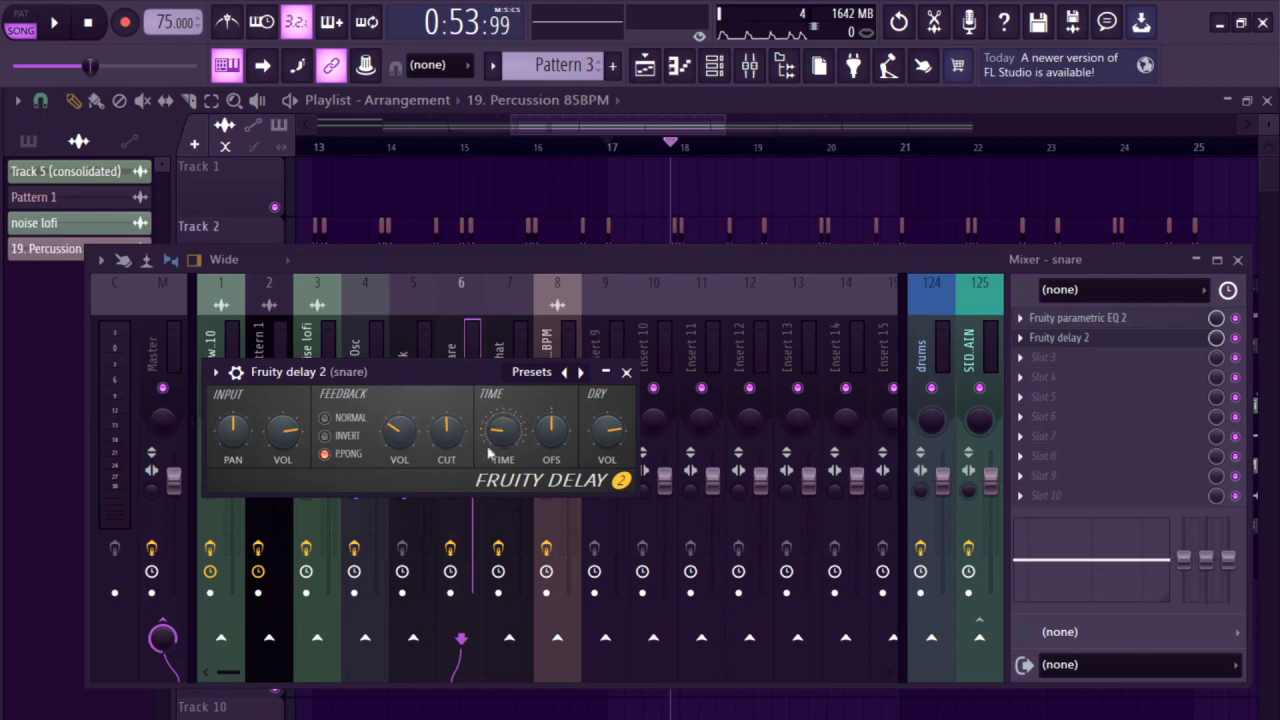
left_click_drag(410, 371, 480, 337)
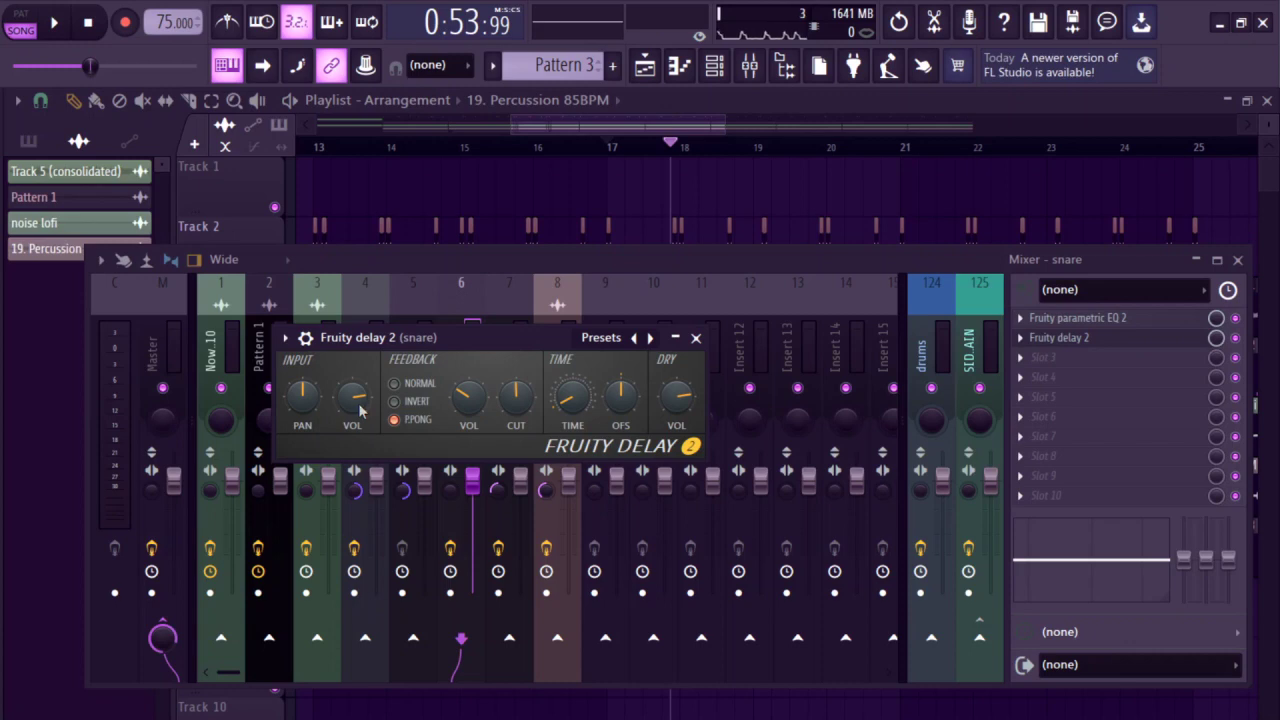
left_click(1215, 352)
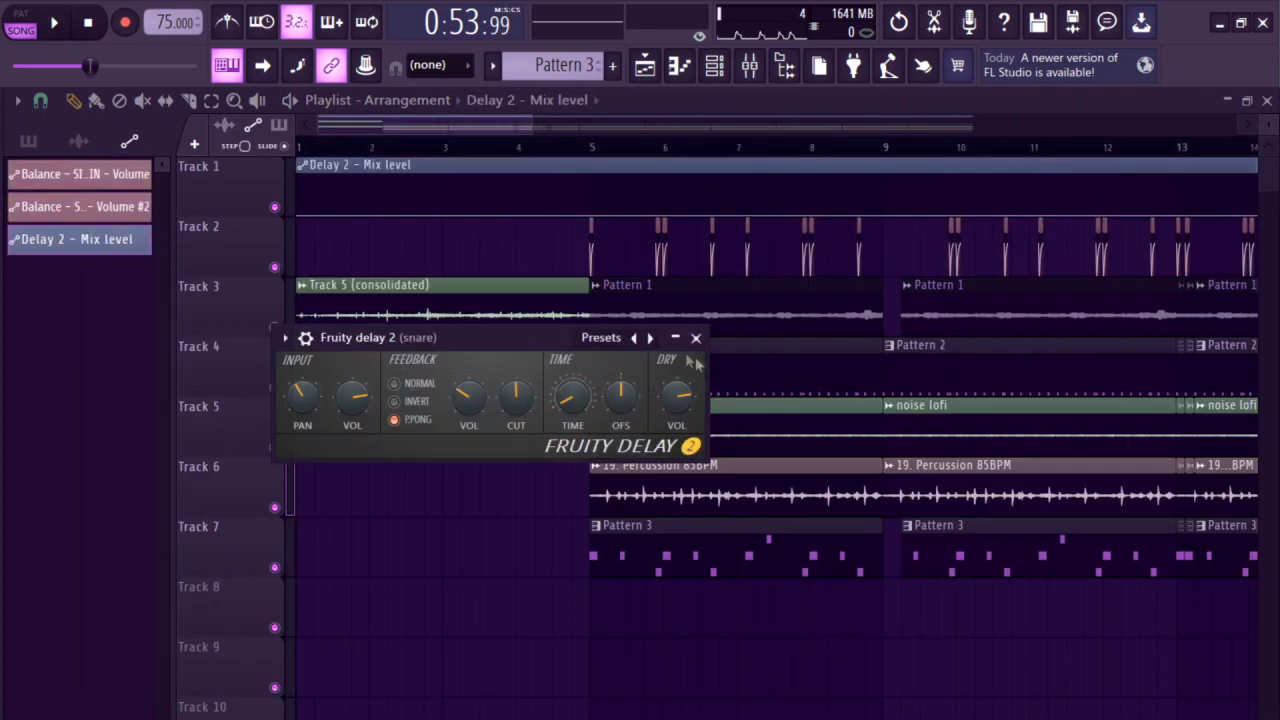
left_click(693, 334)
- Raise the Delay 2 mix level automation for the fourth beat of bar 20 and return it to zero at bar 21
scroll(512, 290, "up", 10)
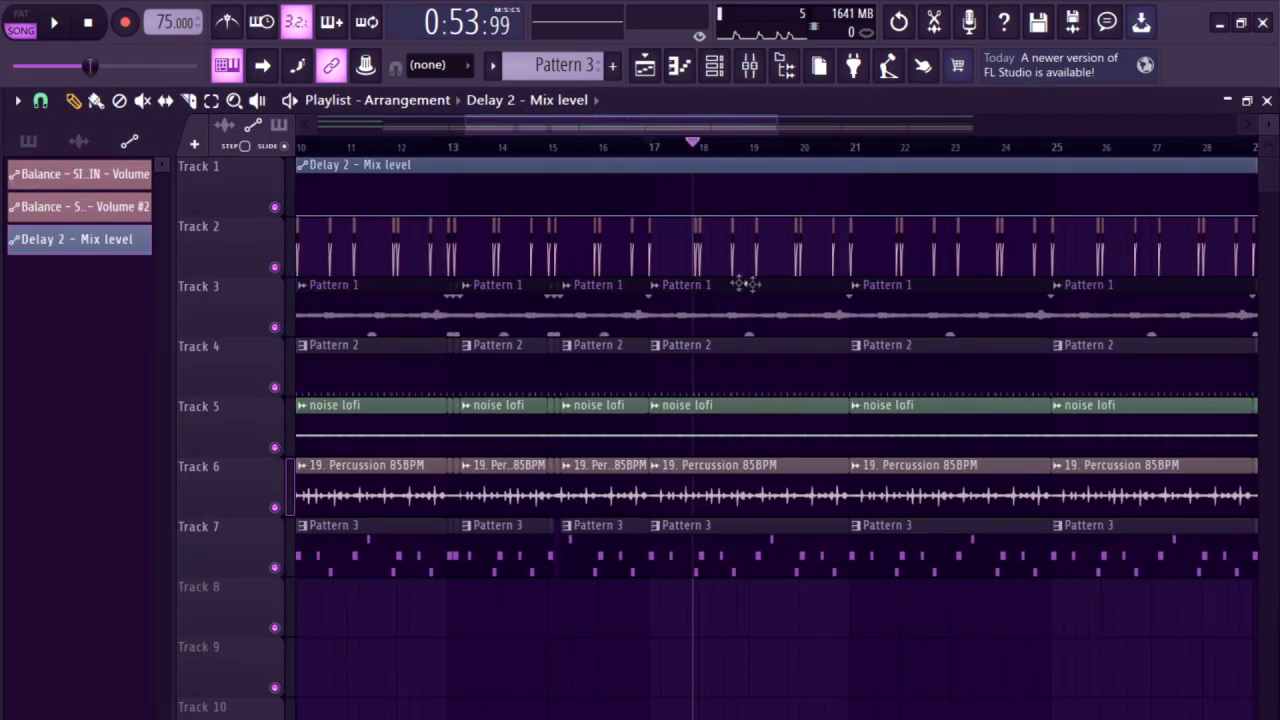
scroll(850, 234, "up", 2)
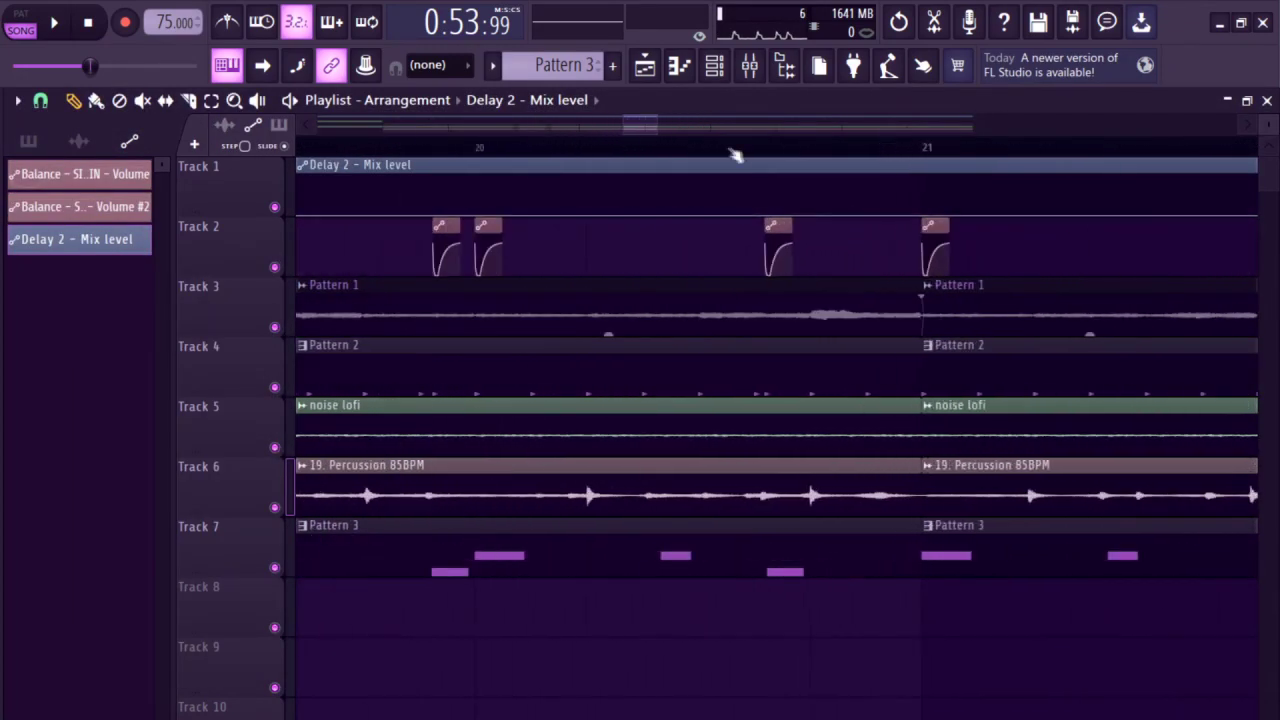
left_click(724, 146)
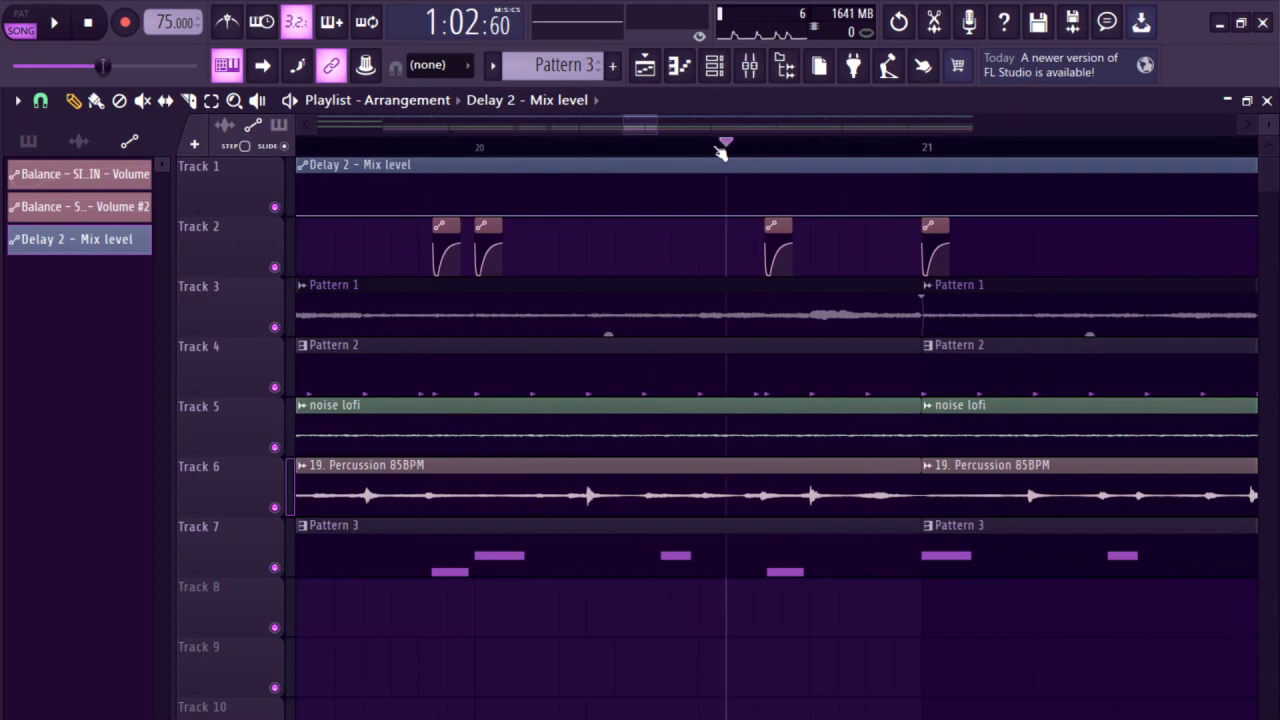
left_click(810, 146)
key("space")
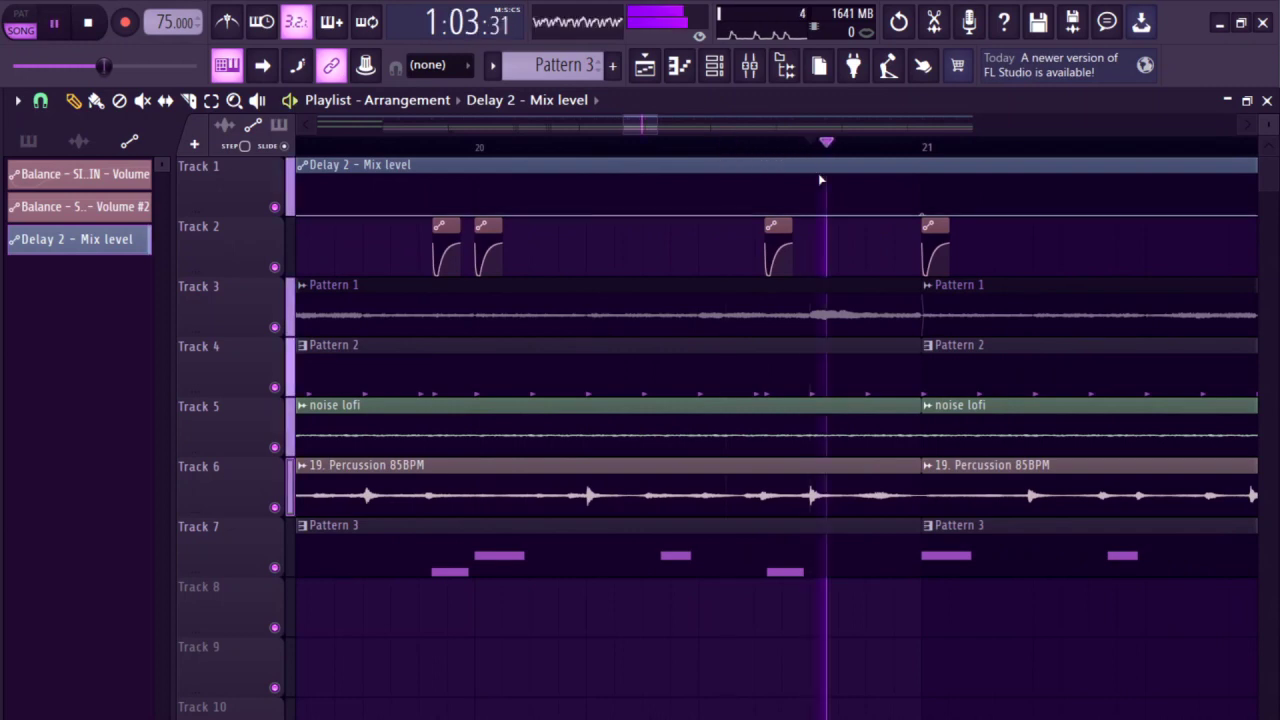
key("space")
left_click_drag(813, 243, 810, 178)
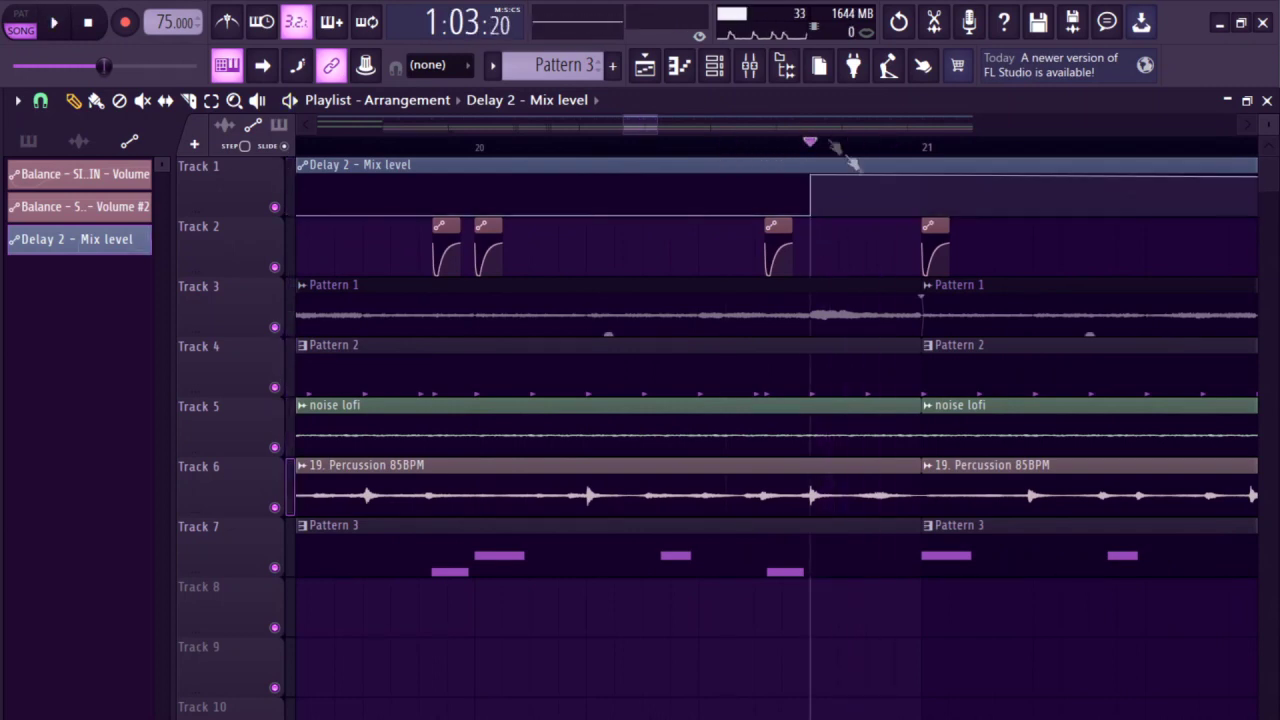
left_click_drag(929, 205, 922, 215)
- Slice the Pattern 2 clip on Track 4 half a beat before bar 21 and delete the short end piece
scroll(900, 250, "up", 2)
key("c")
left_click(849, 378)
left_click_drag(955, 335, 957, 397)
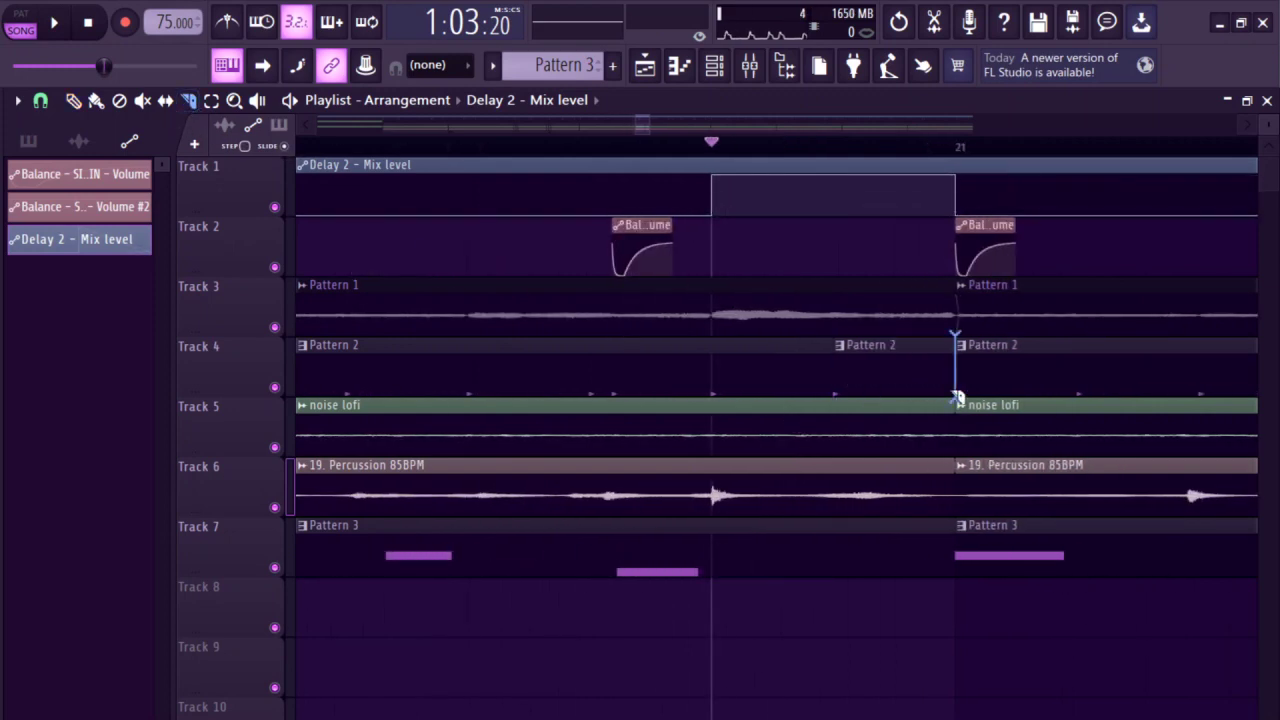
left_click(74, 101)
right_click(860, 390)
- Raise the feedback volume and cutoff of the snare's Fruity delay 2 and play the break before bar 21
key("space")
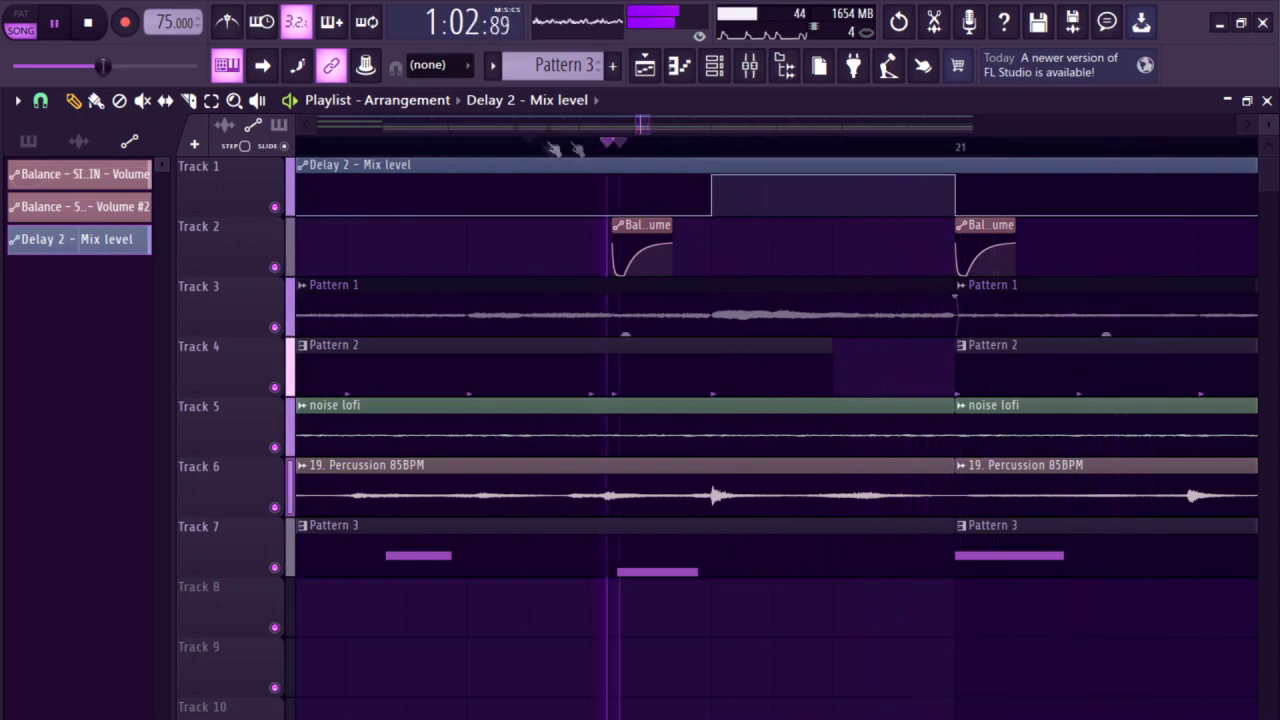
left_click(749, 65)
key("space")
left_click(1060, 338)
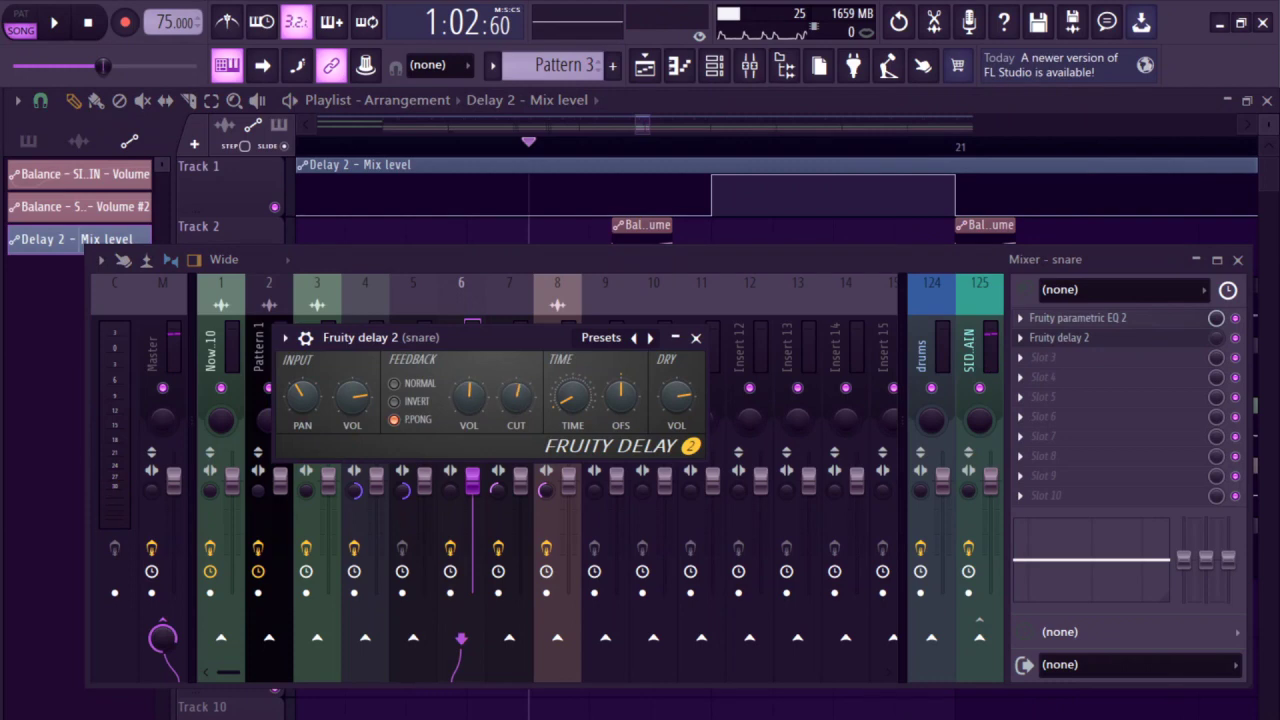
key("Escape")
key("space")
key("Escape")
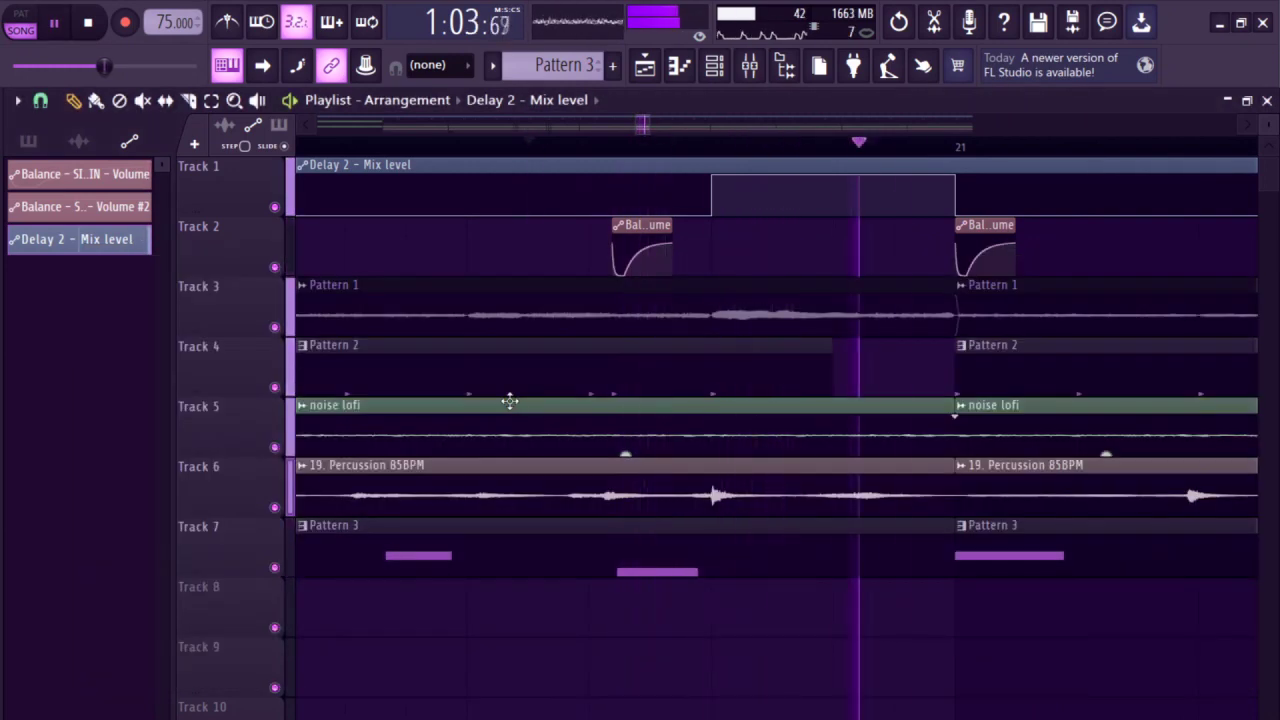
scroll(634, 460, "down", 3)
key("space")
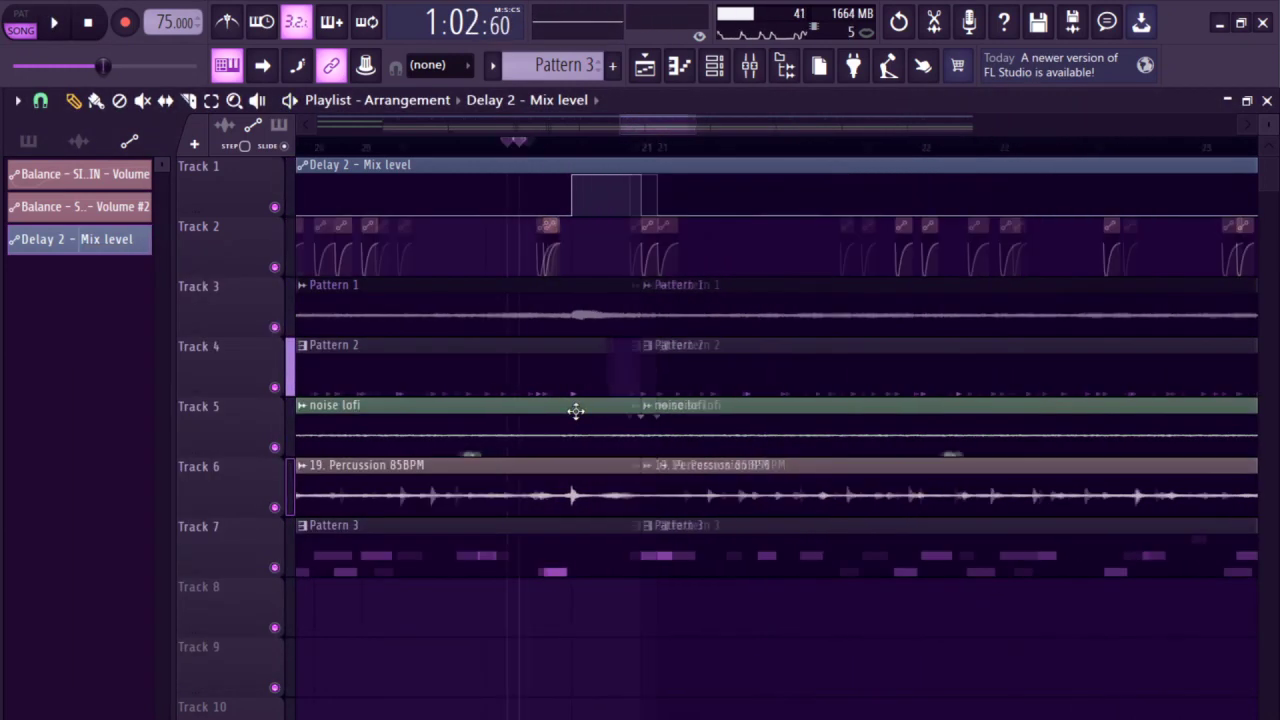
- Shorten the noise lofi clip before bar 21 so it ends at the fourth beat of bar 20, and play the break
scroll(598, 484, "up", 2)
scroll(598, 484, "up", 2)
left_click_drag(681, 406, 517, 420)
key("space")
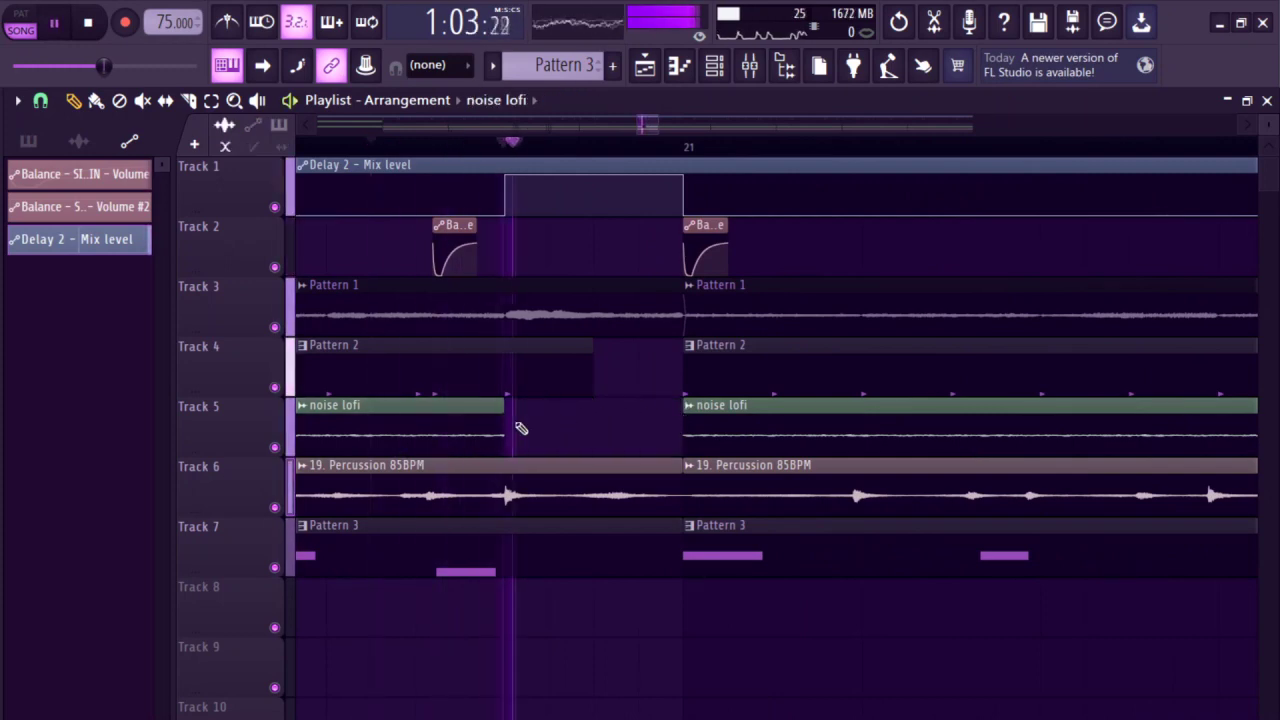
scroll(685, 415, "down", 3)
key("space")
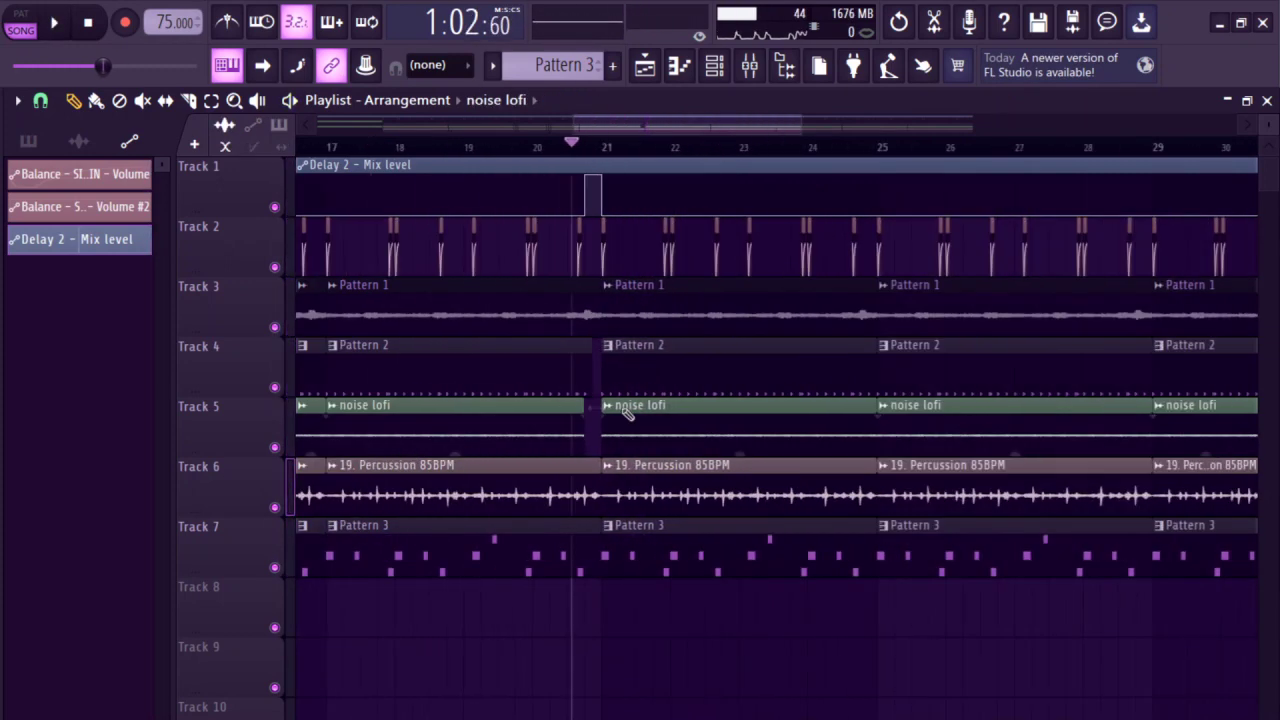
scroll(700, 405, "down", 3)
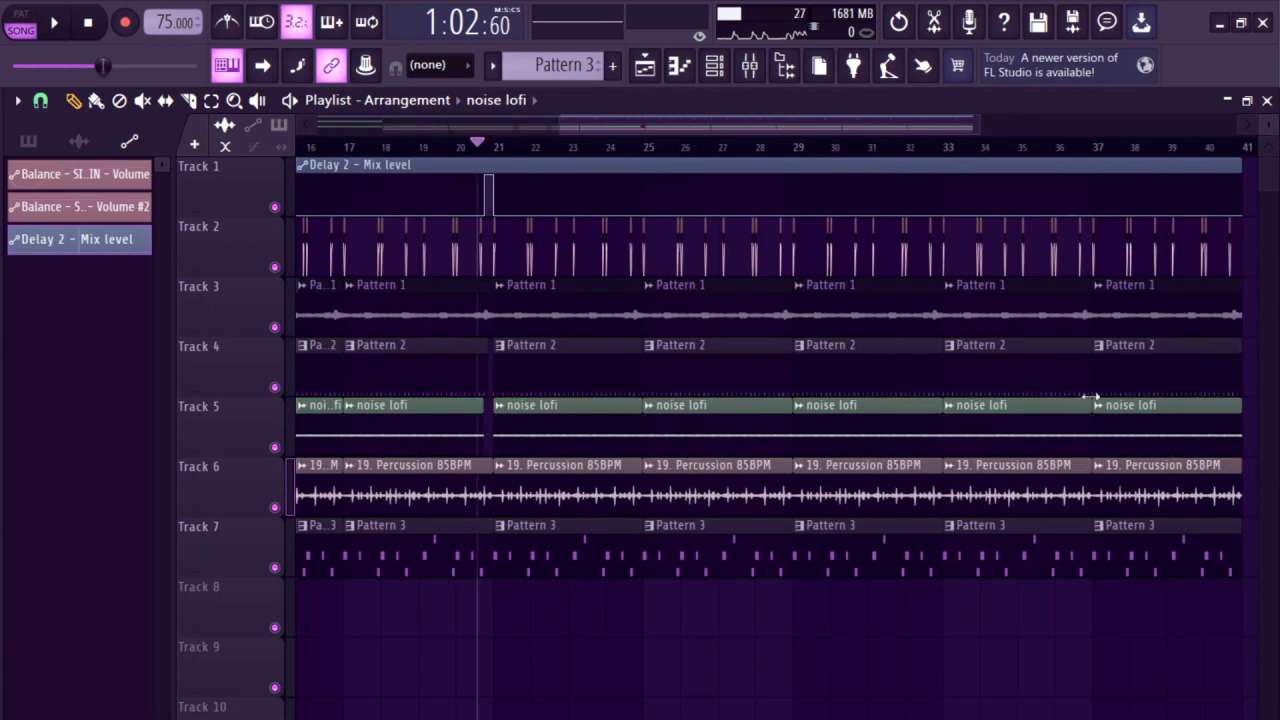
scroll(1126, 373, "up", 1)
right_click(980, 371)
right_click(988, 420)
right_click(997, 491)
right_click(985, 545)
key("ctrl+alt+z")
key("ctrl+alt+z")
key("ctrl+alt+z")
key("ctrl+alt+z")
- Delete the Pattern 3 clip at bar 37, end the preceding Pattern 2 and Pattern 3 clips at beat four of bar 36, and play
scroll(837, 386, "up", 6)
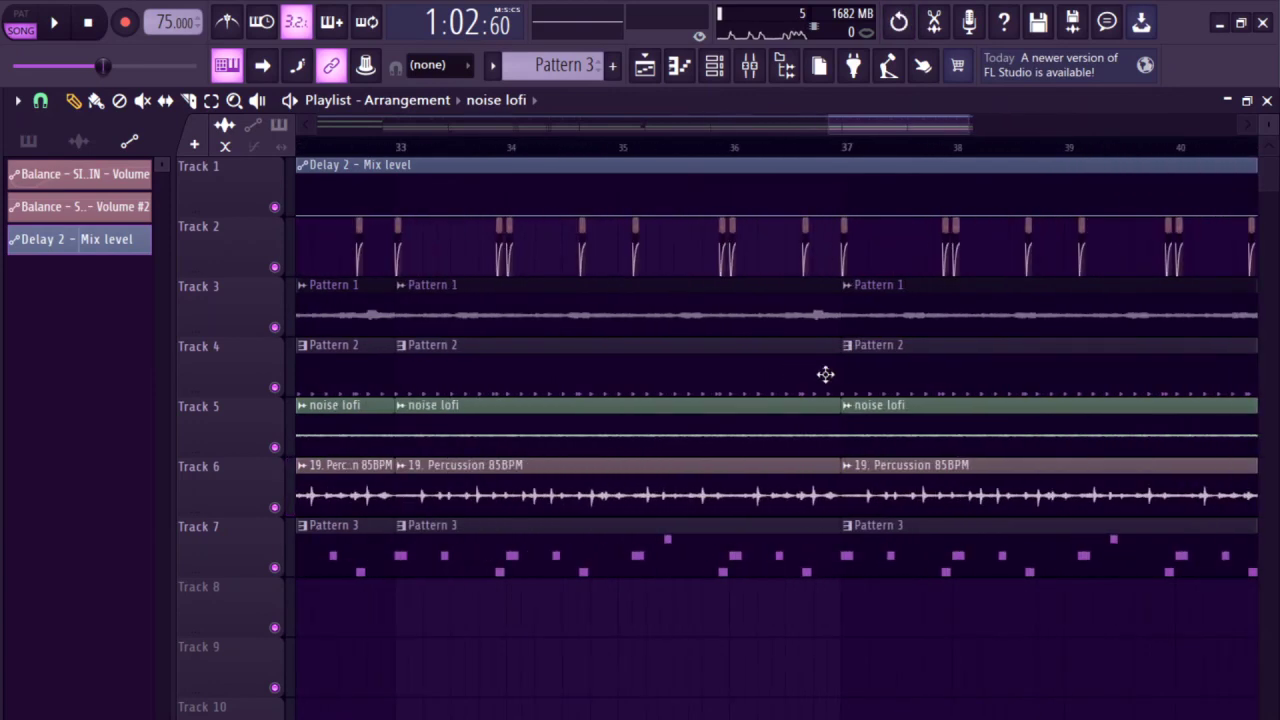
right_click(926, 549)
scroll(866, 384, "up", 2)
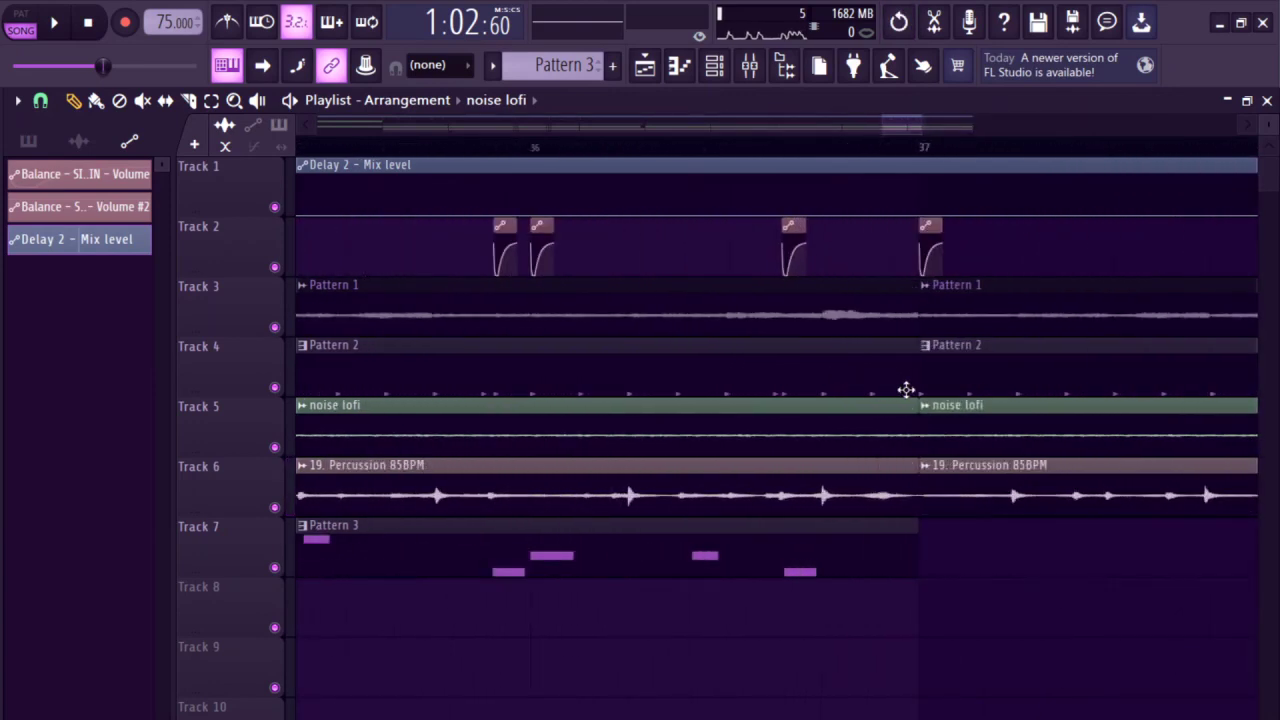
left_click_drag(912, 388, 821, 393)
left_click_drag(916, 551, 821, 563)
left_click(729, 143)
key("space")
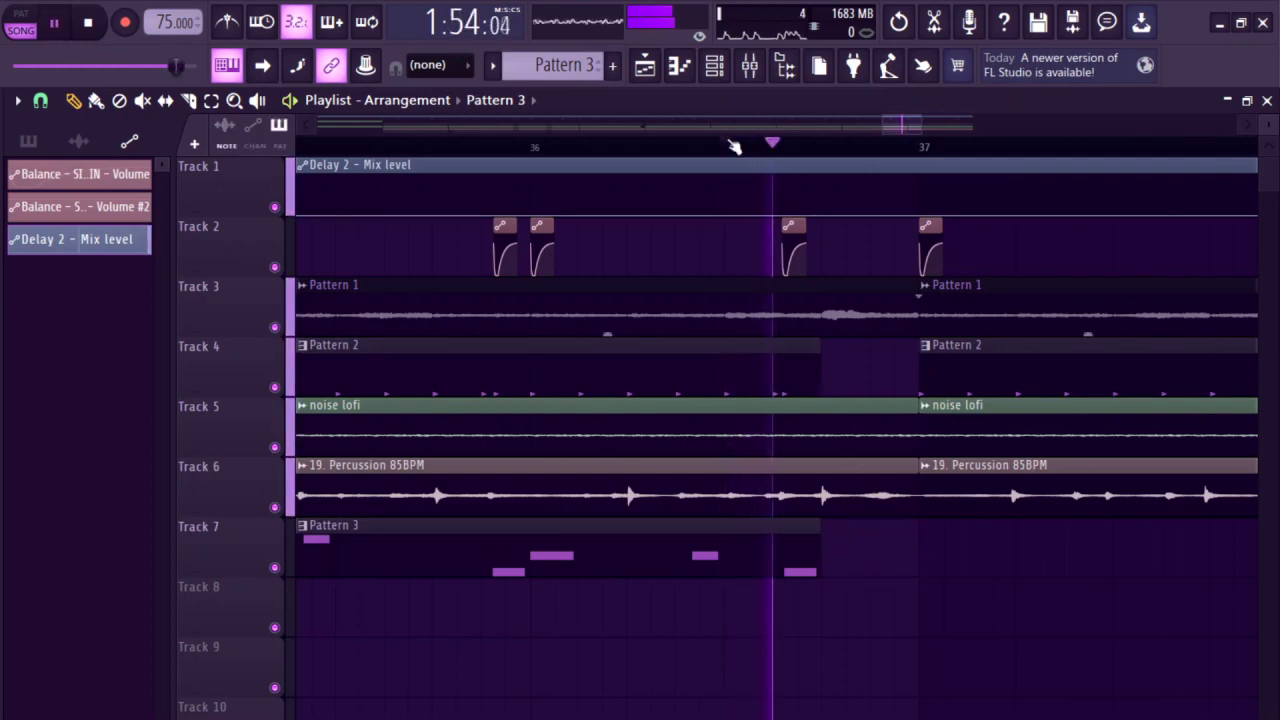
scroll(660, 152, "down", 5)
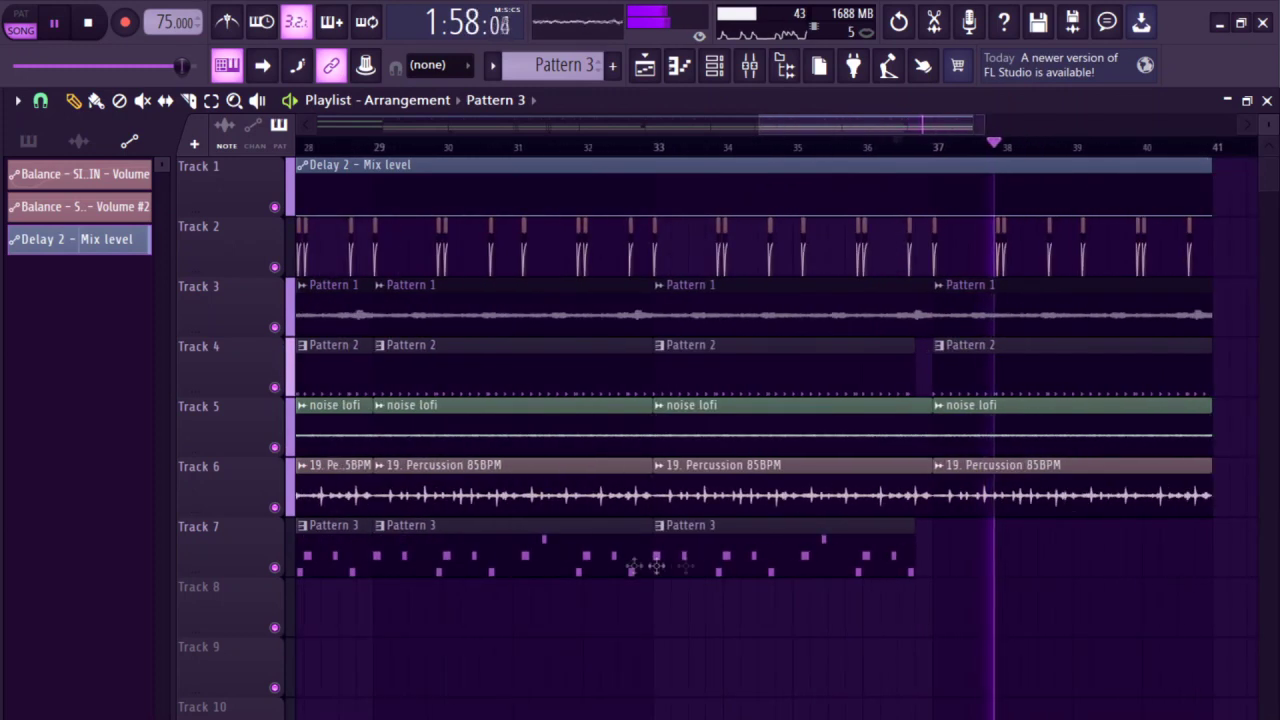
key("space")
- Place a Pattern 3 clip at bar 37 on Track 7 and play the transition
scroll(903, 571, "up", 3)
left_click(752, 552)
scroll(855, 612, "down", 3)
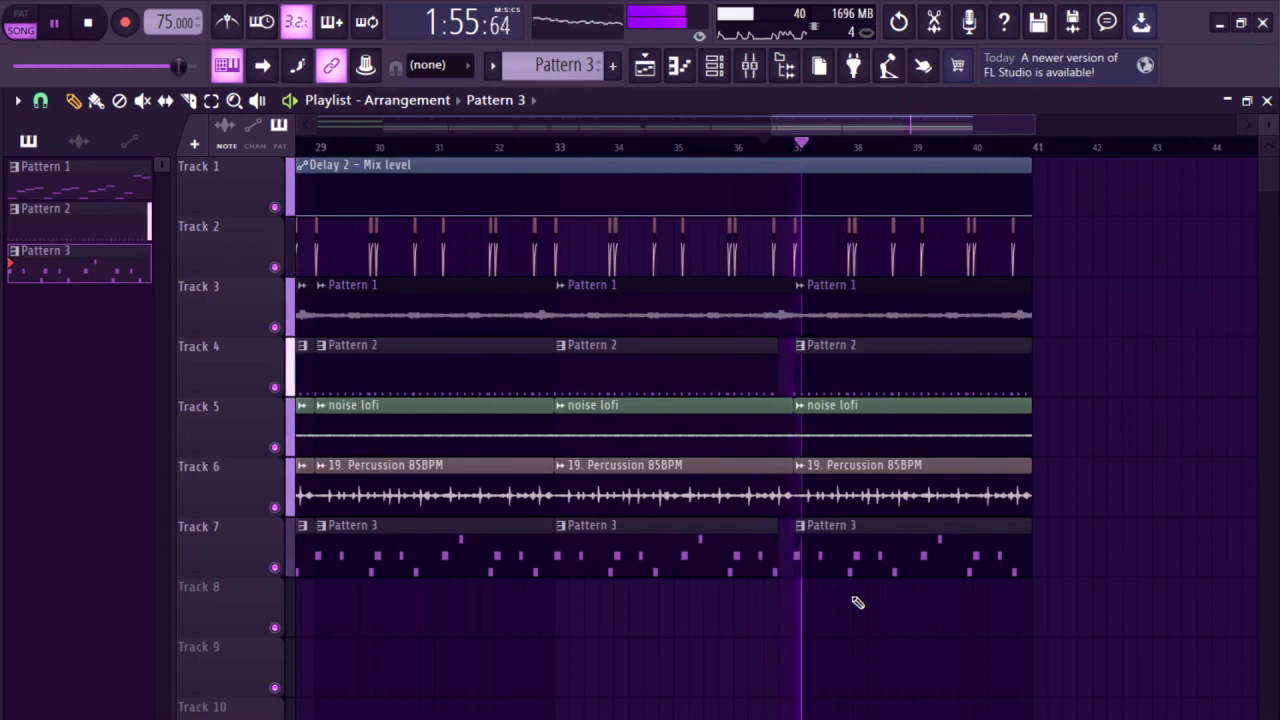
scroll(1080, 457, "down", 4)
key("space")
- Load iZotope Vinyl on the Master mixer track and create an automation clip for its Year control
scroll(706, 454, "up", 2)
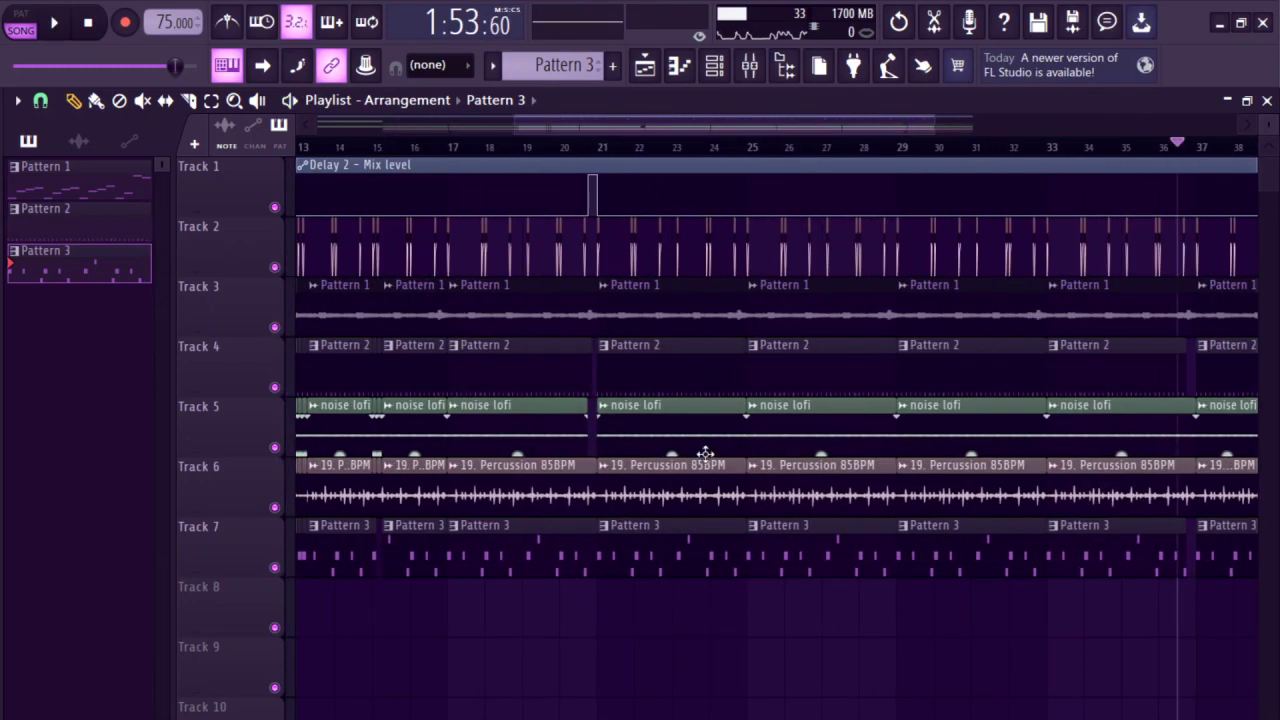
scroll(794, 368, "up", 3)
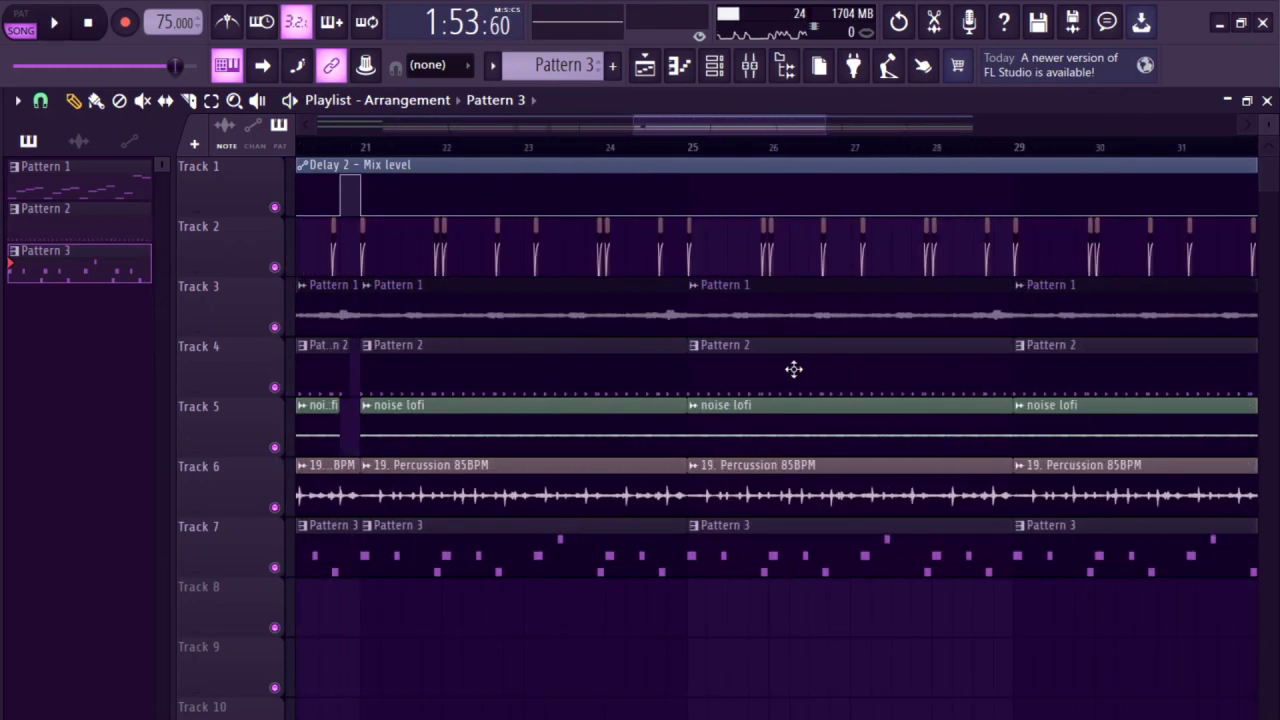
left_click(749, 65)
left_click(174, 340)
mouse_move(188, 338)
left_mouse_down()
mouse_move(100, 338)
mouse_move(184, 335)
left_mouse_up()
left_click(184, 335)
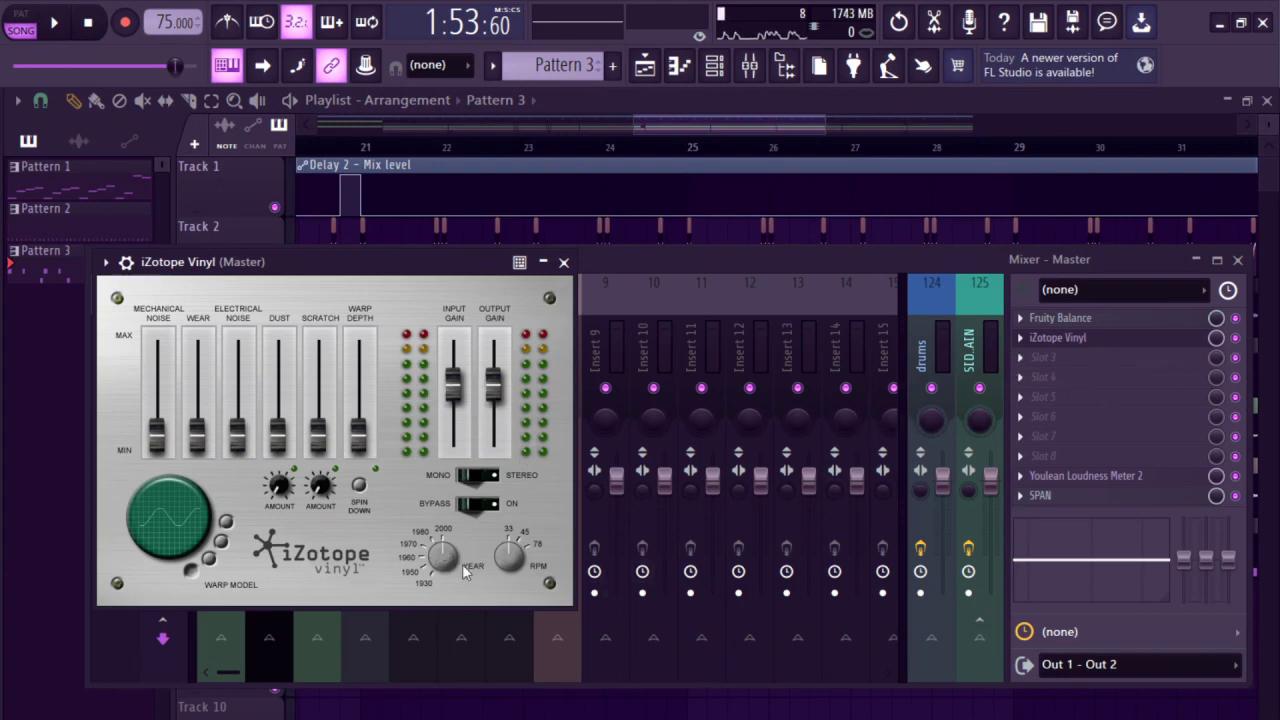
key("Escape")
key("Escape")
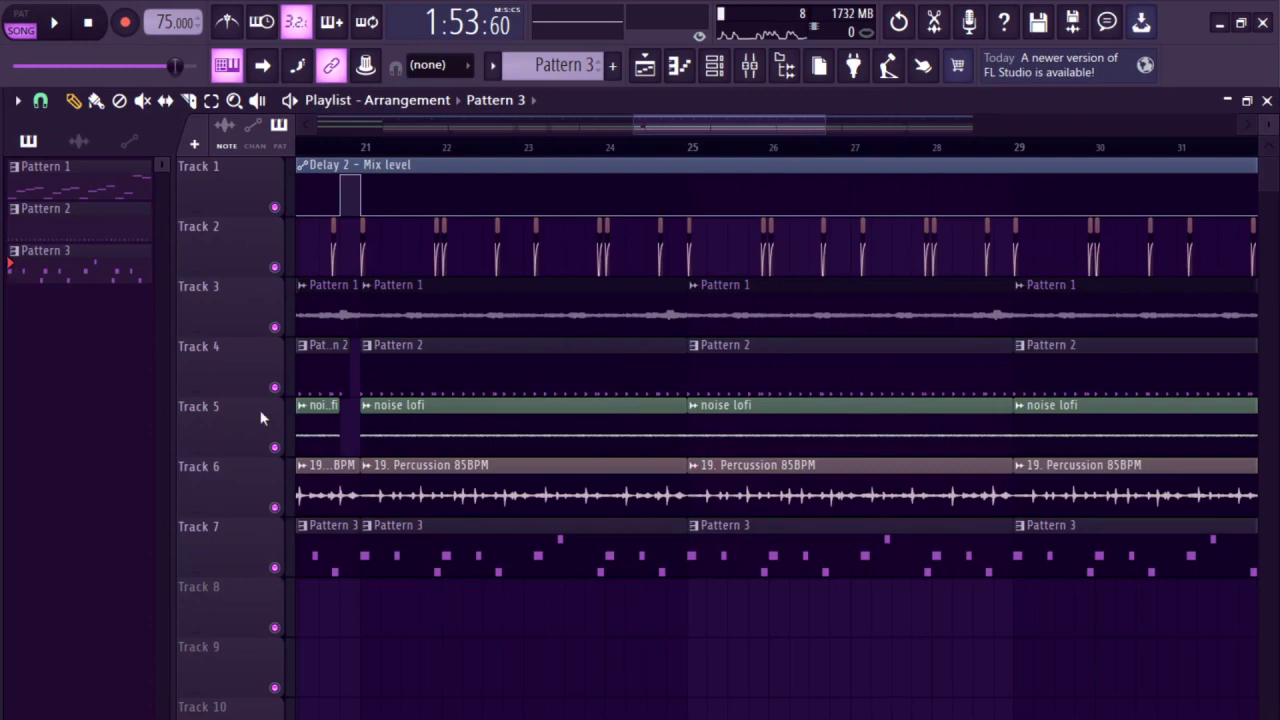
scroll(500, 463, "down", 5)
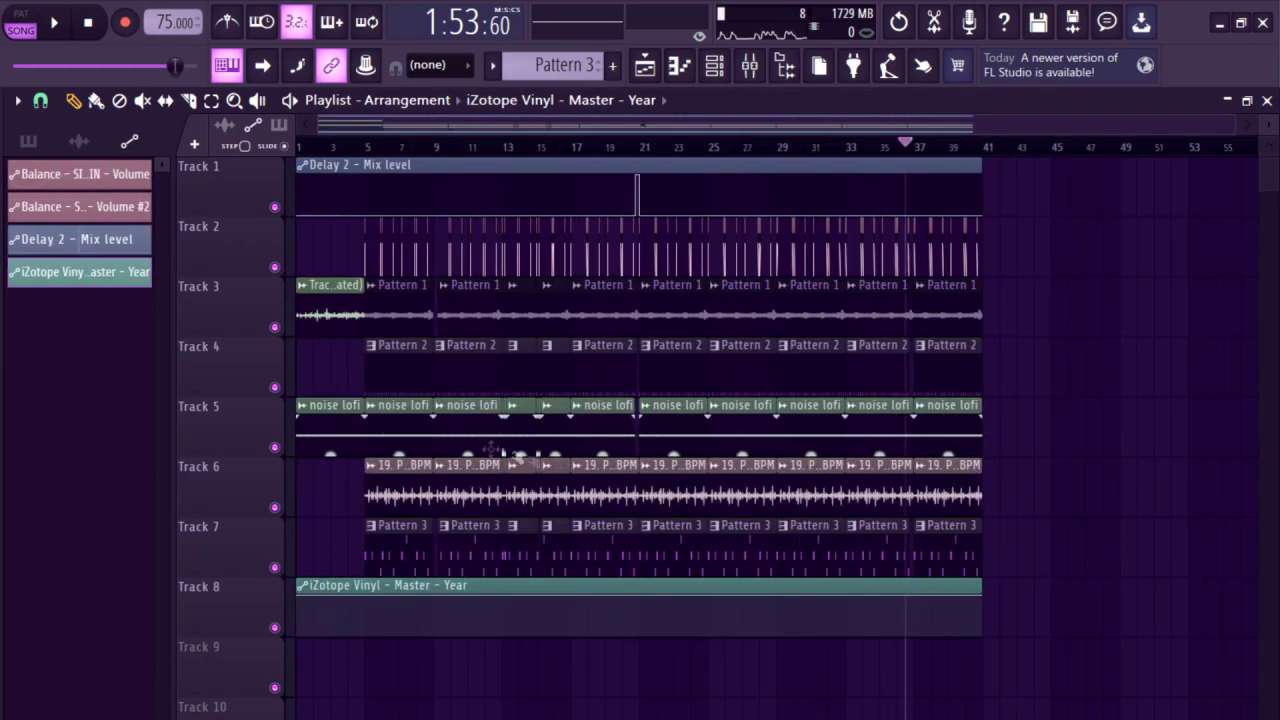
- Play from bar 21 and drop the iZotope Vinyl Year automation to its minimum during the last beat of bar 21
scroll(763, 546, "up", 5)
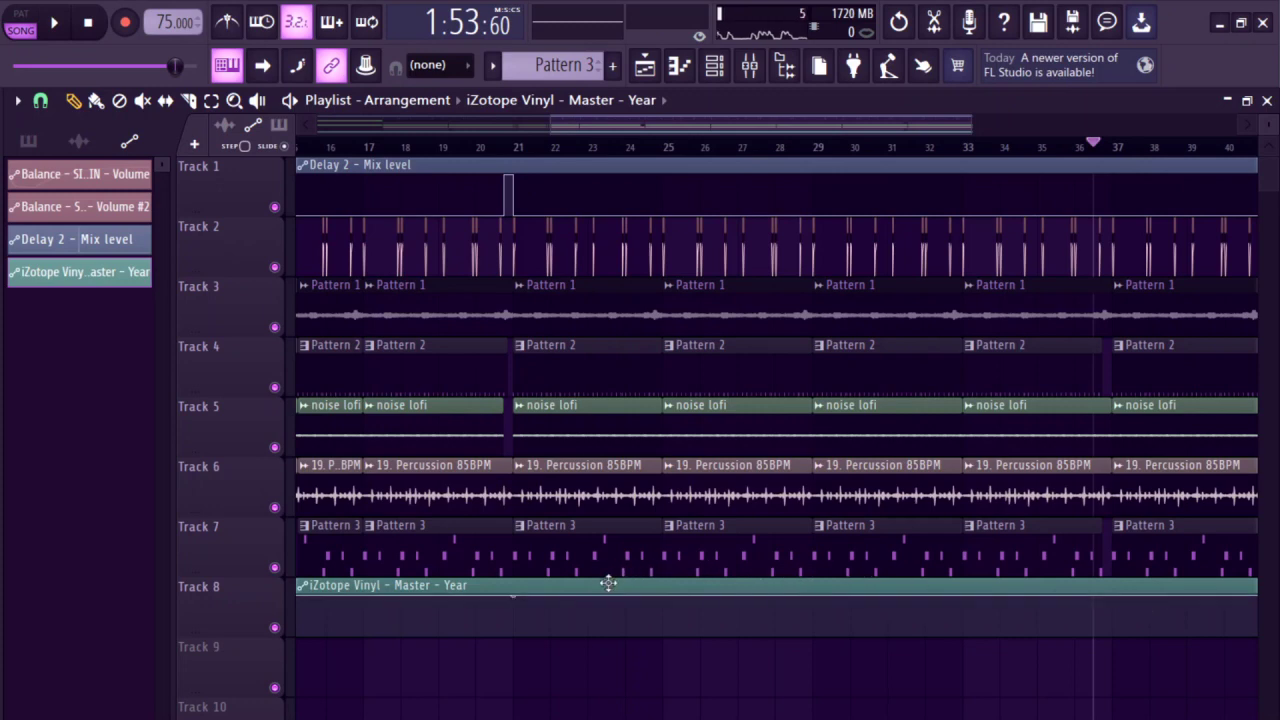
scroll(543, 400, "up", 3)
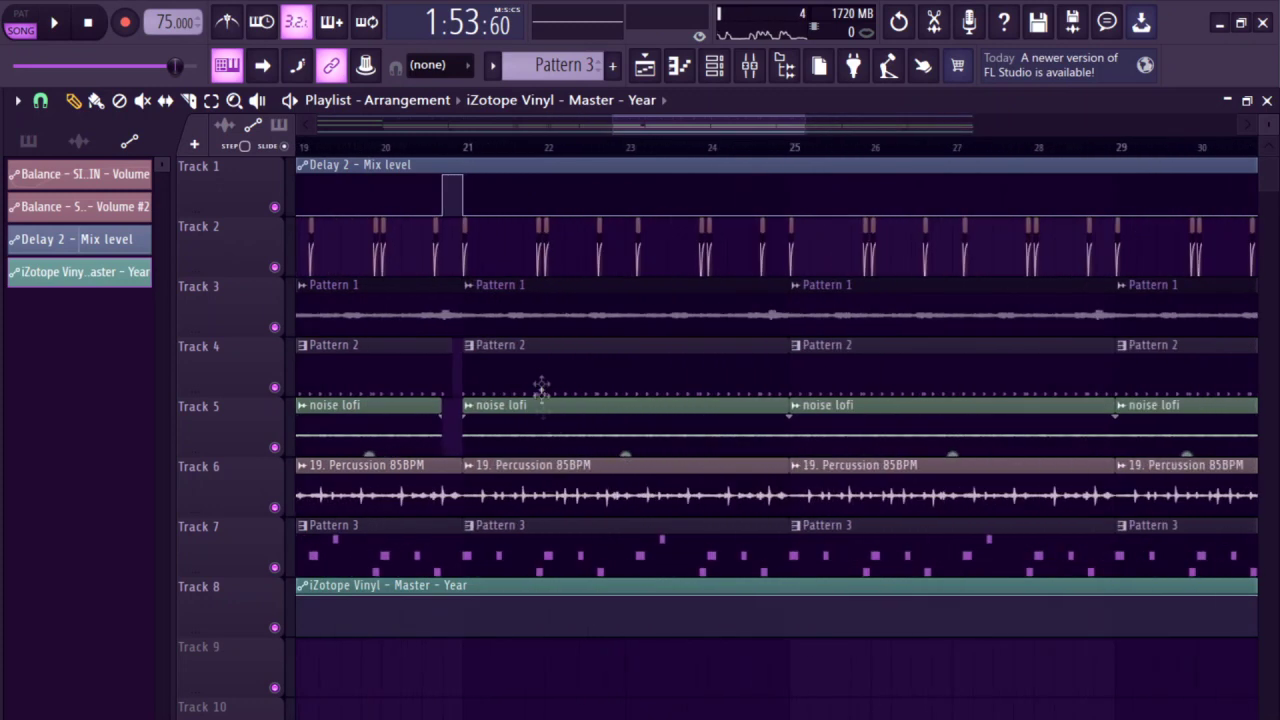
left_click(470, 150)
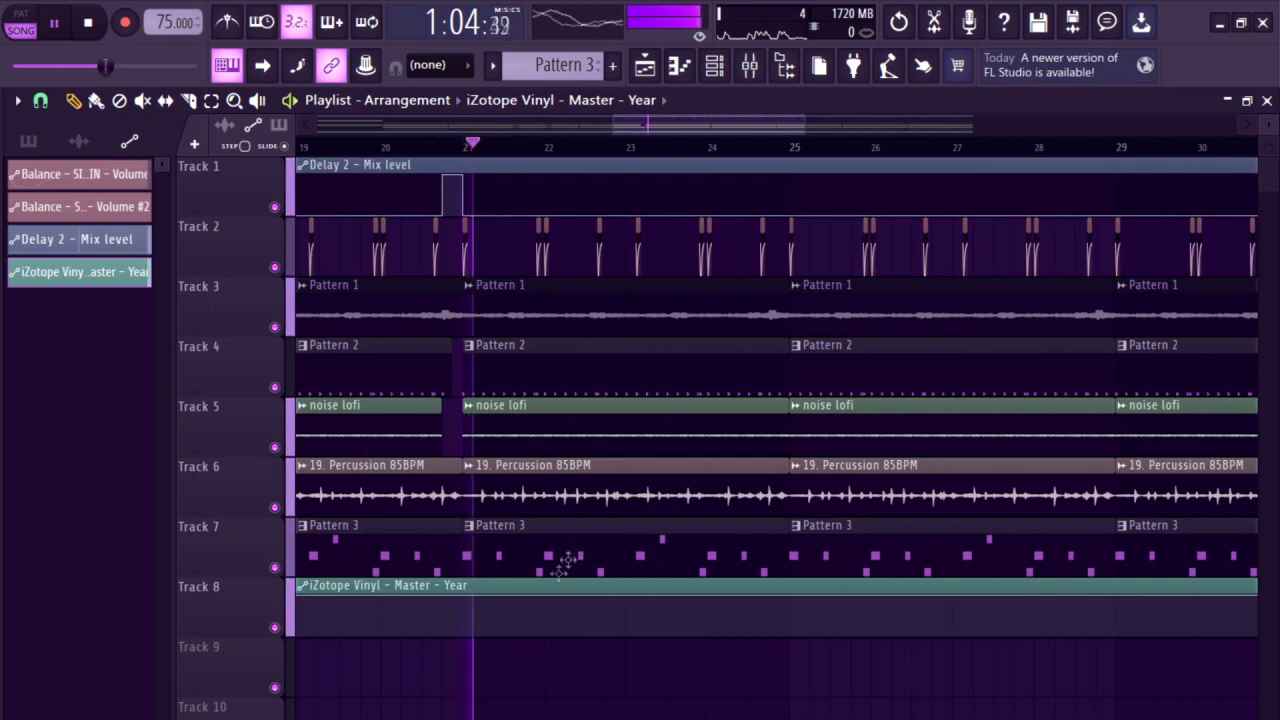
scroll(556, 570, "up", 5)
scroll(538, 516, "up", 2)
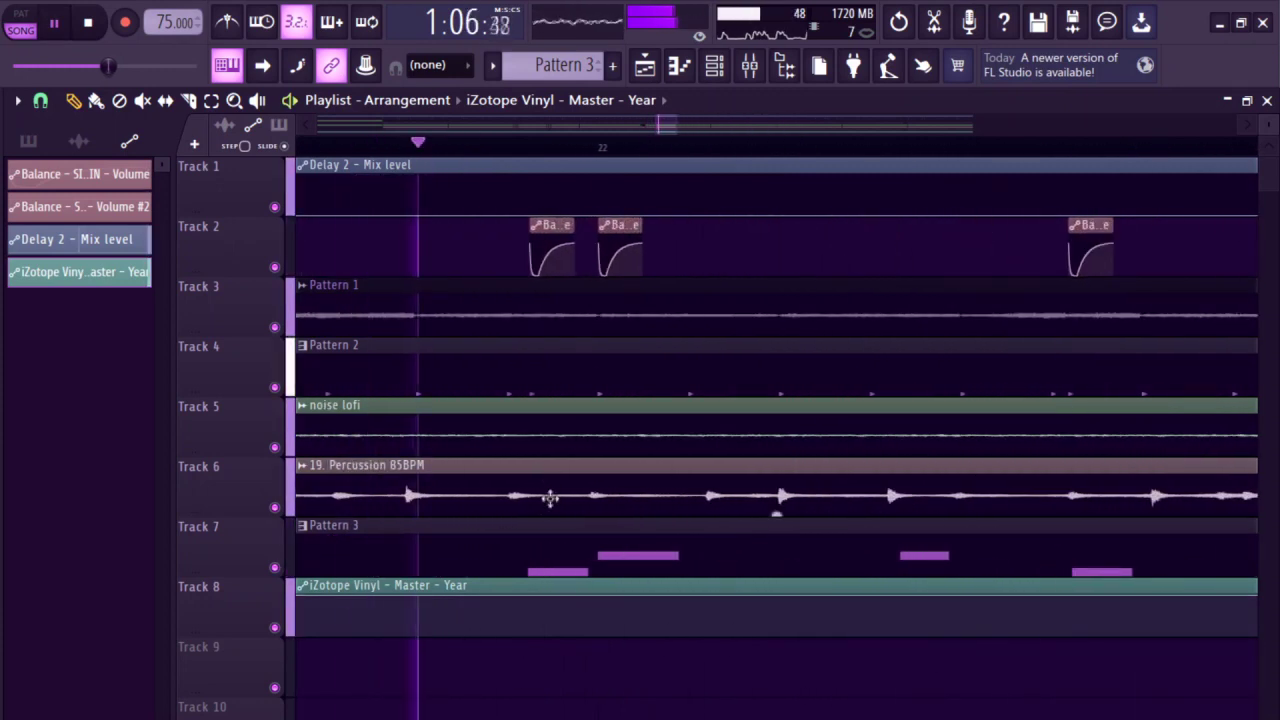
key("space")
scroll(520, 612, "up", 2)
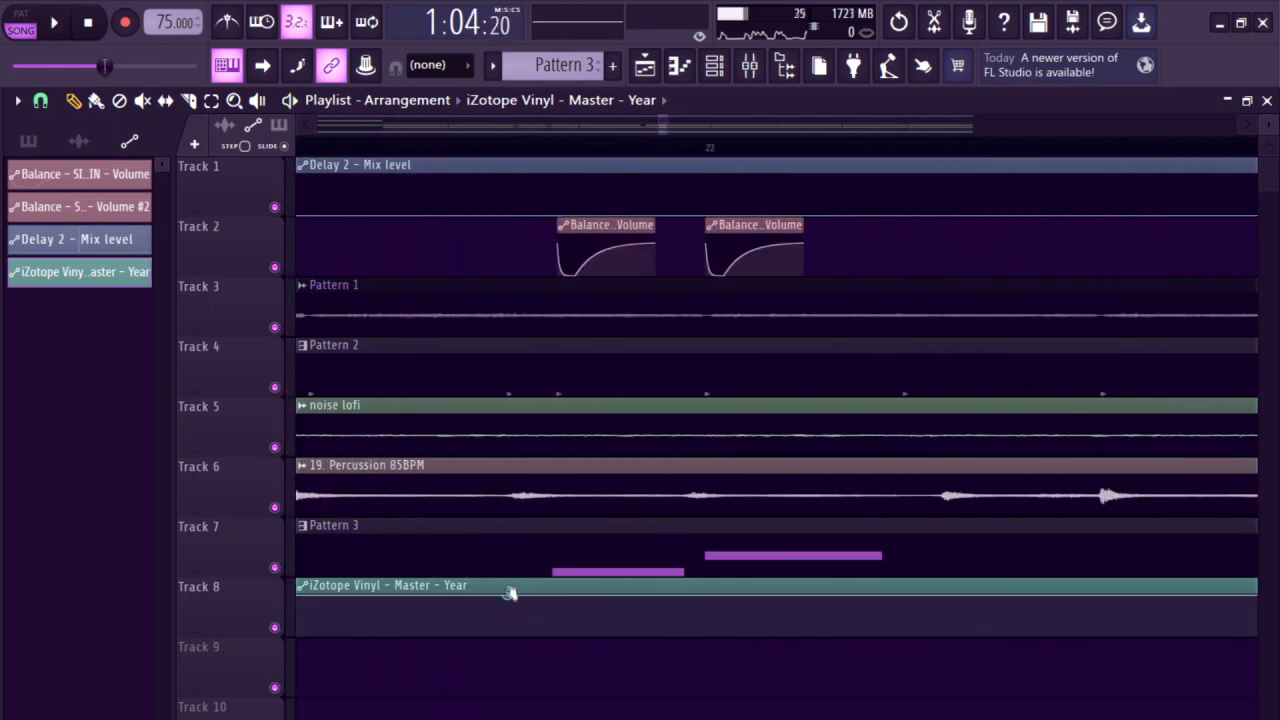
left_click_drag(509, 606, 510, 640)
- Raise the Year automation back to its maximum during the third beat of bar 22, and play the section
scroll(512, 628, "down", 2)
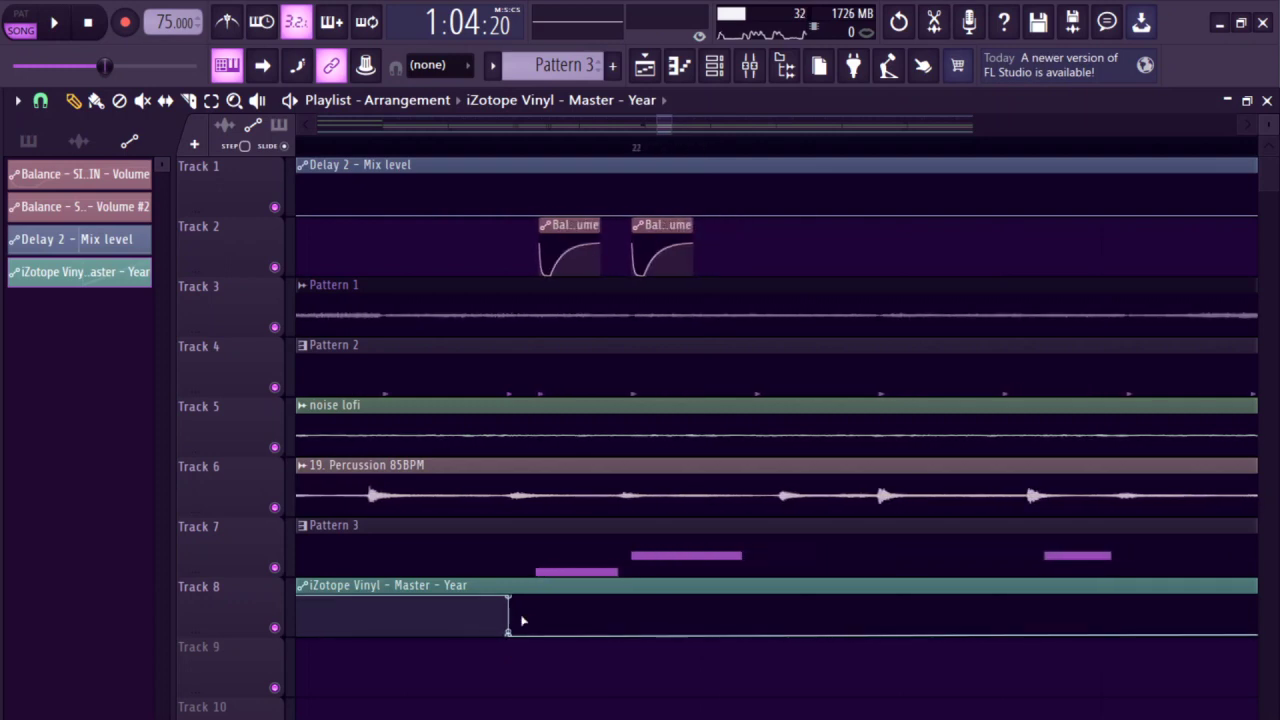
scroll(522, 628, "down", 2)
left_click(447, 148)
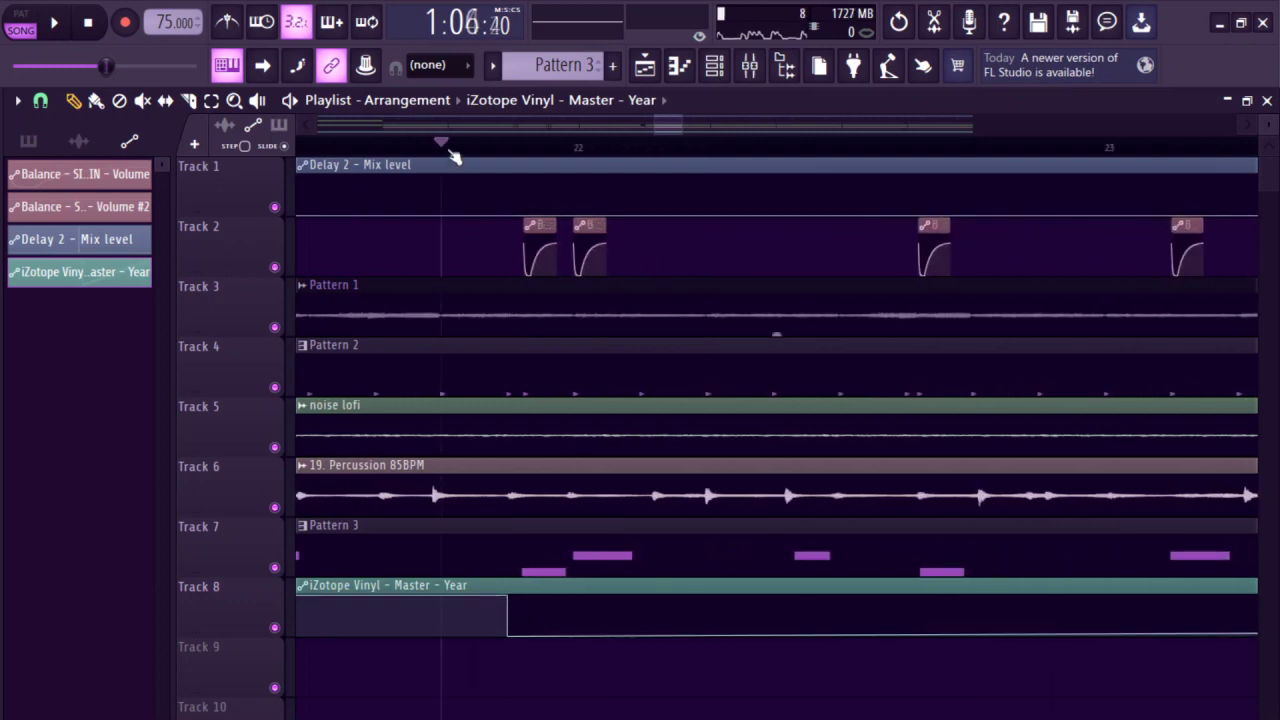
key("space")
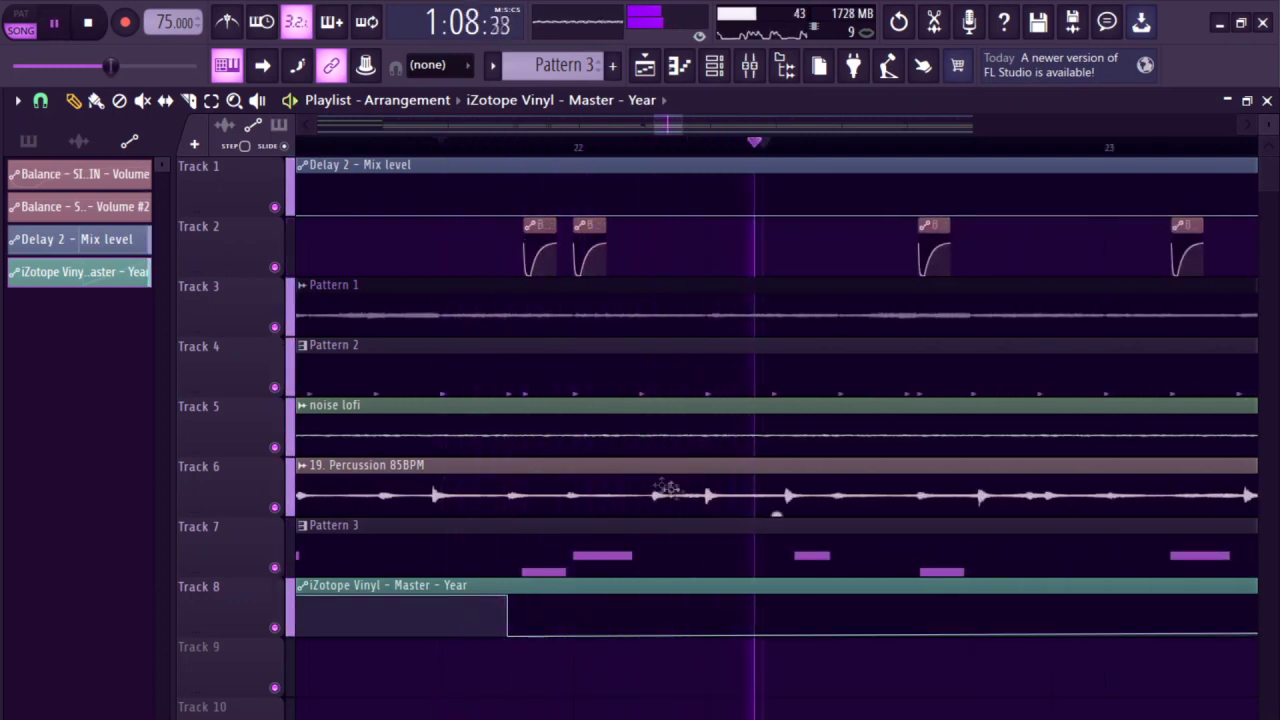
key("space")
scroll(920, 625, "up", 3)
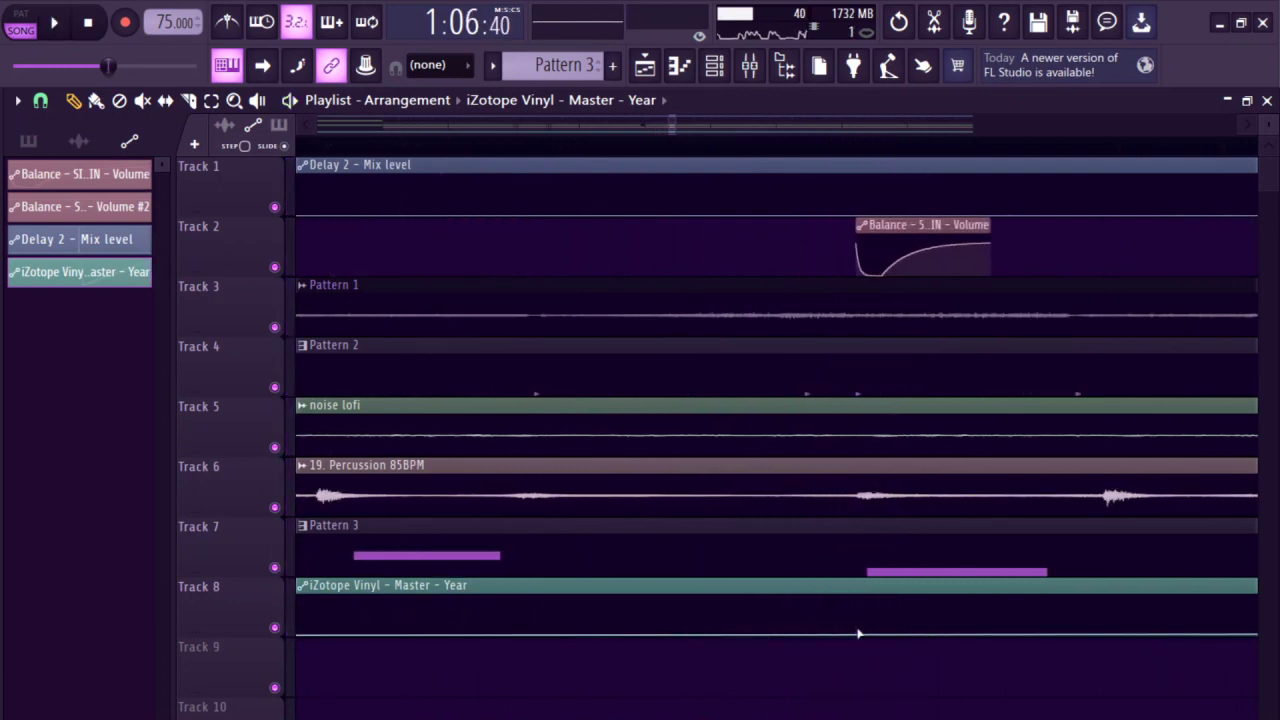
left_click_drag(856, 626, 846, 600)
key("space")
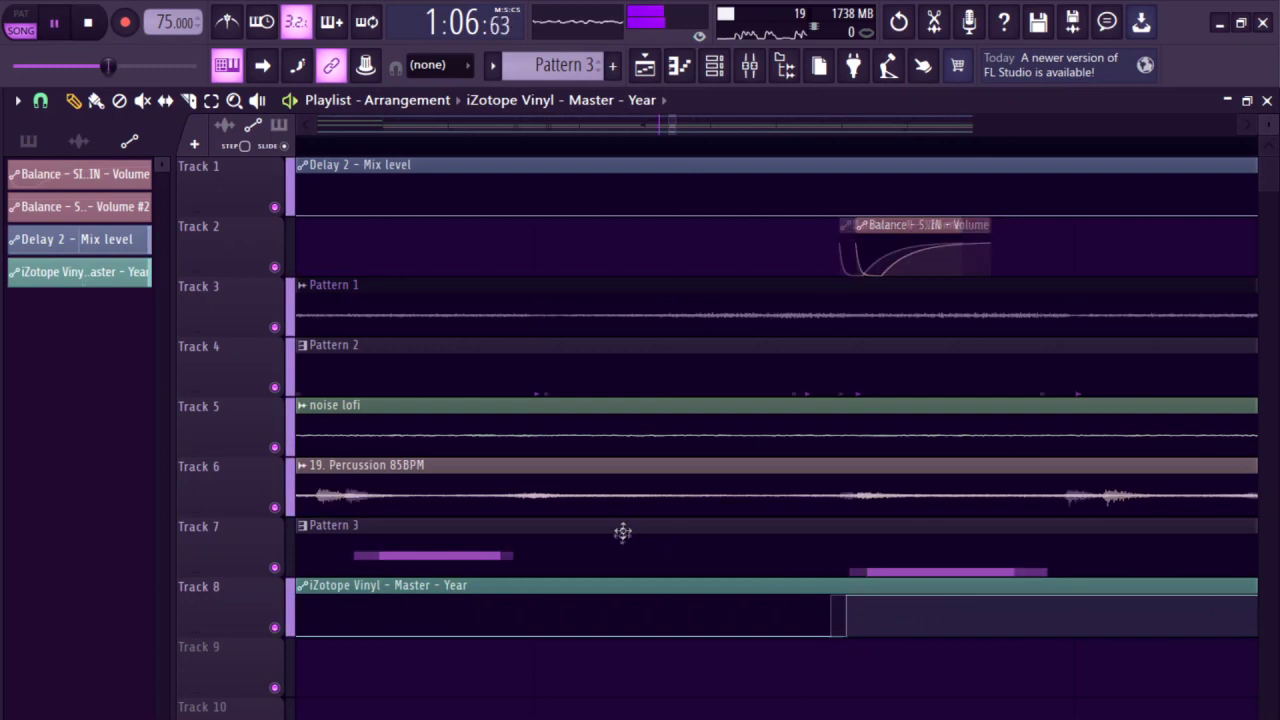
scroll(622, 531, "down", 3)
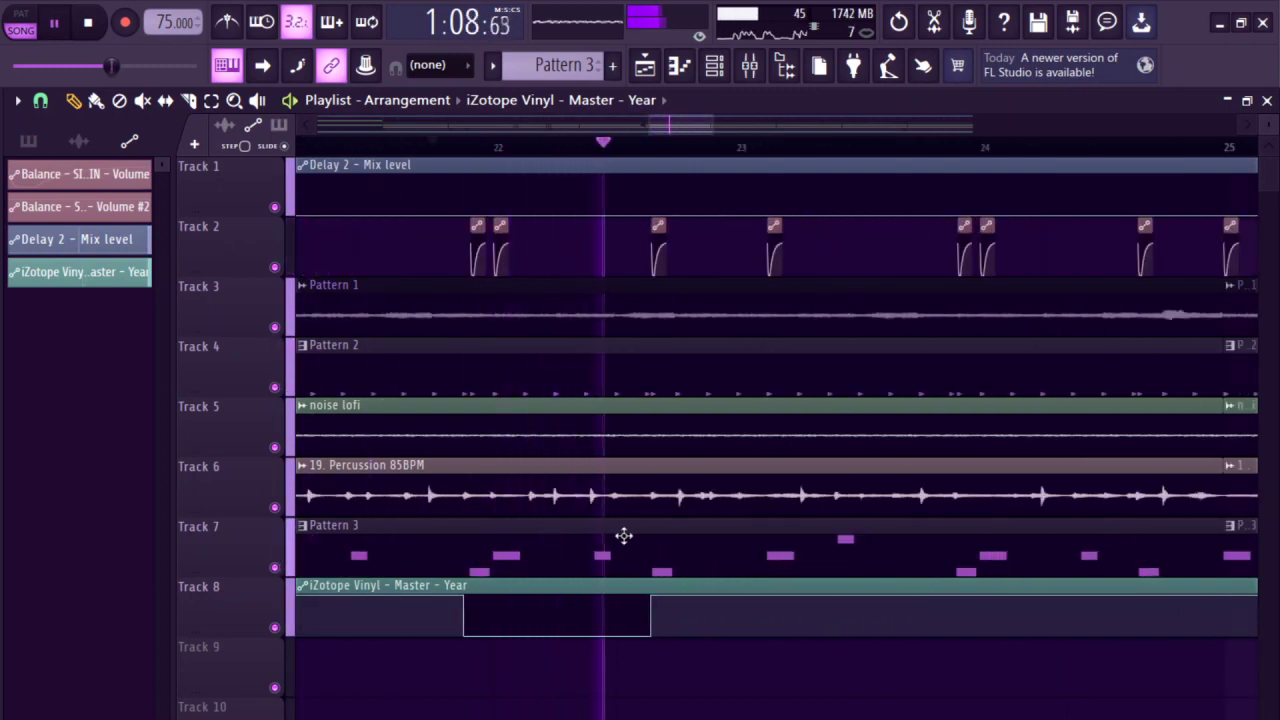
scroll(625, 535, "down", 5)
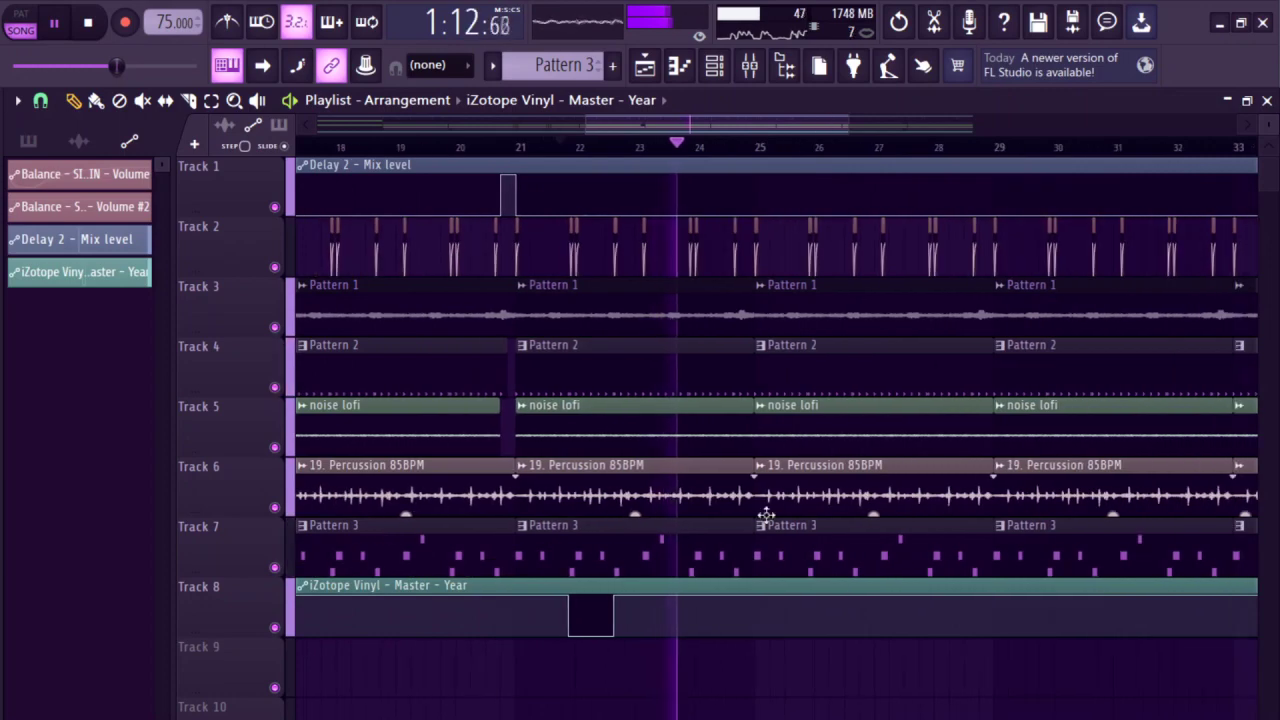
scroll(766, 514, "up", 4)
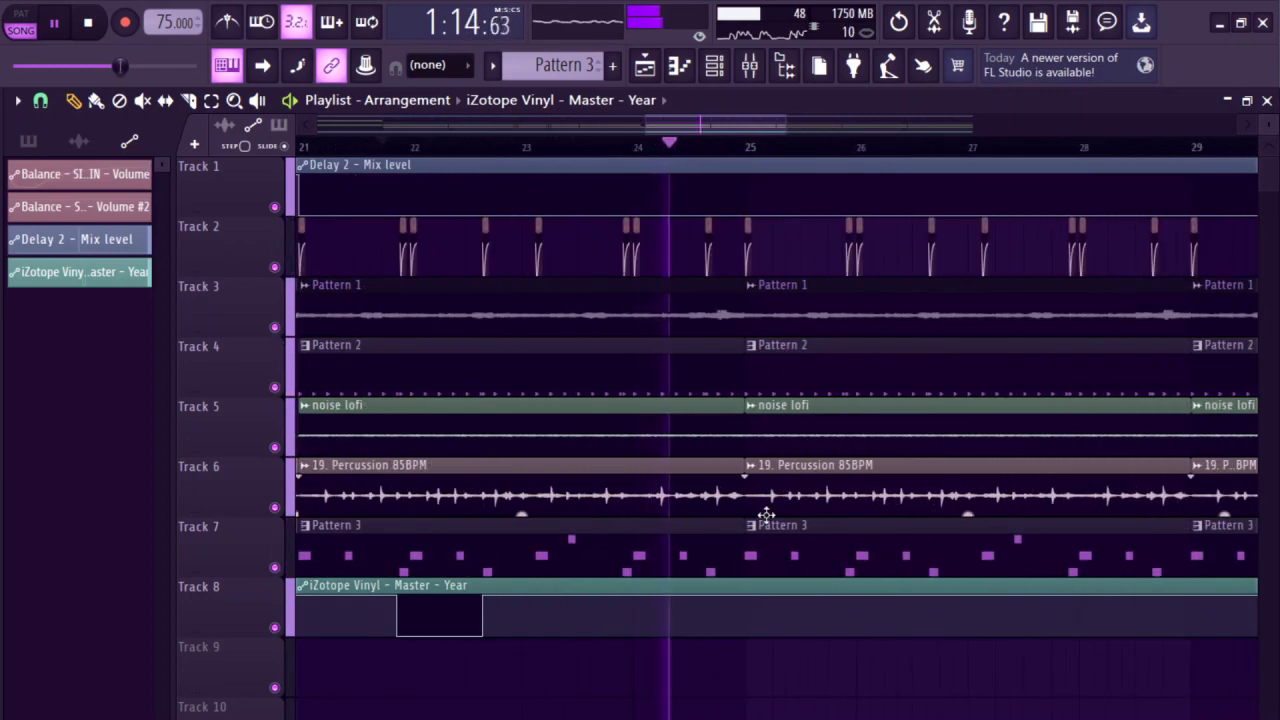
key("space")
- Trim the Pattern 2 clip at bar 25 to start on beat two, delete the Balance volume clip at bar 25, and play
scroll(706, 349, "down", 3)
left_click(731, 150)
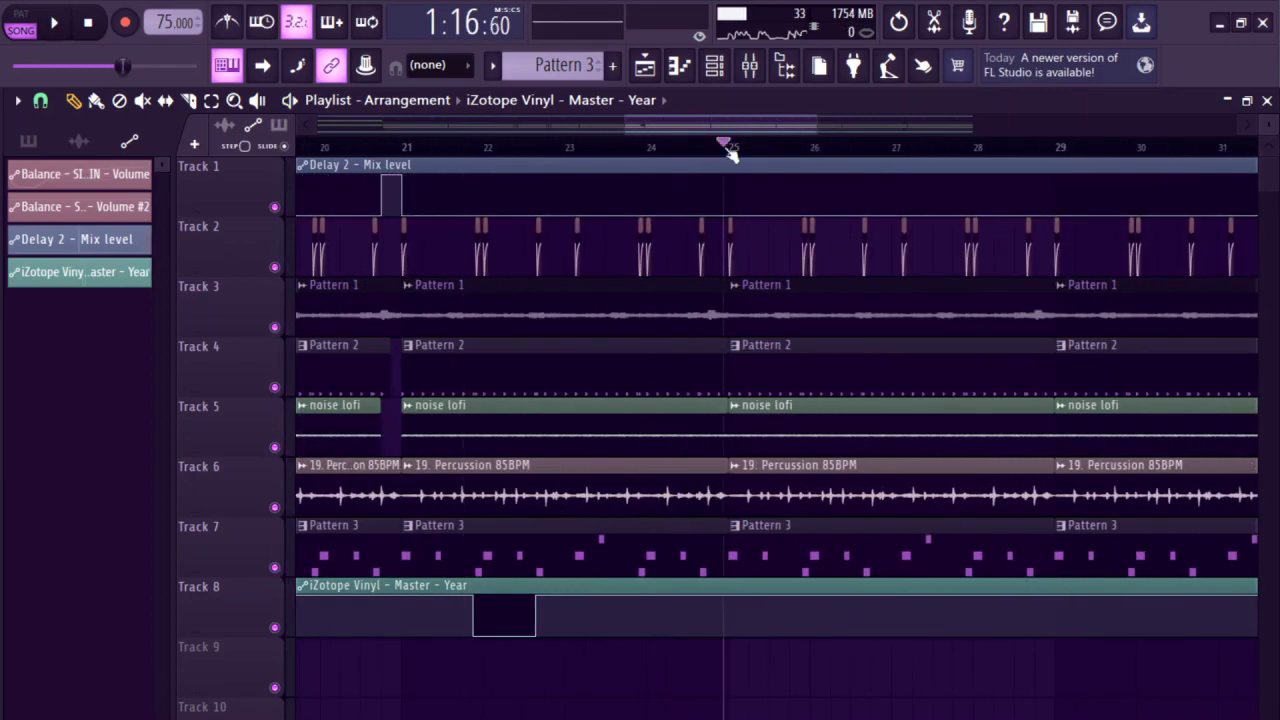
scroll(614, 391, "down", 4)
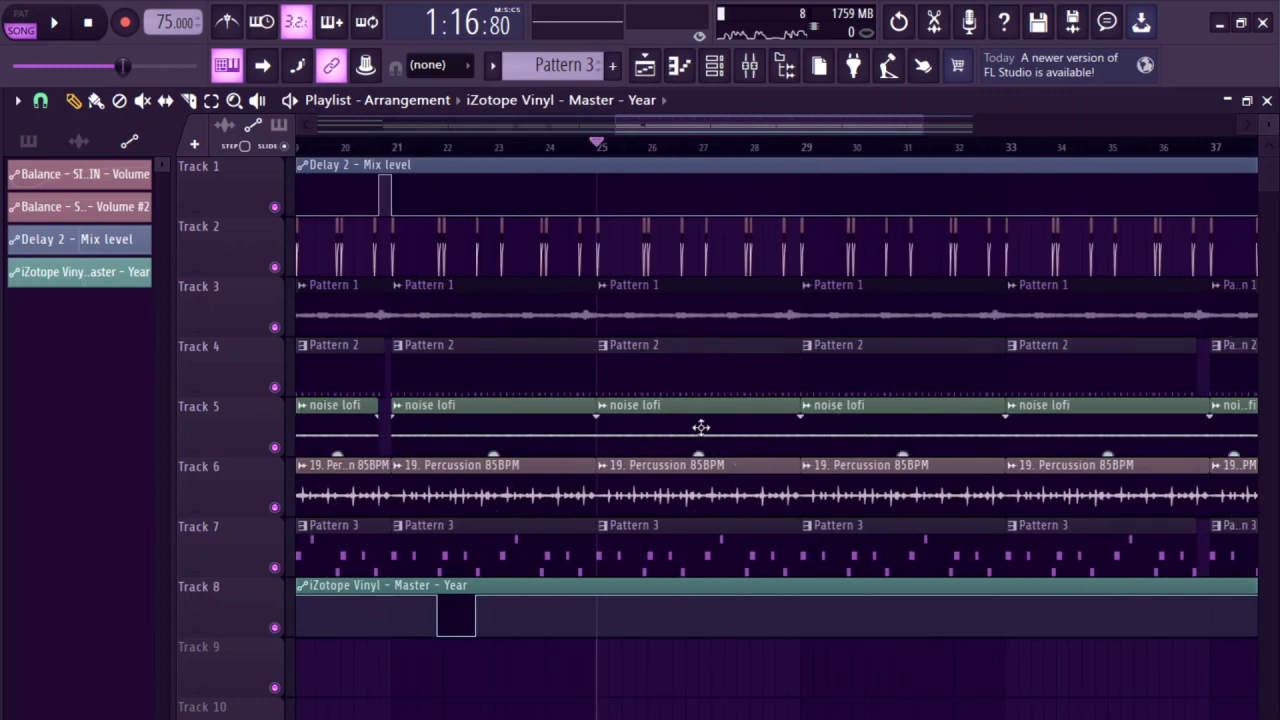
scroll(680, 420, "down", 3)
scroll(723, 391, "up", 4)
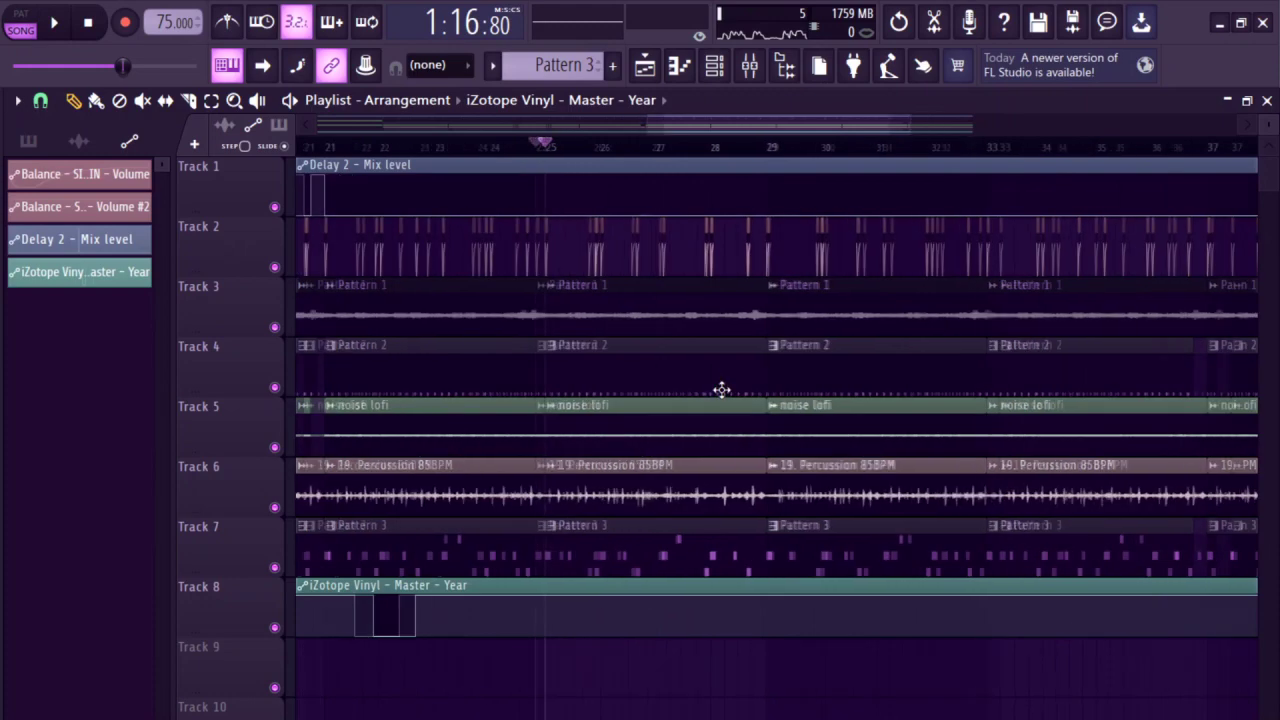
scroll(545, 320, "up", 5)
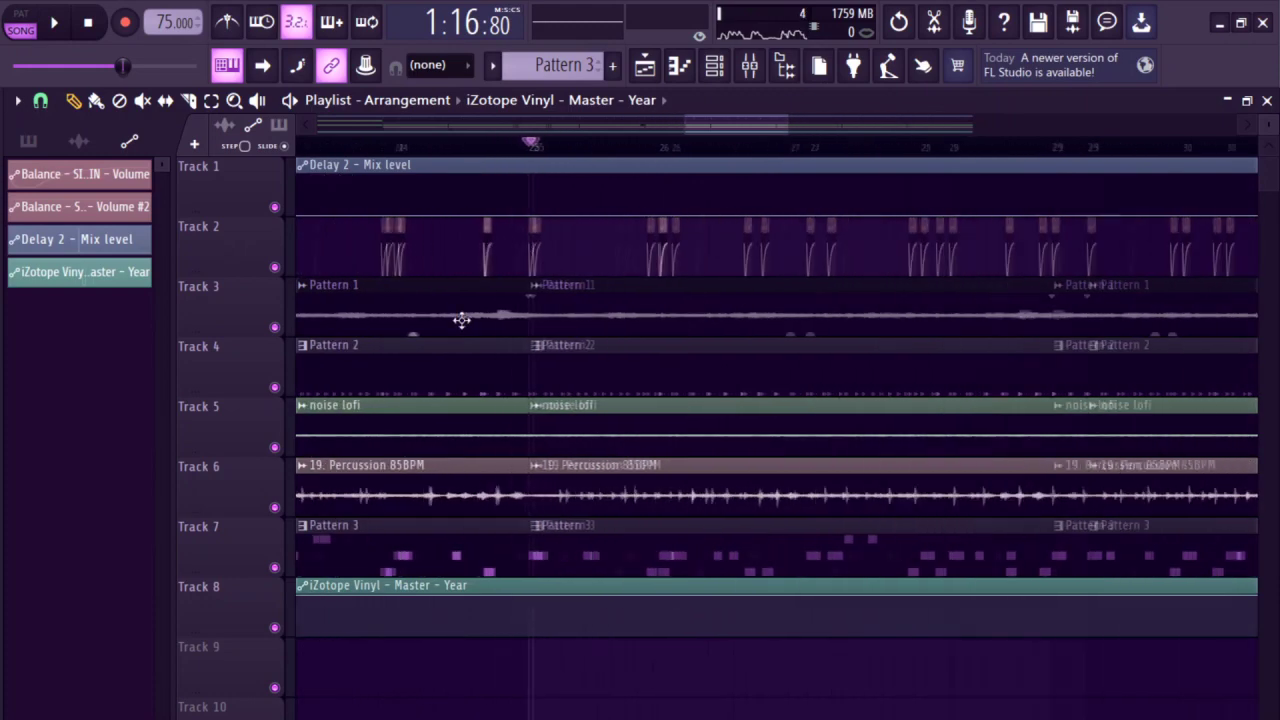
left_click_drag(547, 376, 680, 389)
right_click(588, 243)
key("space")
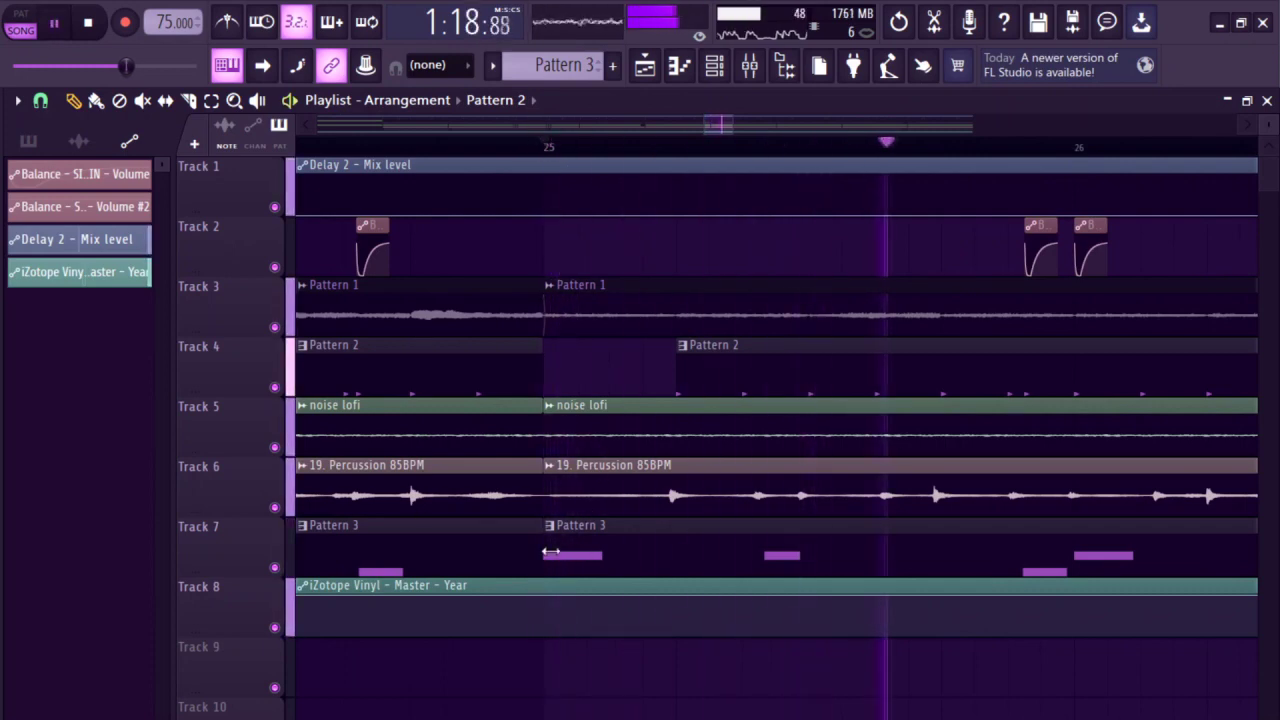
scroll(404, 462, "down", 4)
key("space")
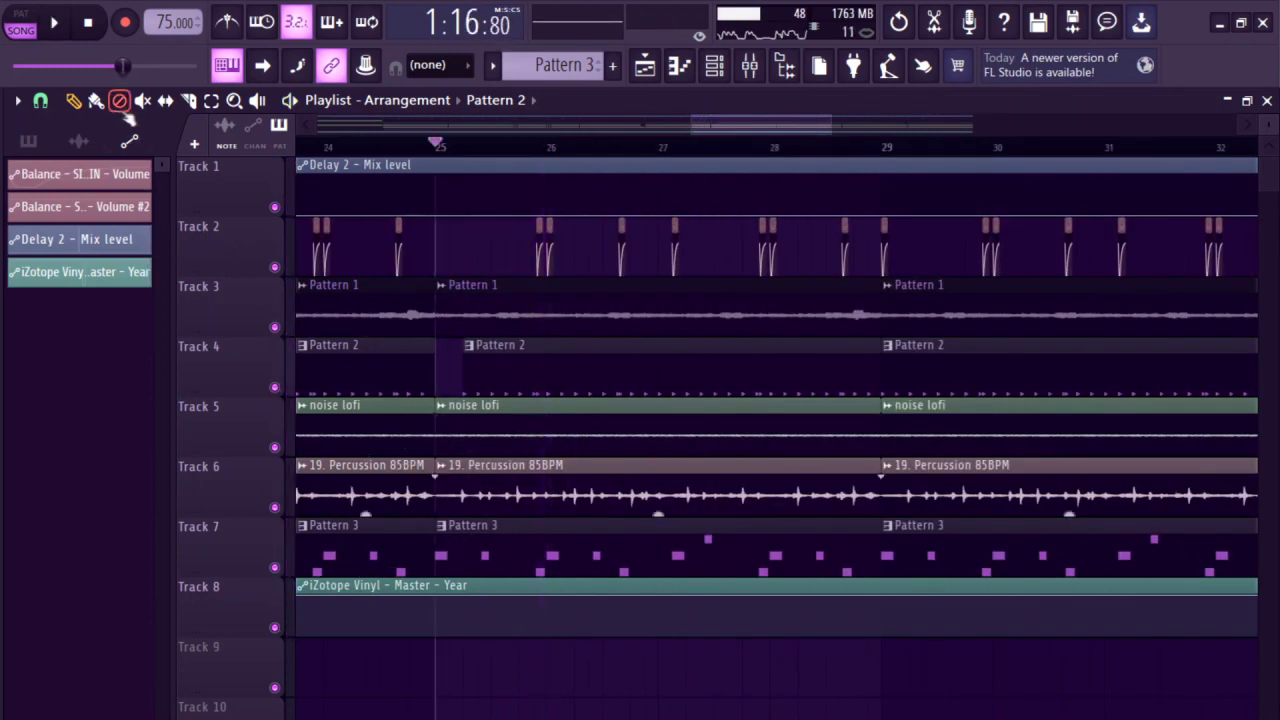
- Cut the first beat of bar 27 out of the Pattern 3 clip on Track 7, and play the section
scroll(591, 502, "up", 5)
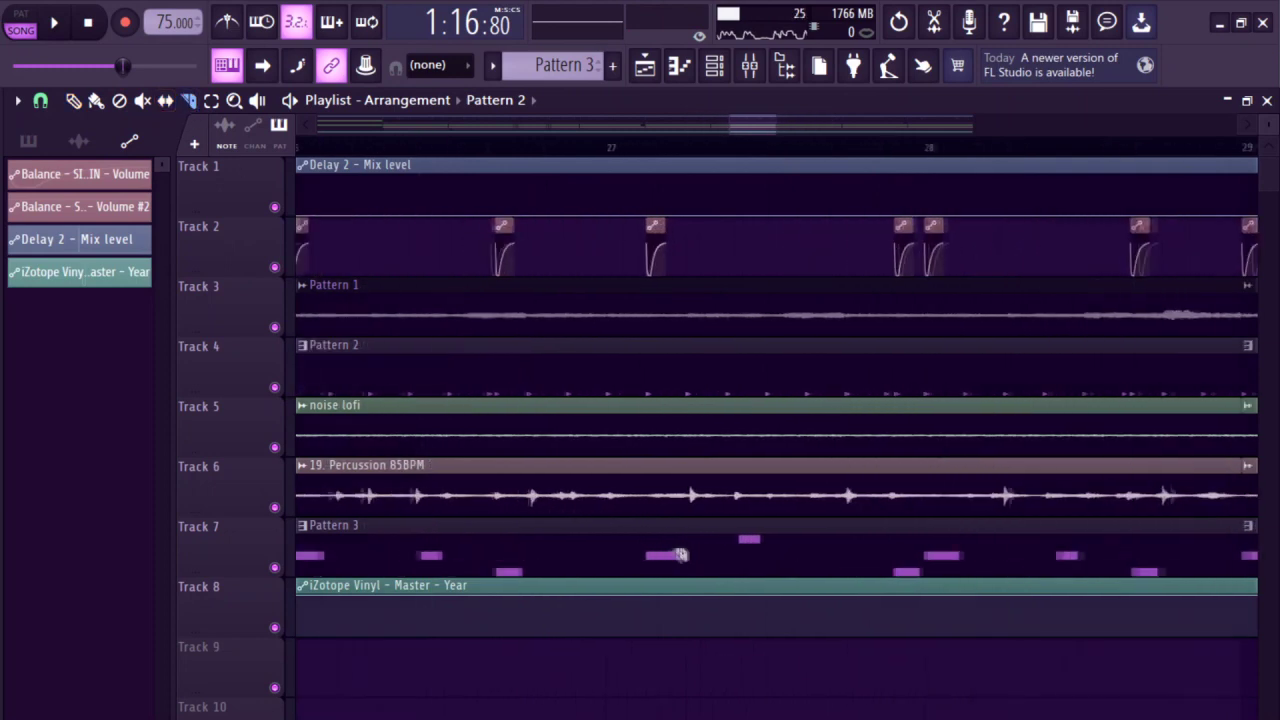
left_click(586, 562)
left_click(727, 572)
left_click(73, 100)
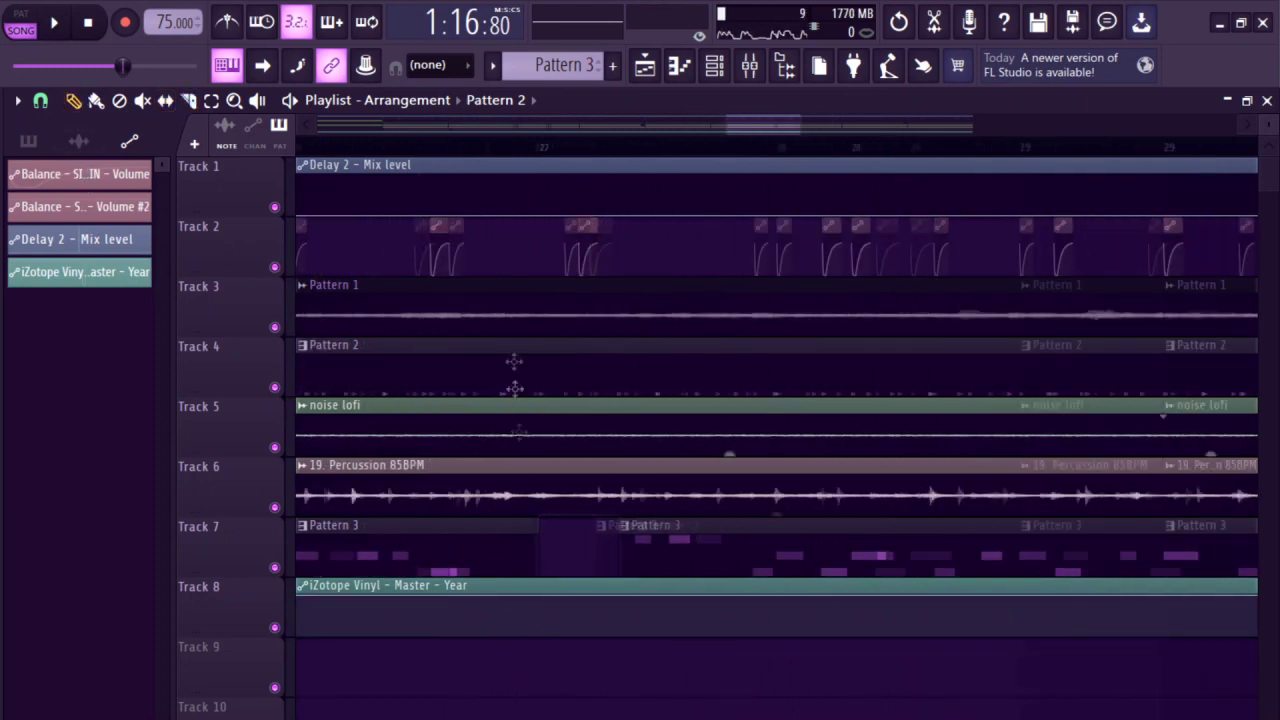
left_click(494, 150)
key("space")
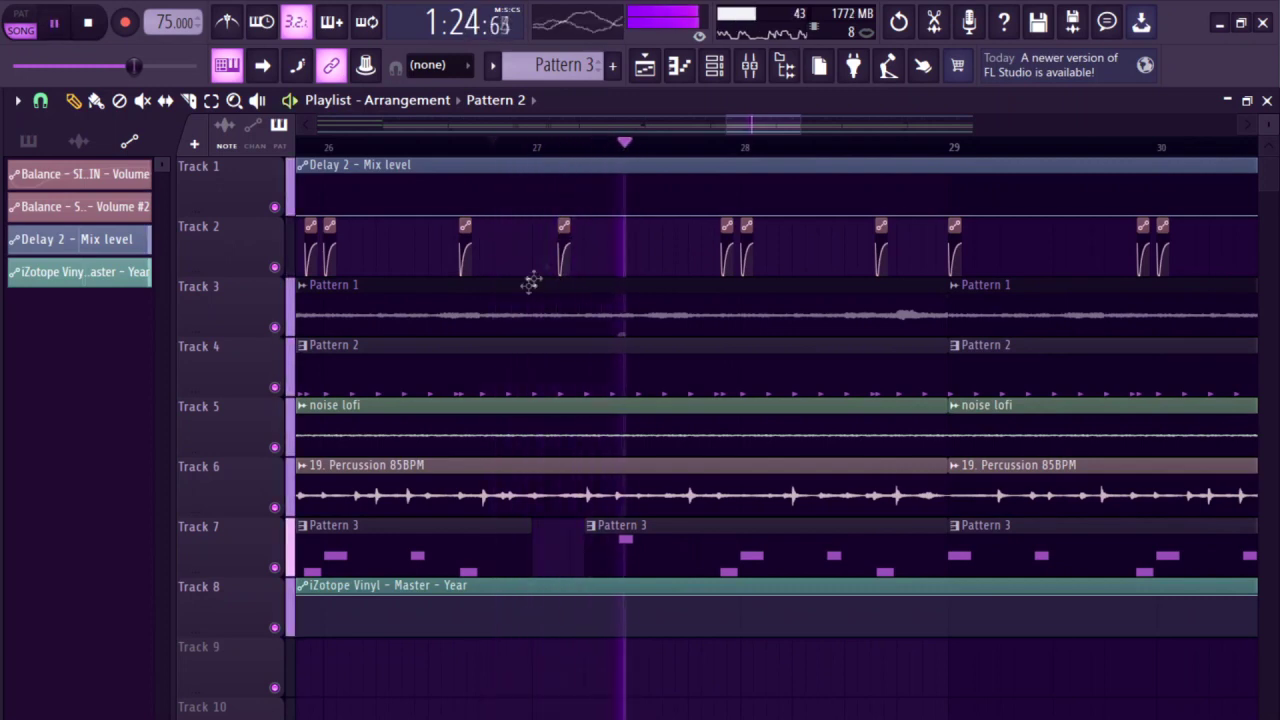
scroll(531, 289, "down", 3)
key("space")
- Slice off the last half beat of the Pattern 2 clip before bar 33 on Track 4 and delete it
scroll(663, 371, "down", 2)
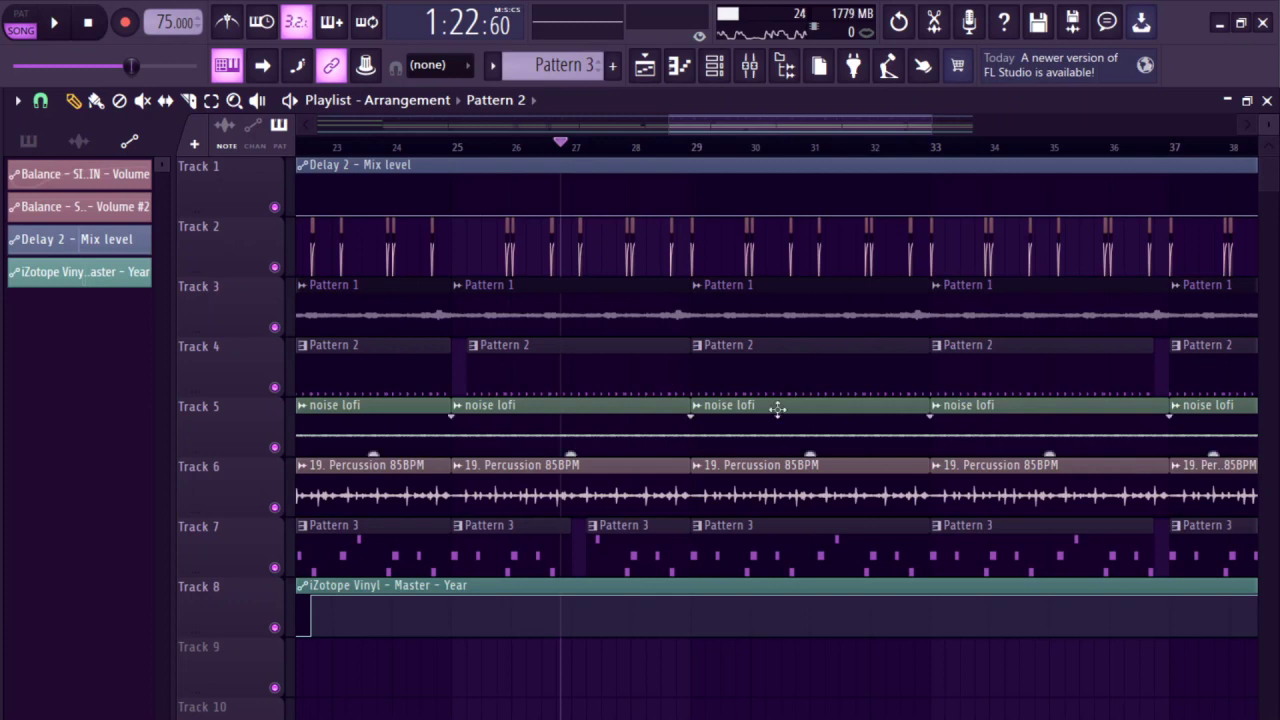
scroll(790, 412, "up", 4)
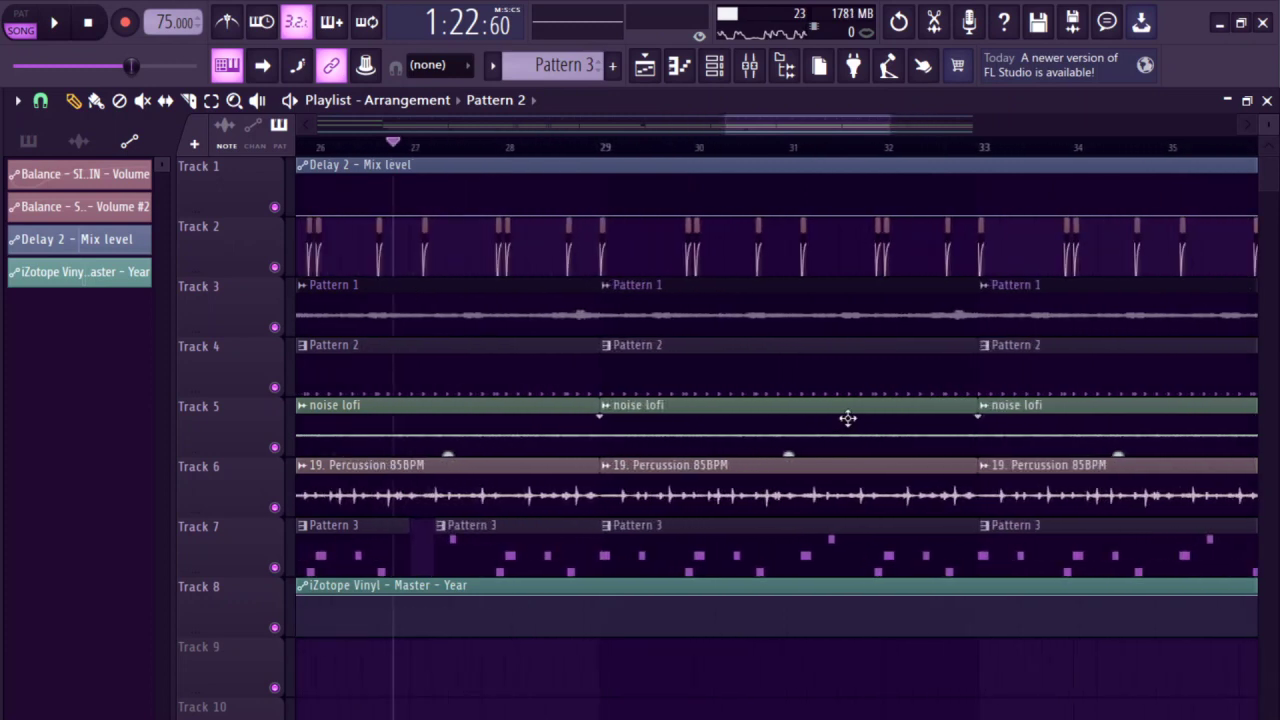
left_click(511, 148)
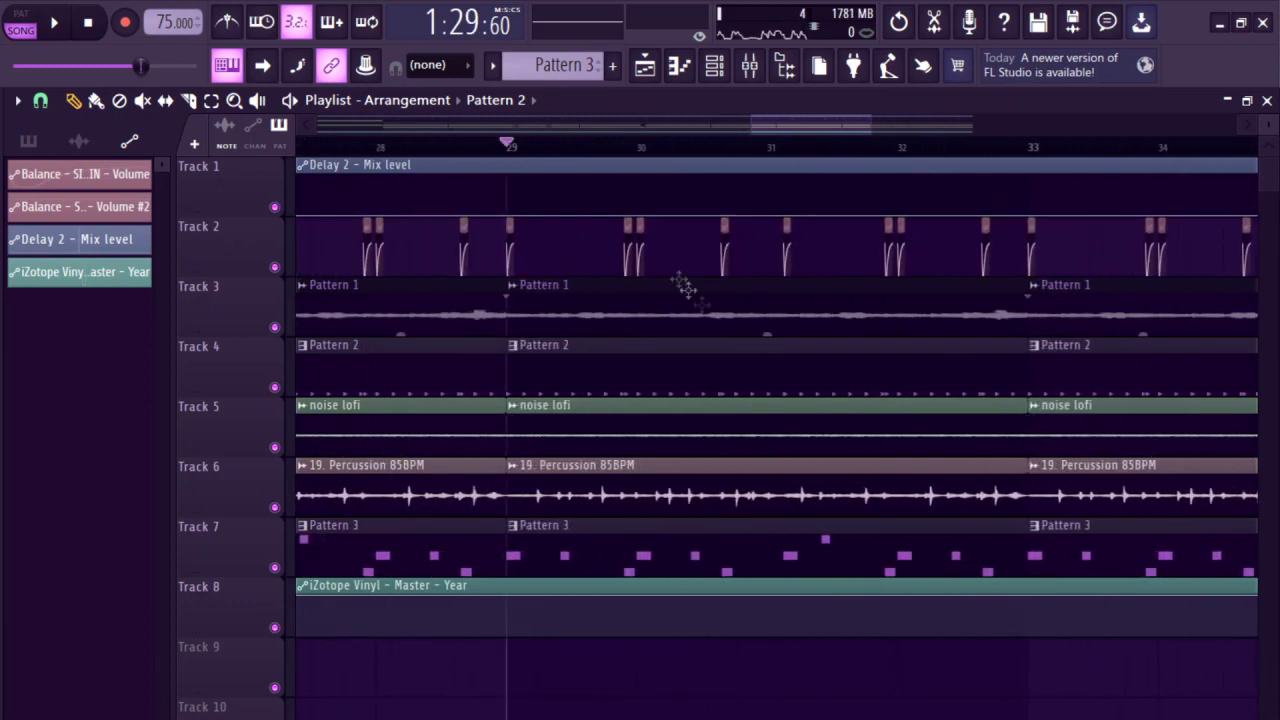
scroll(840, 430, "down", 5)
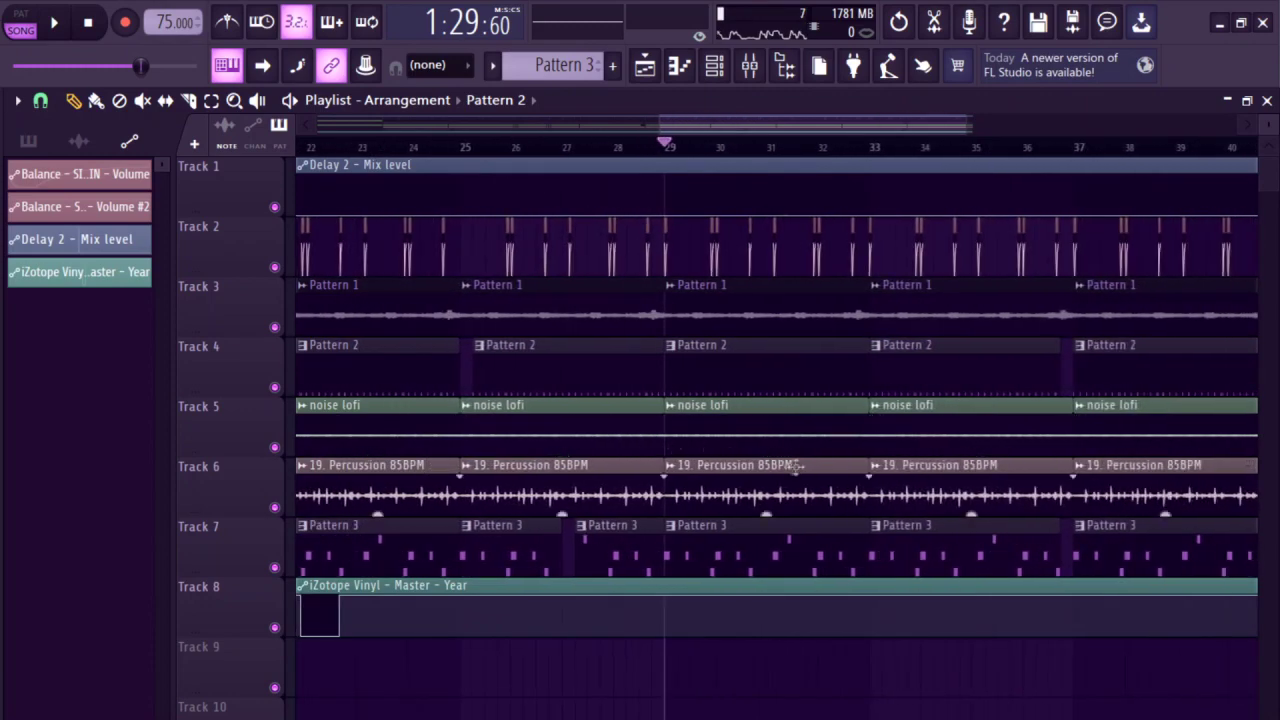
scroll(811, 463, "up", 4)
scroll(660, 410, "up", 3)
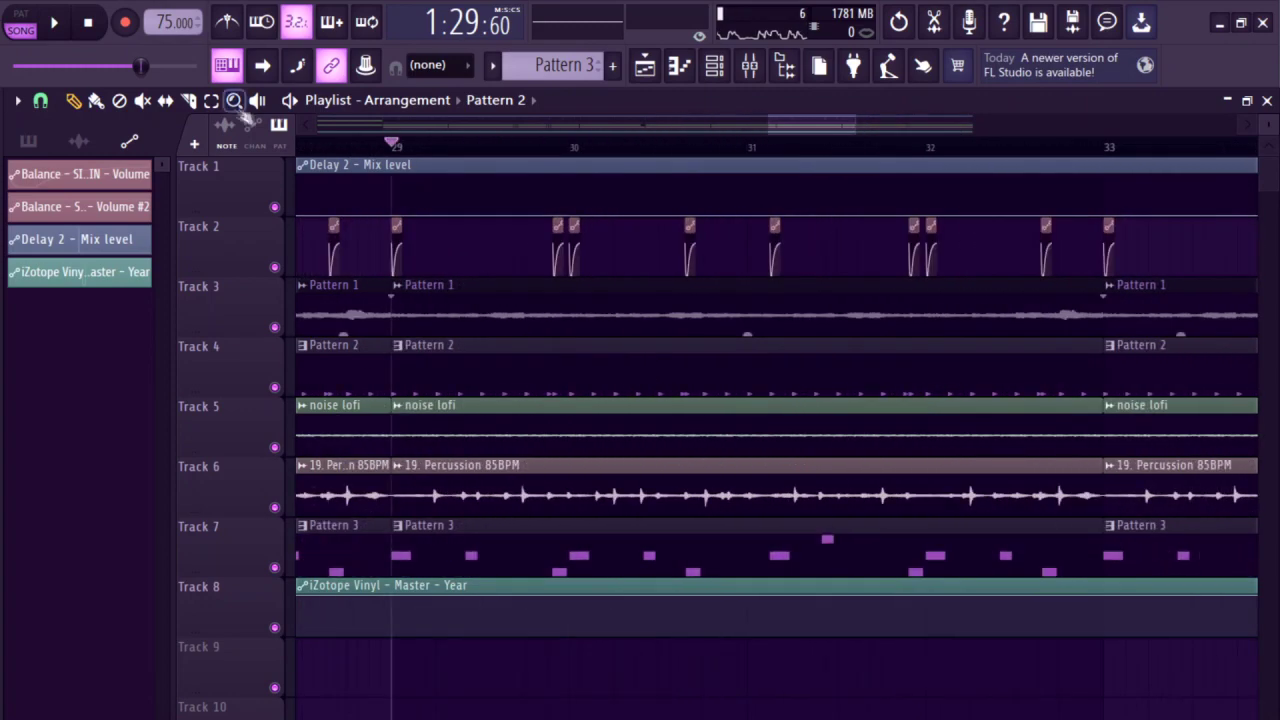
left_click(190, 102)
scroll(1133, 432, "up", 8)
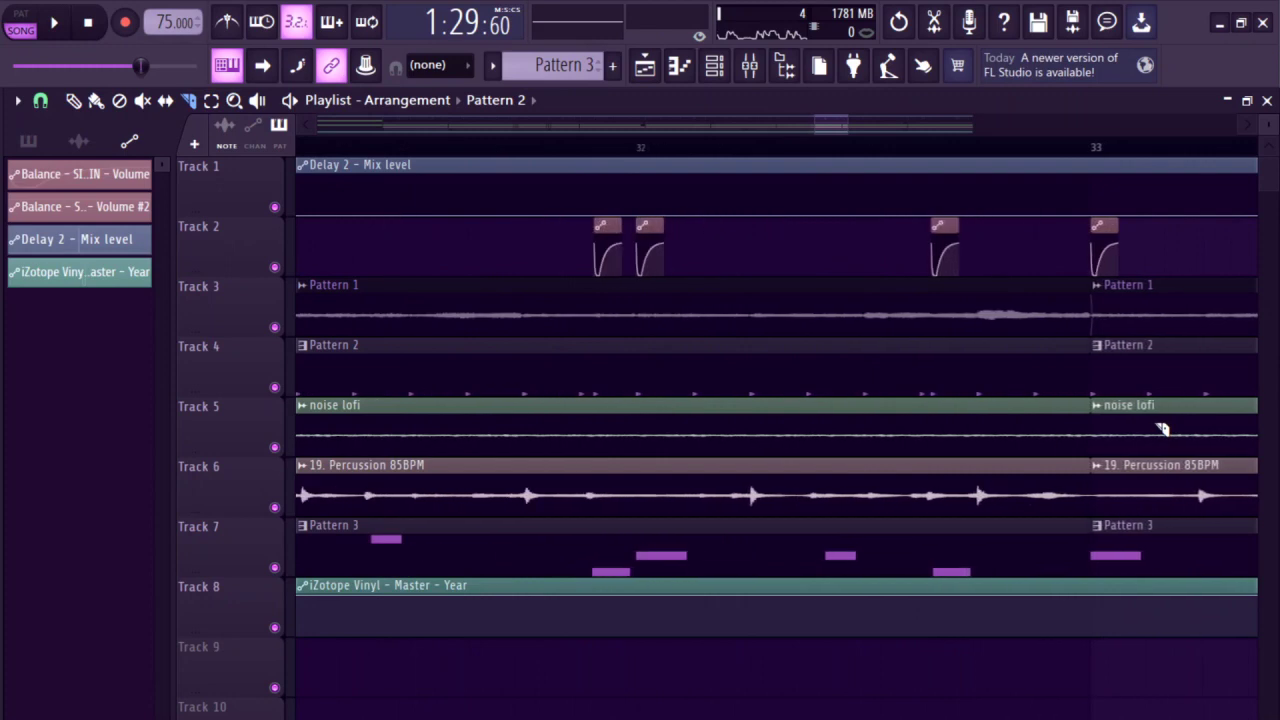
left_click(814, 146)
key("space")
key("space")
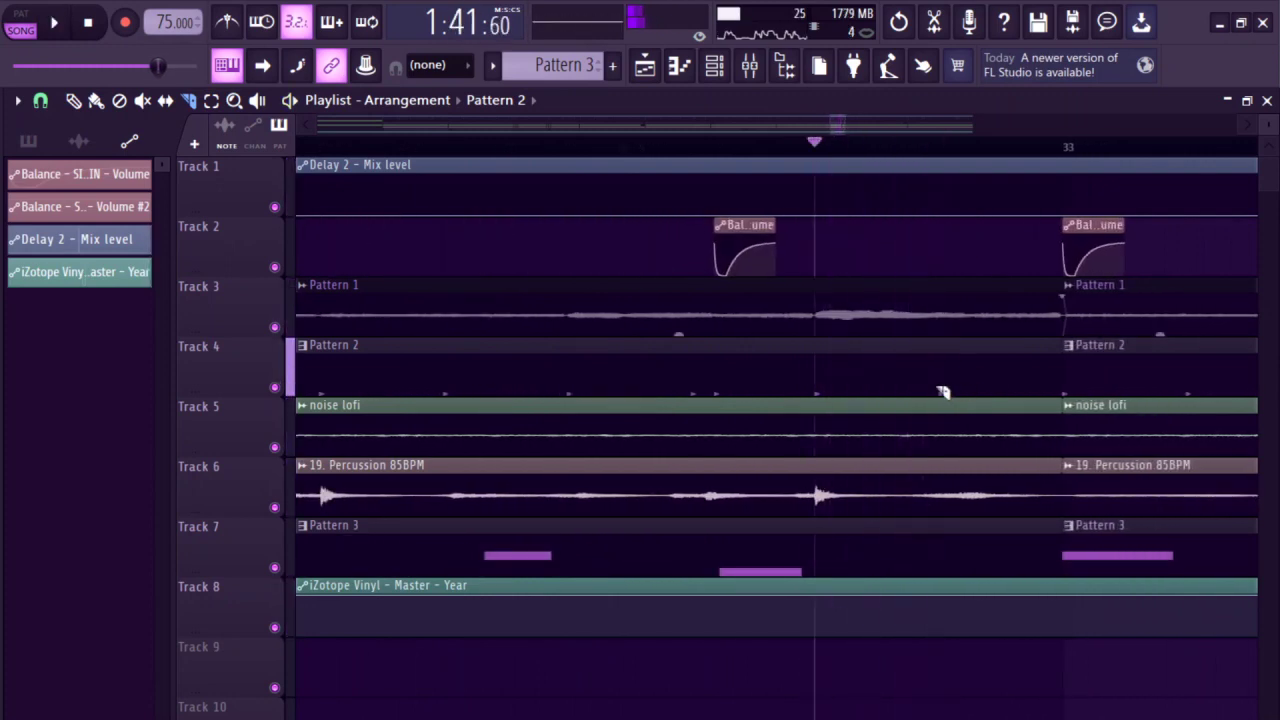
left_click(942, 388)
left_click(94, 101)
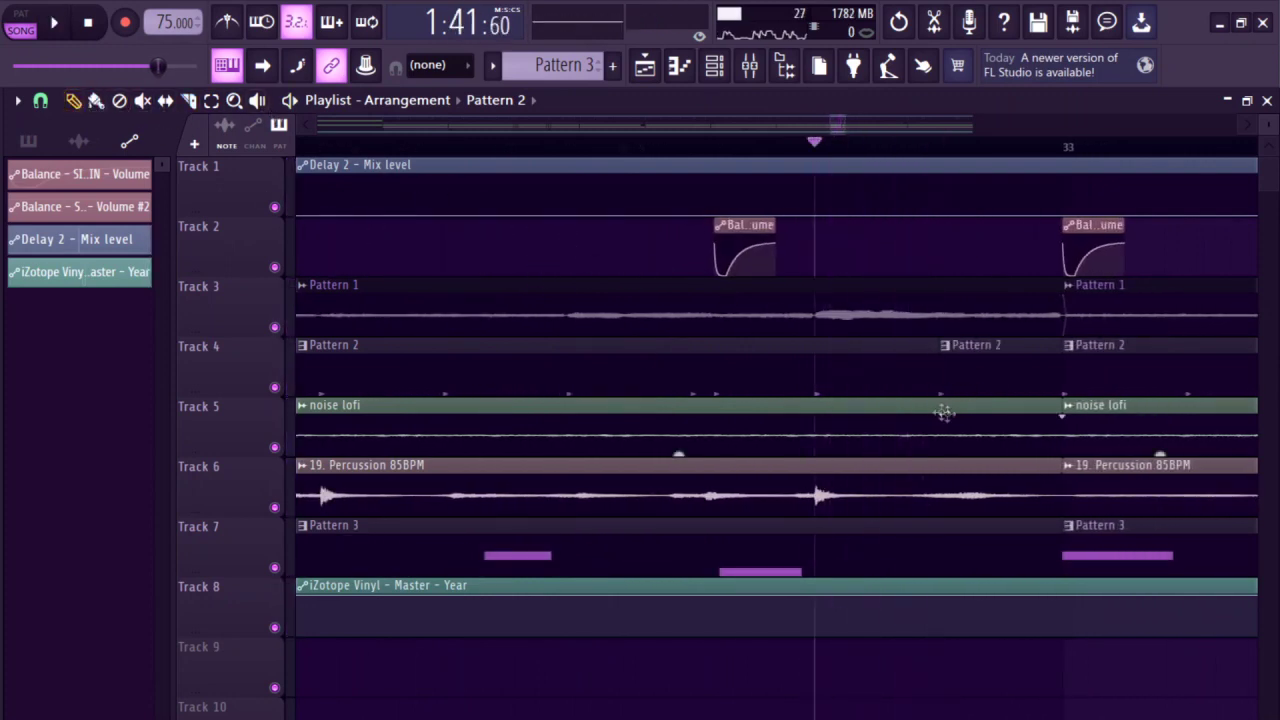
right_click(971, 377)
- Slice the Pattern 2 clip at beat four of bar 32 and shorten the resulting piece to about a quarter beat
left_click(187, 102)
scroll(960, 375, "up", 2)
left_click(816, 380)
left_click(92, 104)
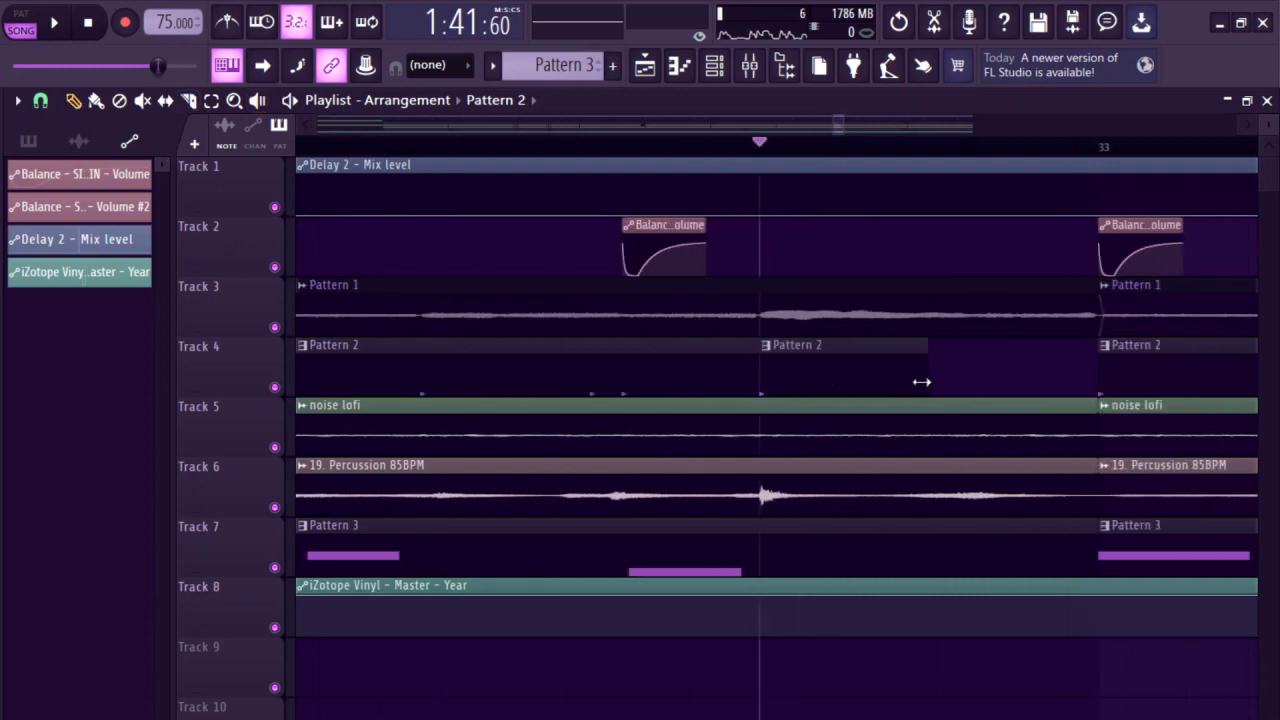
left_click_drag(921, 381, 843, 380)
- Place a short Pattern 2 clip in the Track 4 gap just before bar 33, and play the transition
left_click(971, 381)
left_click_drag(985, 380, 1061, 381)
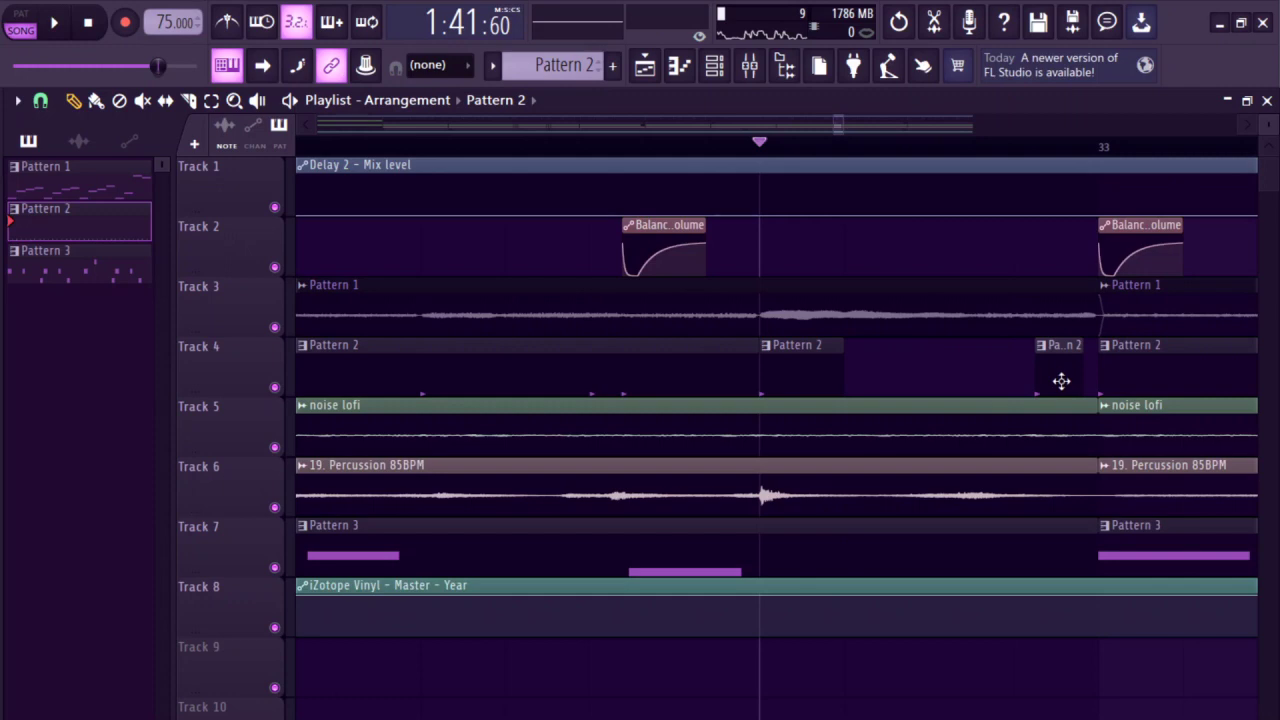
key("space")
scroll(760, 348, "down", 1)
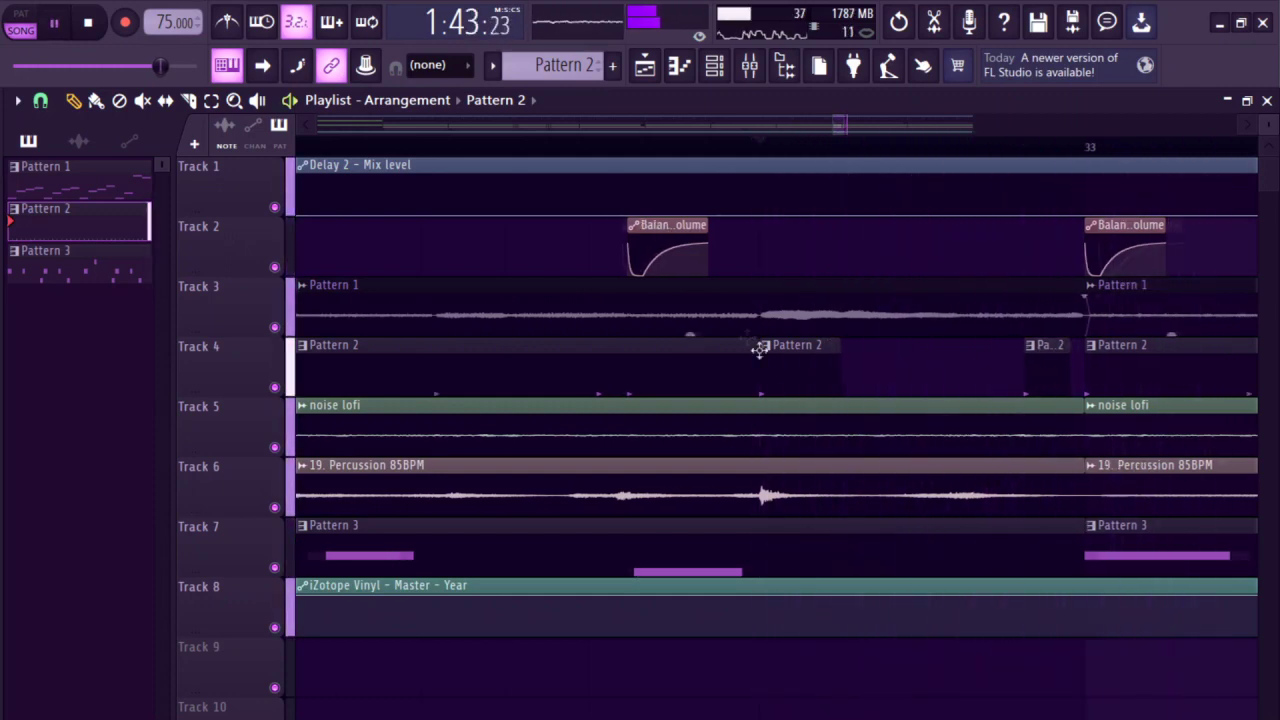
key("space")
scroll(851, 414, "down", 1)
scroll(749, 383, "down", 1)
- Lengthen the Pattern 2 piece at beat four of bar 32 to about three quarters of a beat and replay the transition
key("space")
scroll(764, 390, "up", 1)
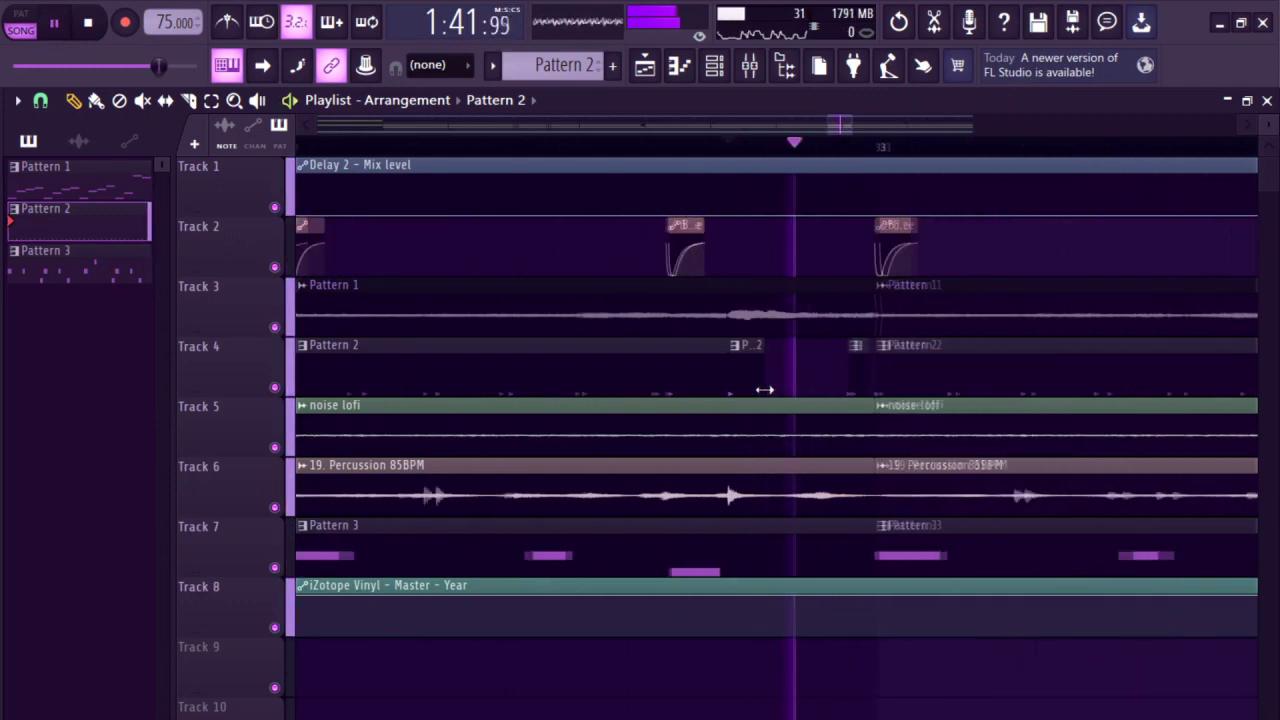
key("space")
key("space")
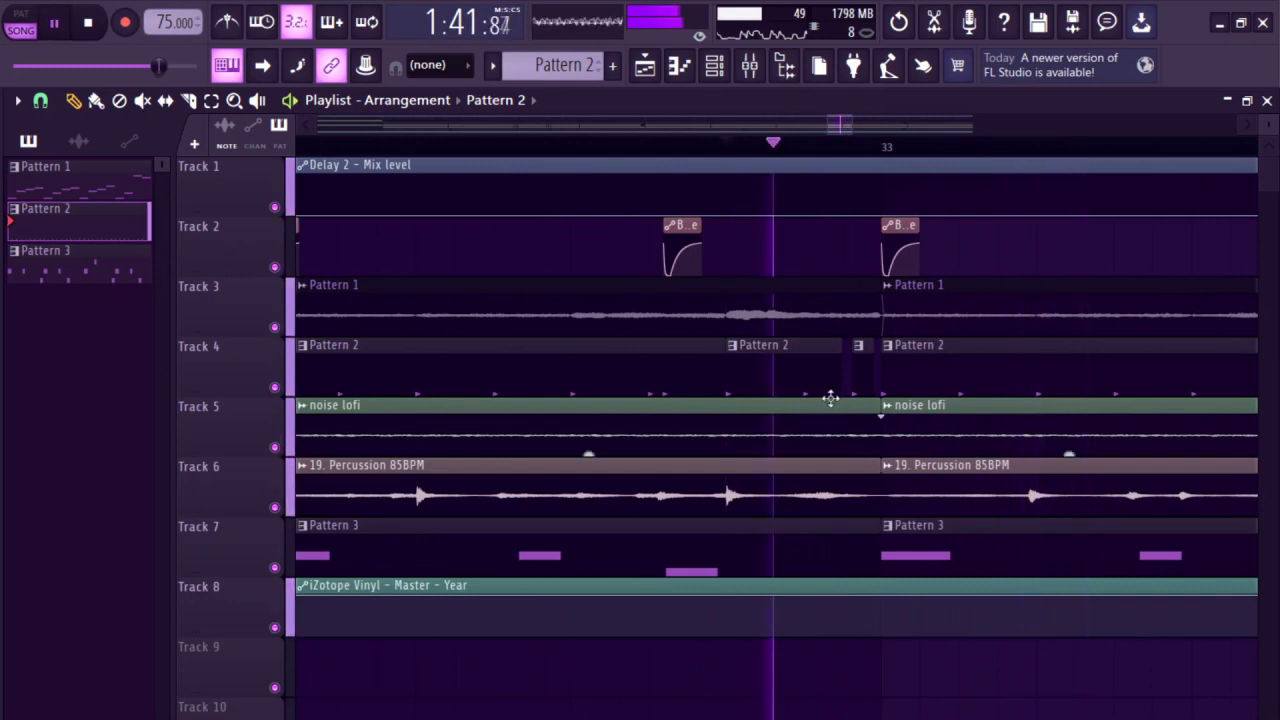
- Stop playback and create an automation clip for the volume of Fruity Balance on the Master channel
scroll(629, 406, "down", 1)
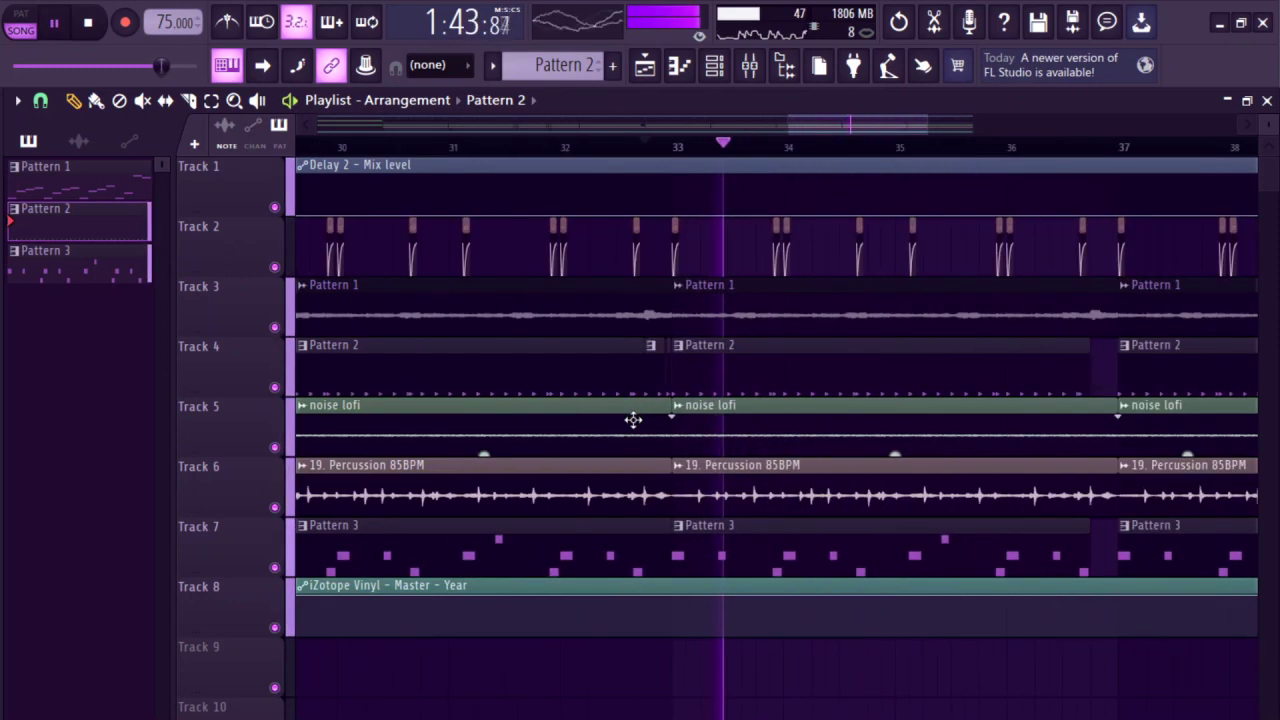
scroll(633, 419, "down", 1)
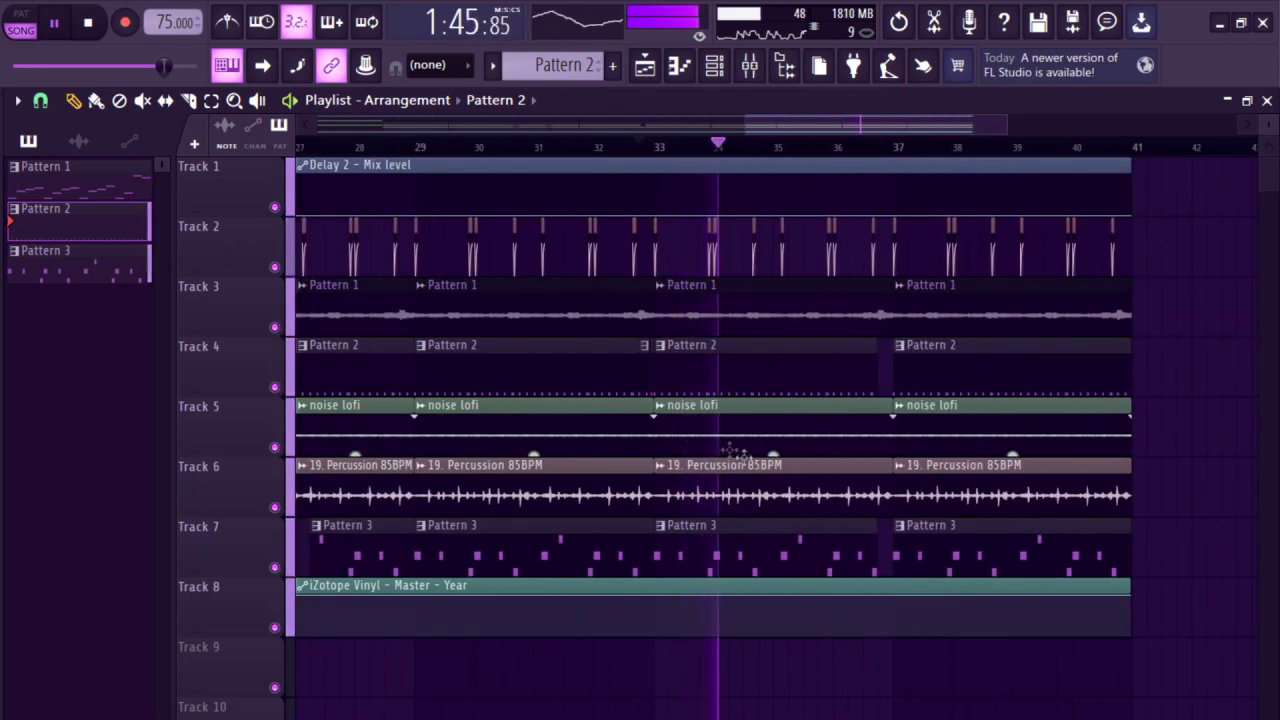
scroll(966, 563, "down", 2)
key("space")
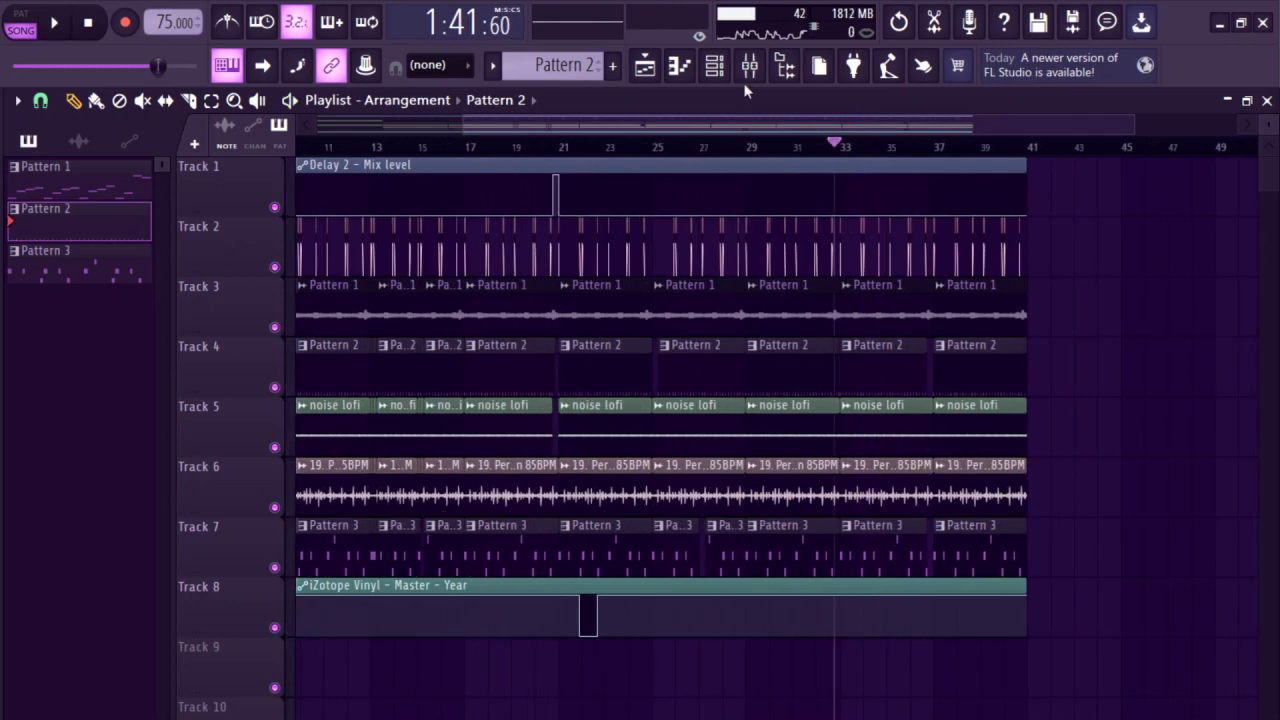
left_click(749, 66)
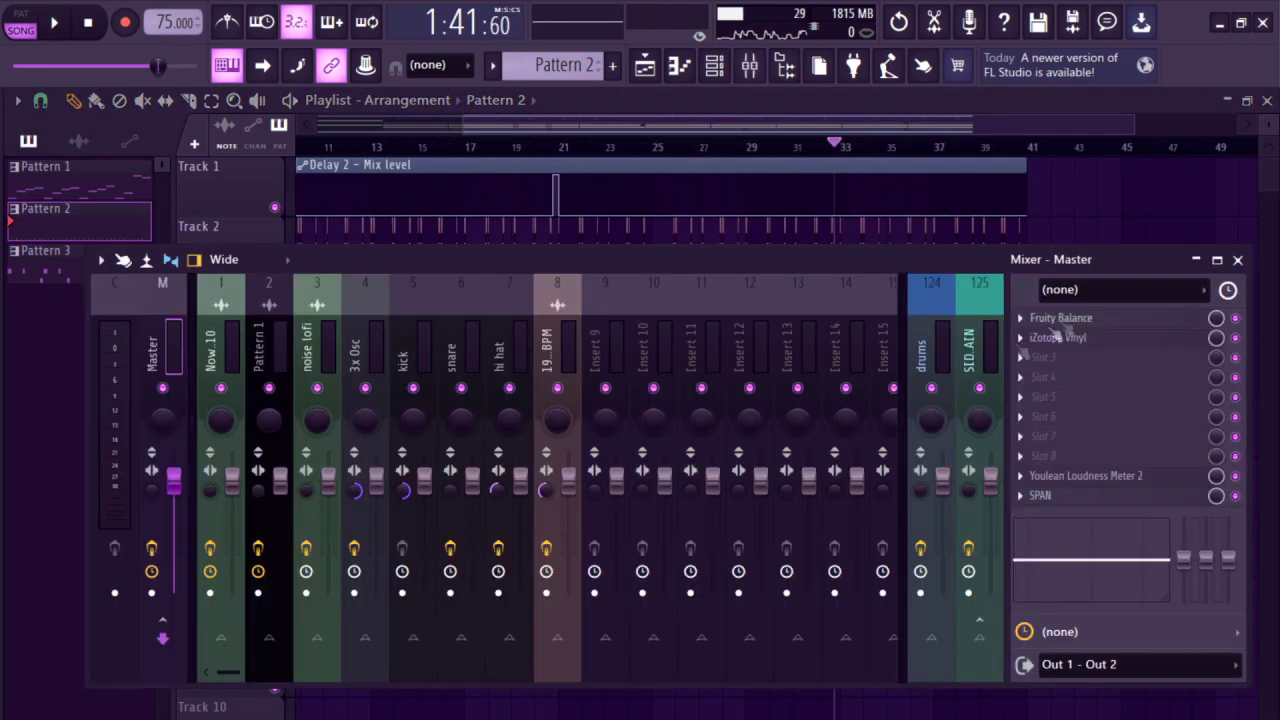
left_click(1064, 320)
right_click(245, 335)
left_click(374, 480)
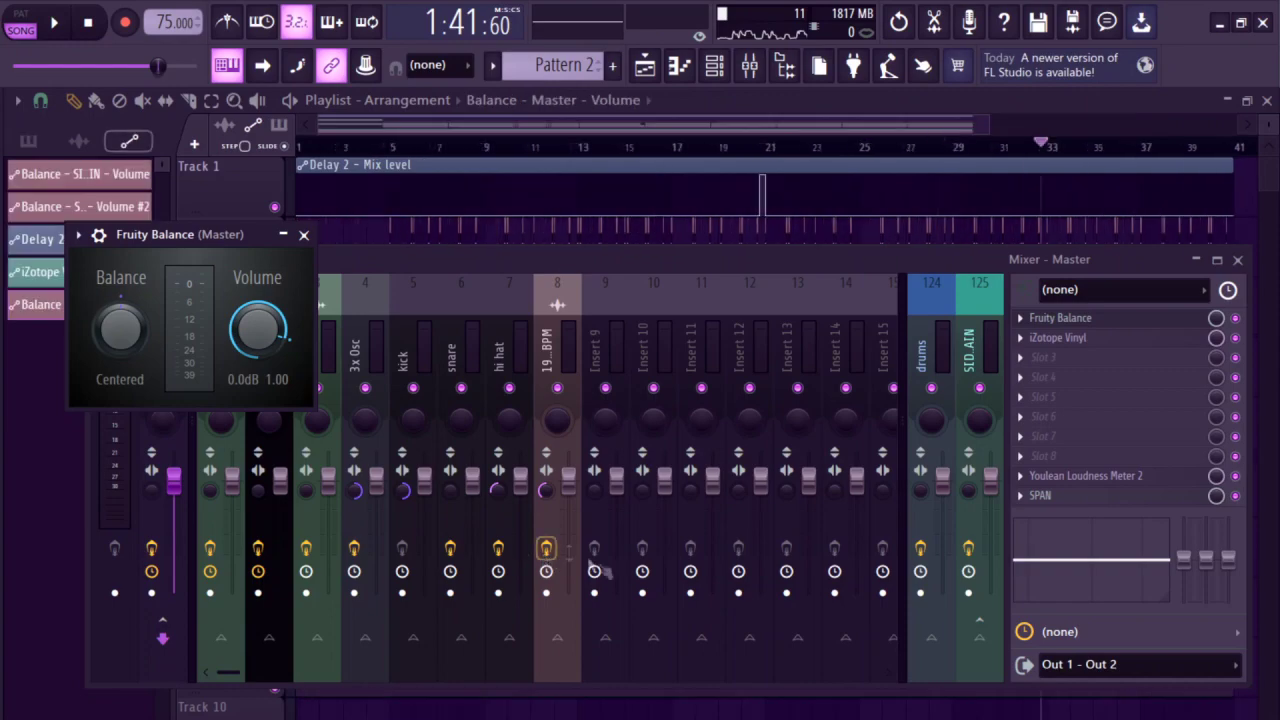
key("Escape")
key("Escape")
- Shape the Balance - Master - Volume clip into a fade-in from zero at bar 1 to bar 5, and return the playhead to the start
scroll(343, 667, "up", 3)
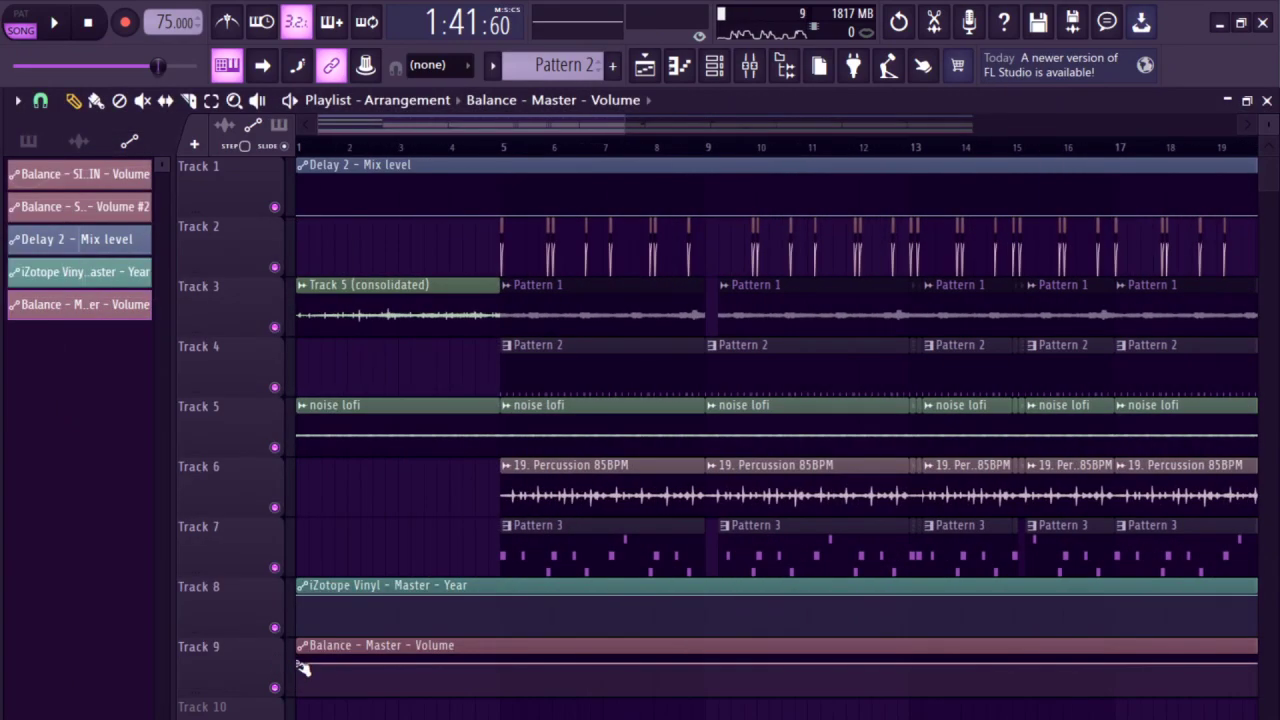
scroll(480, 700, "up", 2)
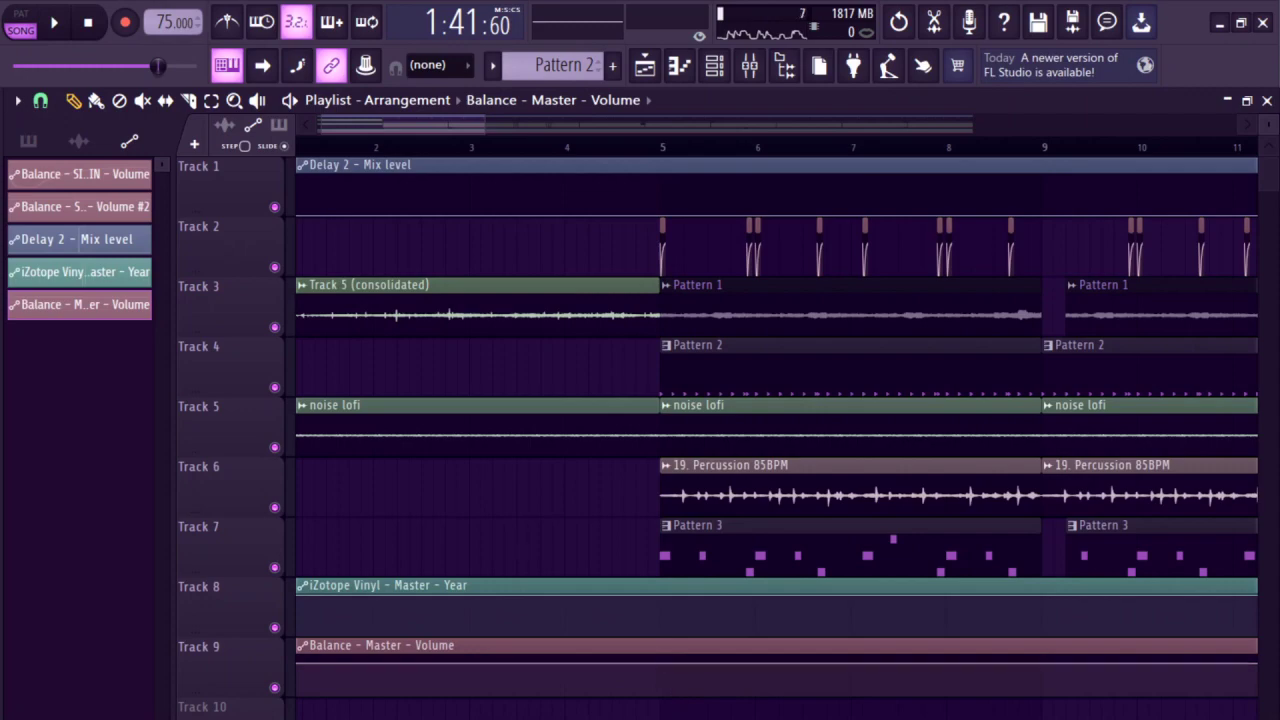
scroll(288, 682, "down", 2)
scroll(280, 684, "up", 2)
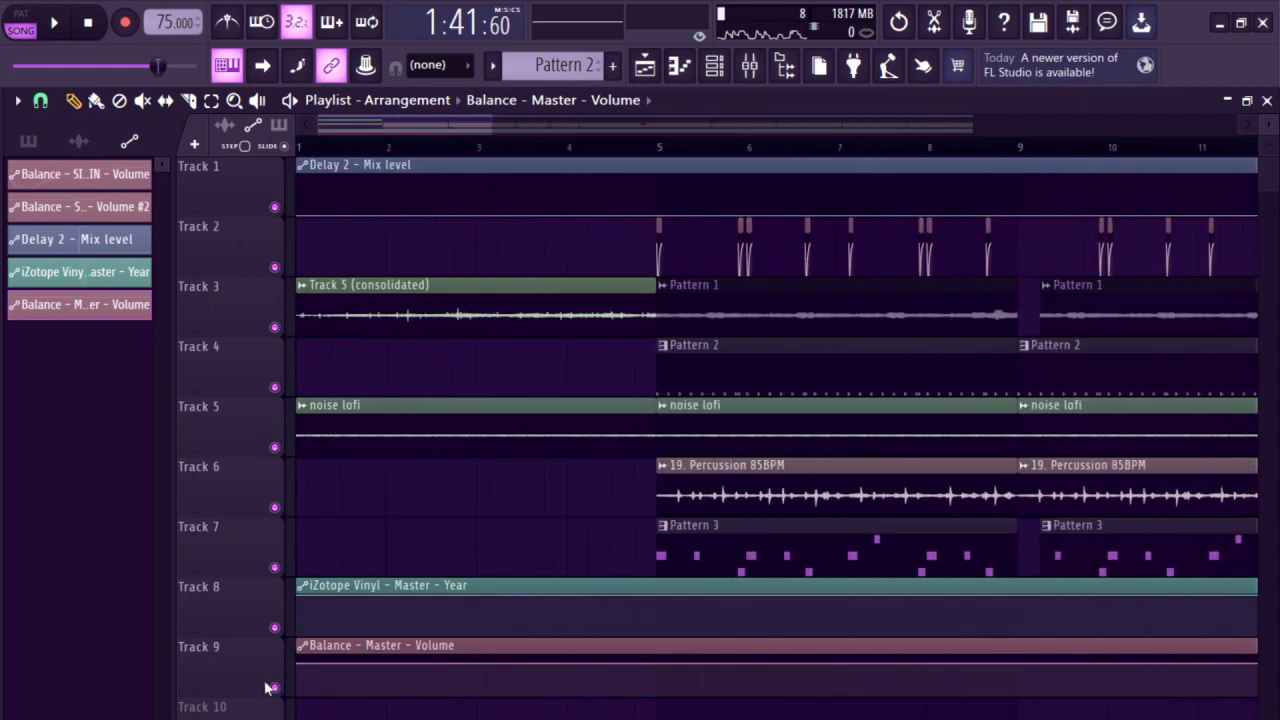
left_click_drag(298, 663, 436, 717)
right_click(474, 667)
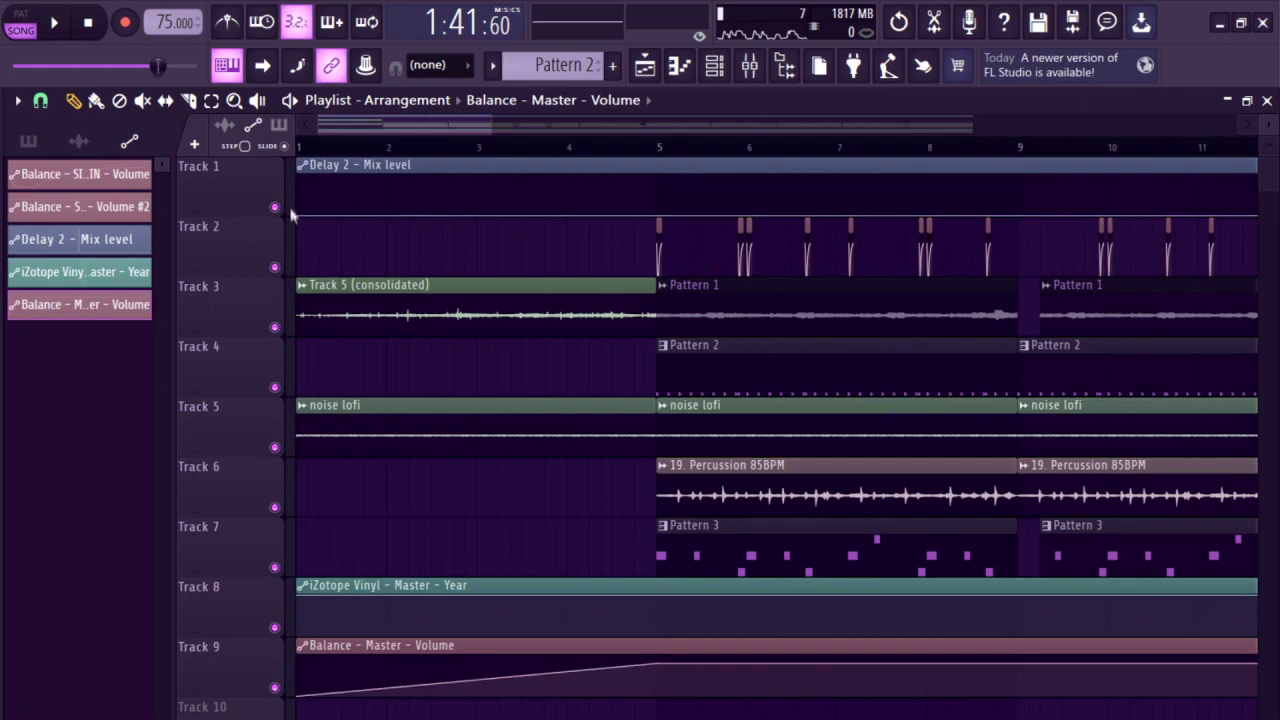
left_click(301, 148)
- Add a fade-out to the Balance - Master - Volume clip, falling from bar 37 to zero at bar 41
scroll(698, 676, "right", 10)
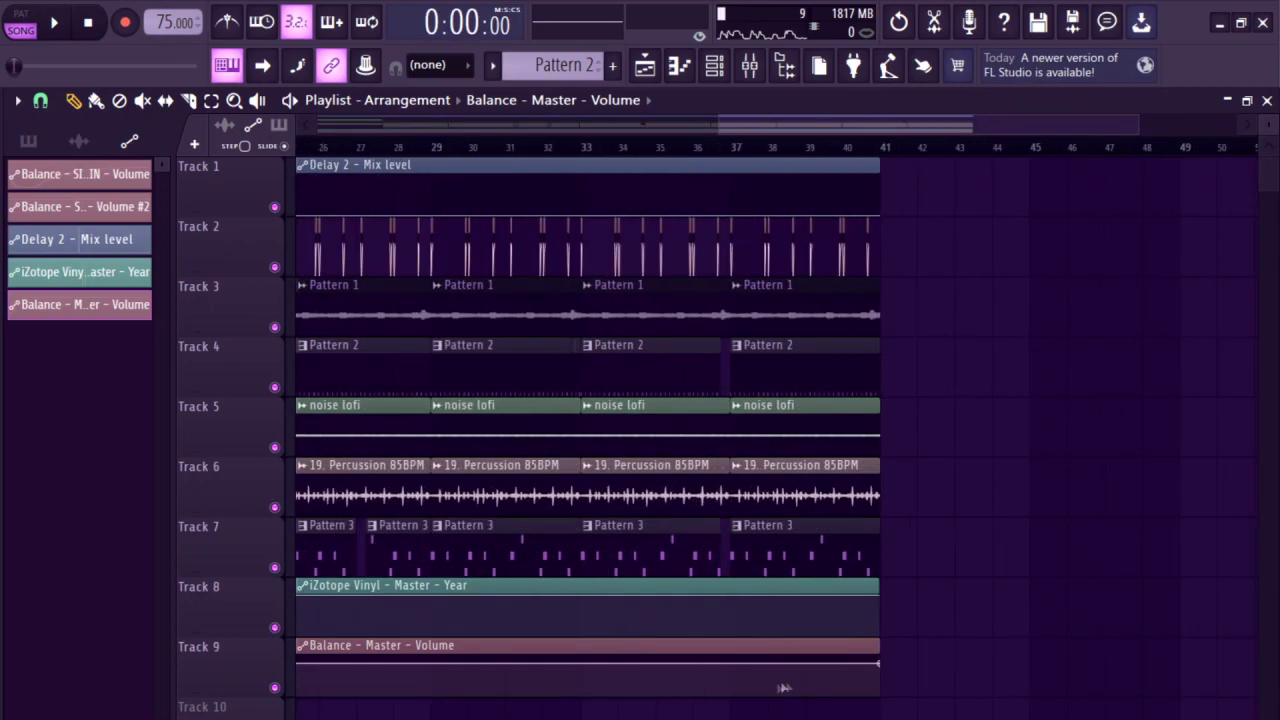
left_click(708, 665)
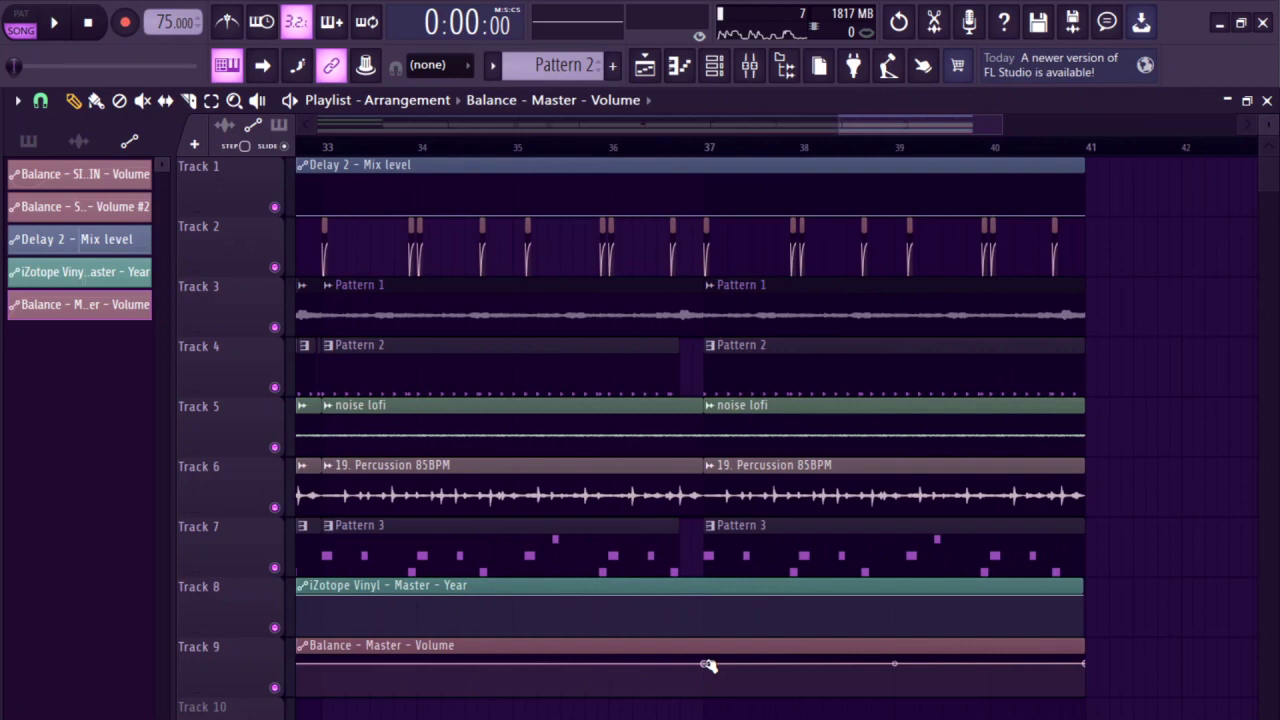
left_click_drag(1083, 664, 1094, 708)
scroll(996, 700, "down", 5)
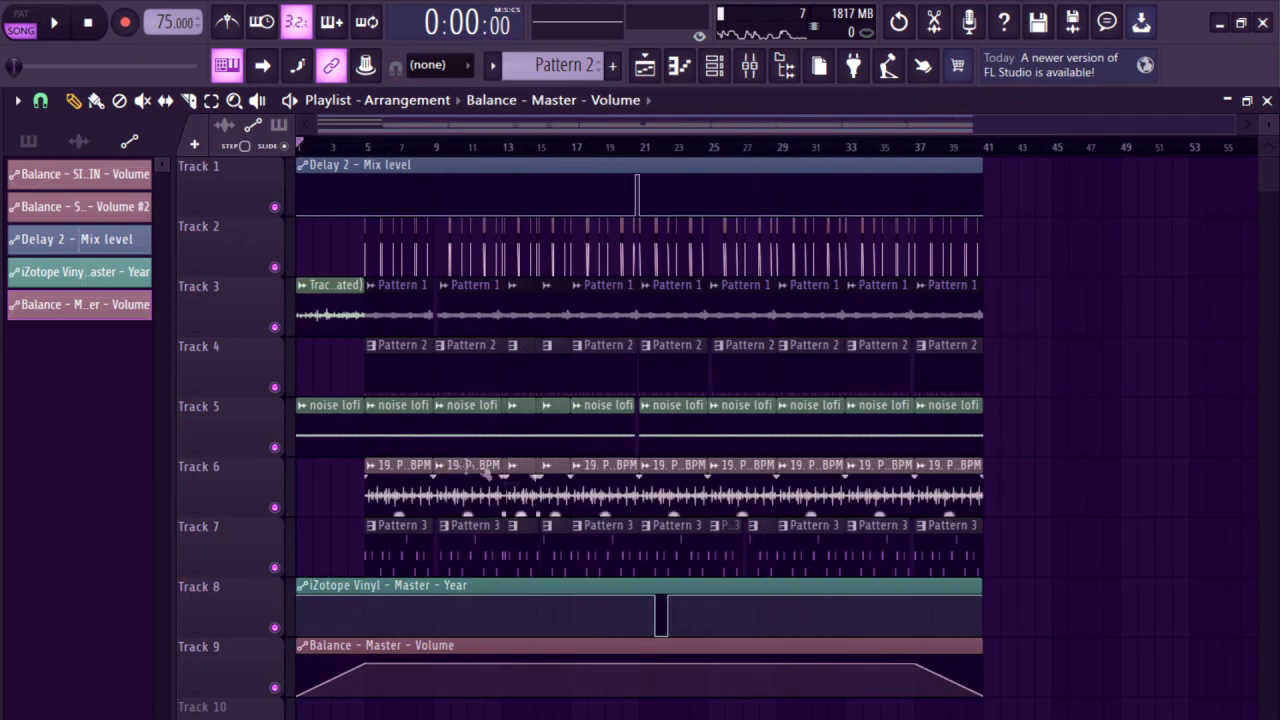
- Play the arrangement from the start to check the intro fade-in past bar 5, and stop playback
key("space")
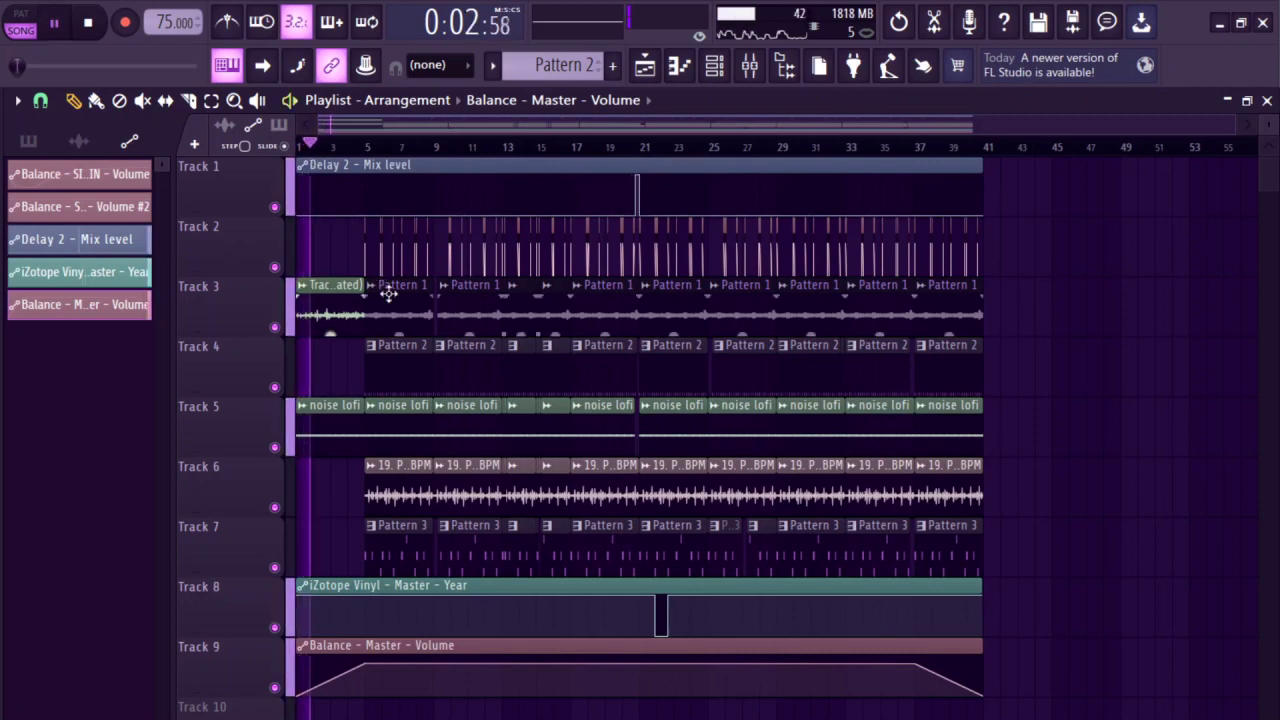
scroll(295, 318, "up", 5)
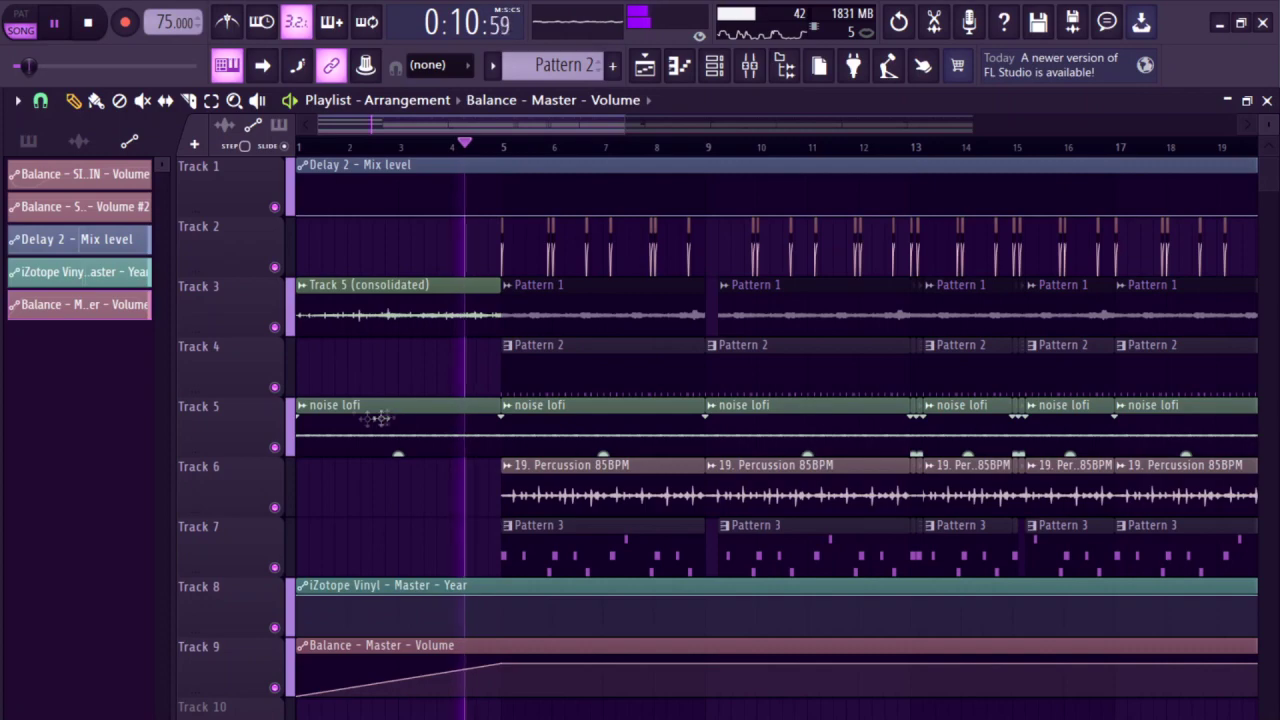
mouse_move(317, 427)
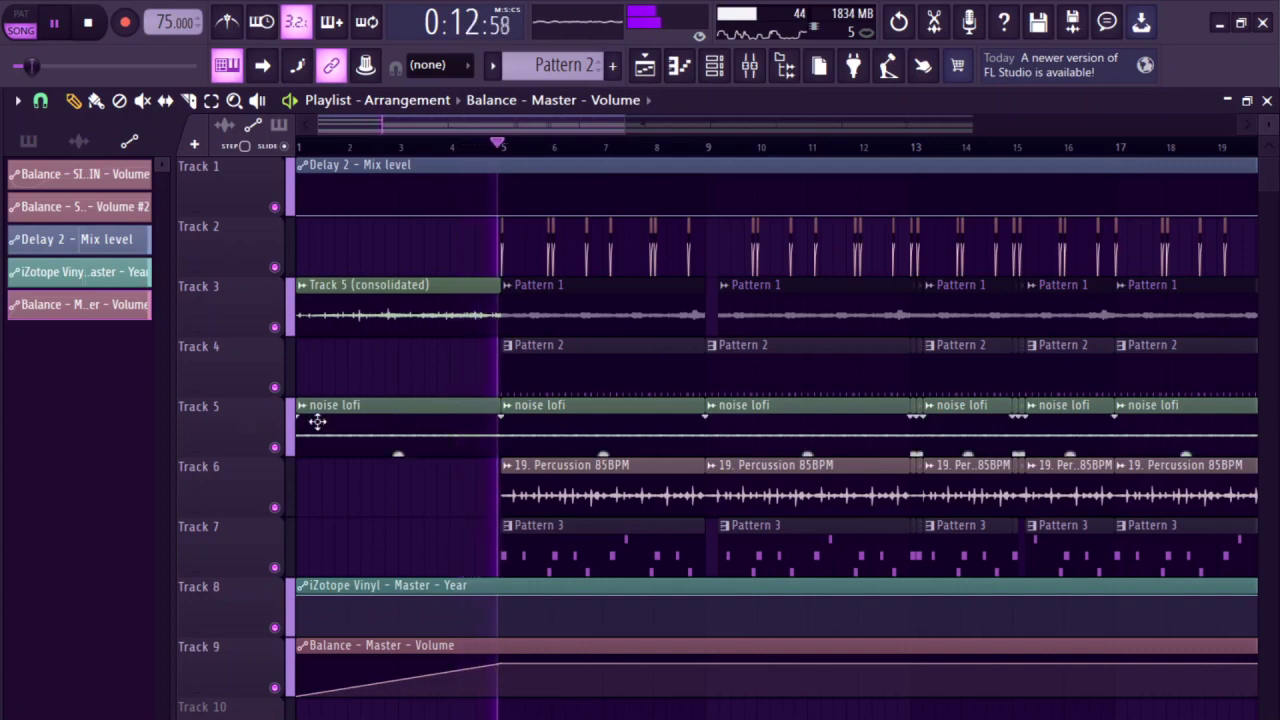
scroll(330, 412, "down", 4)
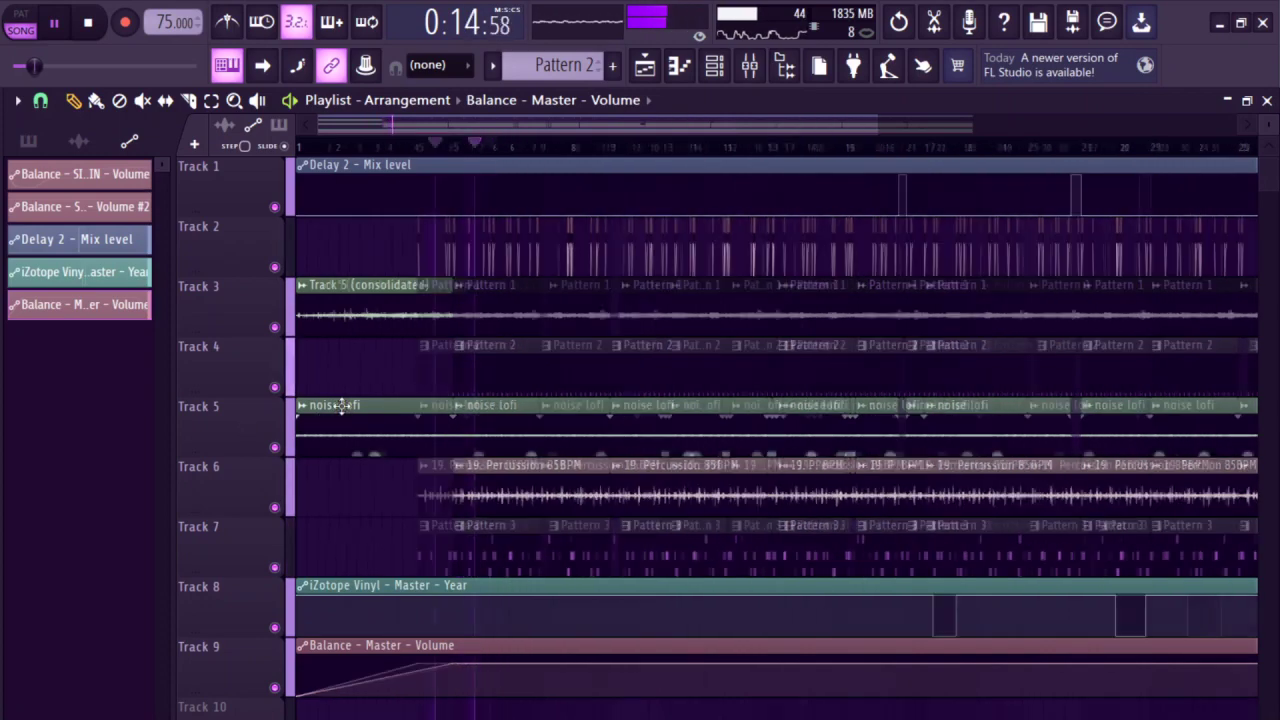
scroll(341, 405, "down", 2)
key("space")
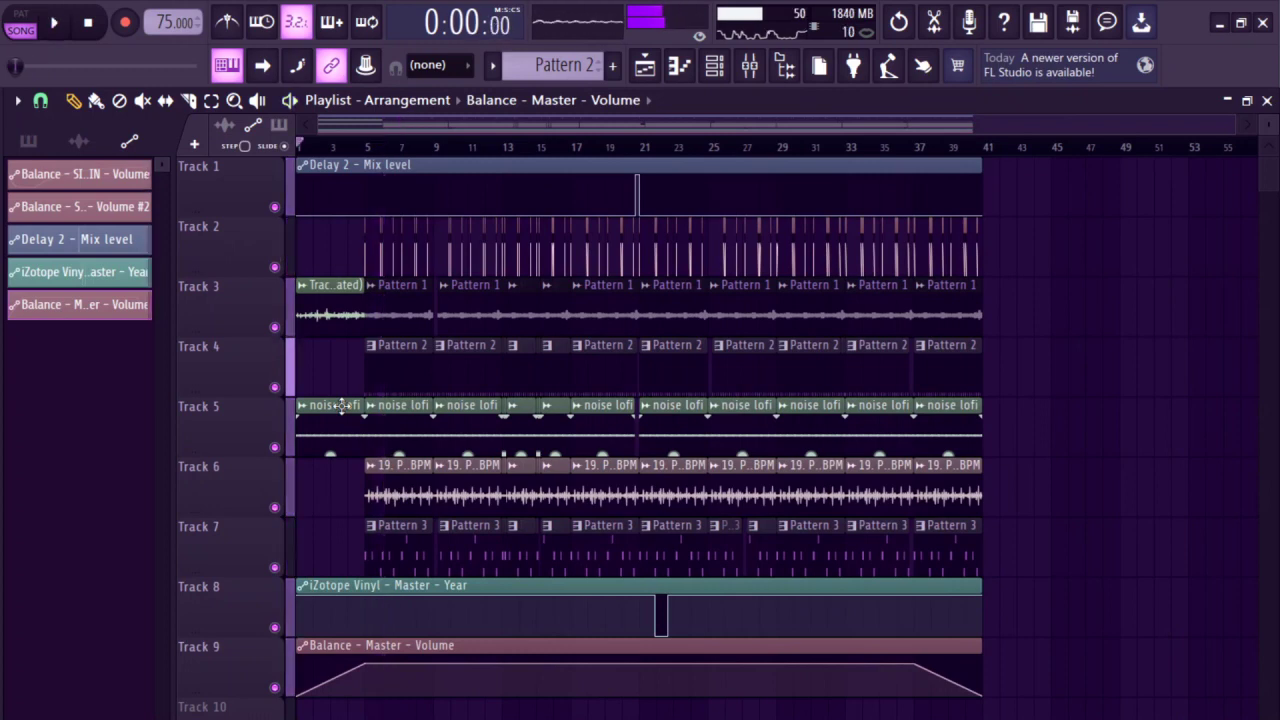
mouse_move(957, 186)
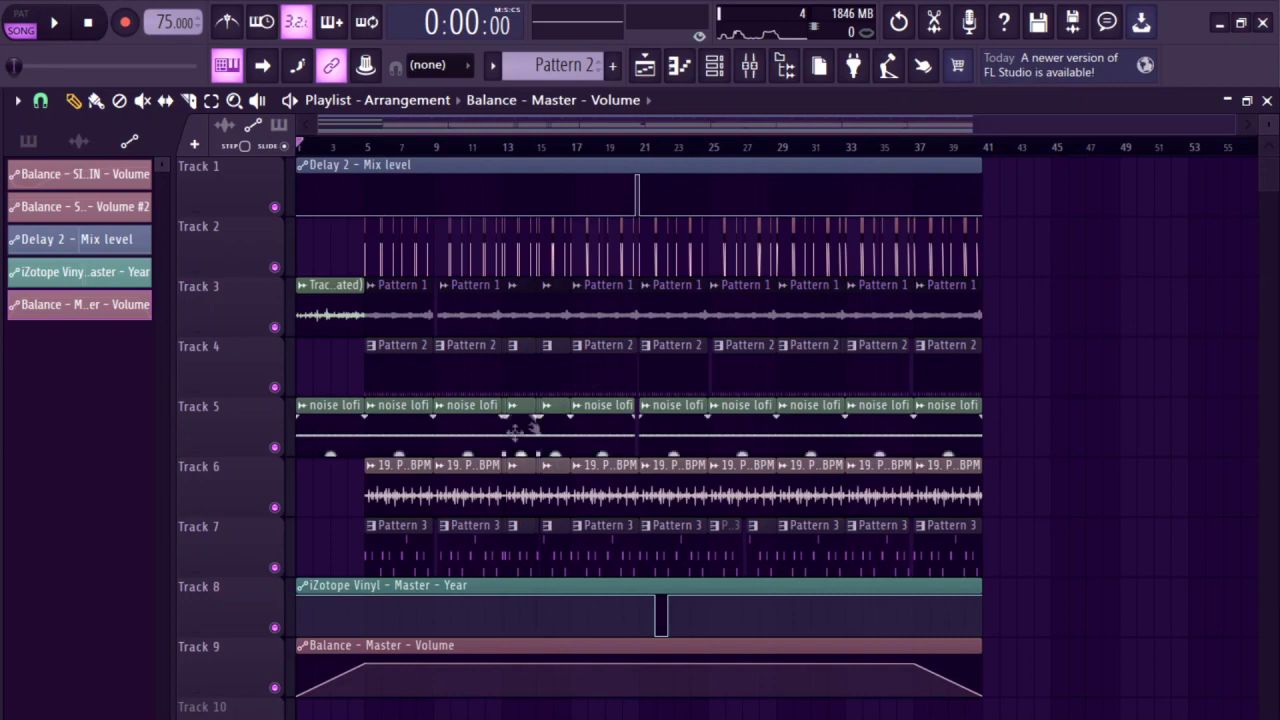
scroll(414, 442, "up", 3)
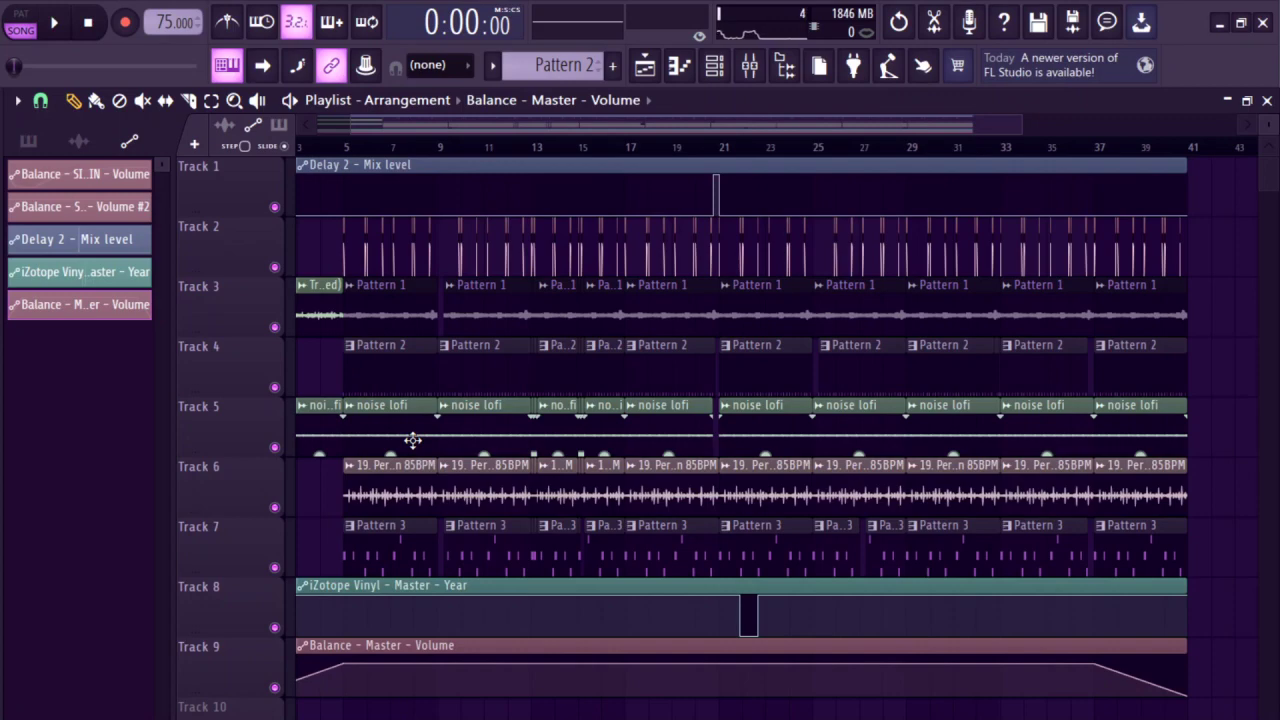
scroll(412, 440, "down", 2)
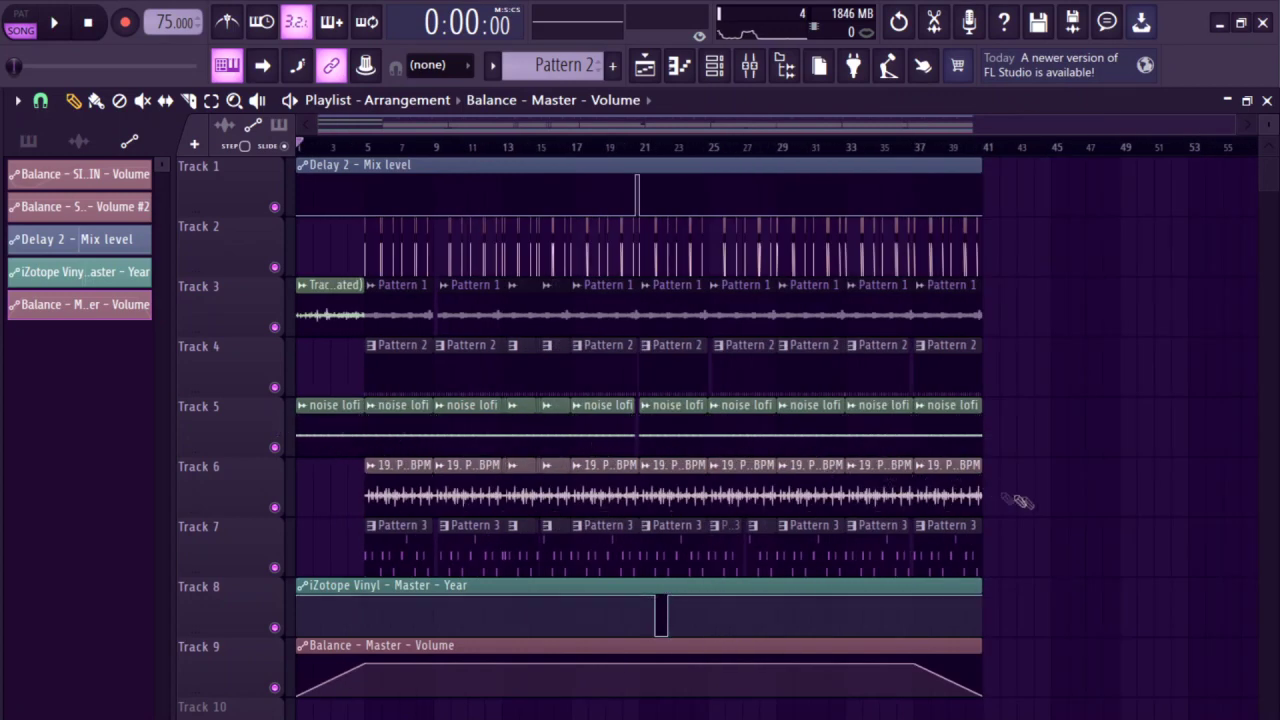
scroll(250, 416, "up", 1)
scroll(250, 416, "up", 3)
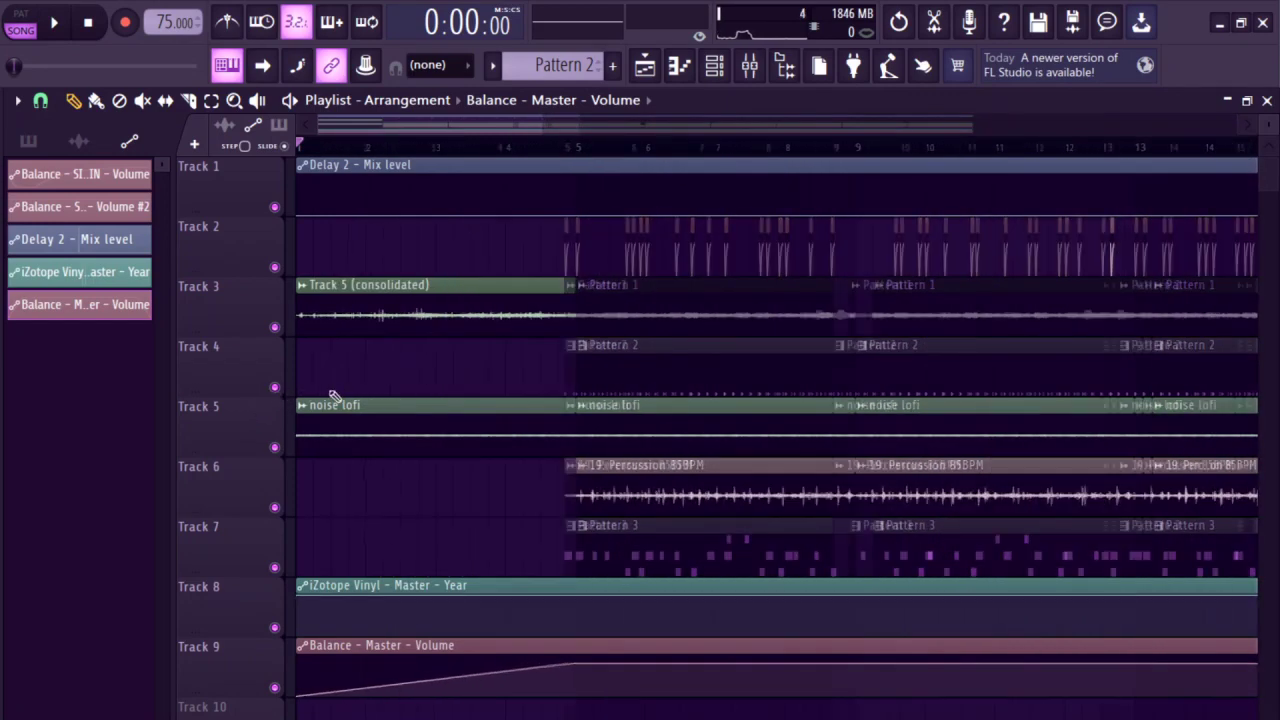
scroll(335, 395, "down", 2)
scroll(335, 395, "down", 1)
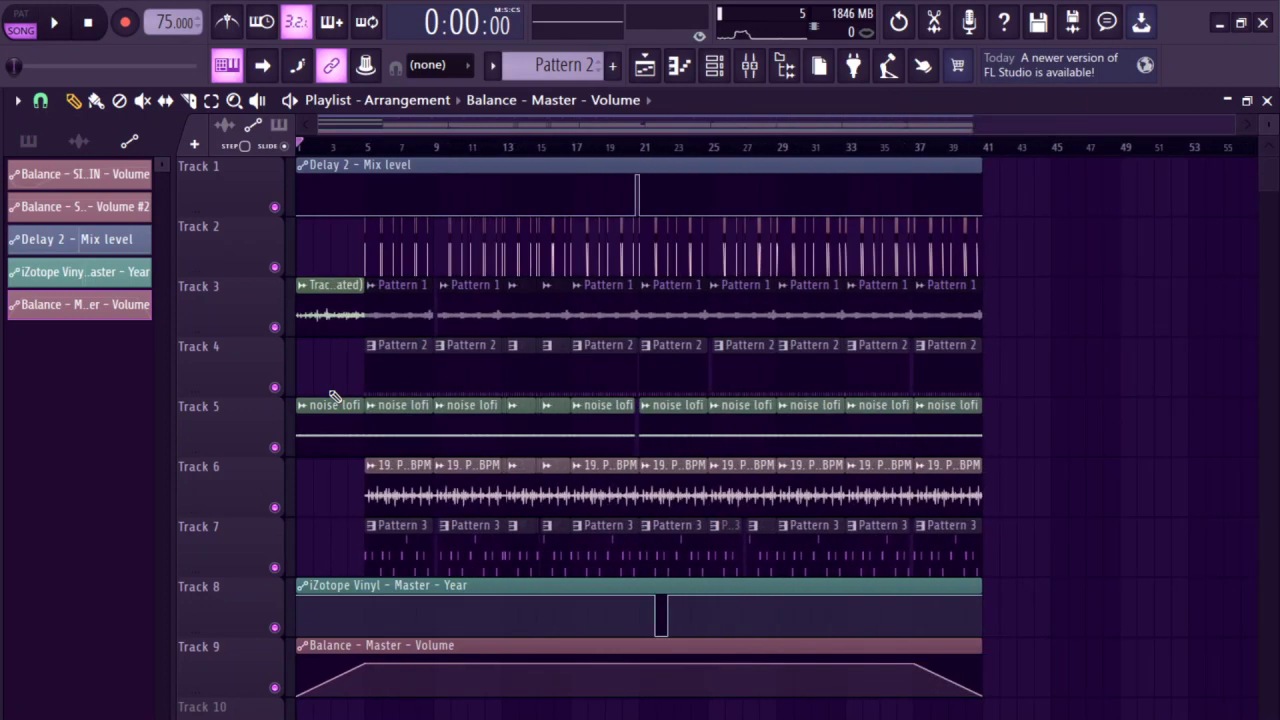